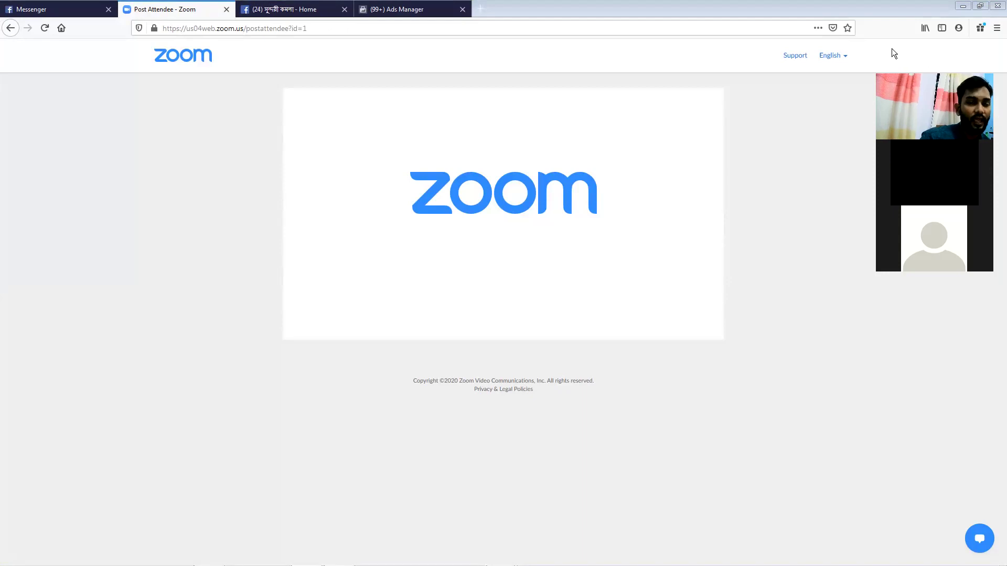
Search the web for "sky background" in a new browser tab and show the image results.
left_click(404, 9)
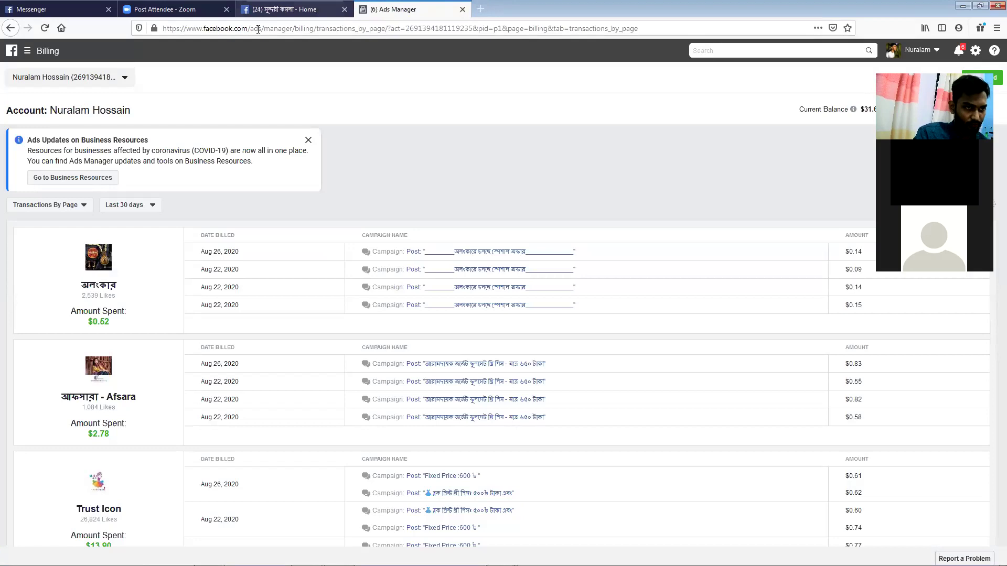
left_click(481, 9)
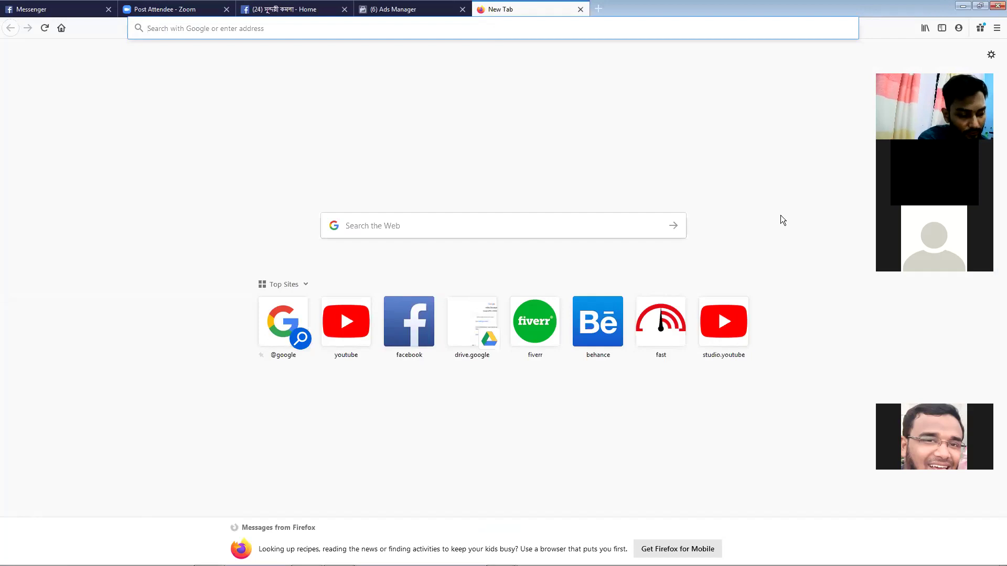
type("sky")
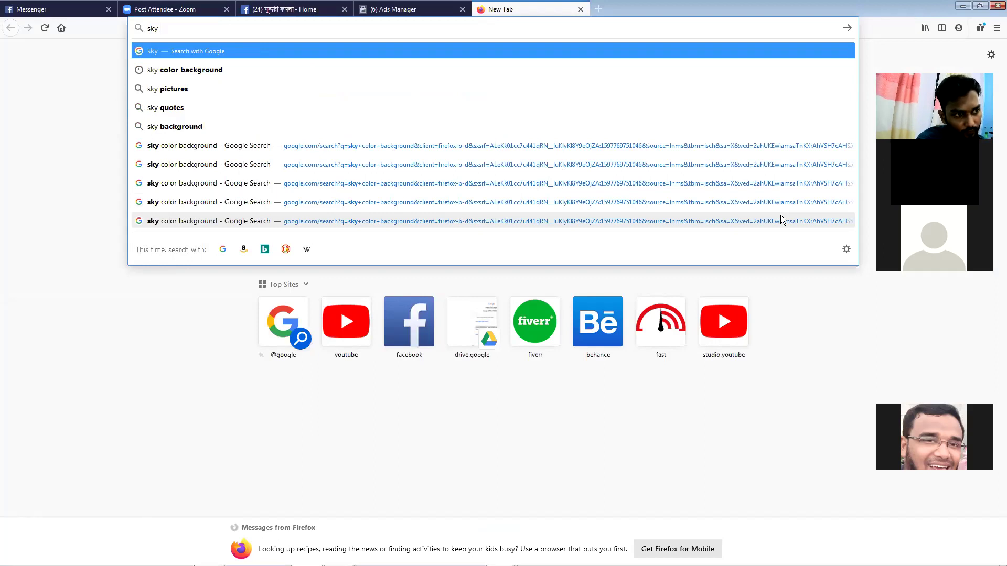
type(" bacv")
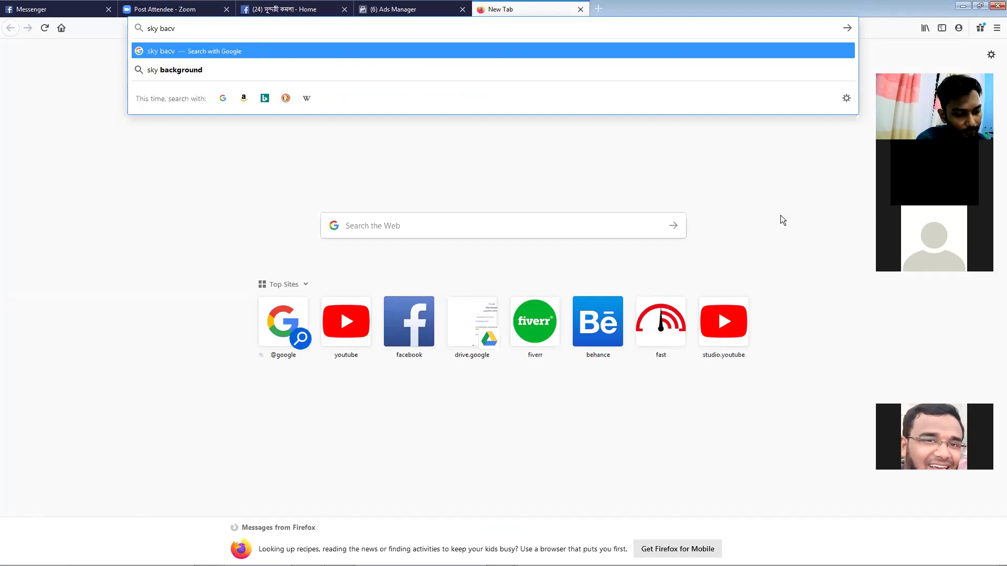
key("BackSpace")
type("k")
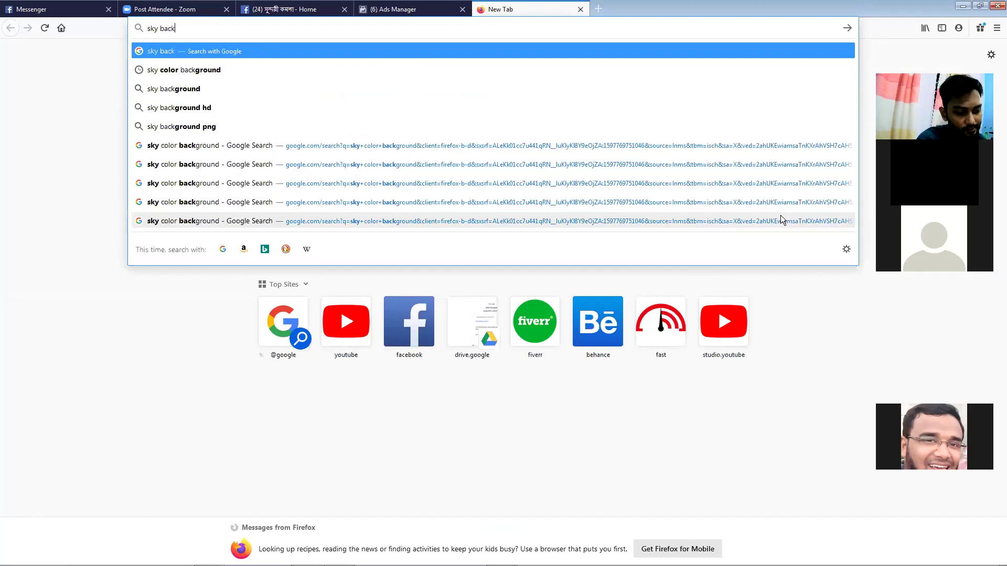
key("Down")
key("Down")
key("Return")
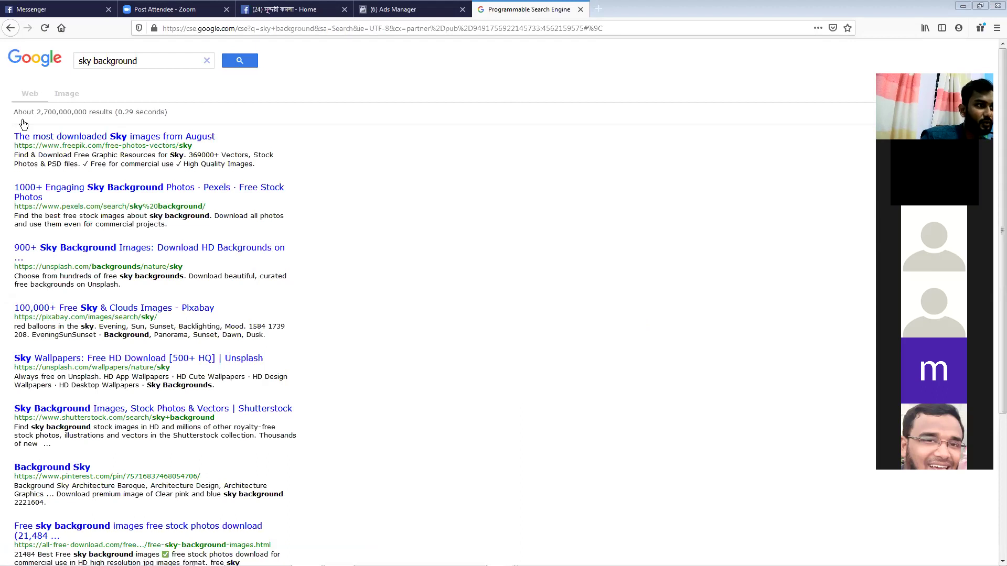
left_click(68, 92)
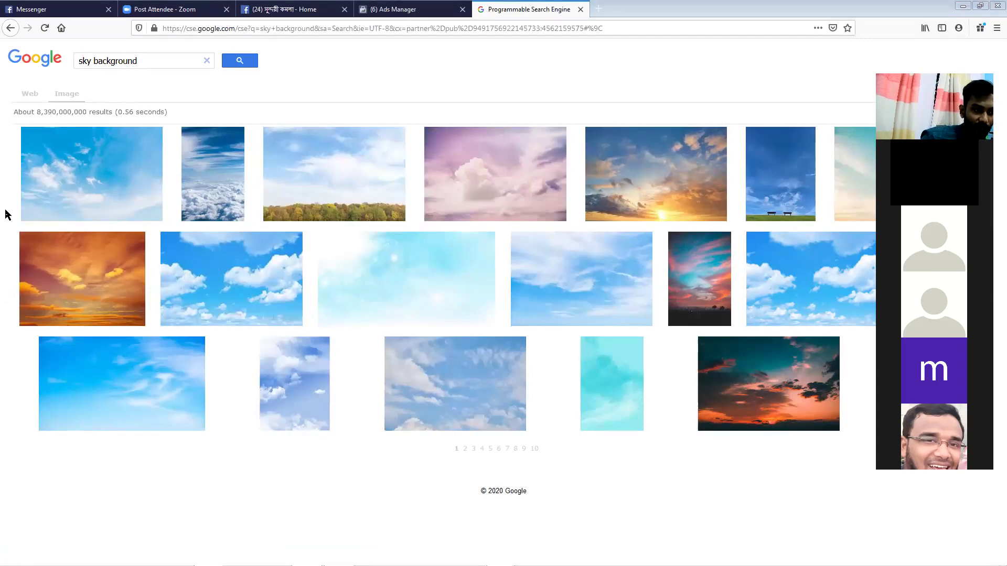
Preview the orange "Sunset Sky Background" photo from Public Domain Pictures in the image results.
left_click(112, 258)
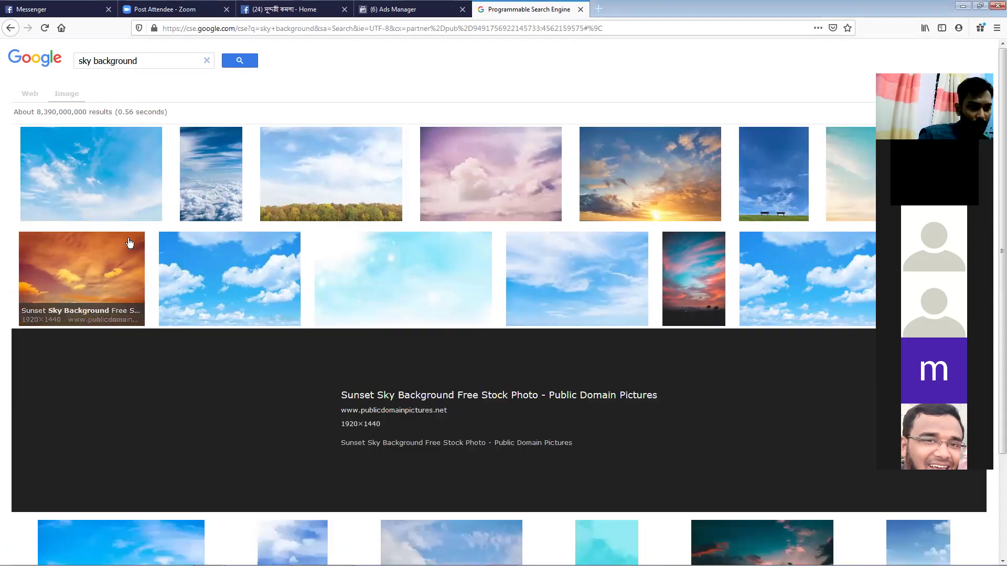
scroll(358, 312, "down", 2)
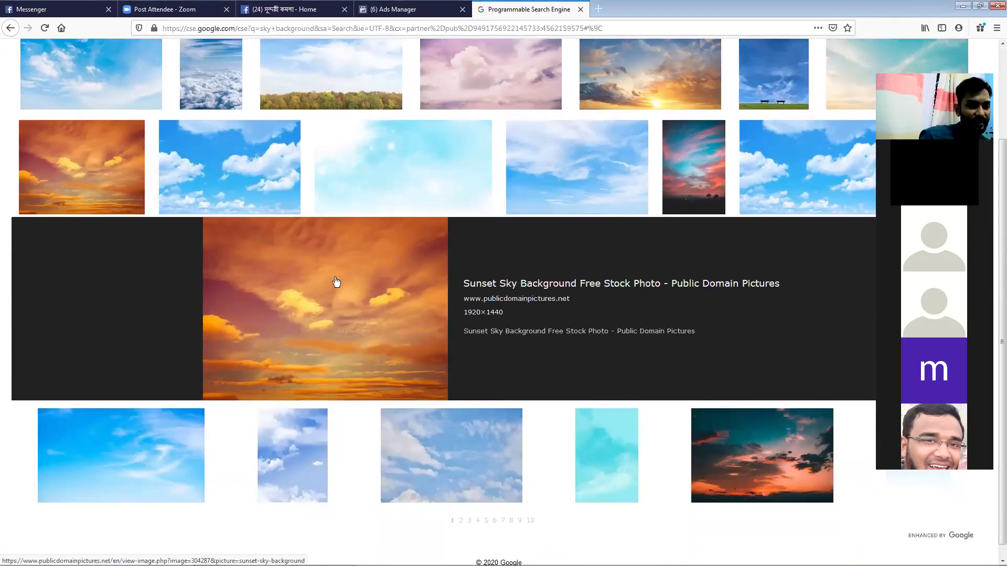
scroll(338, 282, "down", 1)
scroll(337, 282, "up", 1)
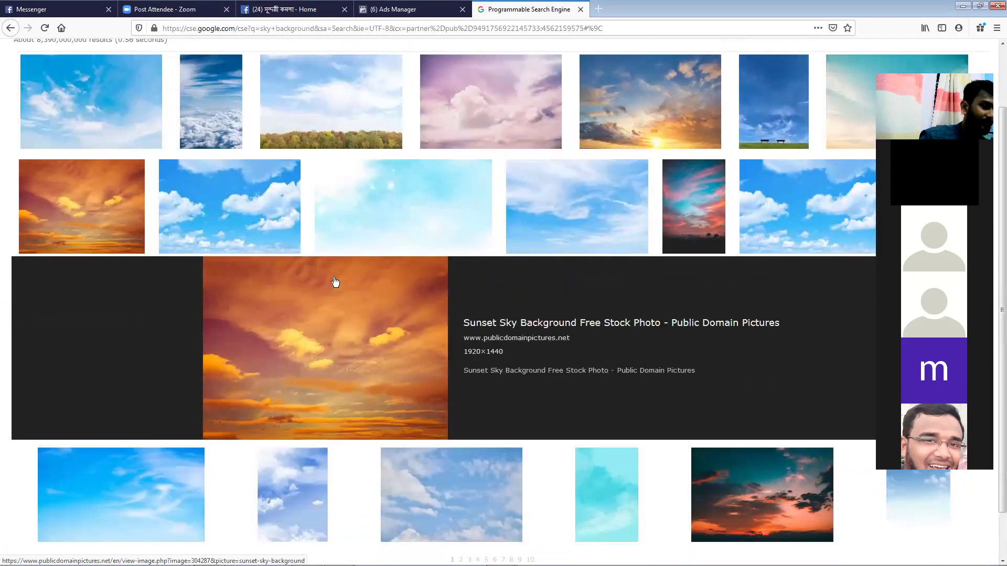
scroll(335, 281, "down", 1)
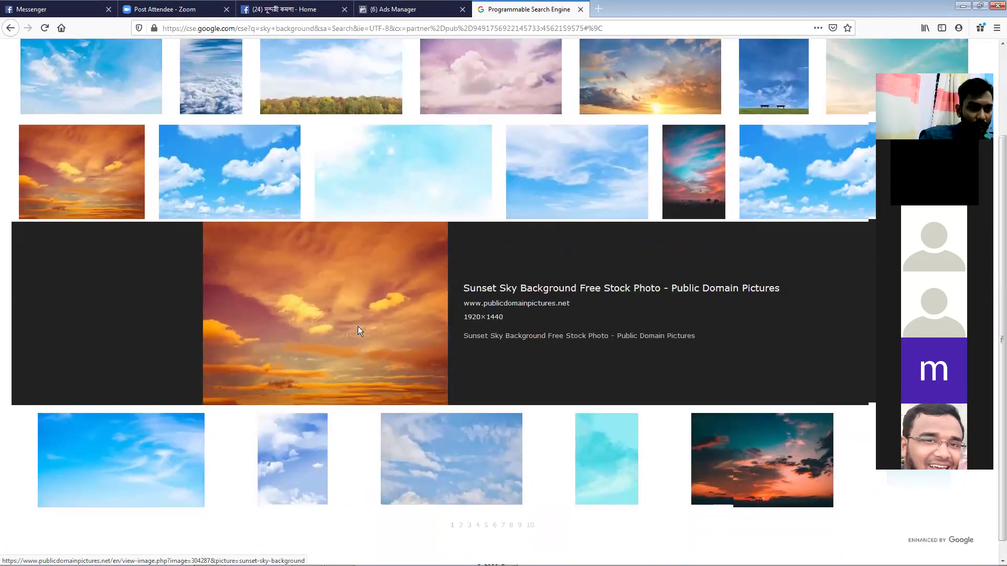
Save the previewed sunset sky photo as a JPEG into a new folder on the Desktop, keeping the default file and folder names.
right_click(329, 260)
left_click(390, 391)
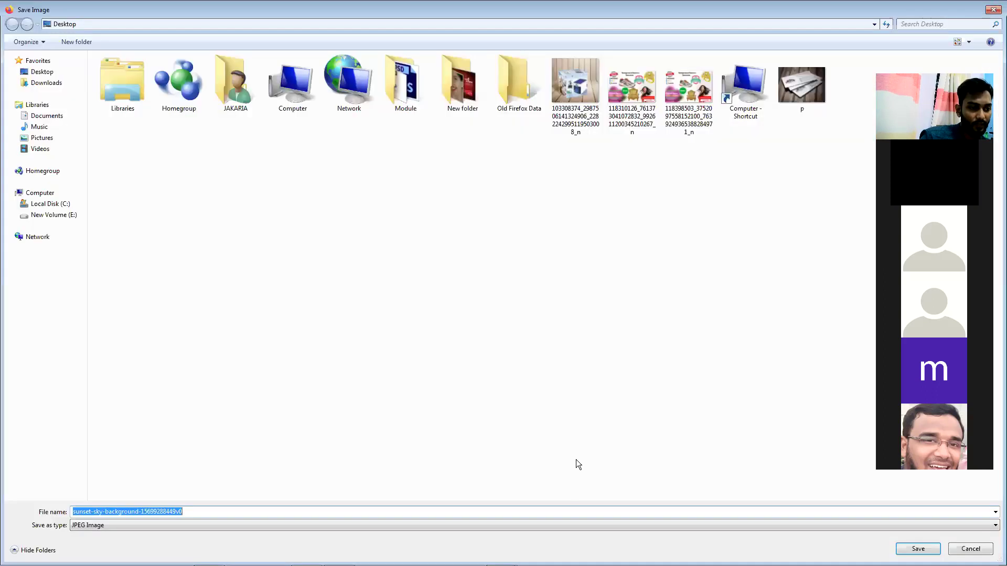
right_click(469, 233)
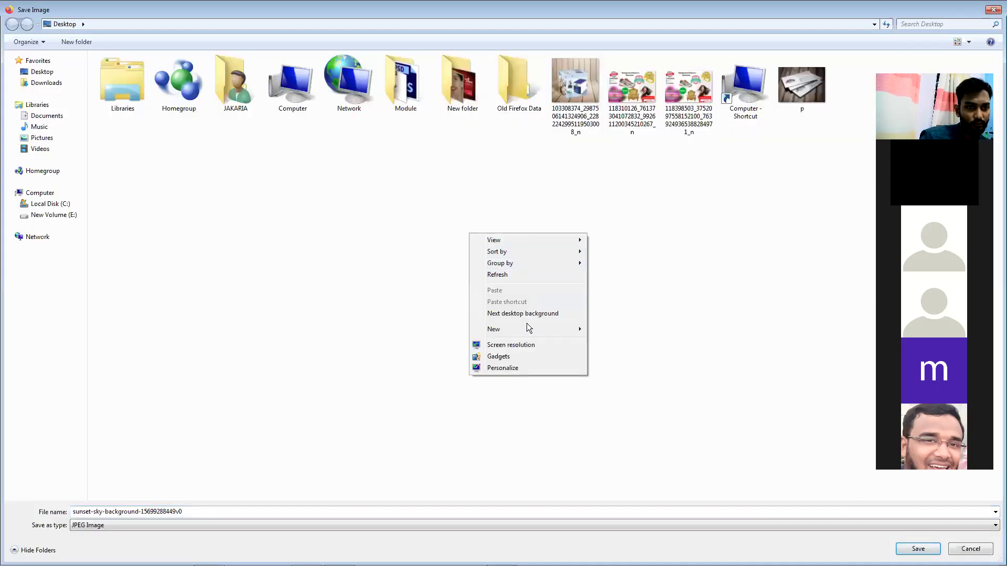
mouse_move(532, 332)
left_click(603, 329)
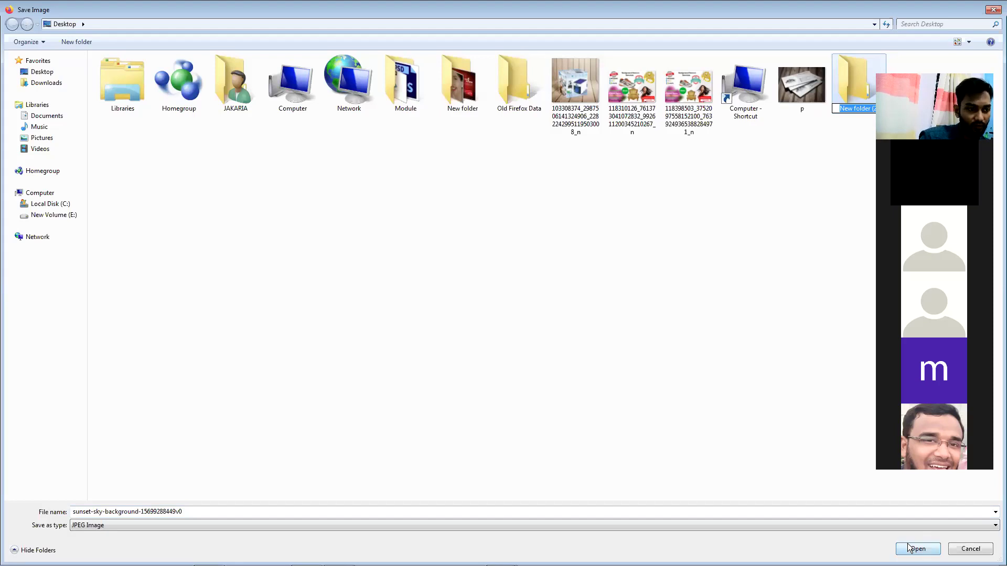
left_click(854, 150)
double_click(841, 100)
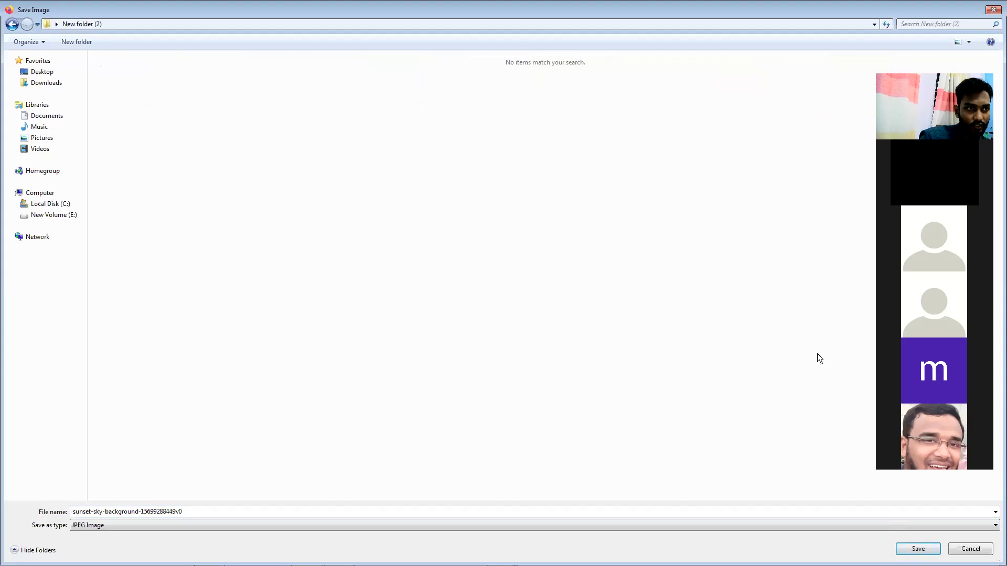
left_click(918, 549)
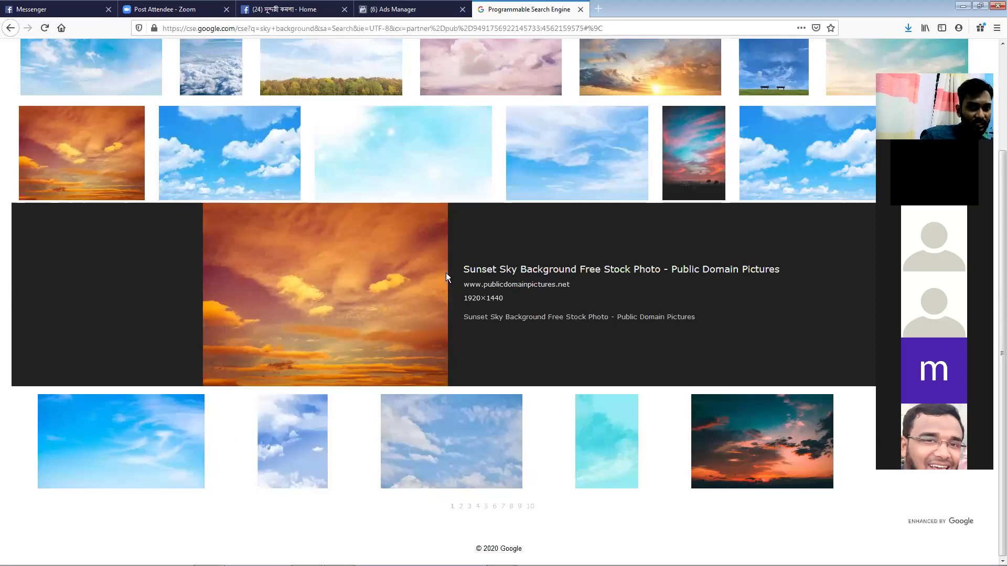
Preview the "Blue Sky Background with a Tiny Clouds" image and check its details.
scroll(587, 208, "up", 2)
scroll(642, 221, "up", 1)
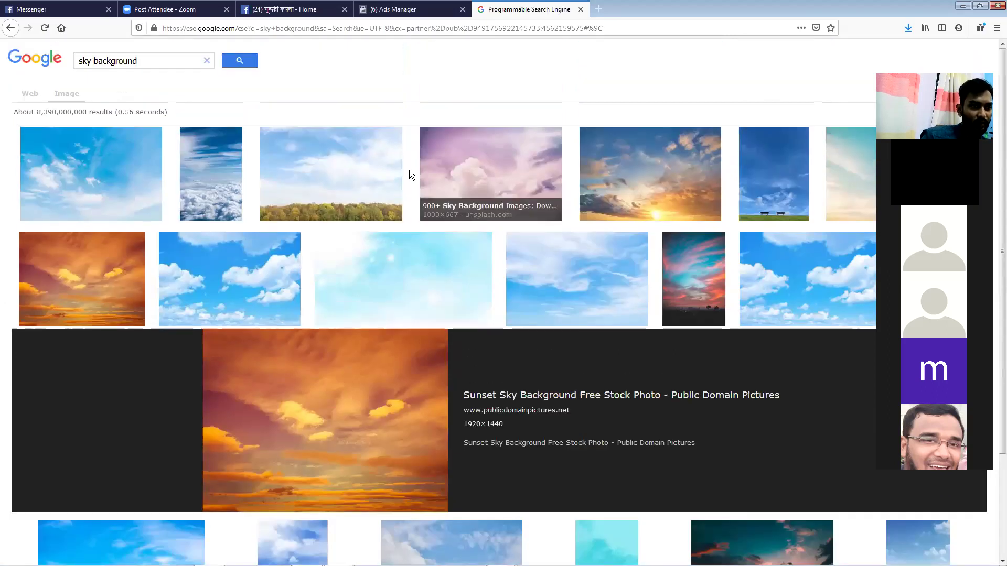
left_click(223, 253)
scroll(398, 415, "down", 1)
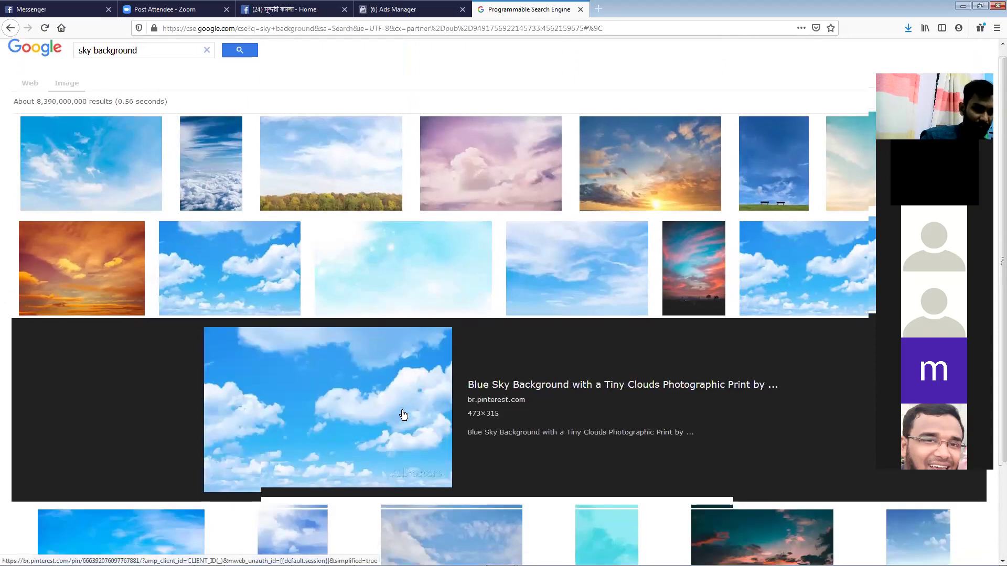
scroll(395, 399, "down", 3)
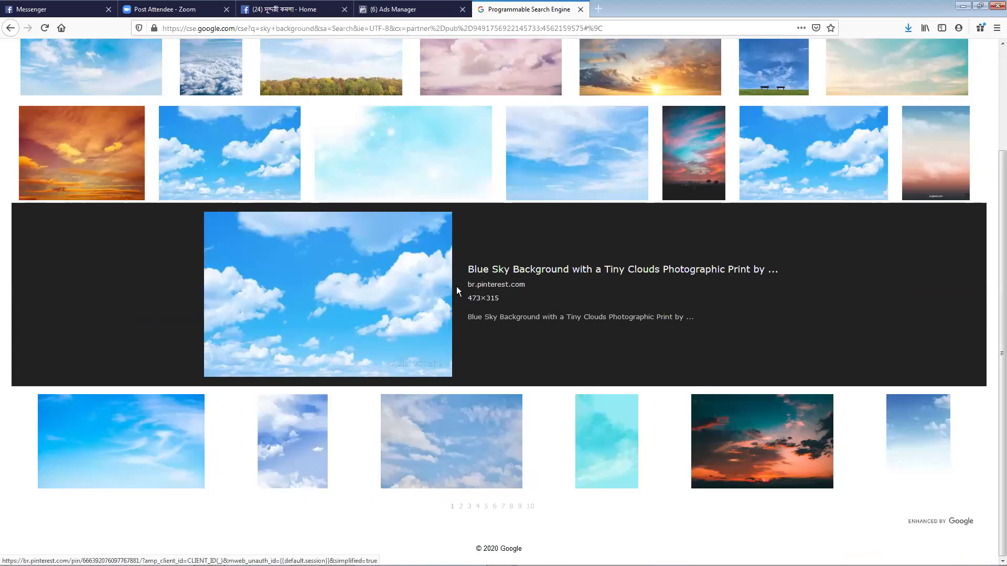
scroll(457, 286, "up", 3)
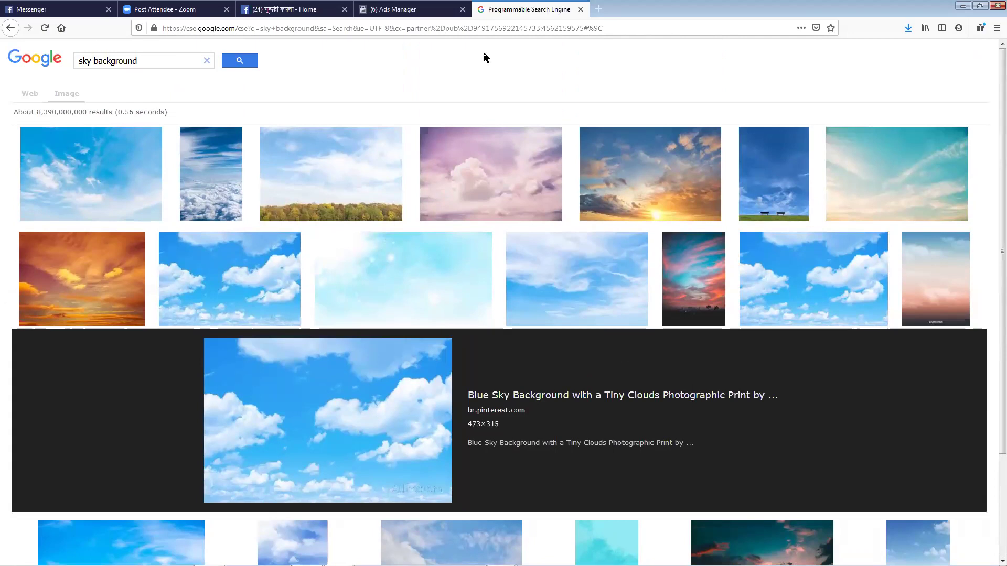
Open a new private browser window and go to google.com.
left_click(997, 28)
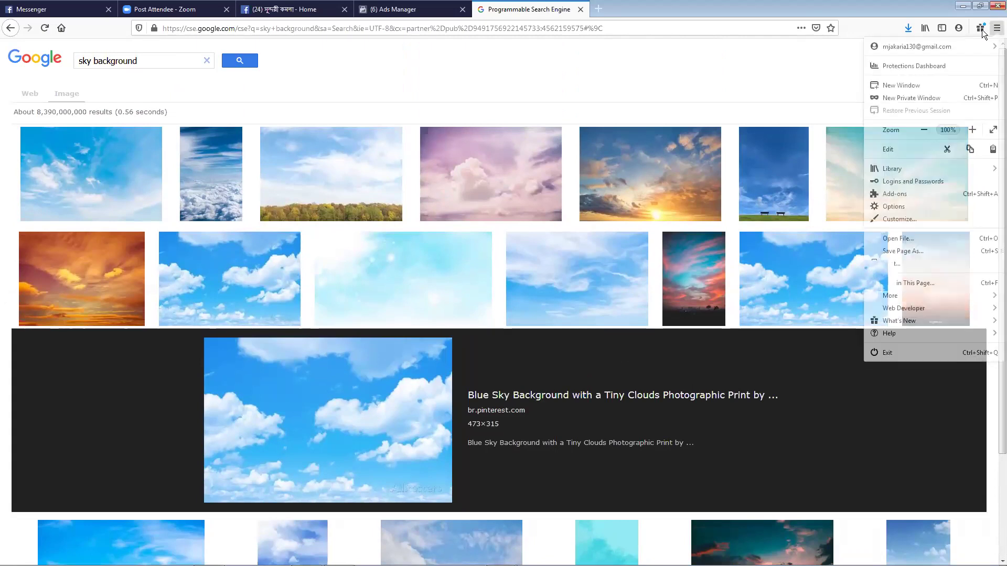
left_click(916, 100)
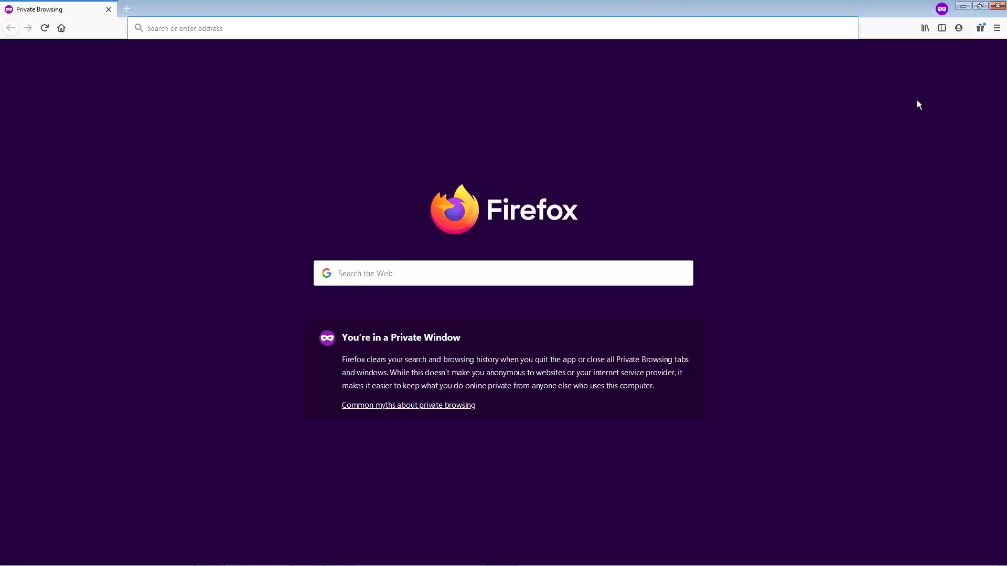
type("google.com/")
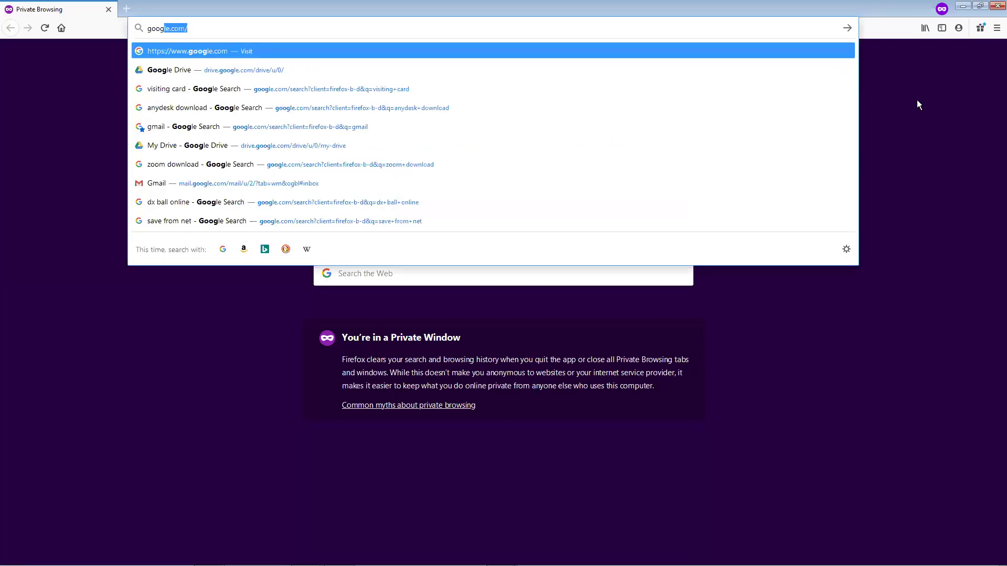
key("Return")
Search Google for "sky background hd" and show the image results.
type("sky")
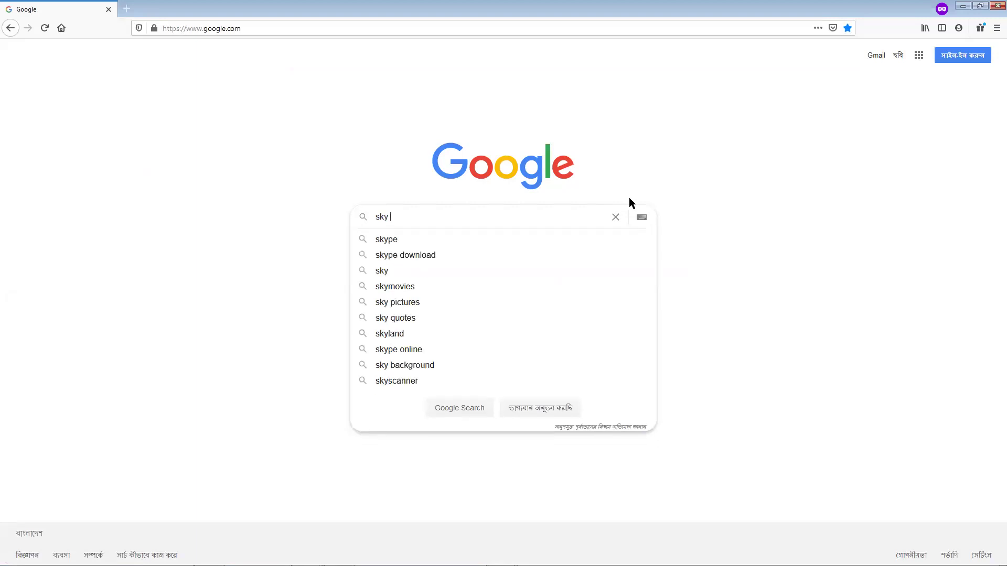
key("Down")
key("Down")
key("Down")
type("hd")
key("Return")
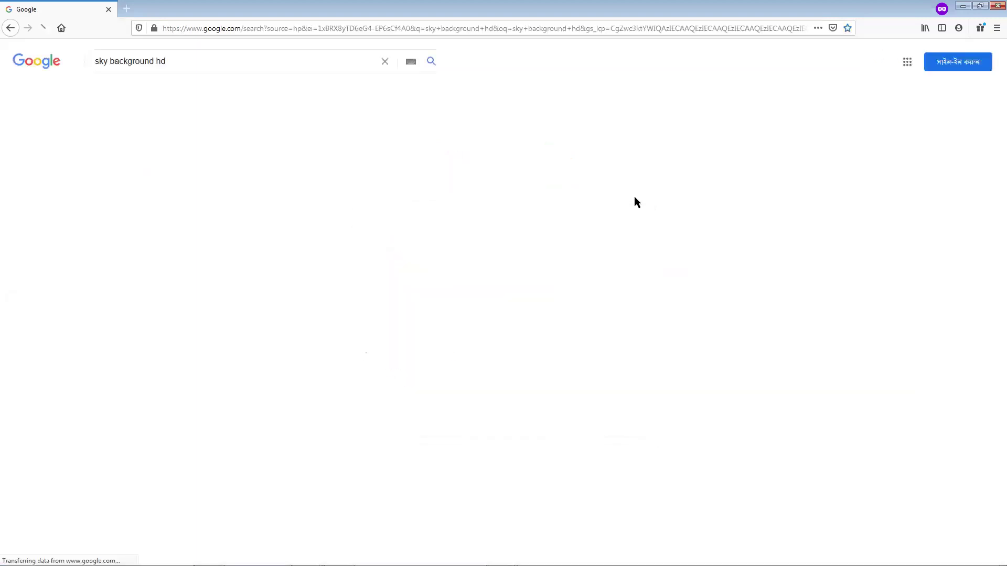
left_click(157, 91)
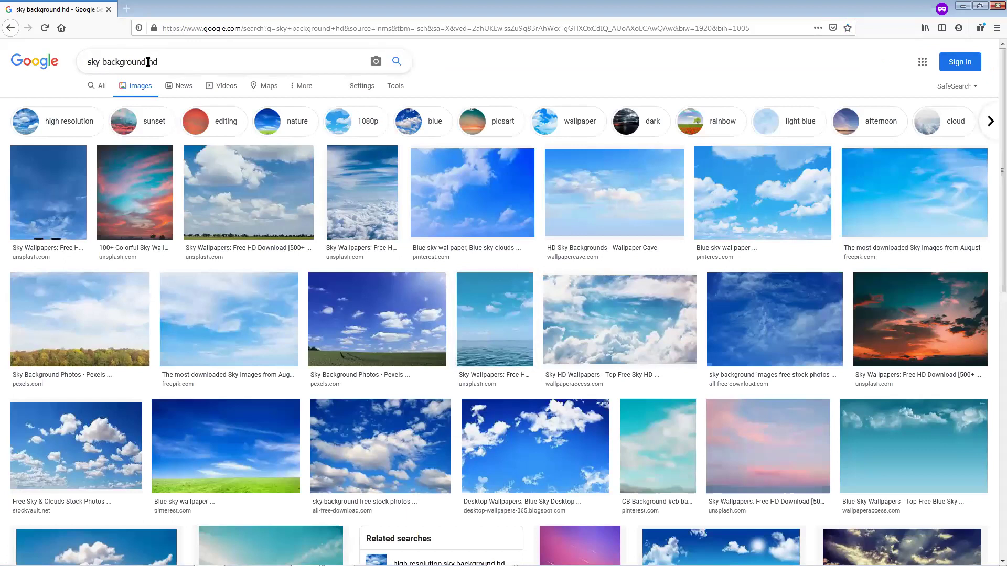
Filter the image results to the Large size.
left_click(177, 61)
left_click(397, 88)
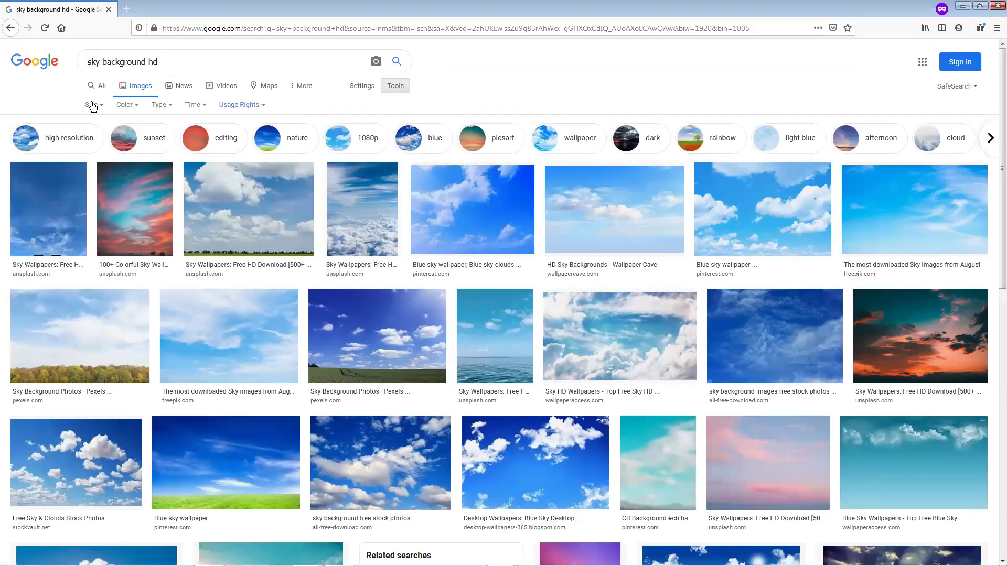
left_click(92, 106)
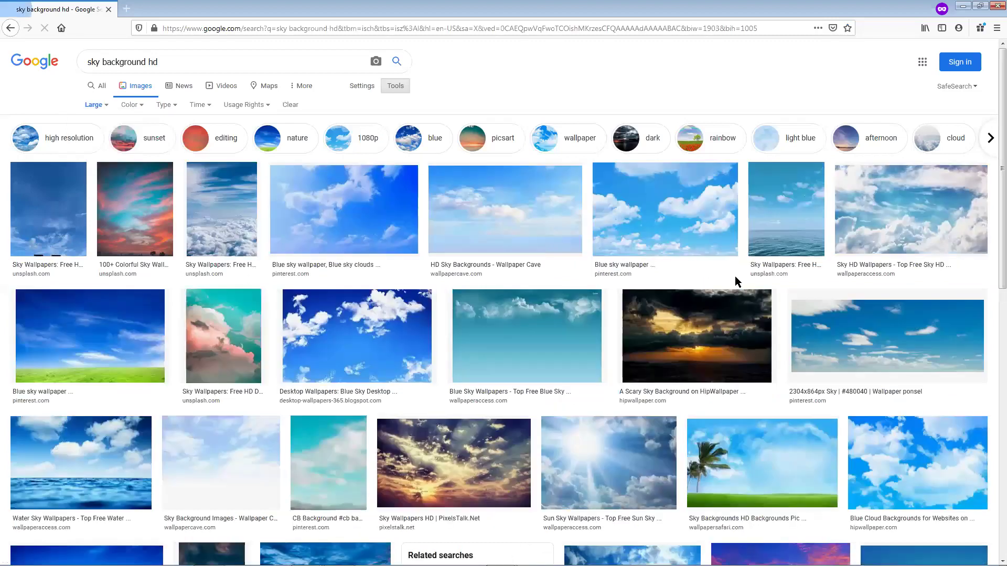
Preview the purple and orange "Sunset Sky Wallpapers" image from WallpaperAccess and save it into New folder (2) on the Desktop.
scroll(512, 353, "down", 2)
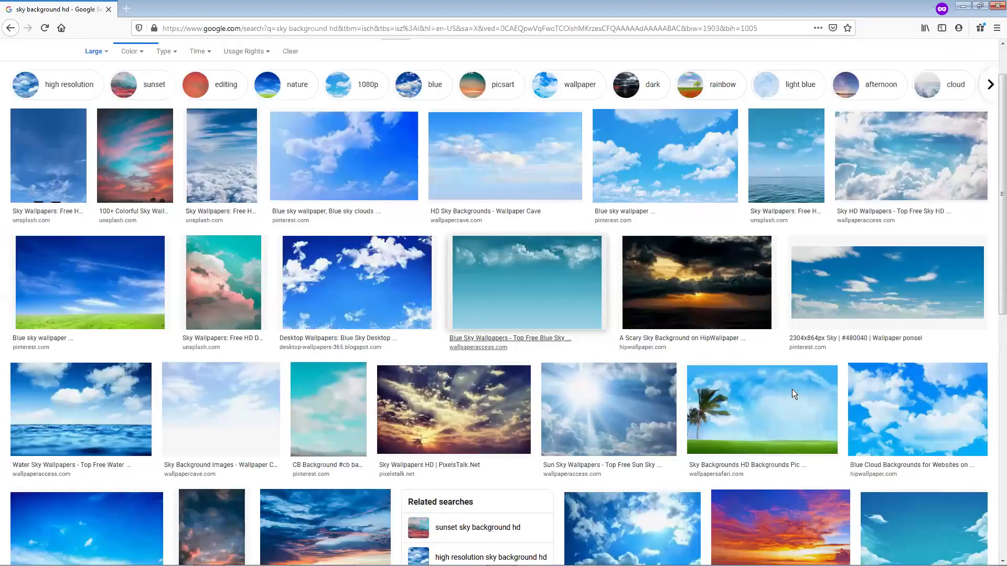
left_click(780, 524)
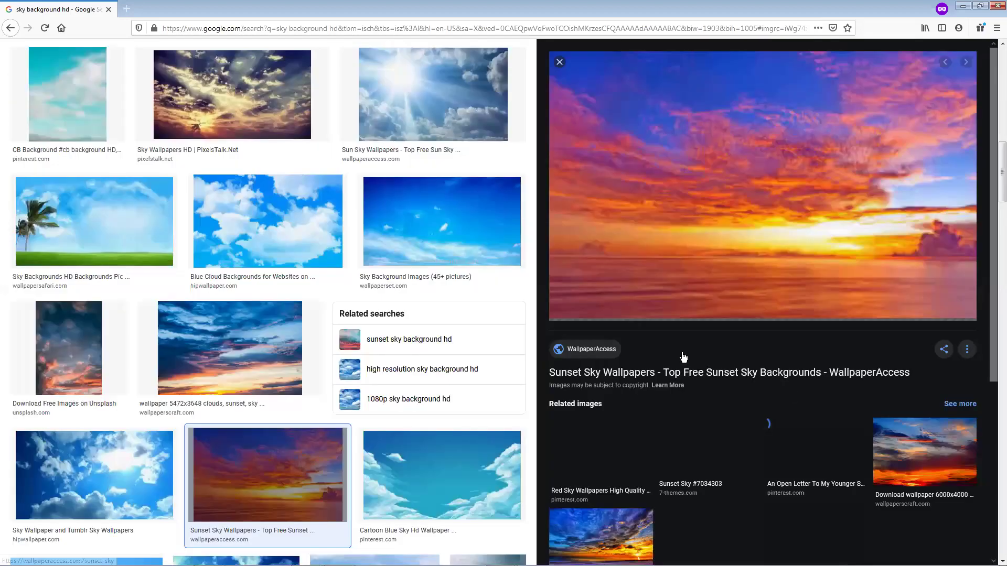
right_click(723, 150)
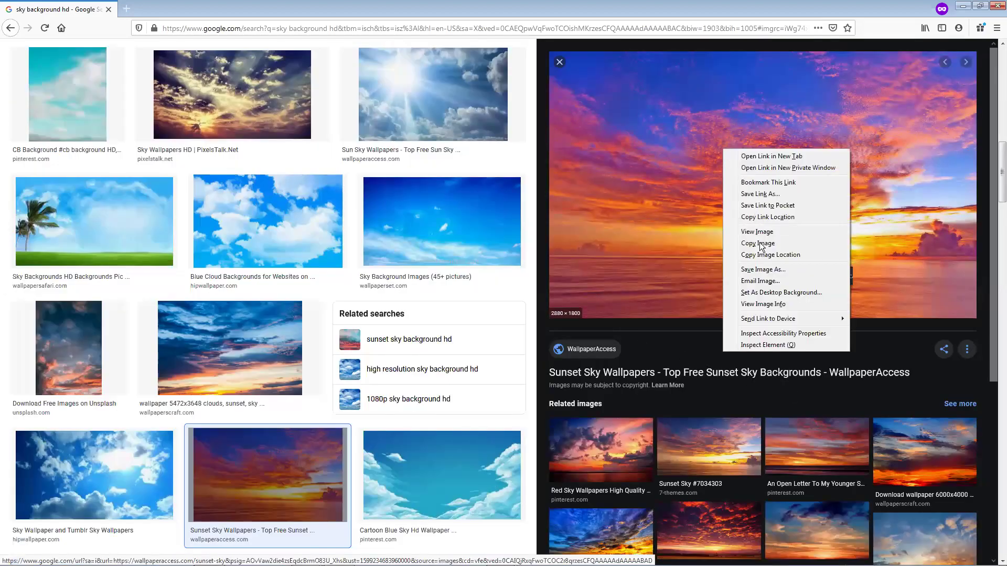
left_click(763, 270)
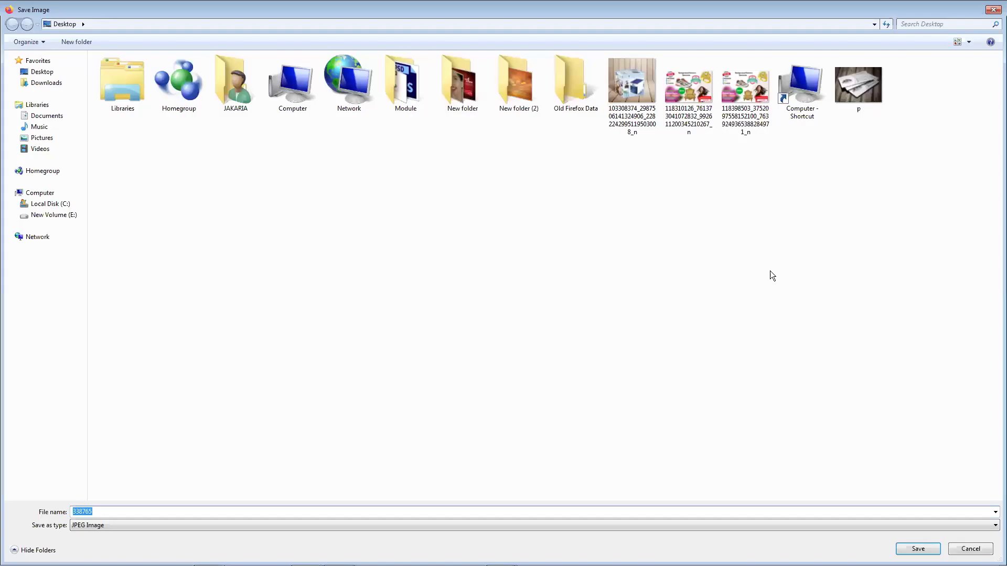
double_click(512, 99)
key("Return")
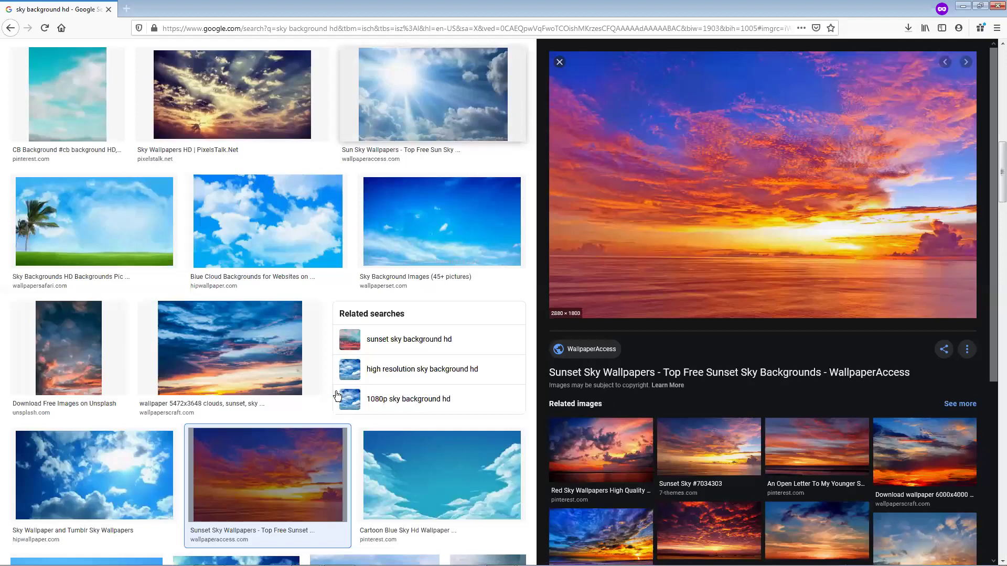
Preview the pastel-colored "sky background picture" from HD Desktop Wallpapers and save it as sky-background-picture in New folder (2).
scroll(318, 302, "down", 2)
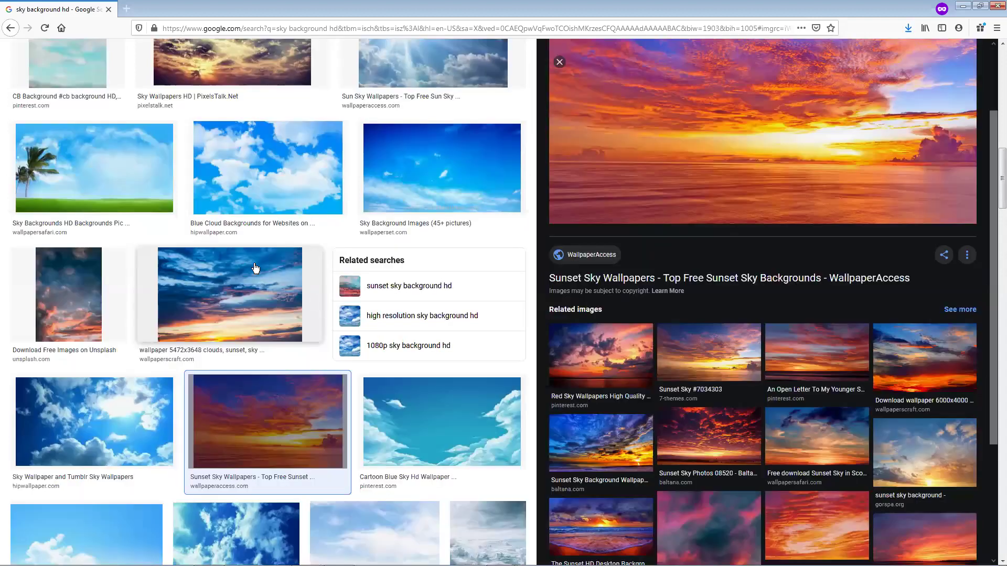
key("Left")
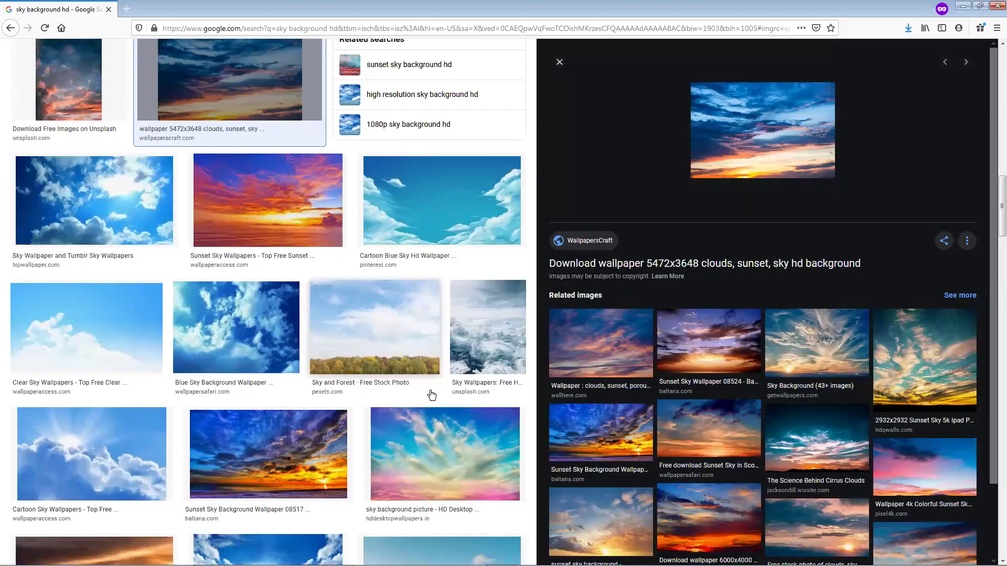
left_click(435, 414)
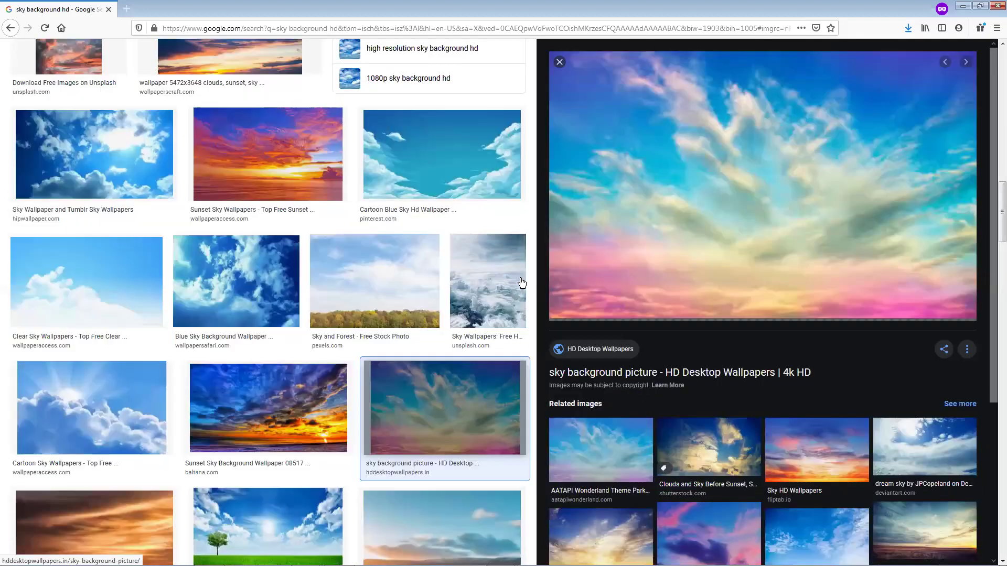
right_click(689, 218)
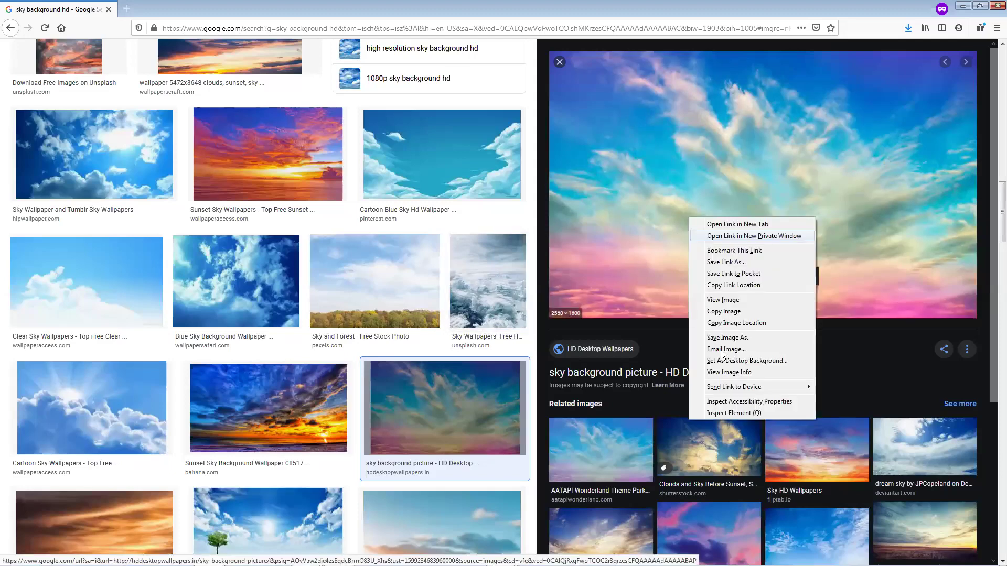
left_click(724, 339)
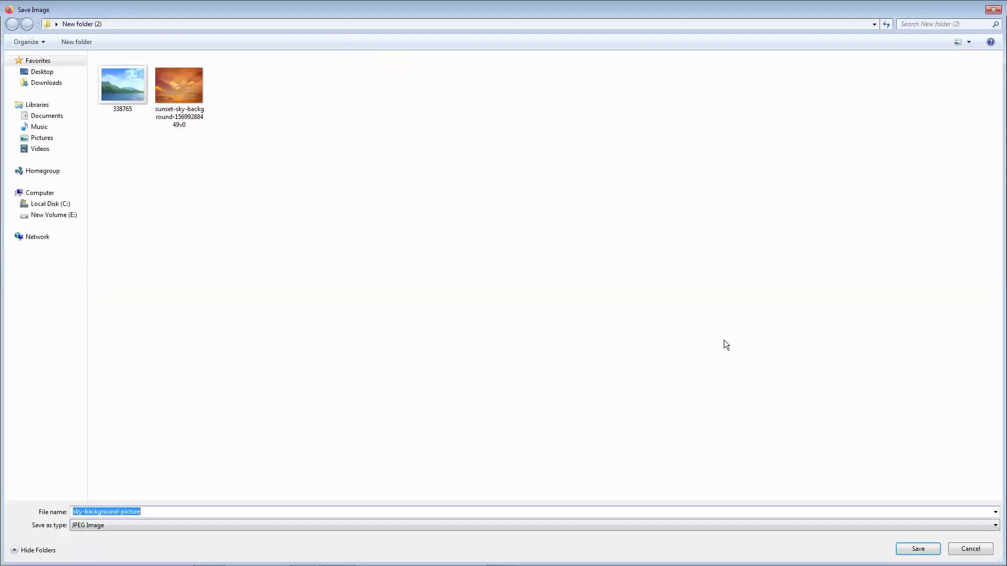
left_click(910, 549)
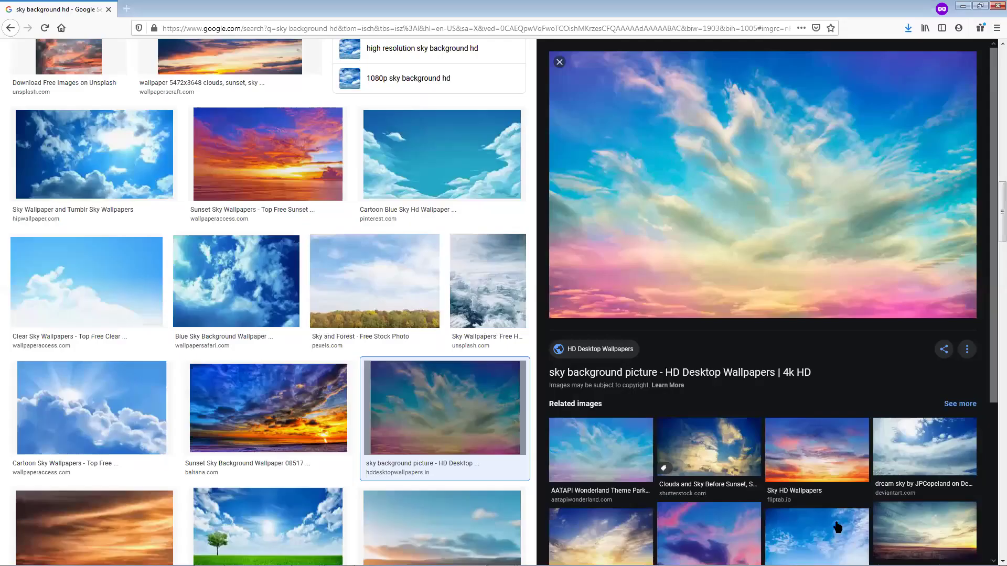
Close the private browser window, switch to Photoshop and close both open documents without saving their changes.
left_click(962, 8)
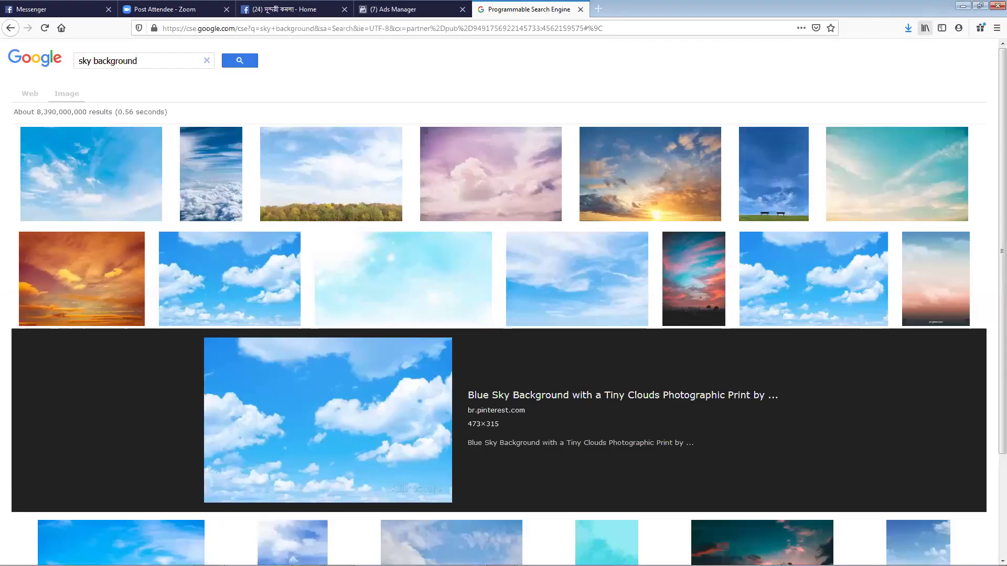
key("super+d")
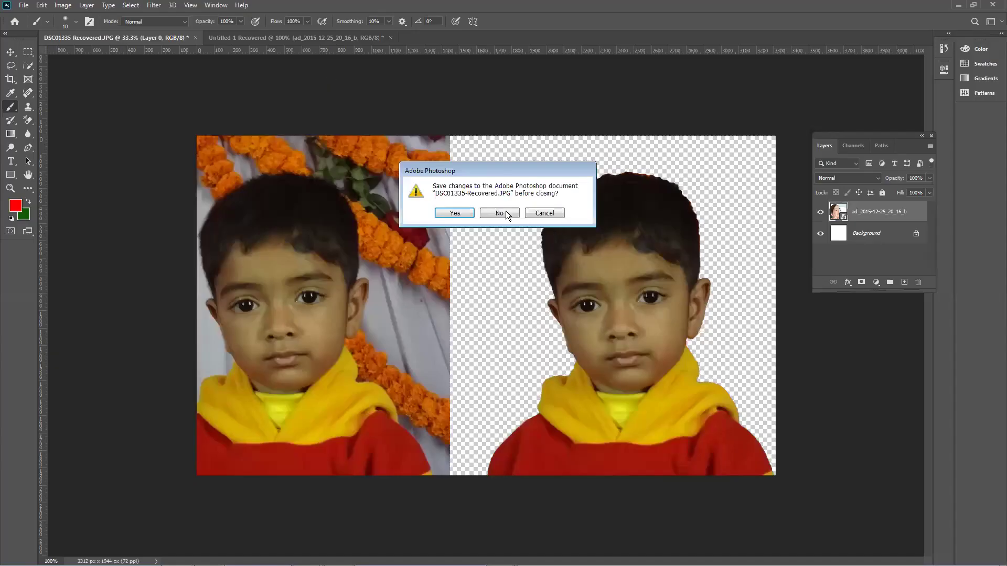
left_click(505, 210)
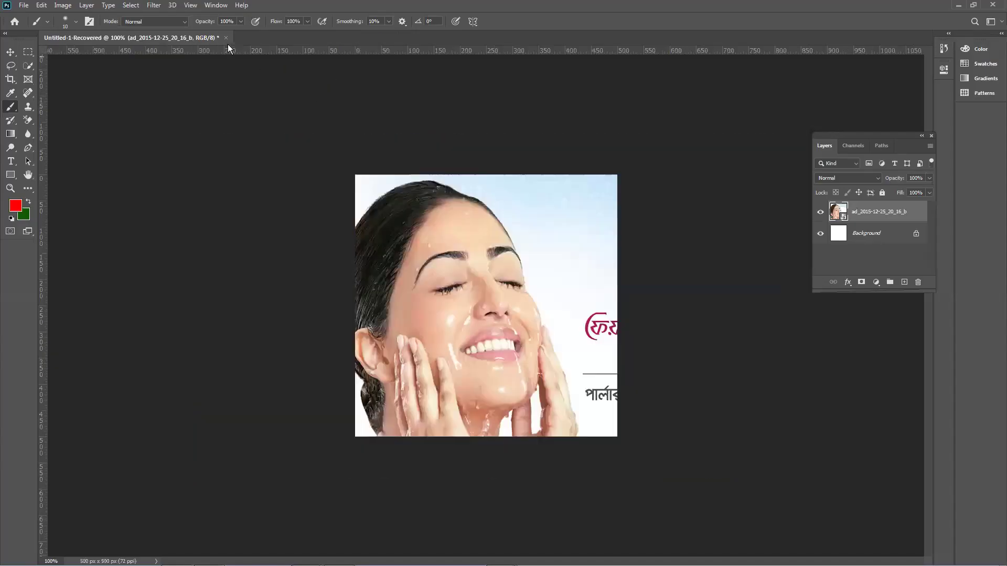
left_click(226, 37)
left_click(516, 211)
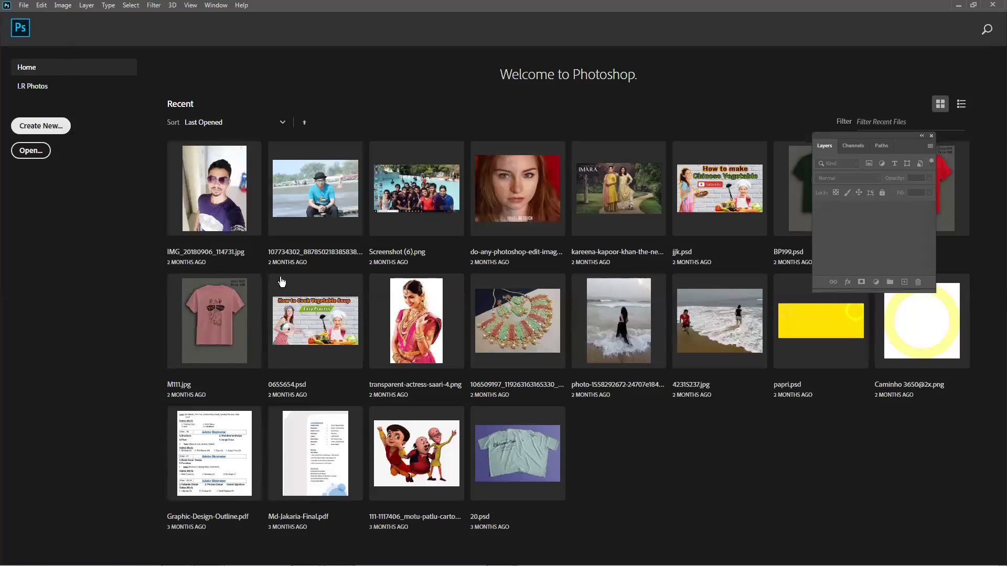
Create a new 1280 x 720 pixel RGB document at 72 pixels/inch with a white background.
key("ctrl+n")
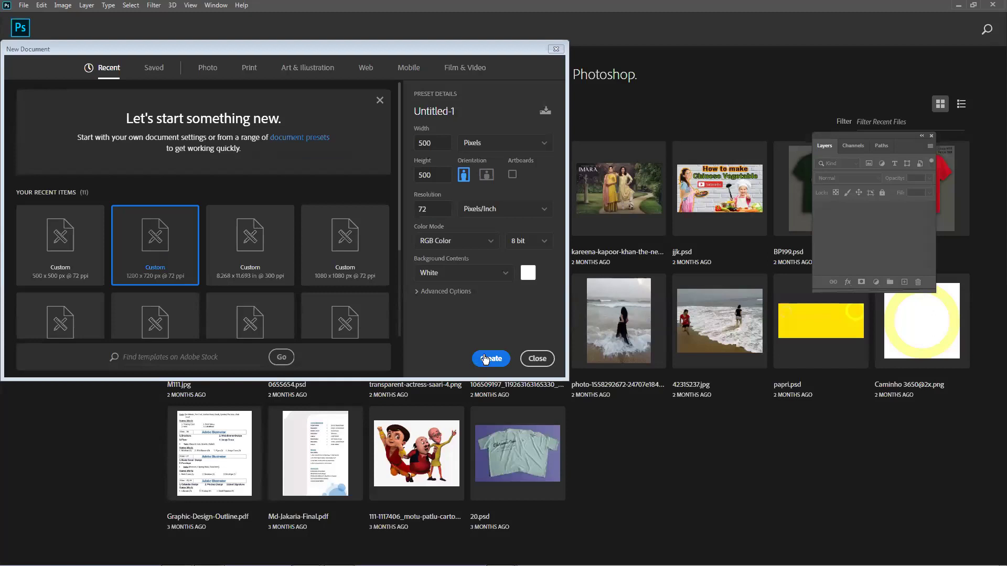
left_click(414, 175)
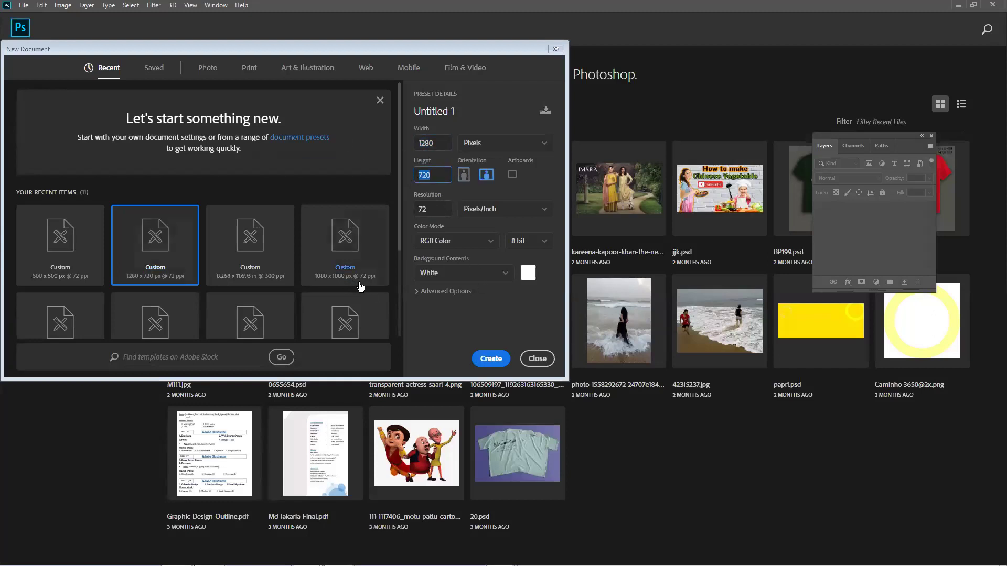
left_click(487, 358)
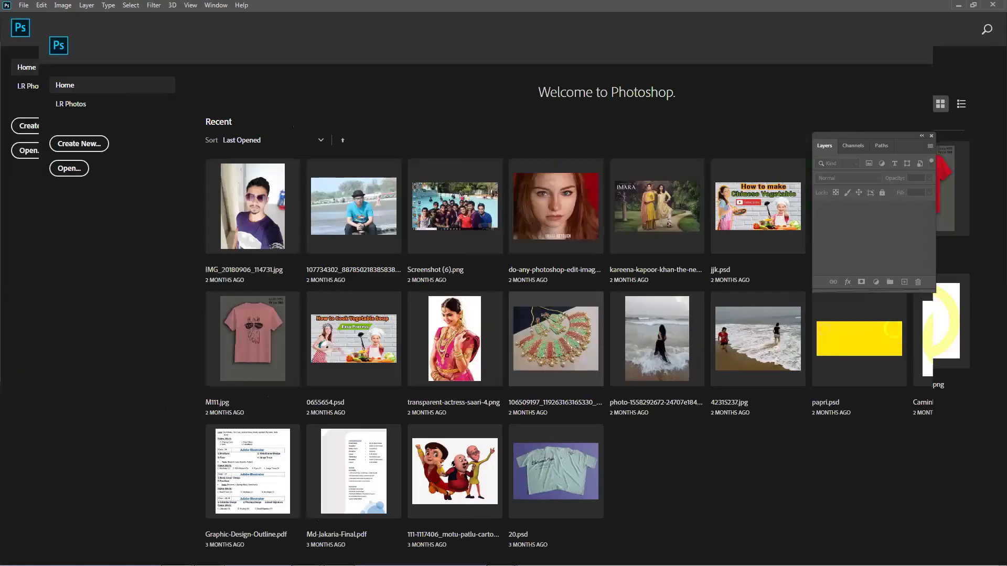
Place the 338765 sunset image from New folder (2) into the document and enlarge it to cover the canvas.
double_click(631, 11)
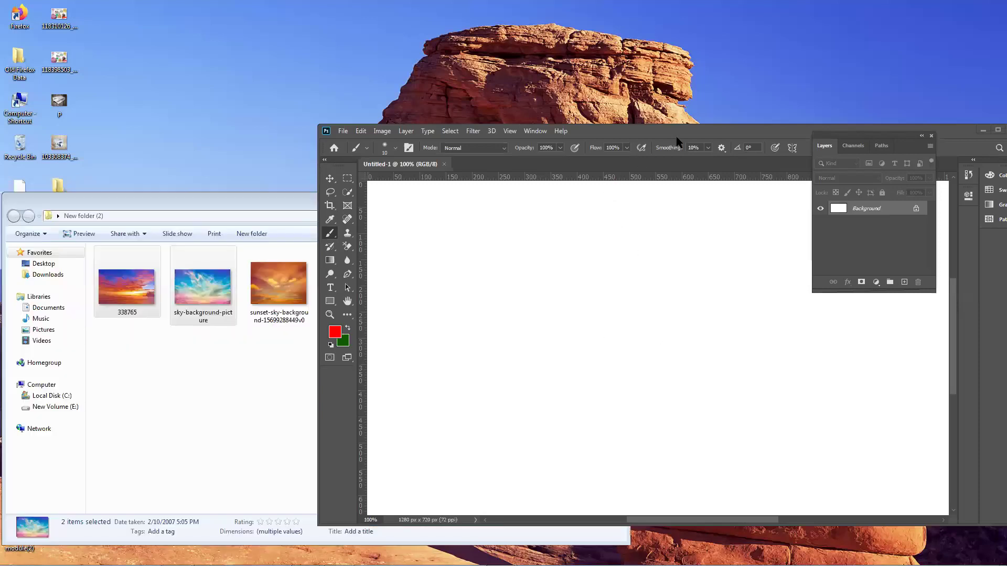
double_click(676, 136)
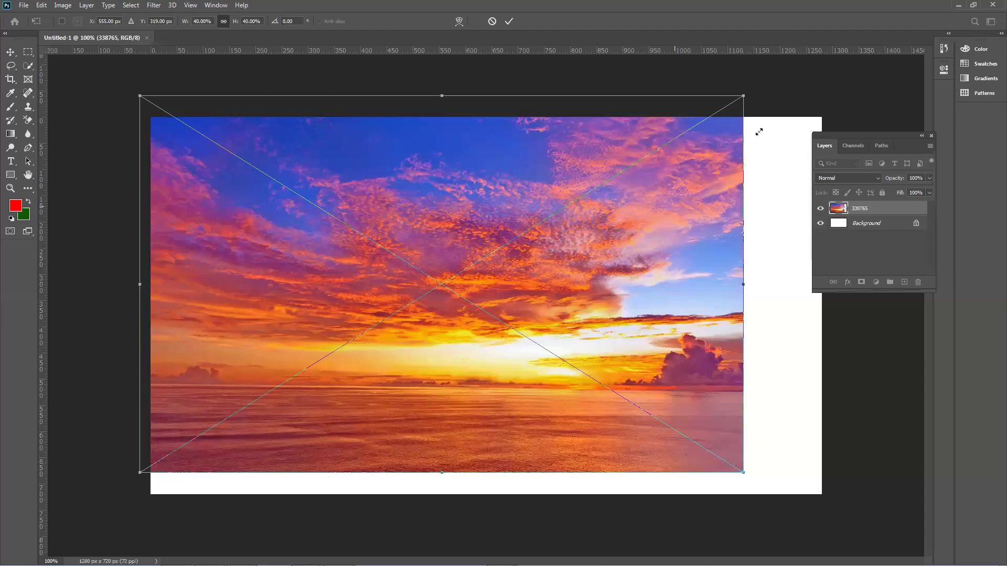
left_click_drag(824, 109, 829, 107)
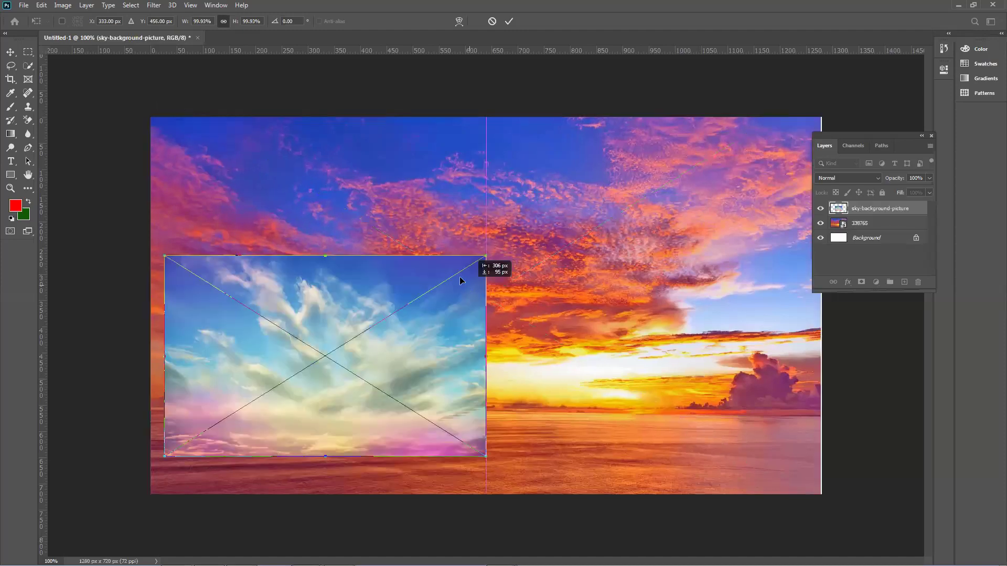
Place the sky-background-picture image above the sunset, align it with the canvas side and enlarge it to the full canvas width.
left_click_drag(461, 281, 454, 256)
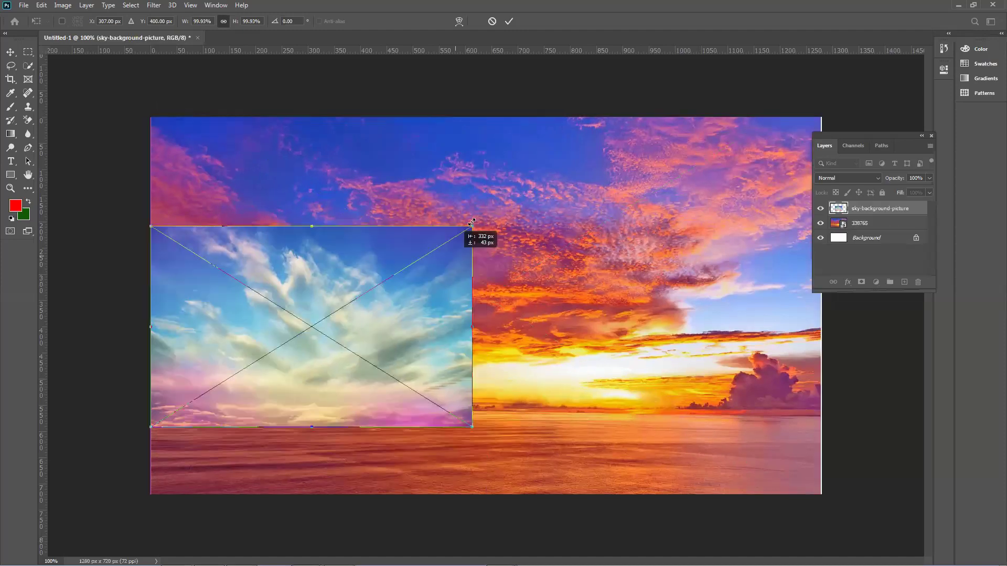
left_click_drag(824, 65, 851, 64)
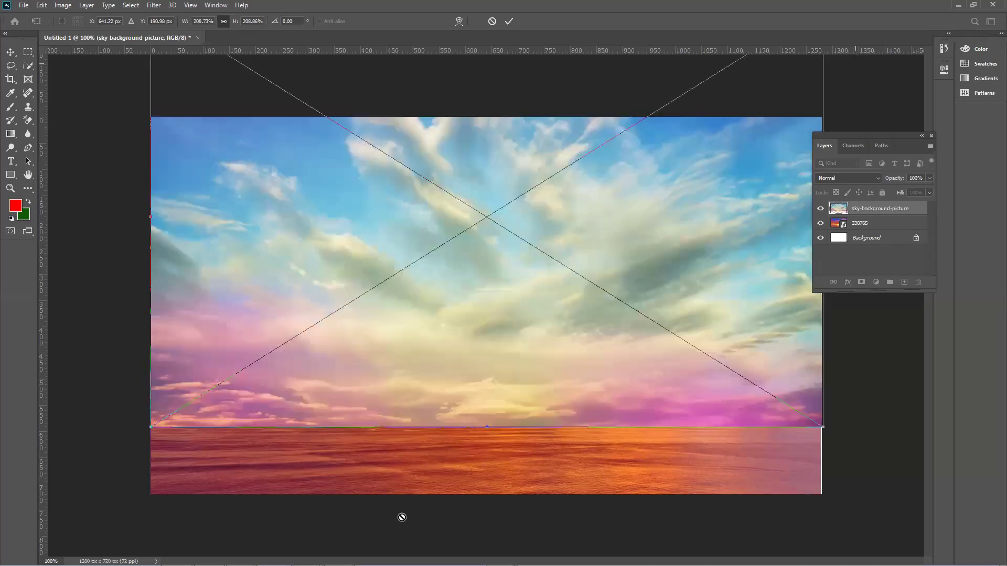
key("Return")
key("b")
left_click(571, 236)
left_click(494, 213)
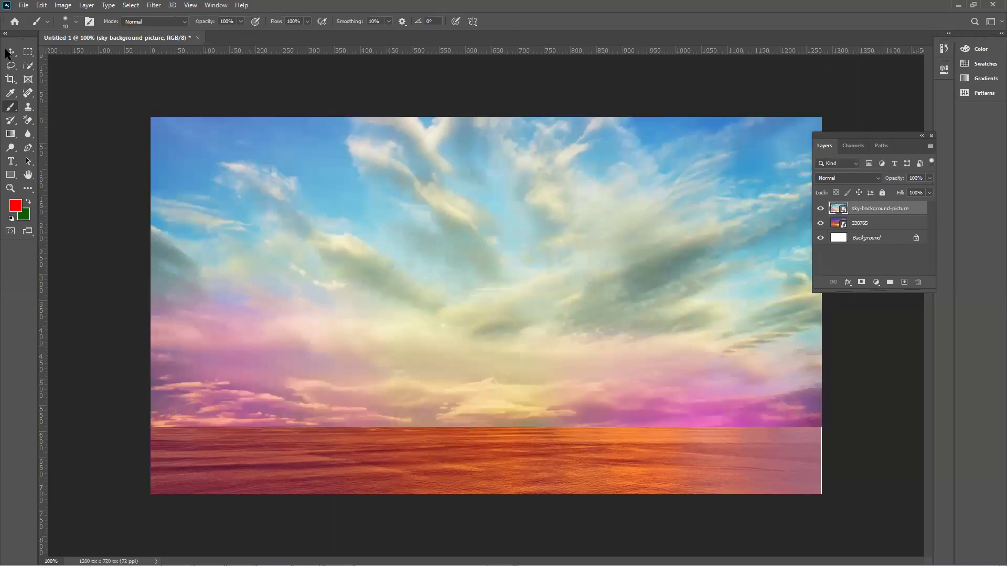
Shift the sky-background-picture layer sideways over the sunset with the Move tool and hide that layer.
key("v")
left_click(148, 215)
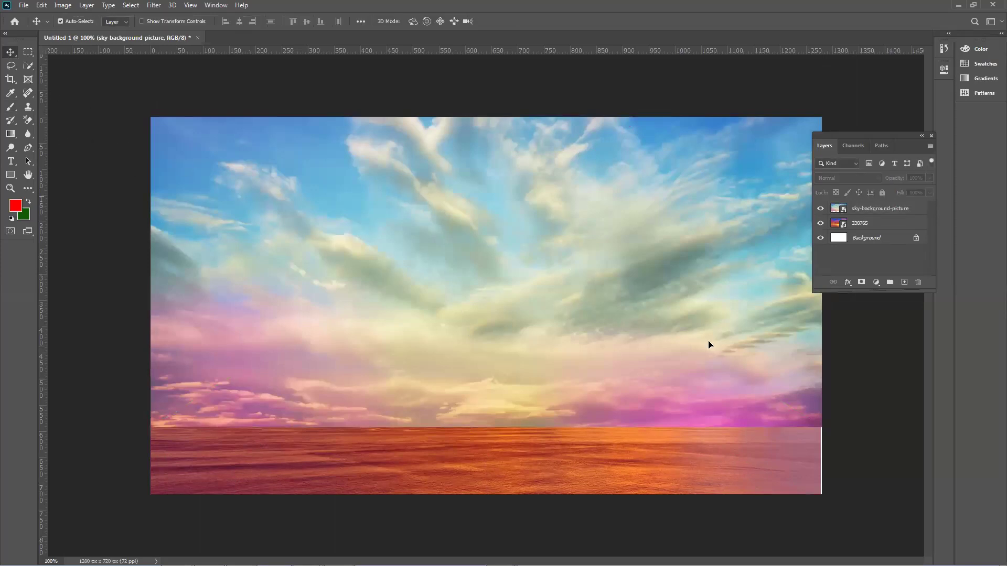
key("ctrl+z")
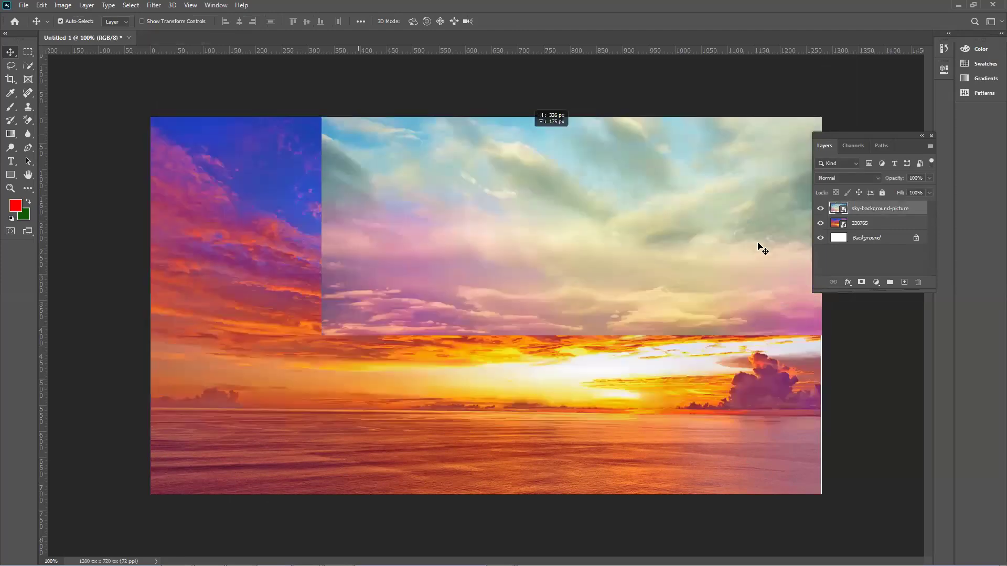
key("ctrl+z")
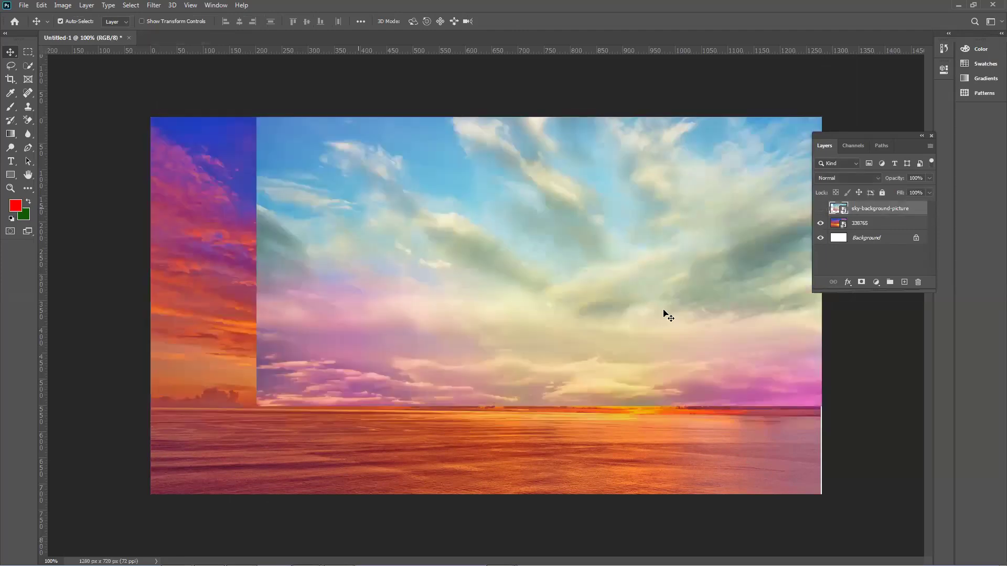
key("ctrl+z")
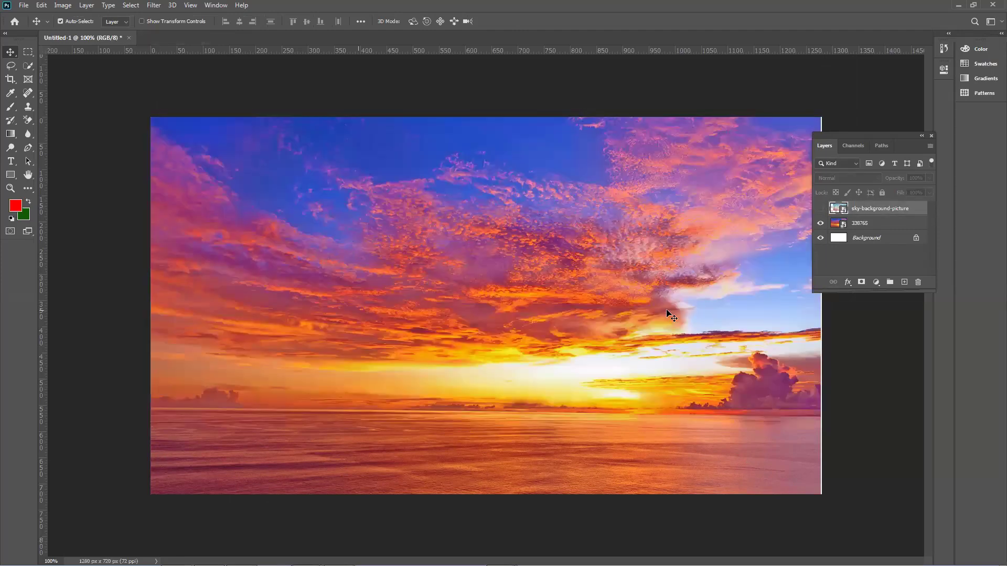
key("ctrl+z")
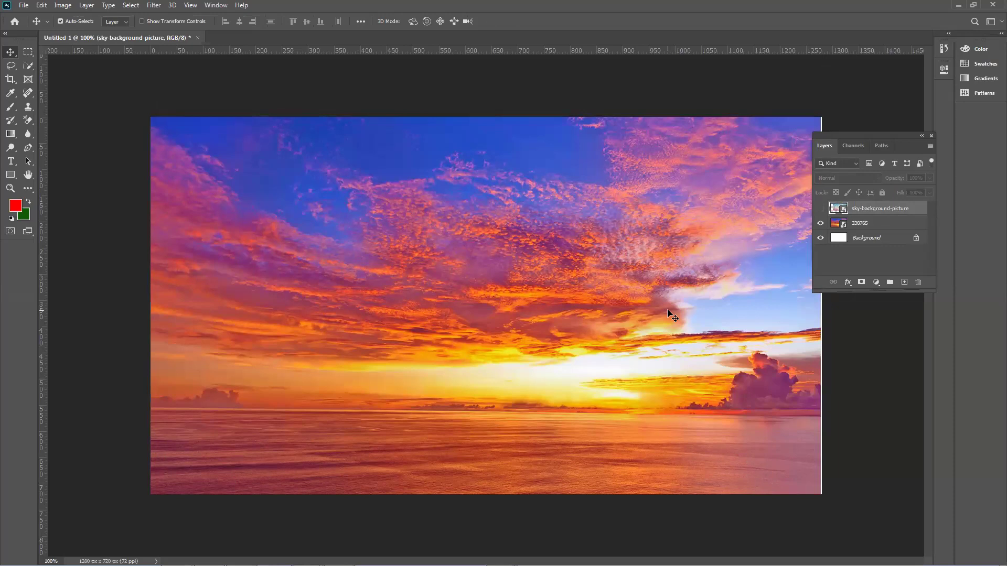
Select the 338765 sunset layer and enlarge it slightly with Free Transform to close the white gap at the canvas edge.
left_click(648, 334)
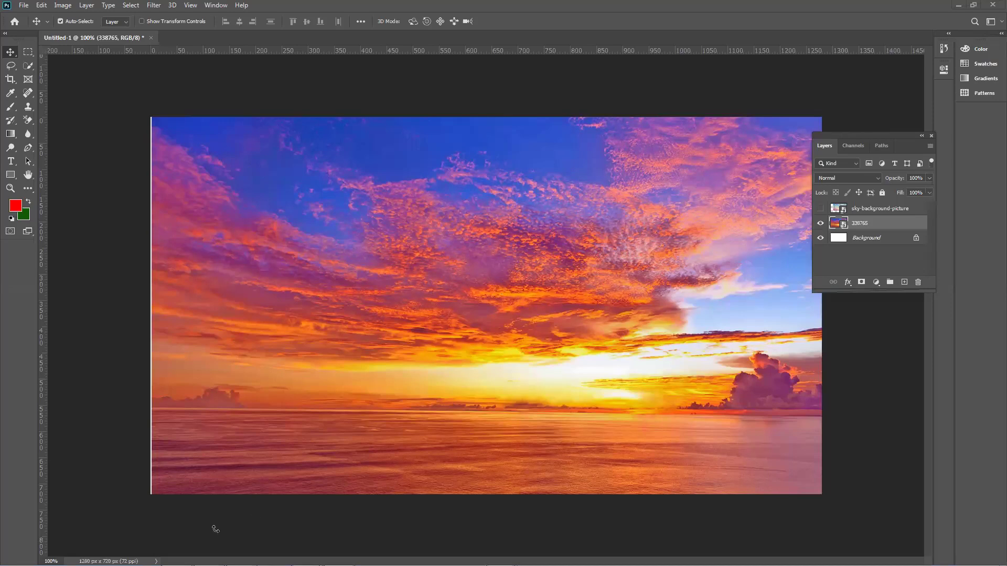
key("ctrl+t")
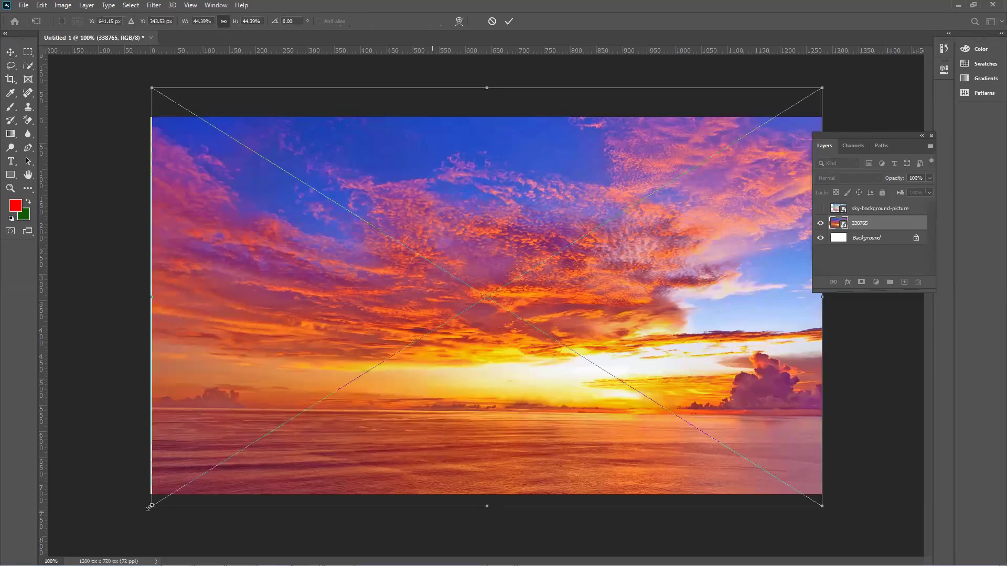
key("Return")
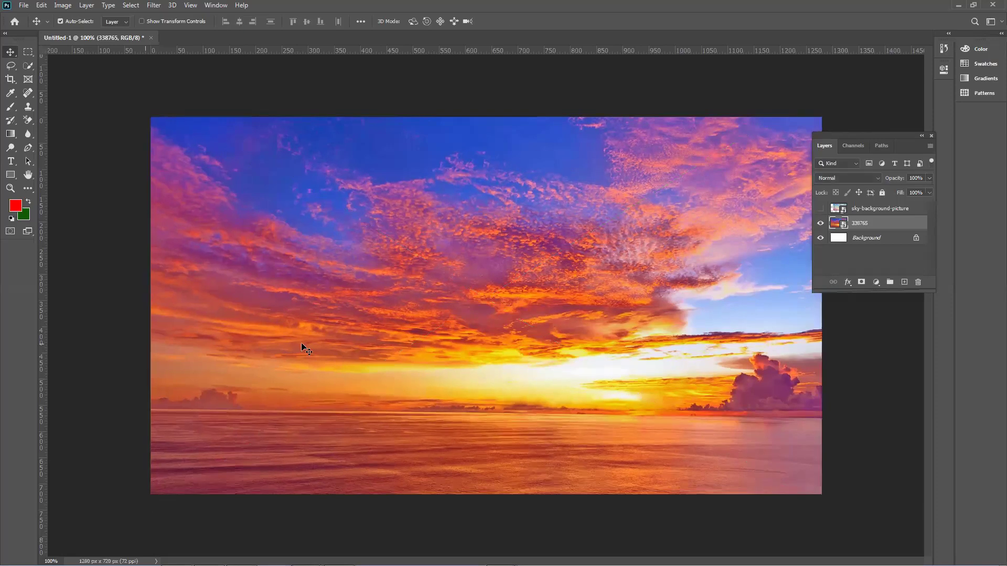
Show the sky-background-picture layer again and move it so it spans the canvas width with its lower edge over the sea.
left_click(820, 208)
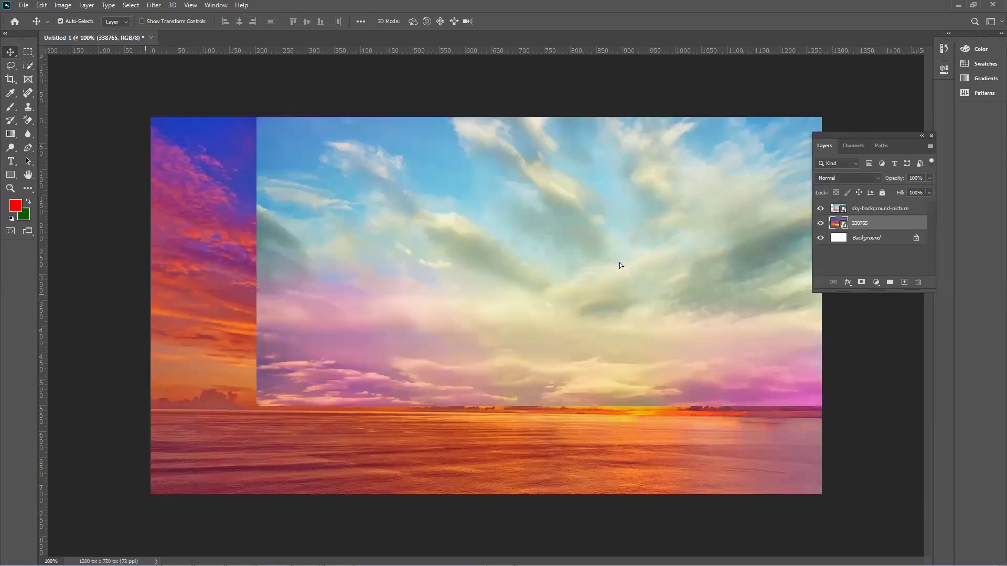
left_click_drag(518, 289, 615, 294)
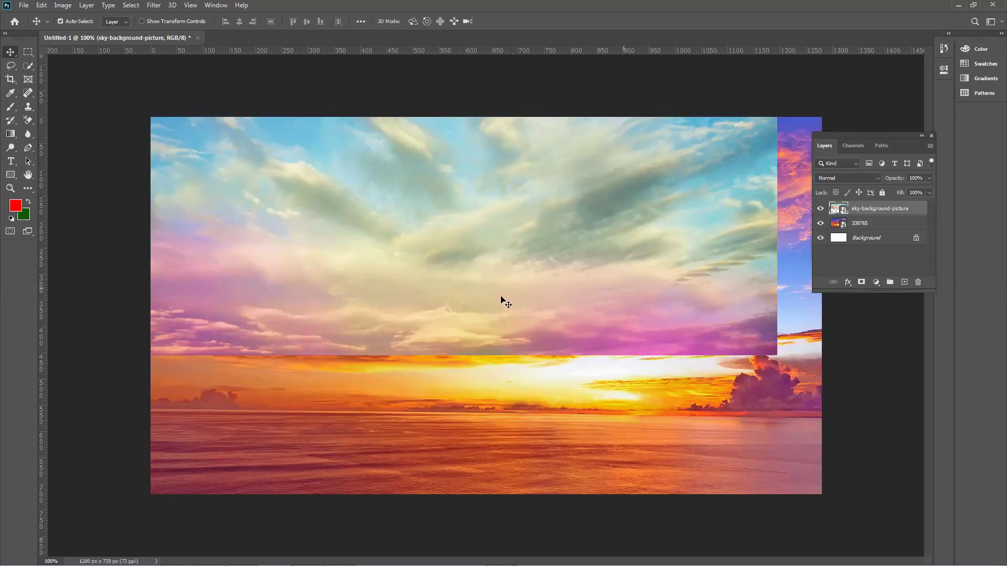
left_click_drag(520, 333, 547, 313)
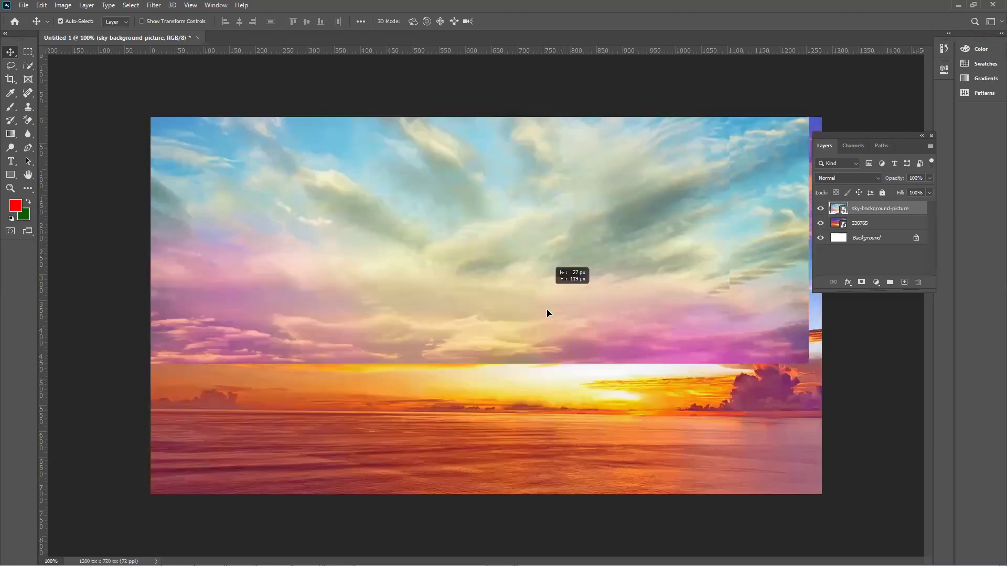
left_click_drag(557, 364, 557, 364)
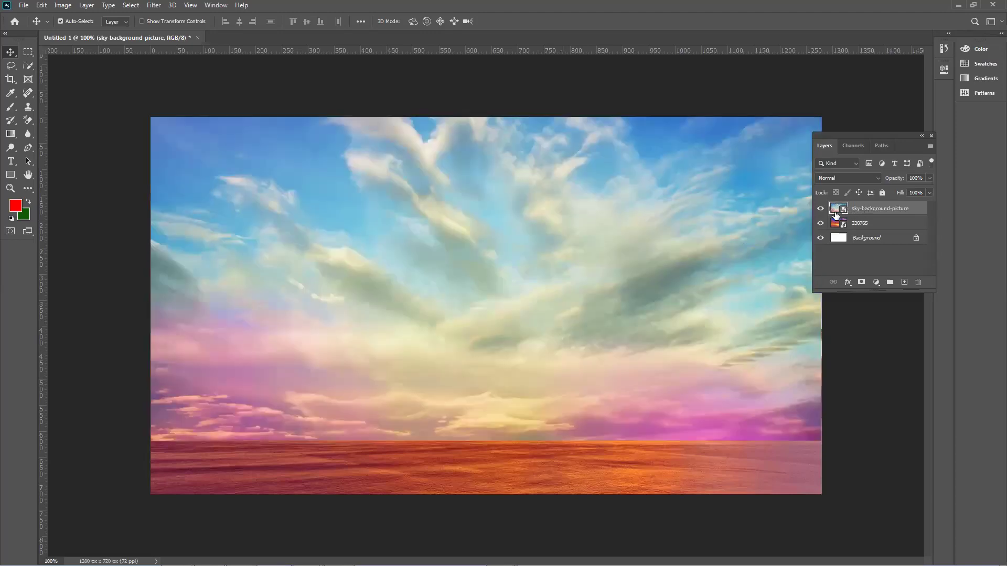
Convert the sky-background-picture smart object into a regular pixel layer and reposition it so its lower edge meets the sea.
right_click(857, 215)
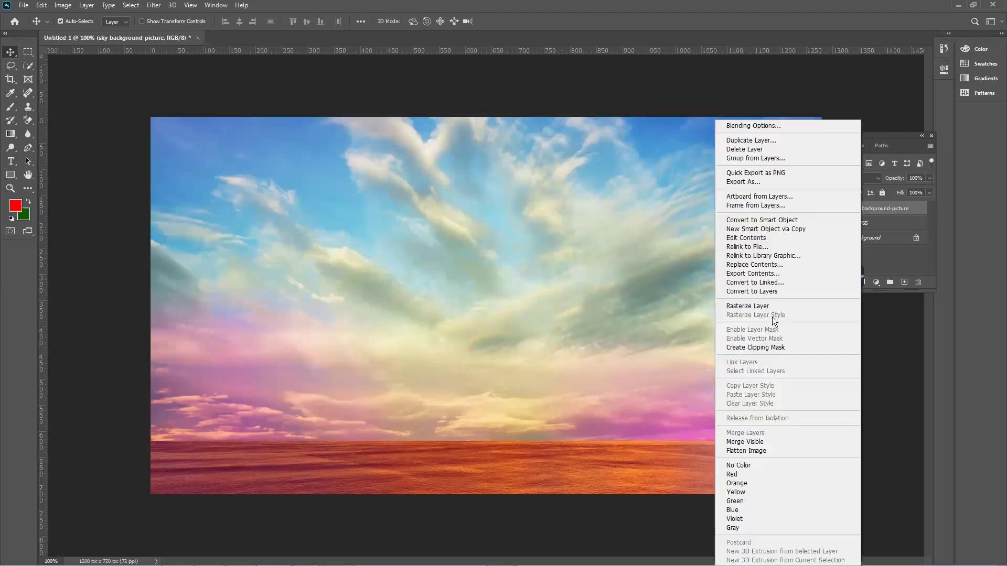
left_click(782, 291)
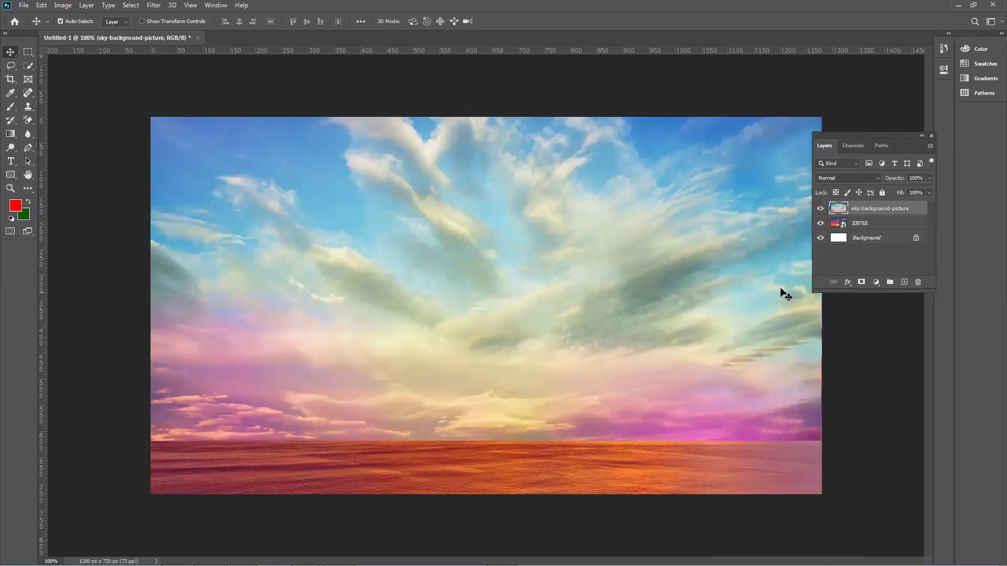
left_click_drag(657, 277, 580, 403)
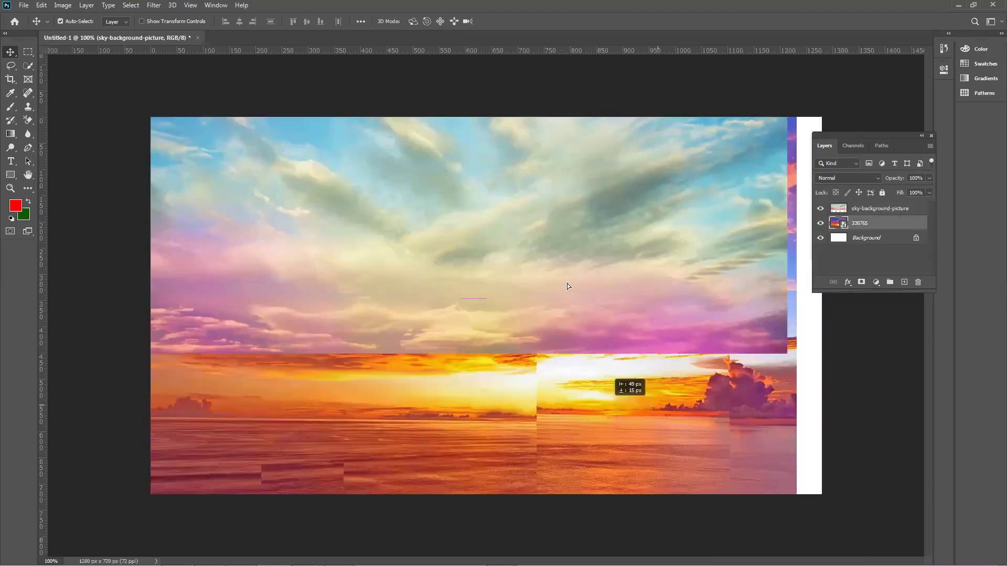
left_click_drag(577, 273, 590, 289)
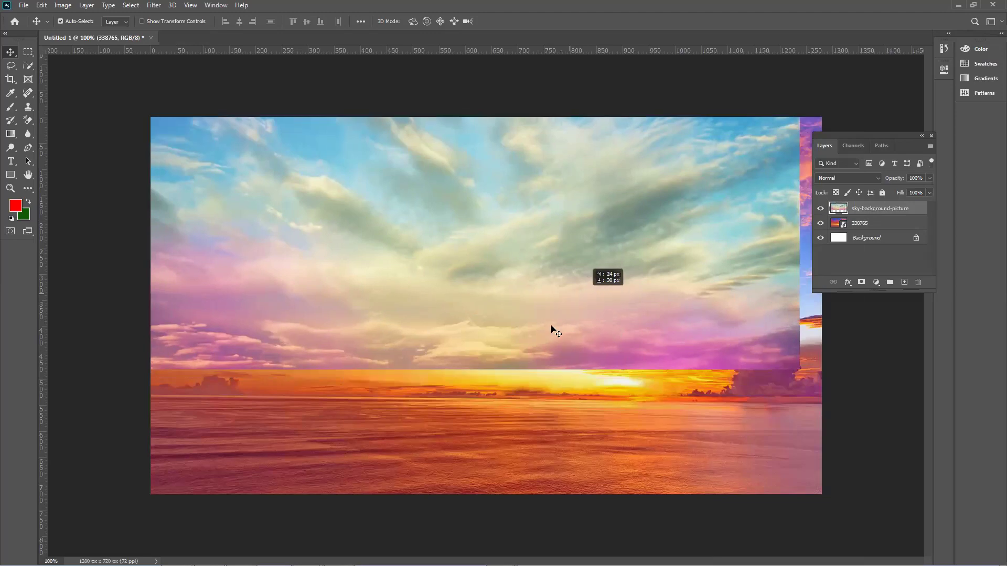
left_click_drag(540, 286, 574, 342)
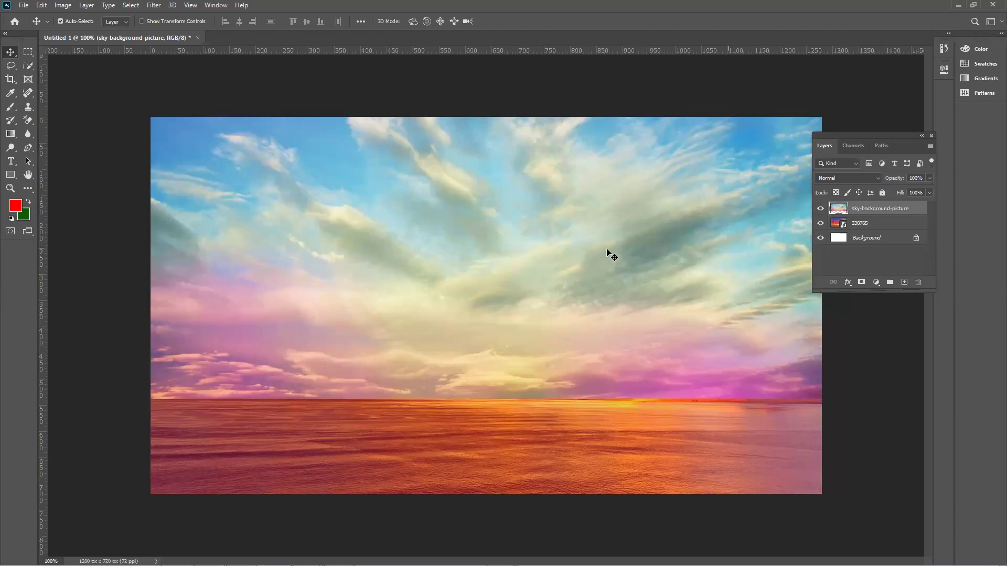
left_click_drag(557, 311, 530, 309)
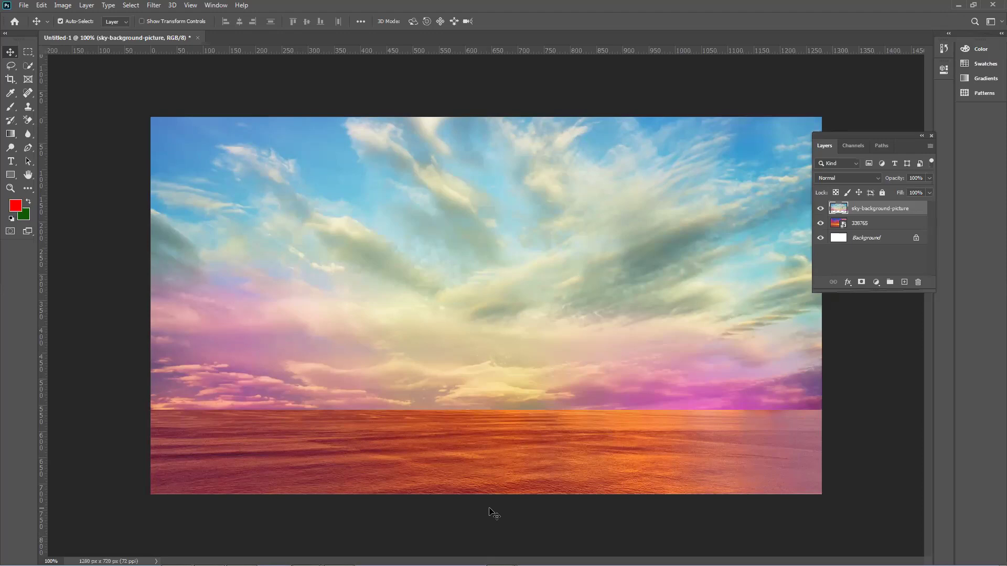
Create a second blank document of 1280 x 720 pixels at 72 pixels/inch with a white background.
left_click(24, 5)
left_click(29, 17)
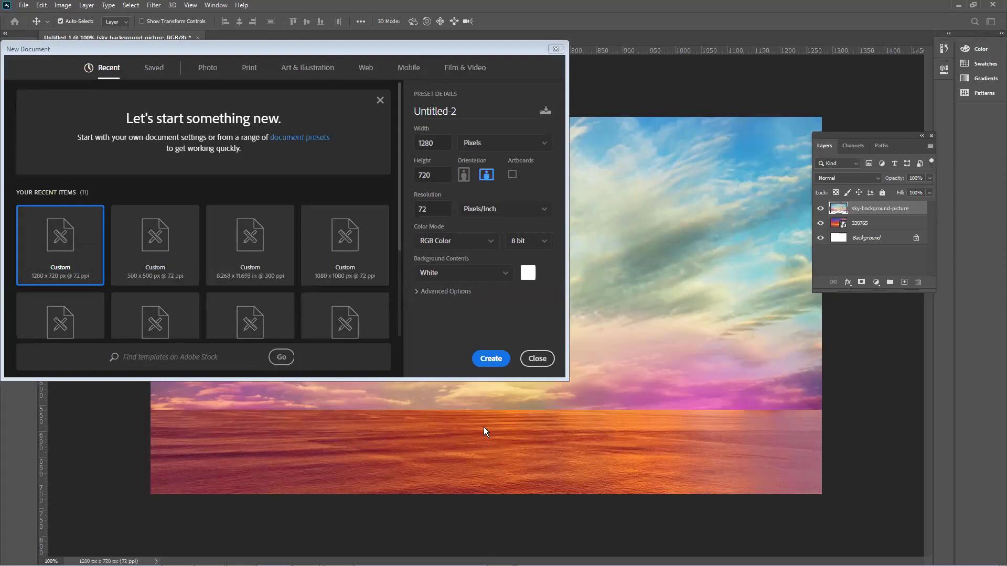
left_click(492, 358)
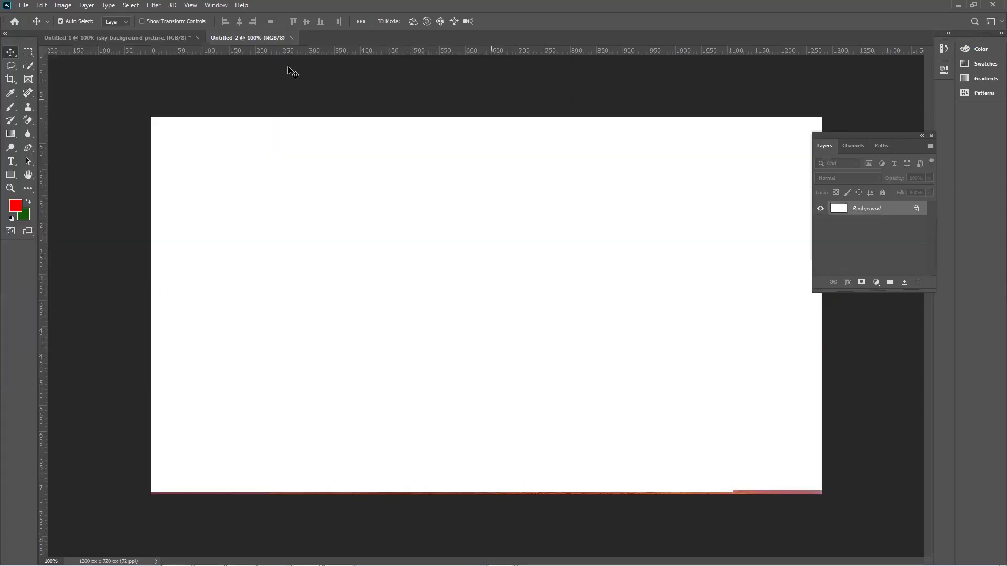
Minimize the image folder window and return to the Untitled-1 document.
double_click(360, 9)
left_click_drag(330, 204, 451, 136)
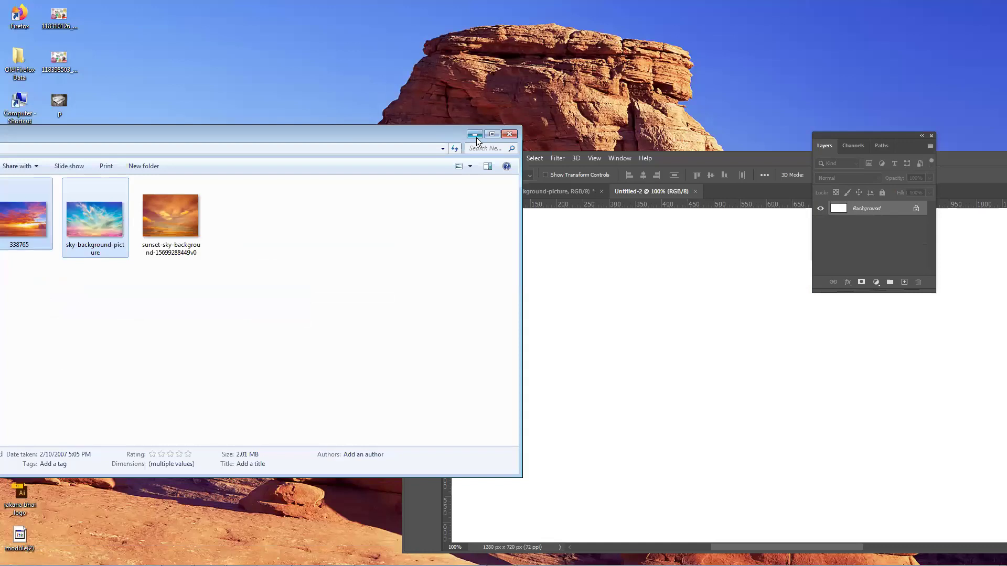
left_click(475, 135)
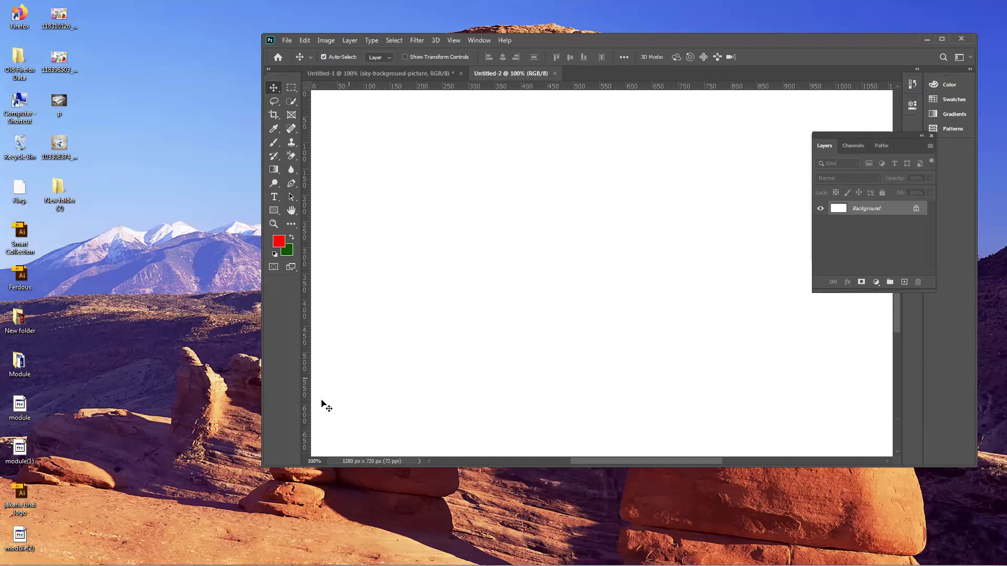
key("ctrl+0")
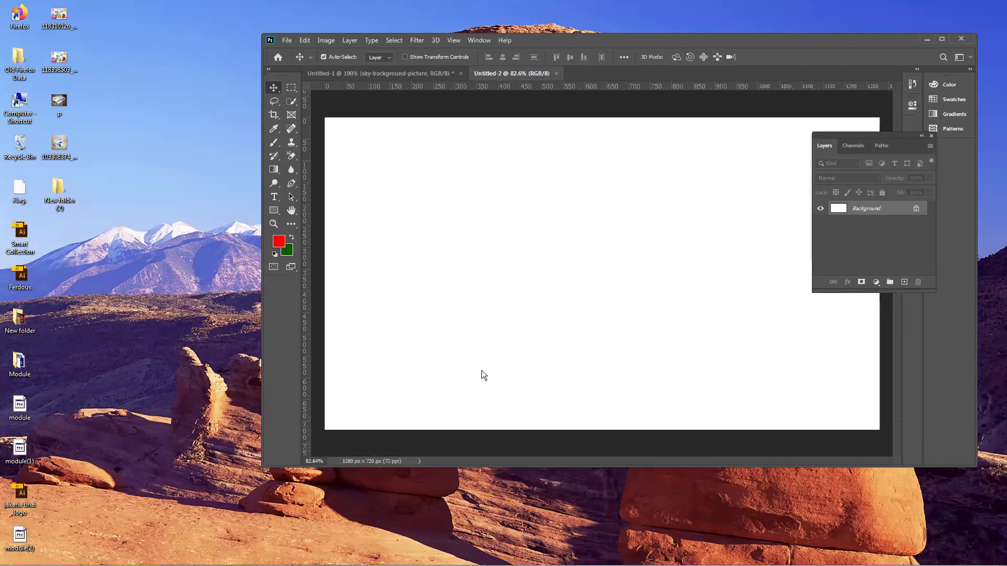
left_click(549, 334)
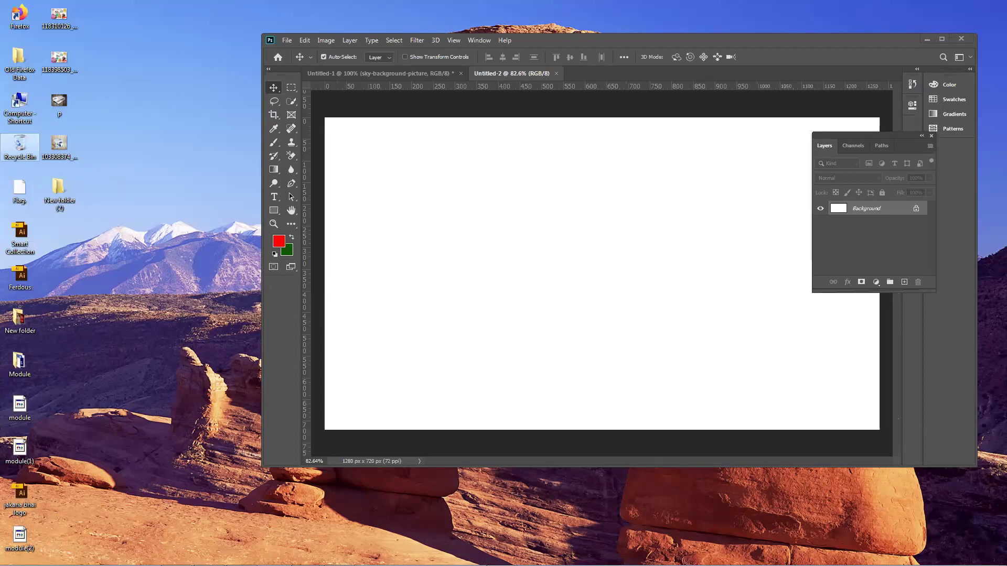
mouse_move(478, 565)
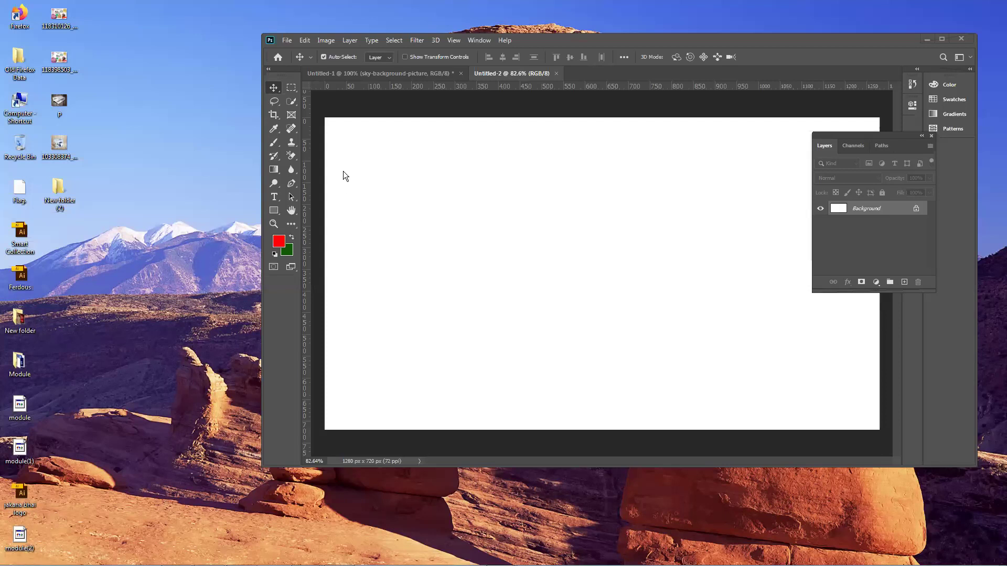
left_click(414, 73)
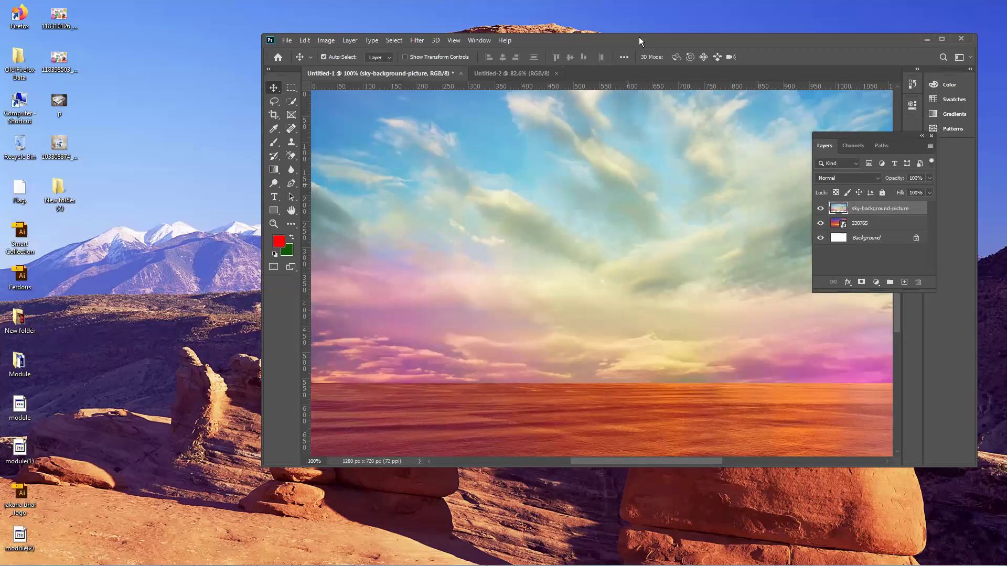
Move the sky-background-picture layer down over the sea and enlarge it slightly with Free Transform to close the gap at the canvas edge.
left_click_drag(469, 412, 444, 308)
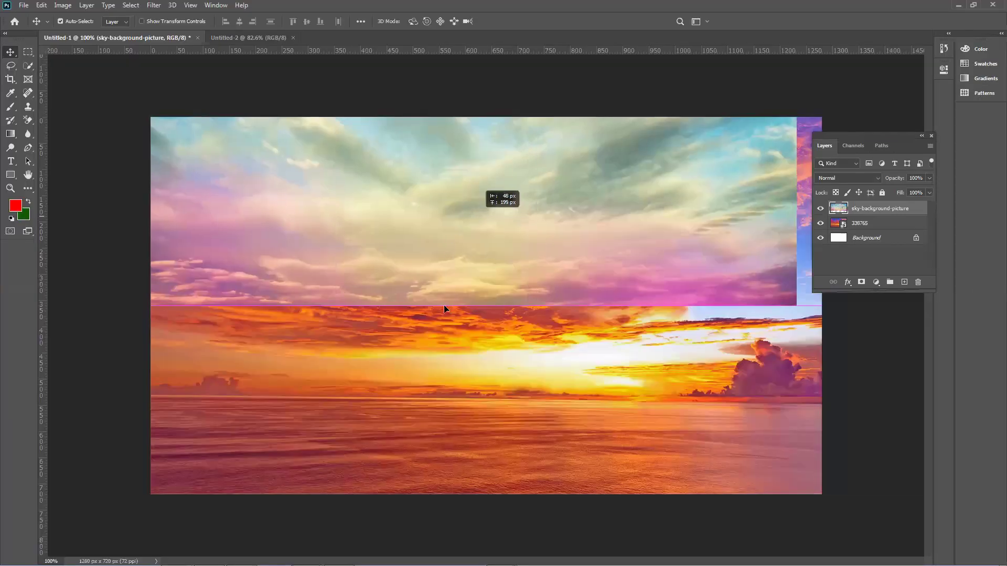
key("ctrl+z")
left_click_drag(511, 326, 526, 362)
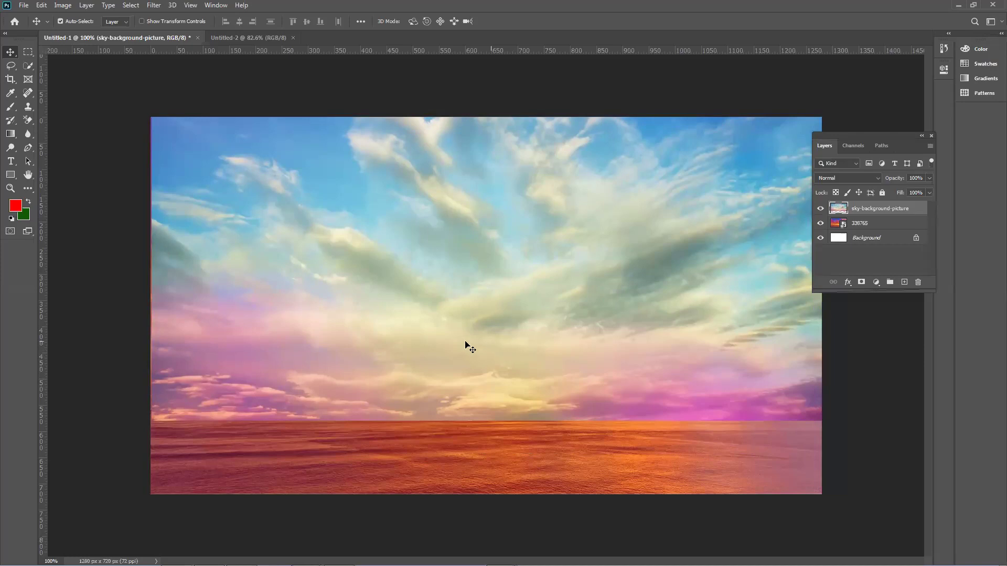
key("ctrl+t")
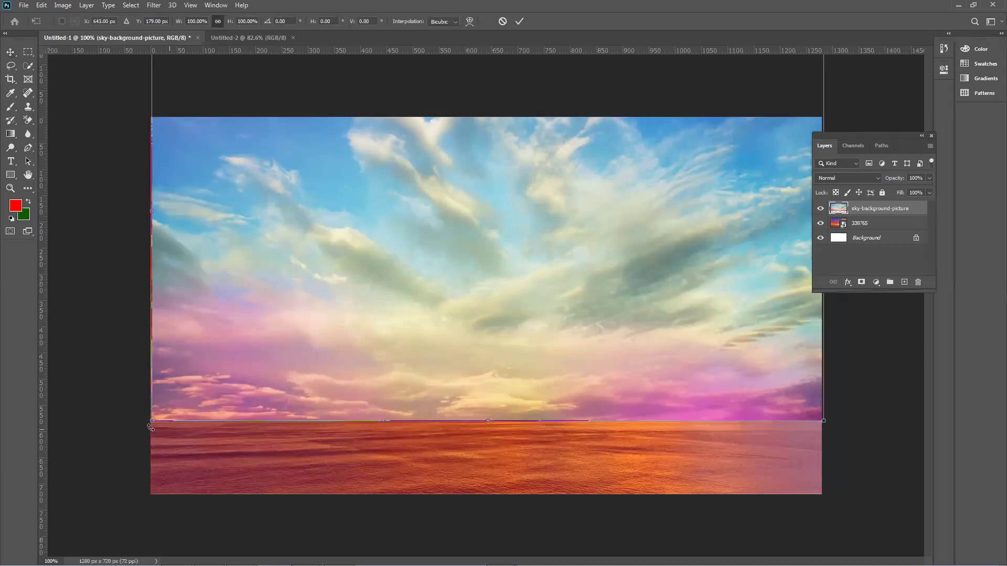
left_click_drag(152, 420, 146, 422)
key("Return")
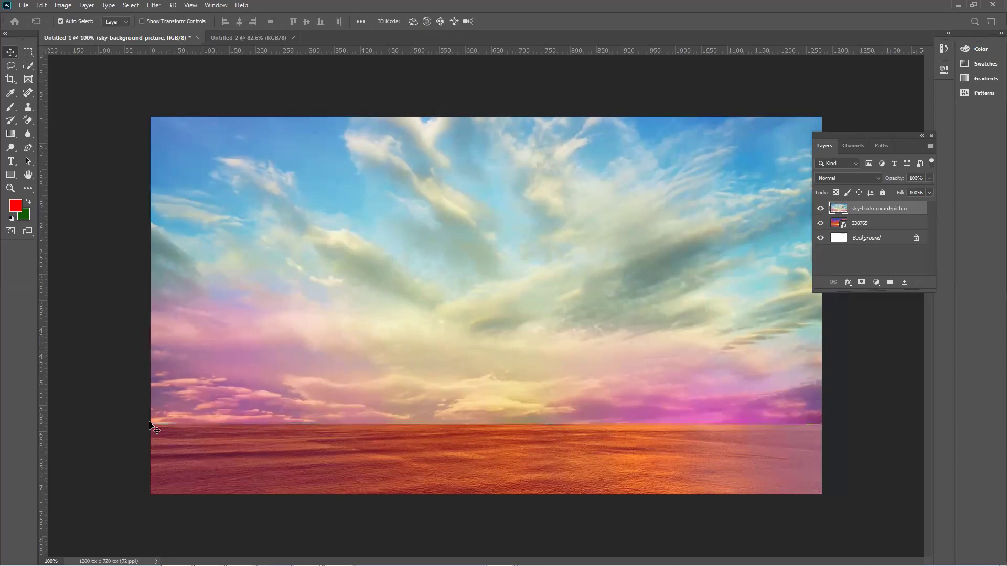
Move the sky-background-picture layer up to reveal the sunset horizon and rasterize the 338765 layer.
left_click_drag(624, 325, 627, 285)
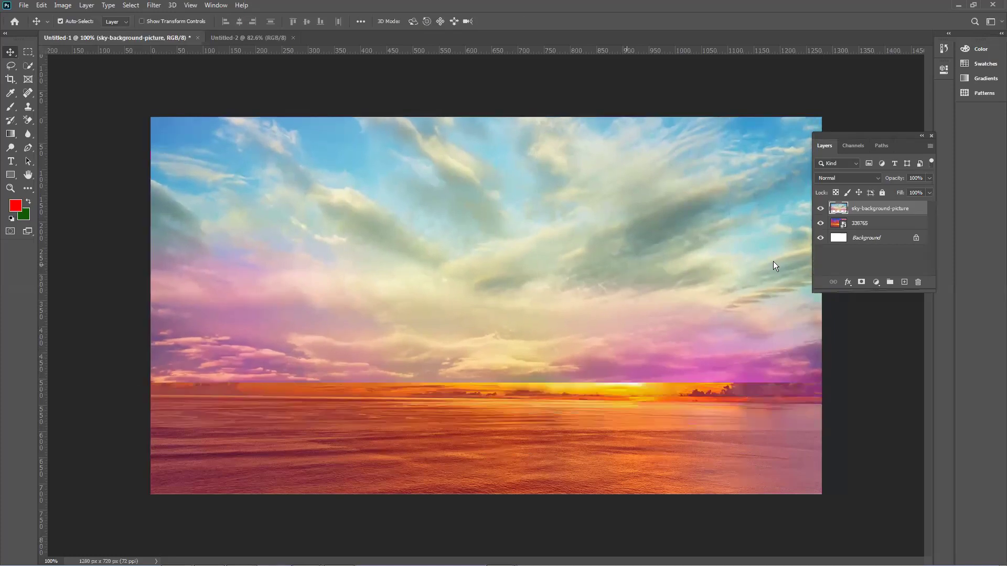
left_click_drag(707, 248, 692, 210)
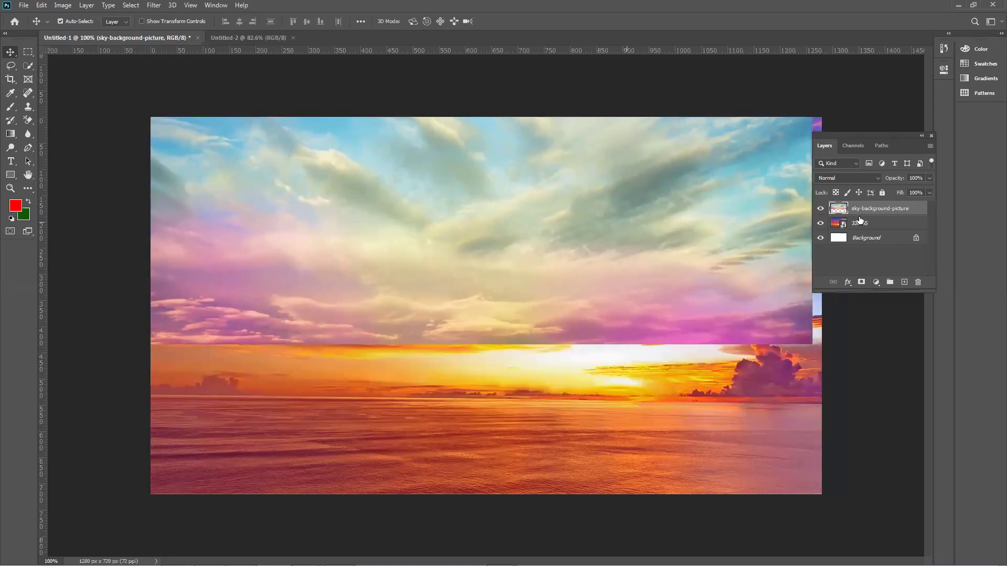
right_click(862, 222)
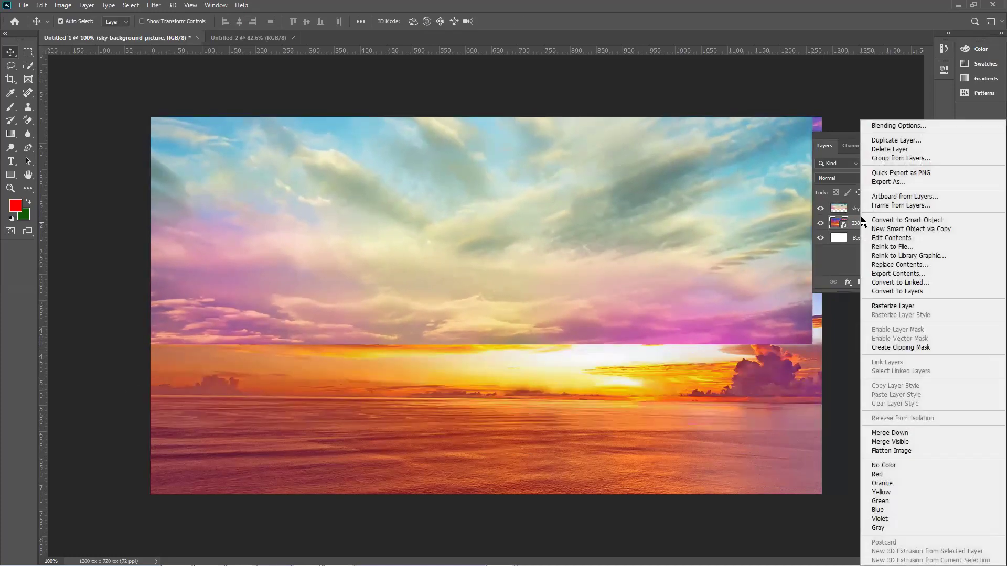
left_click(892, 306)
Reposition both image layers so 338765 fills the lower canvas and sky-background-picture spans the full width above the sunset horizon.
left_click_drag(625, 272, 523, 226)
left_click_drag(579, 403, 580, 329)
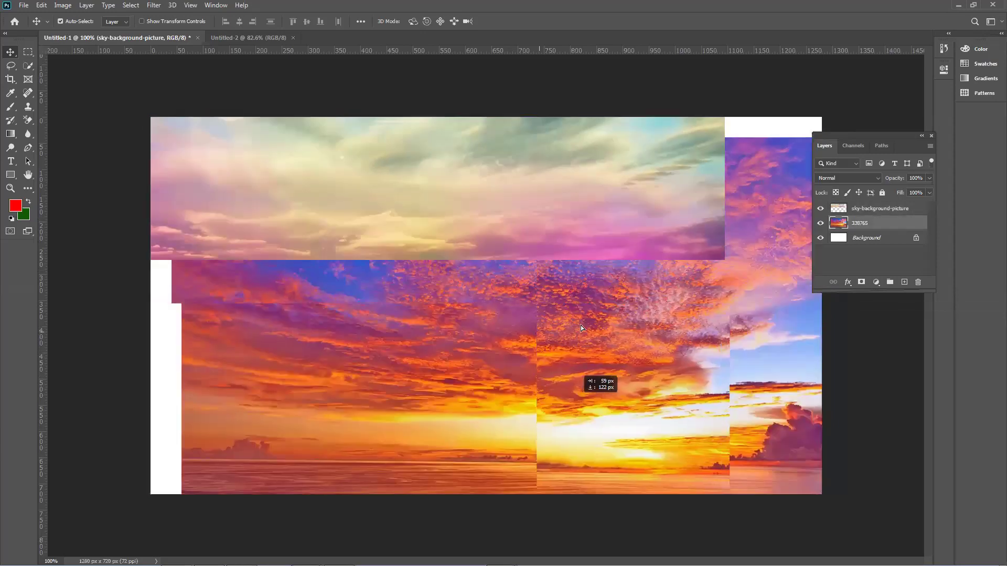
left_click_drag(539, 365, 543, 336)
left_click_drag(583, 234, 703, 272)
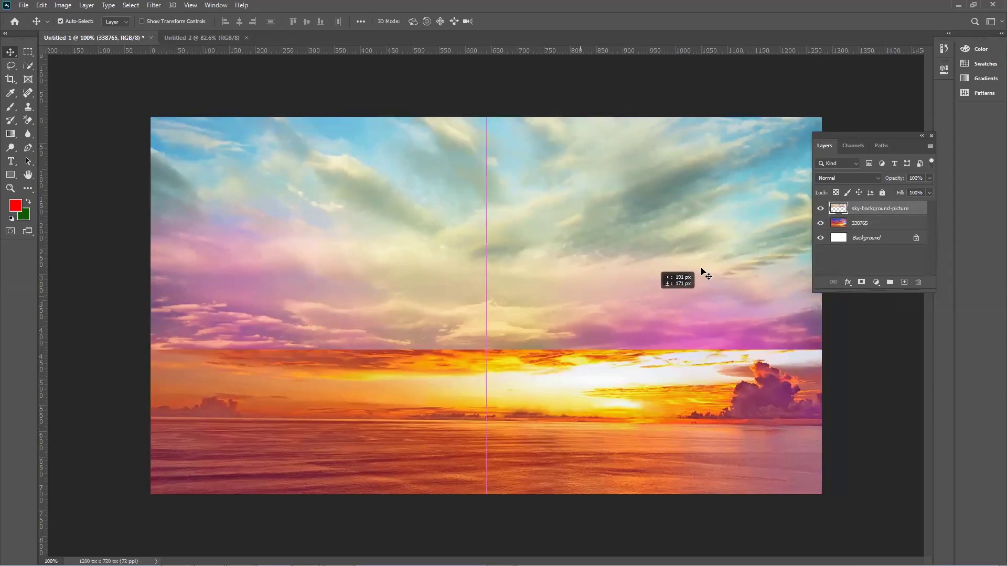
Add a layer mask to 338765 and paint black with a 200 px brush across the sunset strip beneath the sky picture.
left_click(865, 220)
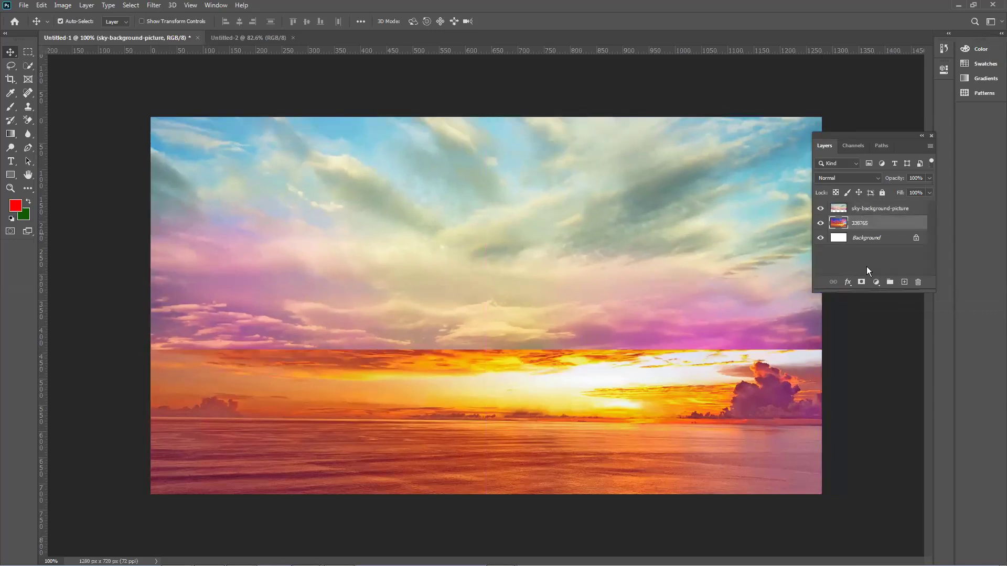
left_click(861, 252)
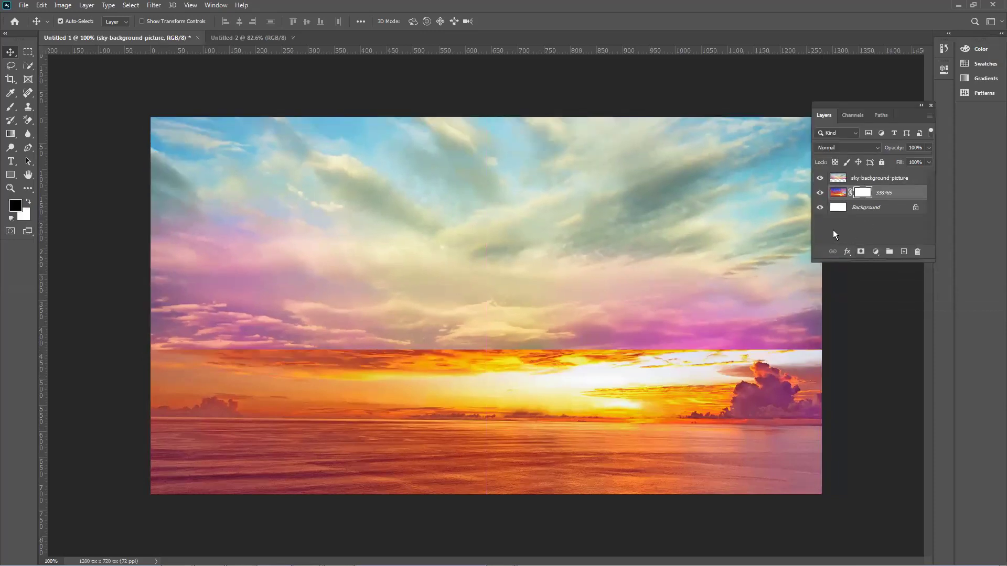
left_click(11, 106)
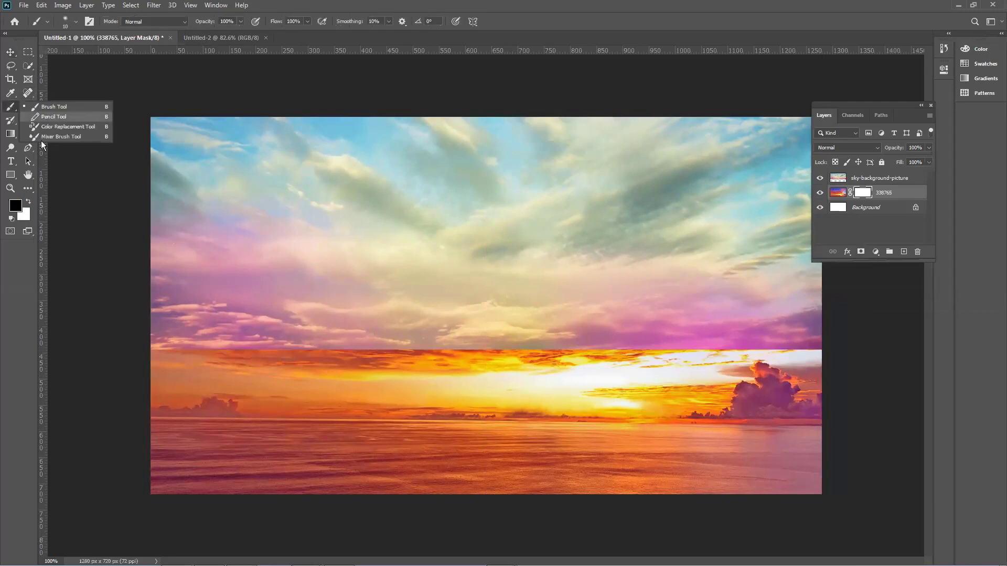
left_click(304, 107)
key("bracketright")
key("bracketright")
key("bracketright")
key("bracketright")
key("bracketright")
key("bracketright")
key("bracketright")
key("bracketright")
key("bracketright")
key("bracketright")
key("bracketright")
mouse_move(167, 386)
left_mouse_down()
mouse_move(180, 364)
mouse_move(254, 360)
mouse_move(830, 361)
mouse_move(321, 366)
mouse_move(152, 382)
mouse_move(839, 377)
left_mouse_up()
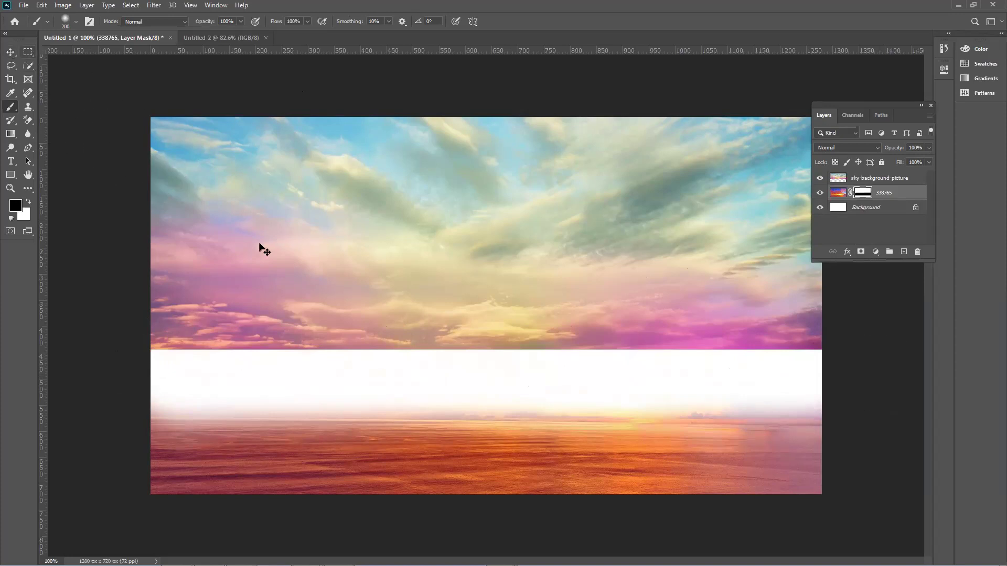
Move the sky-background-picture layer to check the masked area, and undo the moves and the mask painting.
key("v")
left_click_drag(260, 246, 337, 136)
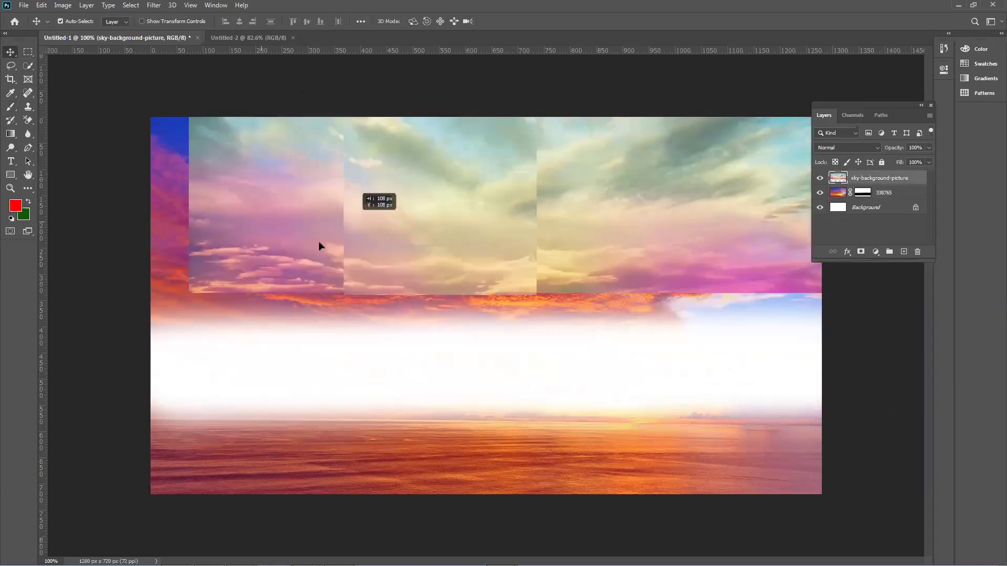
left_click_drag(319, 243, 310, 319)
key("ctrl+z")
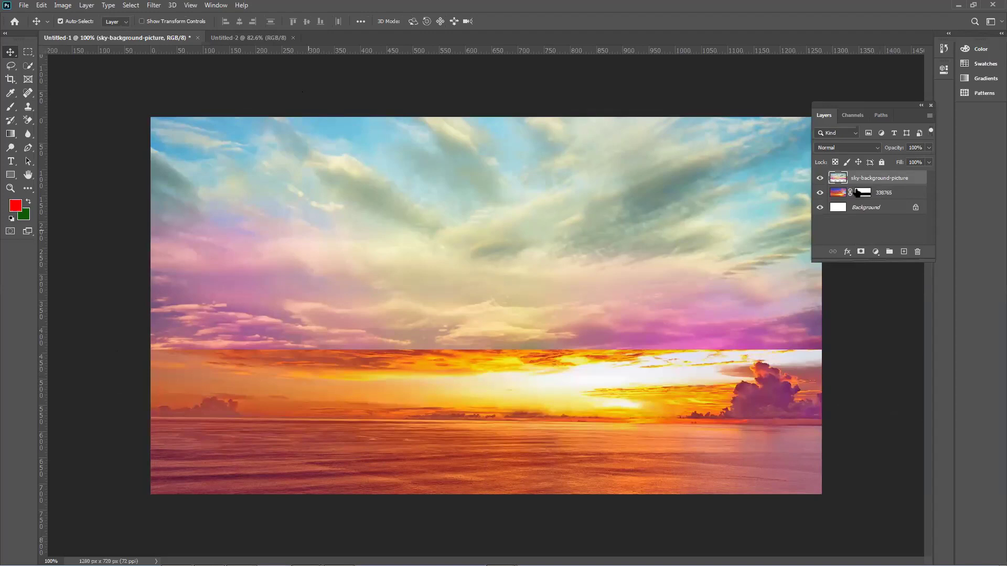
Delete the layer mask from the 338765 layer.
left_click(862, 192)
right_click(862, 193)
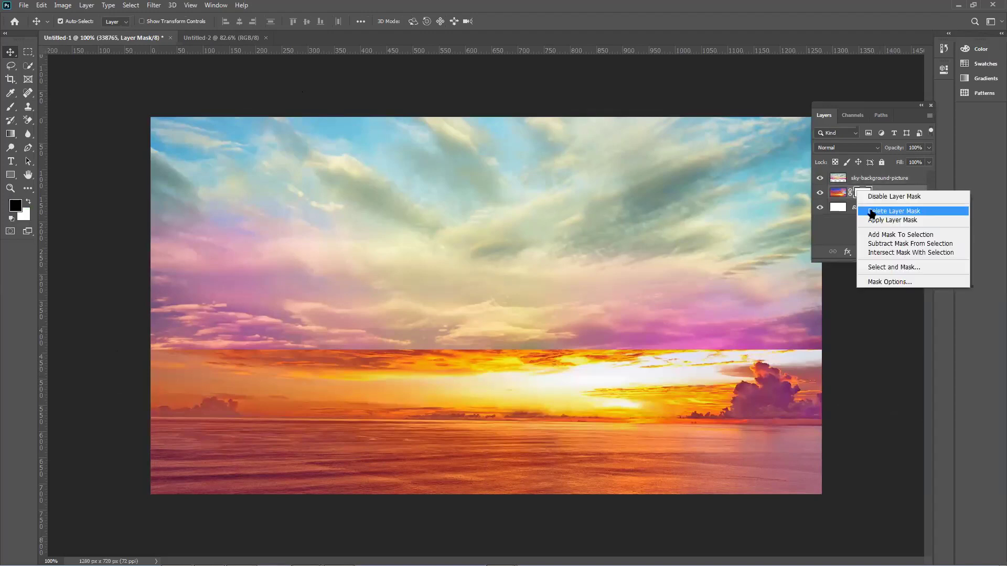
left_click(894, 211)
Select the sky-background-picture layer and move it down until its lower edge slightly overlaps the sea.
left_click(879, 178)
left_click_drag(582, 214, 596, 297)
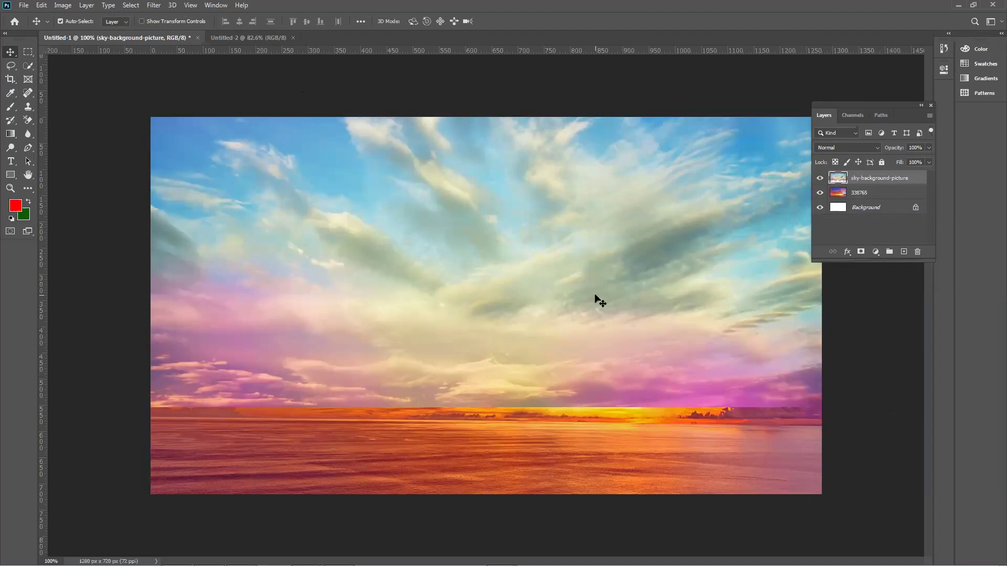
left_click_drag(542, 301, 527, 340)
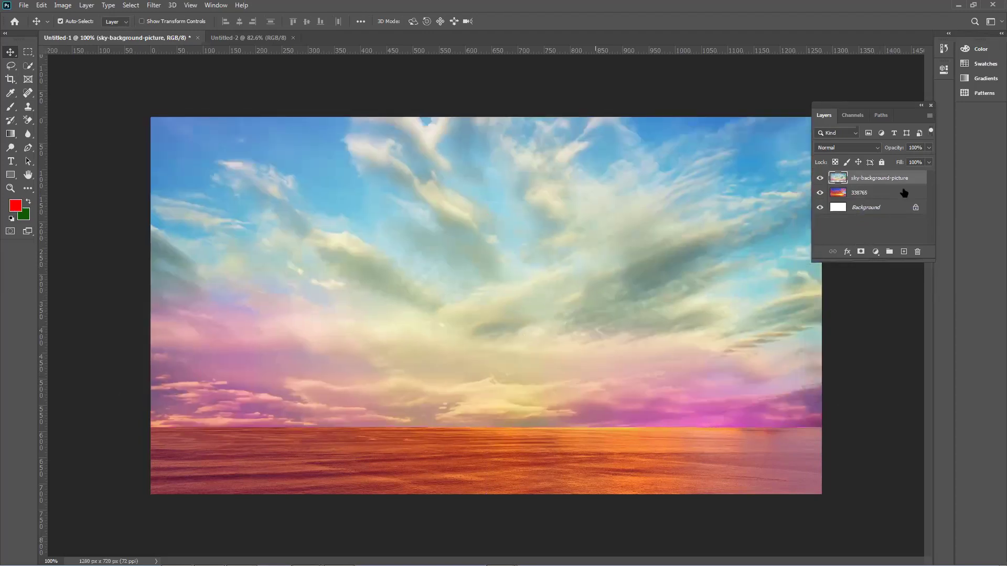
Add a layer mask to sky-background-picture and paint black along its lower edge with a soft 200 px brush to blend it into the sea.
left_click(856, 251)
key("d")
left_click(11, 106)
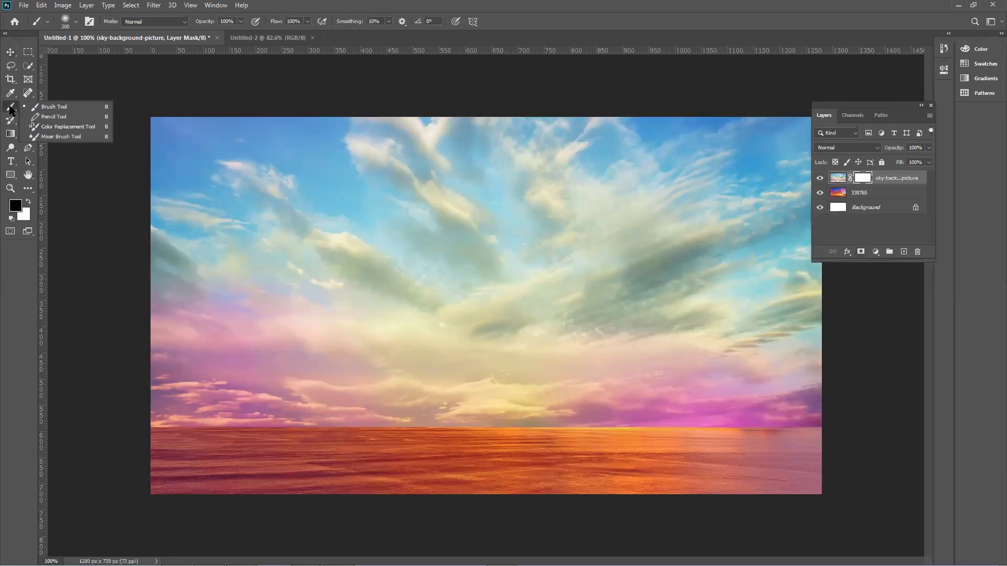
mouse_move(94, 524)
left_mouse_down()
mouse_move(113, 445)
mouse_move(247, 457)
mouse_move(913, 462)
mouse_move(812, 443)
mouse_move(779, 448)
mouse_move(812, 441)
mouse_move(742, 461)
left_mouse_up()
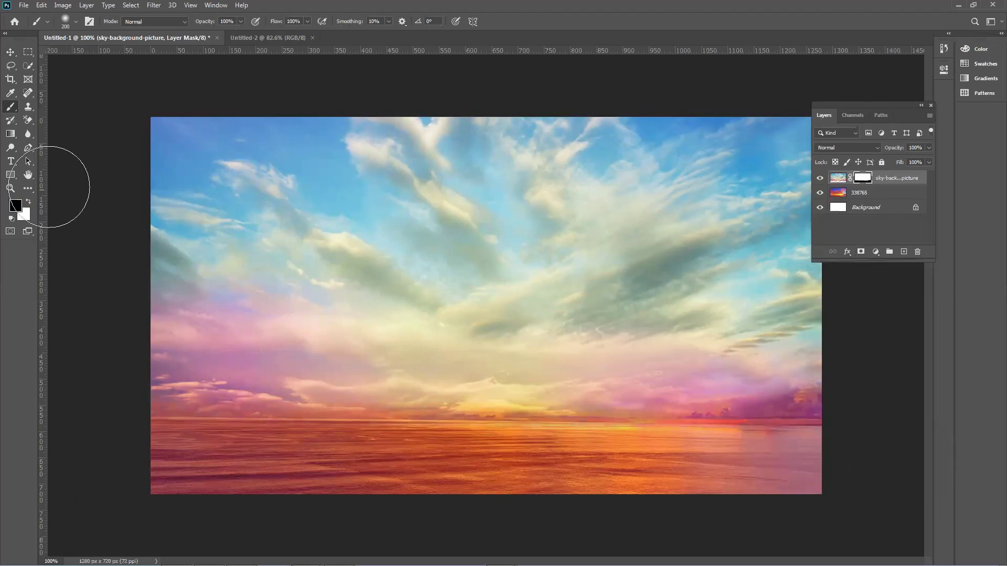
left_click(10, 52)
left_click(82, 315)
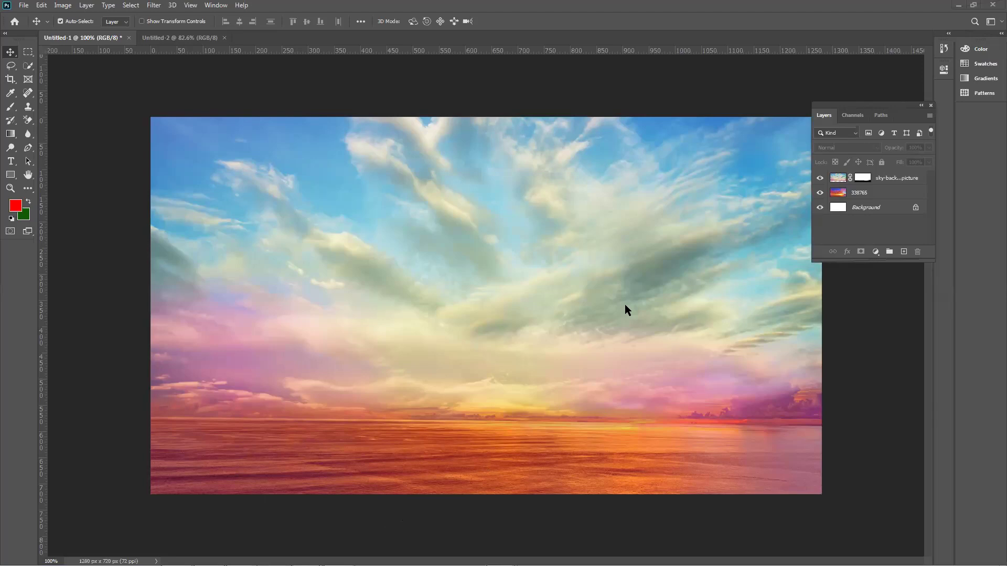
Switch to Firefox and open the Behance site in a new tab.
left_click_drag(858, 111, 99, 240)
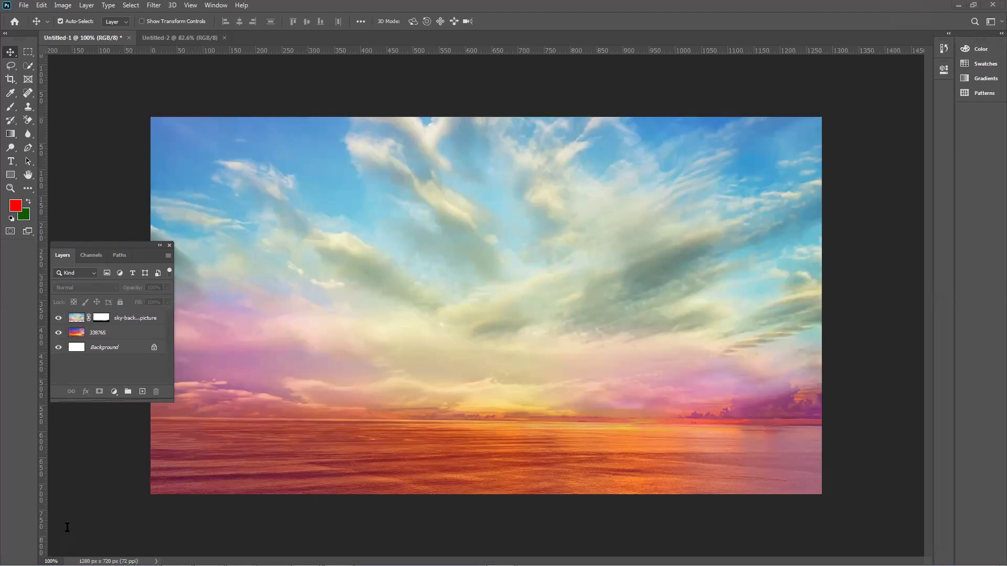
mouse_move(501, 556)
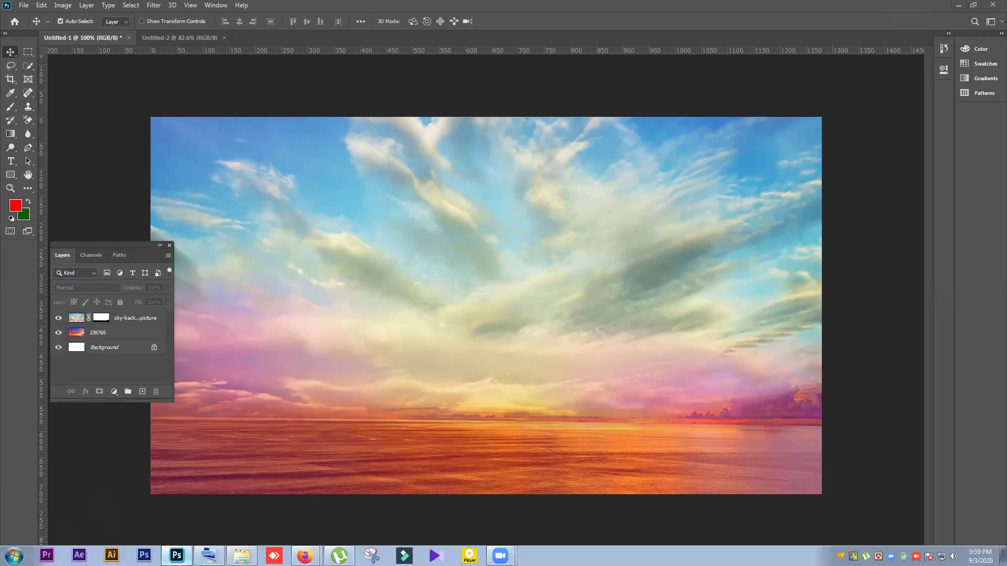
mouse_move(177, 555)
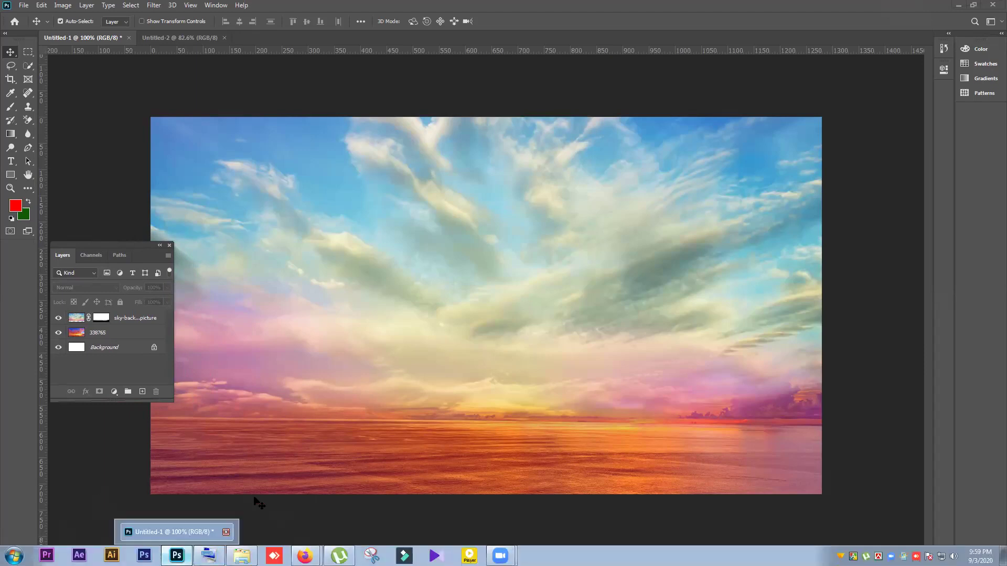
mouse_move(304, 555)
left_click(288, 524)
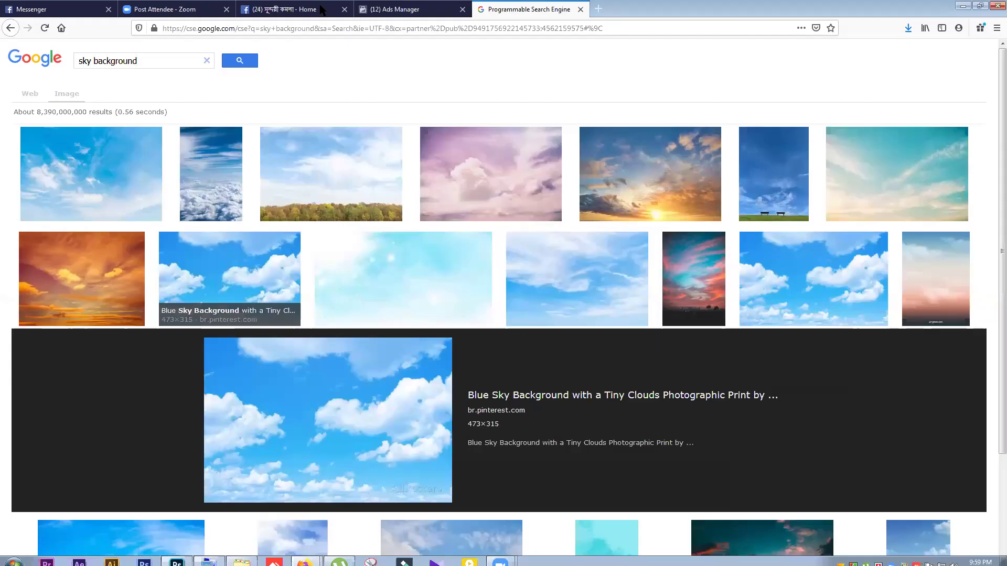
left_click(604, 12)
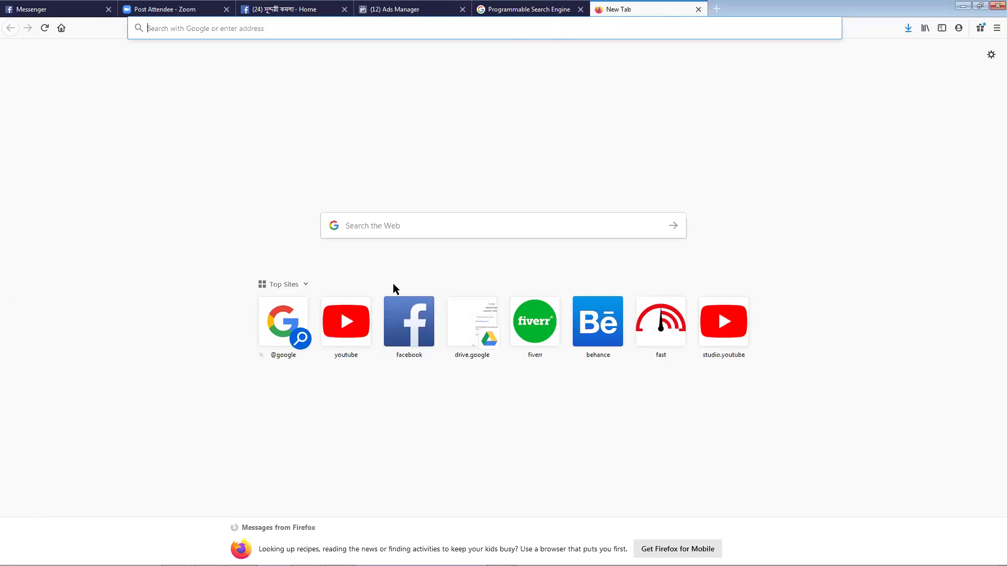
left_click(593, 331)
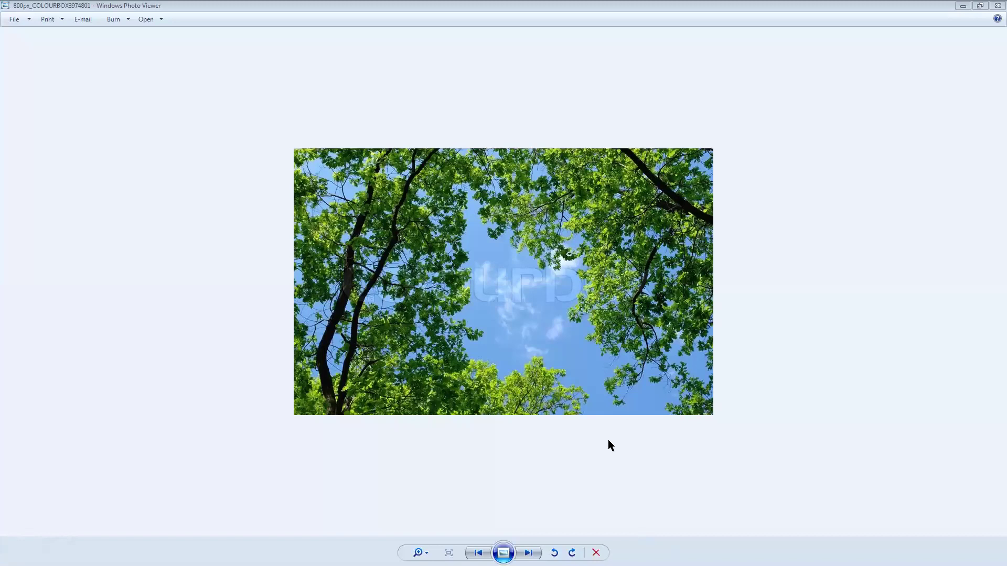
Browse the featured Best of Behance projects and return to Photoshop.
left_click(964, 6)
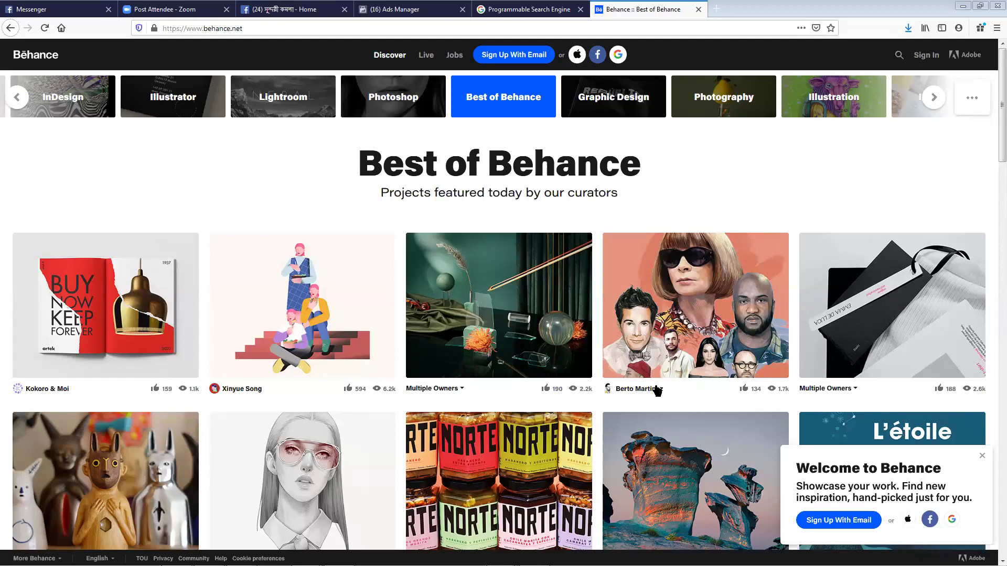
scroll(503, 346, "down", 10)
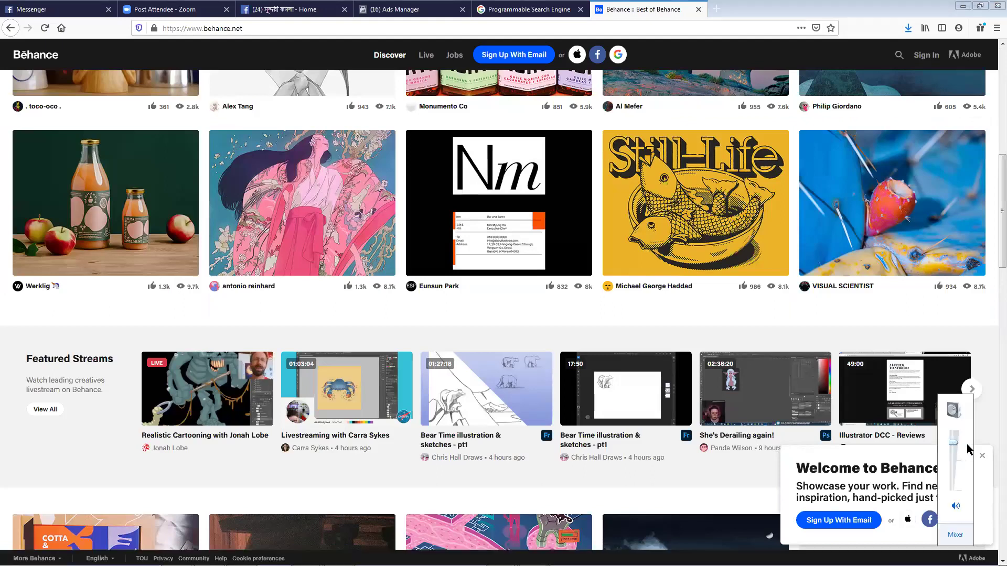
left_click(550, 331)
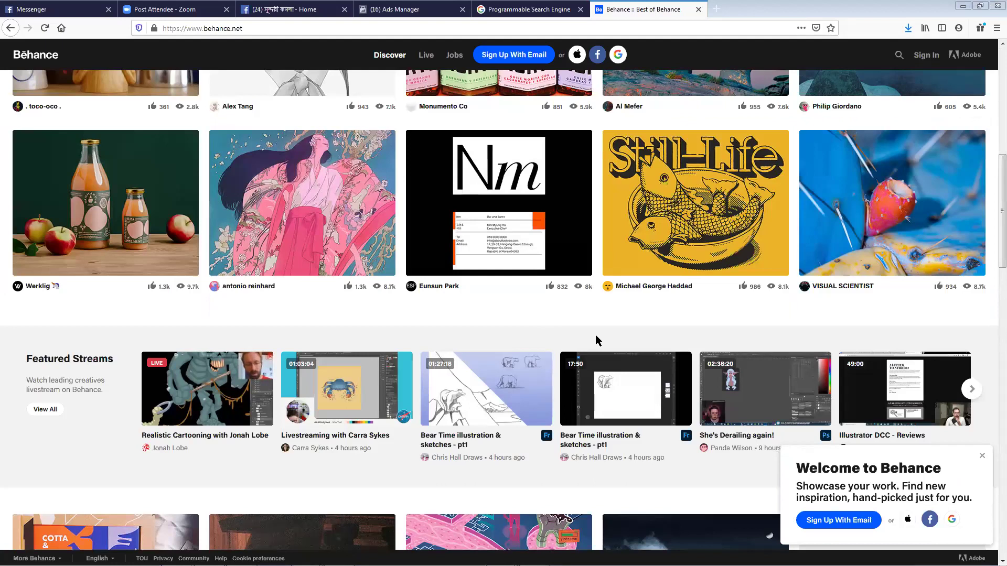
left_click(965, 7)
Move the sky-background-picture layer up, away from the sea, and delete its layer mask.
mouse_move(491, 319)
left_mouse_down()
mouse_move(443, 222)
mouse_move(414, 244)
mouse_move(512, 305)
mouse_move(493, 309)
left_mouse_up()
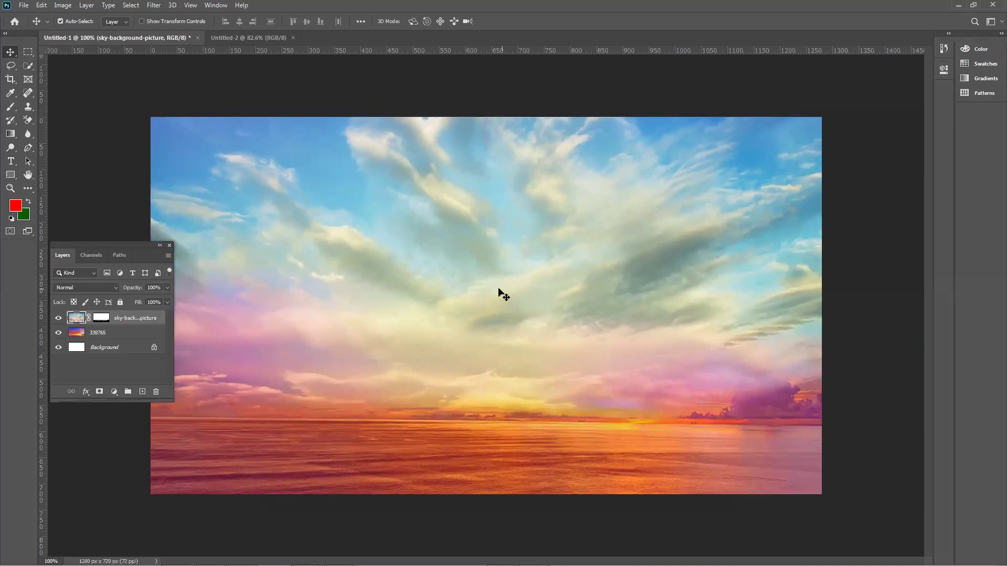
left_click_drag(619, 295, 617, 265)
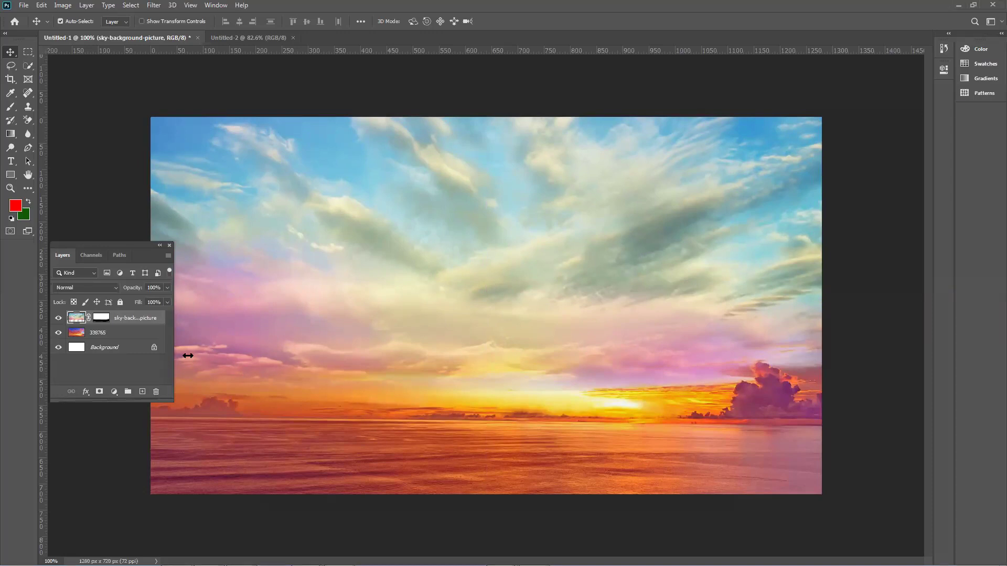
right_click(101, 320)
left_click(118, 339)
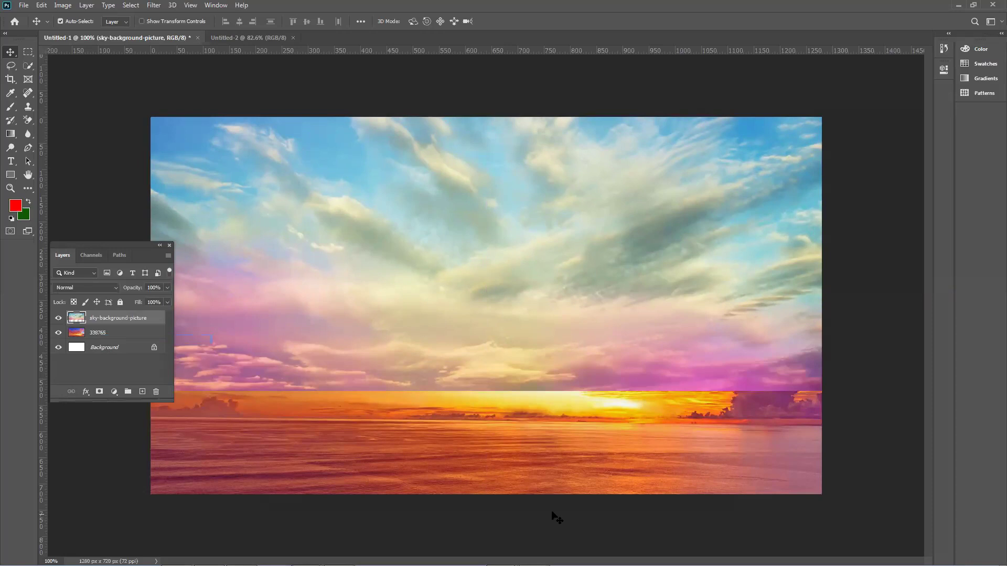
Raise the 338765 layer slightly and lower the sky-background-picture layer until it overlaps the sea below the horizon.
left_click(135, 443)
mouse_move(294, 266)
left_mouse_down()
mouse_move(364, 231)
mouse_move(305, 343)
mouse_move(331, 231)
mouse_move(392, 279)
mouse_move(423, 209)
mouse_move(445, 358)
mouse_move(355, 282)
mouse_move(315, 294)
mouse_move(310, 257)
left_mouse_up()
left_click_drag(427, 450, 419, 404)
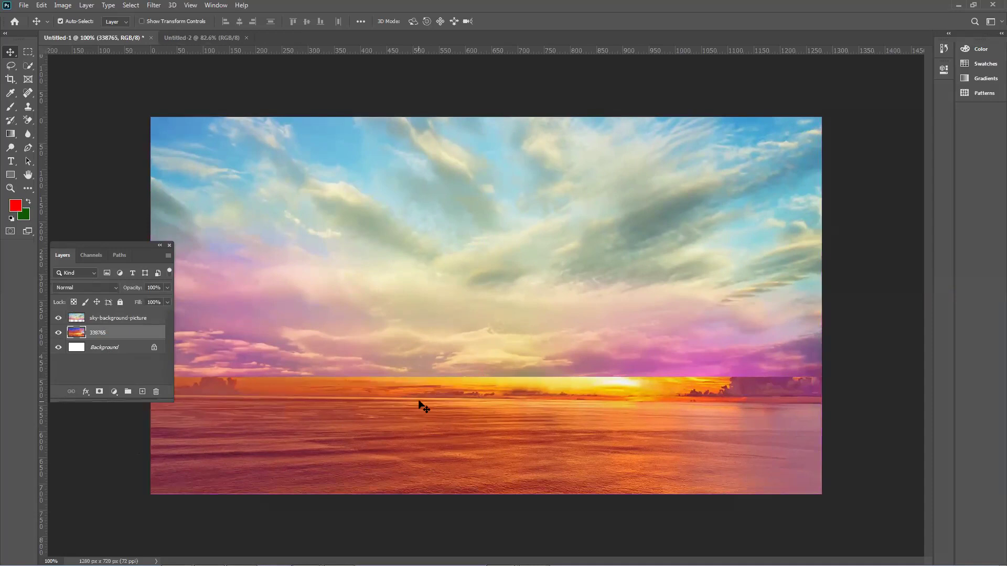
left_click(454, 314)
left_click_drag(430, 292, 417, 354)
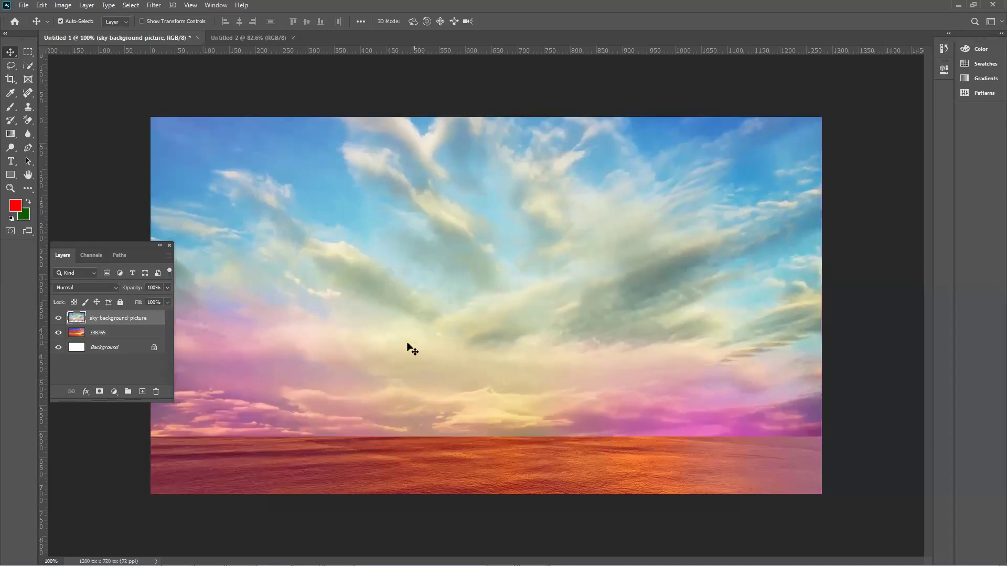
Add a layer mask to sky-background-picture and paint black along its lower edge with a soft 200 px brush to reveal the horizon.
left_click(99, 393)
left_click(11, 108)
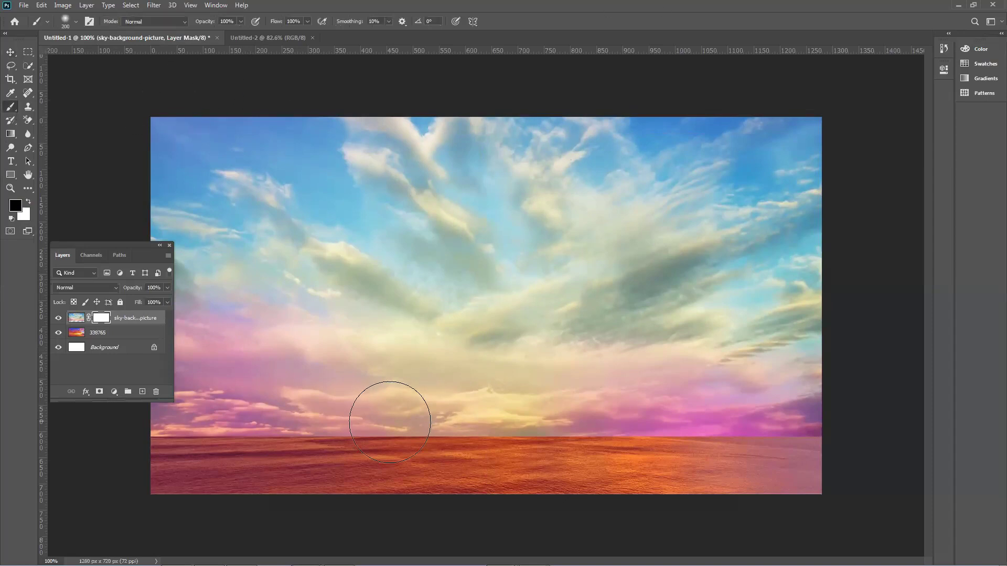
mouse_move(169, 477)
left_mouse_down()
mouse_move(183, 461)
mouse_move(260, 466)
left_mouse_up()
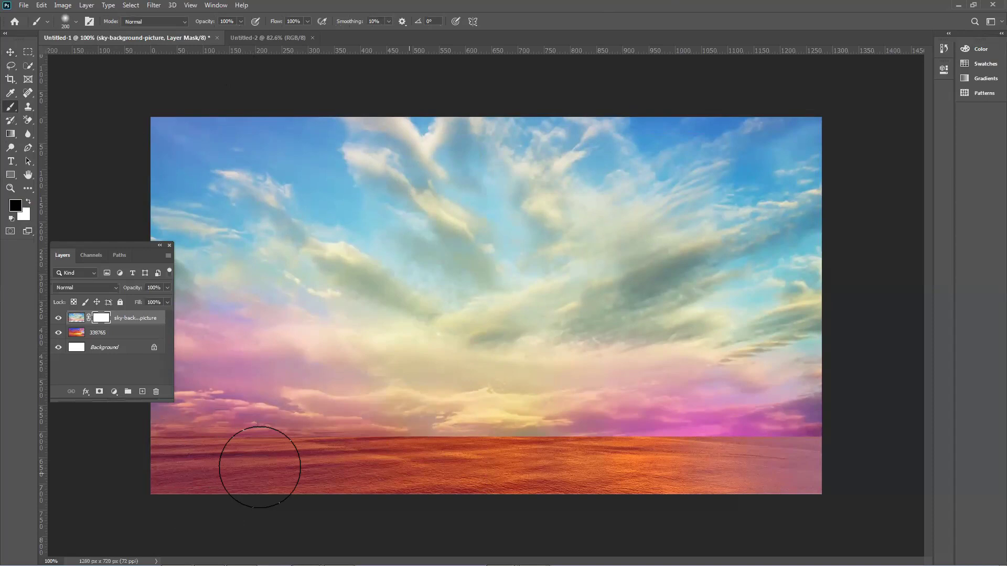
mouse_move(259, 467)
left_mouse_down()
mouse_move(742, 465)
mouse_move(792, 477)
mouse_move(742, 456)
mouse_move(809, 427)
mouse_move(798, 416)
mouse_move(710, 427)
mouse_move(744, 419)
mouse_move(782, 414)
mouse_move(673, 453)
left_mouse_up()
mouse_move(511, 460)
left_mouse_down()
mouse_move(435, 454)
mouse_move(528, 452)
mouse_move(537, 437)
mouse_move(330, 456)
mouse_move(325, 446)
mouse_move(415, 452)
mouse_move(339, 446)
mouse_move(352, 457)
mouse_move(316, 443)
mouse_move(204, 454)
mouse_move(287, 449)
mouse_move(252, 420)
mouse_move(168, 442)
mouse_move(205, 435)
mouse_move(379, 452)
mouse_move(138, 443)
mouse_move(207, 440)
mouse_move(210, 427)
mouse_move(178, 436)
mouse_move(201, 425)
mouse_move(326, 432)
left_mouse_up()
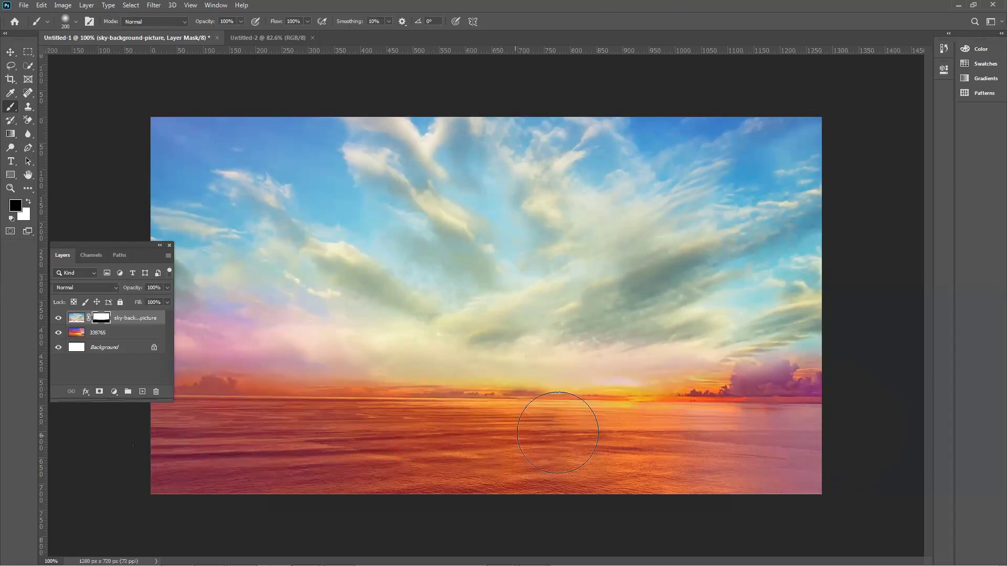
mouse_move(756, 418)
left_mouse_down()
mouse_move(749, 409)
mouse_move(808, 415)
mouse_move(791, 390)
mouse_move(804, 450)
mouse_move(825, 418)
mouse_move(778, 397)
mouse_move(810, 400)
mouse_move(827, 416)
mouse_move(848, 381)
mouse_move(847, 420)
left_mouse_up()
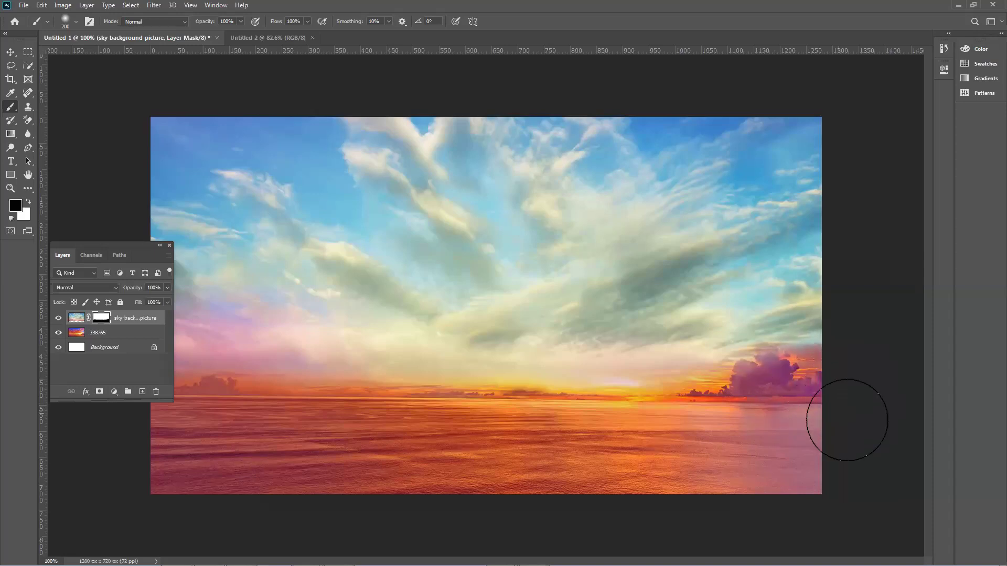
Move the masked sky-background-picture layer around to check the blend, and undo the last move.
left_click(10, 52)
left_click_drag(122, 244, 764, 342)
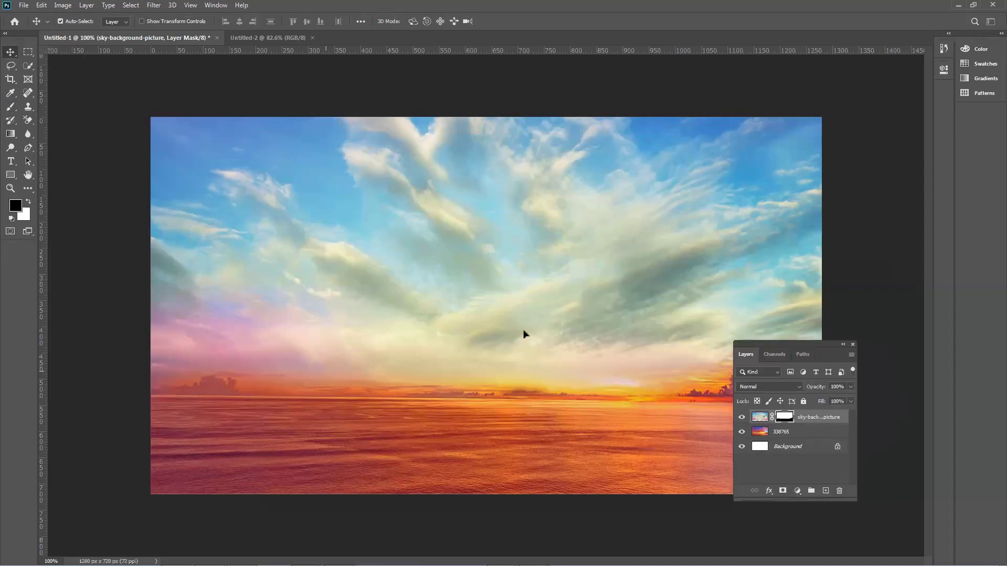
left_click_drag(531, 333, 530, 372)
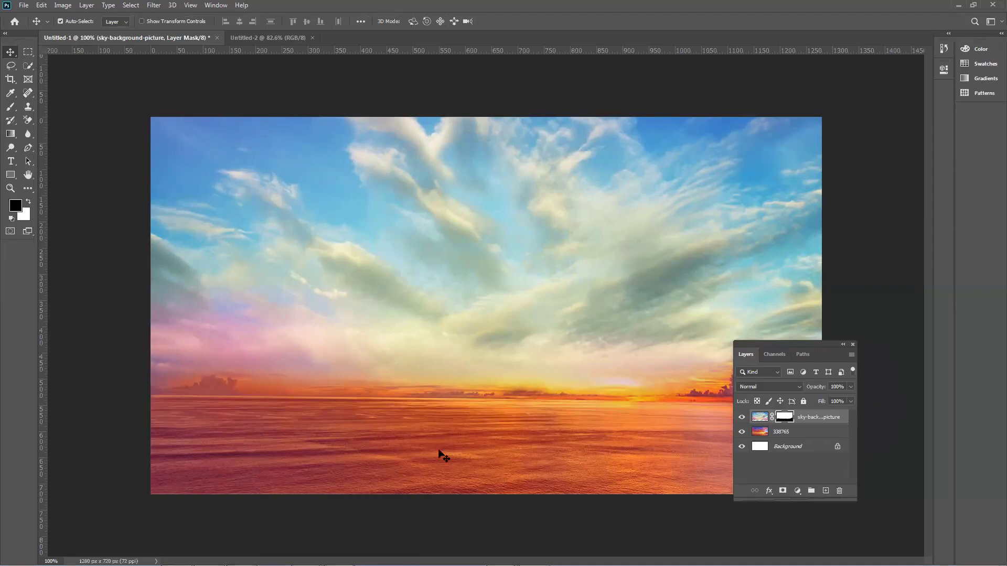
left_click_drag(603, 256, 580, 212)
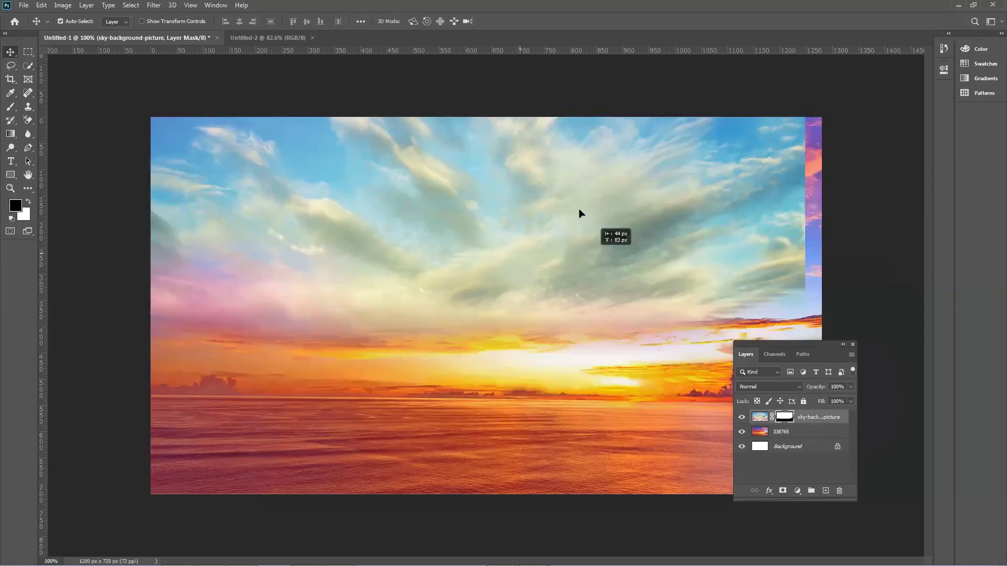
key("ctrl+z")
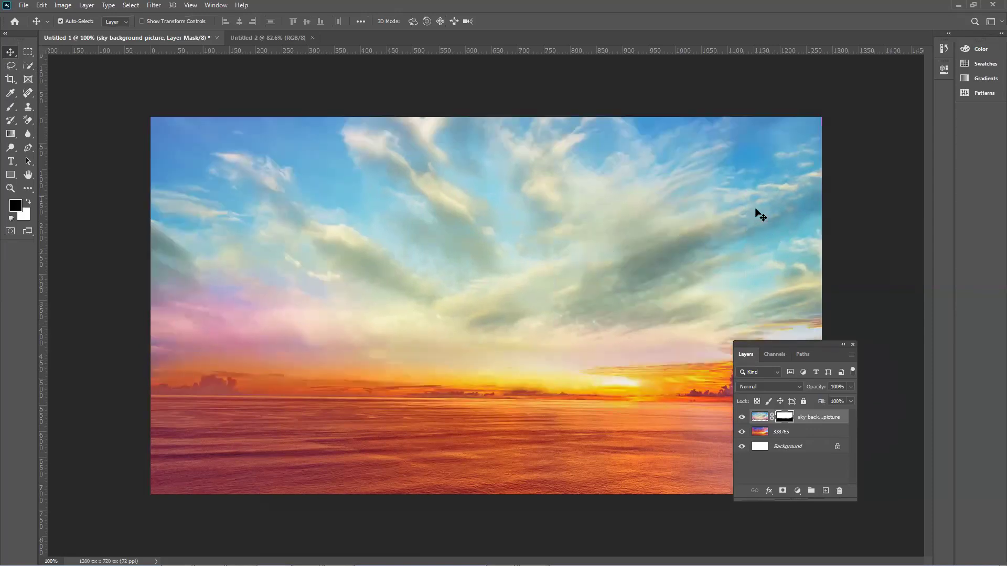
Hide the Background and 338765 layers and move the masked sky-background-picture layer to inspect its faded lower edge.
left_click(742, 447)
left_click(742, 432)
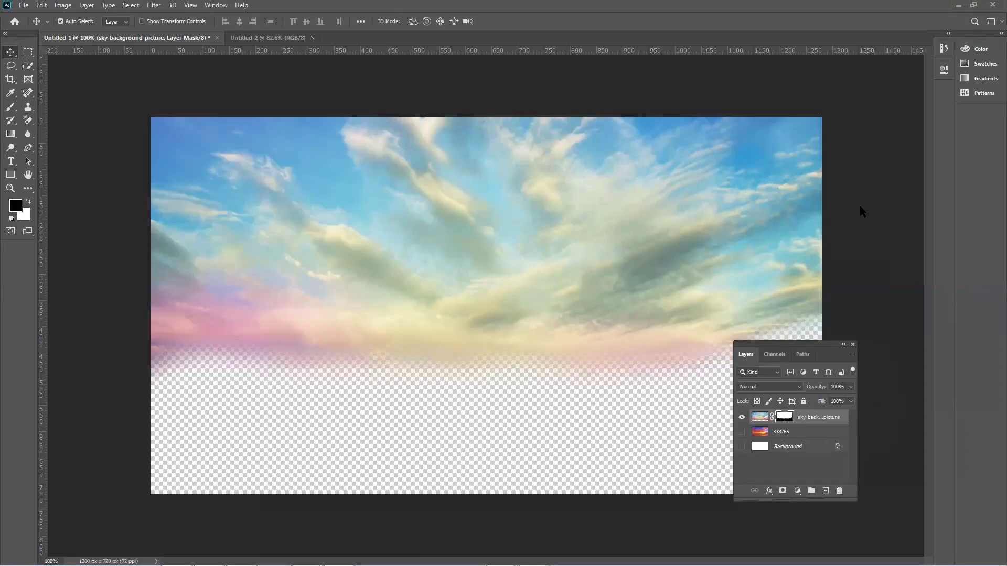
left_click_drag(782, 344, 905, 176)
left_click_drag(649, 407, 655, 310)
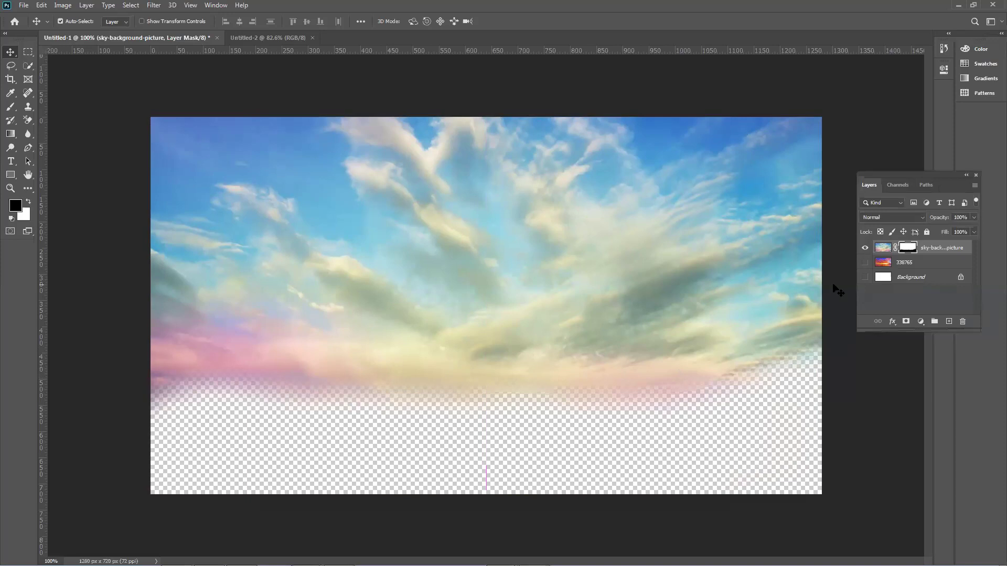
Nudge the sky-background-picture layer up about 60 px and show the 338765 layer again.
key("shift+Up")
key("shift+Up")
key("shift+Up")
key("shift+Up")
key("shift+Up")
key("shift+Up")
left_click(865, 262)
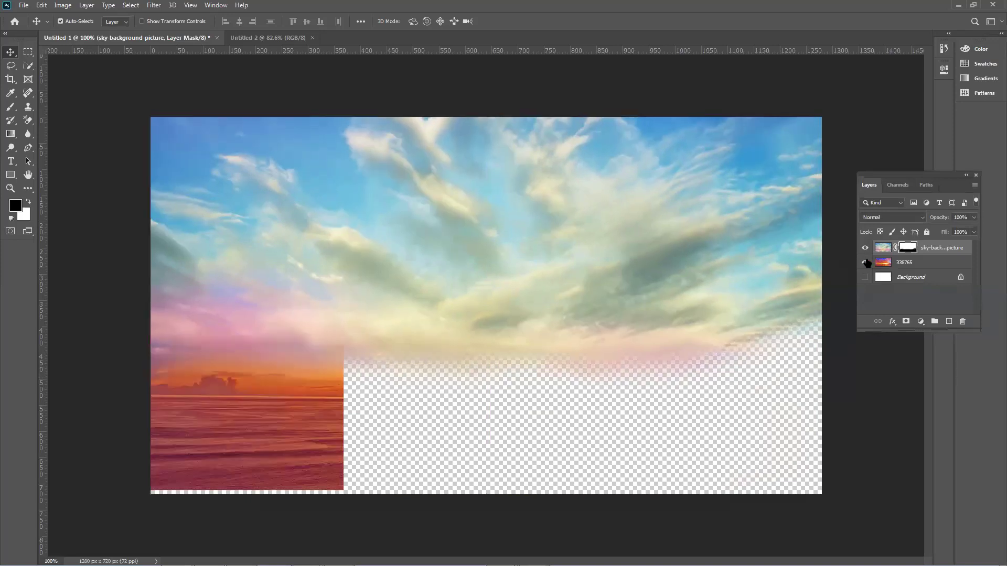
mouse_move(593, 333)
left_mouse_down()
mouse_move(535, 299)
mouse_move(600, 310)
mouse_move(583, 333)
left_mouse_up()
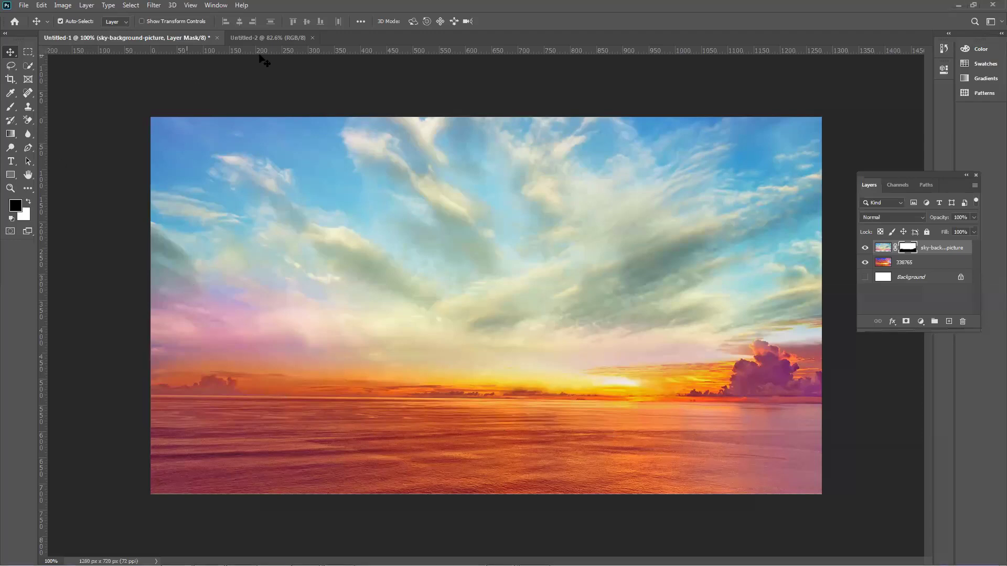
Open the blank Untitled-2 document and switch to the private Firefox window with the sky image results.
left_click(253, 34)
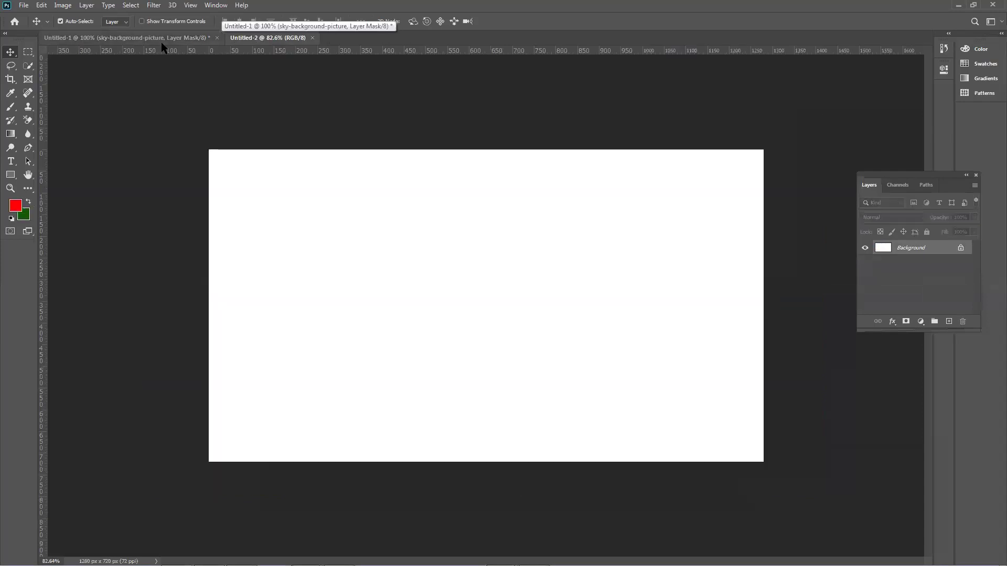
mouse_move(281, 565)
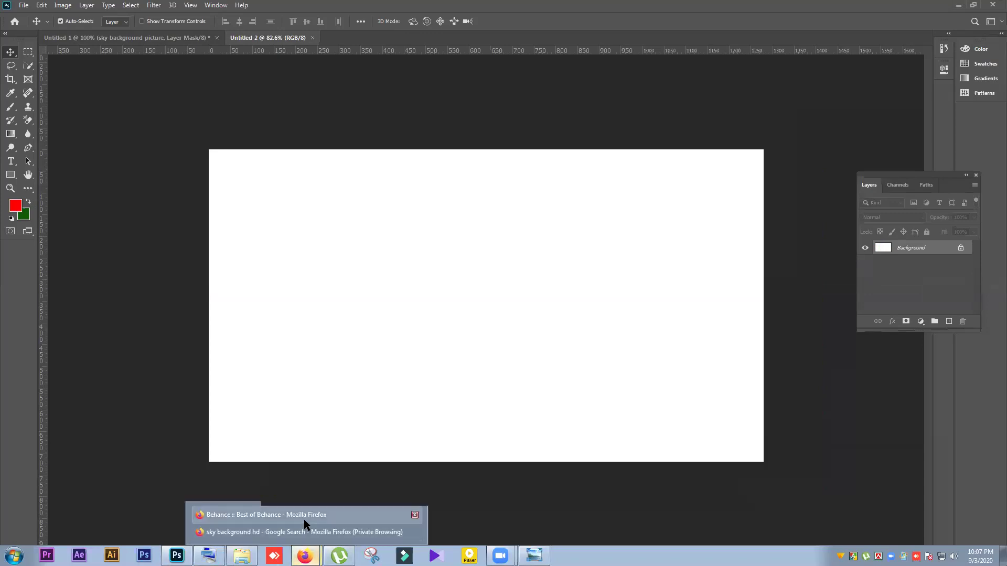
left_click(304, 555)
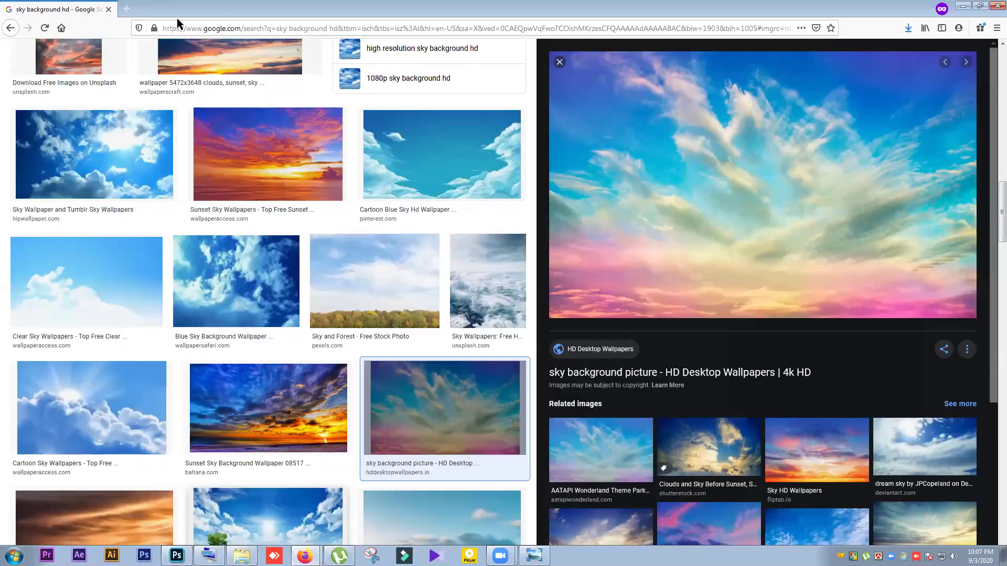
Search Google for "table background" in a new private tab.
left_click(126, 9)
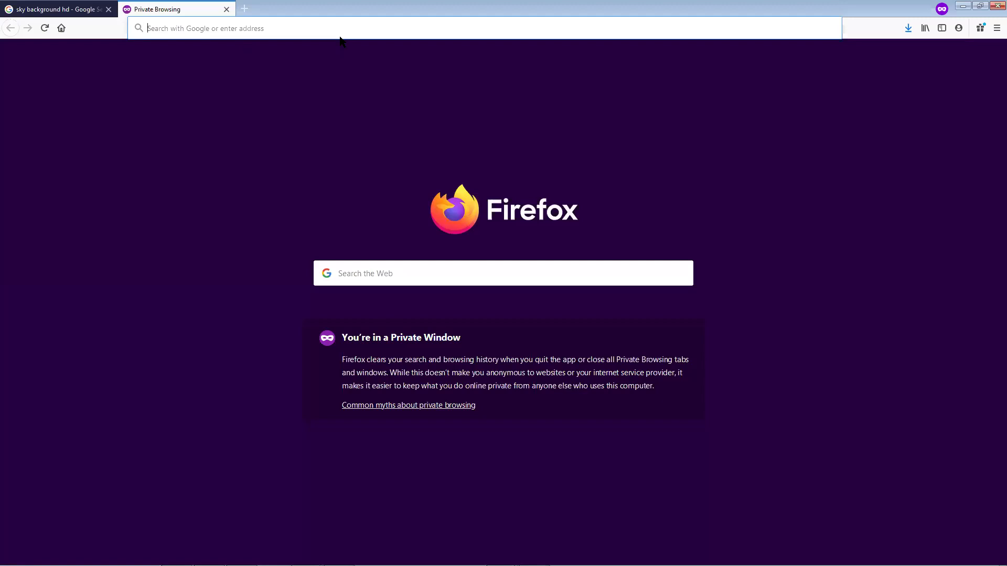
type("t")
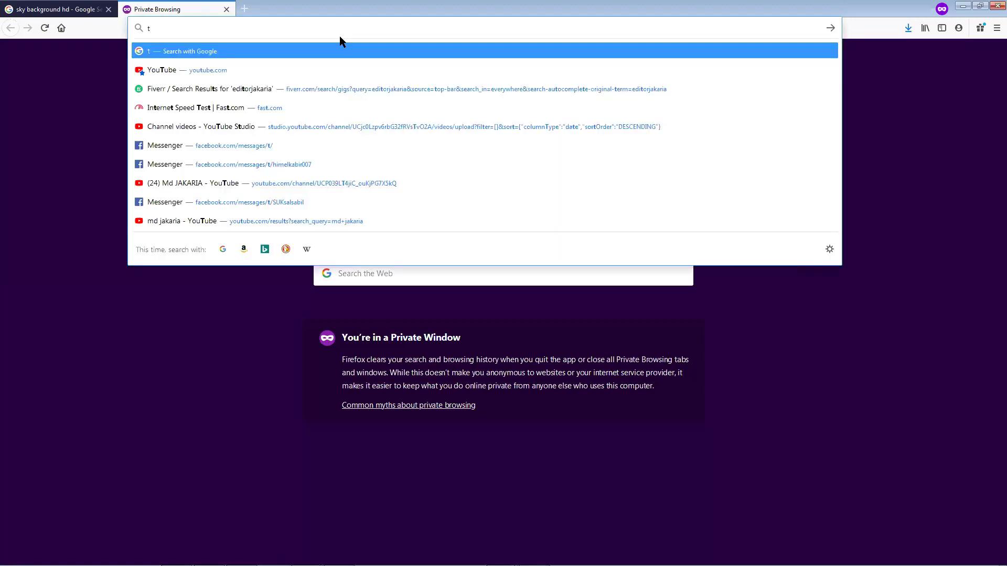
type("abl")
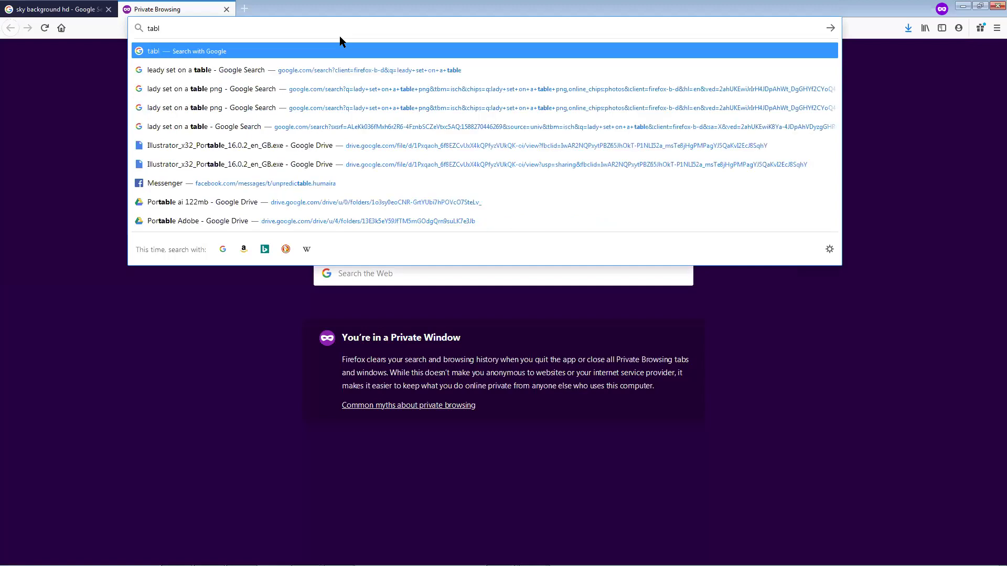
type("e")
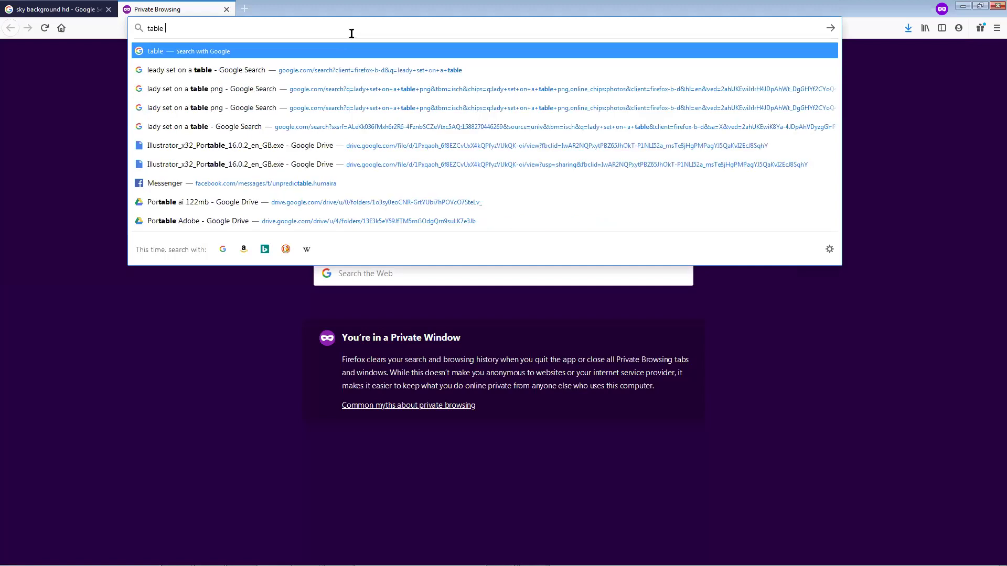
type(" back")
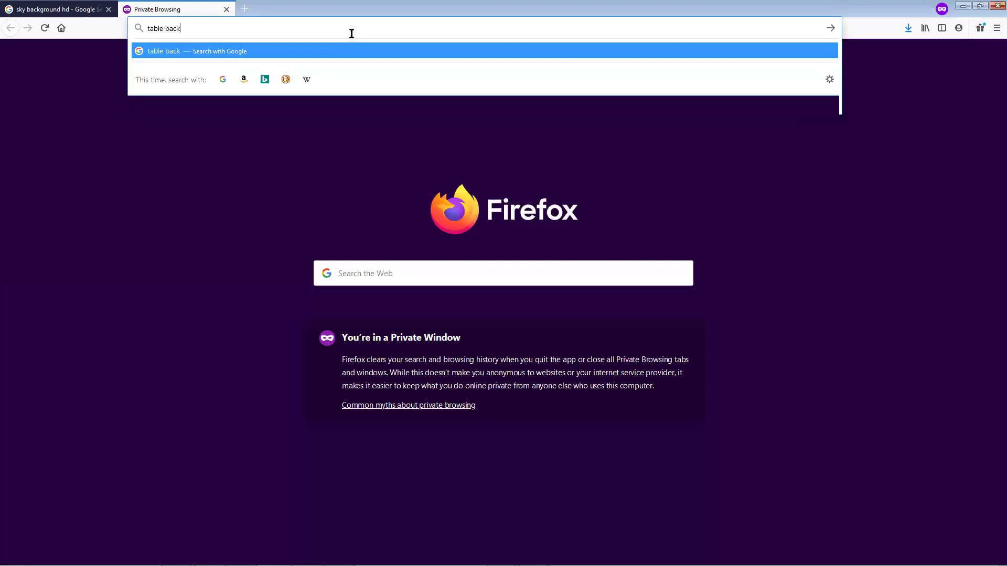
type("ground")
key("Return")
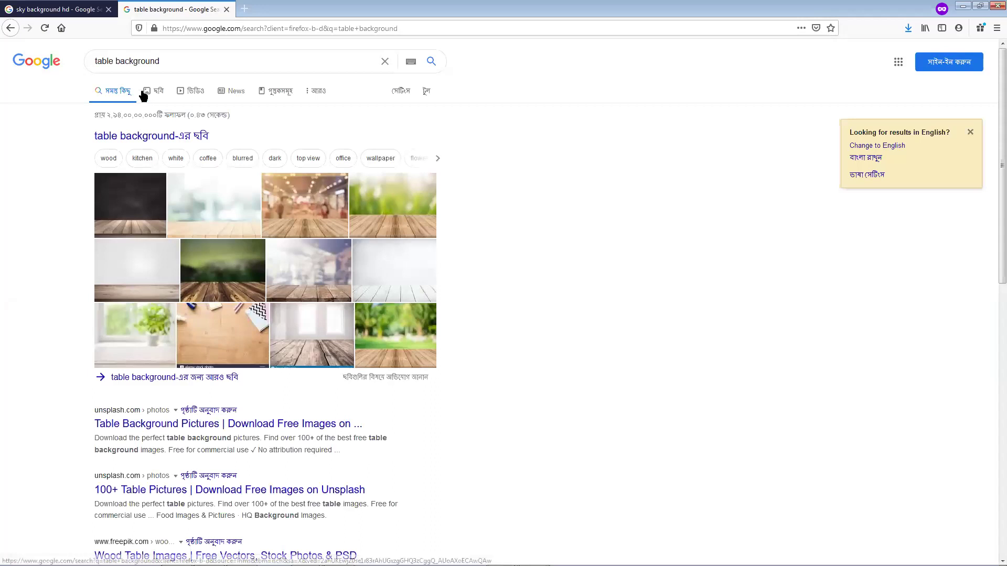
Show the image results for "table background", filter them to Large size, and preview an Empty Wooden Table Background picture from 123rf.
left_click(213, 61)
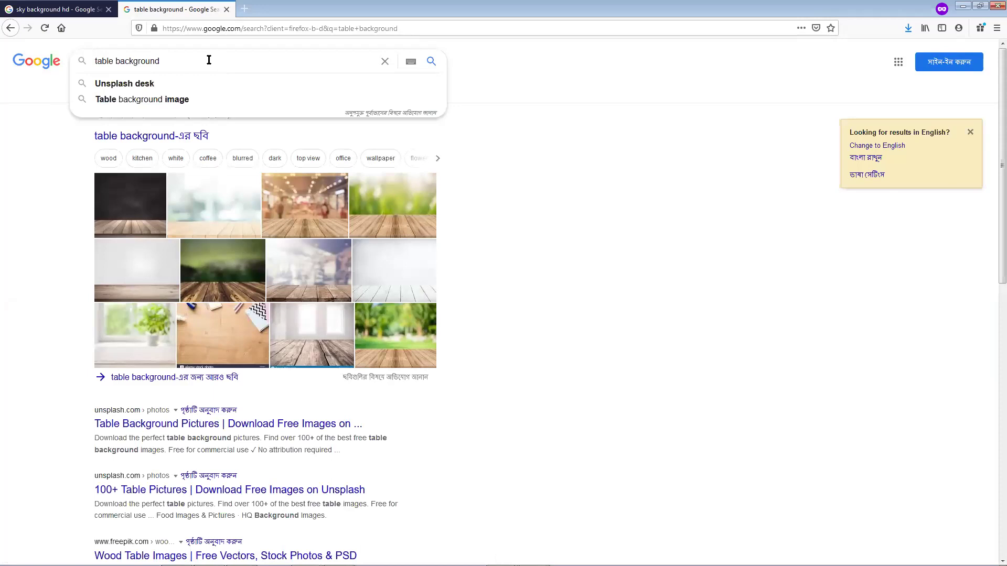
left_click(60, 131)
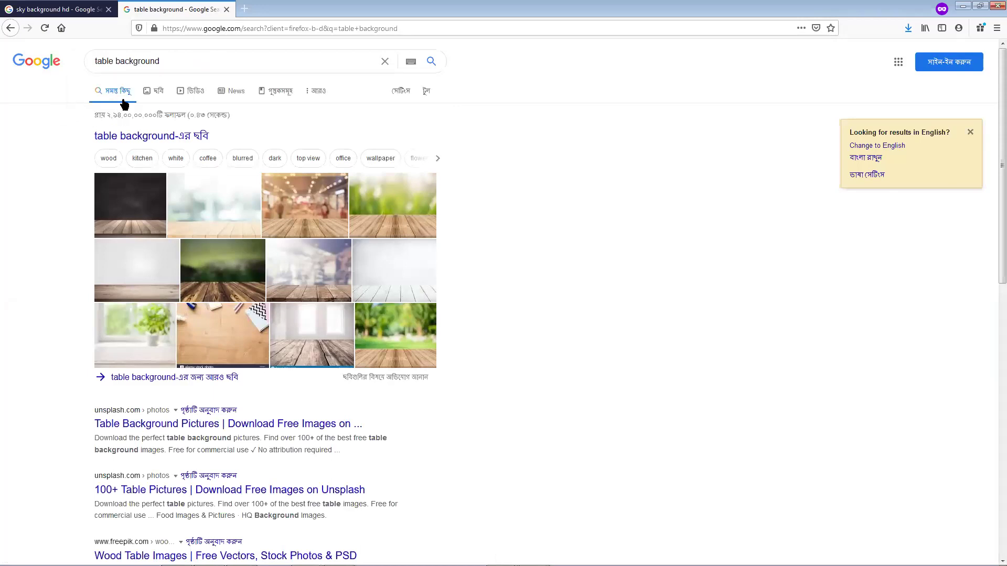
left_click(158, 92)
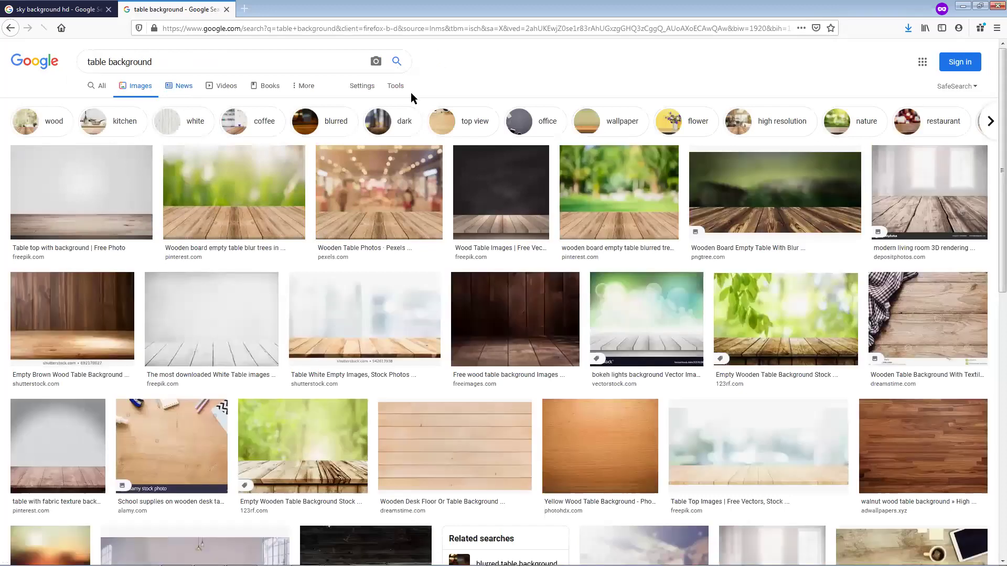
left_click(403, 88)
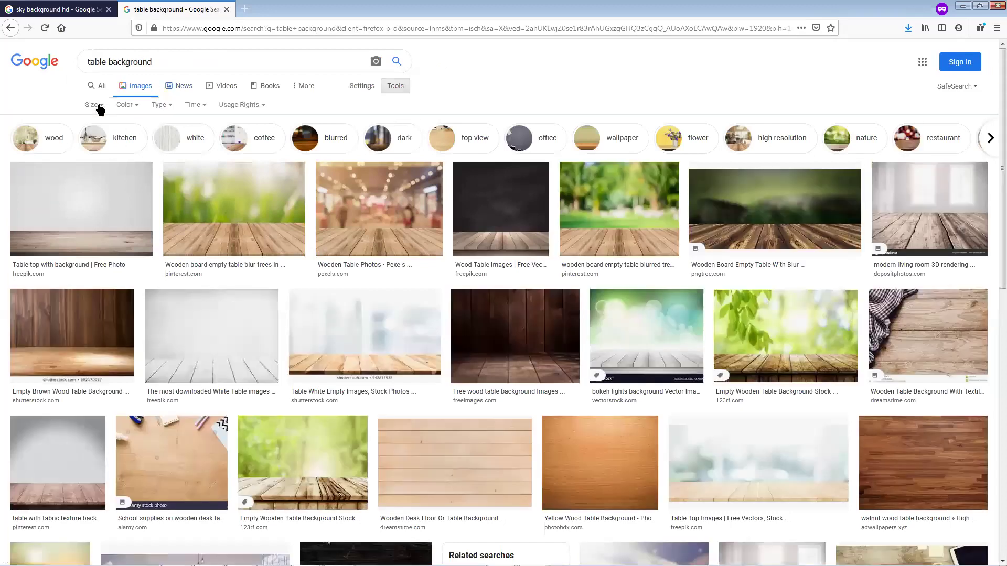
left_click(93, 105)
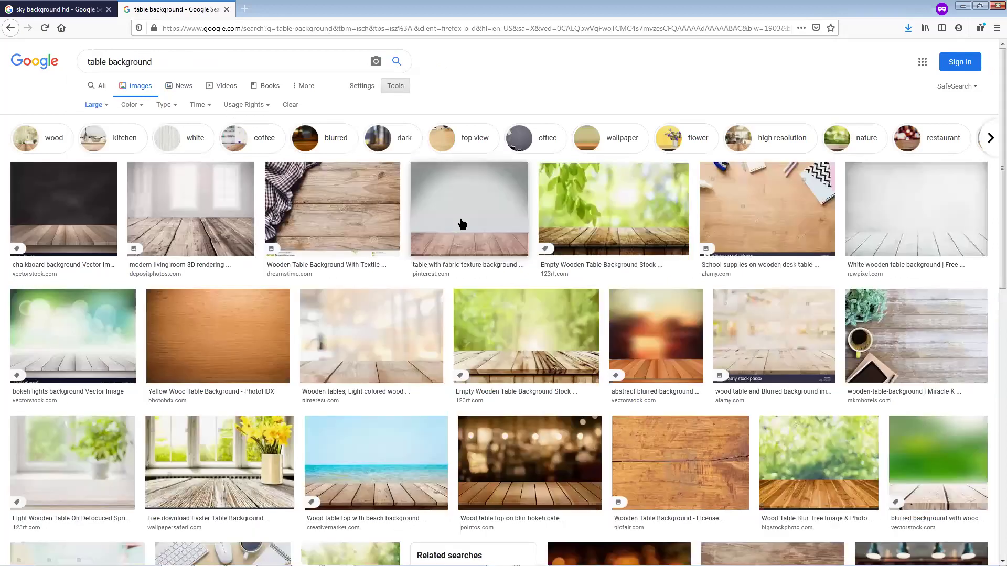
left_click(495, 338)
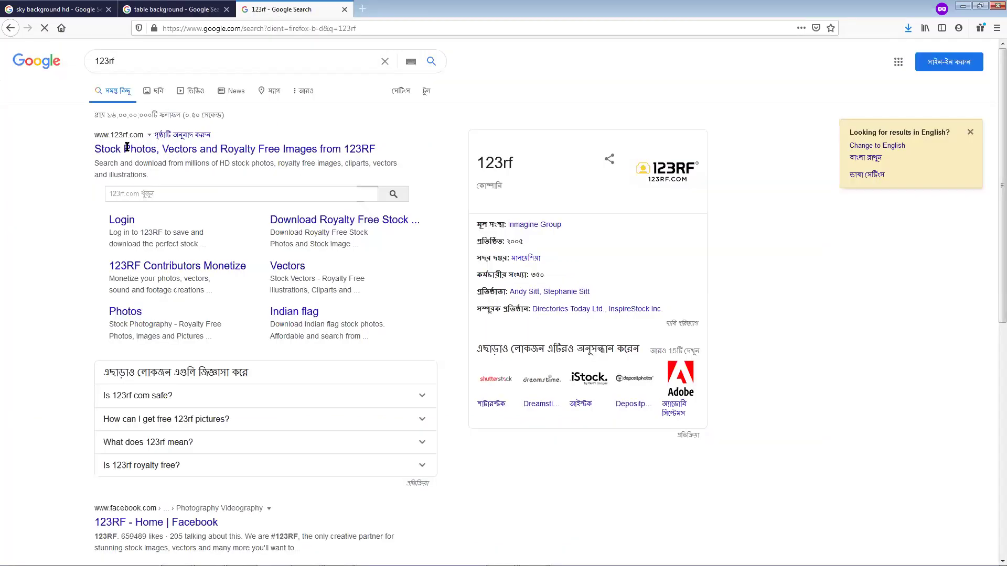
Open the 123RF website from the Google results and look through its home page and stock footage page.
left_click(190, 150)
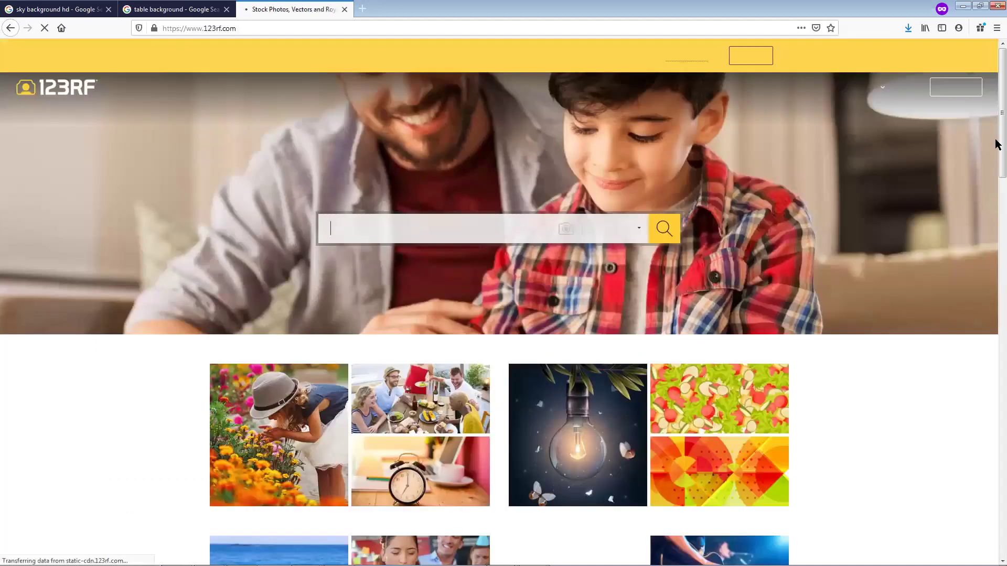
scroll(998, 204, "down", 5)
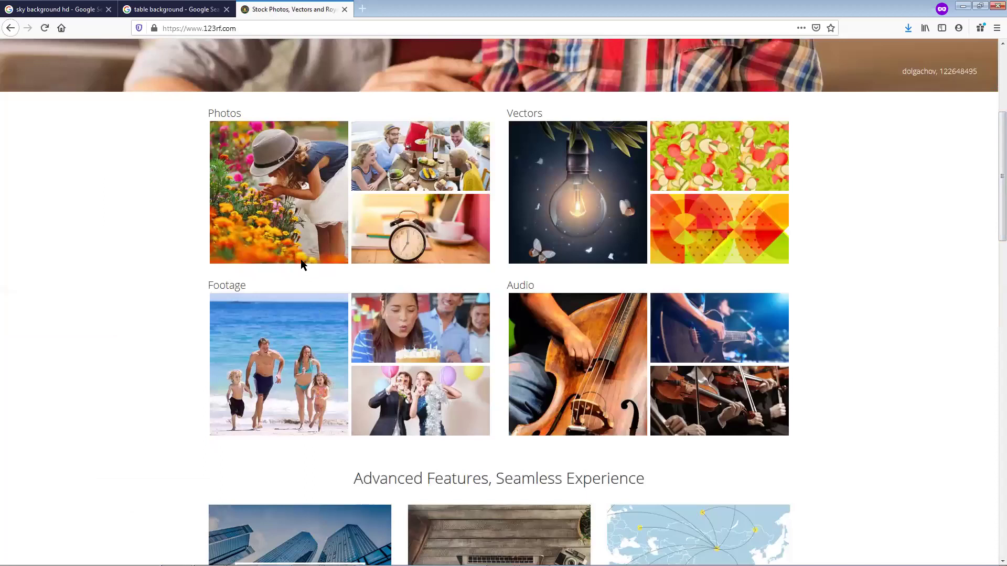
left_click(278, 346)
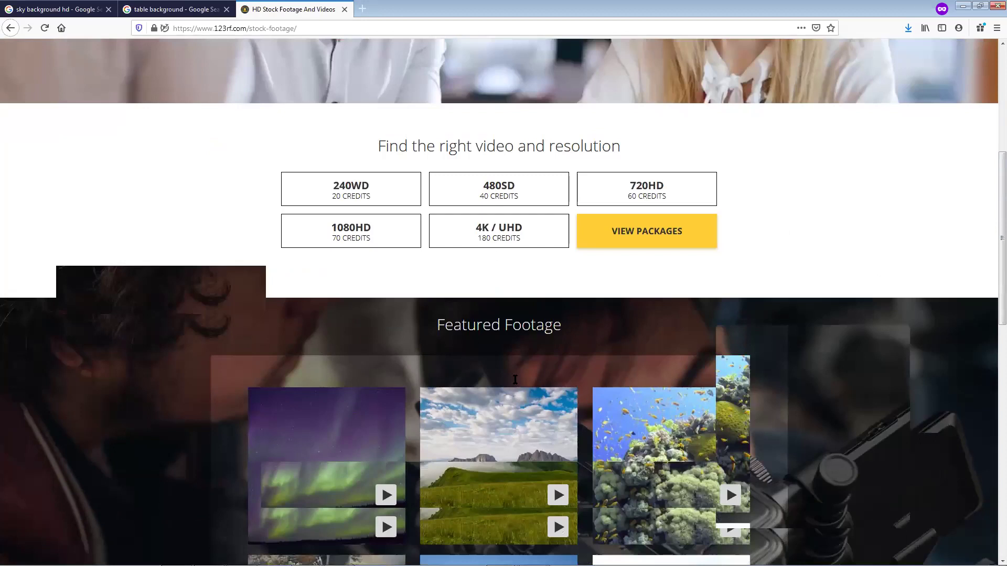
scroll(472, 363, "up", 3)
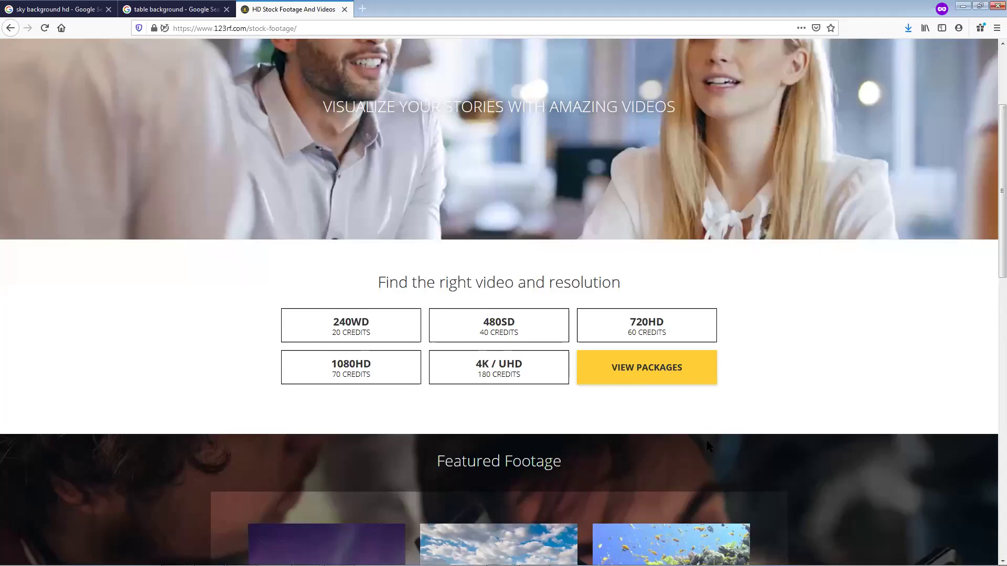
scroll(507, 441, "up", 2)
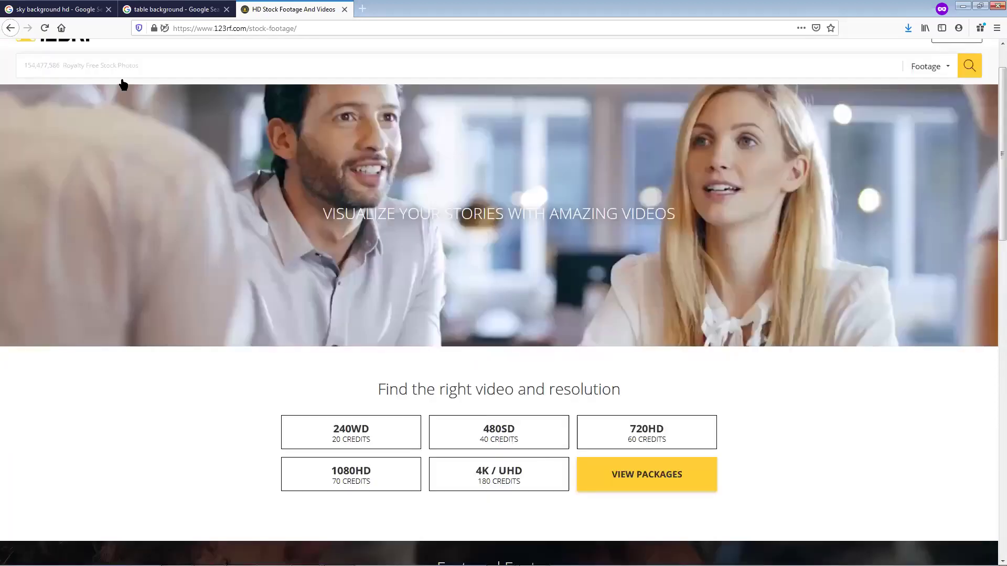
scroll(123, 85, "up", 1)
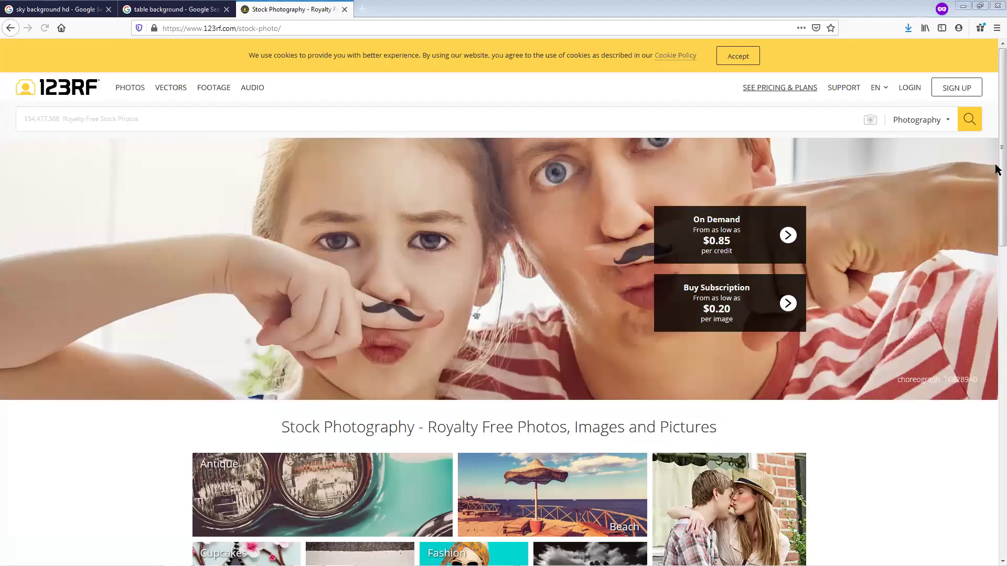
Open the Romantic category of 123RF's stock photos and examine the details of the couple on a New York bench photo.
scroll(997, 280, "down", 5)
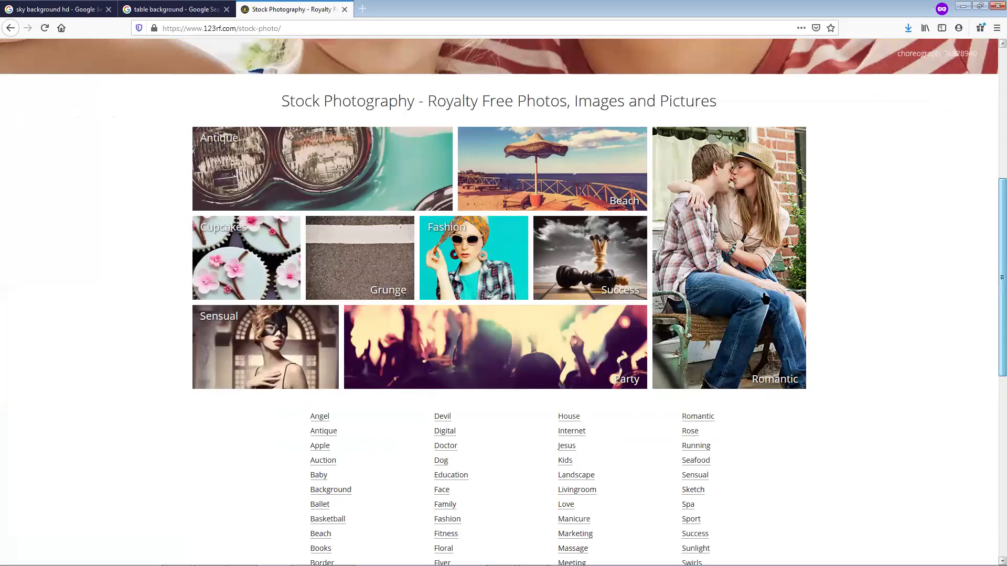
left_click(697, 277)
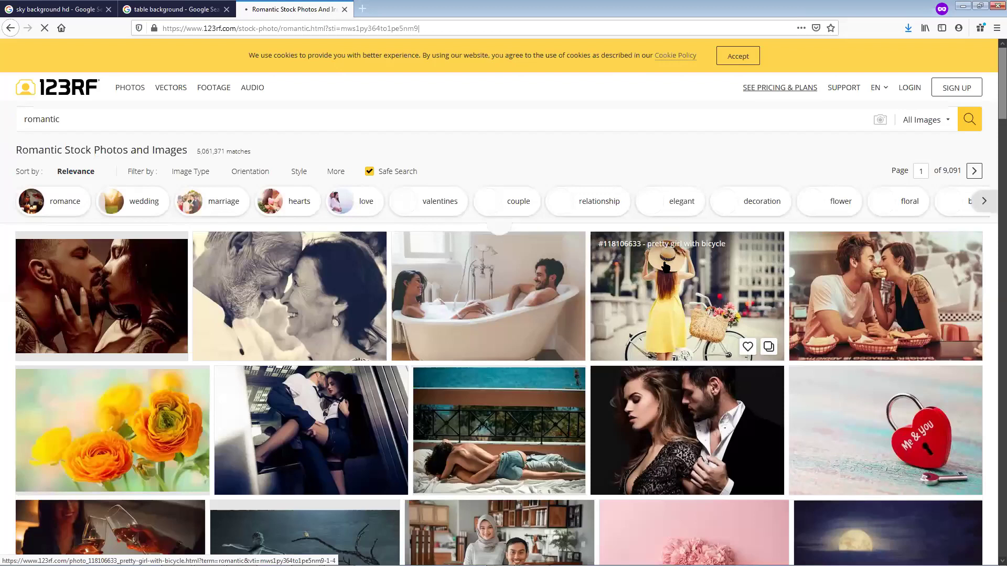
scroll(665, 266, "down", 4)
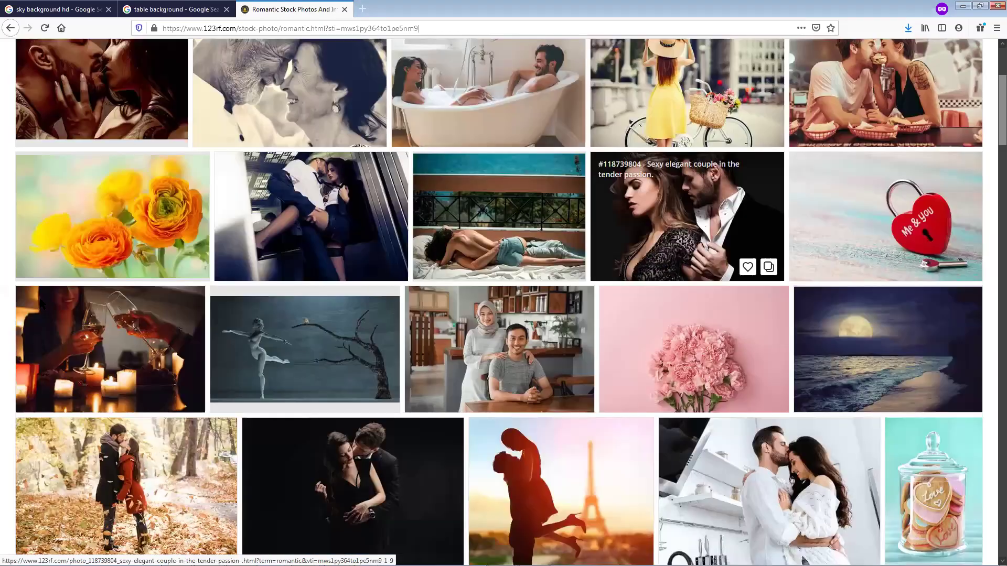
left_click(45, 304)
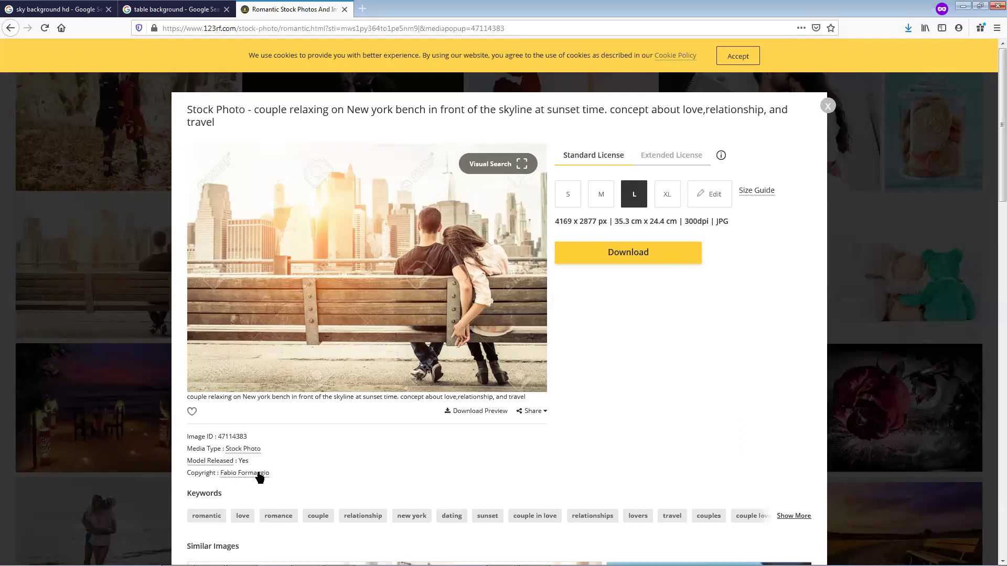
left_click_drag(227, 474, 286, 465)
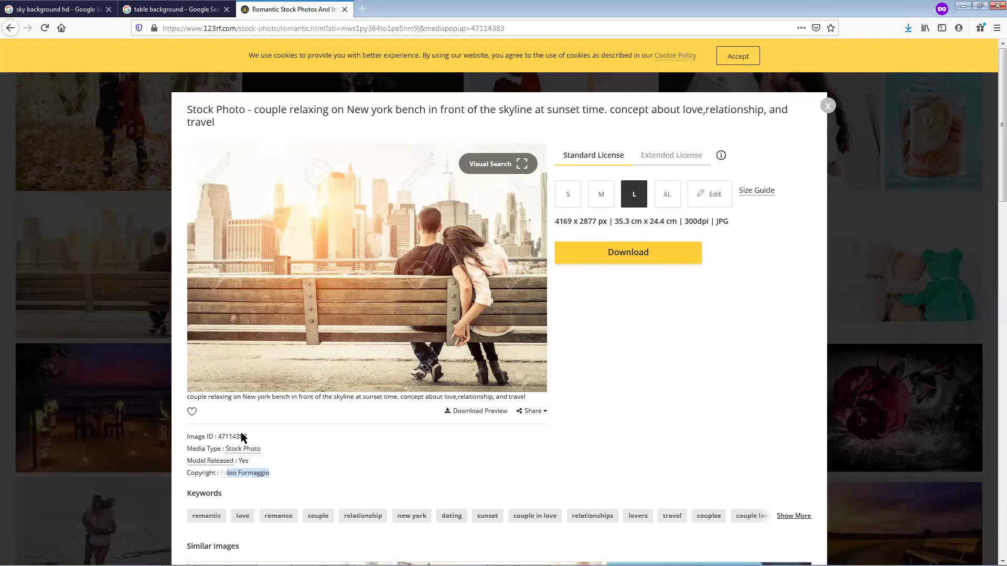
left_click_drag(226, 452, 261, 450)
left_click(253, 464)
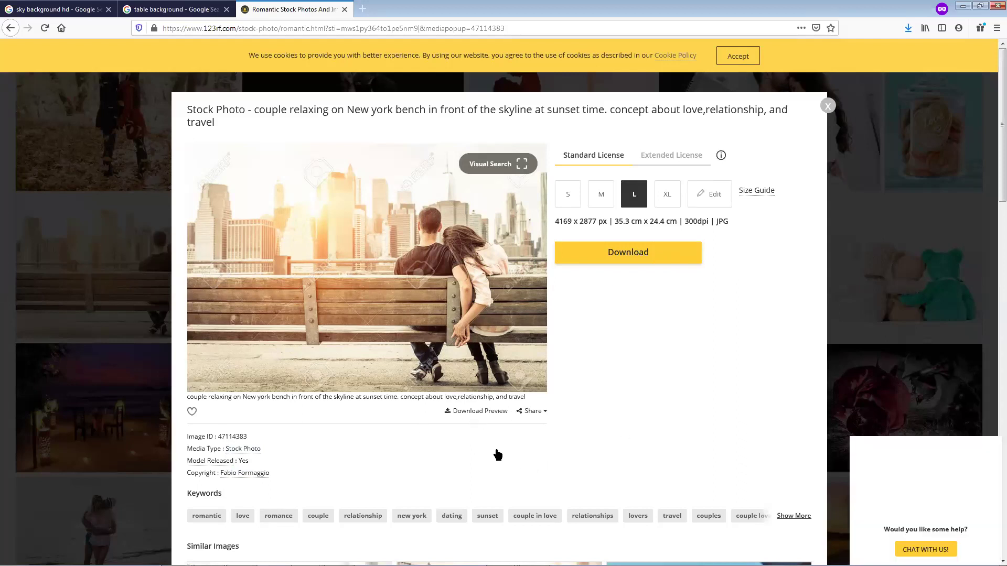
Open the similar photo of a young couple in New York City and try to download its preview.
scroll(495, 452, "down", 4)
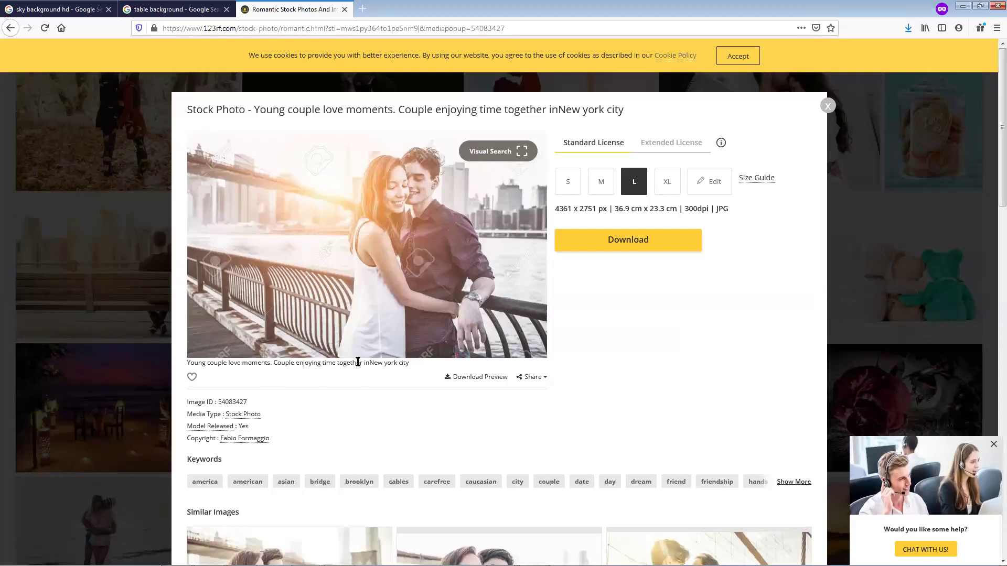
left_click_drag(369, 363, 410, 363)
left_click(496, 378)
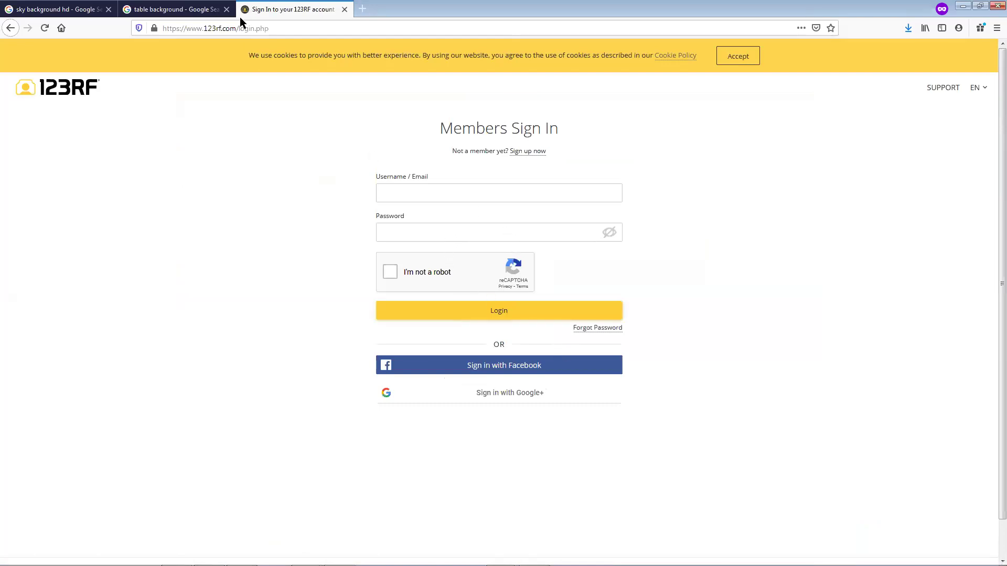
Check the table background results again, and go back from the 123RF sign-in page to the young couple photo.
left_click(188, 11)
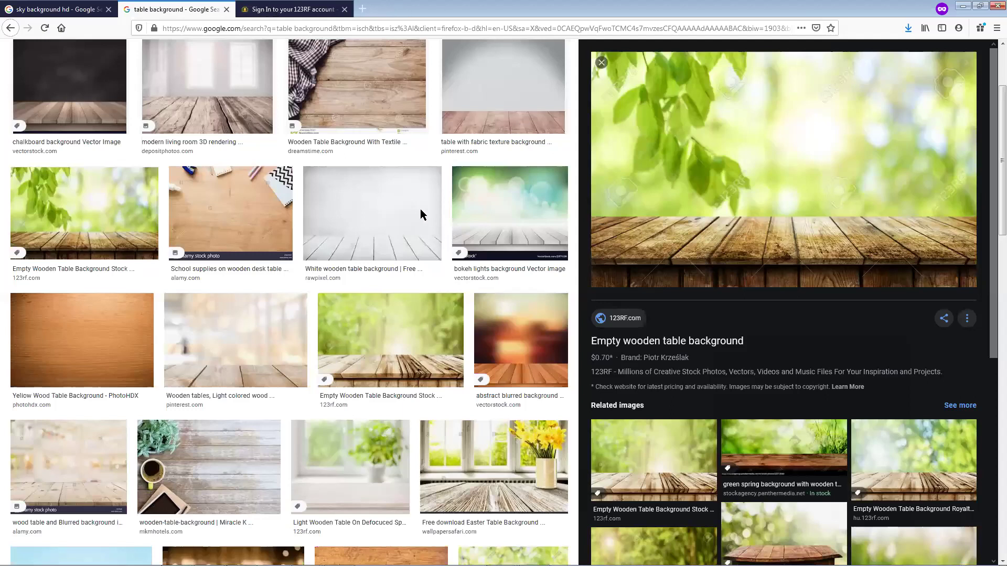
key("ctrl+Tab")
left_click(188, 11)
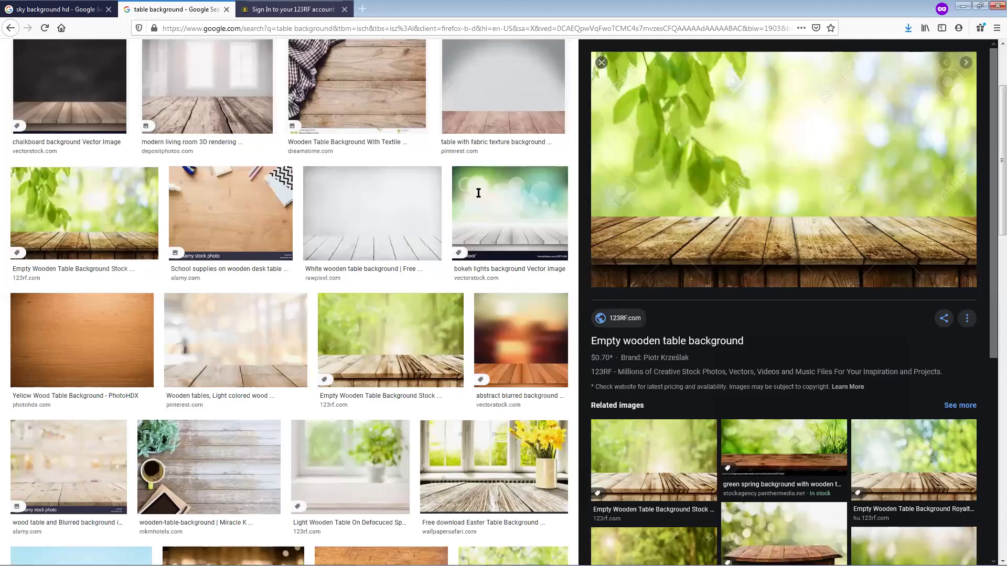
key("ctrl+Tab")
left_click(9, 28)
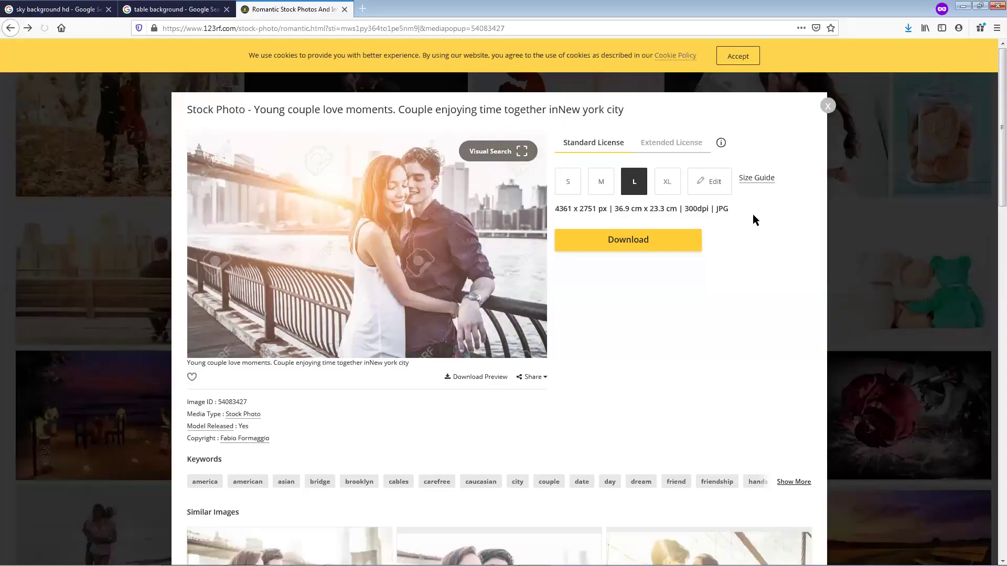
View the Extended License options of the young couple photo, close its details, and browse more romantic photos.
left_click(678, 147)
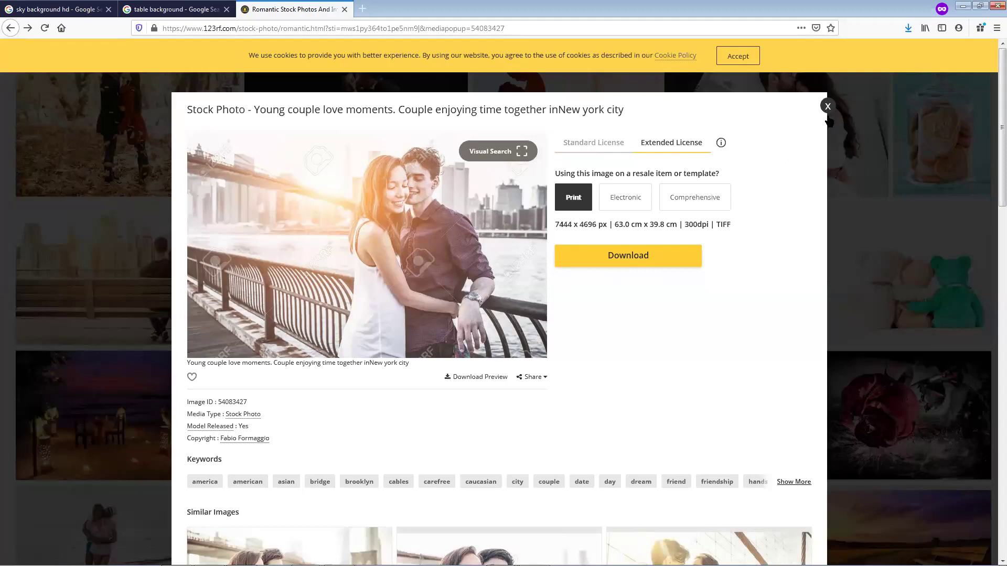
key("Escape")
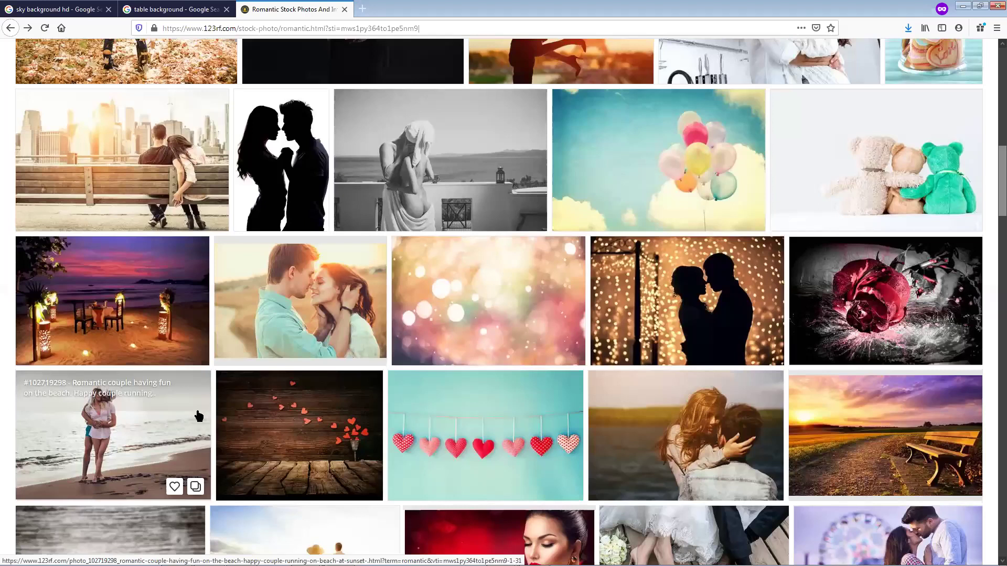
scroll(199, 416, "down", 10)
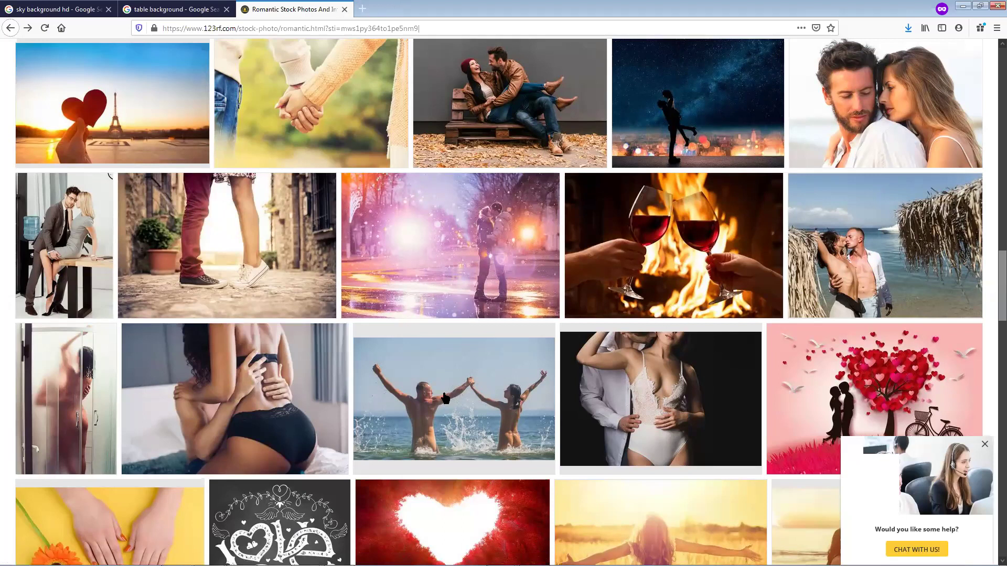
Return to the table background results and save the wood table top on blur bokeh cafe picture as a JPEG in New folder (2).
key("ctrl+shift+Tab")
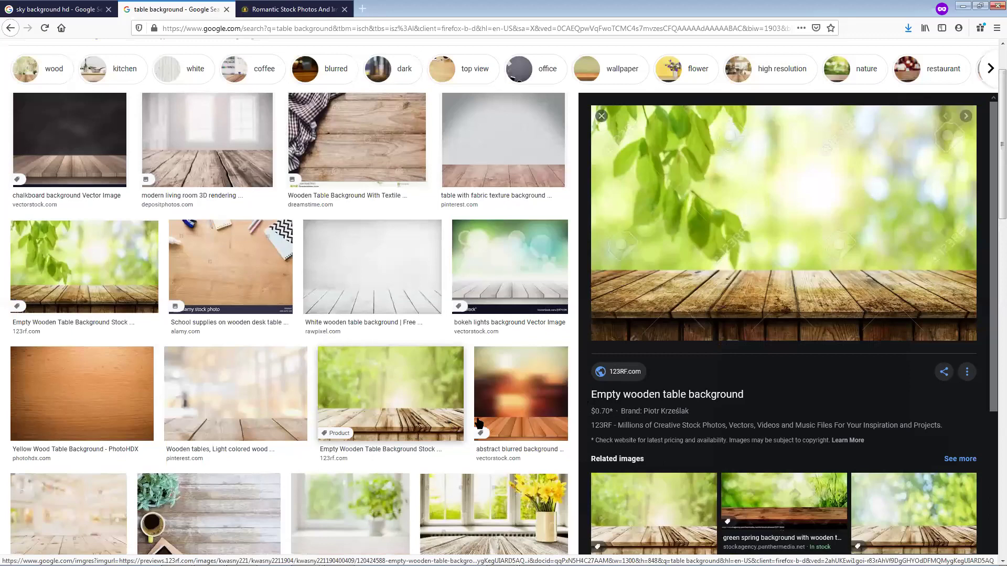
scroll(231, 404, "down", 5)
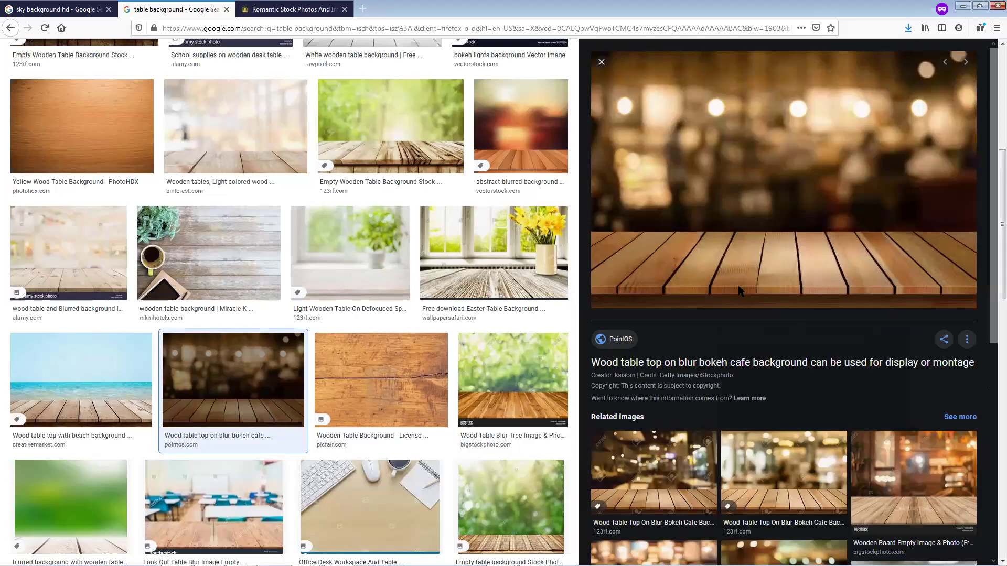
right_click(695, 191)
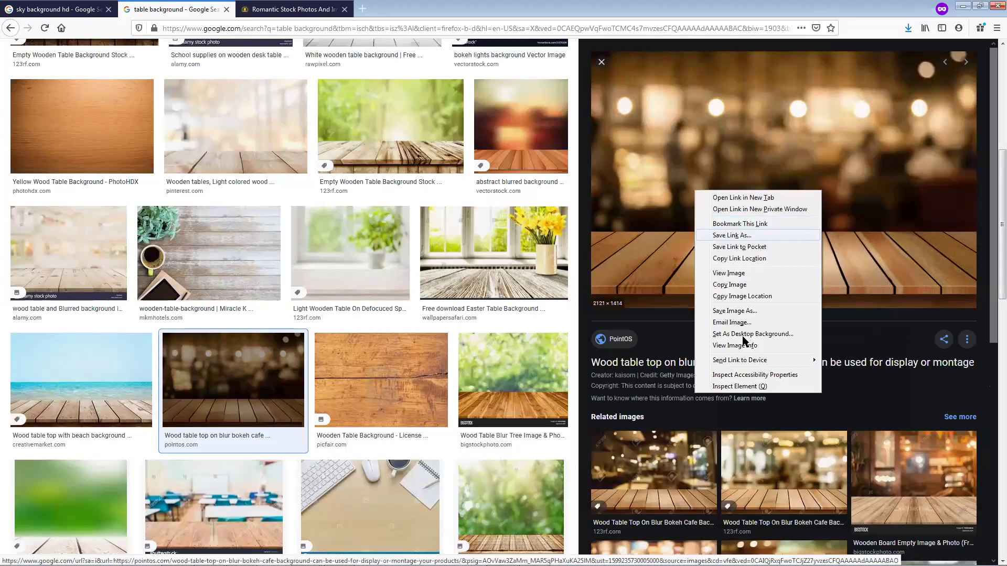
left_click(758, 313)
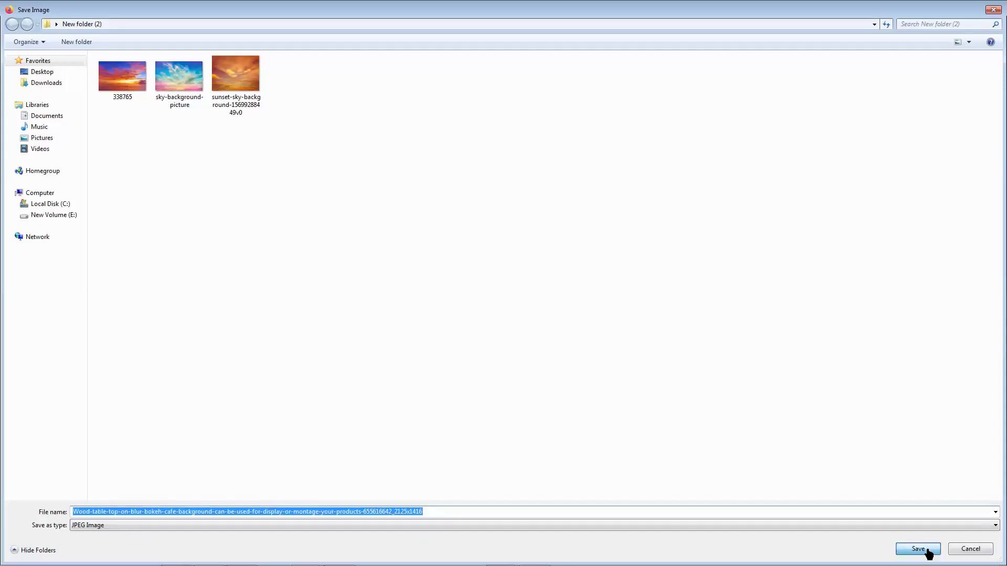
key("Return")
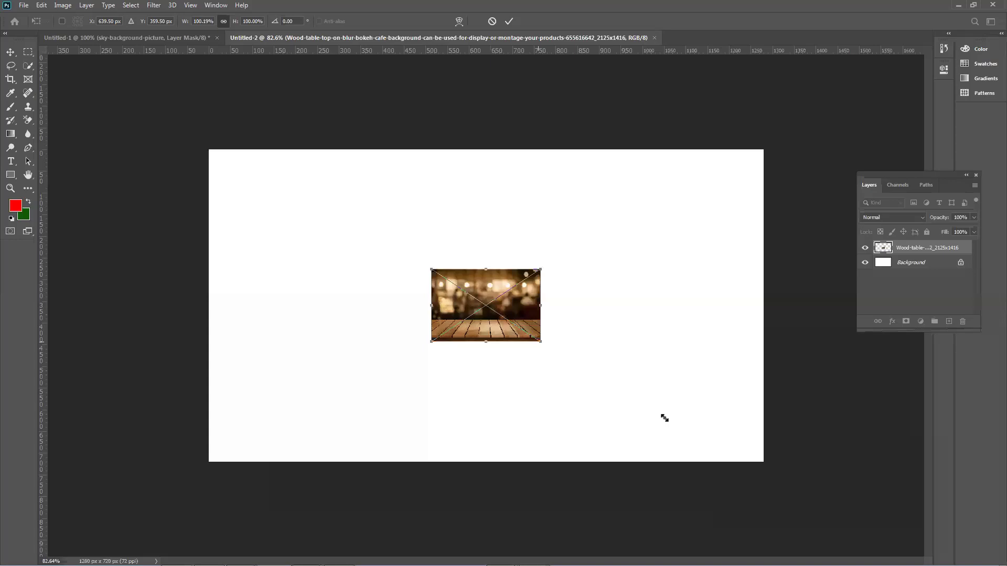
In Photoshop, scale the placed cafe table picture to about 512% to cover the canvas, move it up about 30 px, and deselect the layer.
left_click_drag(665, 418, 699, 440)
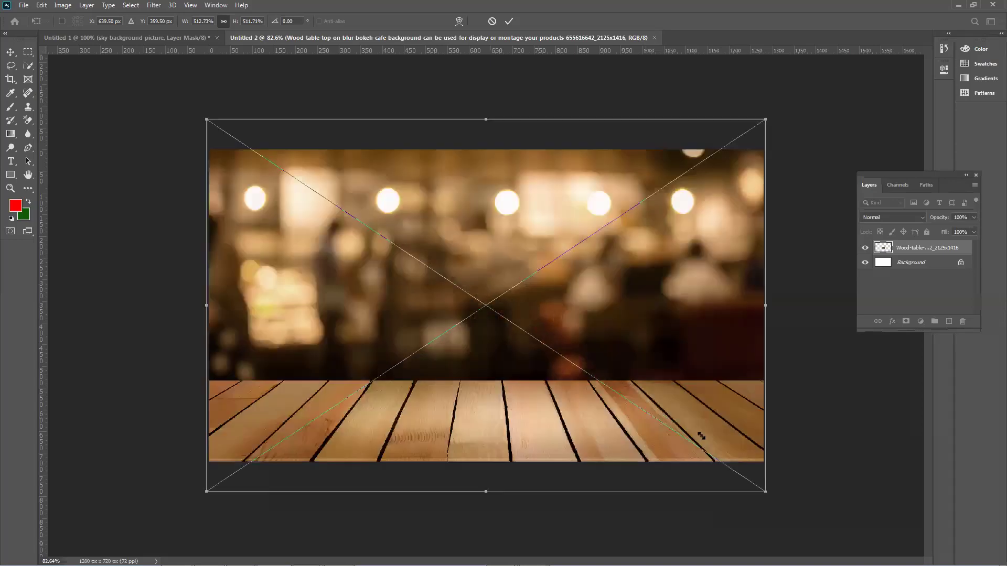
key("Return")
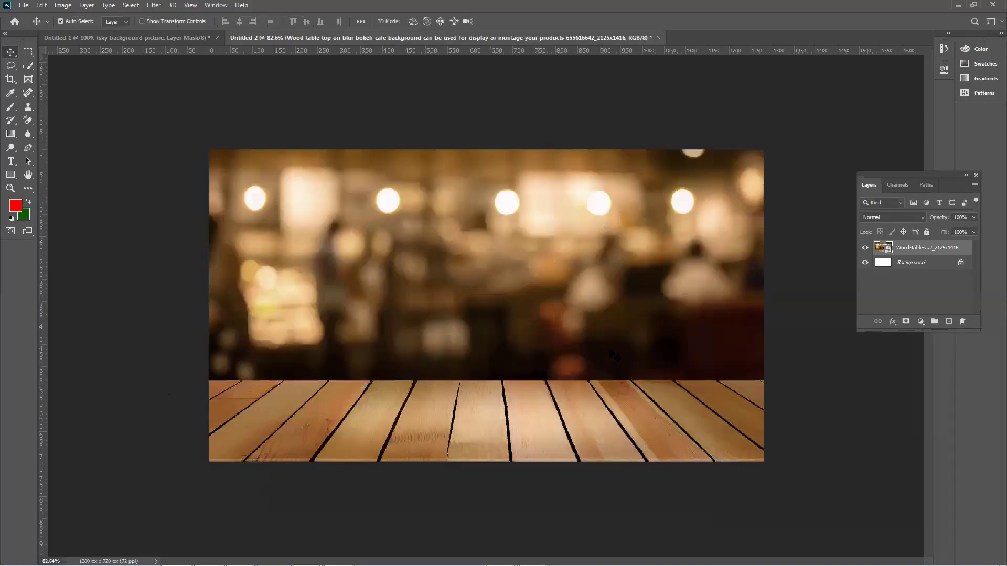
mouse_move(477, 364)
left_mouse_down()
mouse_move(488, 406)
mouse_move(491, 362)
mouse_move(480, 382)
left_mouse_up()
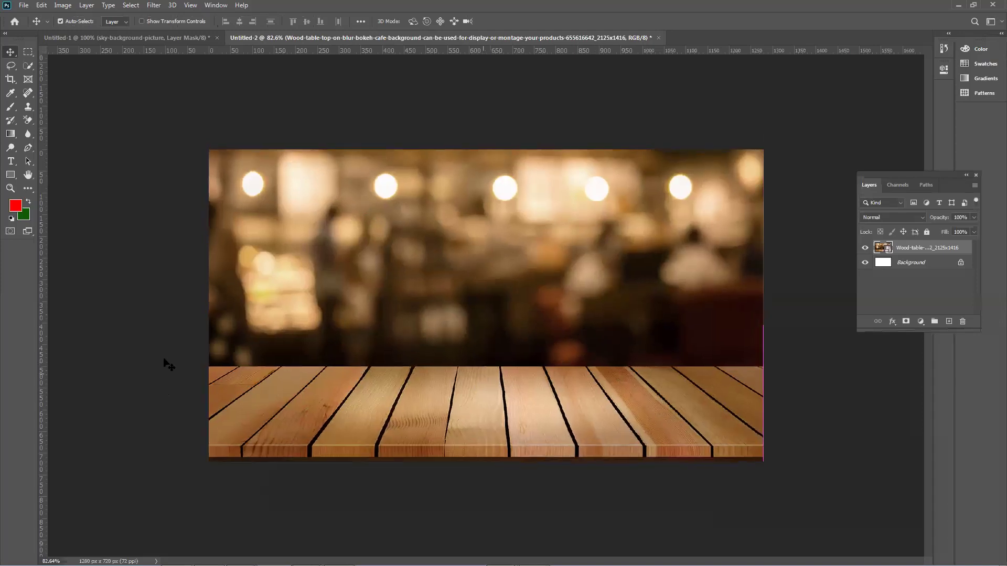
left_click(53, 310)
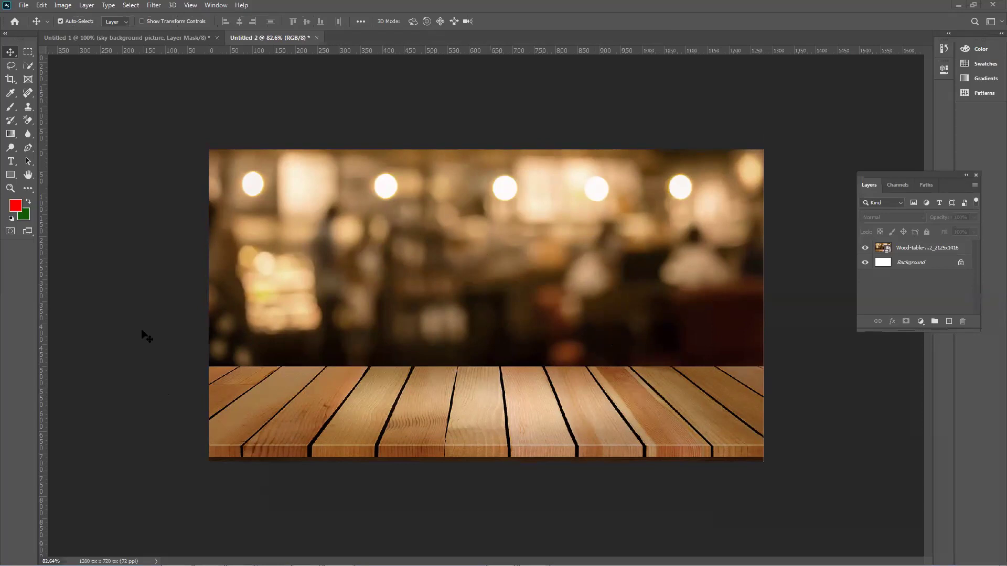
Move the cafe table picture down about 20 px, and switch from Photoshop to the browser with the table background results.
left_click_drag(521, 368, 519, 383)
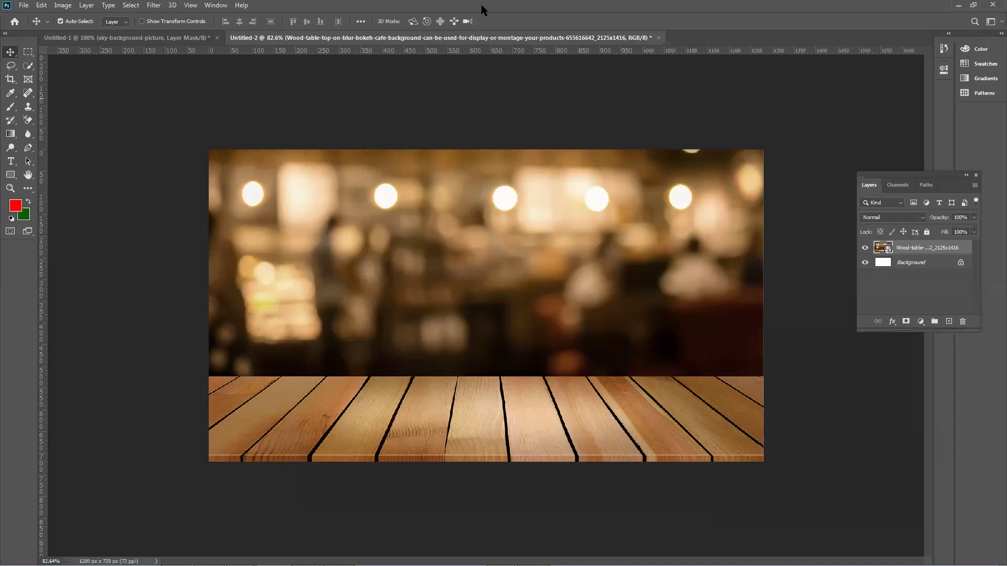
double_click(493, 9)
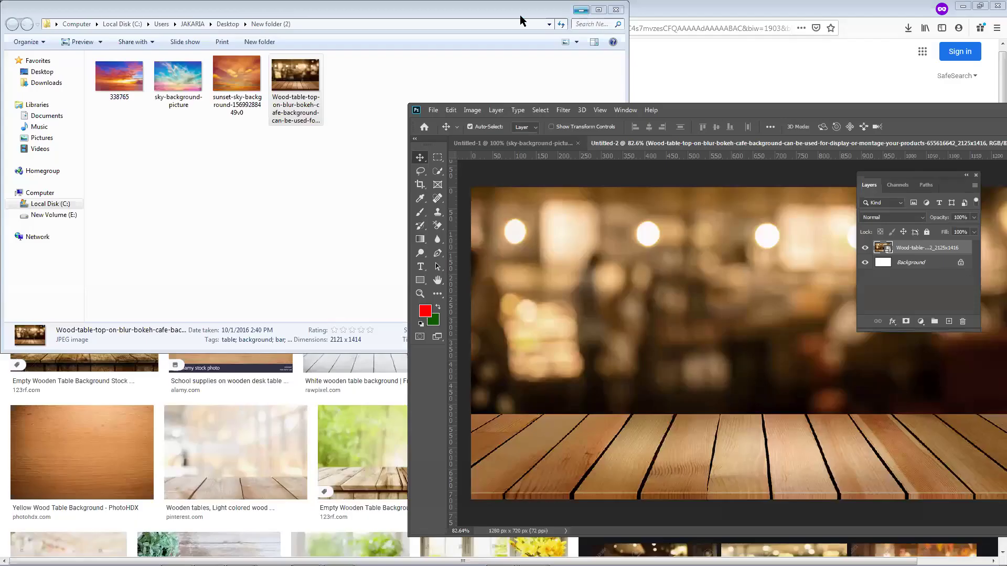
mouse_move(274, 565)
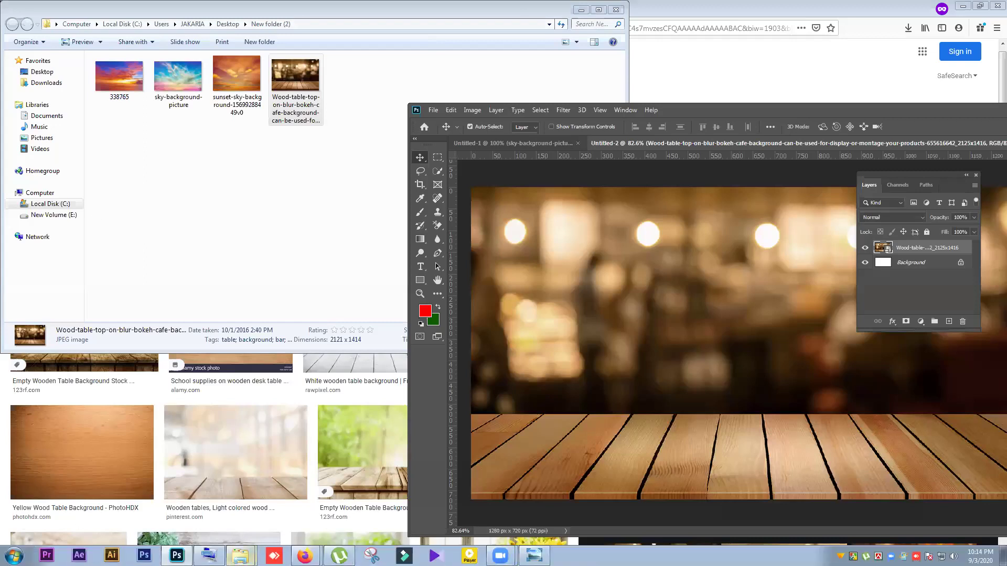
left_click(176, 554)
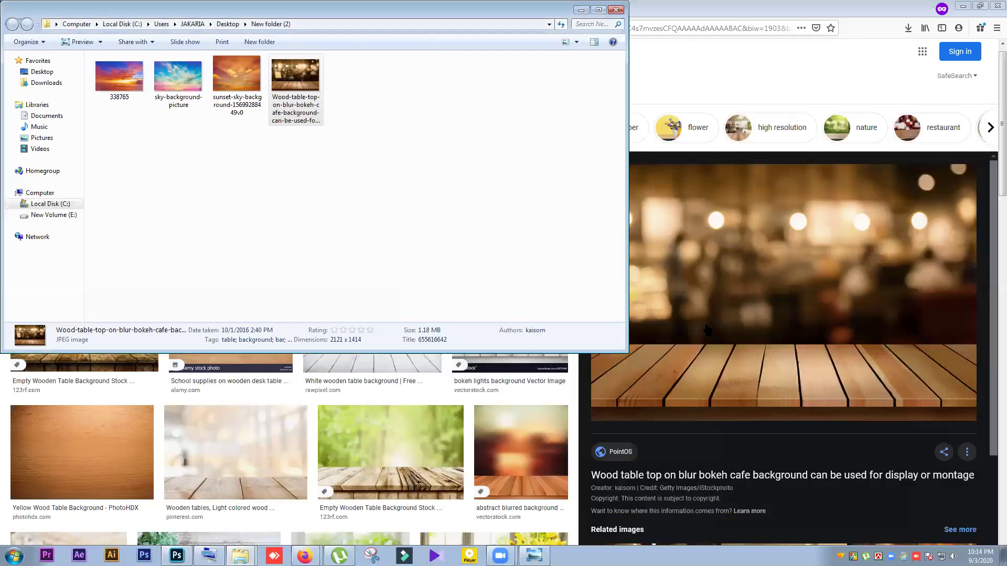
key("alt+Tab")
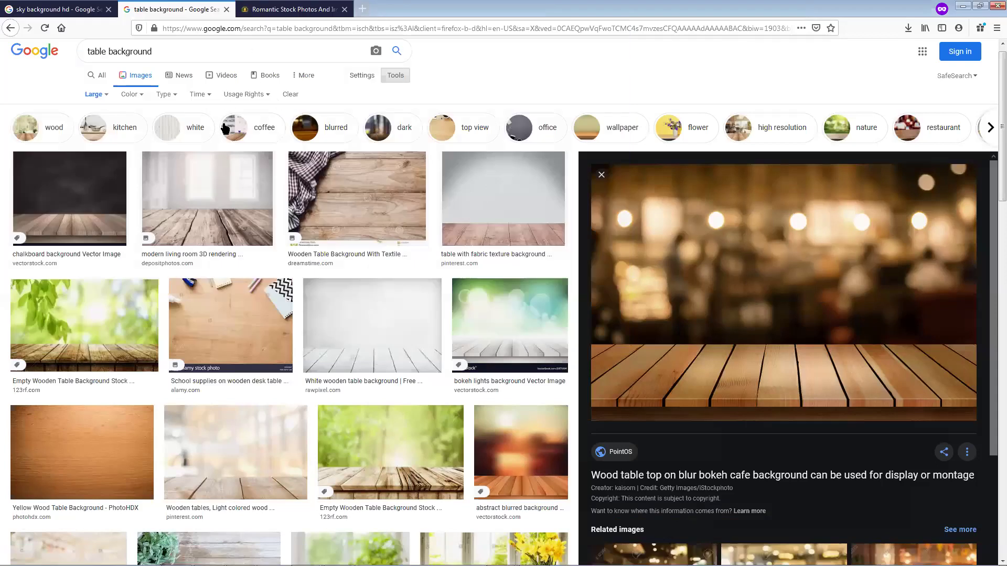
Search Google for "wine bottle" in a new browser tab.
key("ctrl+t")
key("ctrl+shift+Tab")
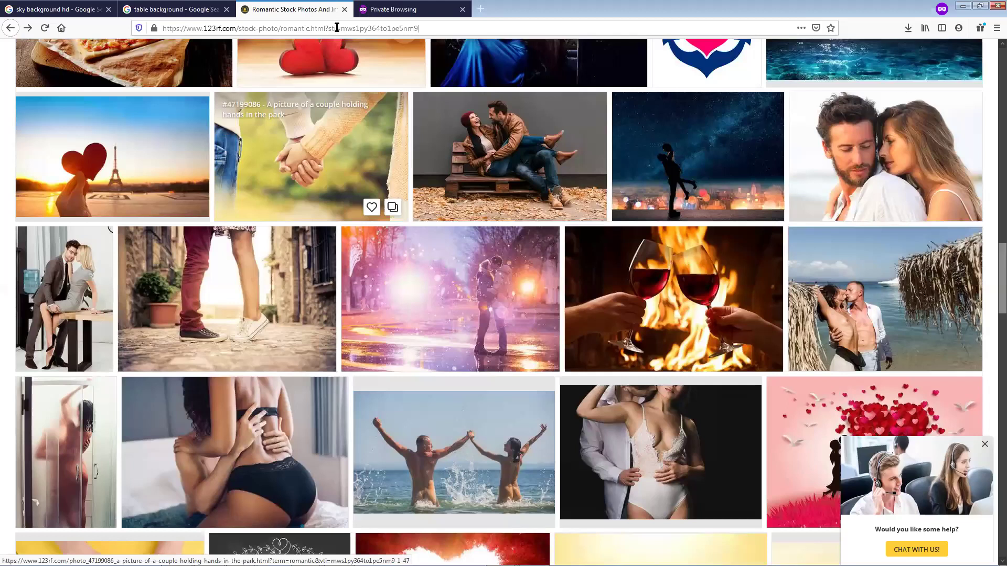
key("ctrl+Tab")
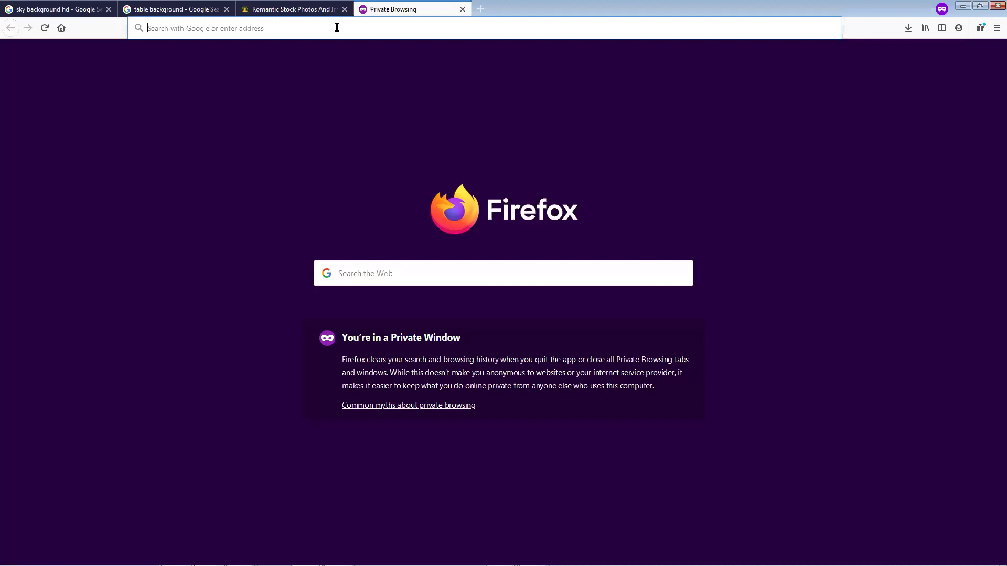
type("win")
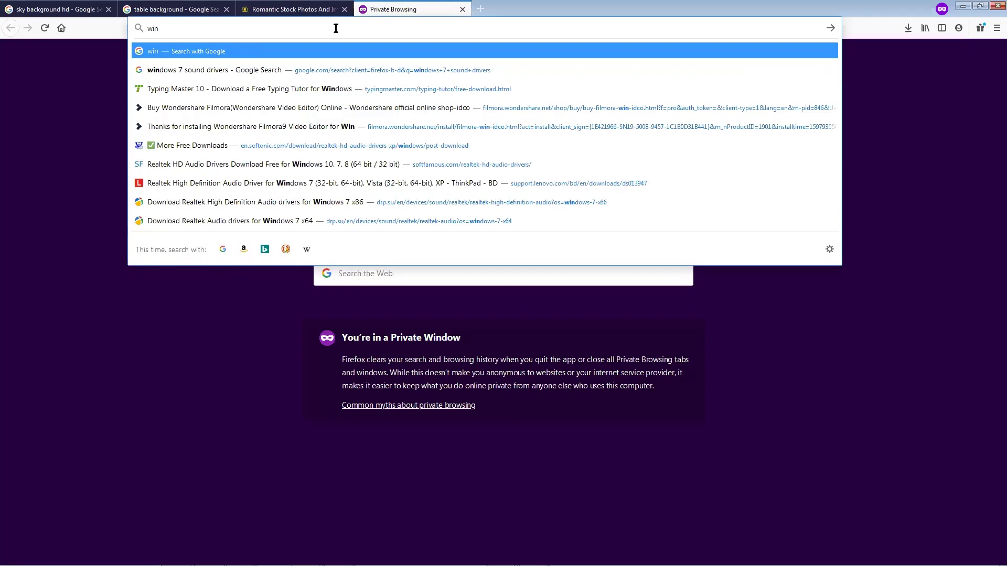
type("e boo")
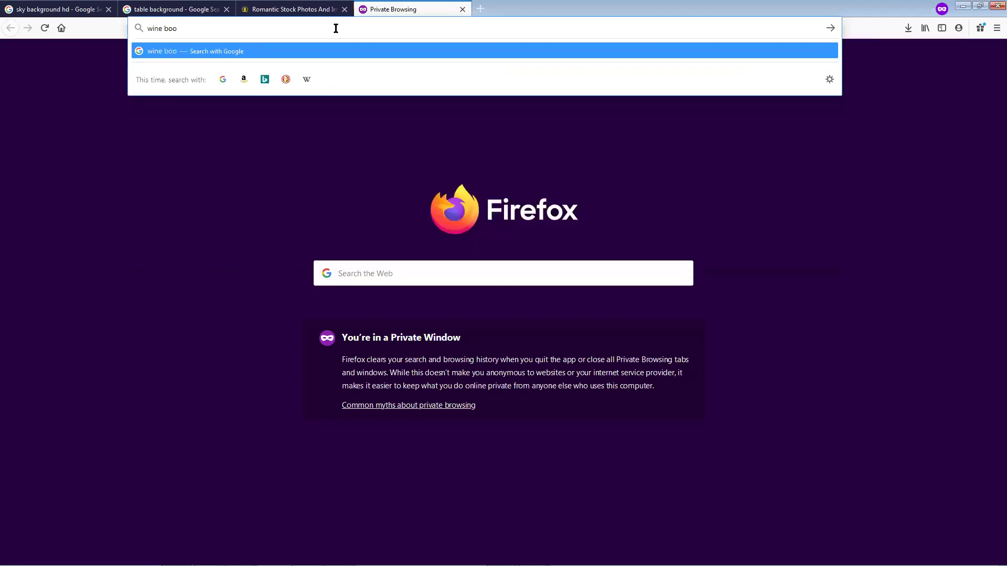
key("BackSpace")
type("ttle")
key("Return")
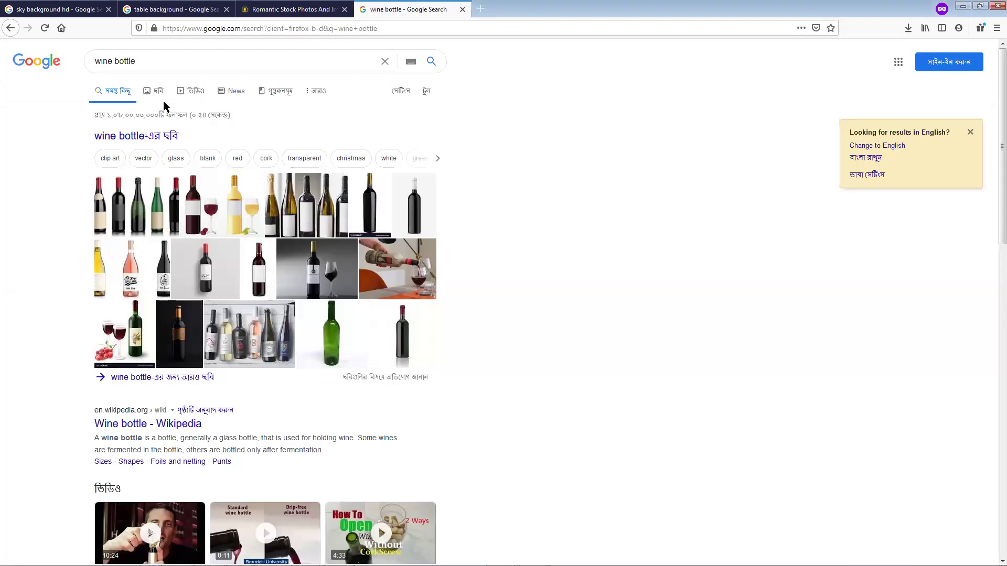
Refine the search to "wine bottle png" and show the image results.
left_click(190, 59)
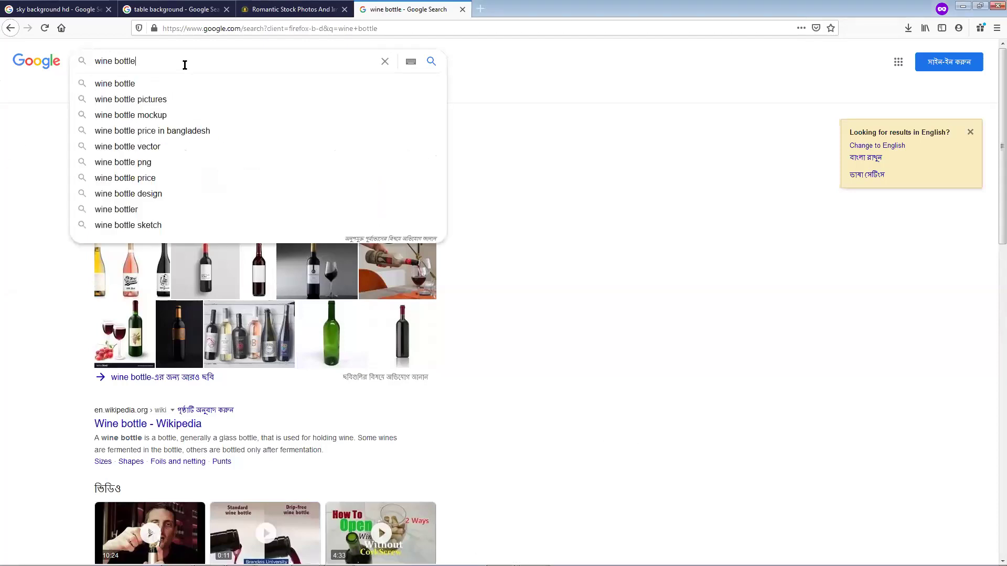
type("png")
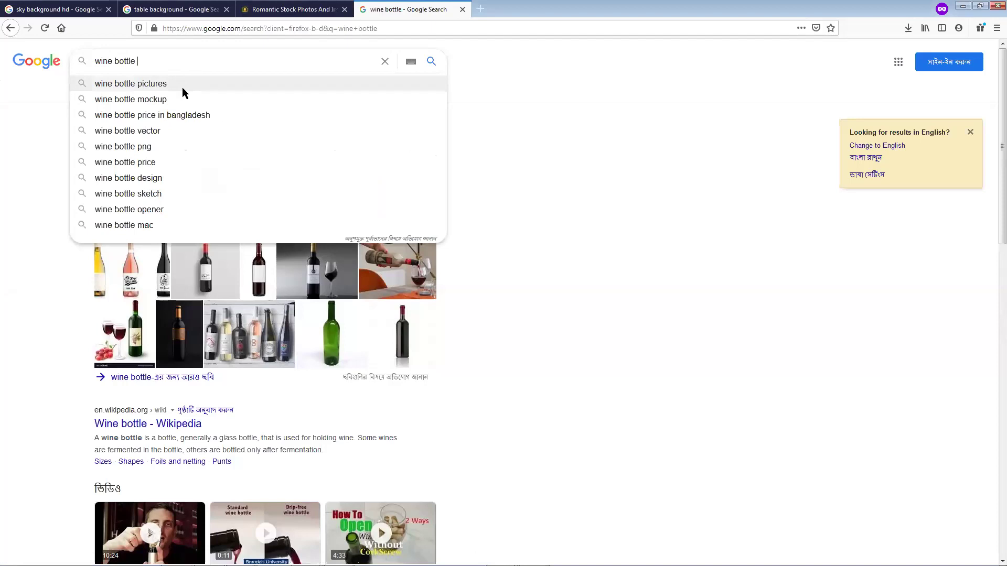
left_click(183, 87)
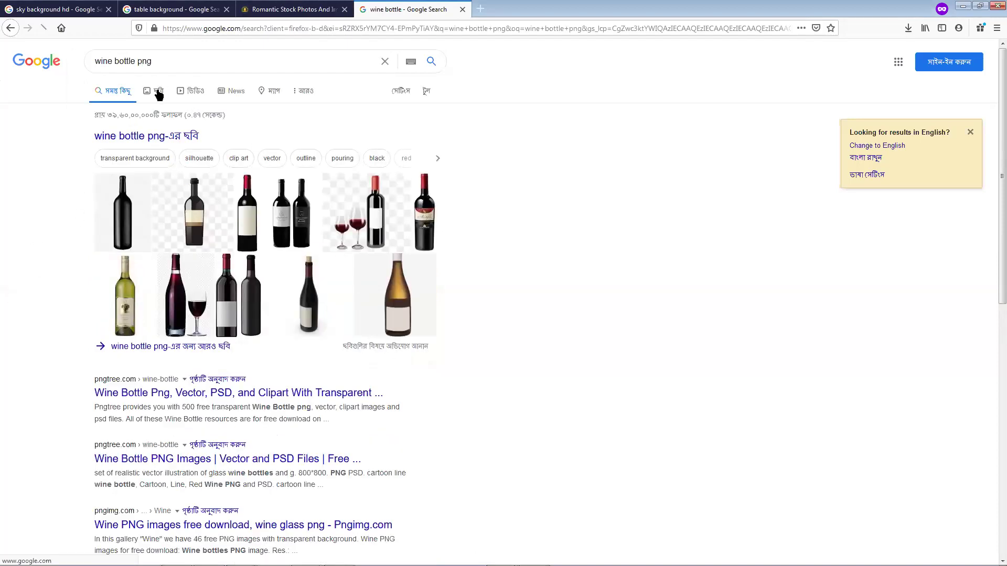
left_click(156, 91)
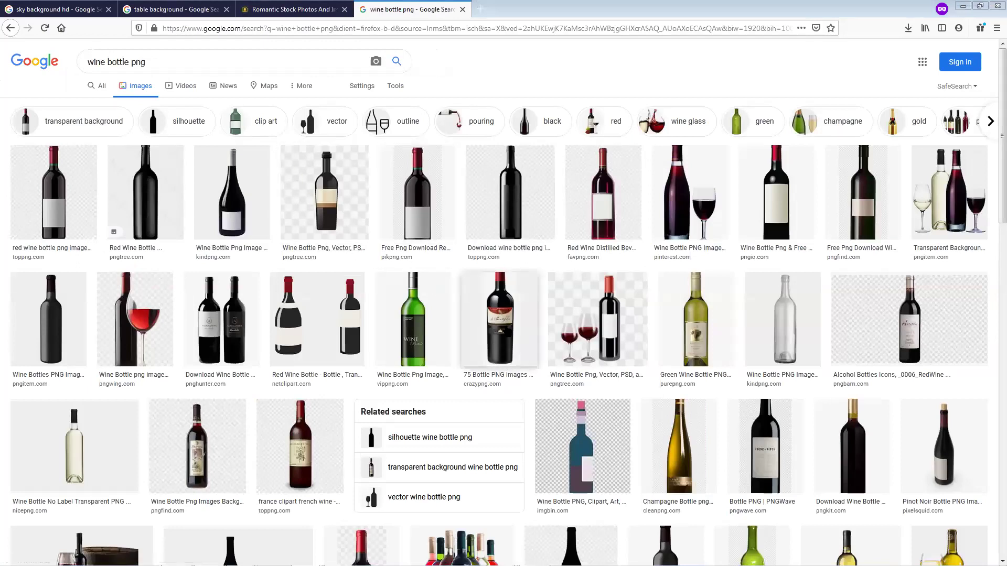
Open the green wine bottle image from vippng.com and save it to New folder (2).
left_click(422, 328)
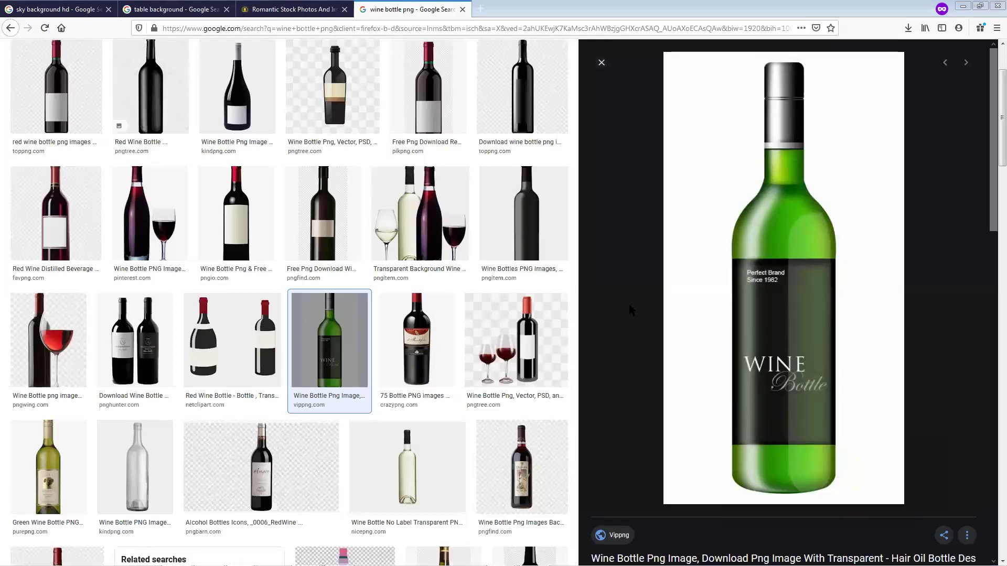
right_click(782, 452)
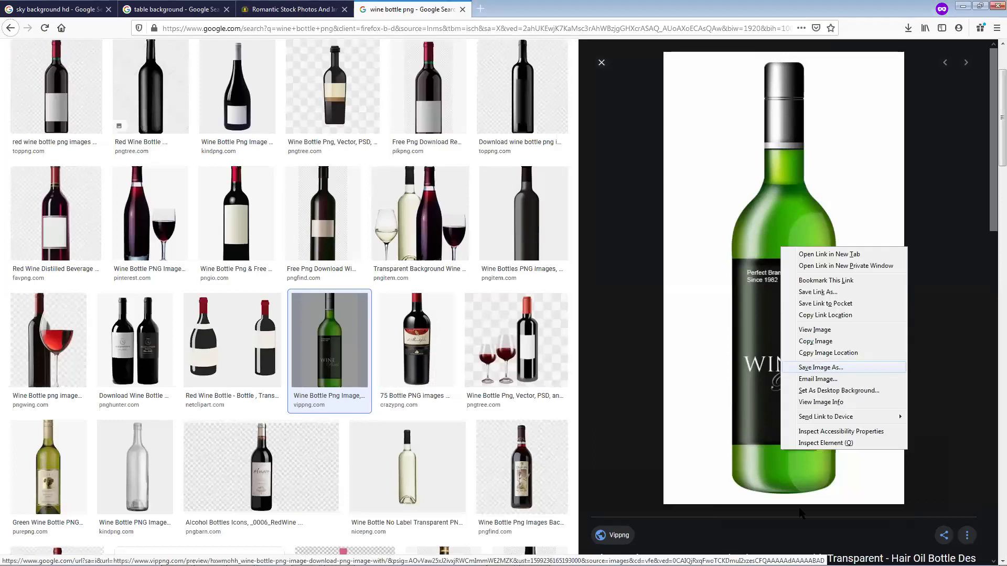
key("Return")
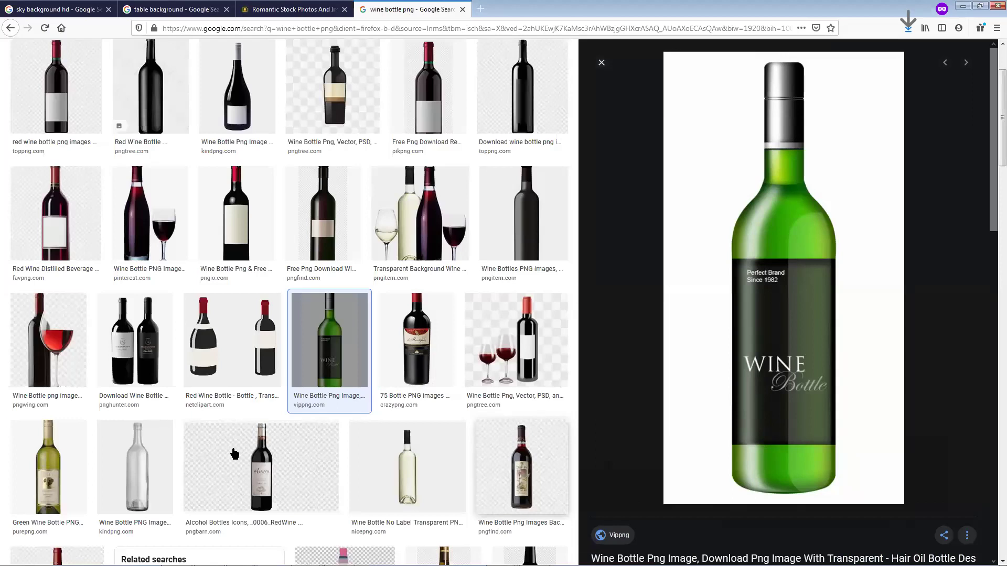
Find the red-capped AIKEN wine bottle from pngimg.com and save it as PNG image wine_PNG9473 in New folder (2).
scroll(234, 454, "down", 2)
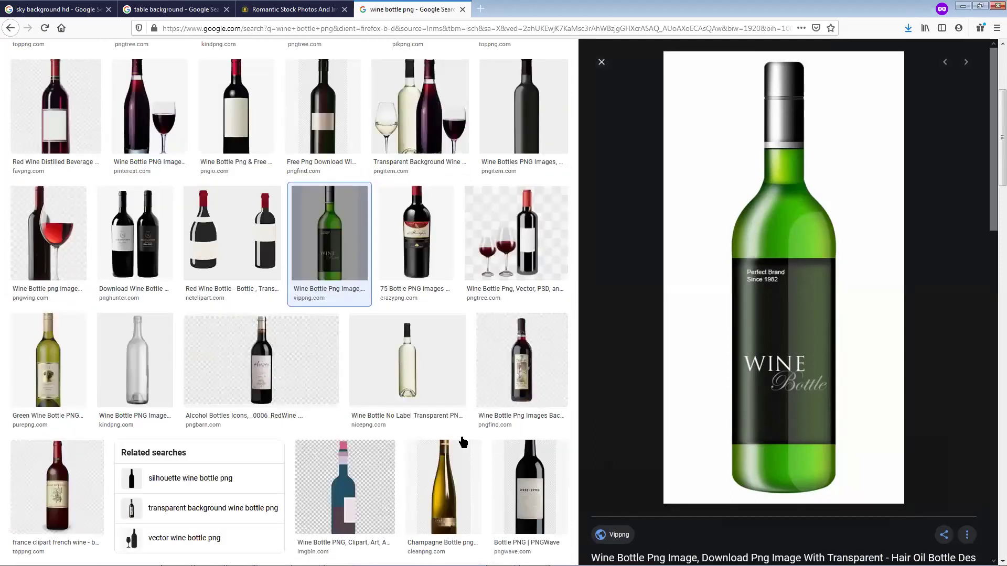
scroll(227, 416, "down", 1)
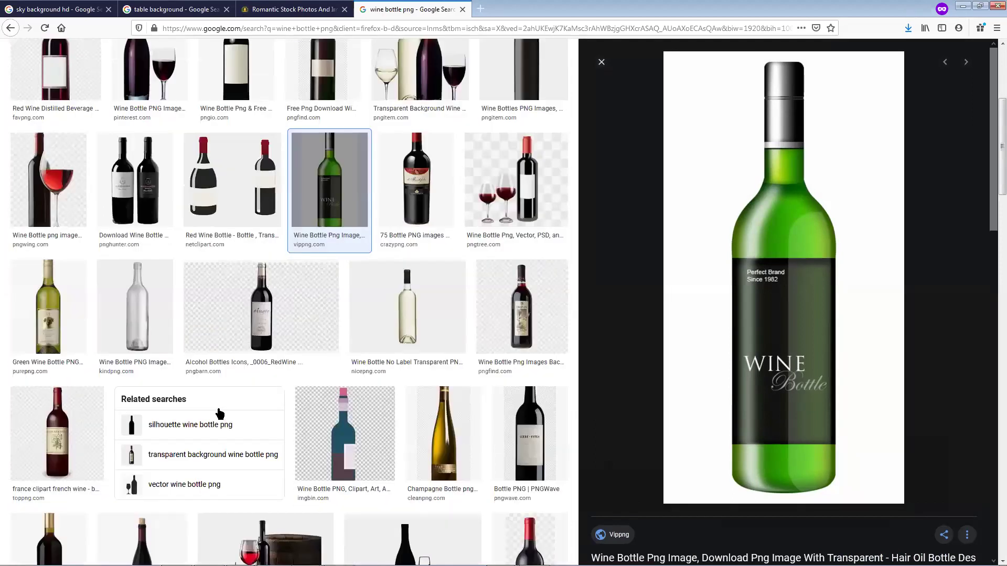
scroll(152, 444, "down", 7)
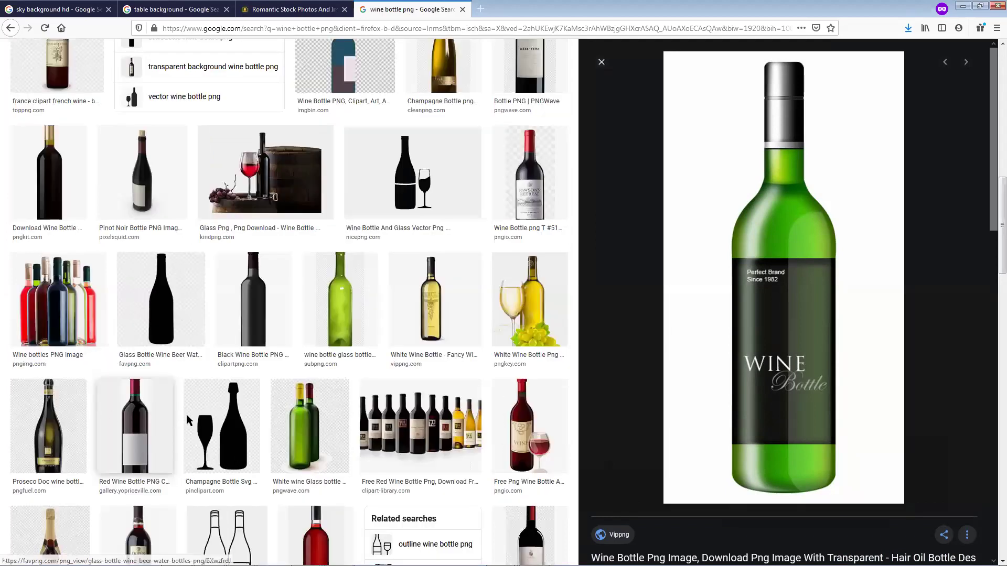
left_click(138, 530)
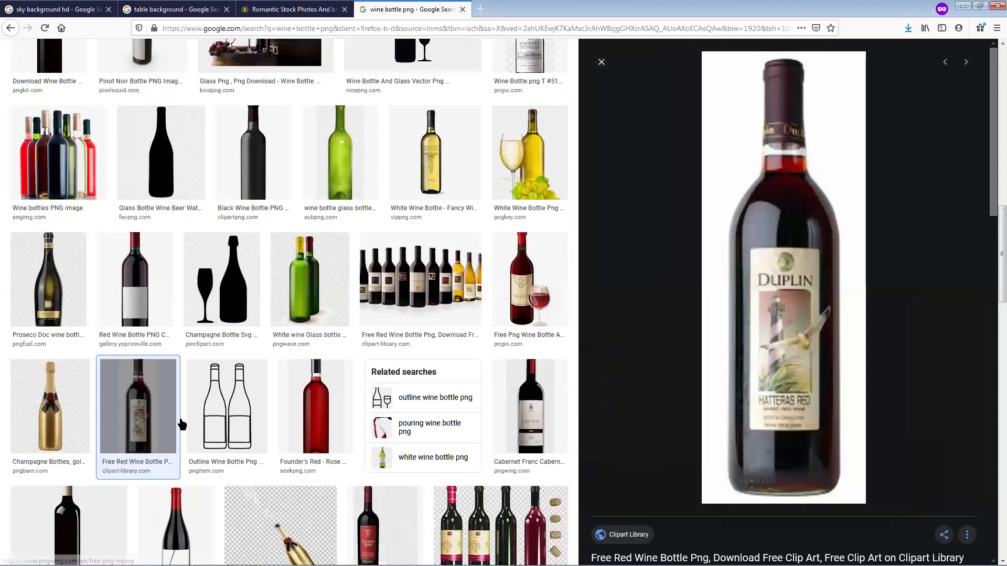
left_click(176, 522)
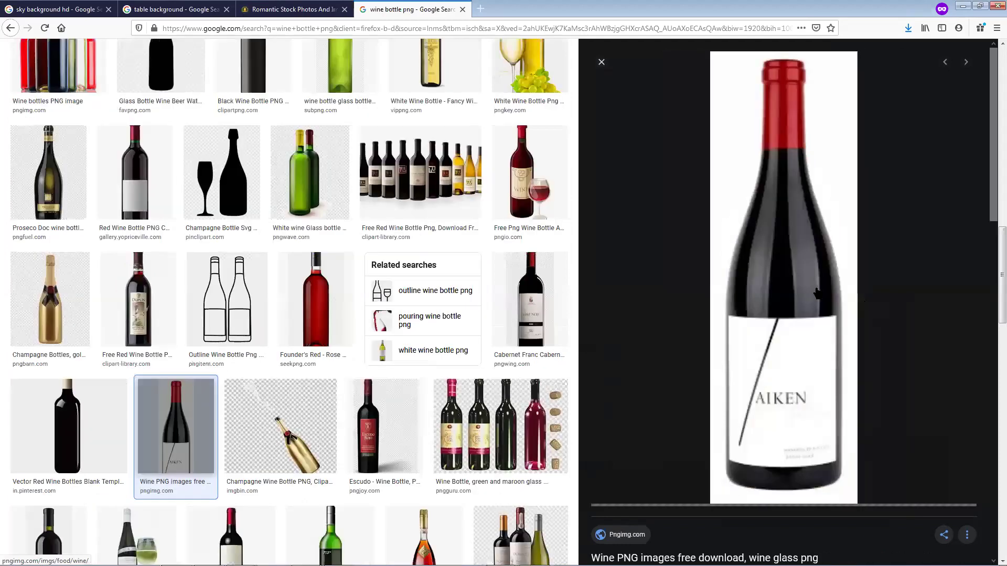
right_click(808, 294)
left_click(825, 407)
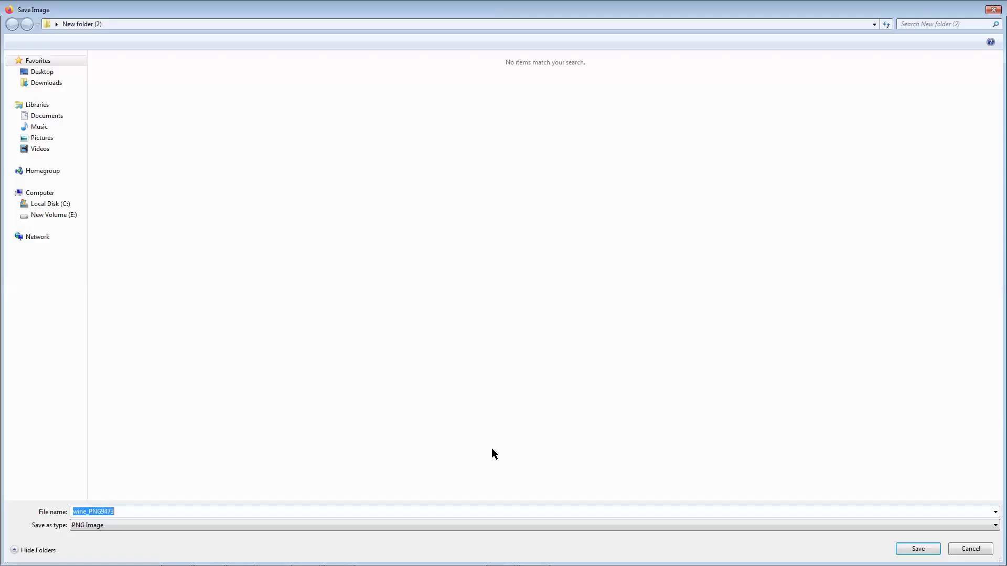
left_click(909, 547)
Open New folder (2) and place both wine bottle images into the Untitled-2 composition in Photoshop at their default size.
left_click(912, 26)
left_click(906, 58)
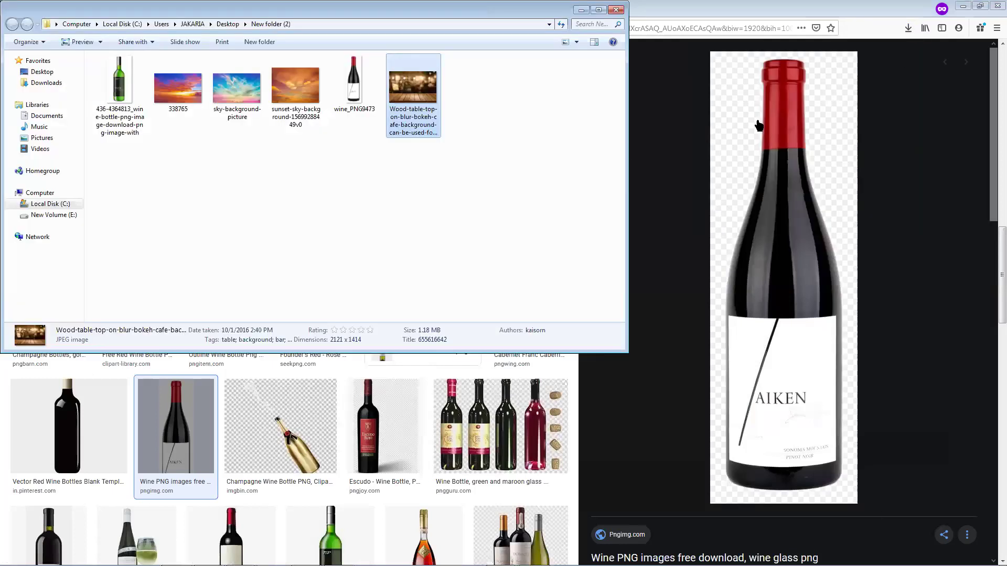
left_click(629, 155)
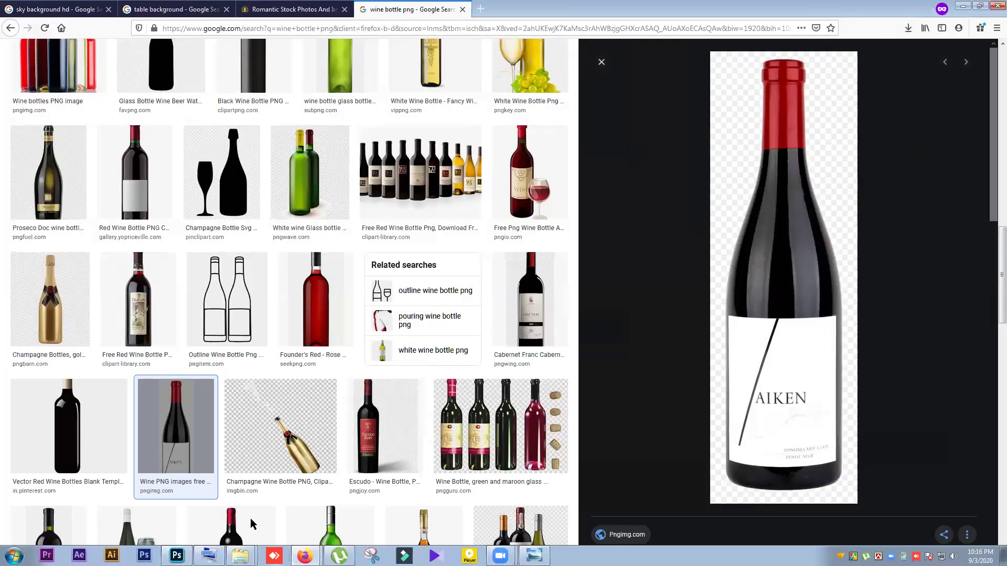
key("alt+Tab")
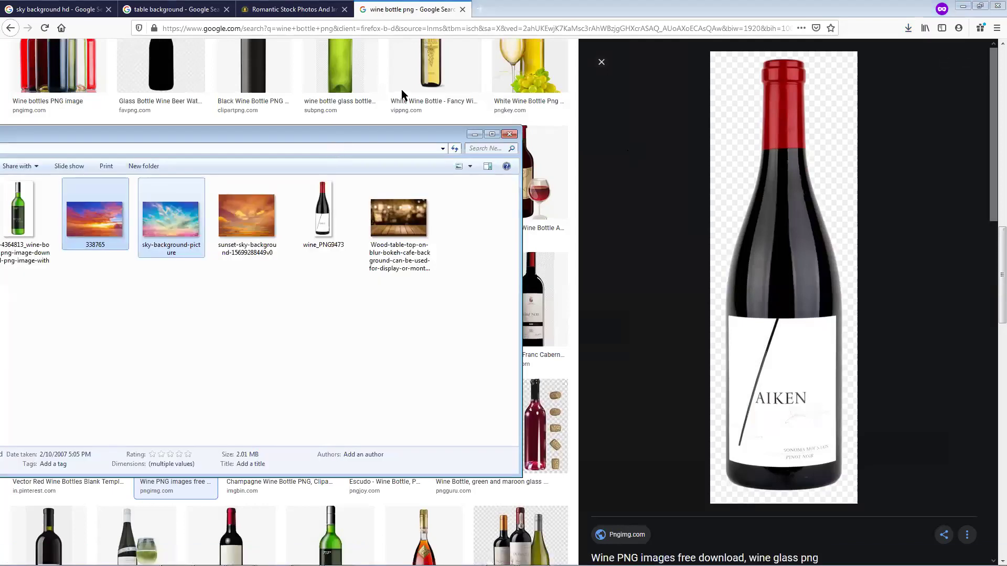
left_click_drag(396, 126, 396, 105)
left_click(322, 194)
left_click(20, 200, "ctrl")
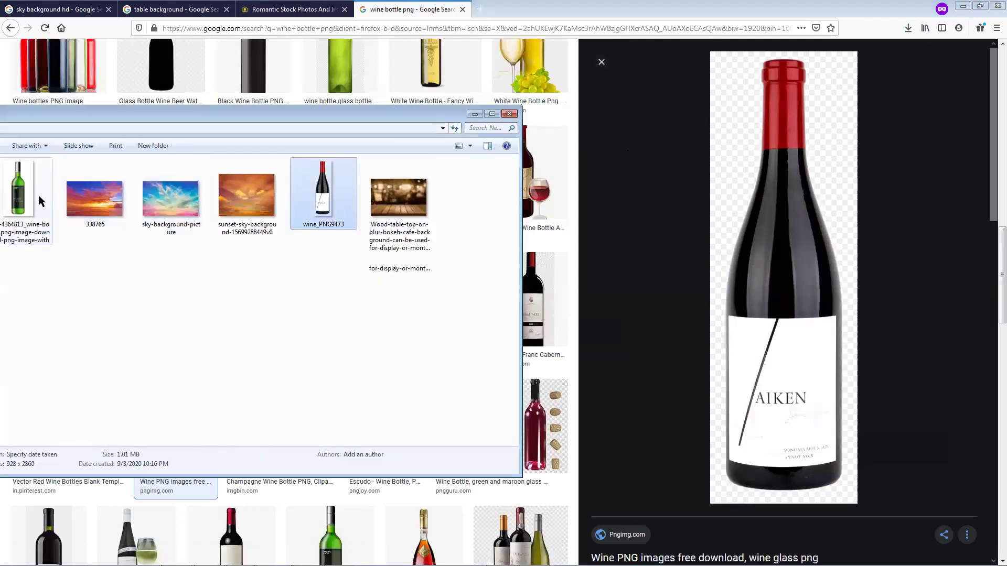
left_click_drag(296, 209, 300, 281)
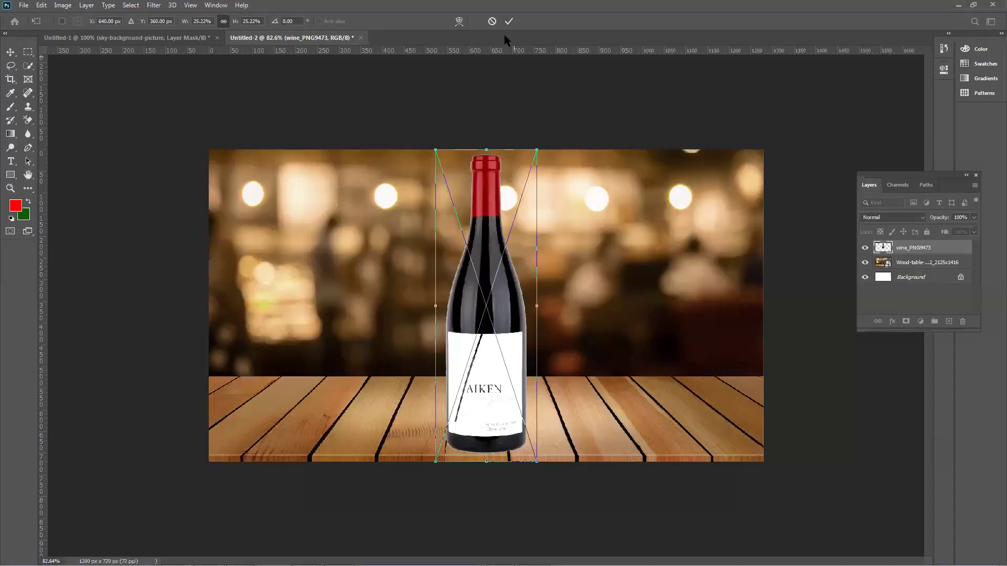
key("Return")
key("Return")
Position the AIKEN bottle on the left part of the table and the green bottle on the right part, and deselect the layers.
left_click_drag(452, 359, 306, 362)
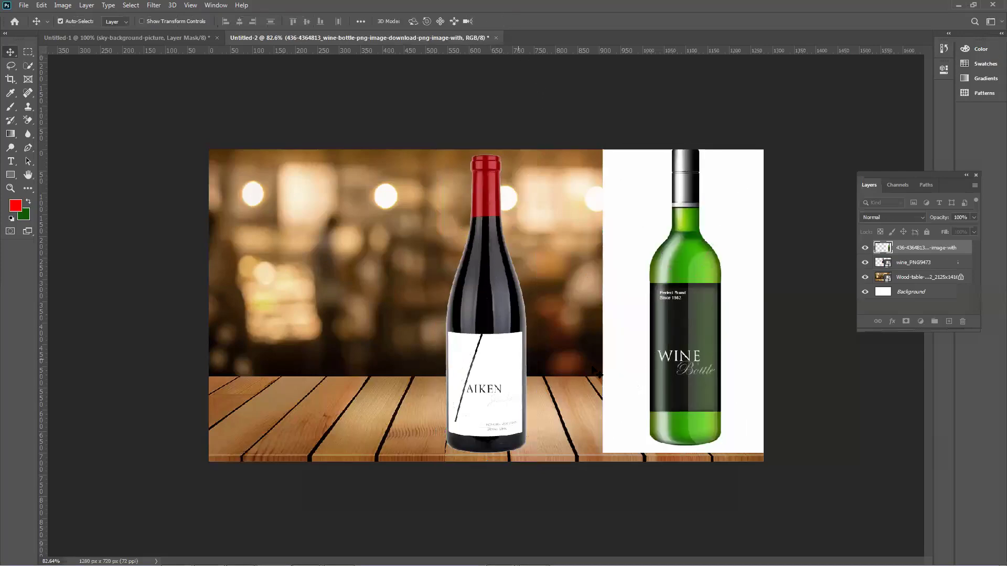
left_click_drag(660, 366, 619, 365)
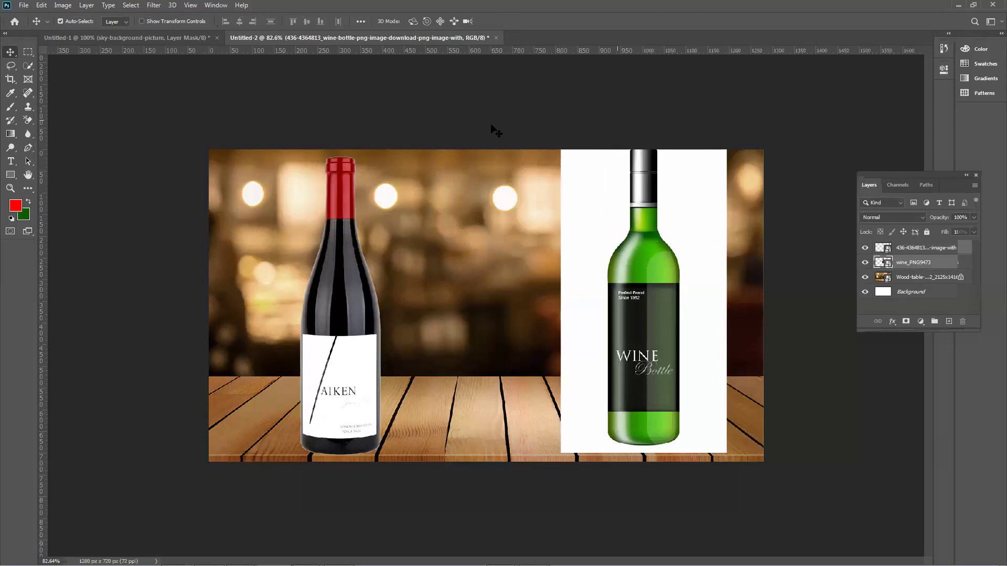
left_click(515, 312)
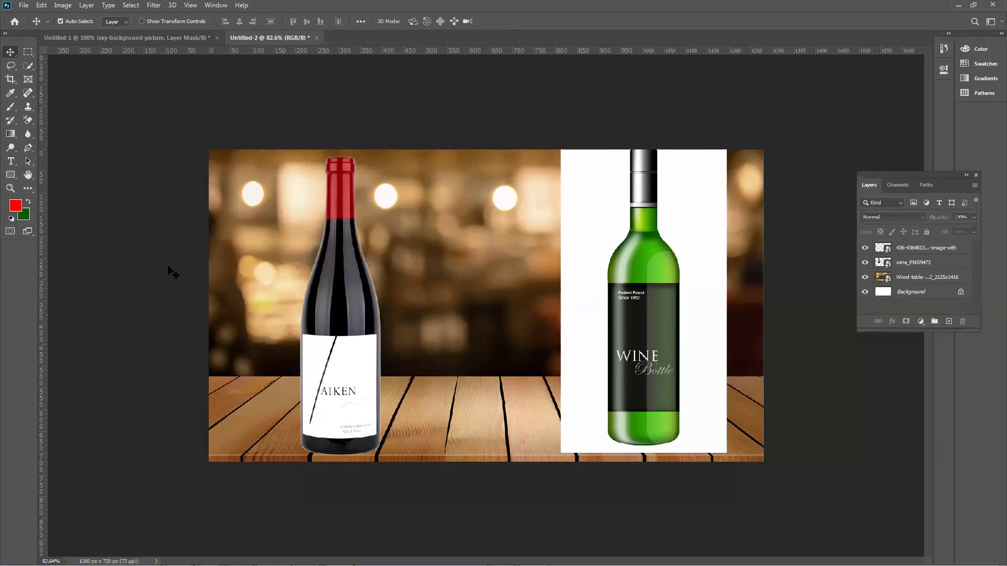
Examine the AIKEN bottle's outline up close along its body, shoulders, neck and red cap against the blurred background.
scroll(409, 330, "up", 3)
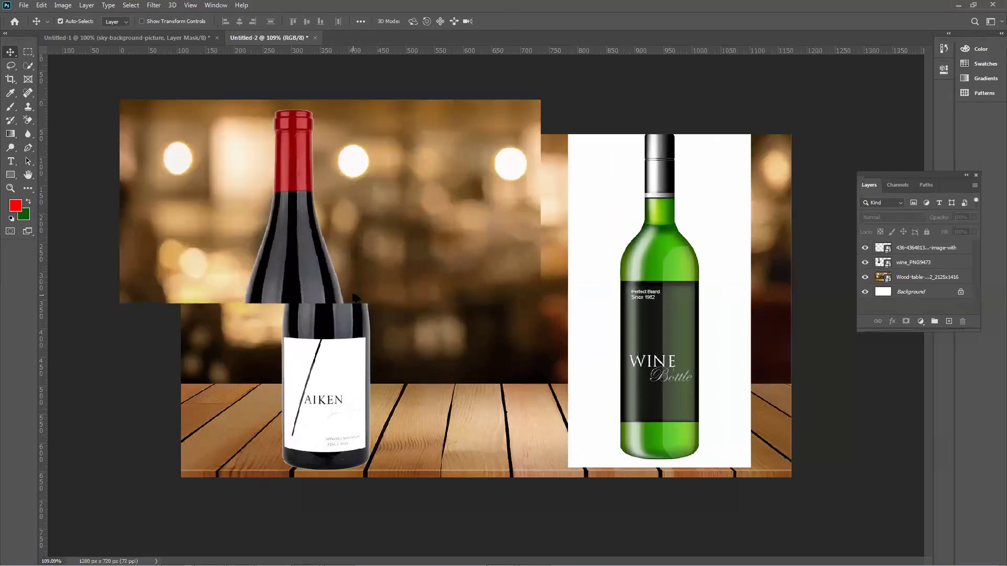
scroll(318, 296, "up", 5)
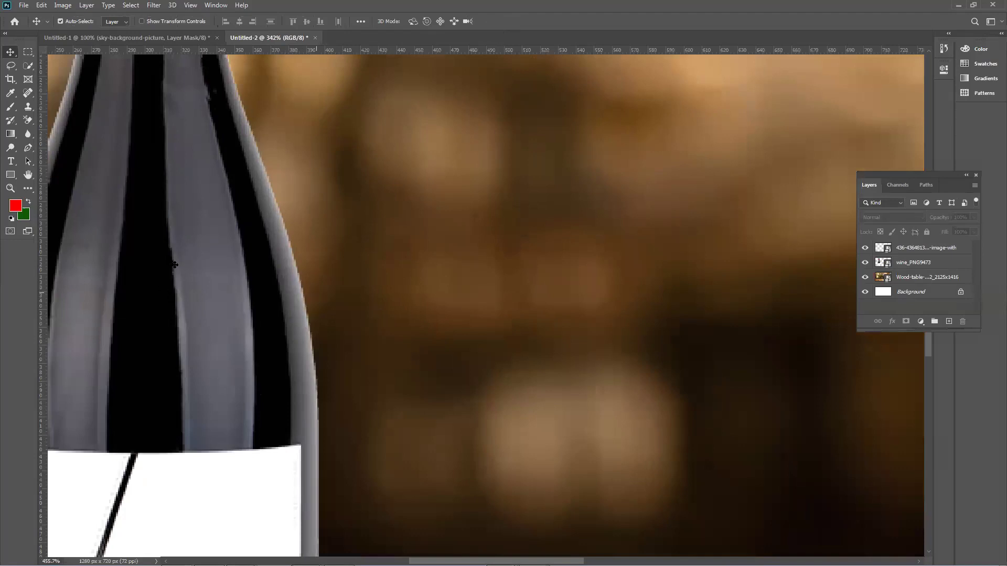
scroll(236, 400, "up", 2)
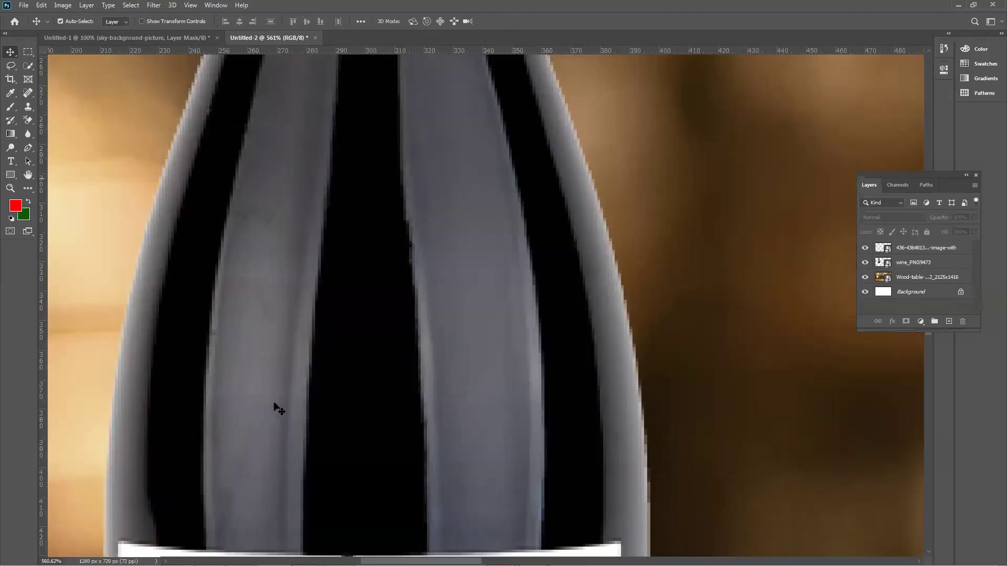
scroll(297, 376, "up", 3)
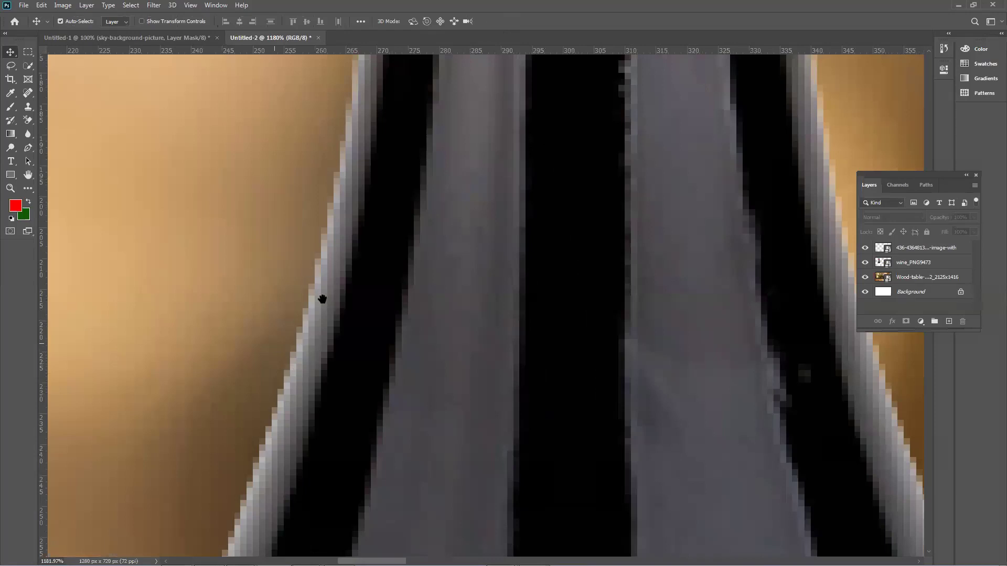
scroll(335, 357, "up", 5)
scroll(310, 393, "down", 2)
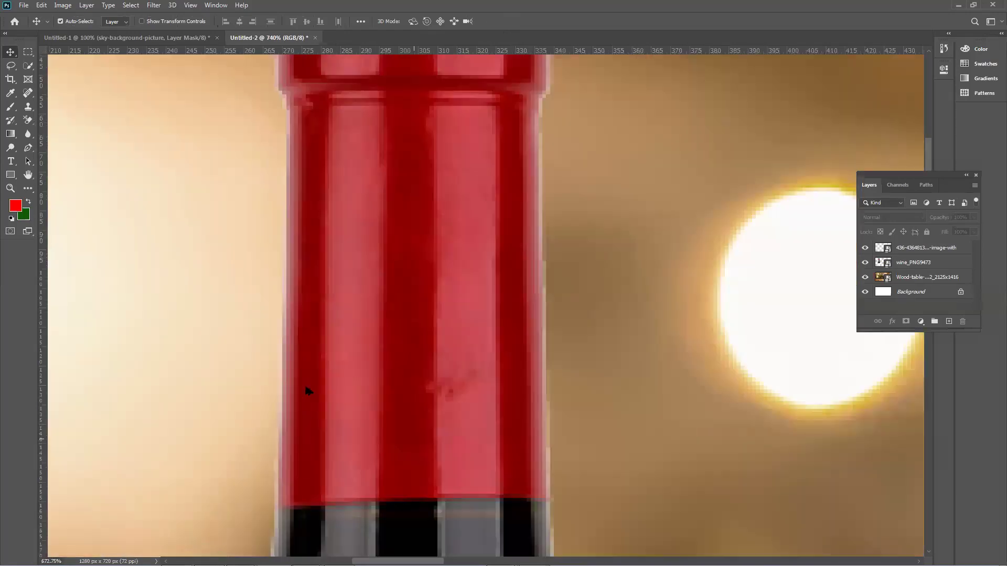
scroll(414, 404, "down", 2)
scroll(450, 353, "up", 1)
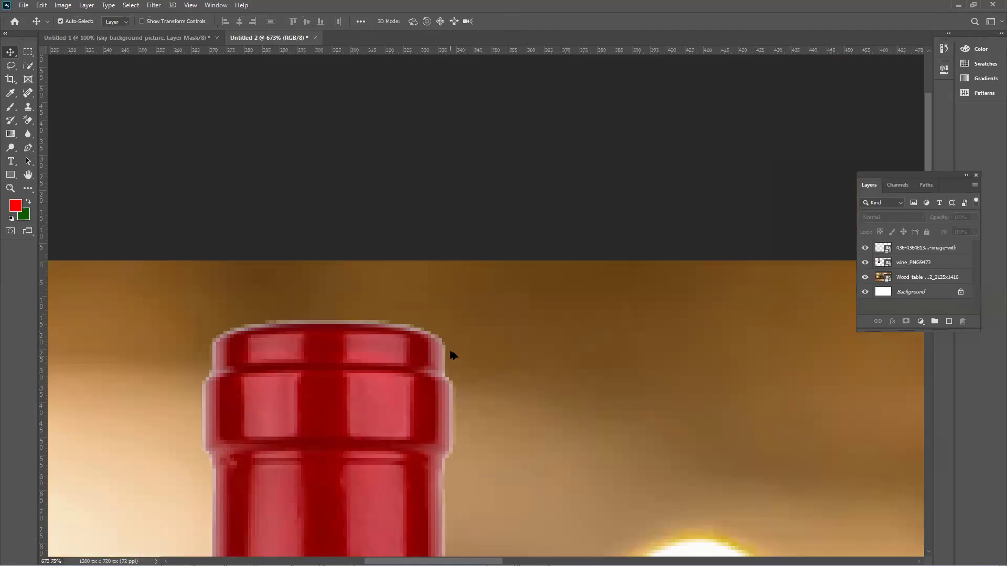
scroll(450, 354, "down", 1)
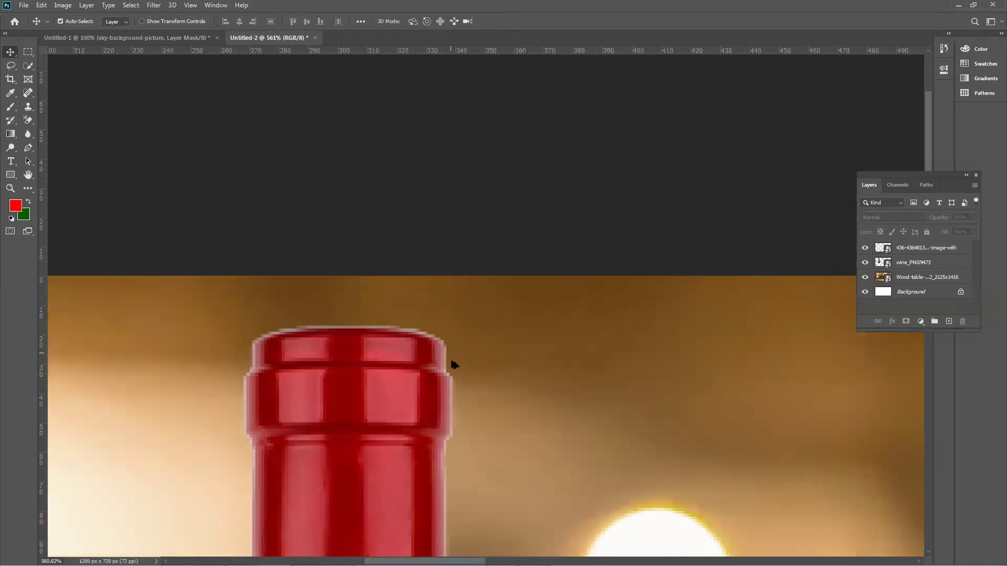
scroll(449, 356, "down", 5)
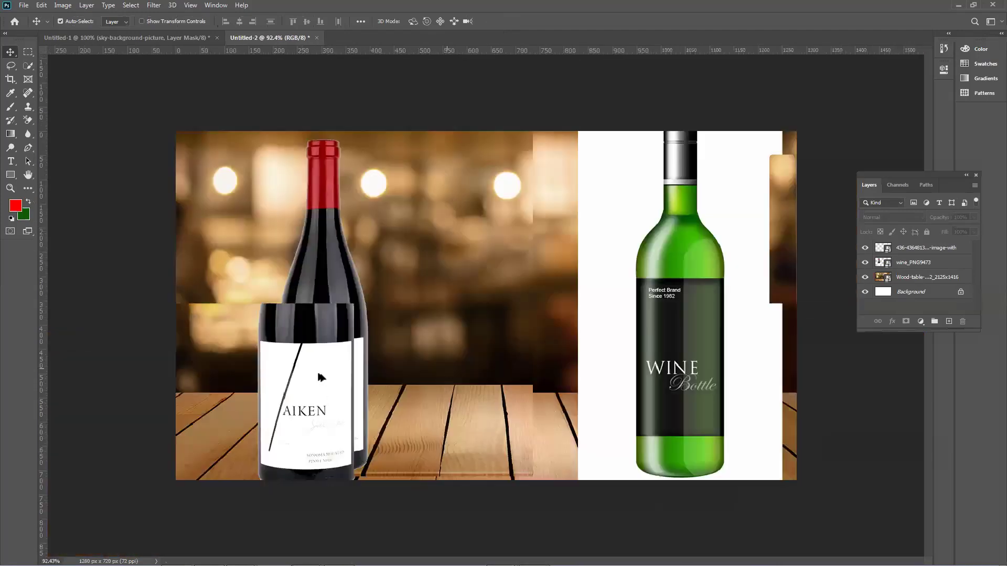
scroll(317, 369, "up", 4)
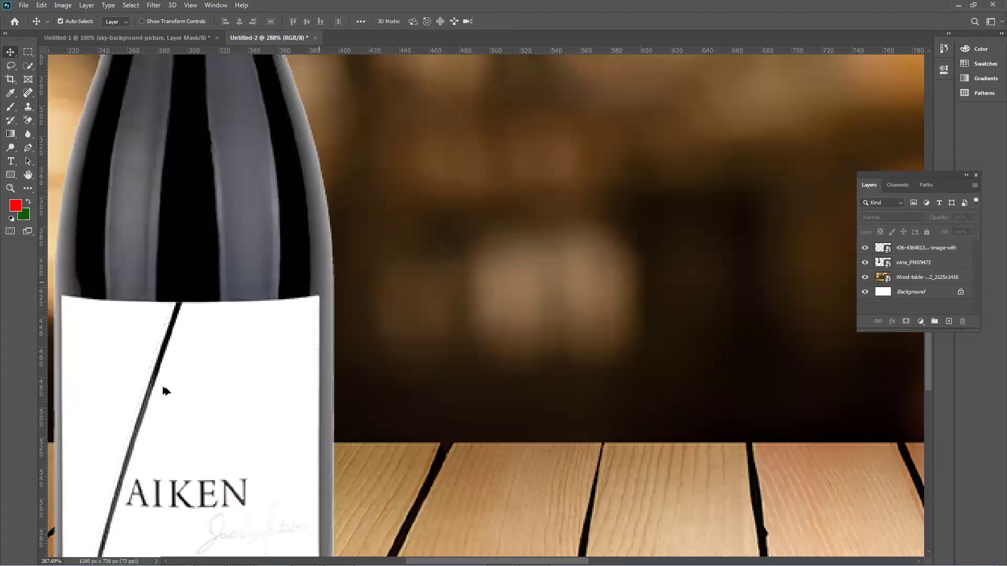
key("ctrl+0")
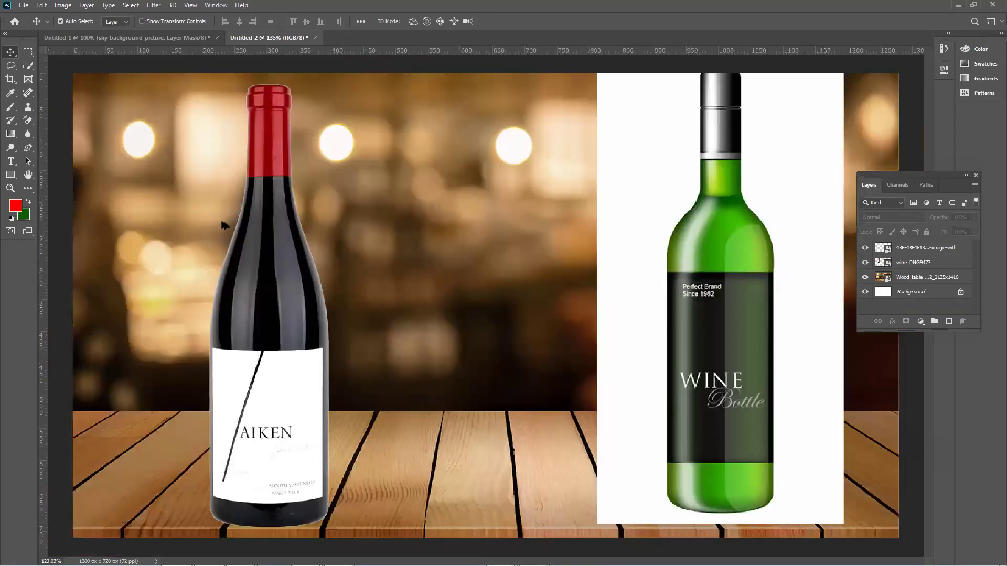
scroll(223, 225, "up", 4)
scroll(223, 225, "up", 4)
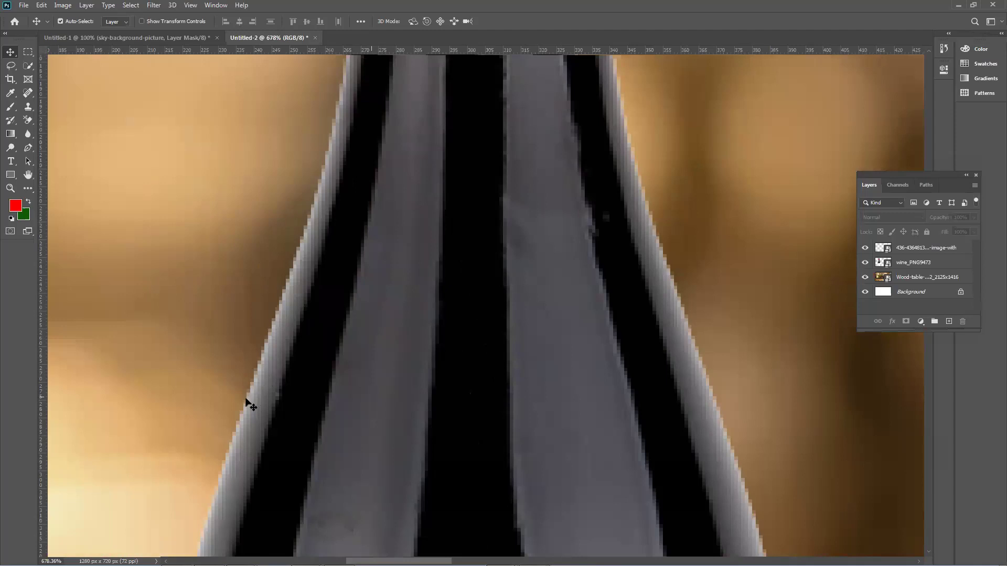
scroll(246, 394, "down", 6)
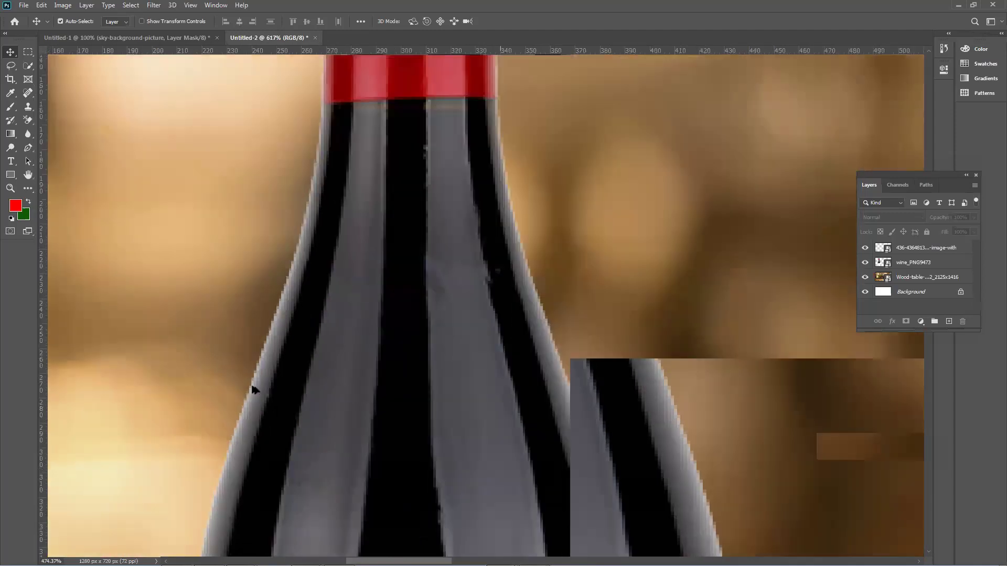
scroll(239, 383, "down", 2)
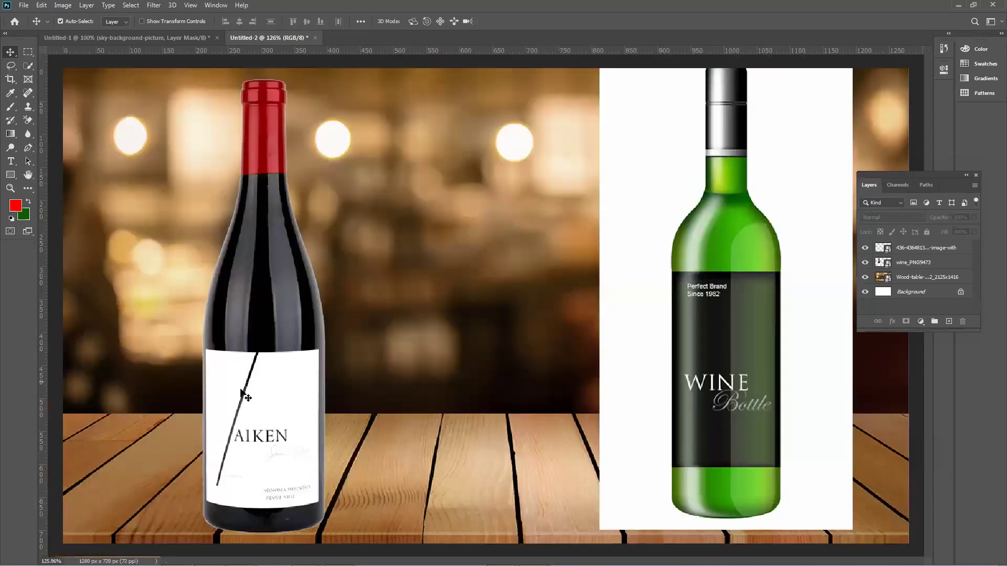
Move the AIKEN bottle toward the middle of the table and examine its edge up close against the dark background.
left_click_drag(274, 385, 274, 352)
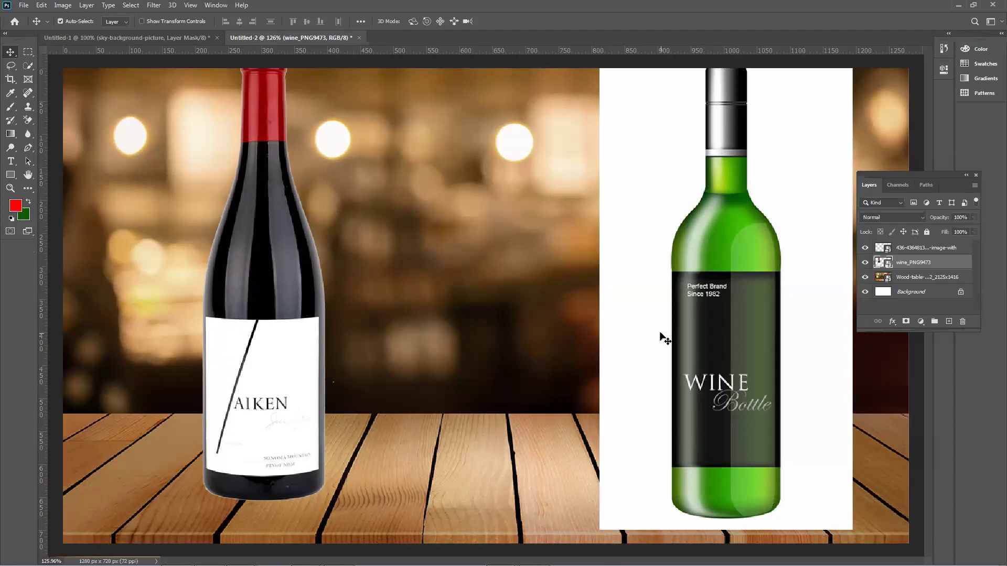
left_click_drag(288, 358, 421, 339)
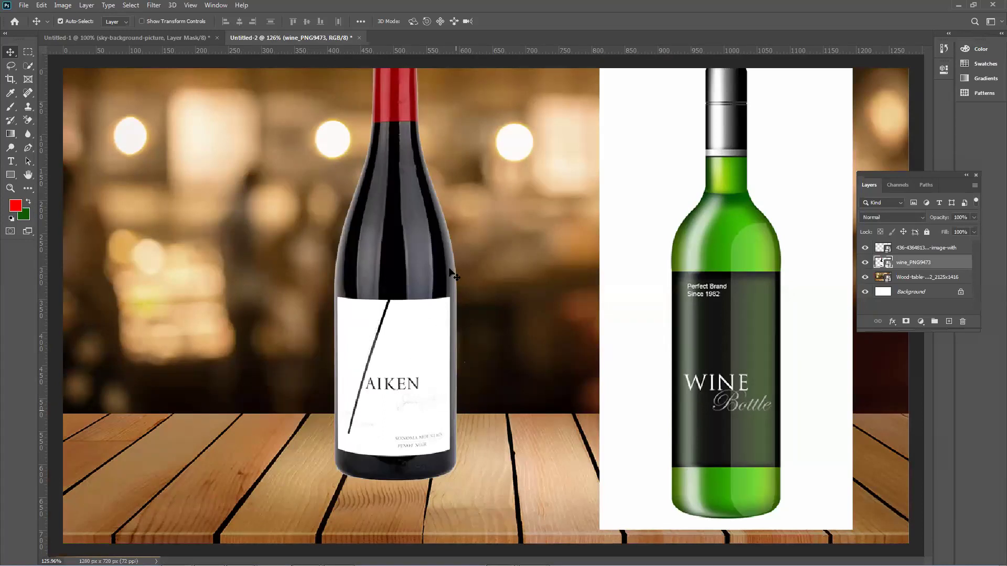
left_click_drag(453, 275, 480, 290)
scroll(481, 266, "up", 3)
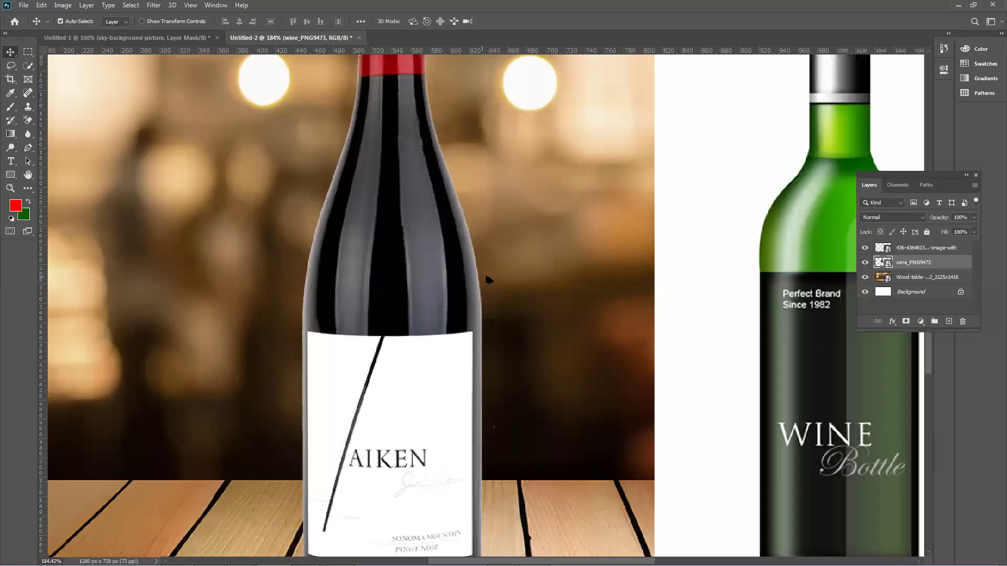
scroll(469, 271, "up", 5)
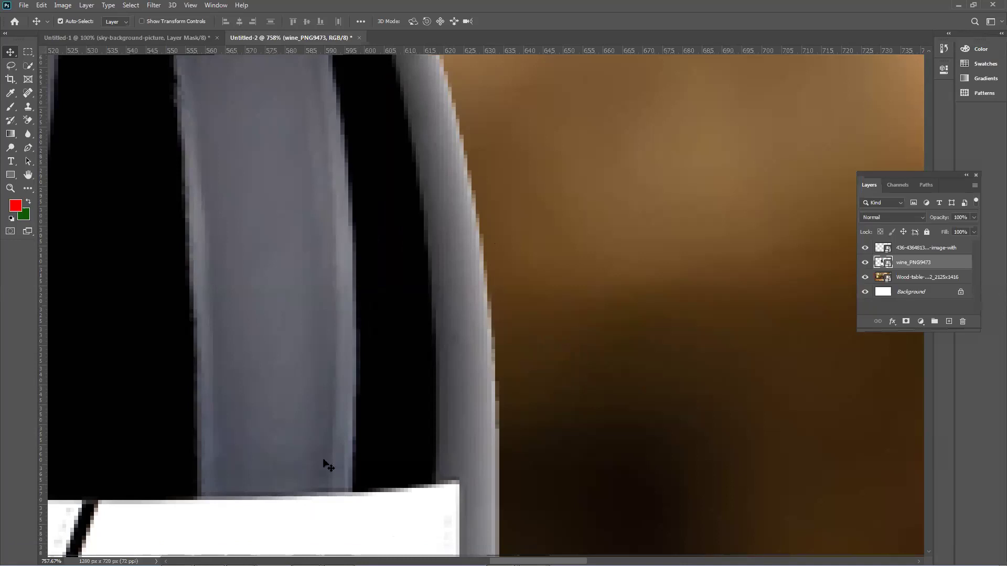
scroll(379, 383, "down", 2)
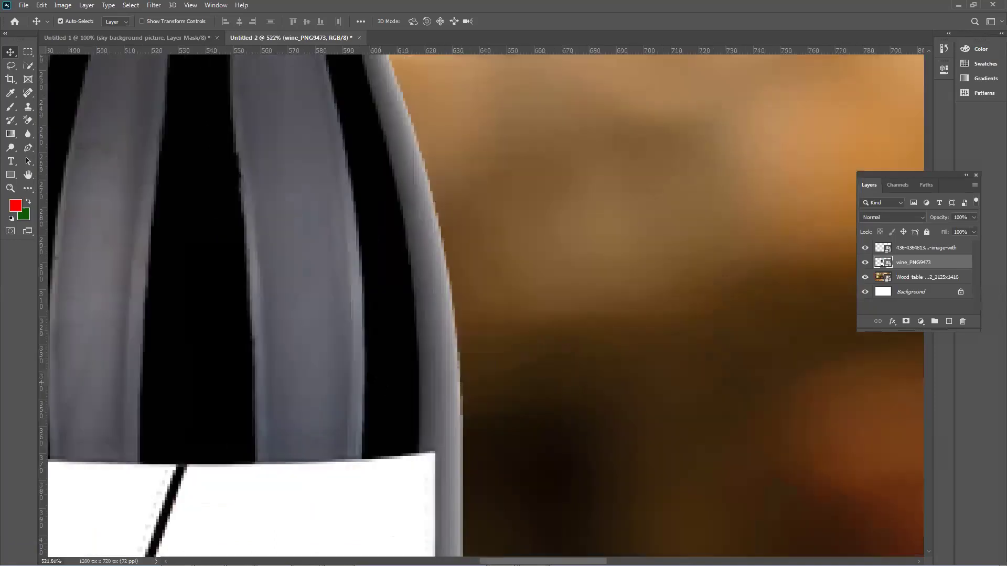
key("ctrl+0")
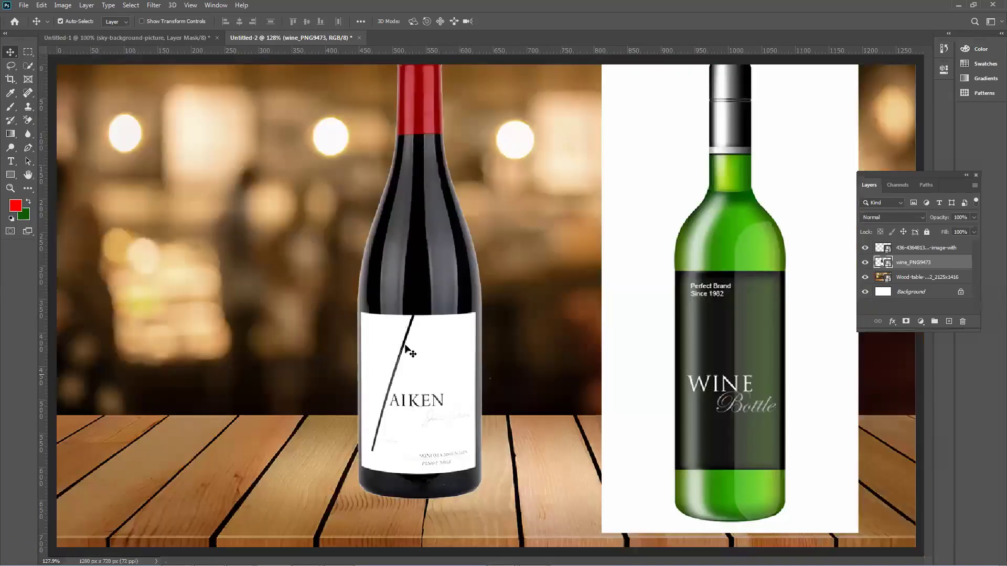
scroll(461, 366, "down", 2)
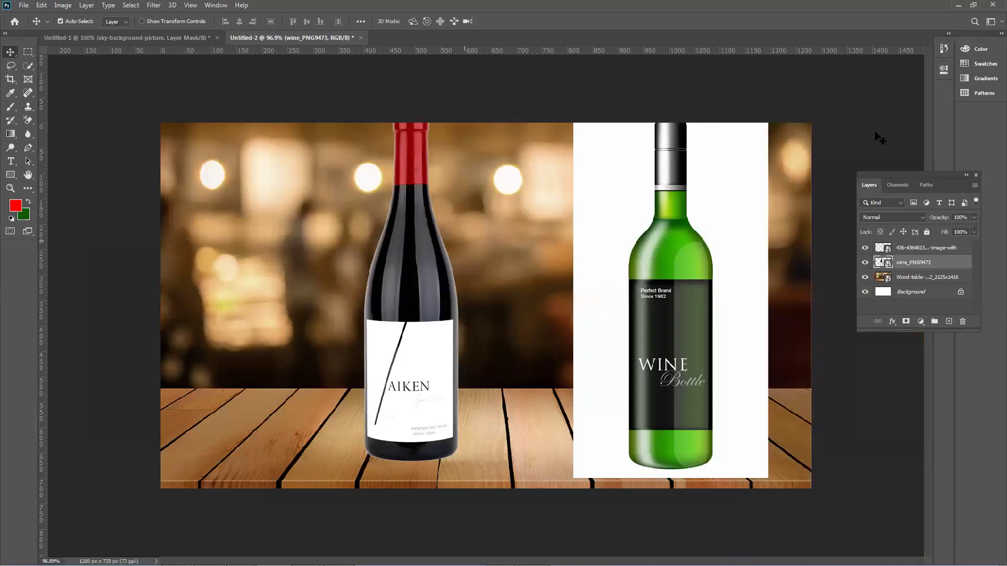
Rasterize the wine_PNG9473 layer and move the AIKEN bottle down so its whole red cap lies inside the canvas.
right_click(917, 265)
left_click(851, 306)
left_click_drag(430, 305, 437, 321)
left_click_drag(442, 321, 434, 321)
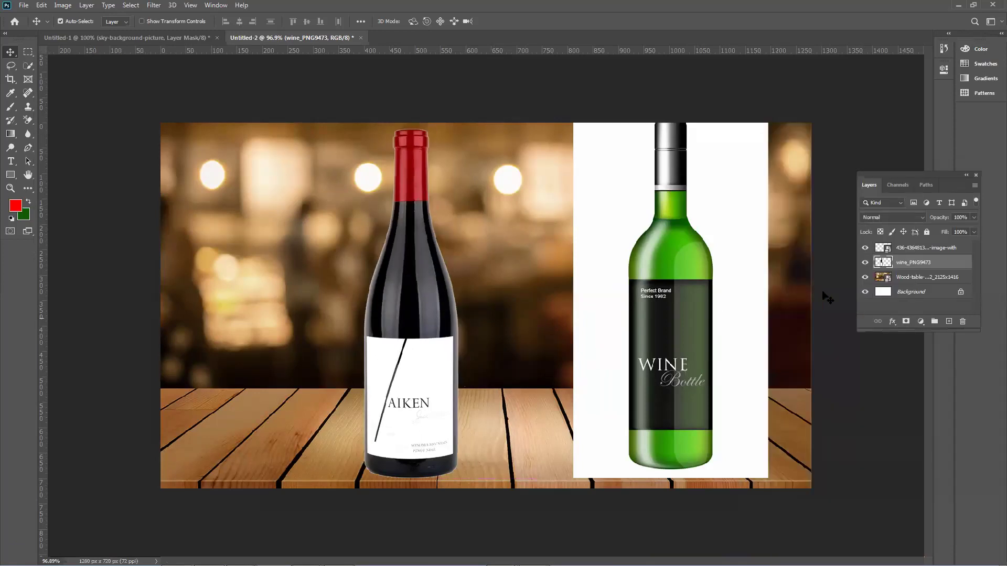
Load the AIKEN bottle's outline as a selection from the wine_PNG9473 layer and invert it.
left_click(879, 265, "ctrl")
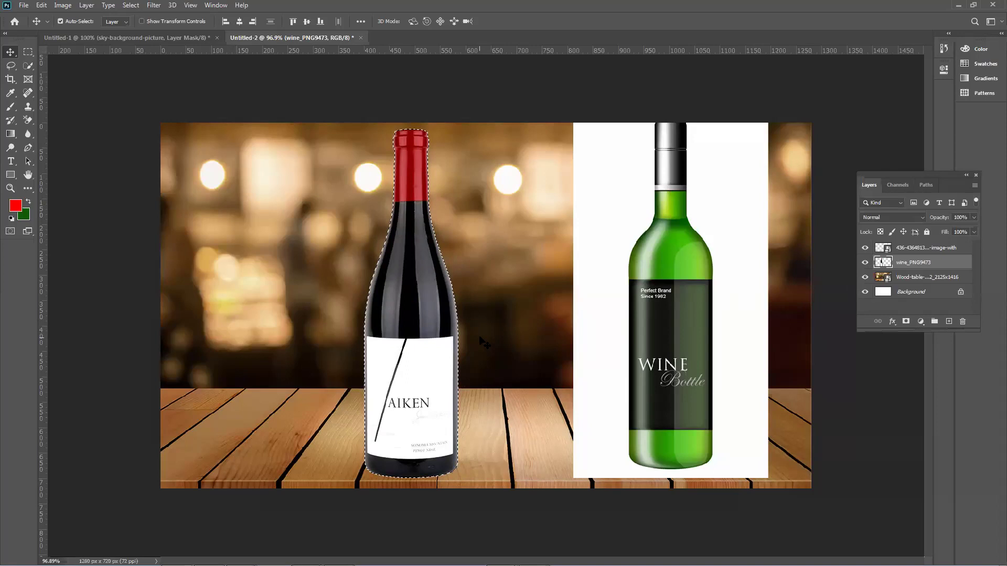
key("ctrl")
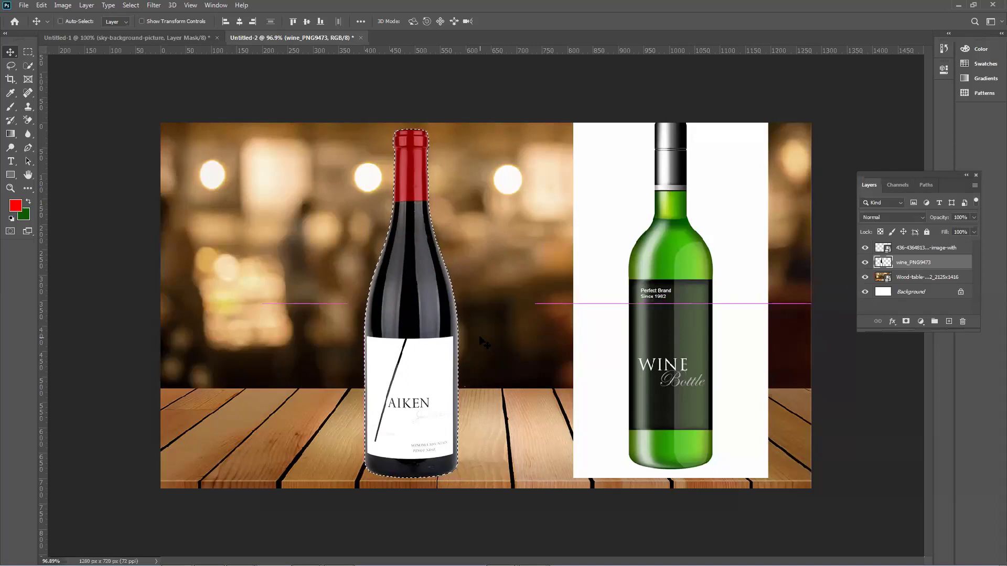
key("ctrl+shift+i")
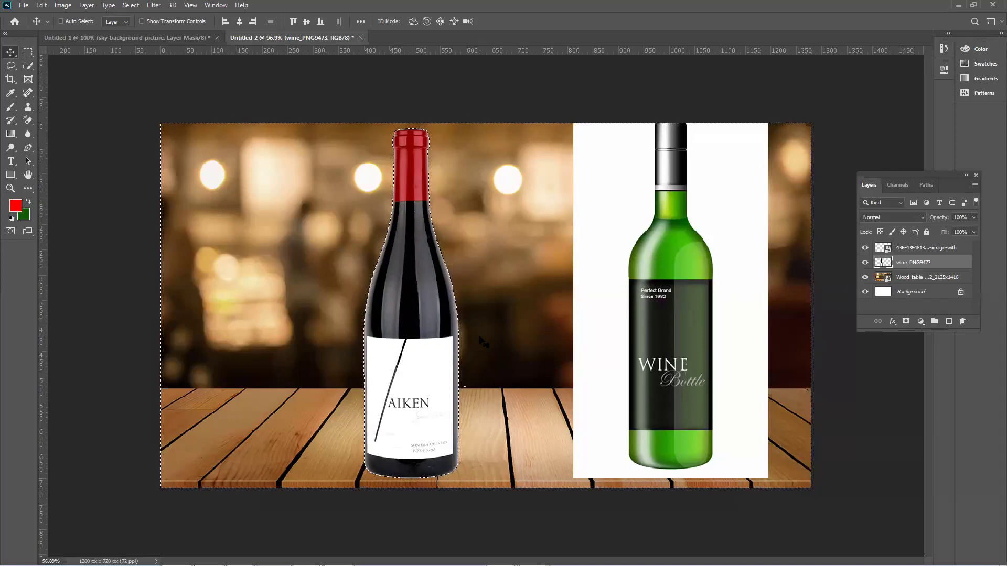
key("ctrl")
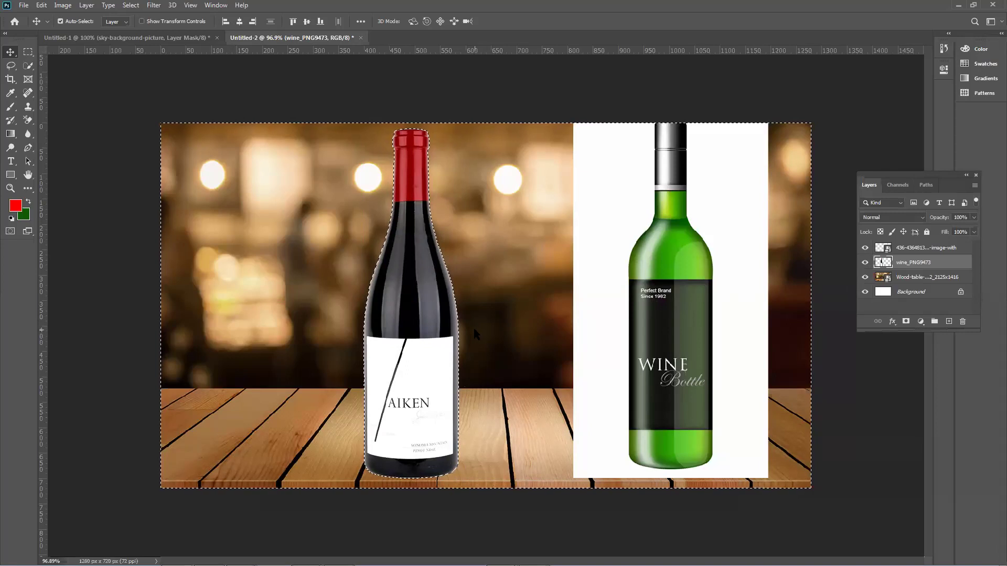
Feather the inverted selection by 3 pixels and clear the AIKEN bottle's edge pixels with it.
key("shift+F6")
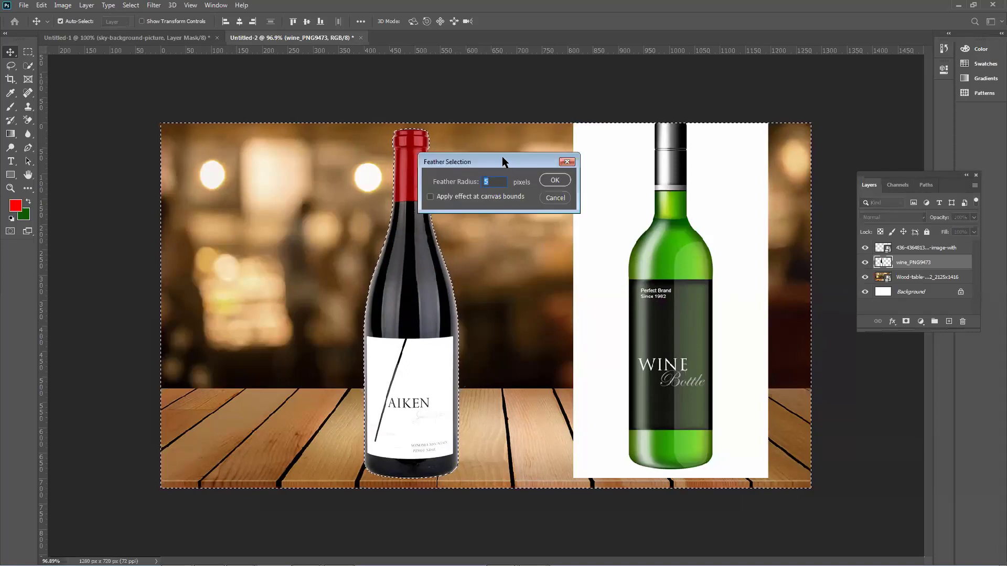
left_click_drag(502, 158, 531, 268)
left_click(522, 293)
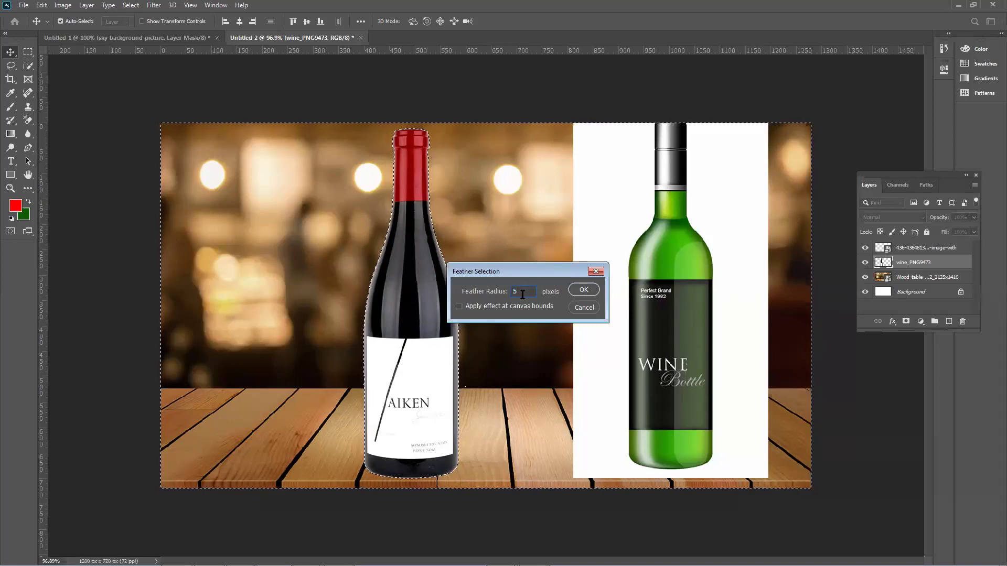
double_click(519, 293)
type("3")
double_click(525, 294)
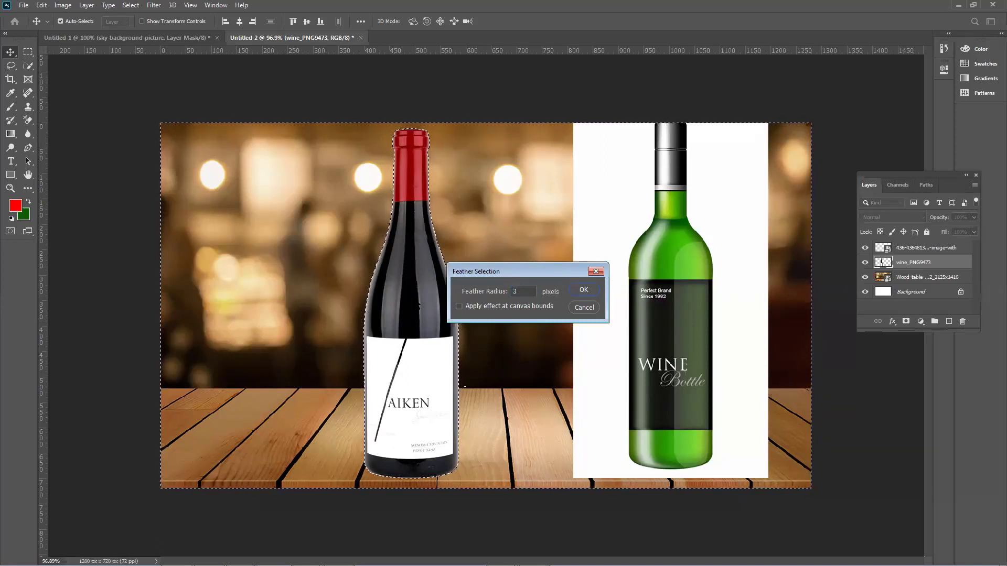
left_click(582, 291)
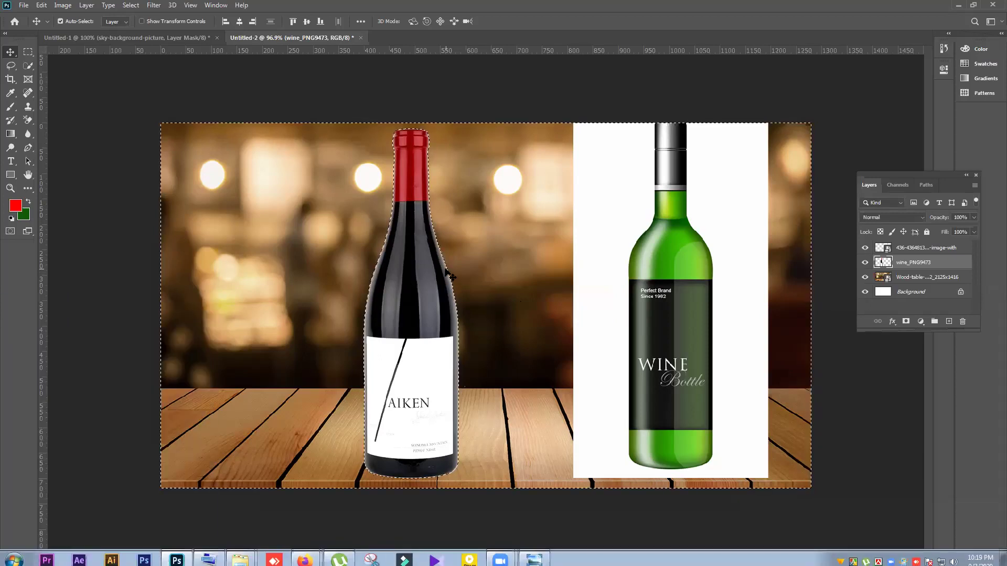
Check the AIKEN bottle's cleared edge up close, drop the selection, and move the bottle left.
scroll(449, 277, "up", 3)
scroll(445, 269, "up", 1)
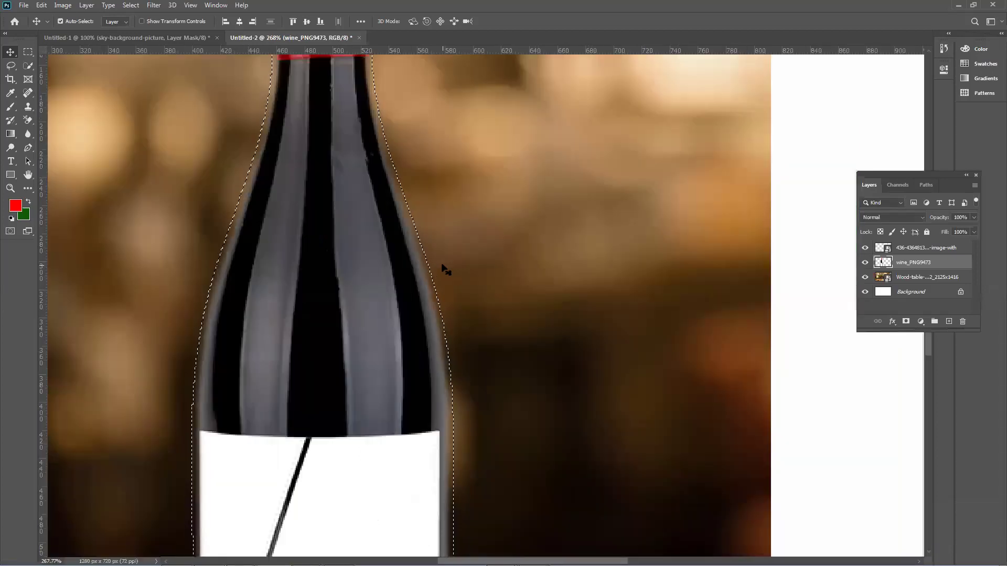
scroll(444, 271, "down", 6)
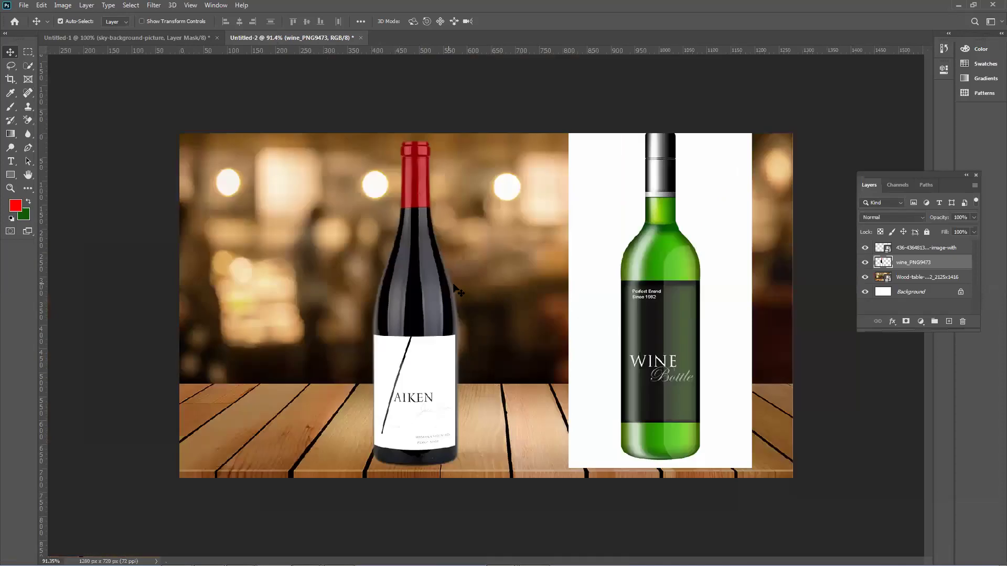
left_click_drag(426, 253, 365, 250)
left_click(392, 114)
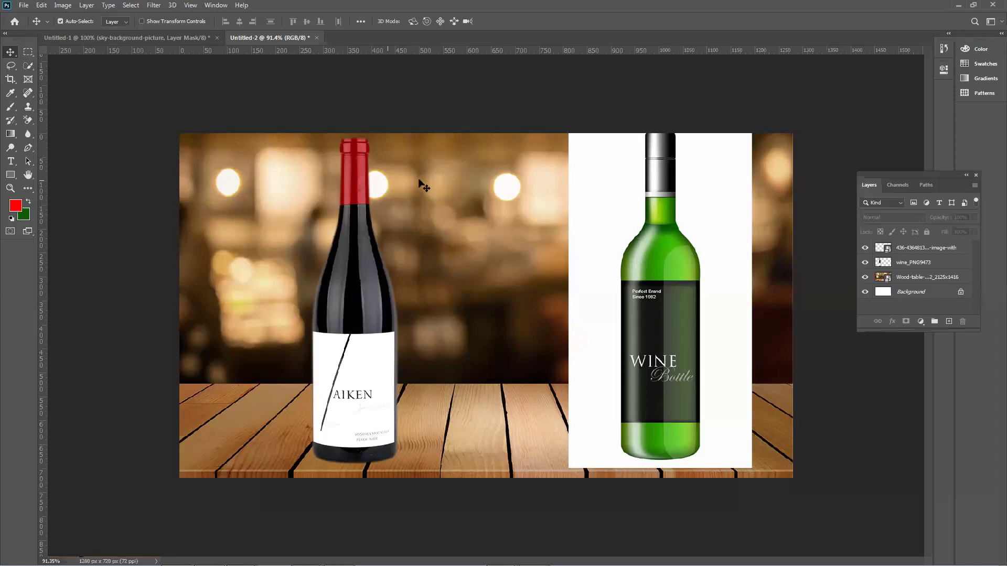
Undo the bottle's move and edge clearing, deselect, and move the AIKEN bottle about 86 px left and 33 px up.
key("ctrl+z")
key("ctrl+z")
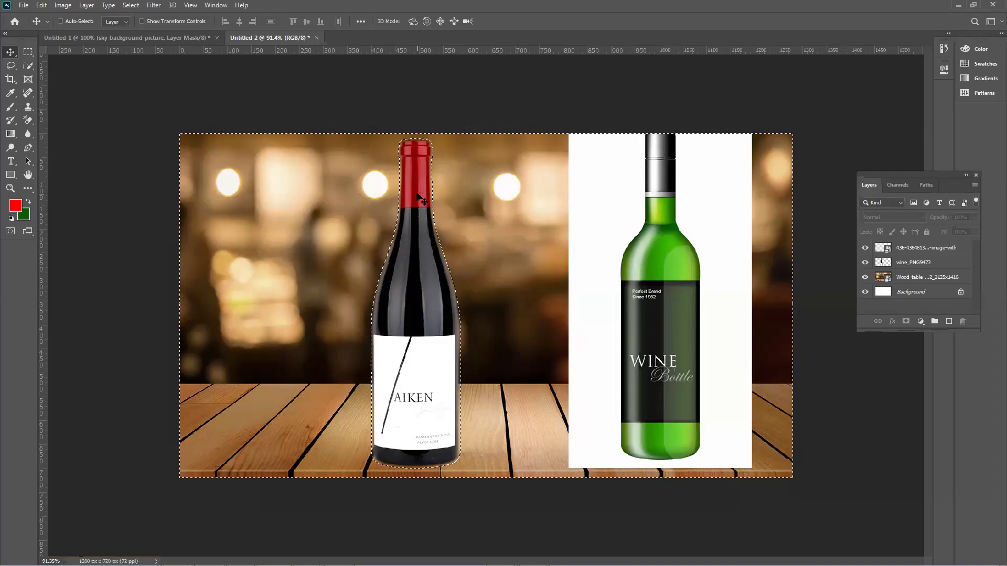
key("ctrl+d")
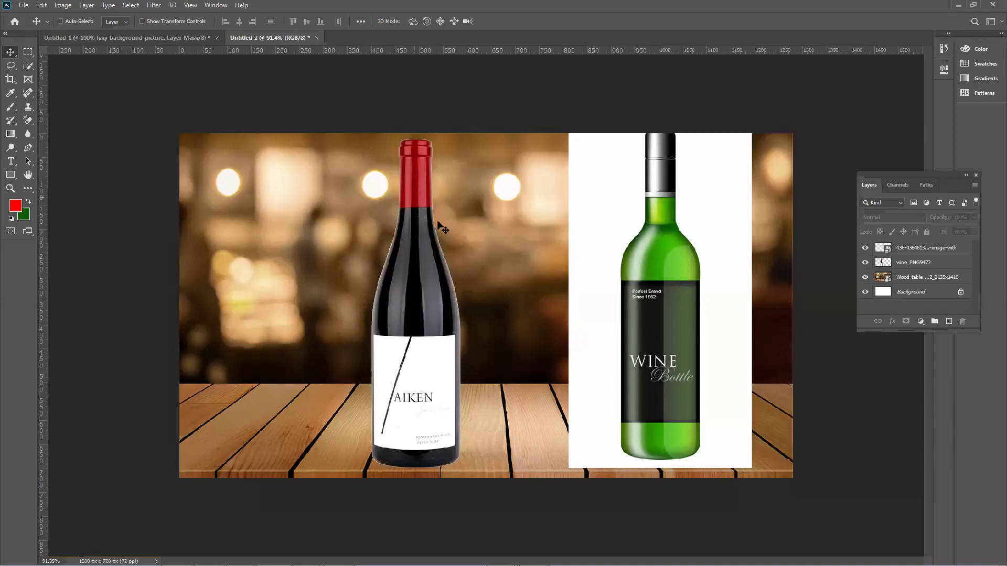
left_click_drag(399, 383, 358, 368)
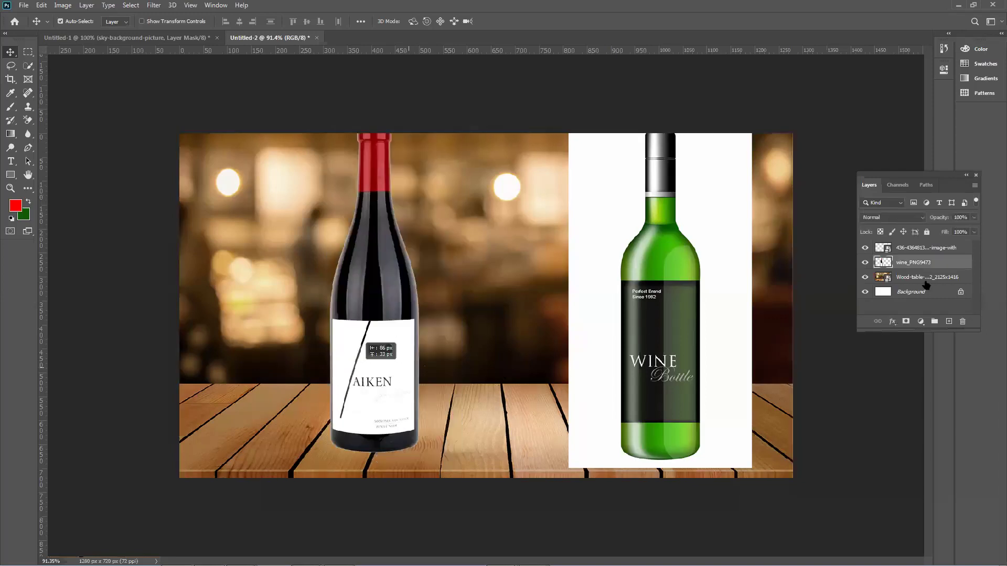
Load the AIKEN bottle's outline as a selection from the wine_PNG9473 layer and move the bottle slightly right and down onto the table.
left_click(878, 262, "ctrl")
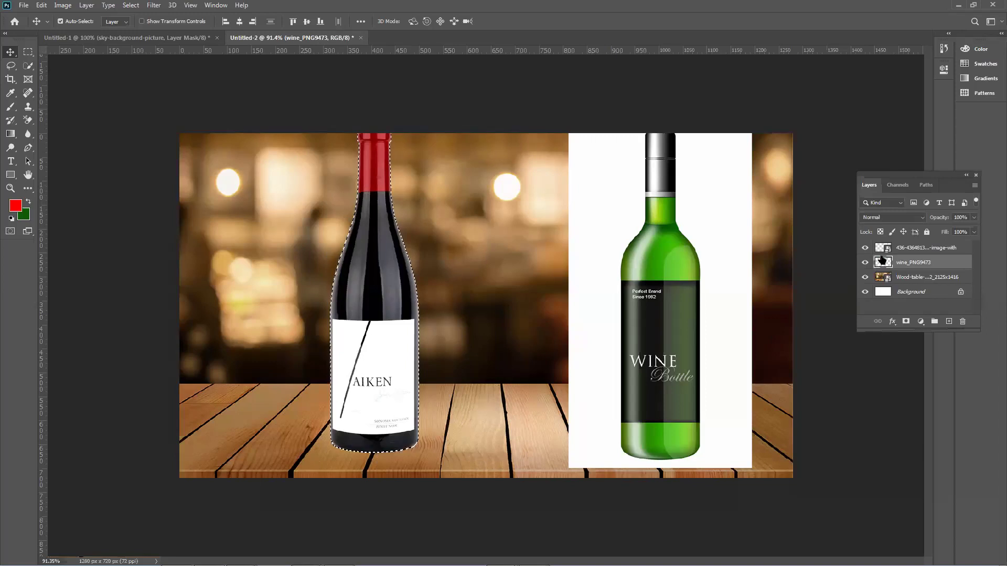
left_click_drag(397, 326, 414, 342)
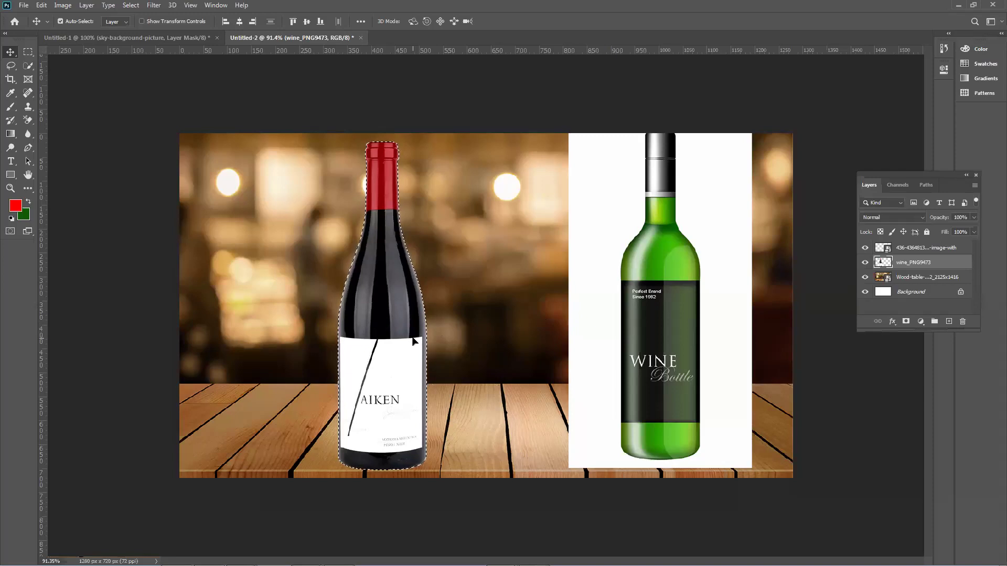
left_click_drag(414, 342, 414, 342)
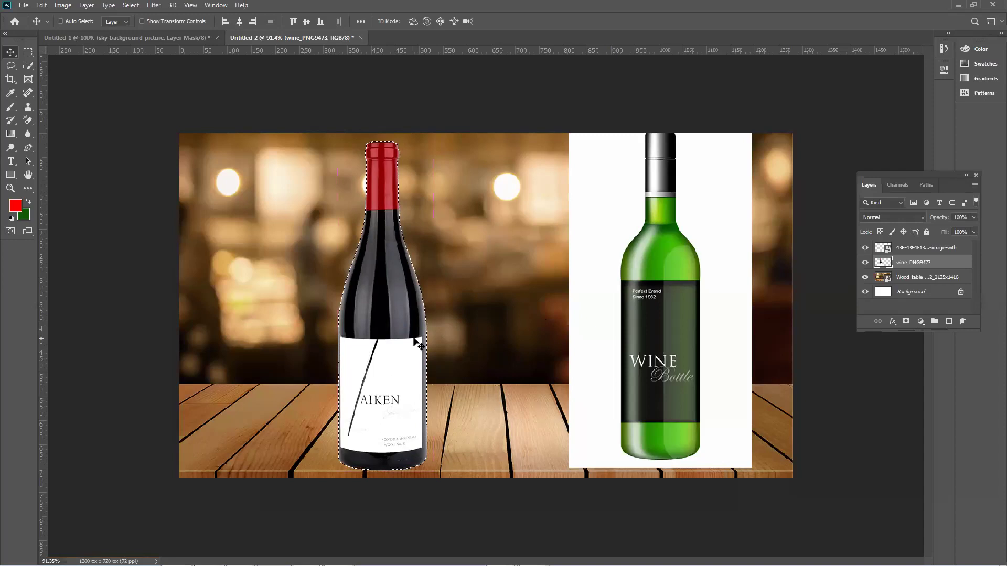
Invert the selection so that everything outside the AIKEN bottle is selected.
key("ctrl+shift+i")
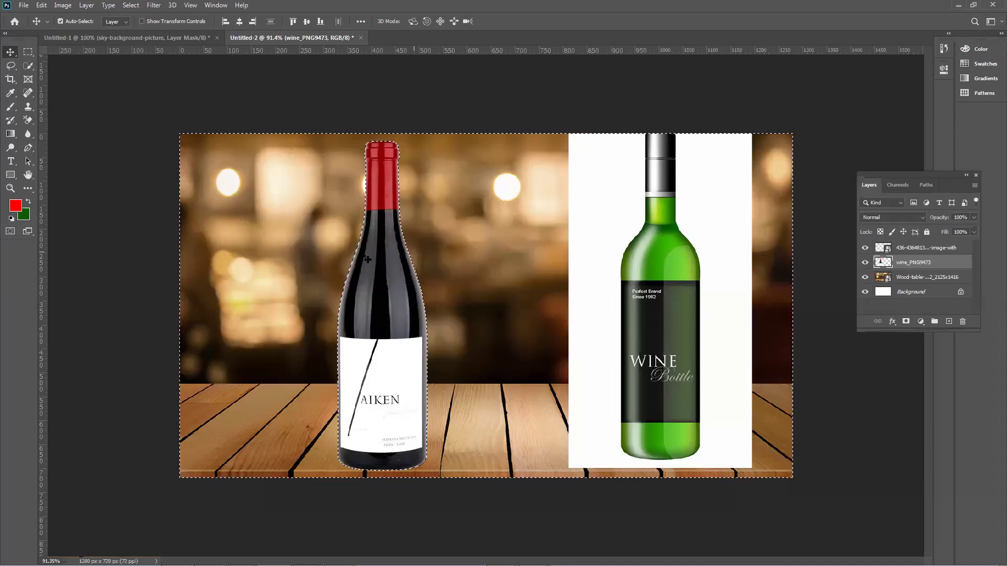
left_click(131, 5)
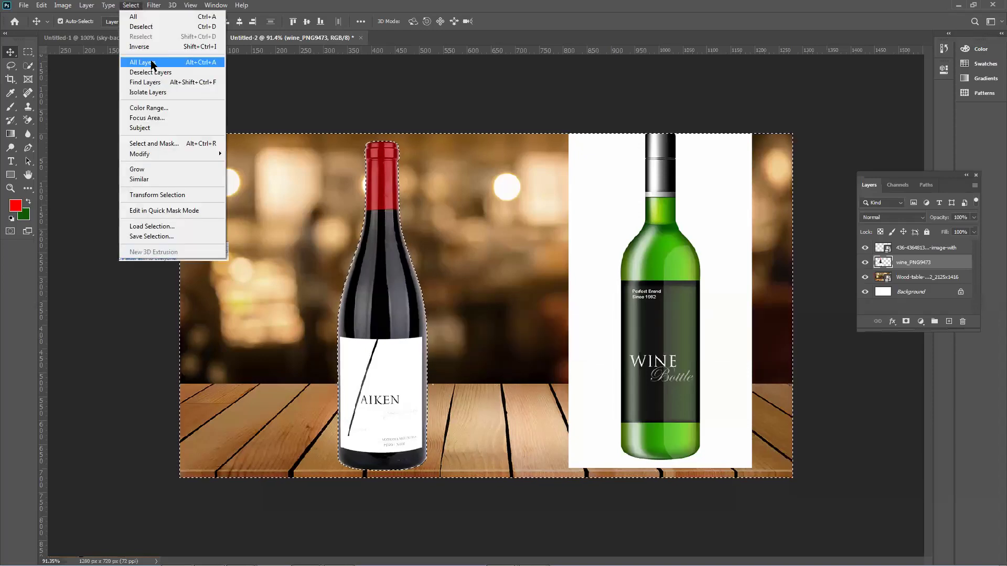
left_click(178, 48)
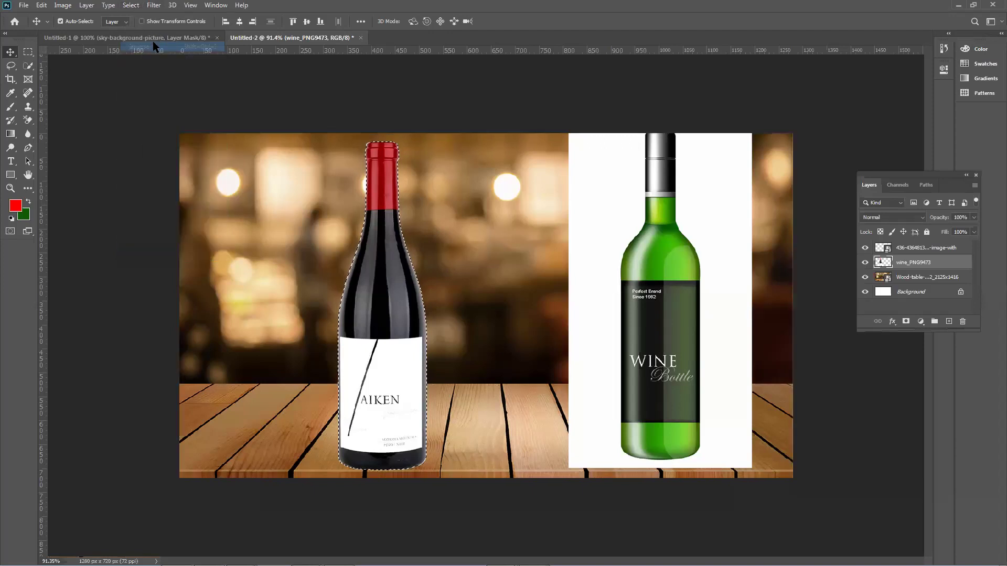
key("alt+s")
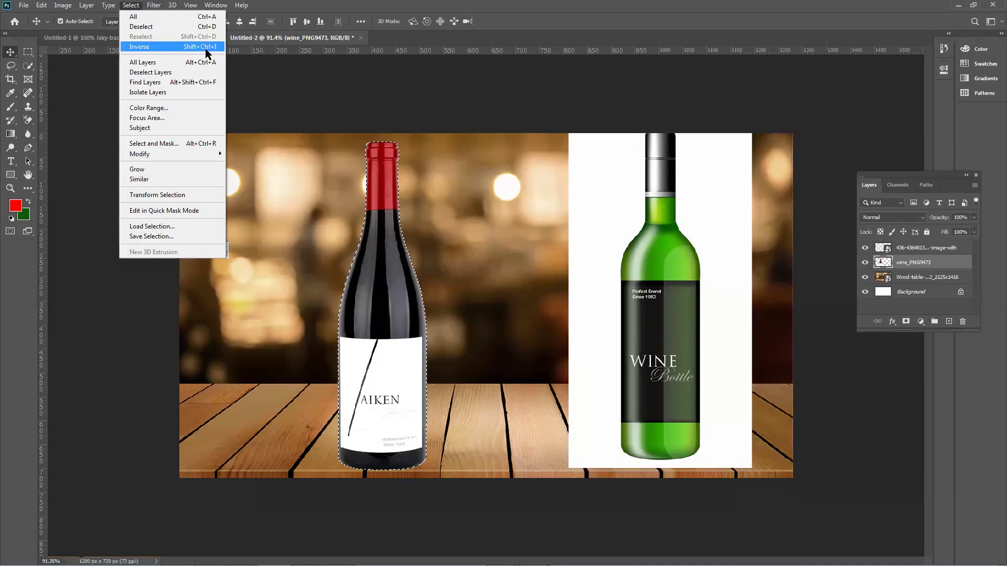
left_click(159, 46)
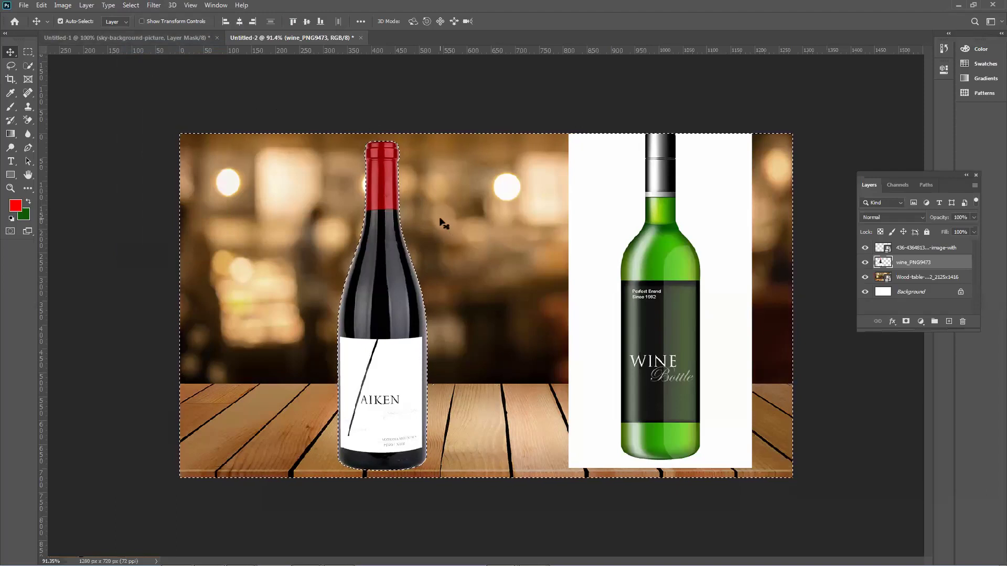
Feather the inverted selection by 2 pixels and inspect the AIKEN bottle's edge up close.
key("shift+F6")
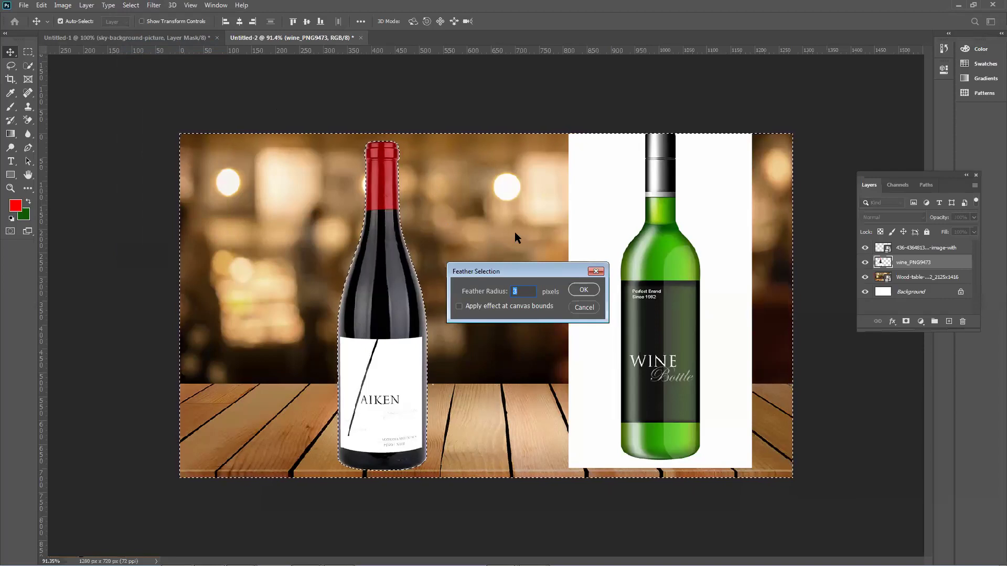
left_click_drag(514, 271, 505, 231)
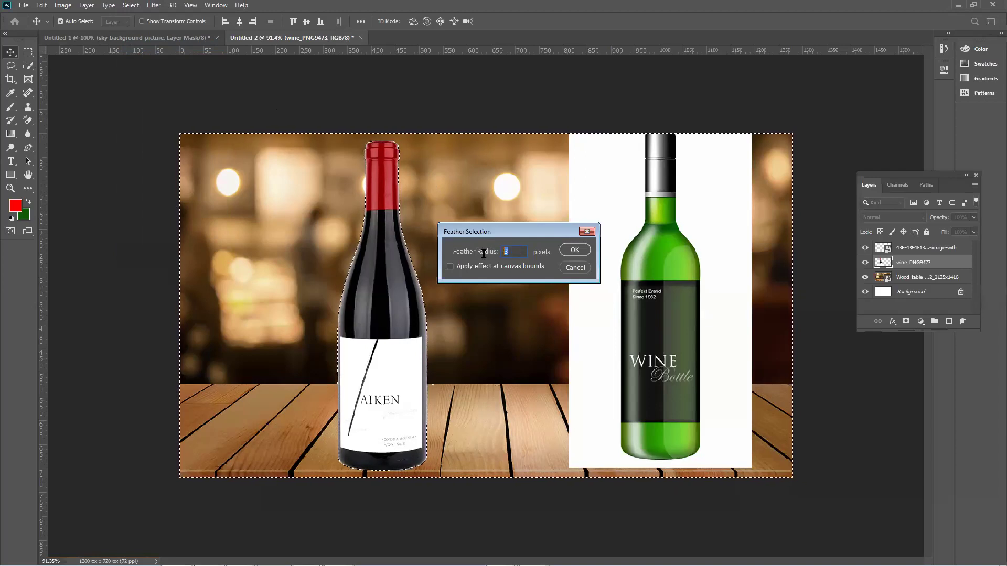
type("2")
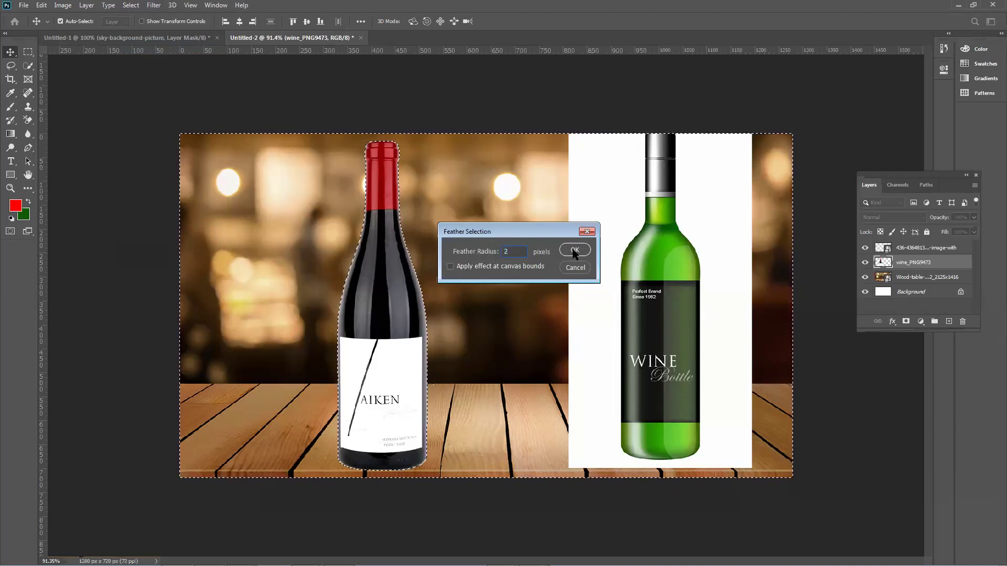
left_click(574, 250)
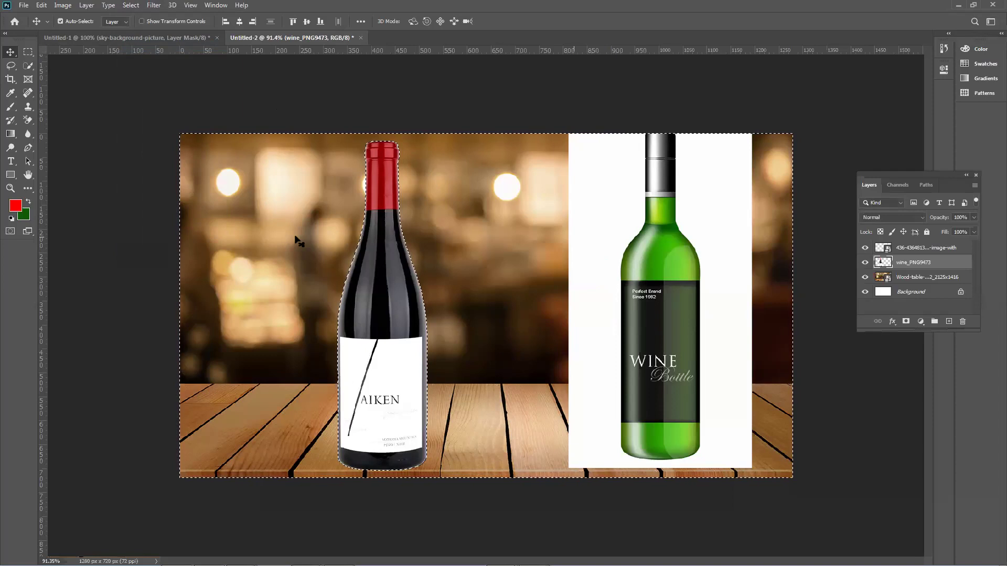
scroll(419, 235, "up", 3)
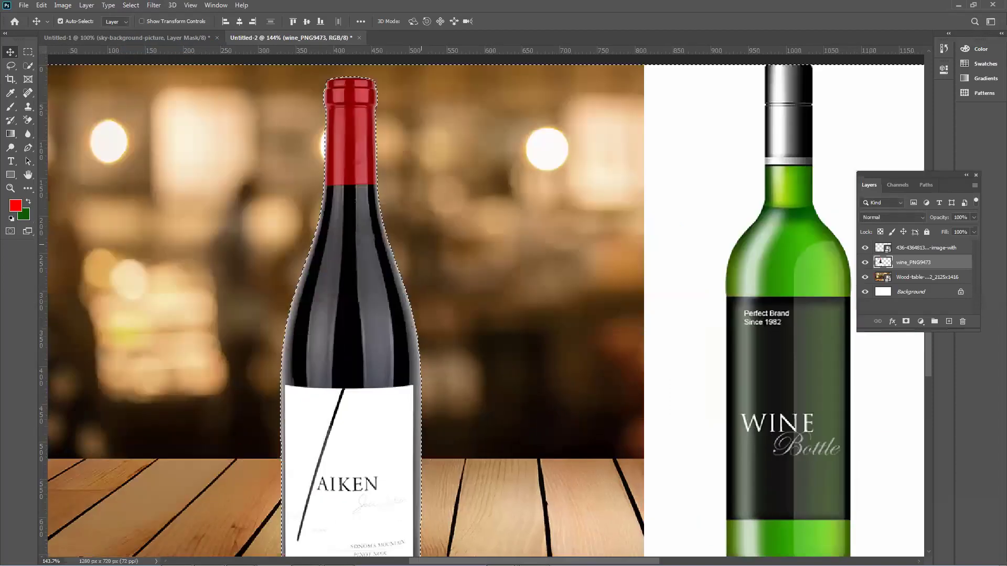
scroll(411, 309, "up", 10)
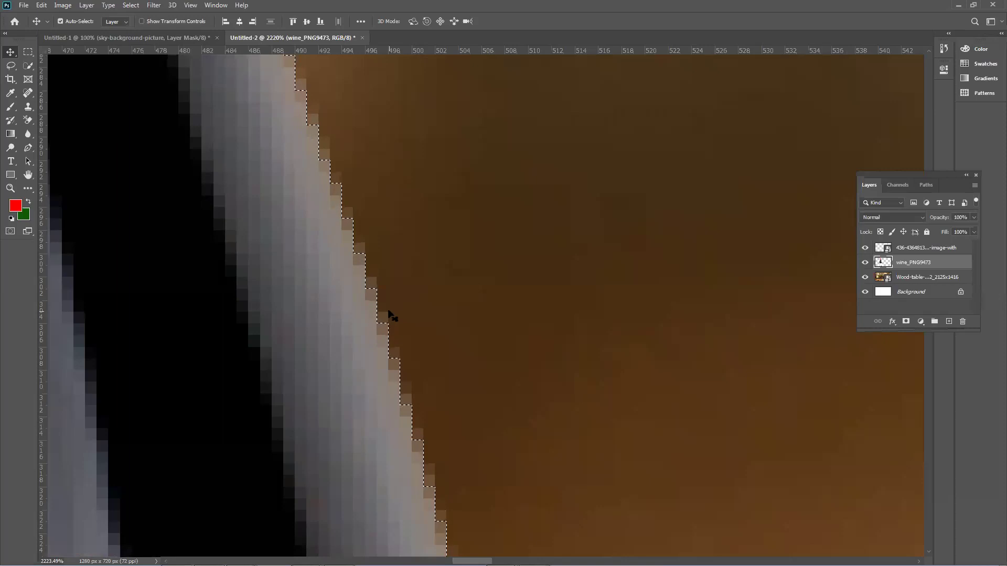
Apply another 2-pixel feather to the inverted selection, clear the AIKEN bottle's edge pixels with it, and deselect.
key("shift+F6")
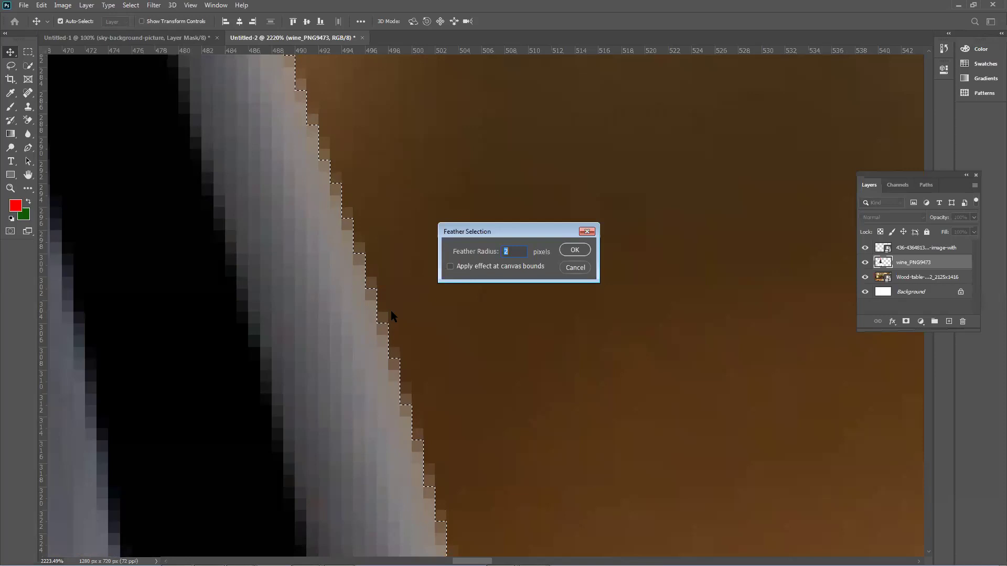
left_click(581, 254)
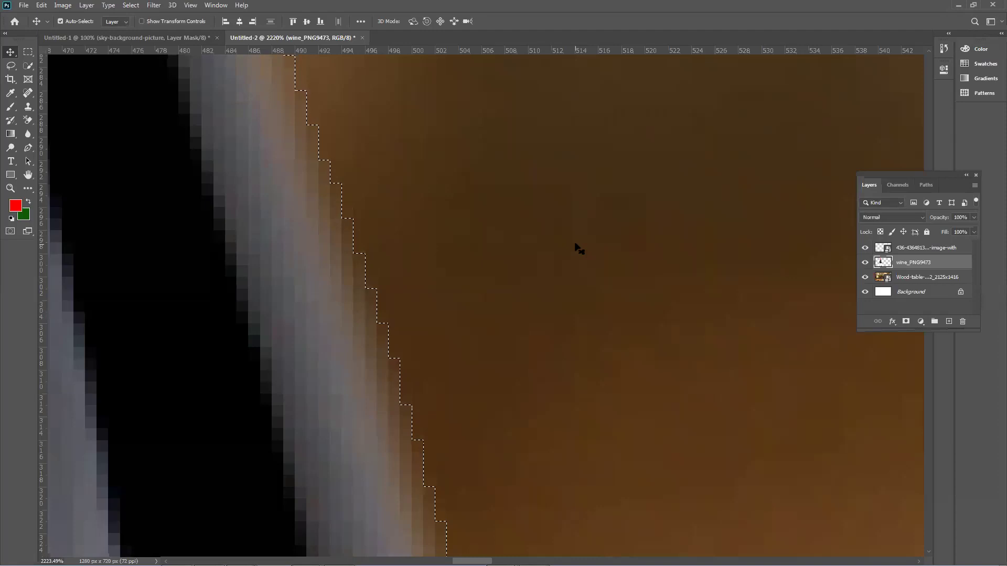
scroll(577, 246, "down", 2)
scroll(570, 254, "down", 5)
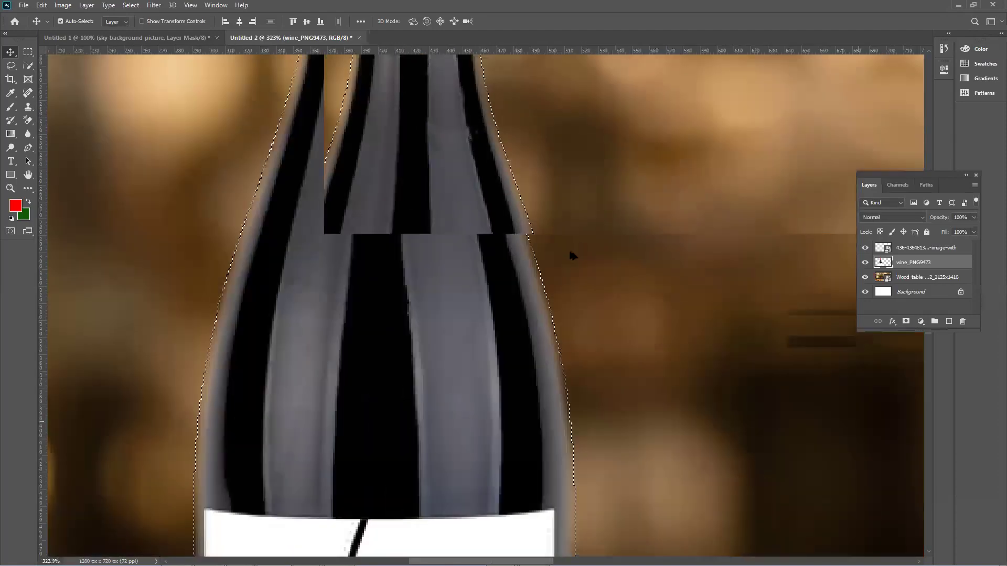
scroll(572, 256, "down", 2)
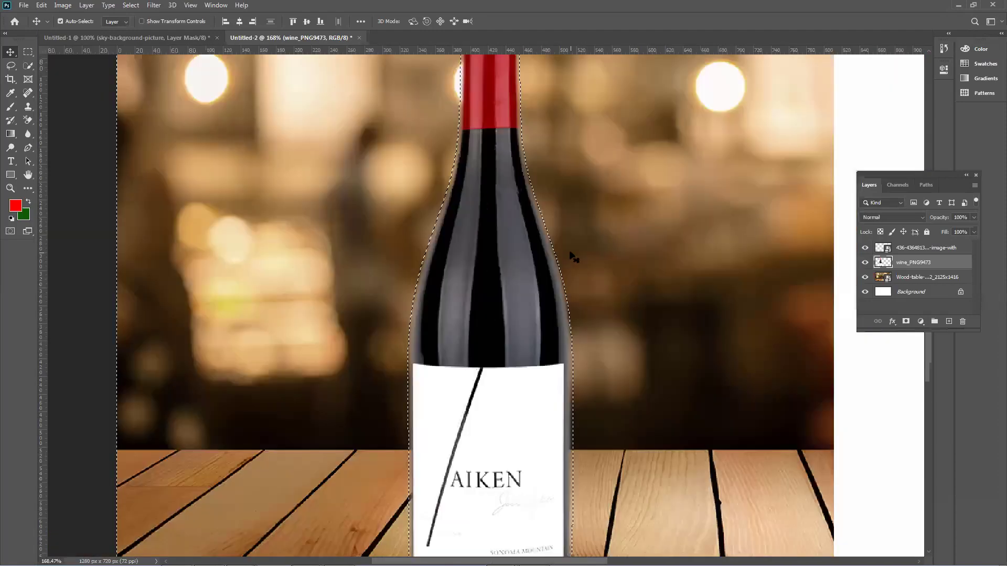
scroll(574, 257, "down", 1)
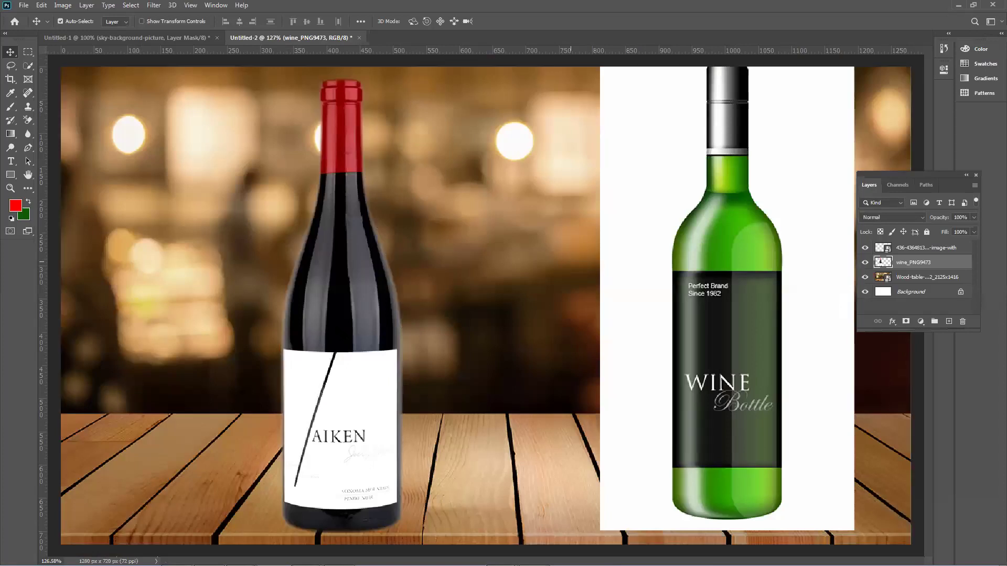
Move the AIKEN bottle right and slightly up over the table, checking how its softened edge blends with the background.
left_click_drag(349, 304, 388, 290)
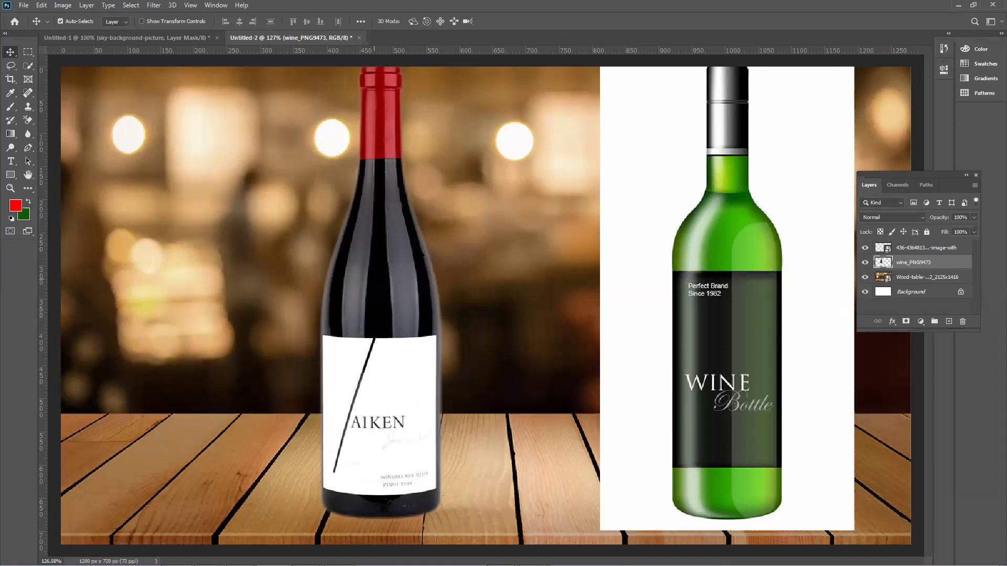
scroll(414, 253, "up", 5)
scroll(419, 252, "down", 5)
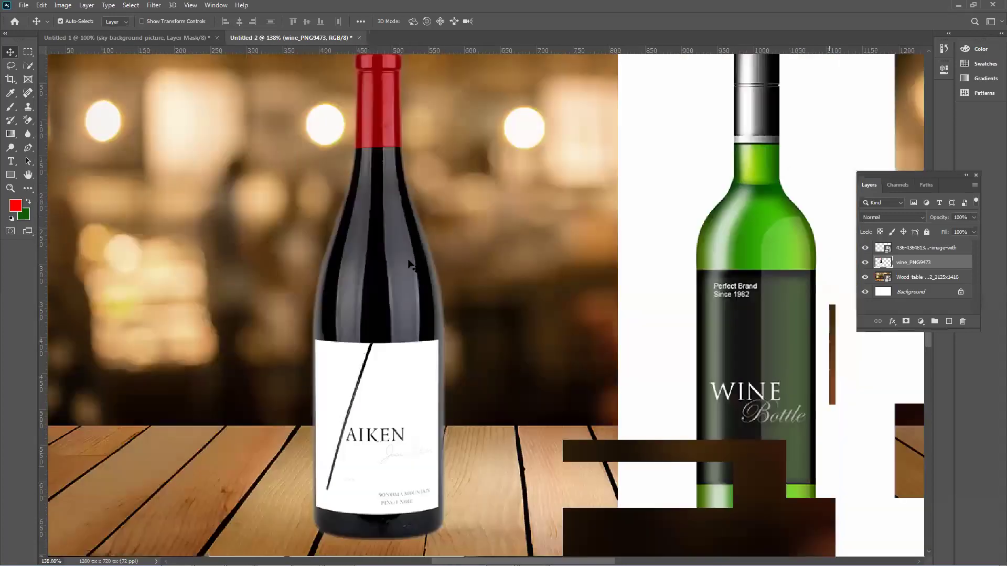
scroll(422, 253, "down", 2)
left_click_drag(423, 256, 423, 261)
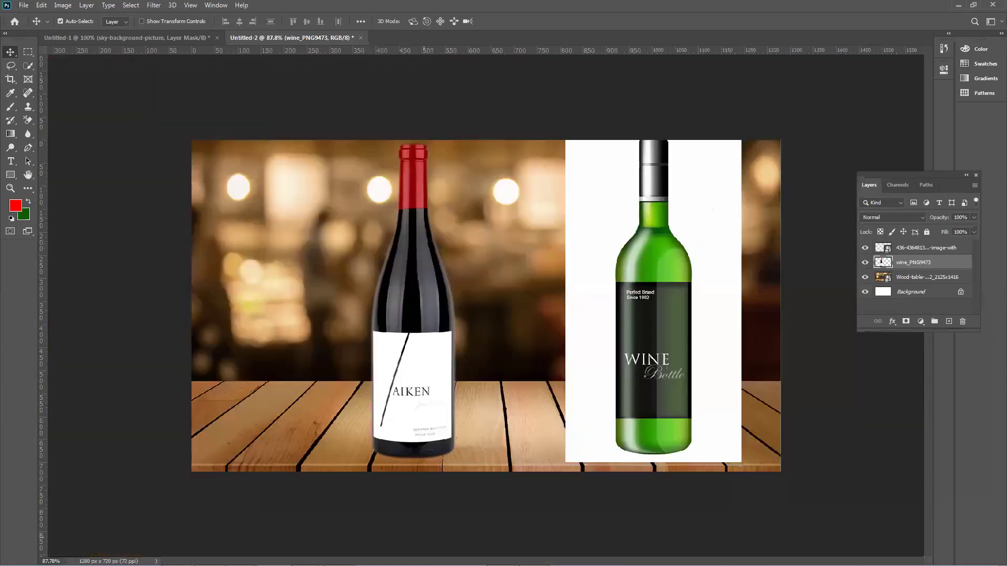
left_click(750, 524)
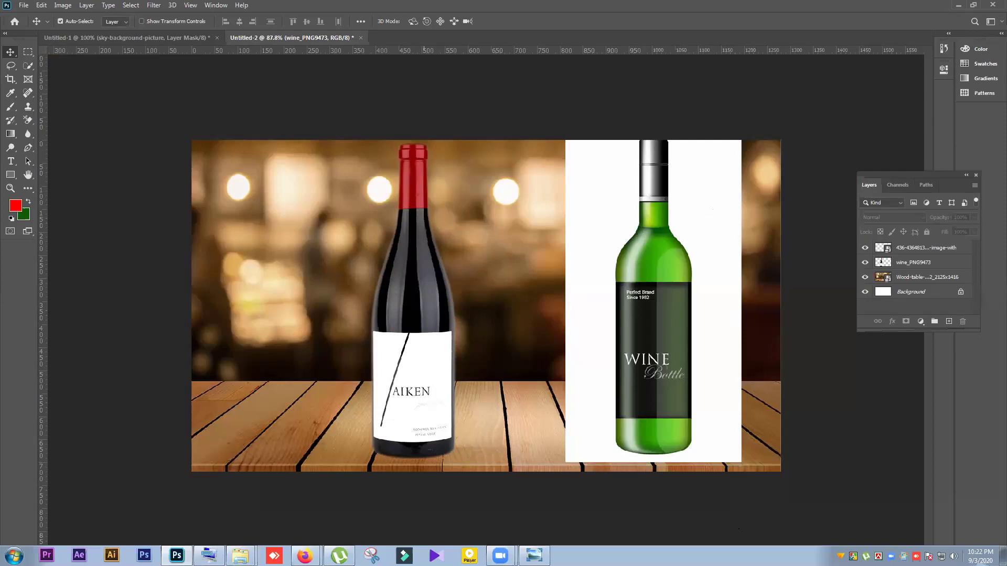
left_click(954, 557)
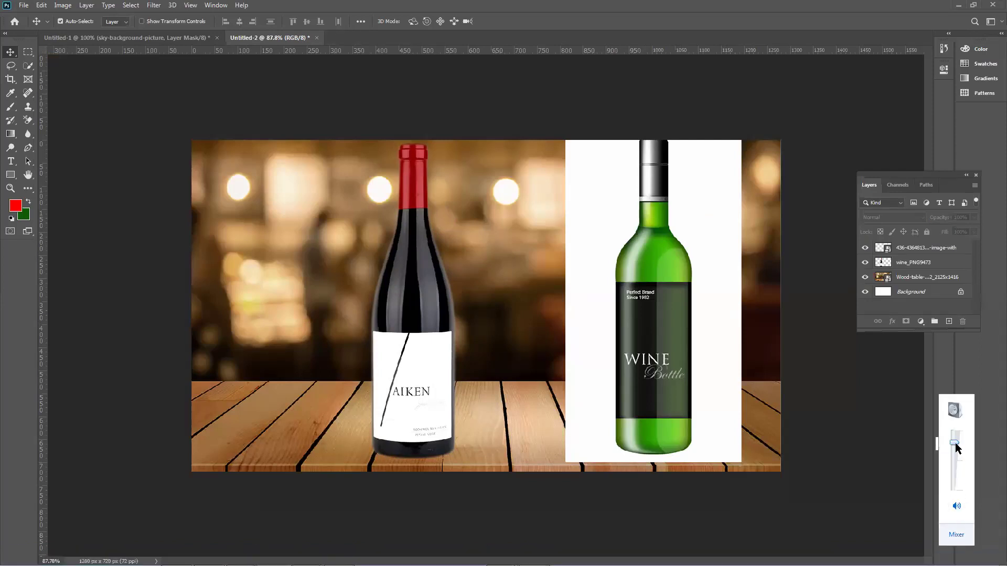
left_click(569, 457)
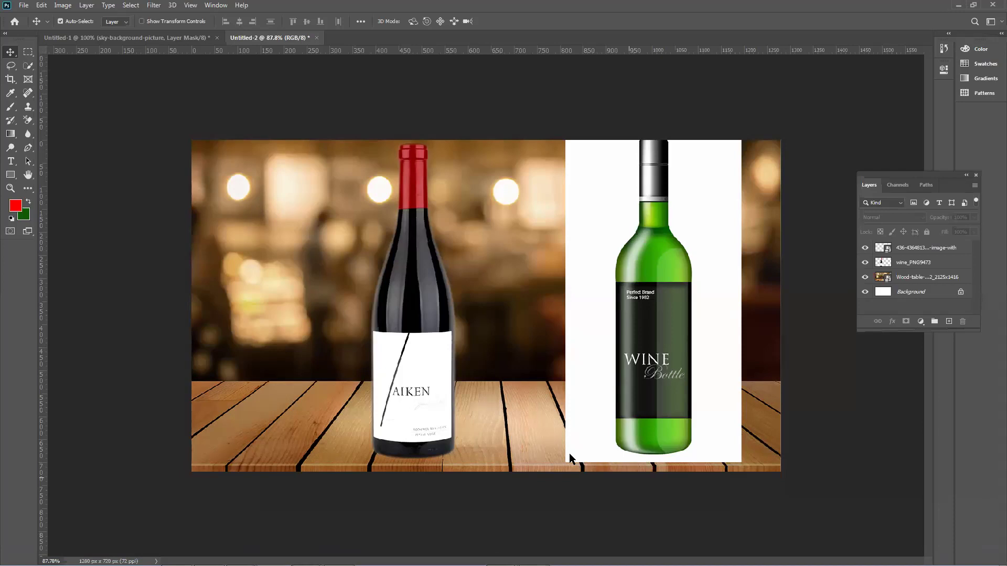
Hide the AIKEN bottle's layer and move the green bottle left and slightly down so that its whole body fits on the canvas.
left_click_drag(638, 322, 589, 326)
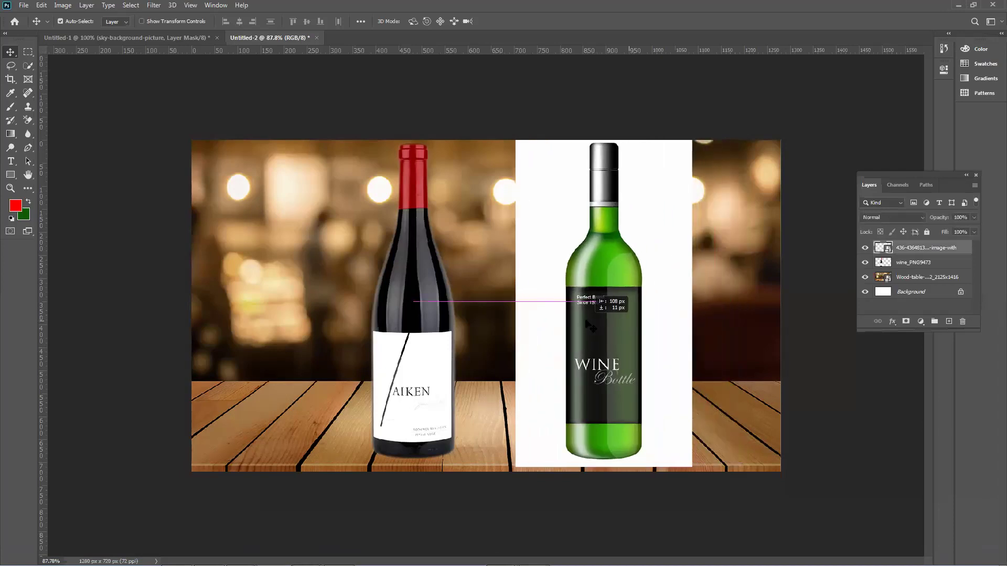
left_click(428, 329)
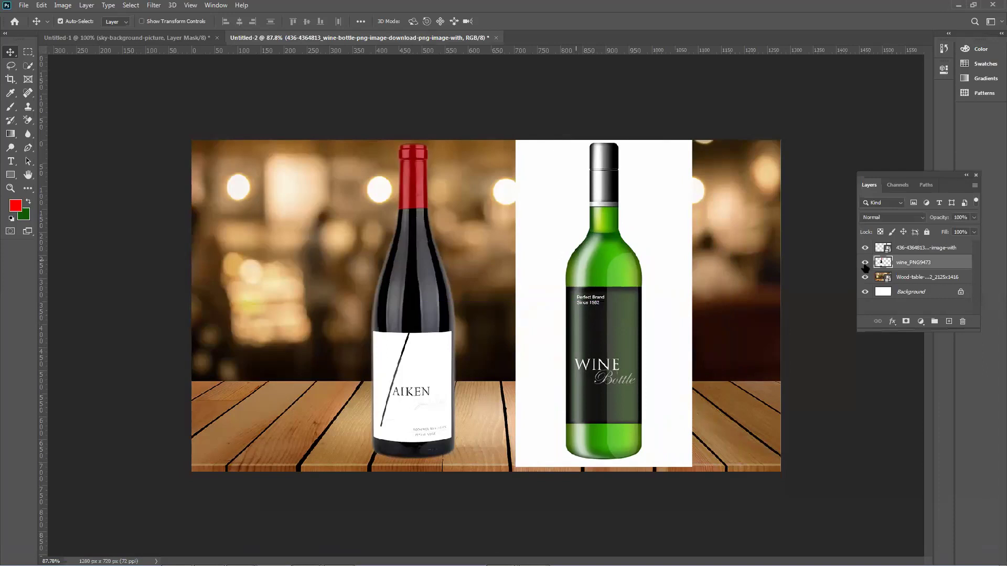
left_click(865, 262)
left_click_drag(634, 276, 598, 282)
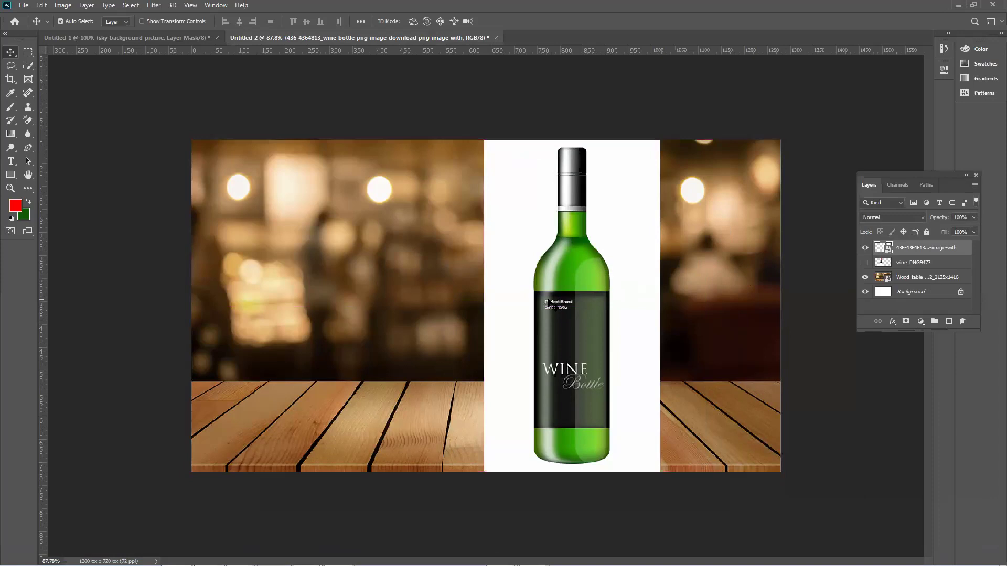
Select the white background around the green bottle with the Magic Wand tool.
right_click(26, 67)
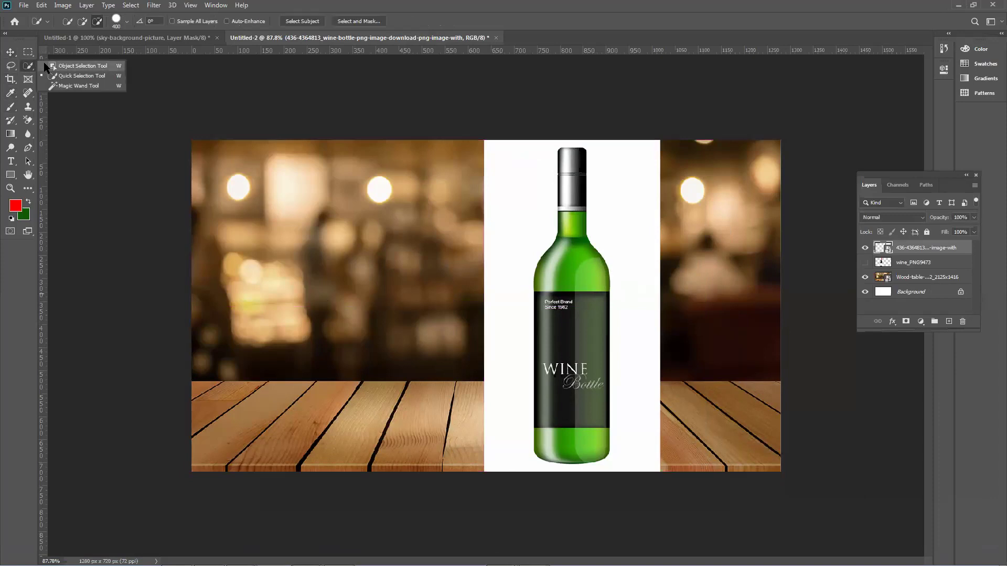
left_click(68, 86)
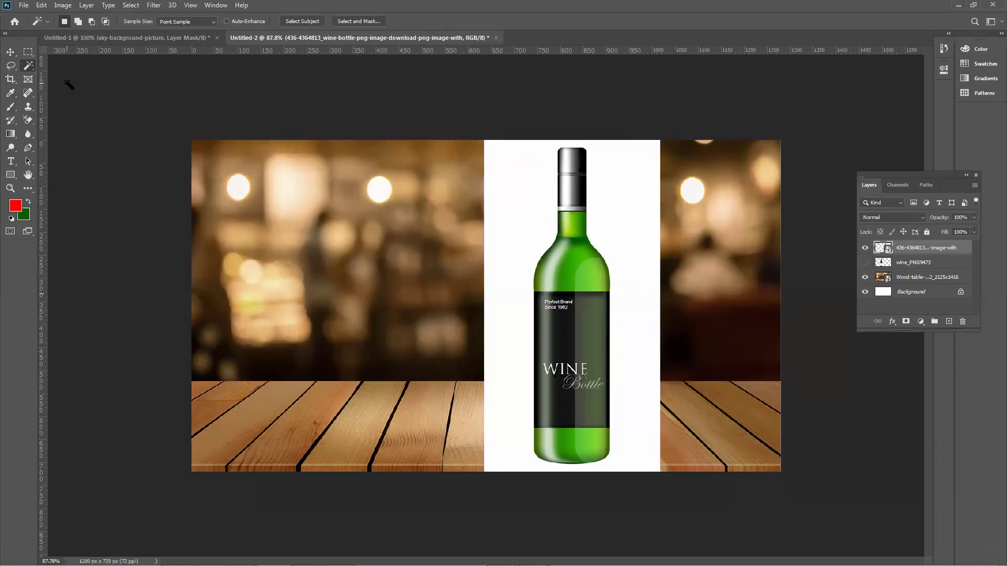
left_click(526, 213)
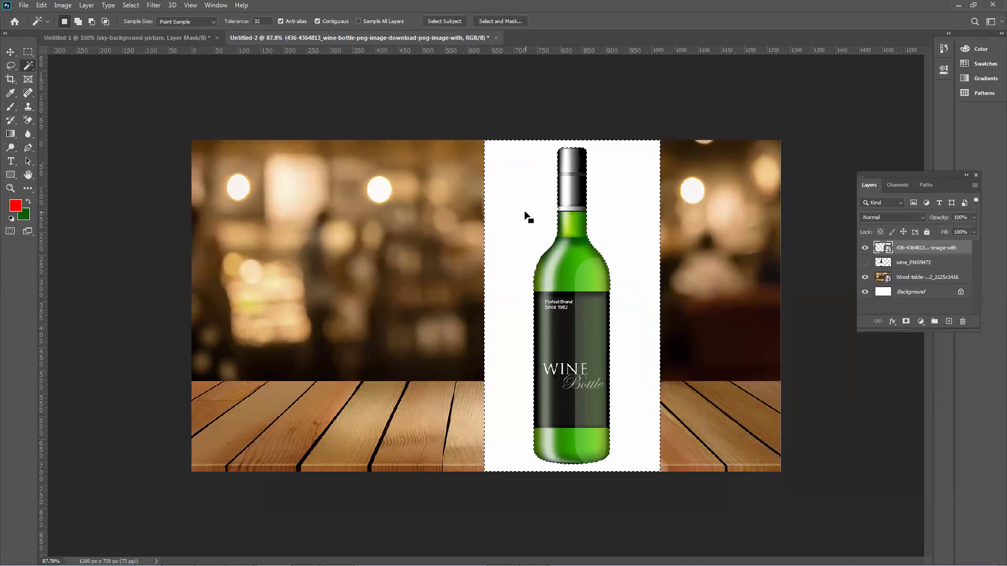
Try to delete the selected white background, and rasterize the green bottle's smart object layer.
key("Delete")
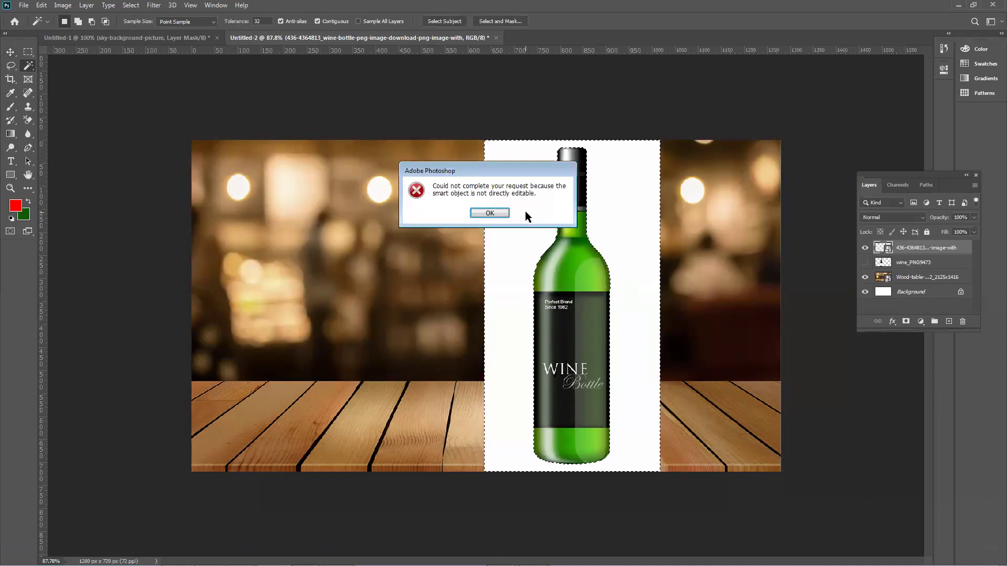
left_click(475, 213)
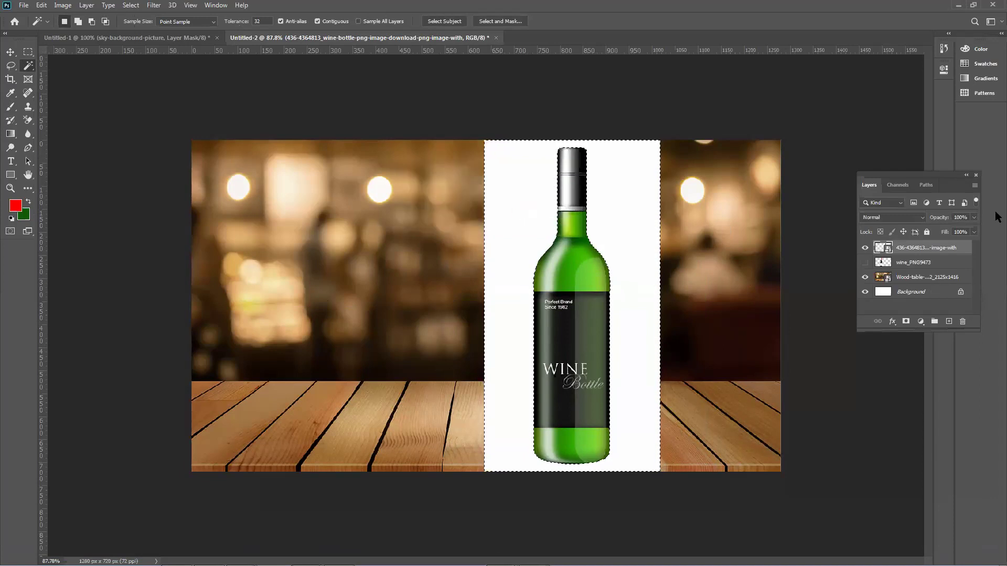
right_click(915, 247)
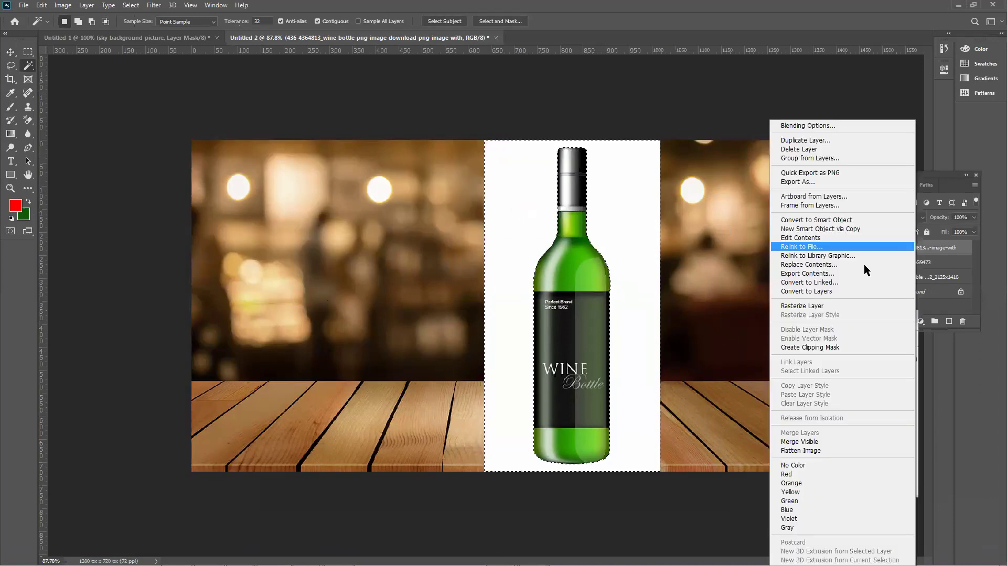
left_click(833, 300)
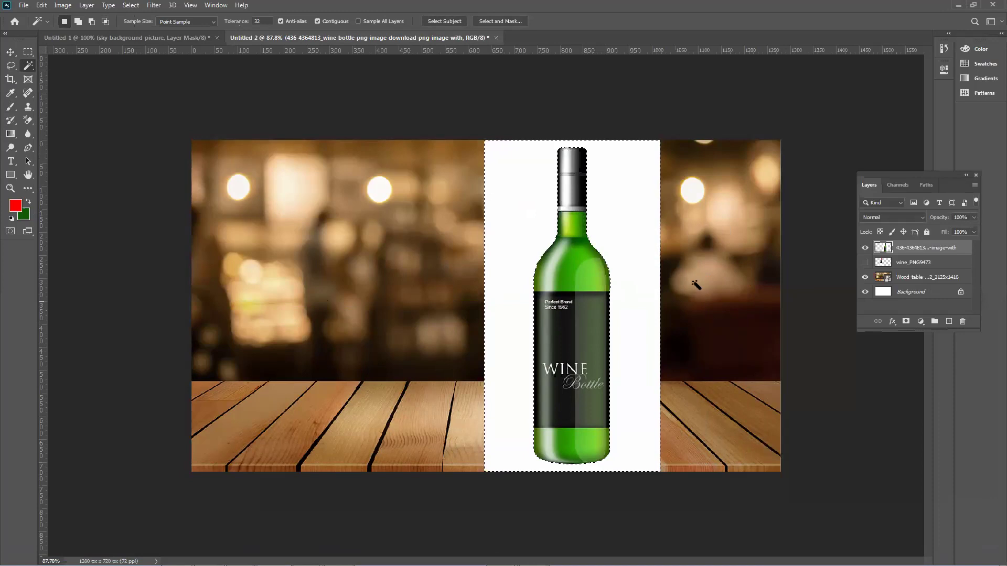
Try deleting the selected white background, inspect the green bottle's cut edge up close, and undo the deletion.
key("Delete")
key("ctrl+d")
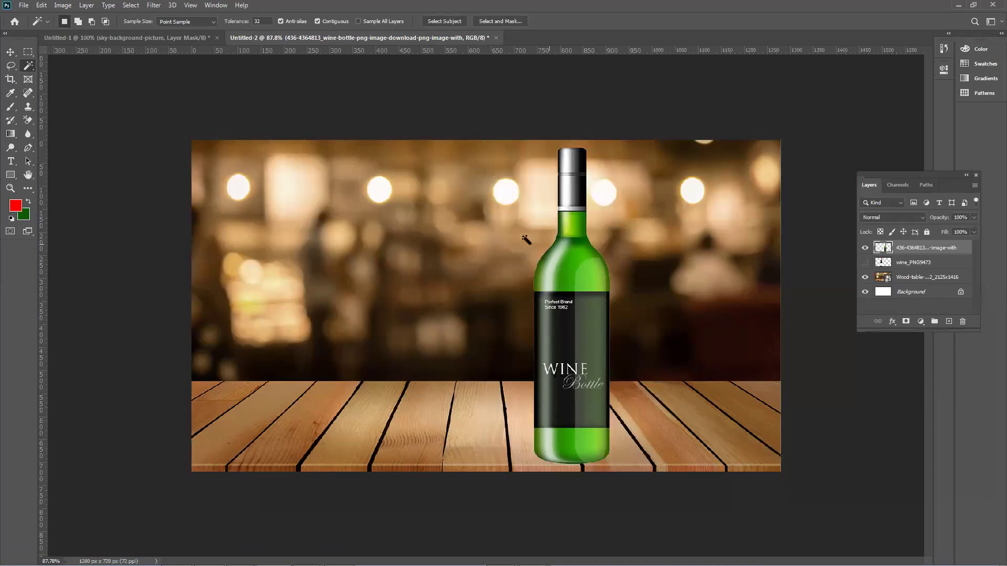
scroll(550, 245, "up", 5)
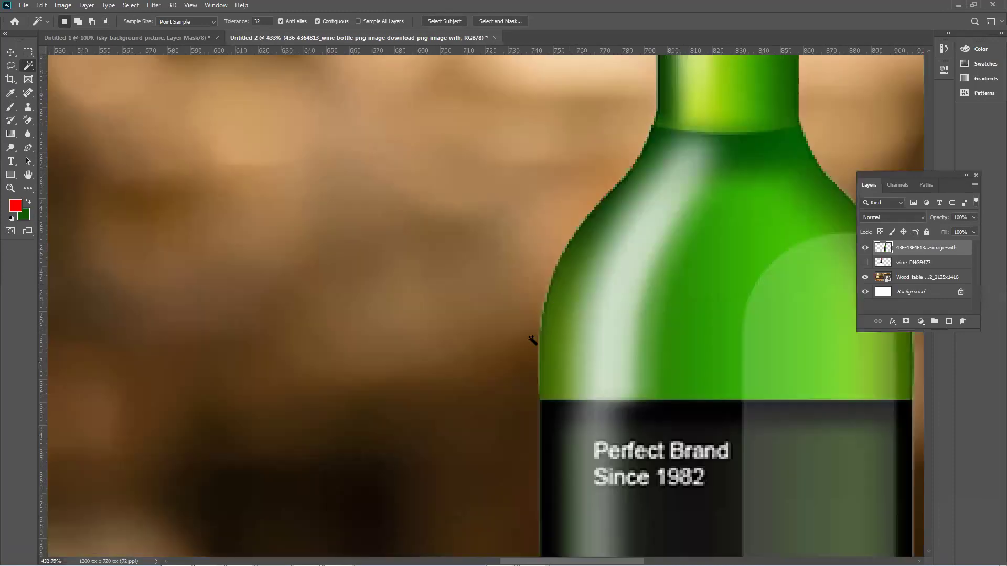
scroll(542, 314, "up", 3)
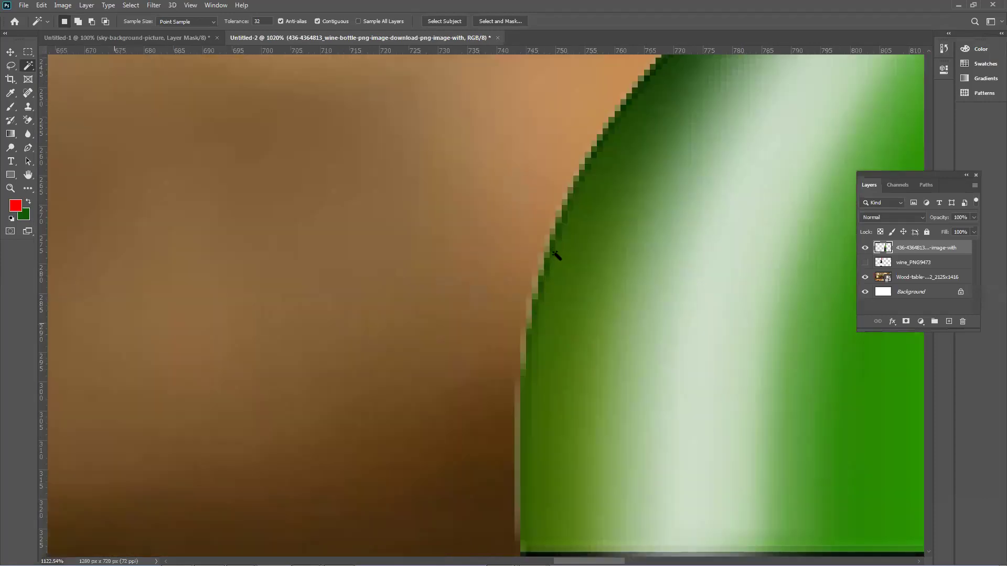
scroll(559, 222, "down", 3)
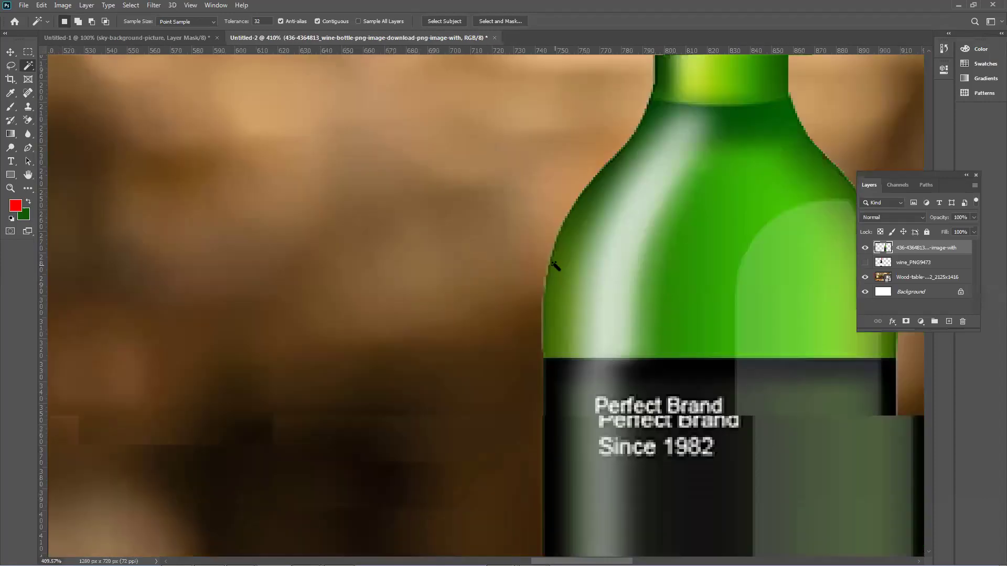
scroll(546, 286, "down", 5)
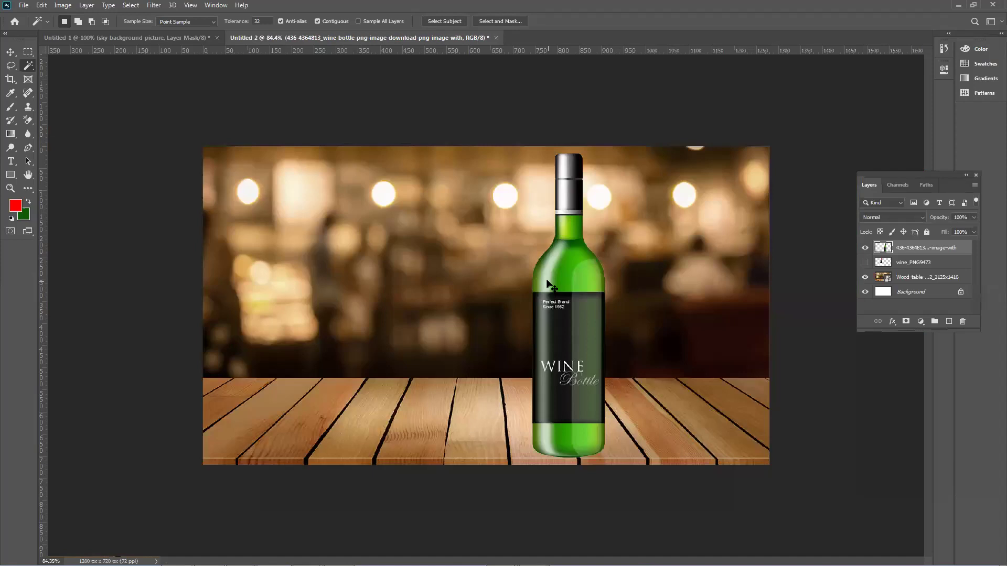
key("ctrl+z")
key("ctrl+z")
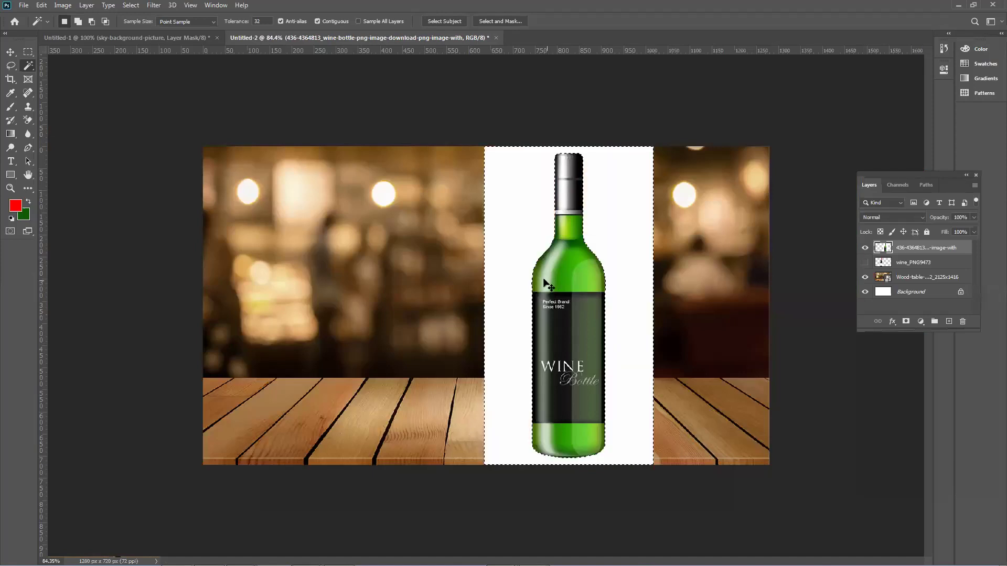
Clear the selection and start a Pen tool path on the green bottle's left edge, where the rounded base begins.
key("ctrl+d")
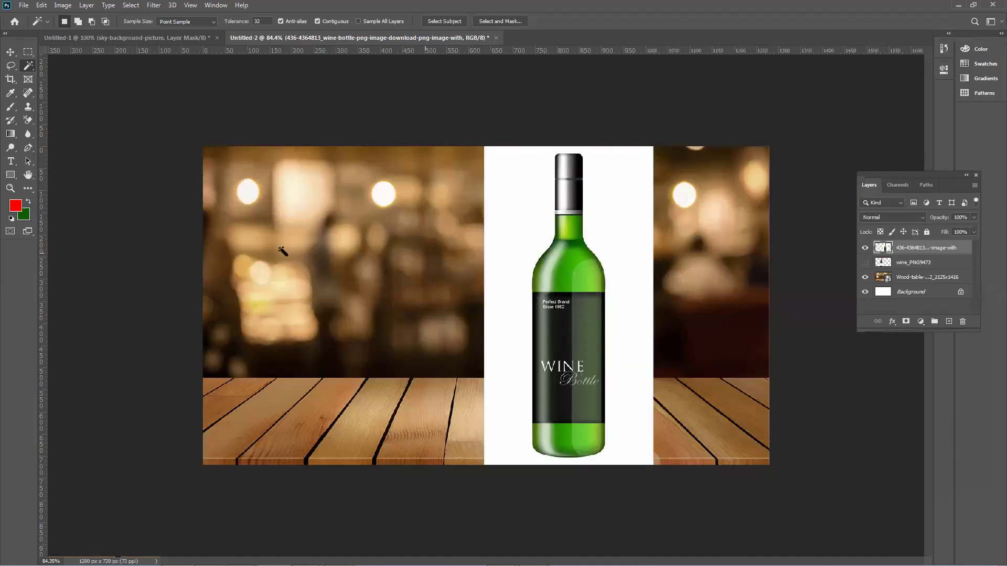
left_click(28, 148)
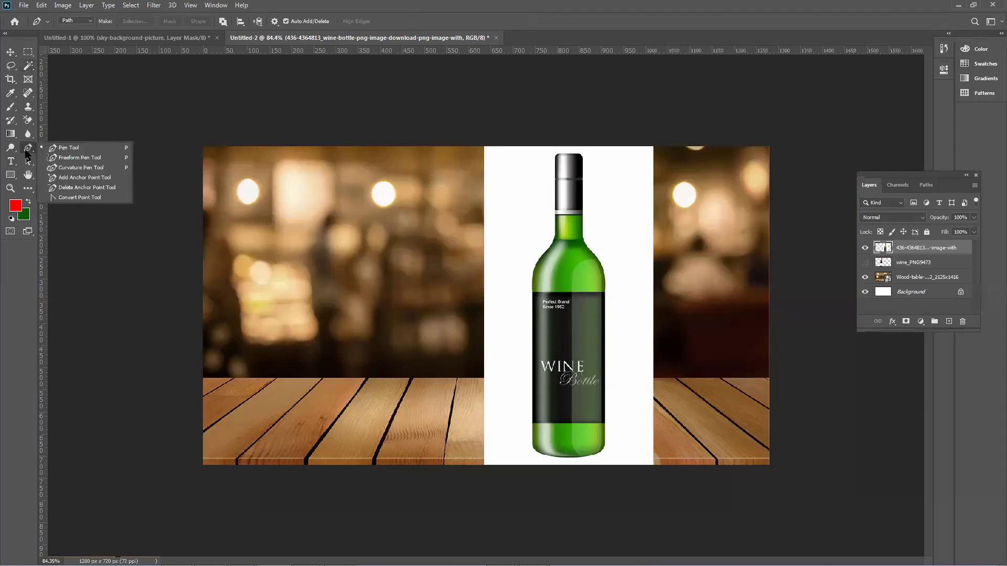
left_click(50, 149)
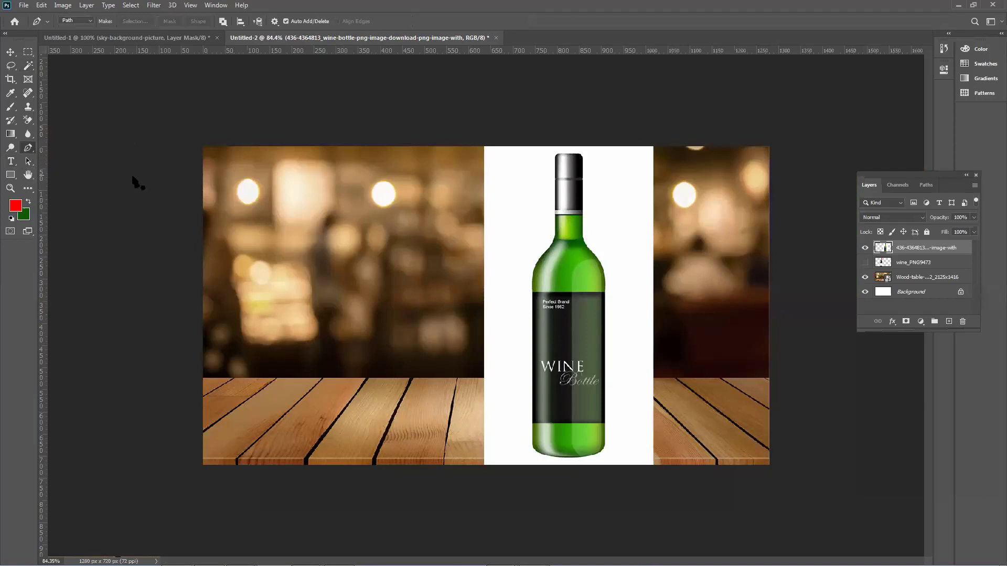
key("ctrl+plus")
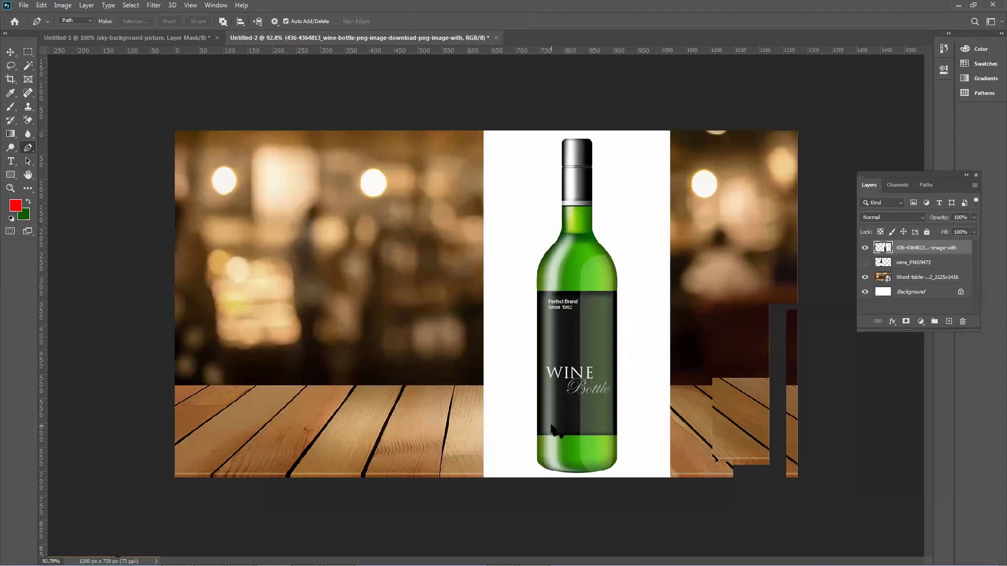
scroll(501, 334, "up", 4)
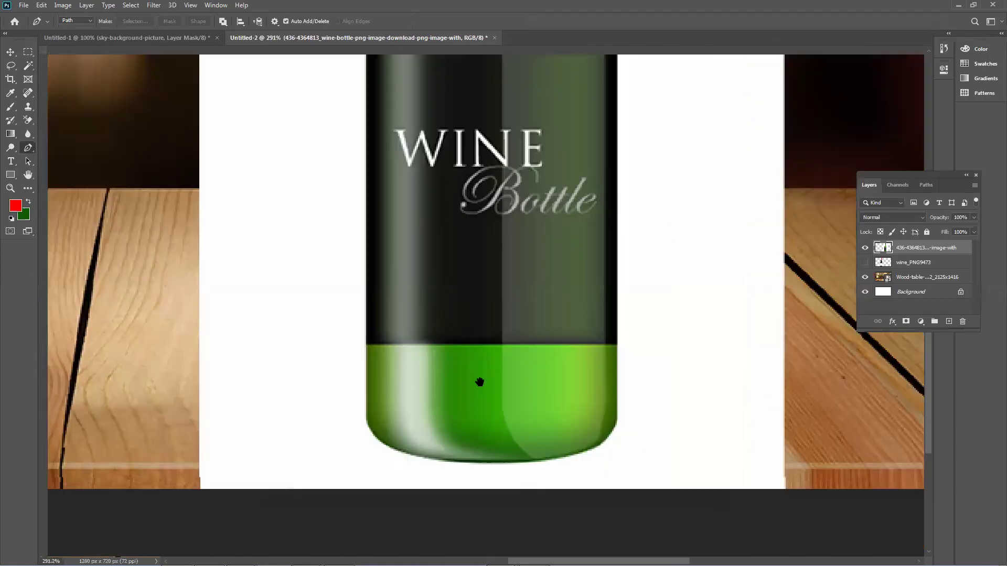
scroll(489, 427, "up", 3)
left_click(365, 421)
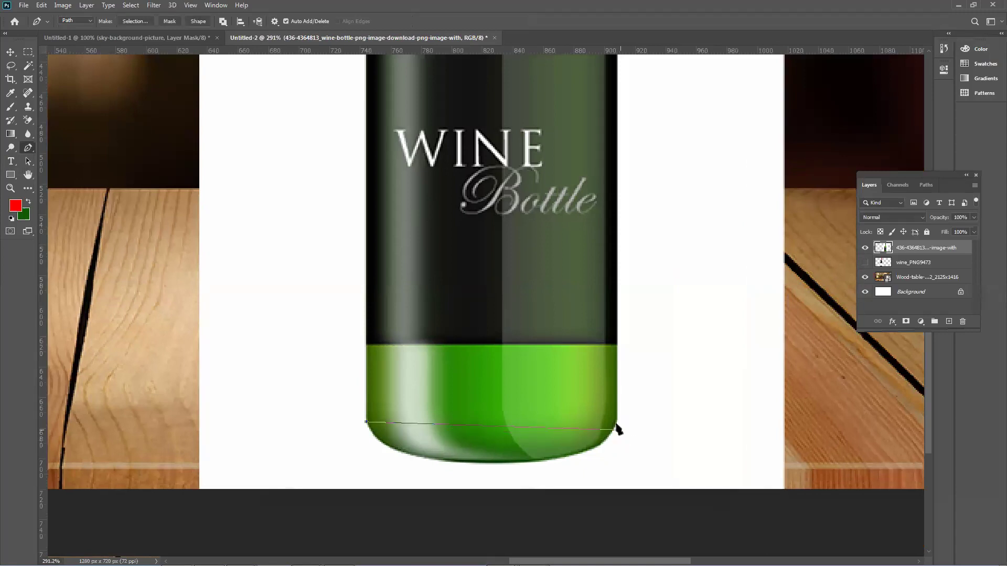
Trace the bottle's rounded base with curved segments to its right edge, and remove the last anchor's outgoing handle.
left_click_drag(498, 463, 601, 454)
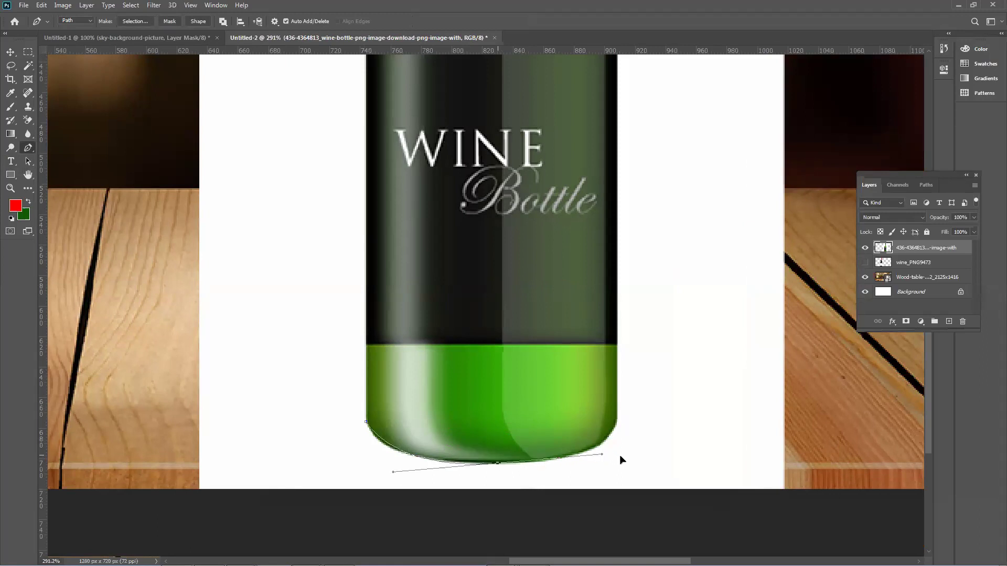
left_click_drag(622, 462, 623, 462)
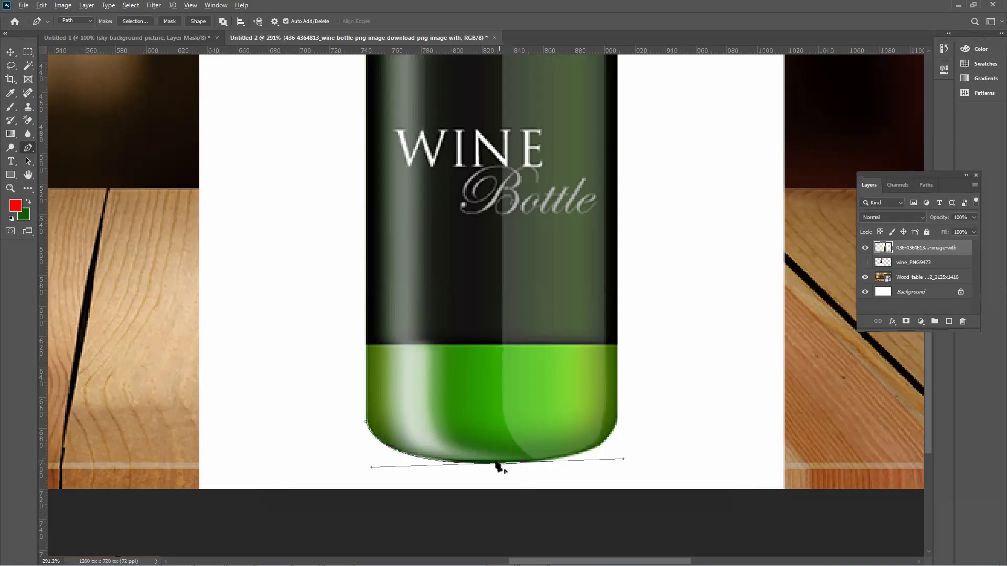
left_click(616, 422)
left_click_drag(616, 422, 625, 376)
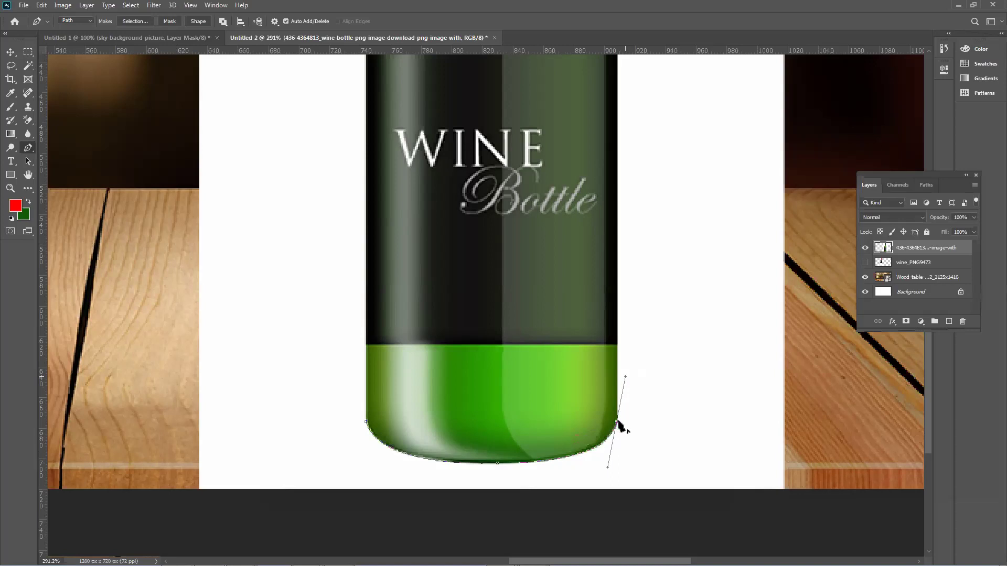
left_click(617, 421)
Extend the path straight up the right side of the bottle's body to the start of the shoulder above the label.
left_click(617, 340)
scroll(617, 340, "down", 3)
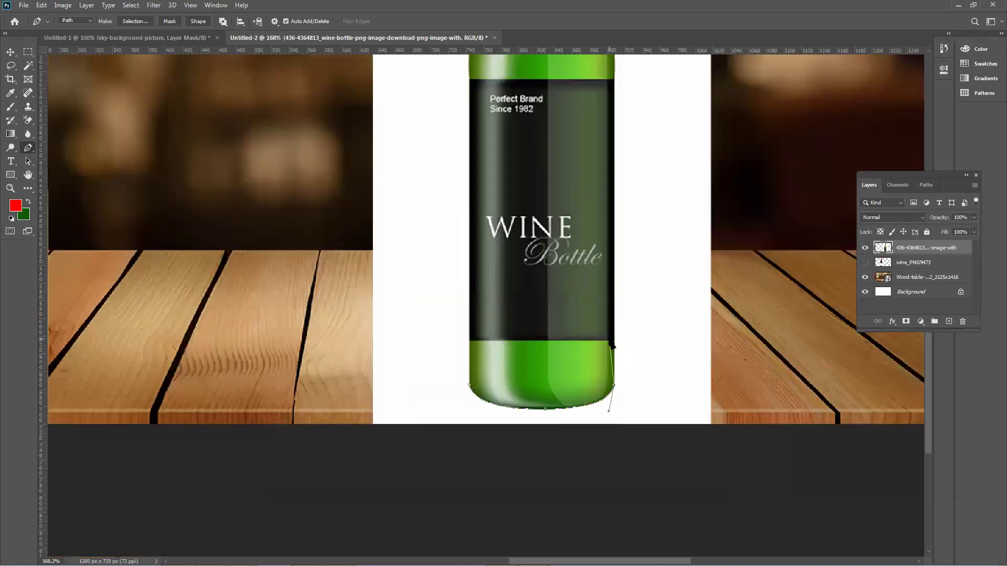
scroll(624, 350, "down", 1)
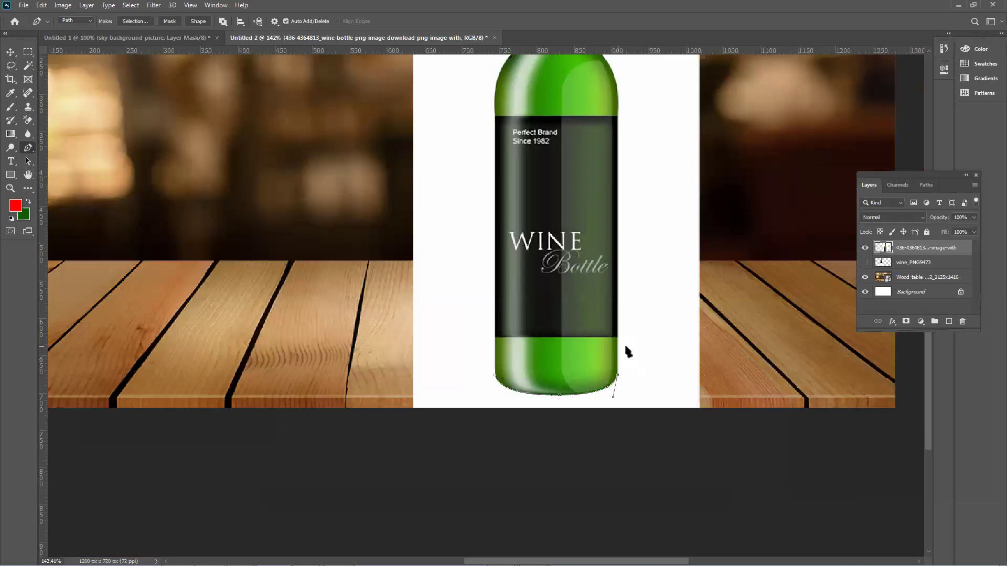
scroll(640, 269, "up", 3)
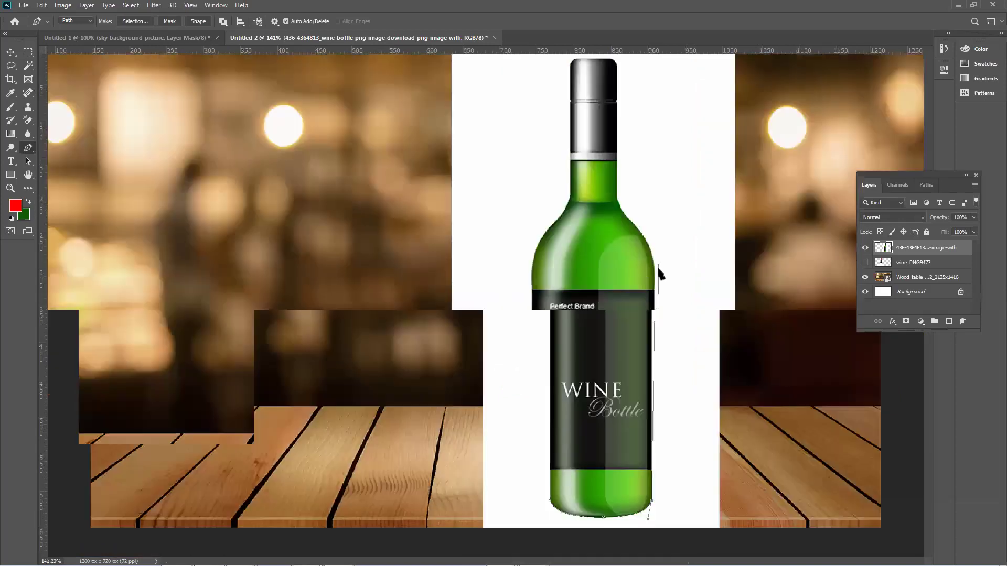
scroll(656, 272, "up", 3)
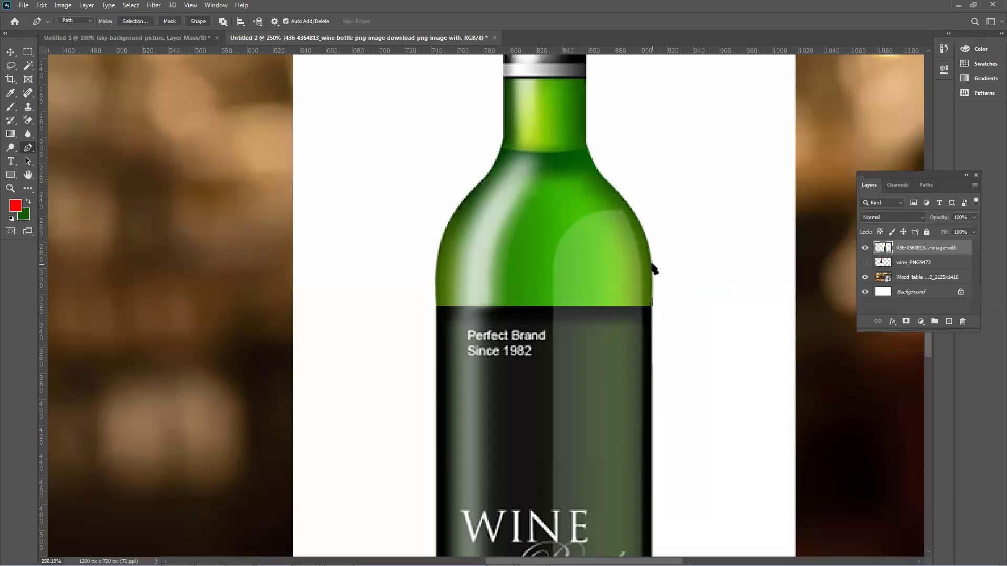
Try to fit a single curved segment over the bottle's right shoulder, adjusting its anchor and handles.
left_click(598, 174)
left_click_drag(594, 164, 535, 109)
left_click_drag(593, 166, 599, 173)
left_click_drag(658, 225, 648, 206)
left_click_drag(600, 172, 603, 179)
mouse_move(650, 213)
left_mouse_down()
mouse_move(641, 200)
mouse_move(646, 207)
left_mouse_up()
scroll(608, 188, "up", 2)
scroll(688, 211, "up", 3)
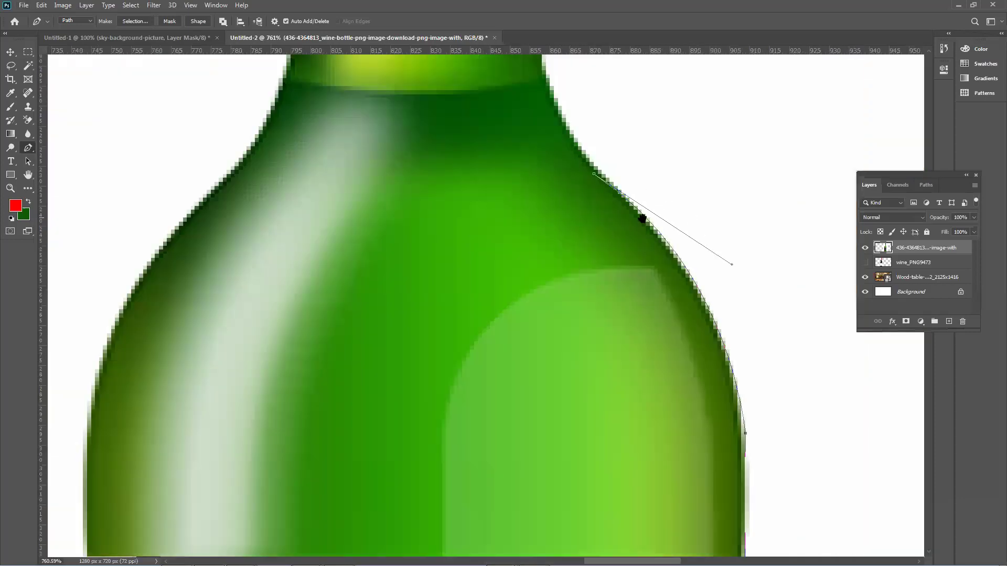
scroll(564, 236, "right", 3)
left_click_drag(563, 235, 560, 234)
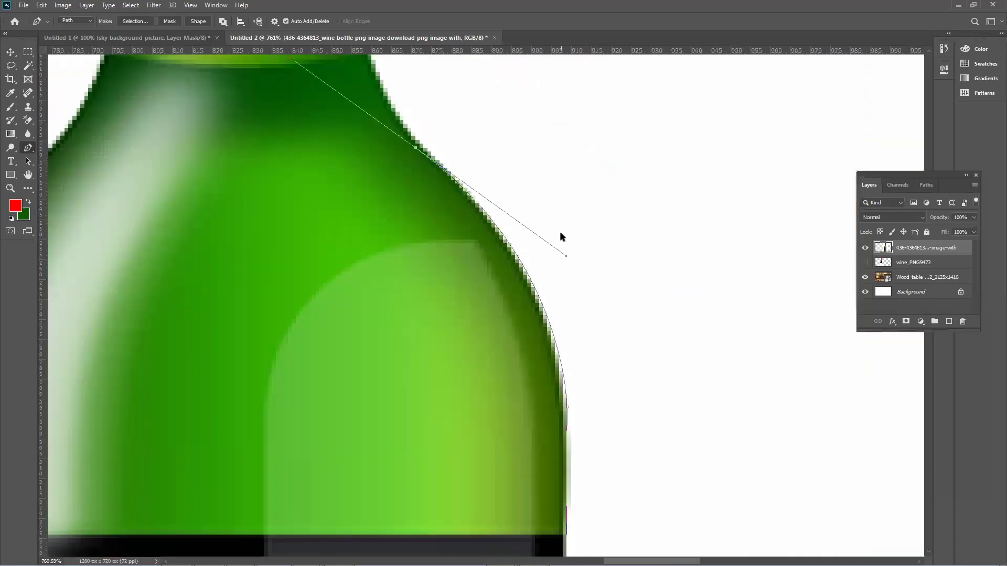
left_click(433, 169)
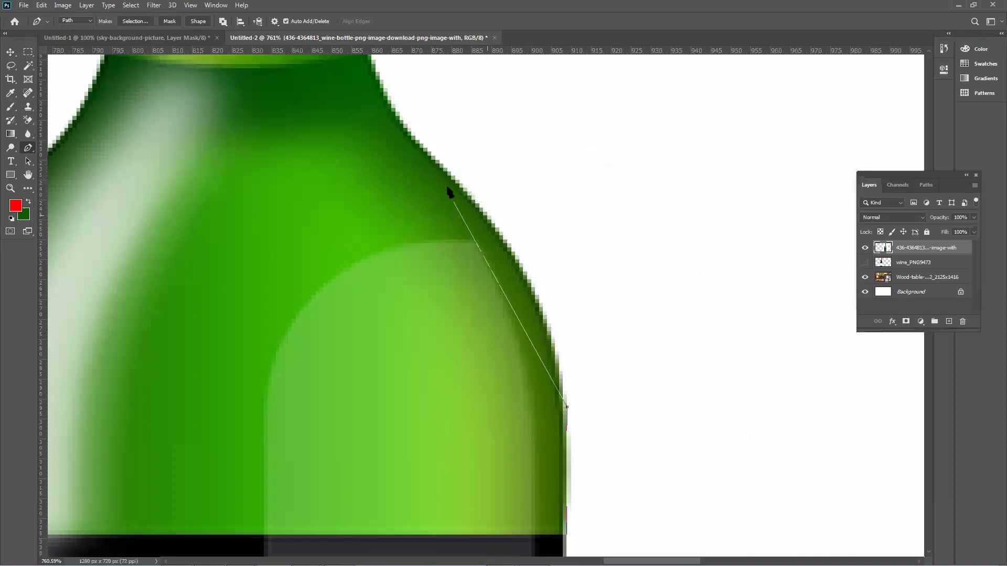
Curve the path over the bottle's right shoulder and up to the base of the neck.
left_click(452, 177)
mouse_move(556, 274)
left_mouse_down()
mouse_move(529, 246)
mouse_move(560, 273)
left_mouse_up()
left_click_drag(546, 208, 650, 408)
left_click(469, 181)
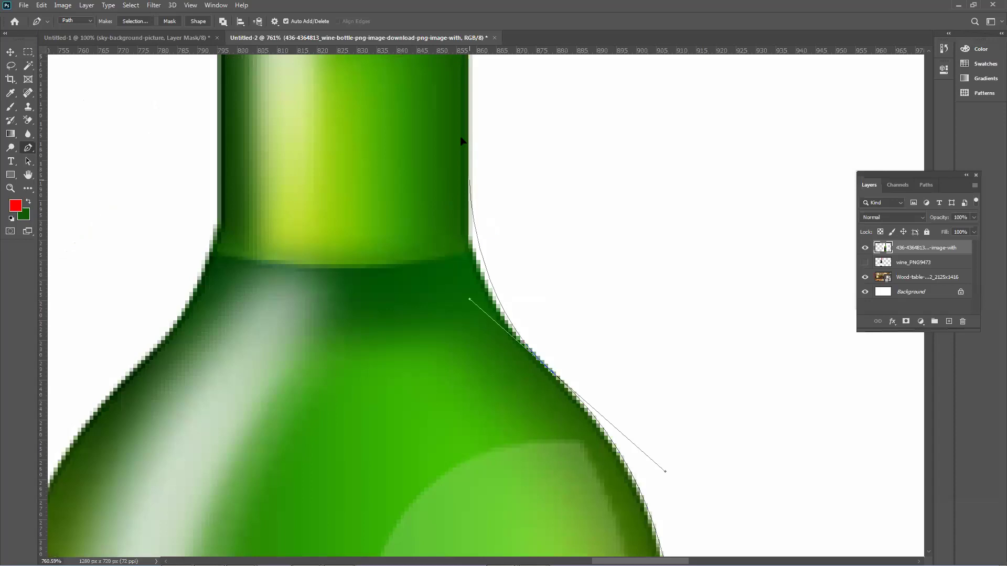
key("ctrl+z")
left_click(471, 240)
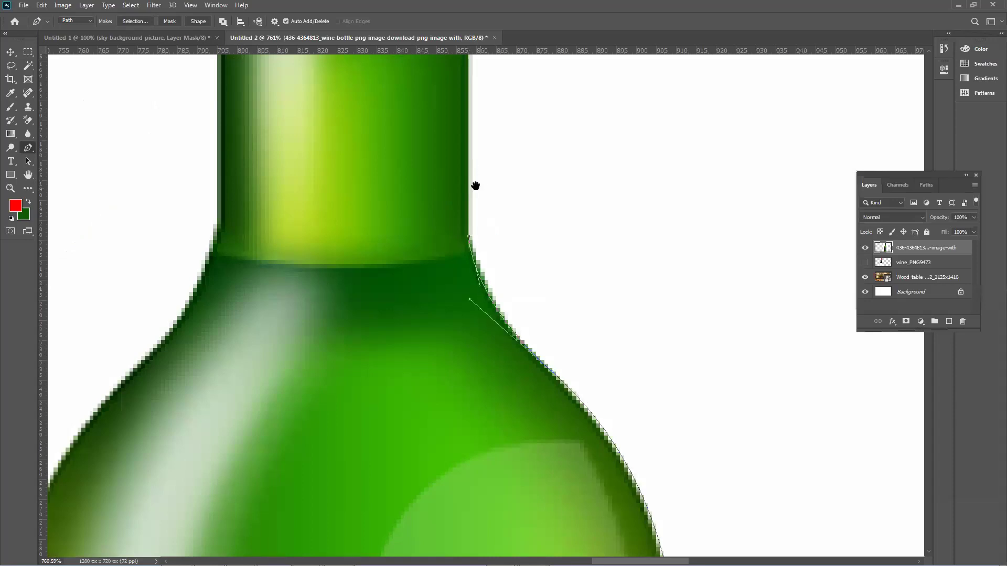
Continue the path up the right side of the neck and cap, following the small notch at the cap's groove.
scroll(475, 186, "down", 4)
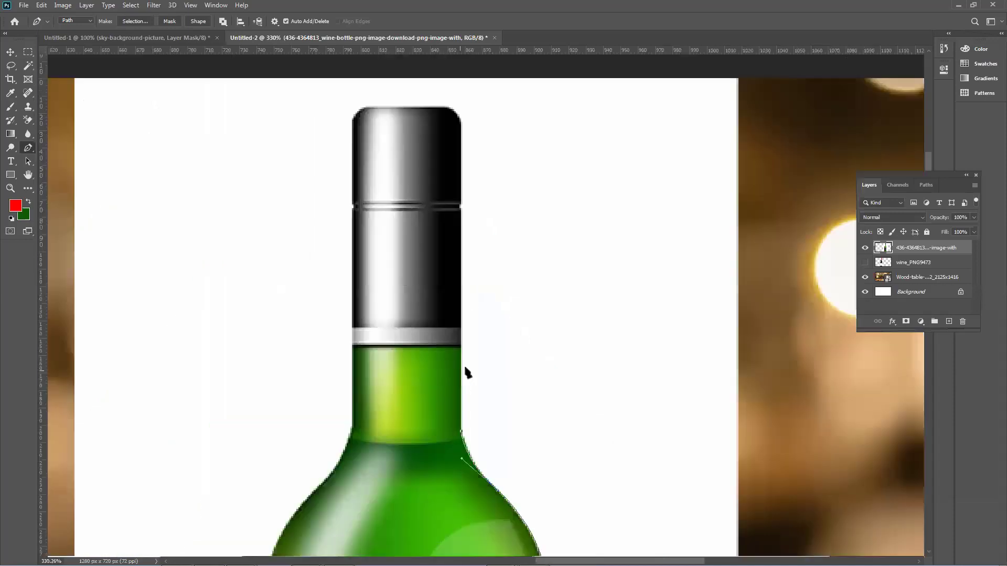
scroll(463, 217, "up", 6)
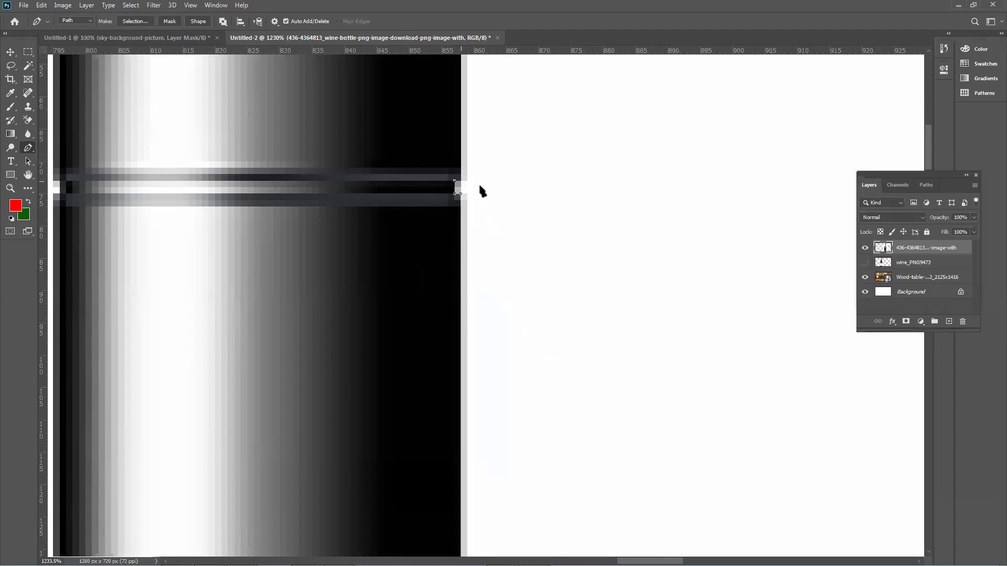
scroll(483, 198, "down", 4)
scroll(480, 278, "down", 3)
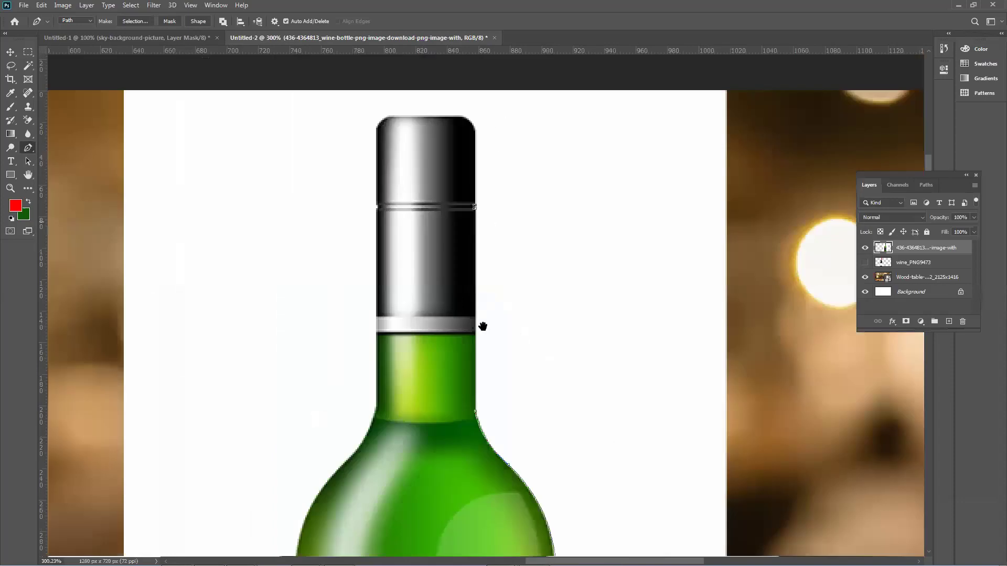
Trace the cap's top edge with curves around both rounded corners, from the right side to the left.
scroll(467, 272, "up", 6)
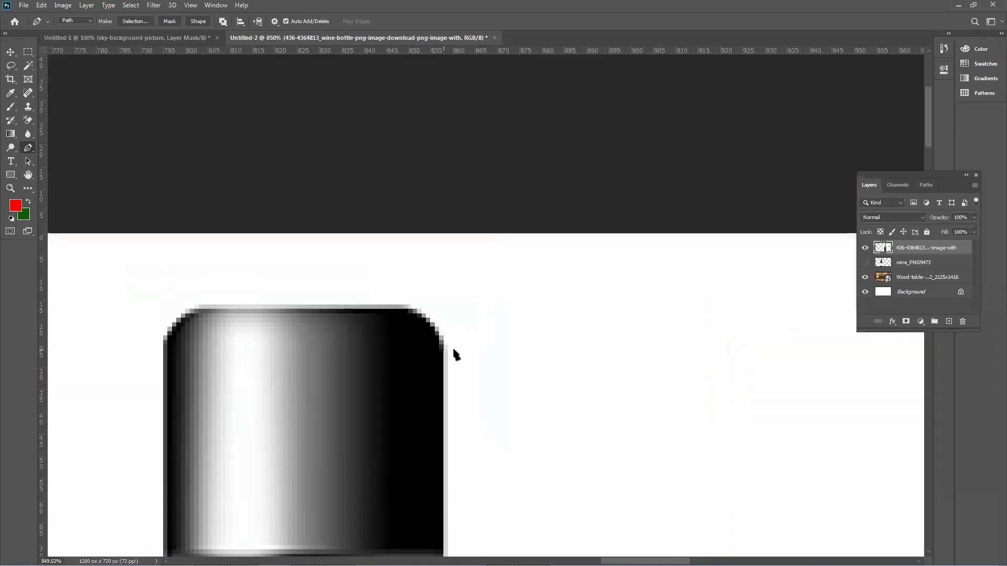
left_click_drag(451, 317, 545, 366)
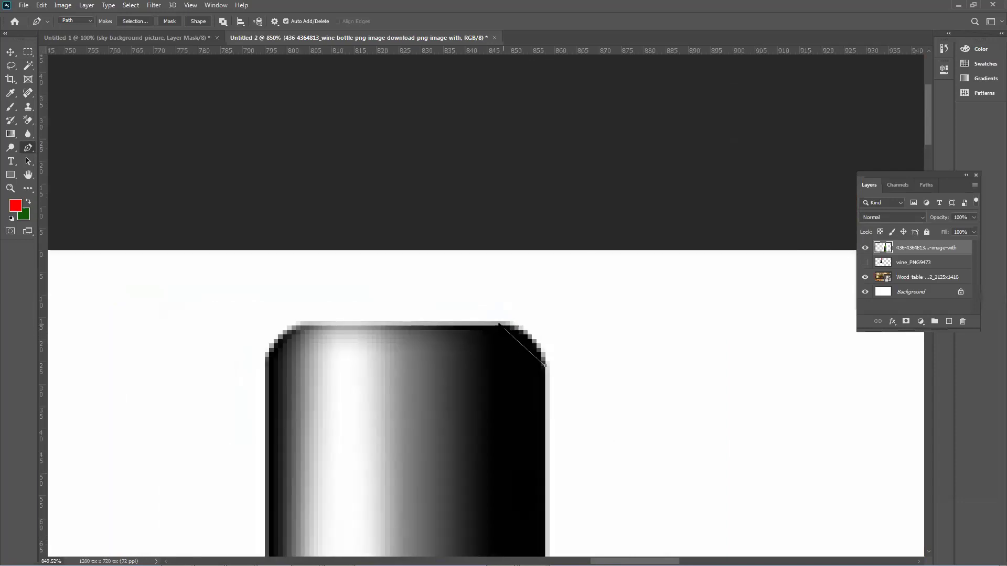
left_click_drag(469, 329, 602, 331)
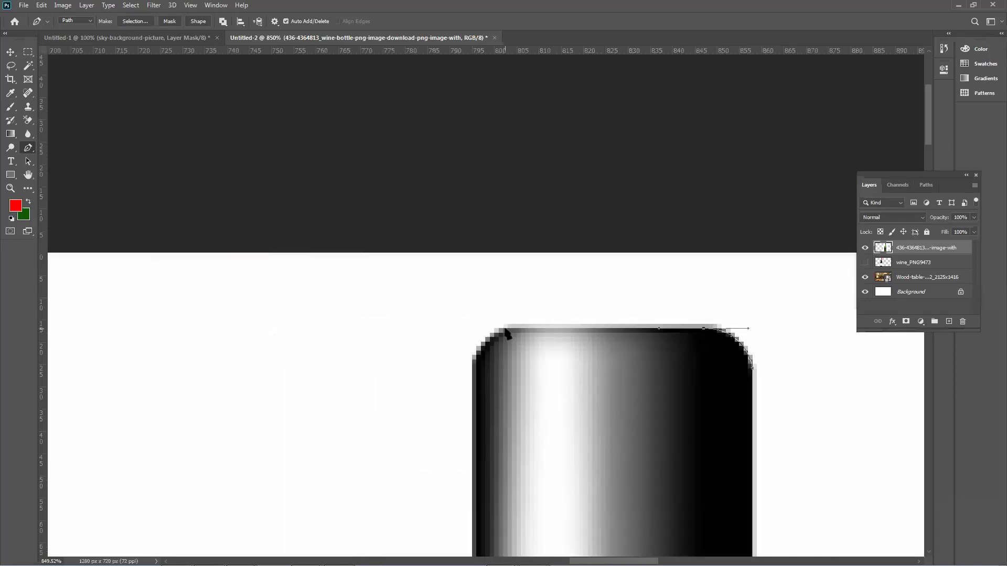
left_click_drag(527, 351, 453, 361)
left_click(454, 329)
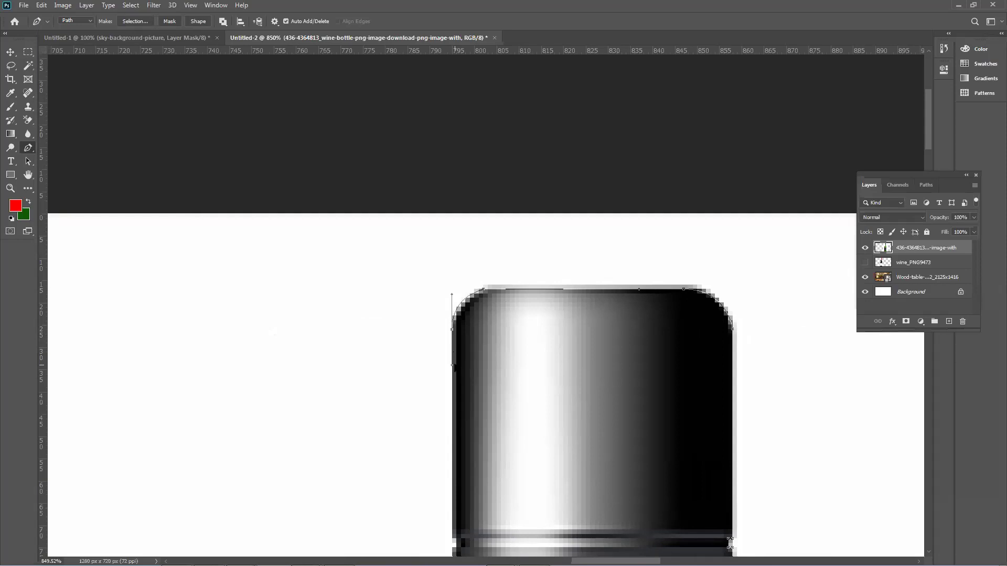
Continue the path down the left side of the cap, around its notch, and along the neck to its base.
left_click_drag(470, 362, 426, 175)
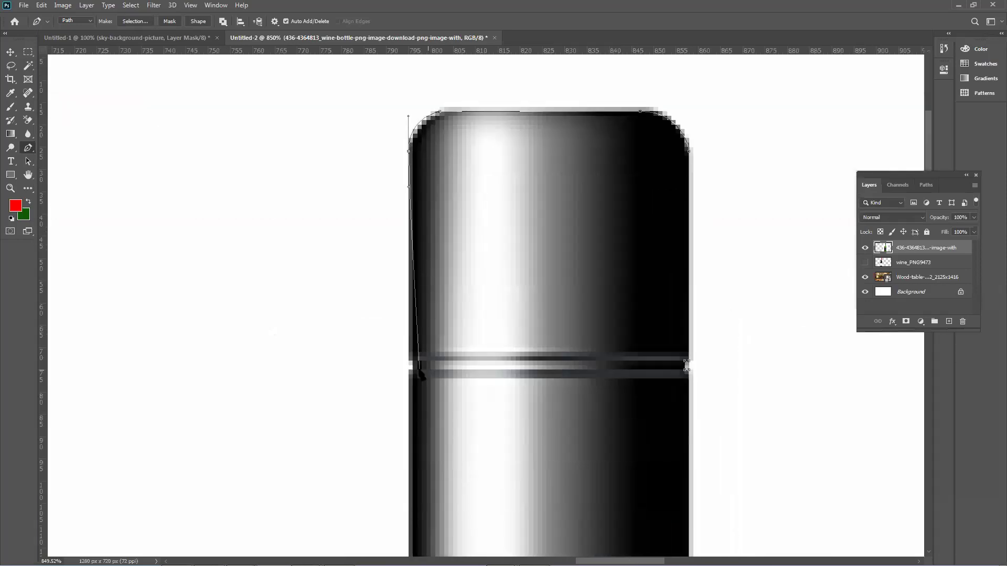
left_click(409, 361)
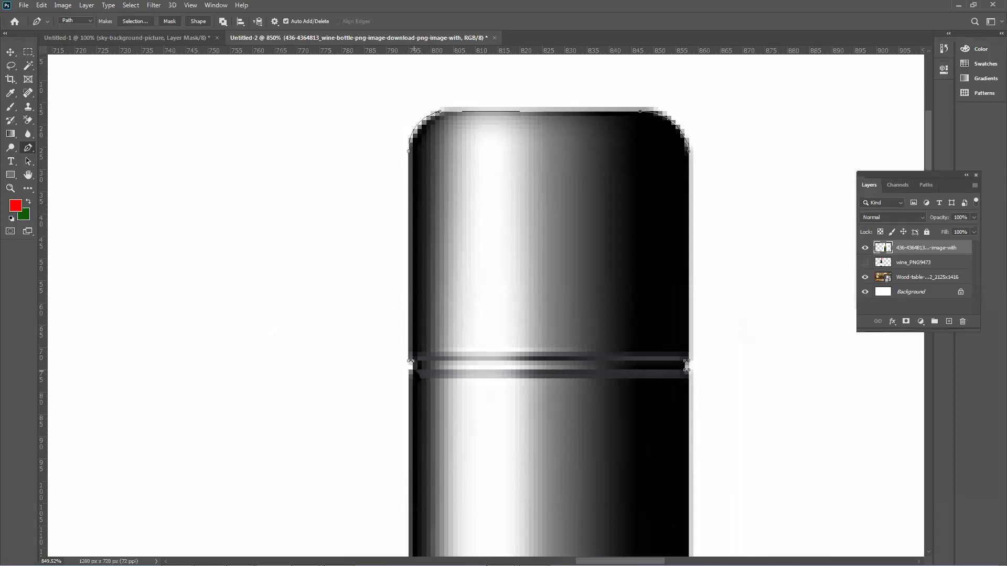
scroll(422, 409, "down", 10)
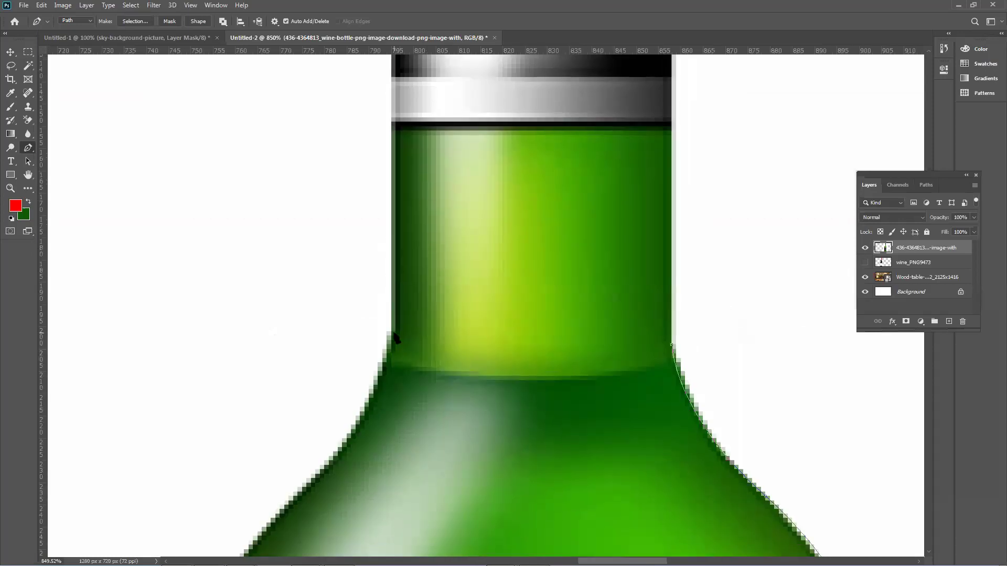
left_click_drag(410, 332, 554, 238)
scroll(526, 315, "down", 3)
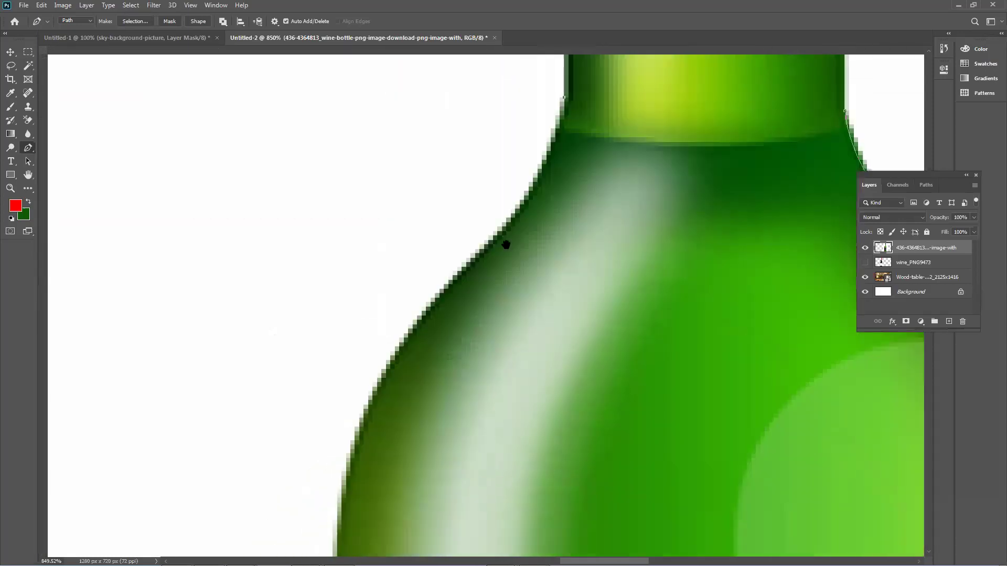
Curve the path from the left base of the neck onto the bottle's left shoulder.
scroll(508, 259, "down", 3, "alt")
key("ctrl+r")
key("ctrl+r")
scroll(530, 355, "down", 3)
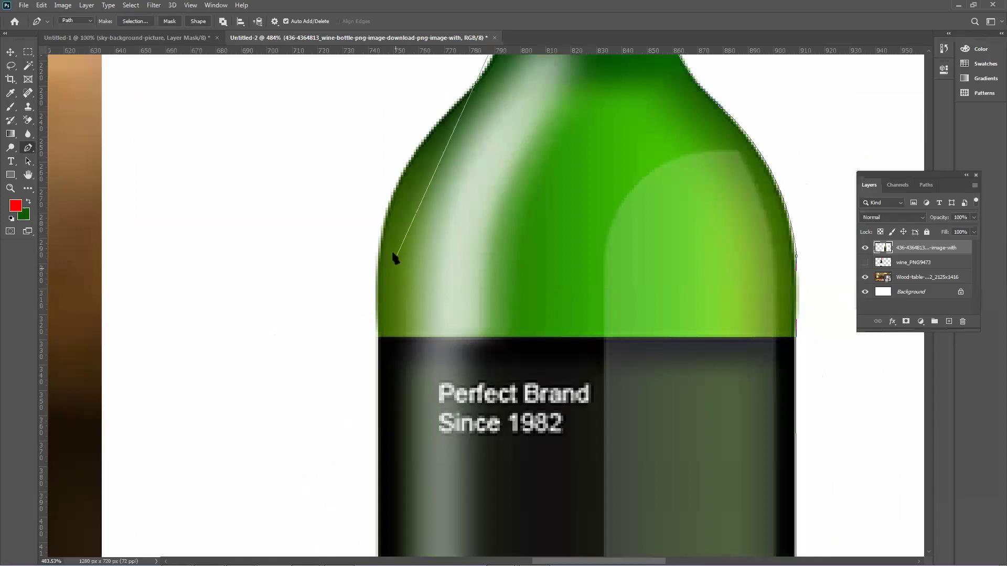
scroll(440, 364, "up", 3)
key("ctrl+r")
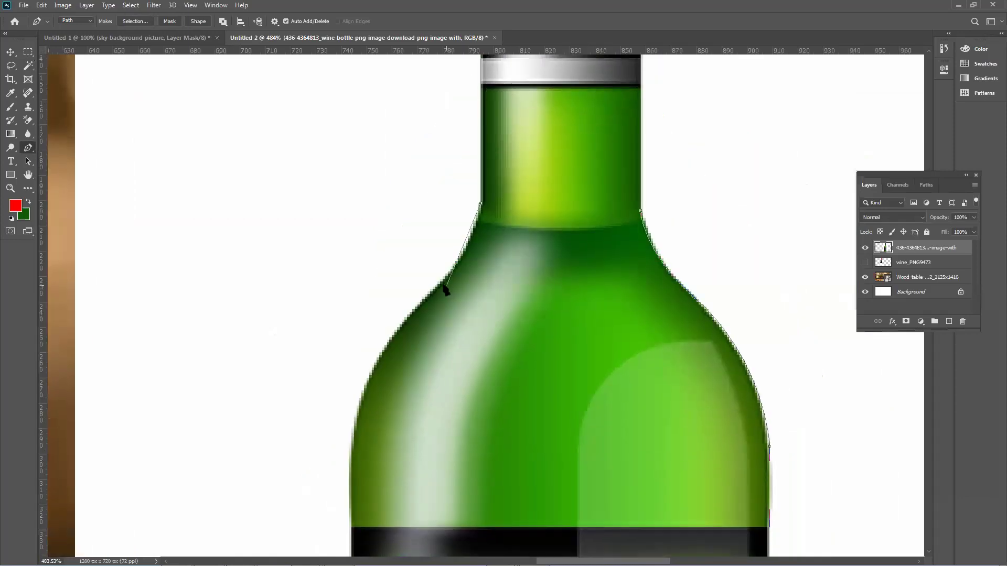
left_click_drag(442, 283, 411, 301)
scroll(467, 264, "down", 2)
scroll(467, 264, "left", 1)
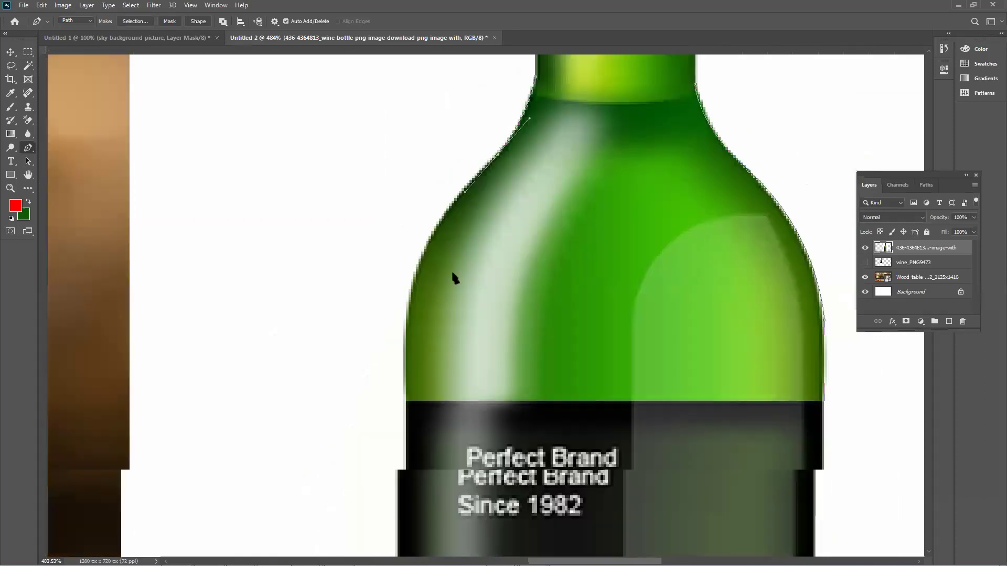
Curve the path around the left shoulder to a point just above the label and remove that anchor's outgoing handle.
left_click_drag(410, 301, 393, 384)
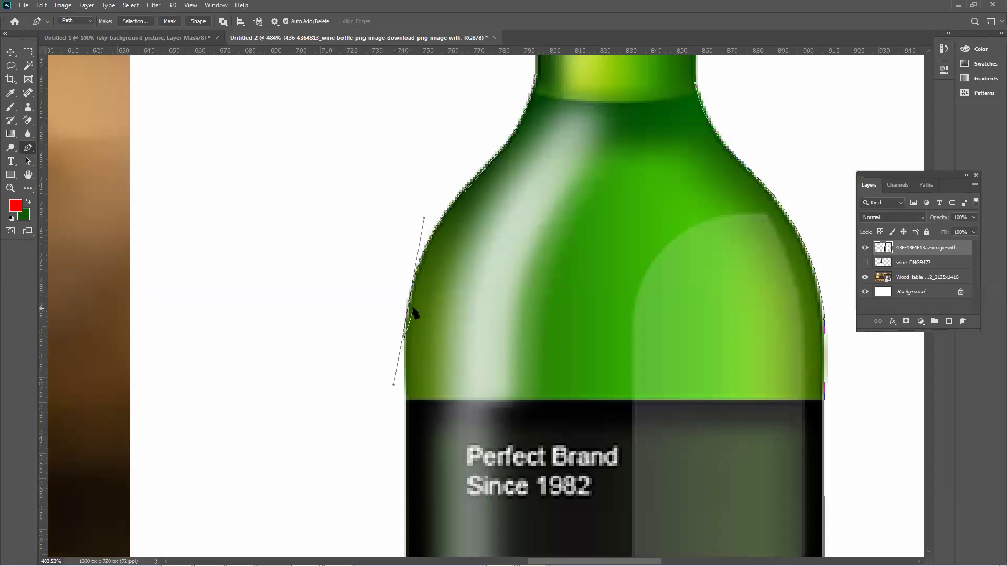
key("ctrl+z")
left_click_drag(407, 331, 398, 433)
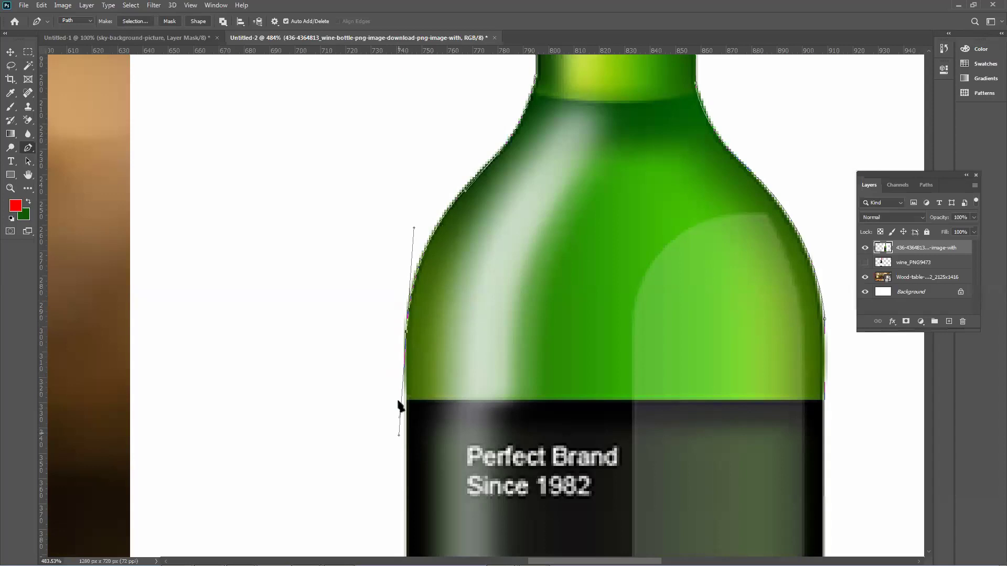
left_click(406, 332)
Close the path at the starting anchor on the bottle's lower-left base and convert it into a selection.
scroll(441, 382, "down", 4)
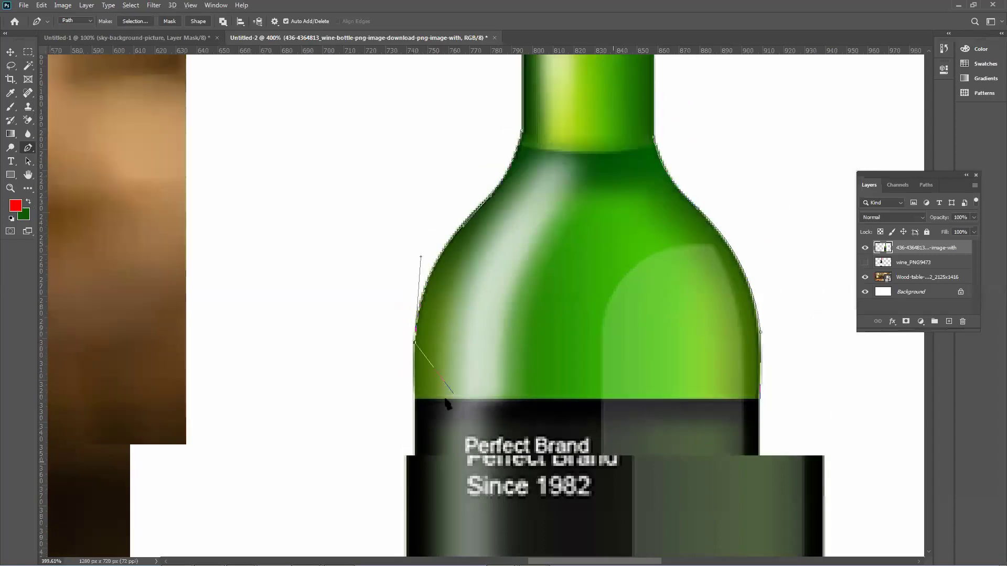
scroll(403, 175, "down", 5)
scroll(414, 168, "down", 4)
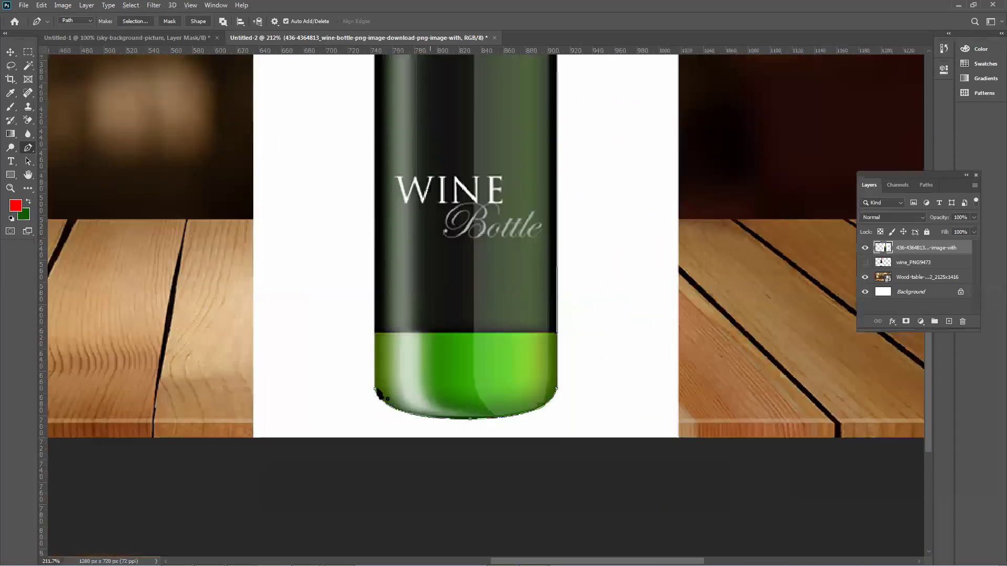
scroll(462, 381, "down", 3)
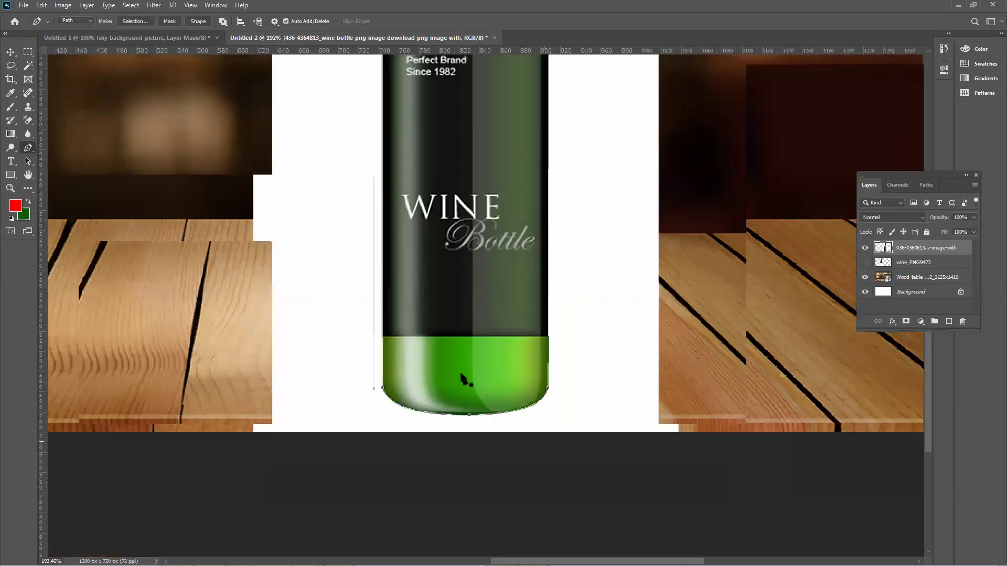
scroll(462, 376, "down", 3)
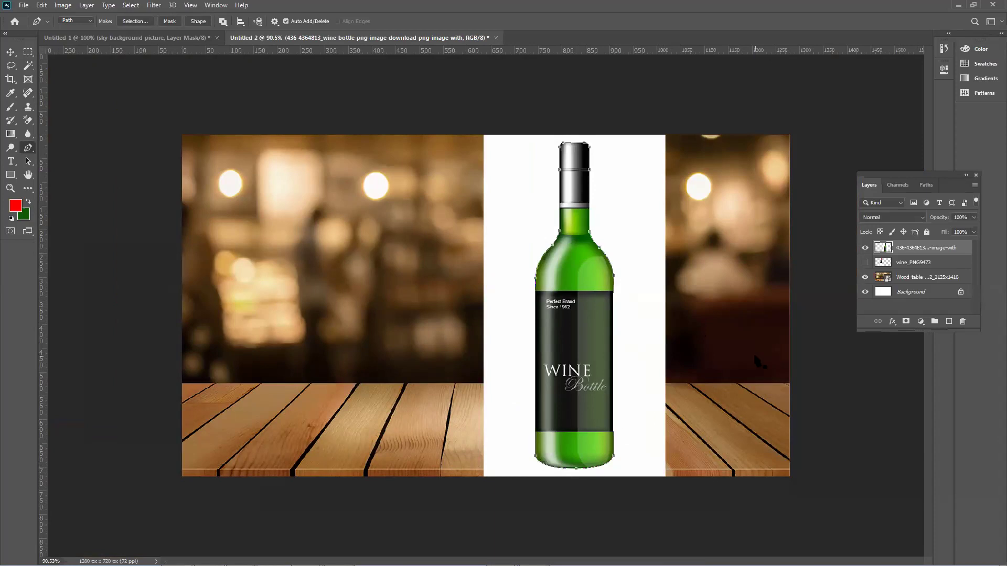
key("ctrl+Return")
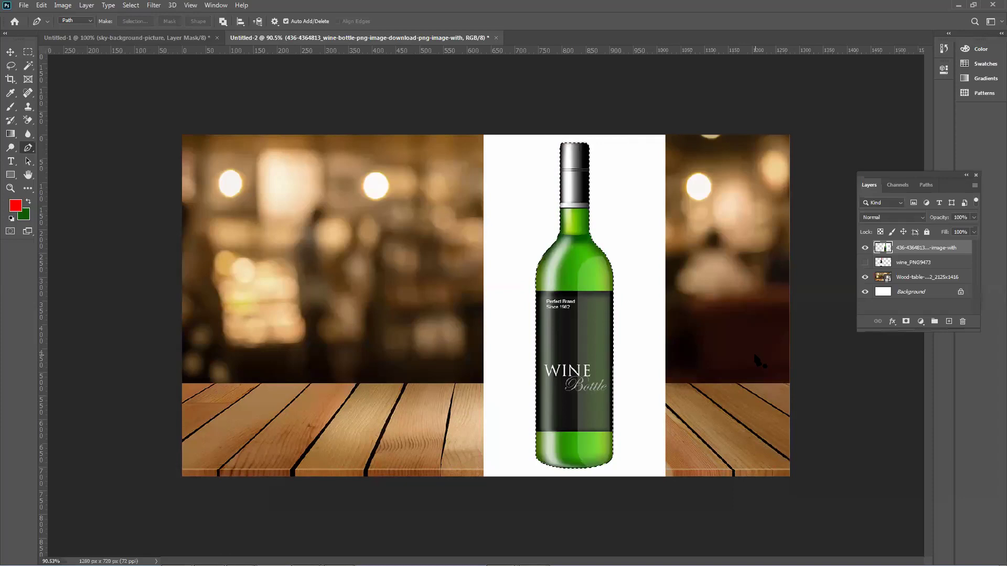
Invert the selection to delete the white background around the green bottle, and deselect.
left_click(130, 6)
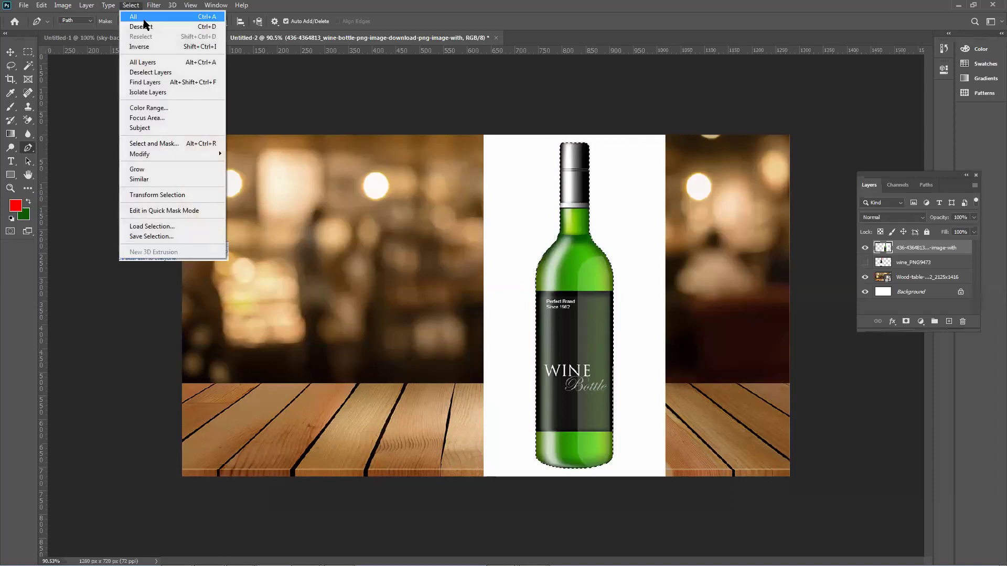
left_click(164, 43)
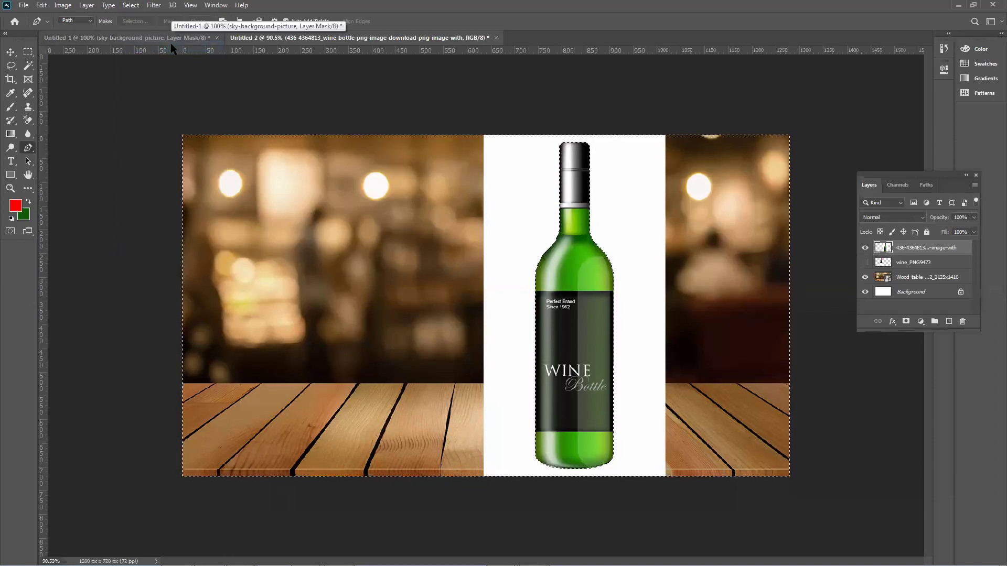
key("Delete")
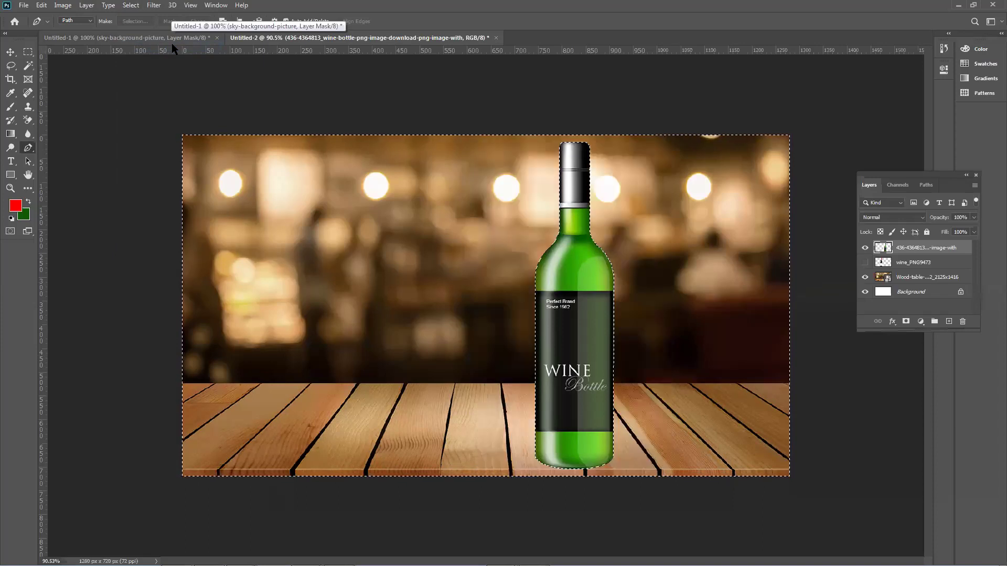
key("ctrl+d")
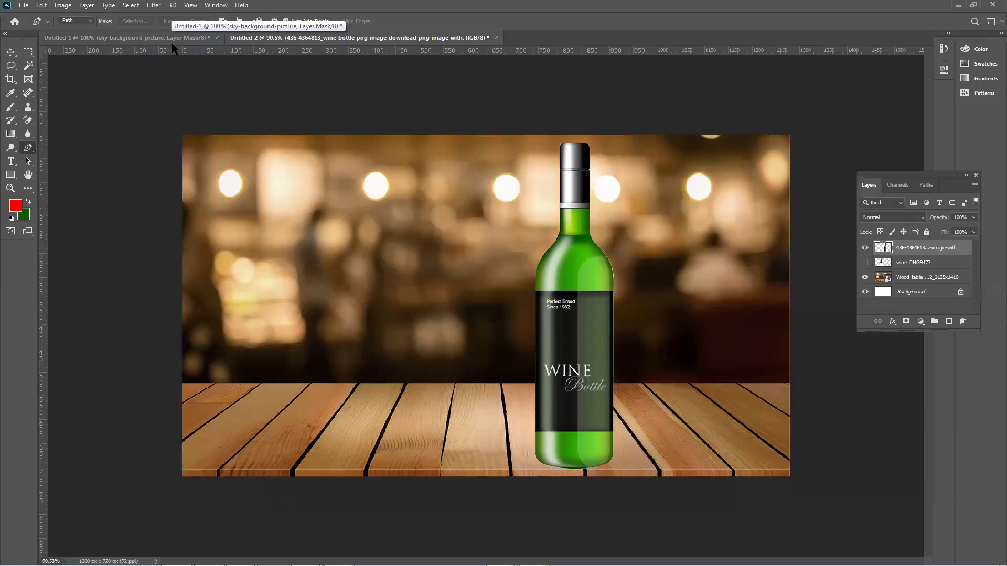
Move the cut-out green bottle left along the table to just left of the canvas centre and slightly up.
scroll(648, 339, "up", 2)
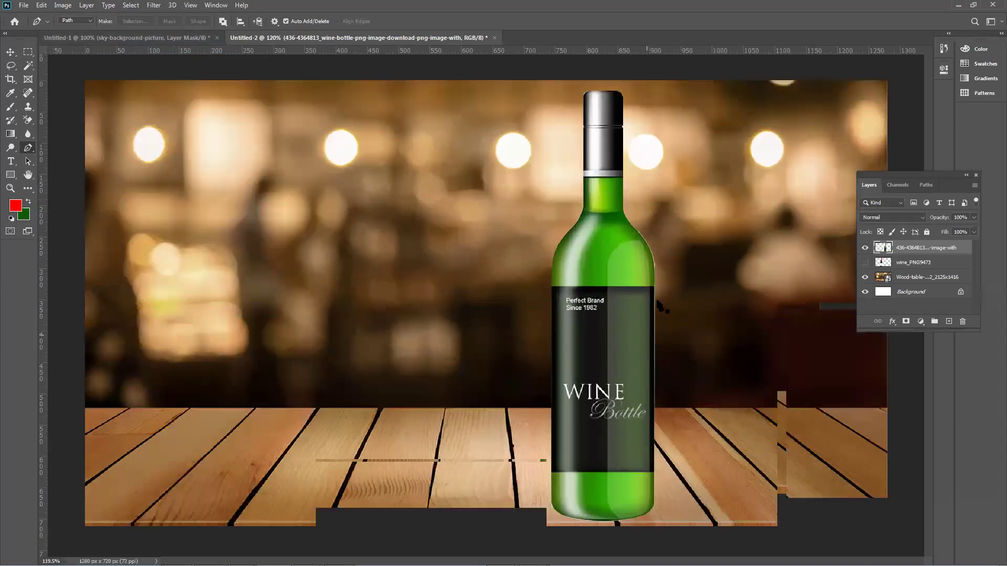
scroll(660, 302, "up", 3)
scroll(530, 288, "up", 1)
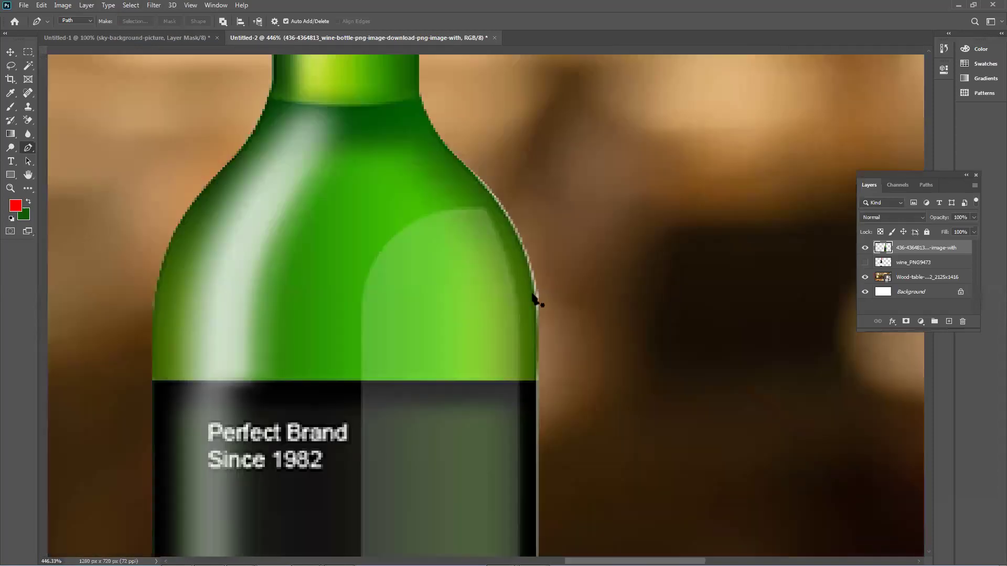
scroll(533, 295, "down", 4)
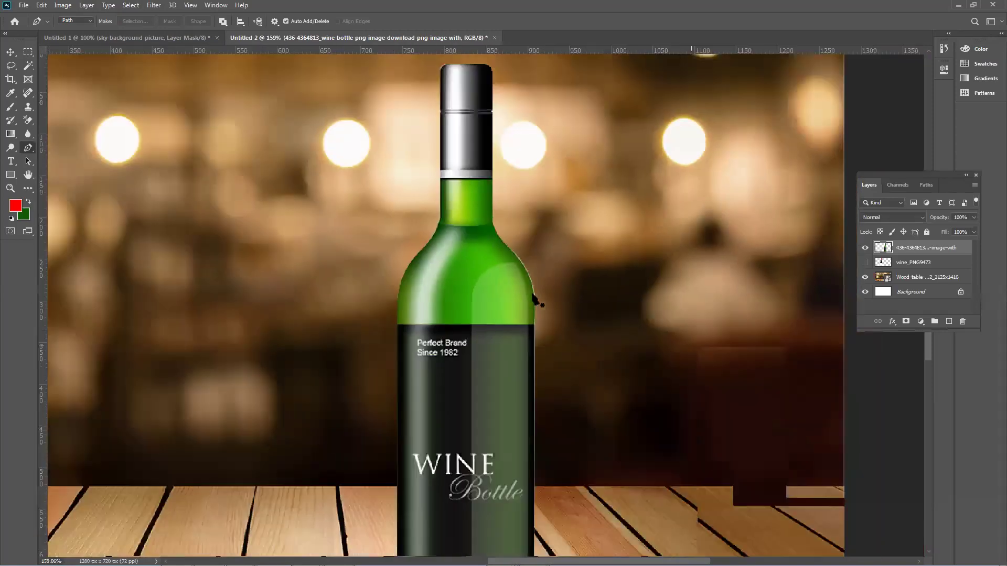
scroll(534, 299, "down", 2)
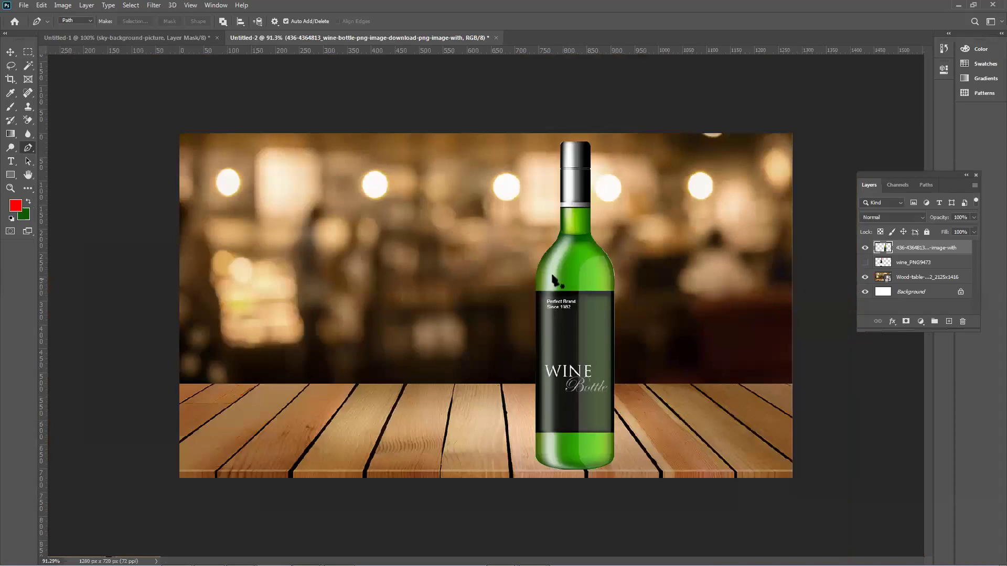
left_click(10, 52)
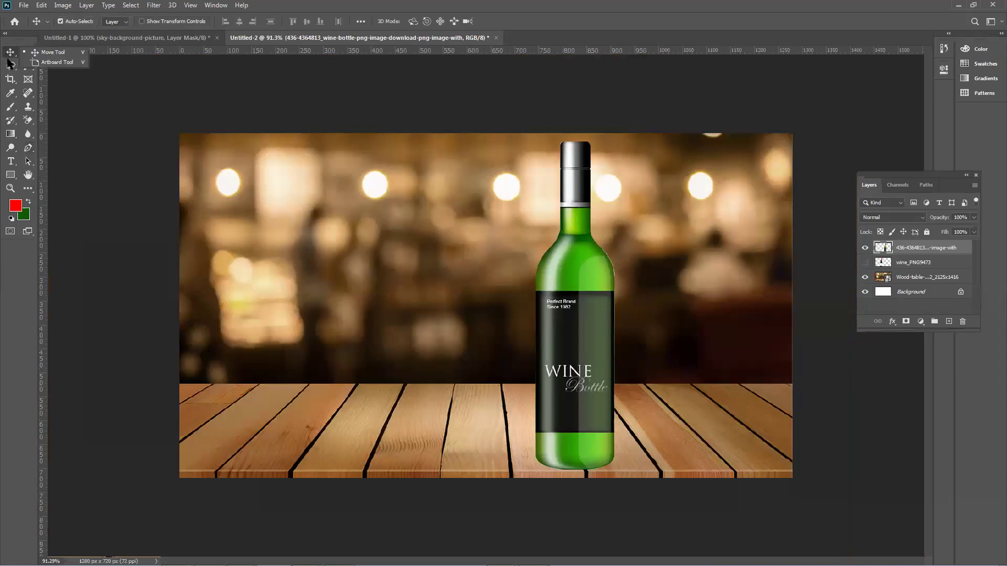
left_click(249, 107)
left_click_drag(549, 264, 441, 269)
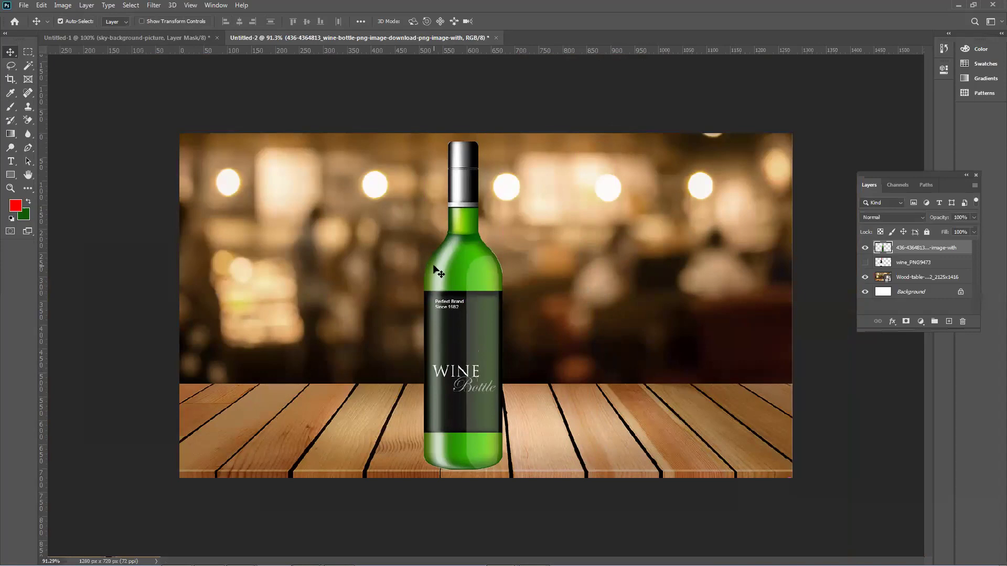
left_click_drag(464, 278, 428, 273)
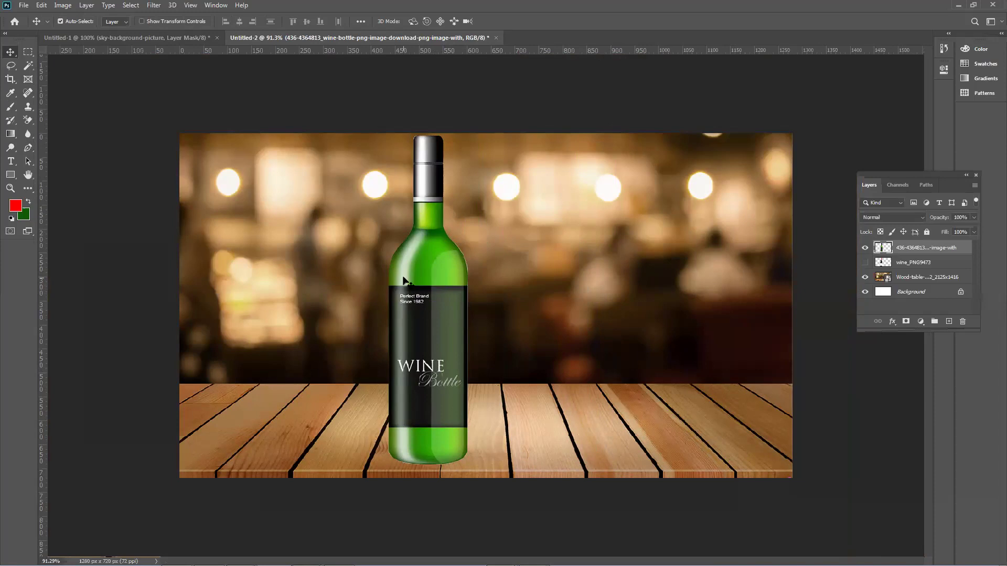
Load the green bottle layer's outline as a selection and feather it with a 2-pixel radius.
scroll(463, 273, "up", 4)
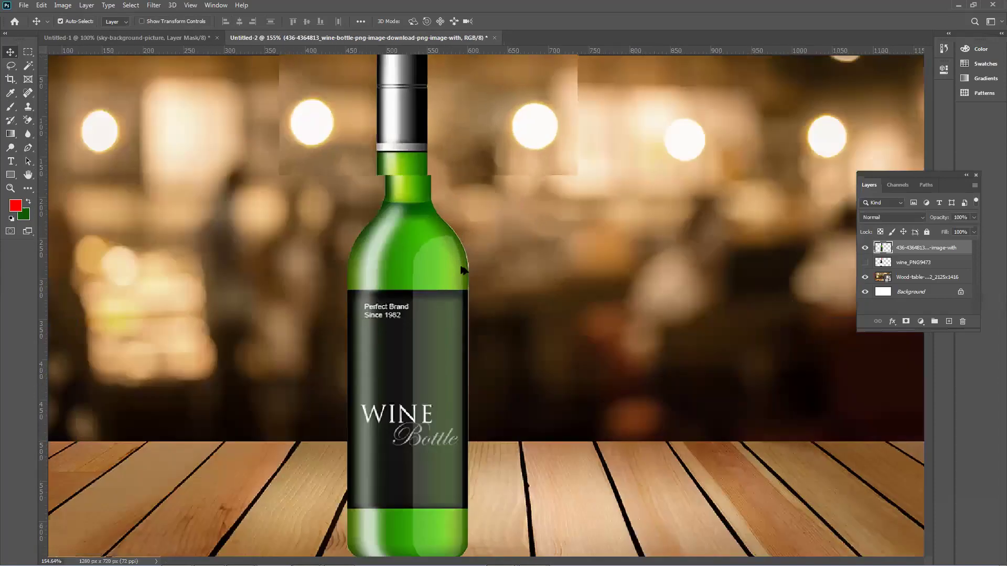
scroll(463, 270, "up", 8)
scroll(334, 214, "down", 3)
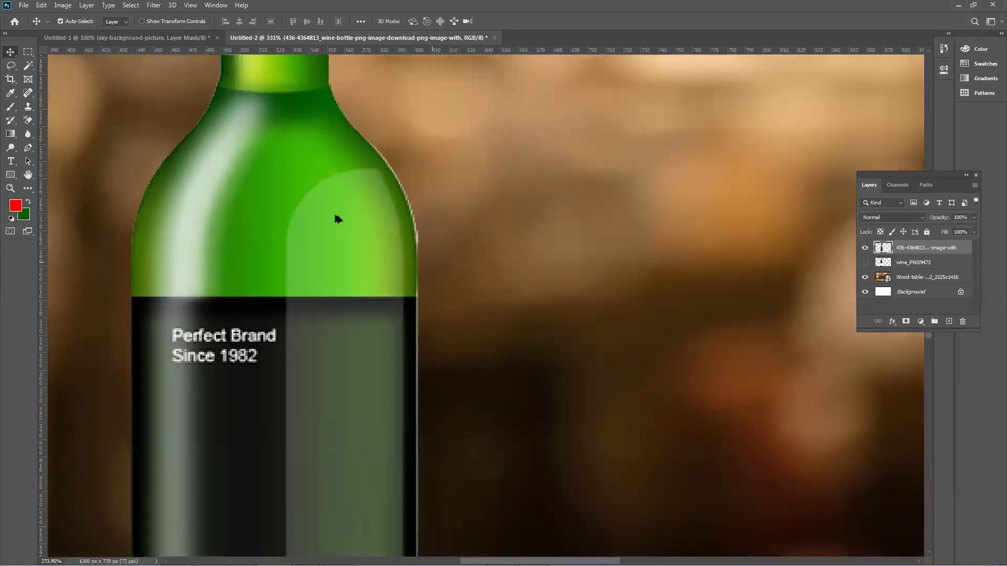
scroll(335, 209, "down", 2)
scroll(335, 210, "down", 3)
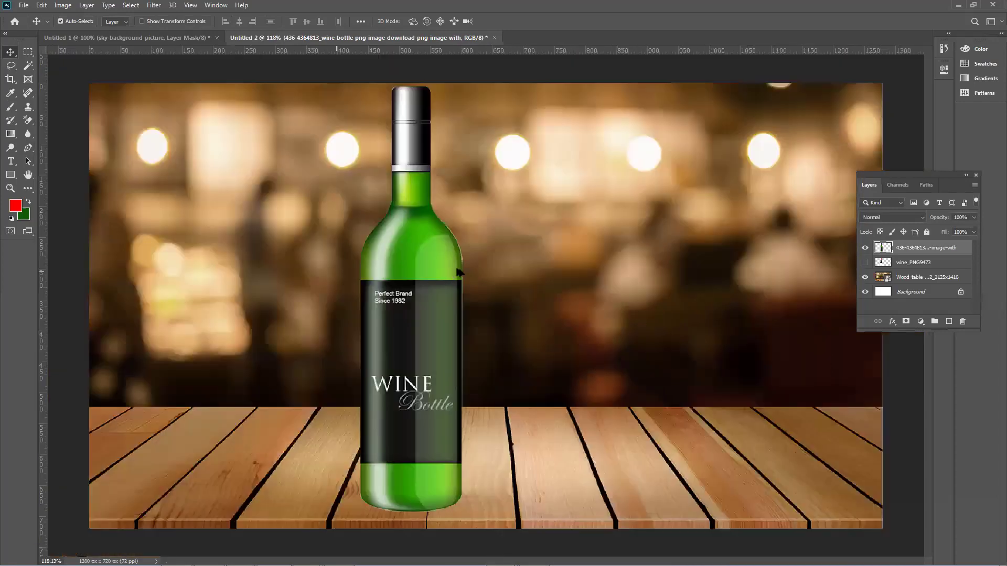
scroll(378, 217, "up", 4)
left_click(883, 247, "ctrl")
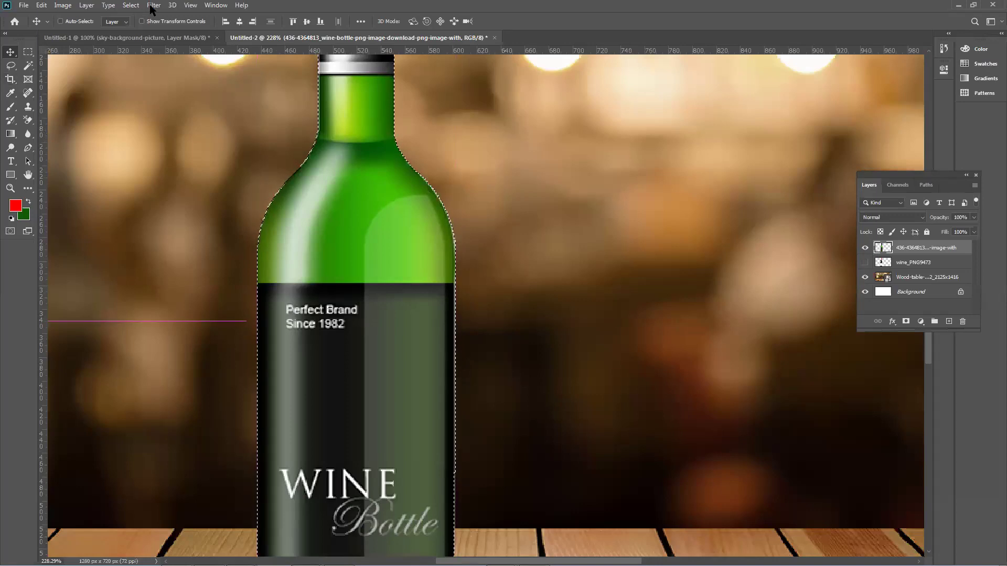
left_click(130, 6)
left_click(496, 134)
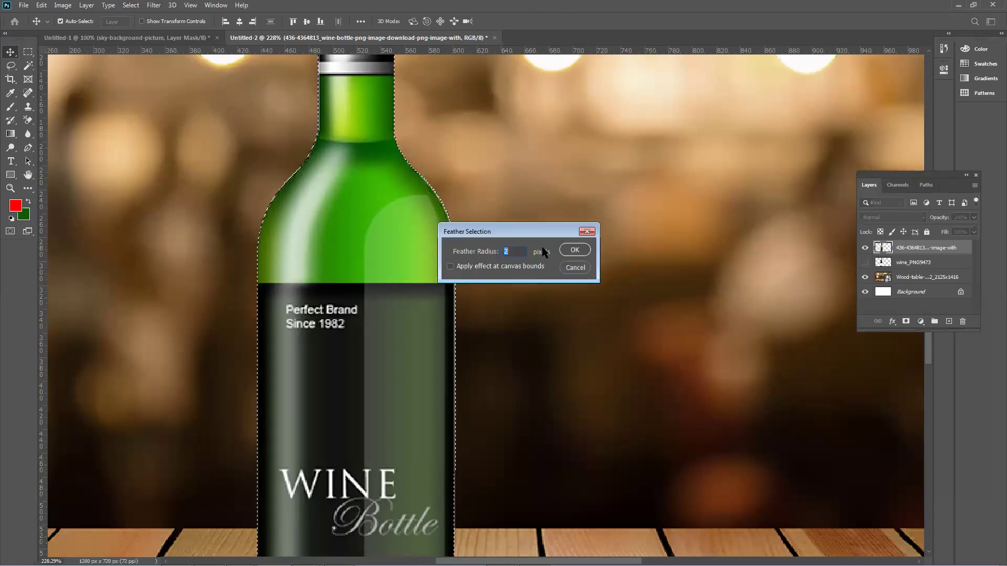
left_click(574, 250)
Clear the light fringe outside the feathered bottle selection and deselect.
scroll(467, 274, "up", 3)
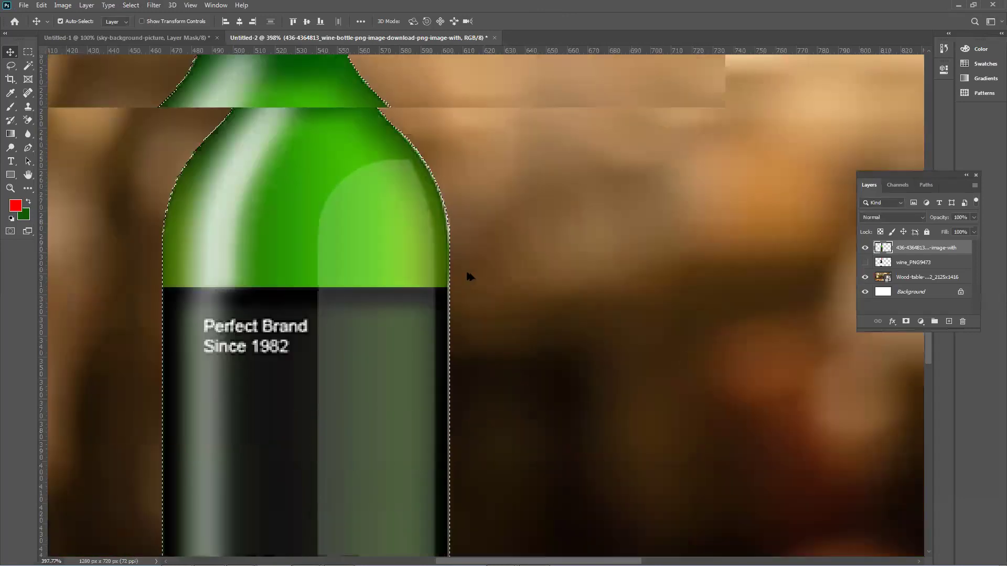
scroll(465, 269, "up", 5)
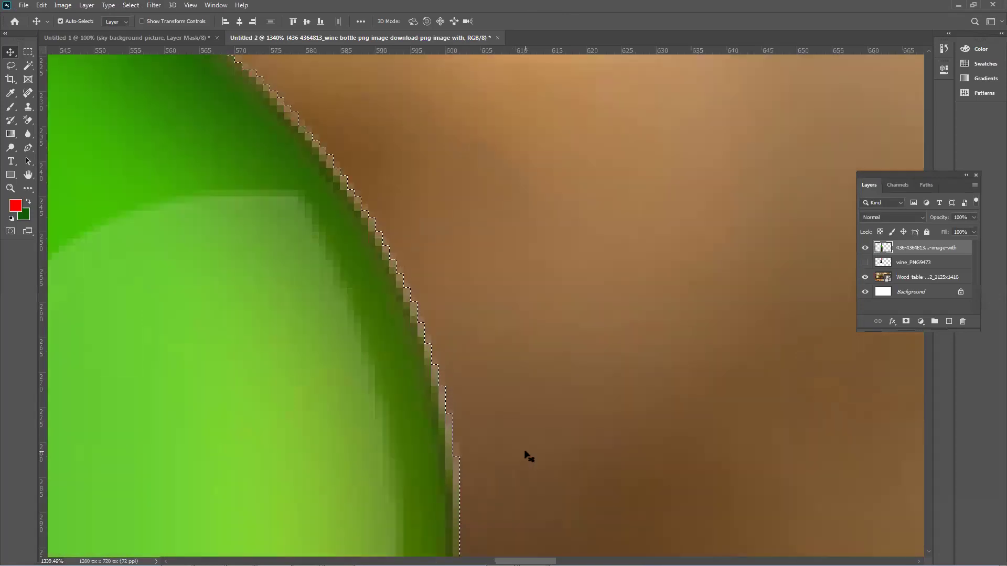
scroll(527, 454, "down", 1)
scroll(522, 450, "down", 7)
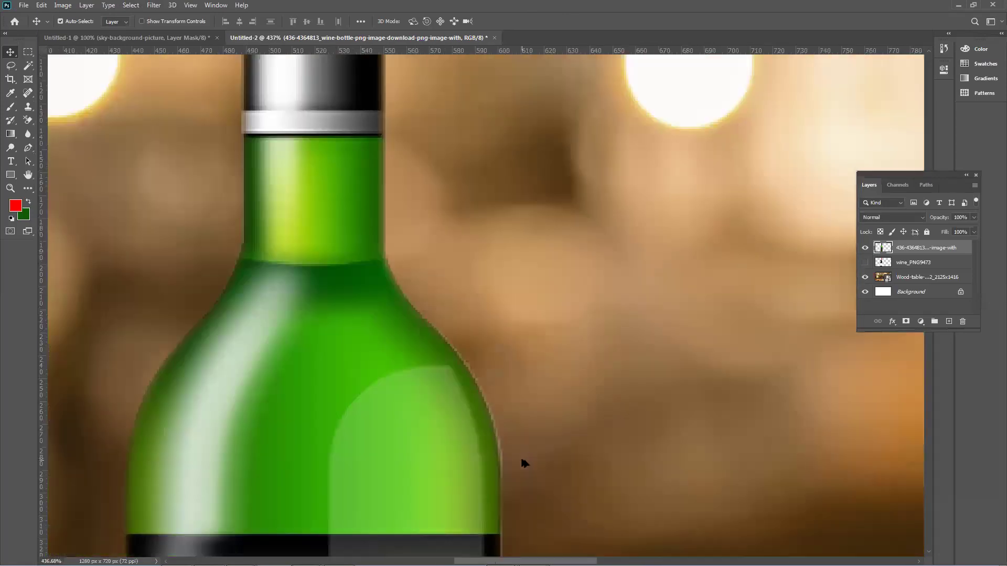
scroll(526, 465, "down", 2)
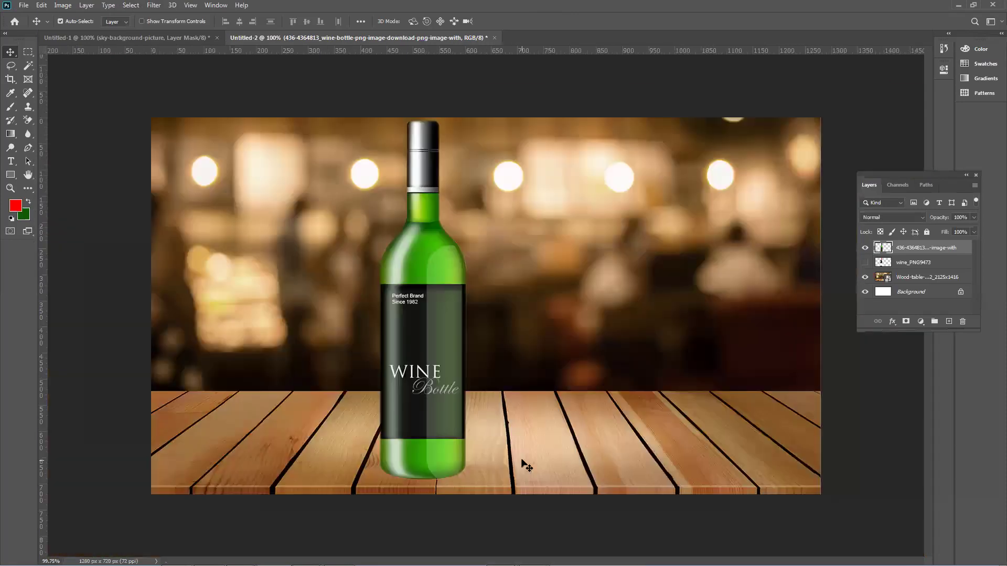
Load the green bottle layer's outline as a selection and feather it with a 2-pixel radius.
scroll(478, 241, "up", 5)
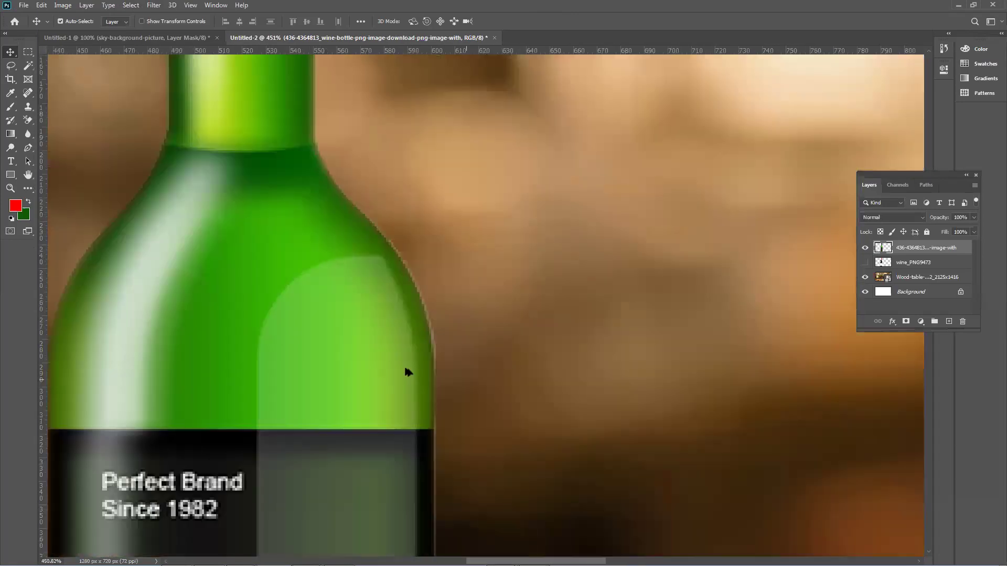
scroll(425, 331, "up", 2)
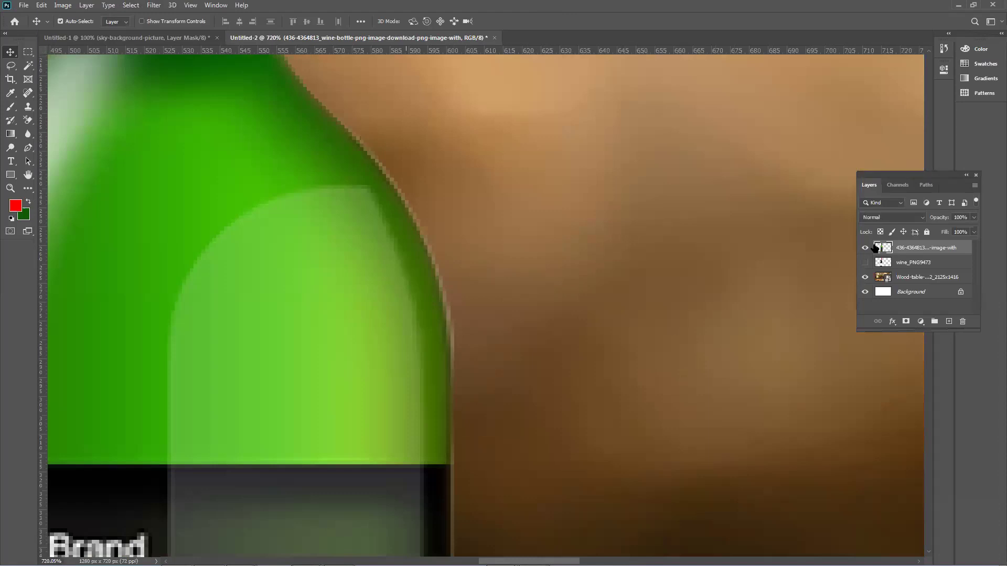
left_click(875, 249, "ctrl")
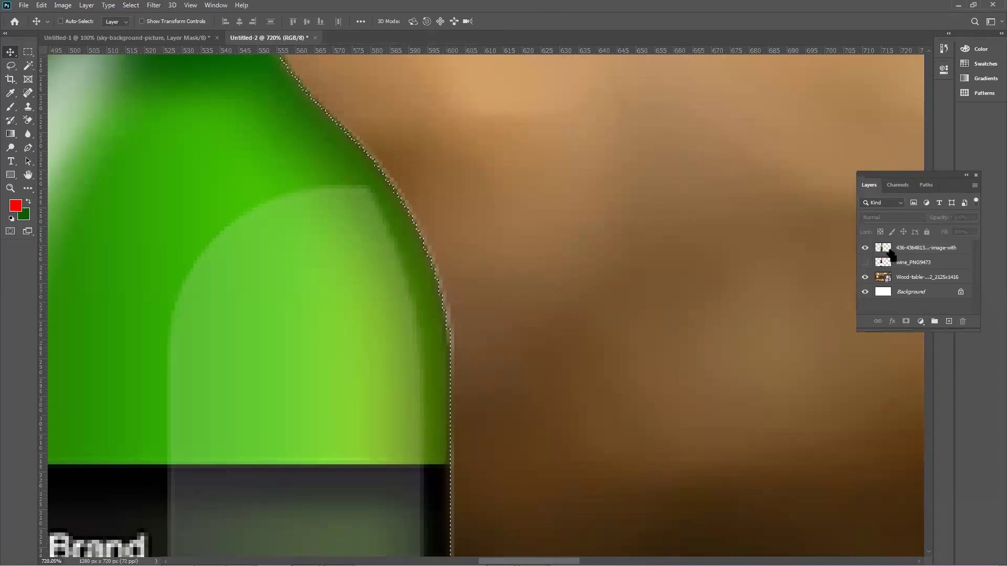
key("ctrl")
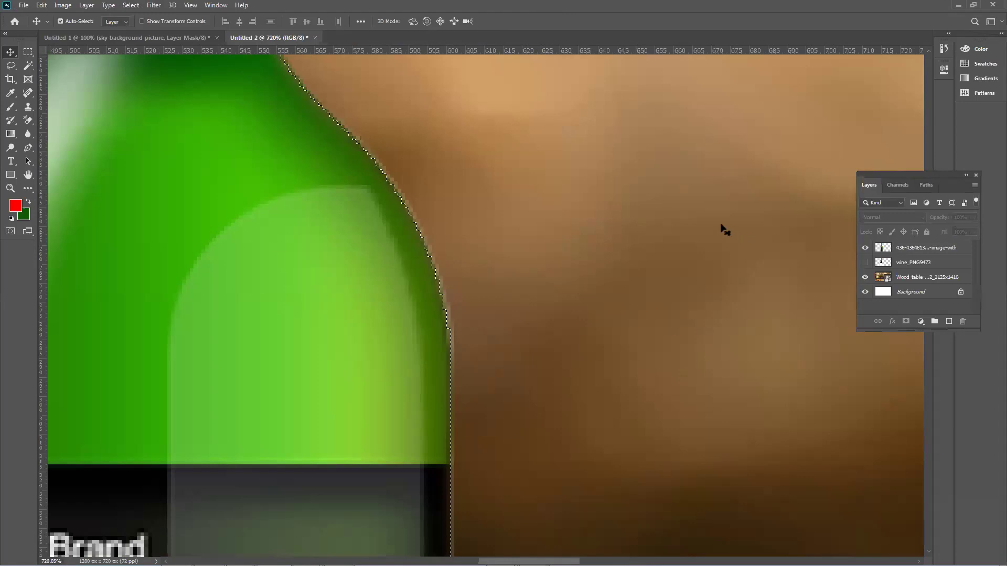
key("shift+F6")
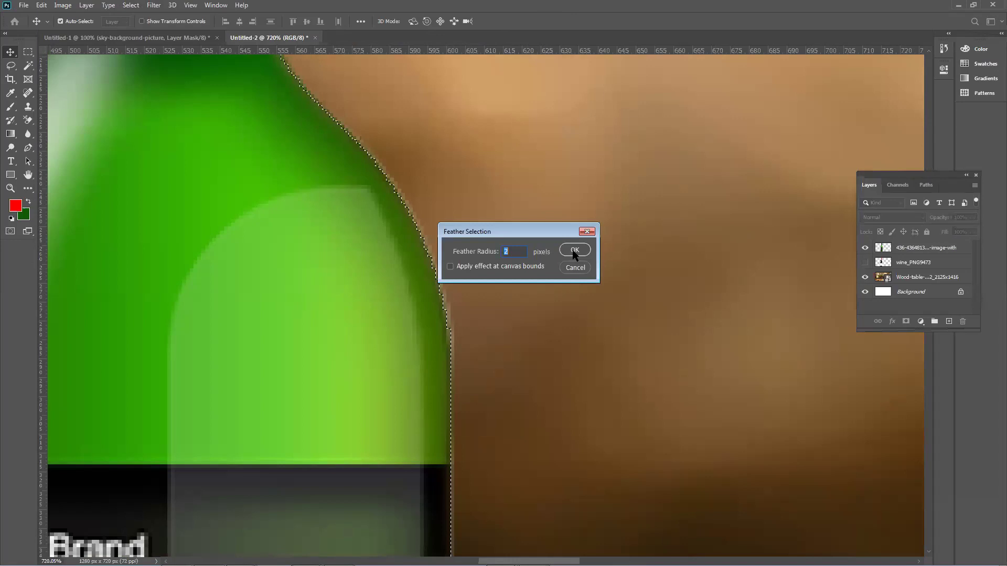
left_click(573, 251)
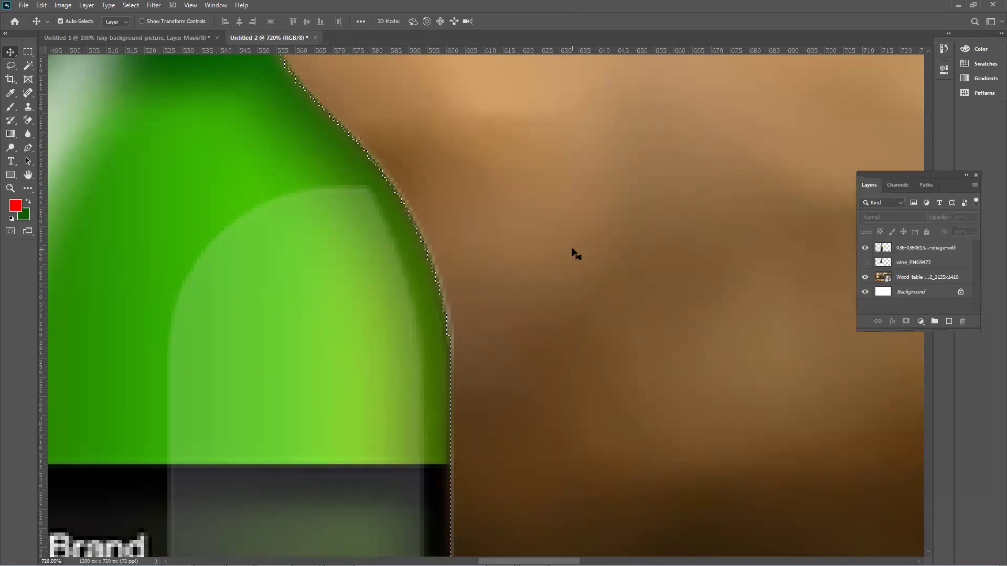
Deselect and move the green bottle right to the canvas centre, keeping its cap just inside the upper canvas edge.
scroll(572, 250, "down", 1)
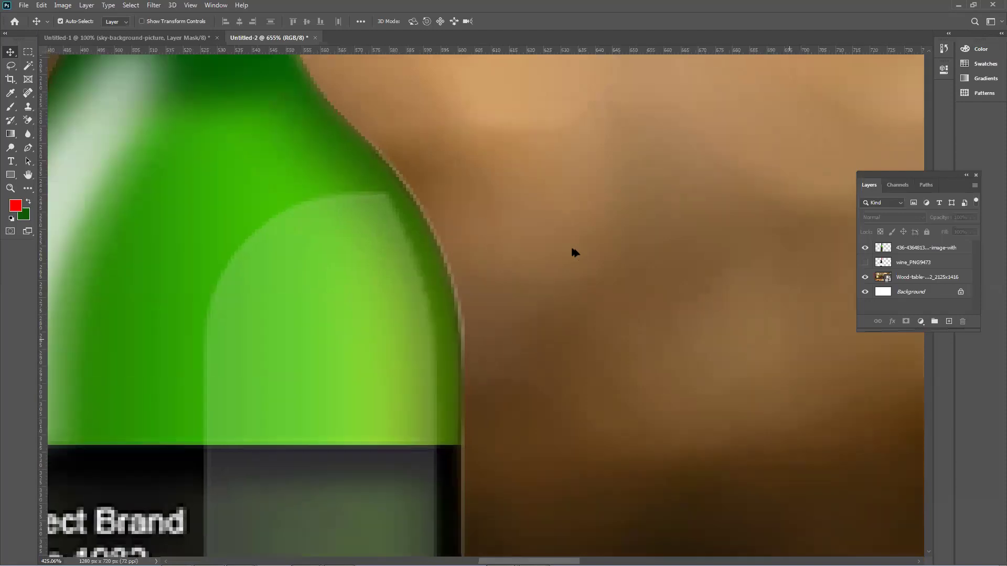
scroll(571, 250, "down", 3)
scroll(572, 251, "down", 3)
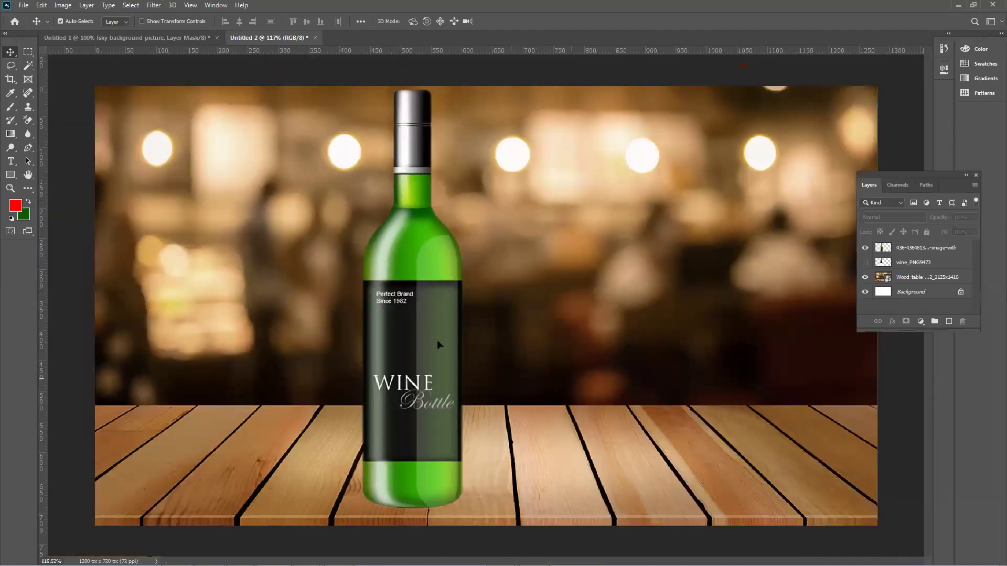
left_click_drag(390, 360, 462, 349)
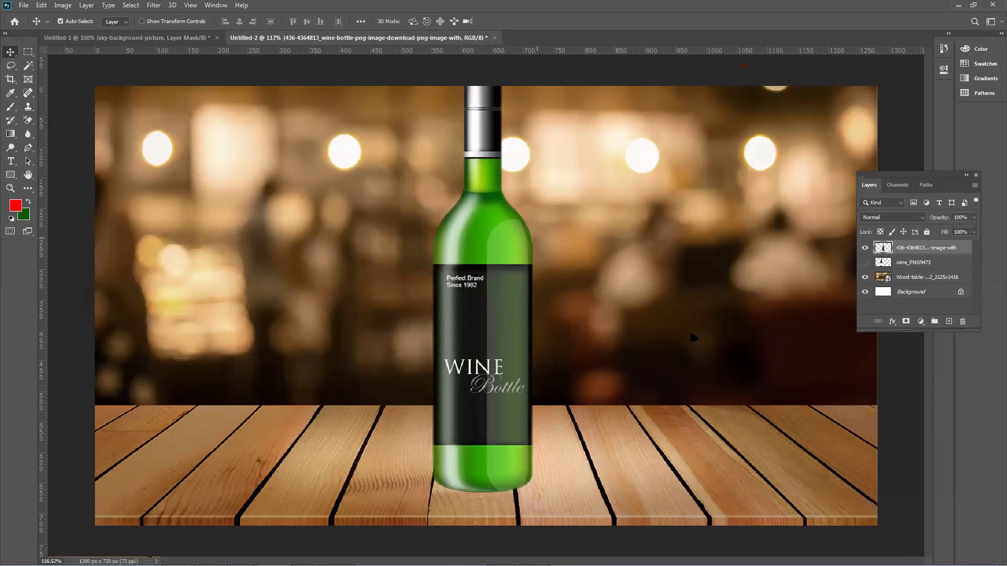
scroll(818, 242, "down", 3)
left_click_drag(488, 315, 488, 327)
Select everything outside the bottle's outline, feather it by 30 pixels, and clear the bottle's edges before deselecting.
left_click(883, 248, "ctrl")
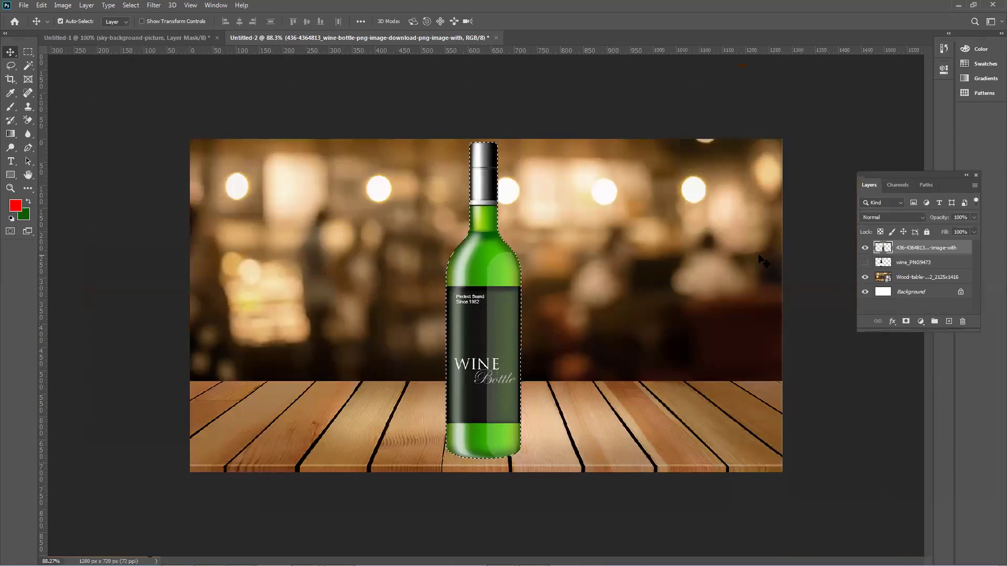
key("ctrl+shift+i")
key("shift+F6")
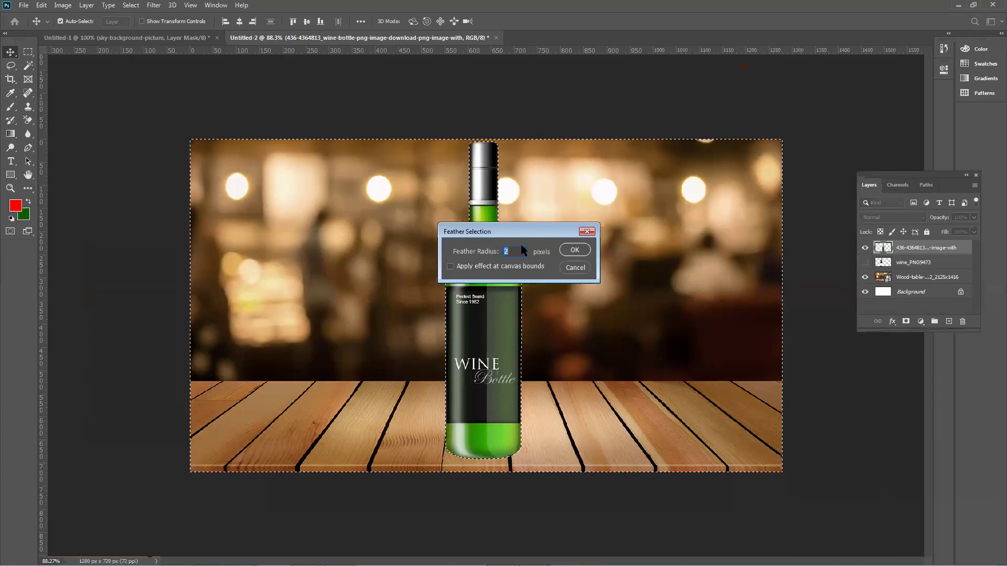
type("30")
left_click(575, 250)
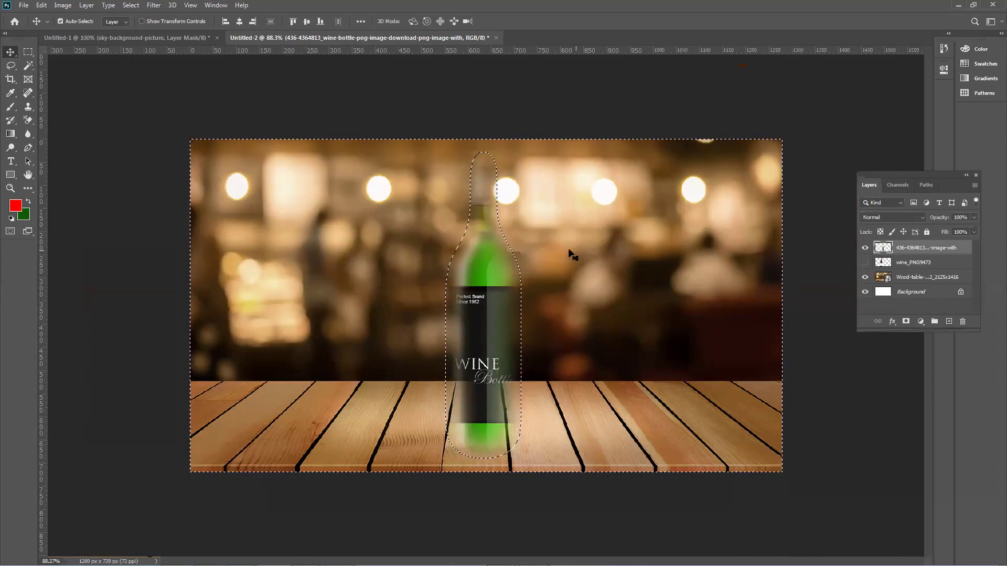
key("ctrl+d")
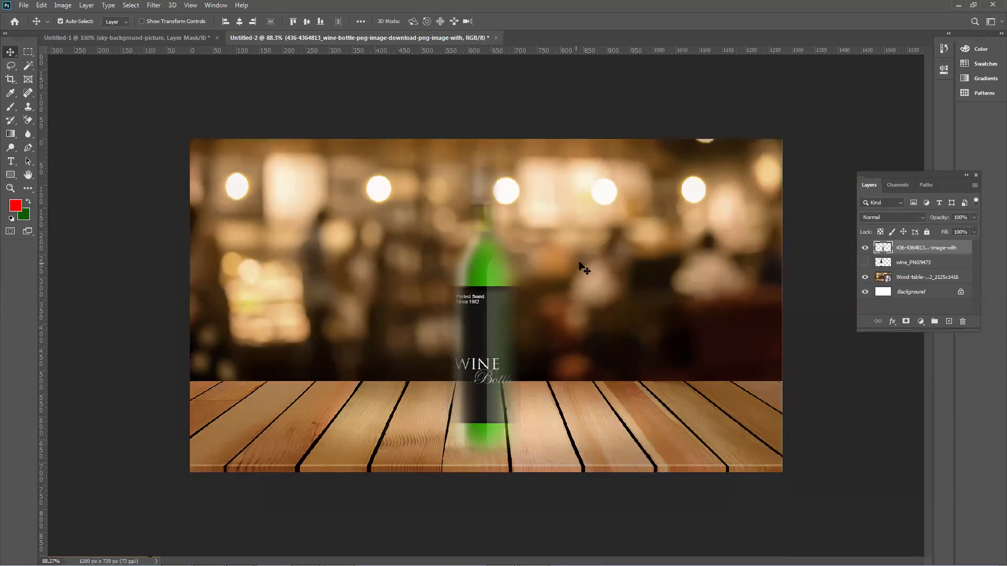
Move the faded bottle slightly right and down, undo back to before the edge clearing, and deselect.
left_click_drag(486, 274, 511, 295)
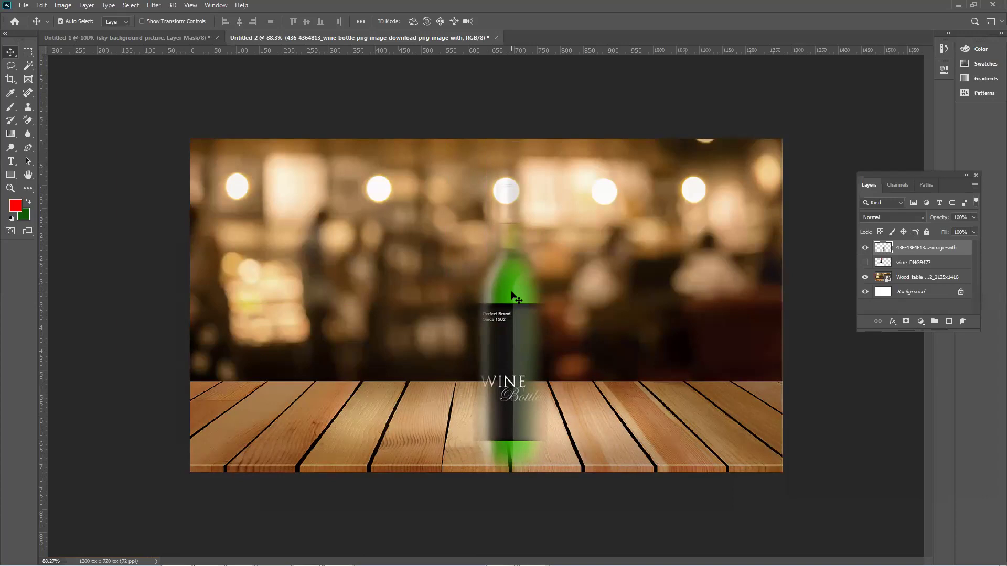
key("shift+Left")
key("shift+Left")
key("shift+Left")
key("shift+Left")
key("shift+Left")
key("shift+Up")
key("shift+Up")
key("shift+Up")
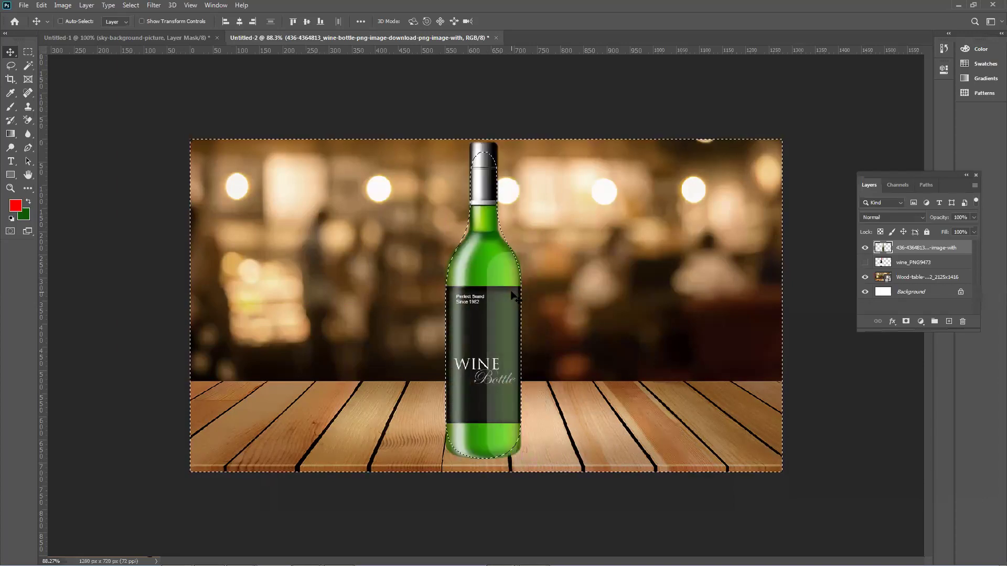
key("ctrl+d")
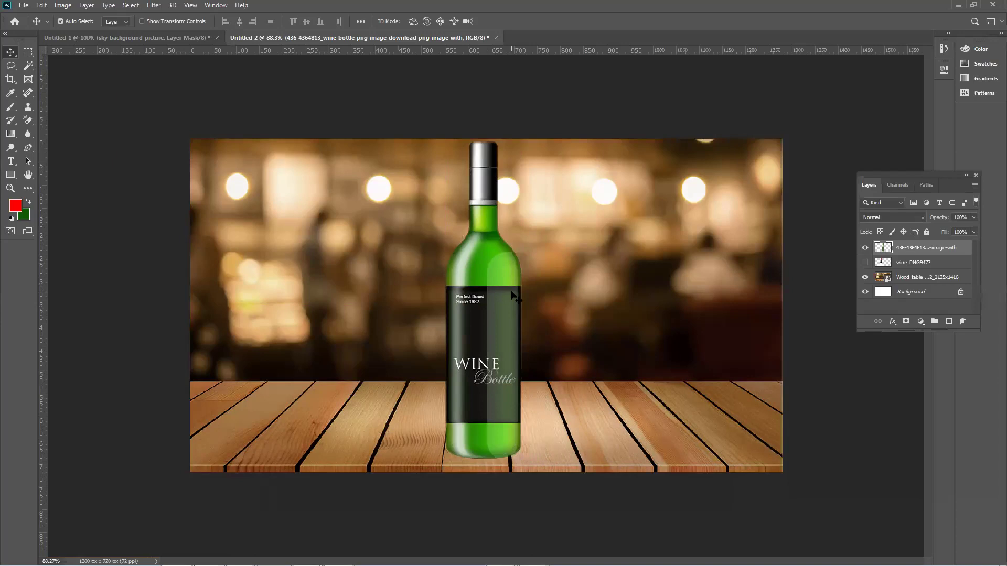
Move the green bottle left of the canvas centre and down until its base sits near the table's front edge.
left_click_drag(513, 290, 464, 287)
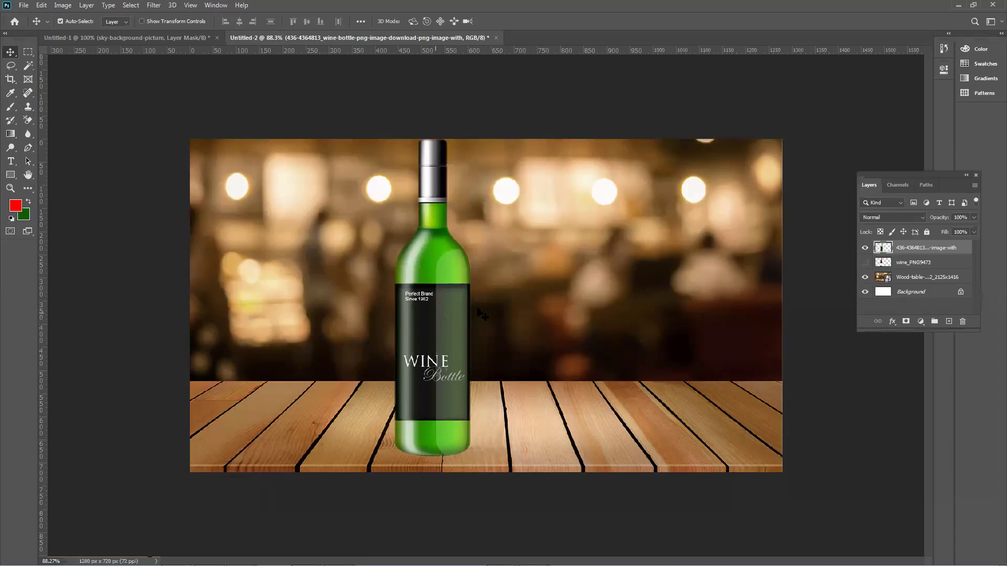
key("shift+Down")
key("shift+Down")
key("shift+Down")
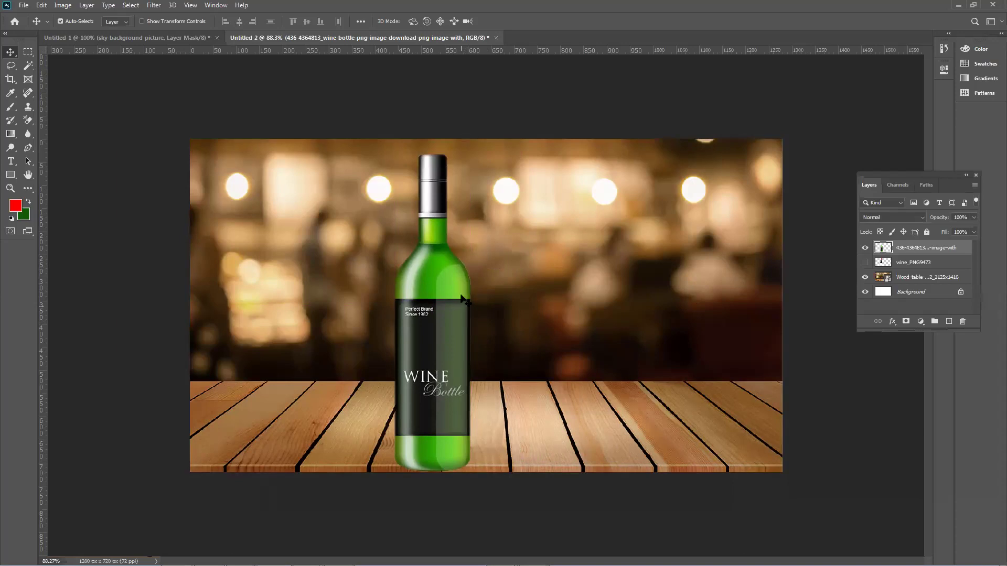
key("ctrl+plus")
scroll(461, 283, "up", 2)
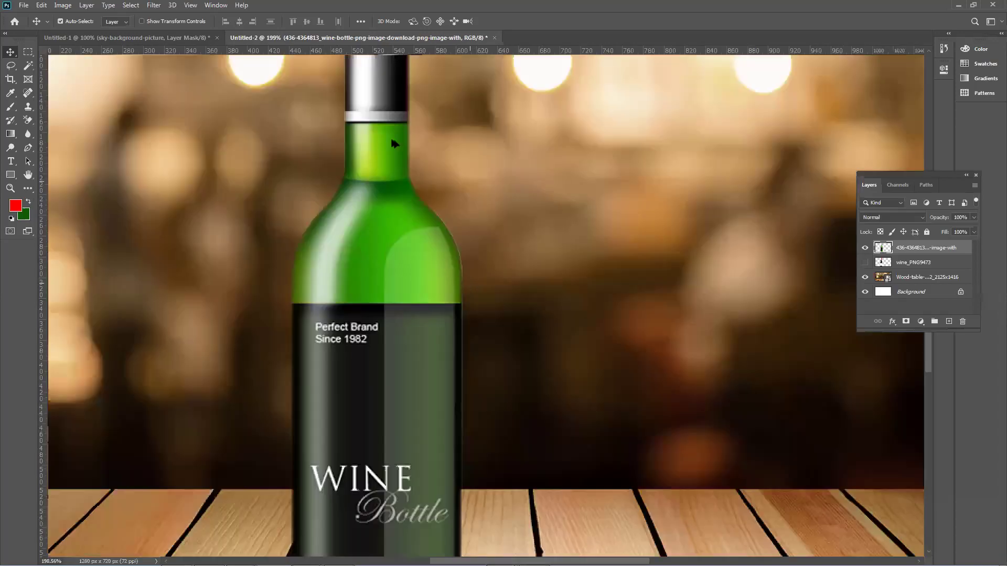
scroll(418, 173, "up", 5)
scroll(424, 194, "down", 6)
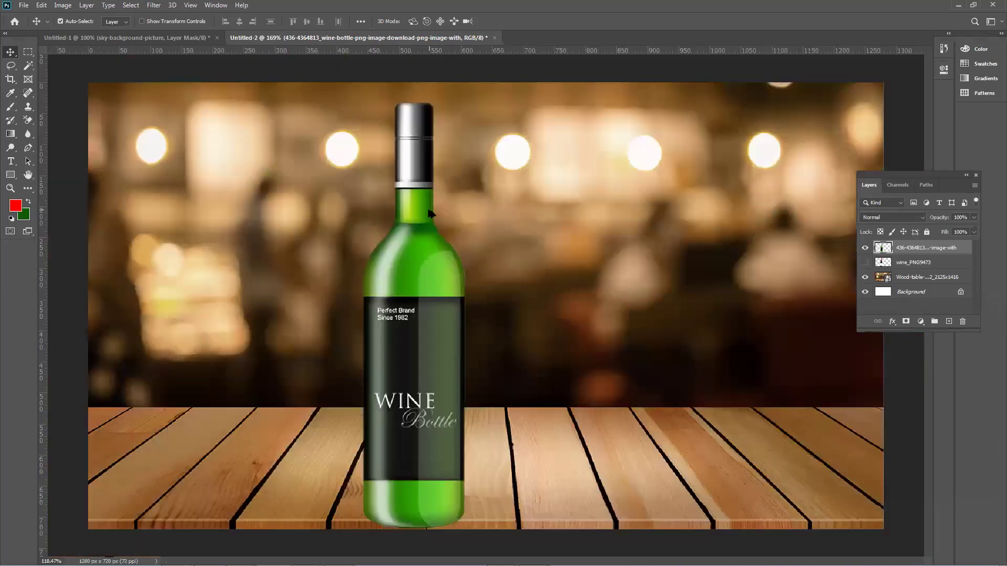
left_click_drag(362, 461, 334, 461)
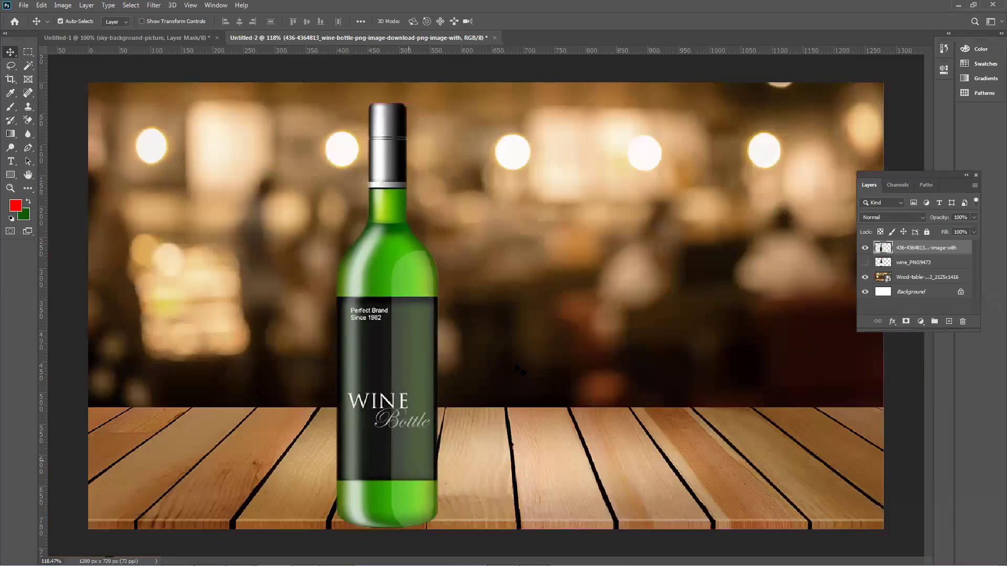
Load the green bottle's outline as a selection, invert it, and feather the inverted selection.
left_click(885, 250, "ctrl")
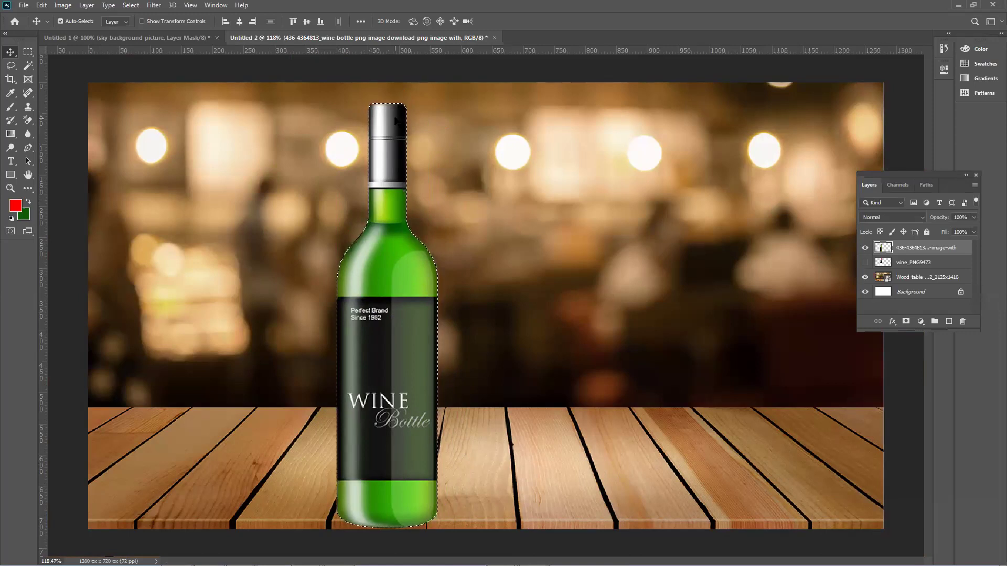
left_click(130, 5)
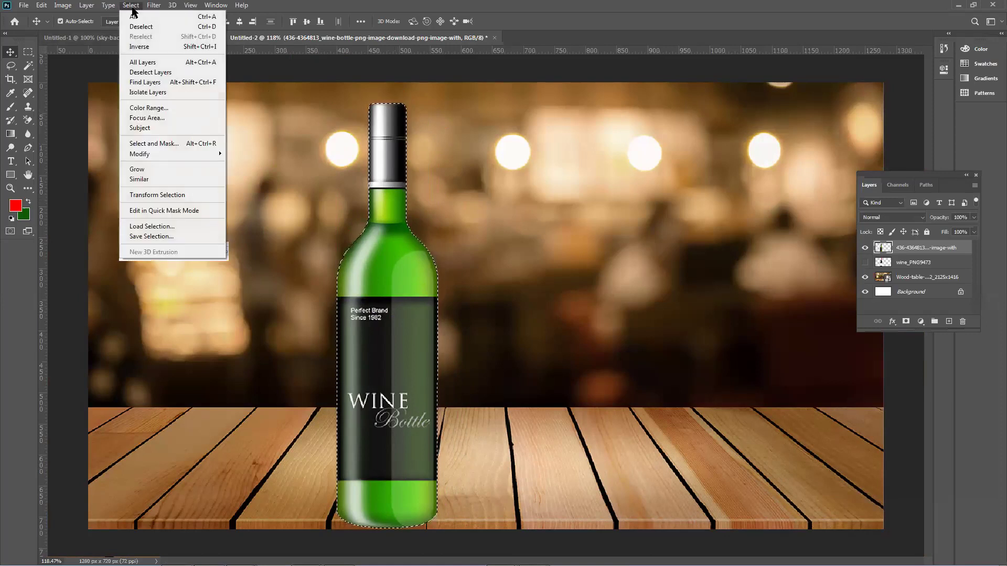
left_click(139, 47)
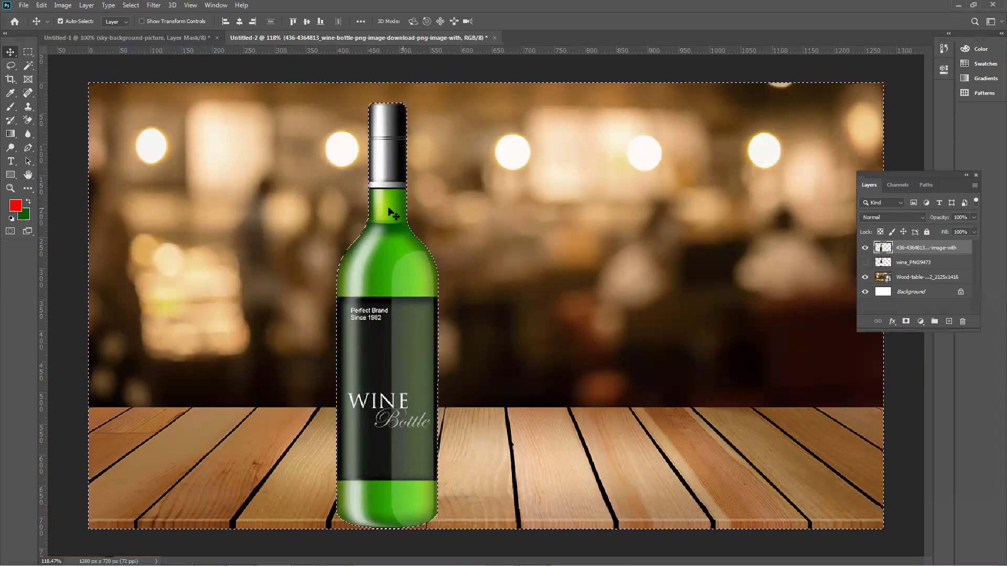
key("shift+F6")
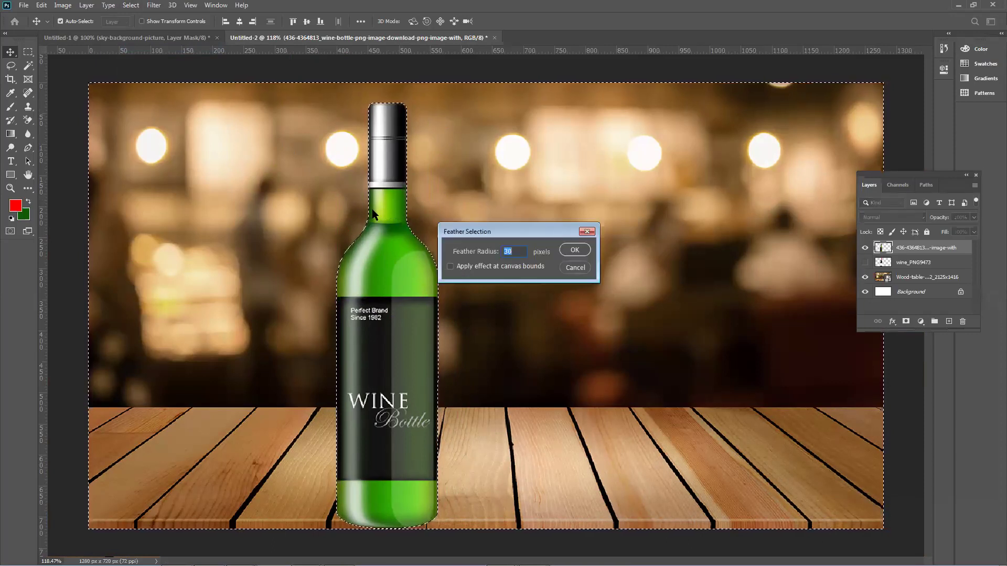
left_click_drag(505, 234, 515, 230)
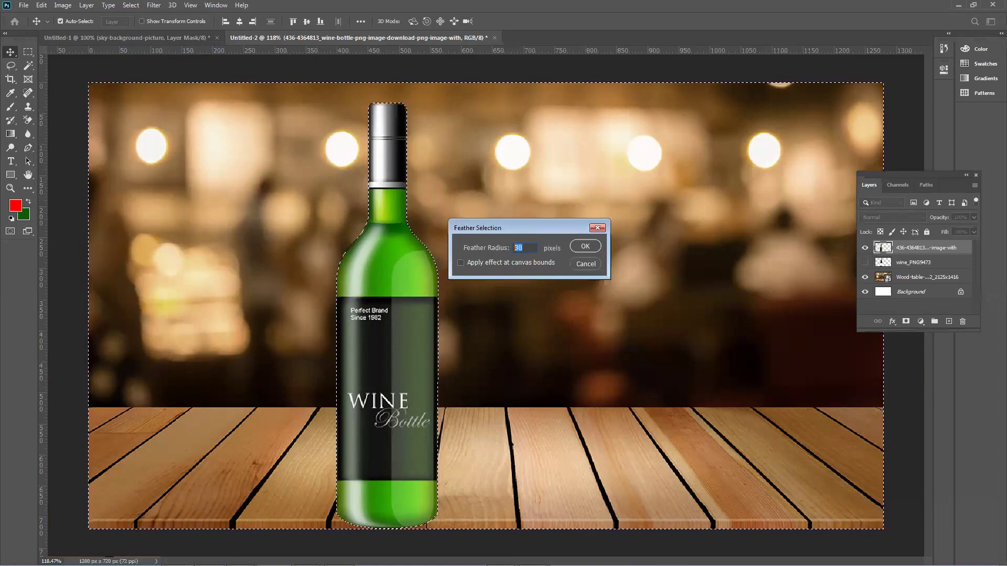
left_click(585, 246)
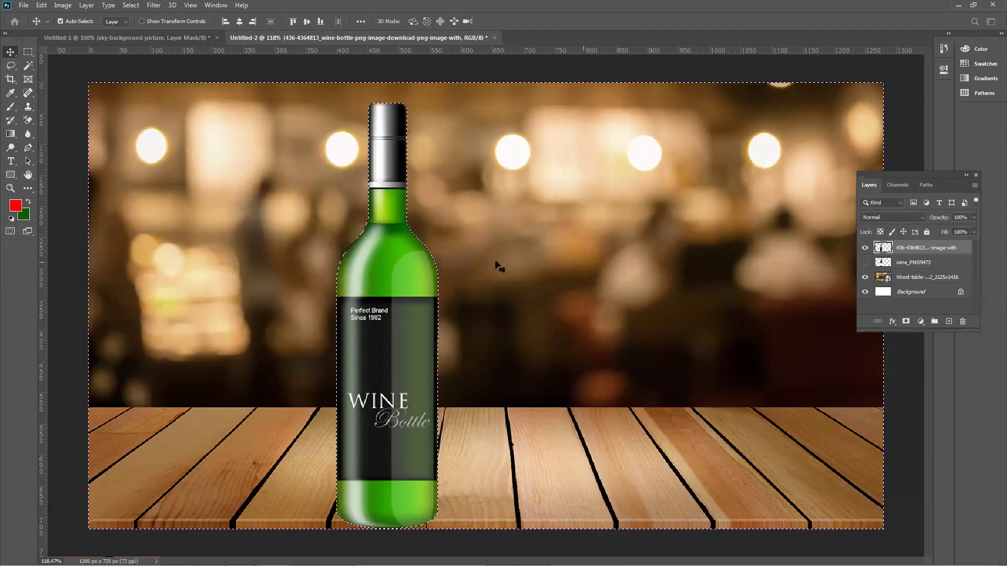
Clear the light fringe along the bottle's edge with the inverted feathered selection, and deselect.
key("ctrl+plus")
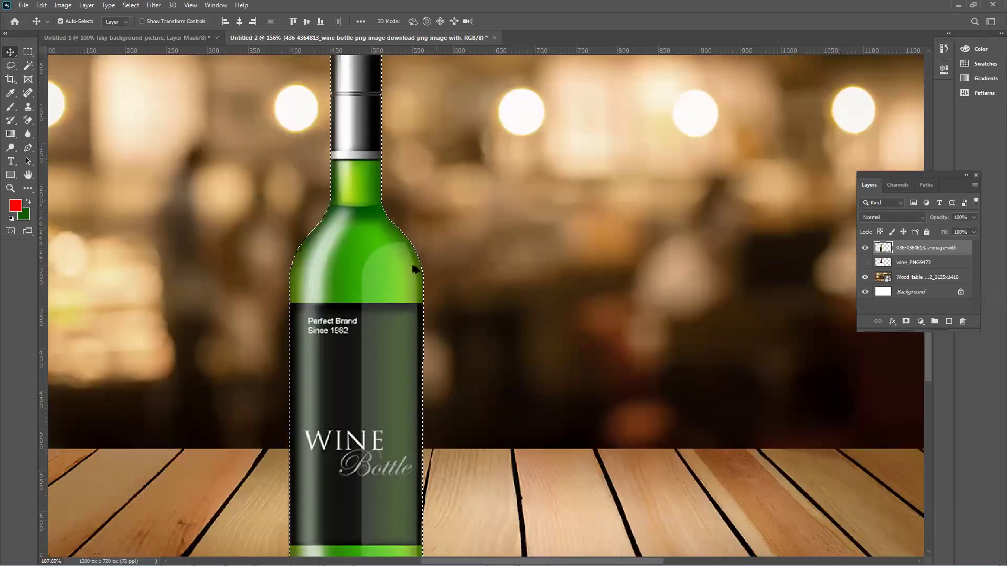
scroll(412, 270, "up", 10)
scroll(403, 304, "up", 3)
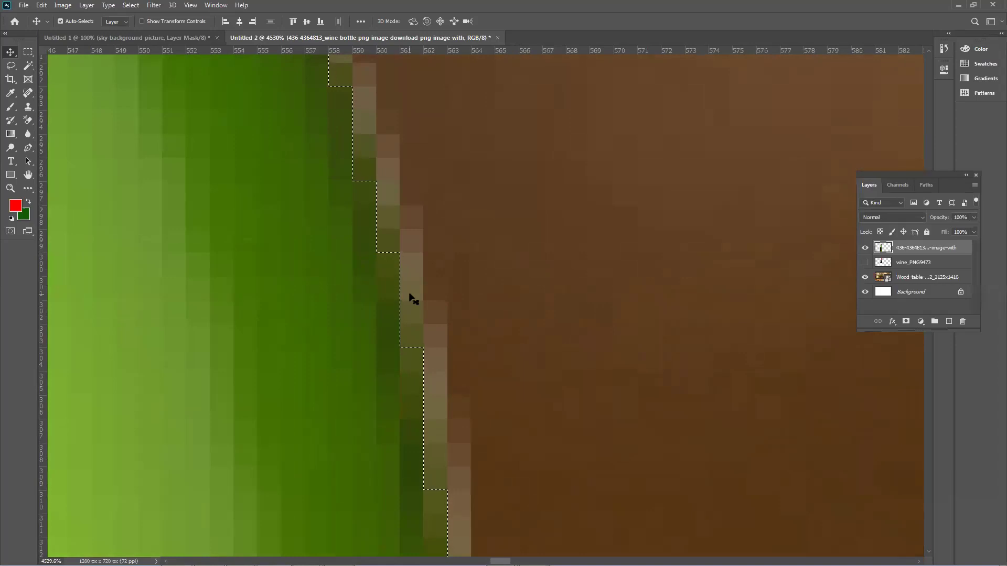
key("Delete")
key("ctrl+d")
scroll(414, 298, "down", 8)
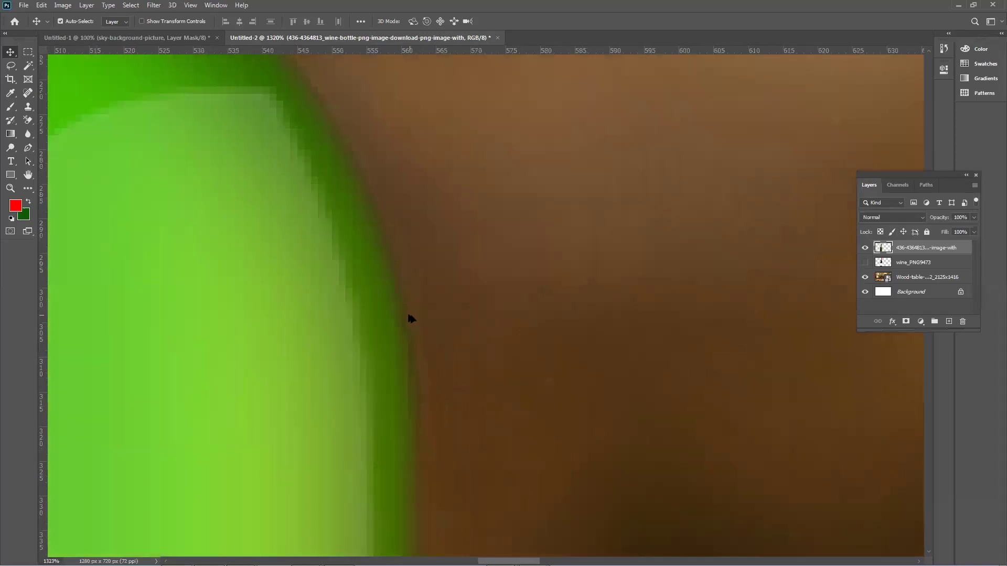
scroll(414, 318, "down", 5)
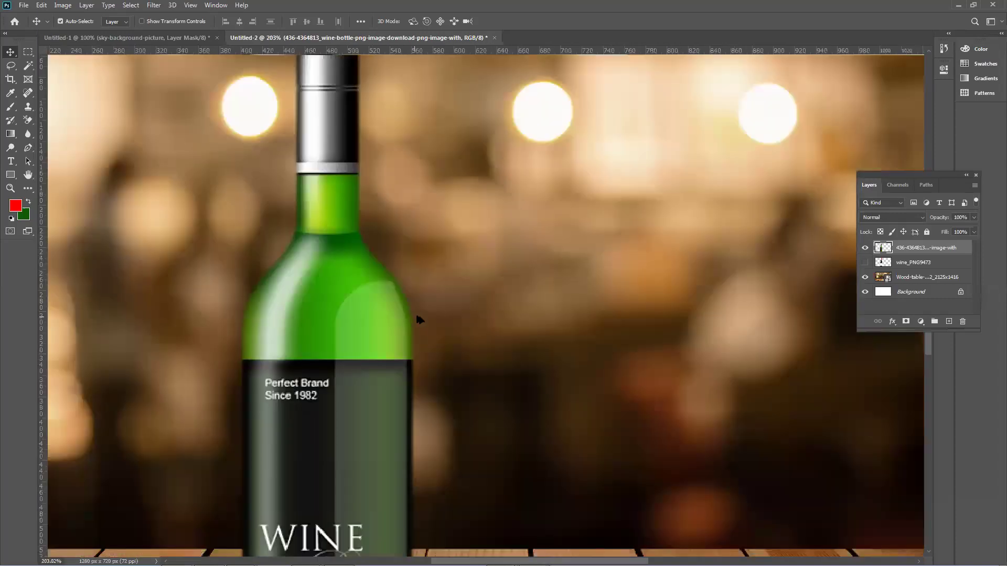
Undo the latest bottle move and fringe clearing, and reposition the bottle slightly right and up on the table.
left_click_drag(409, 318, 449, 298)
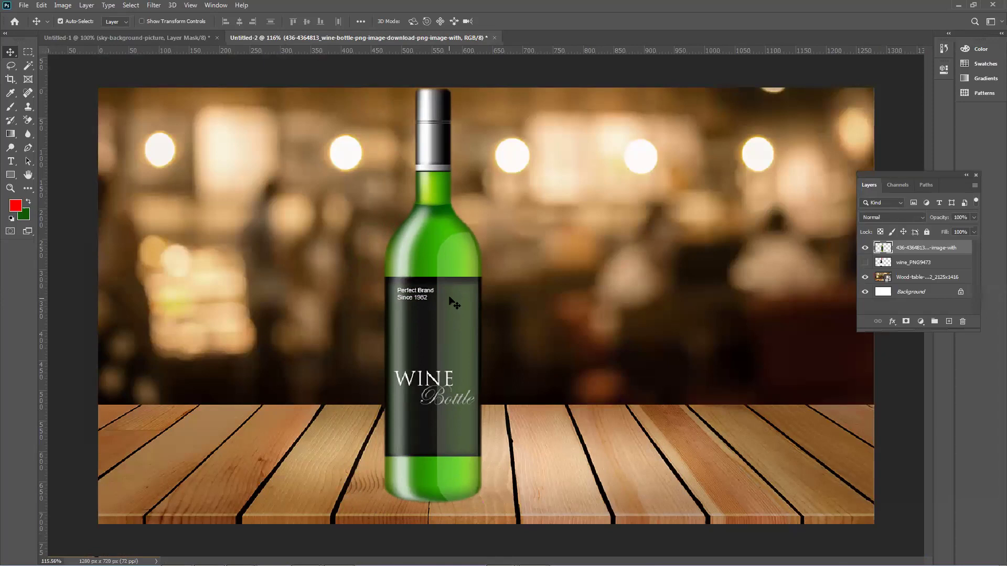
key("ctrl+z")
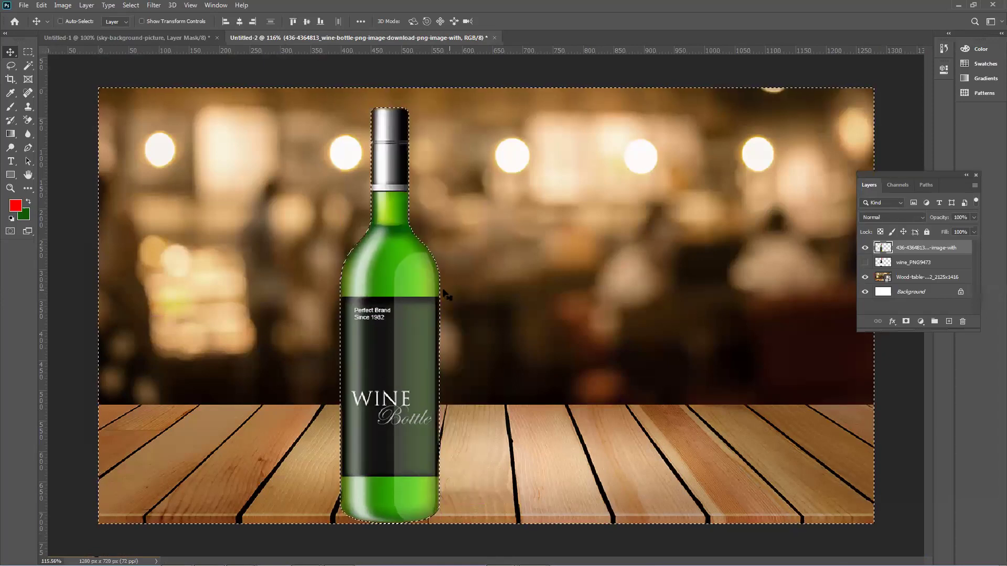
left_click_drag(412, 265, 439, 248)
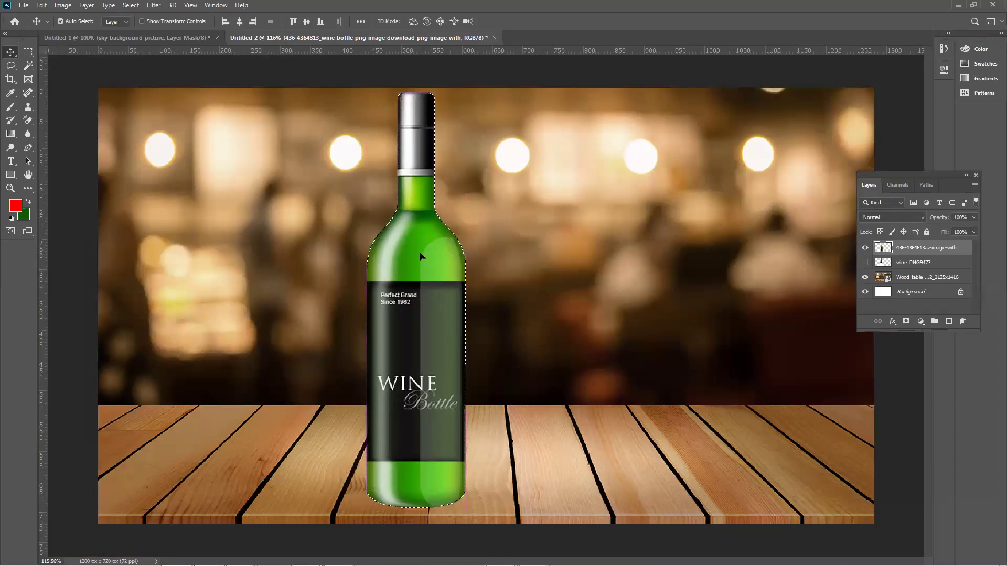
Feather the bottle-shaped selection and delete the bottle pixels inside it.
key("shift+F6")
key("Return")
key("Delete")
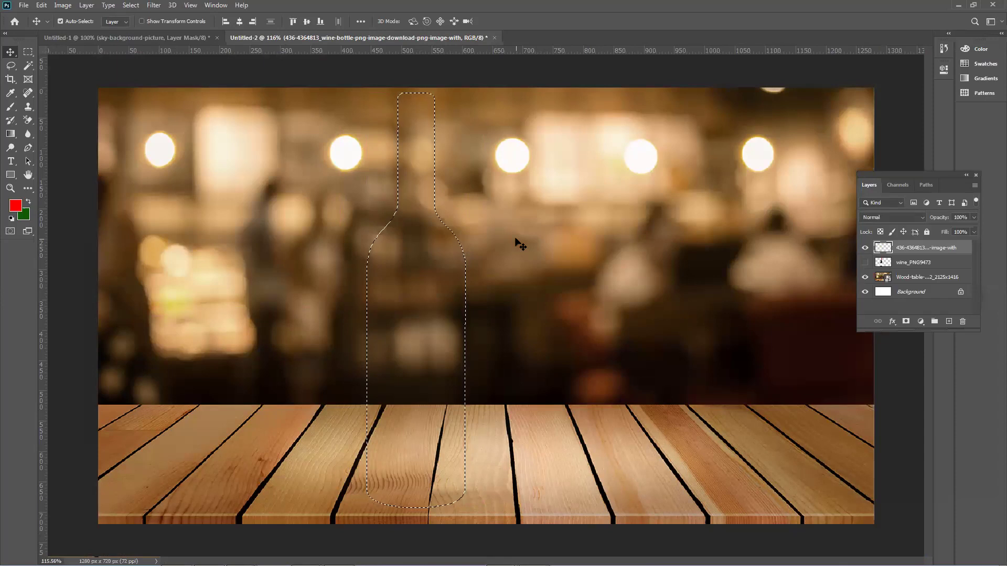
Undo the deletion of the green bottle's pixels, then invert the selection and deselect it.
key("ctrl+z")
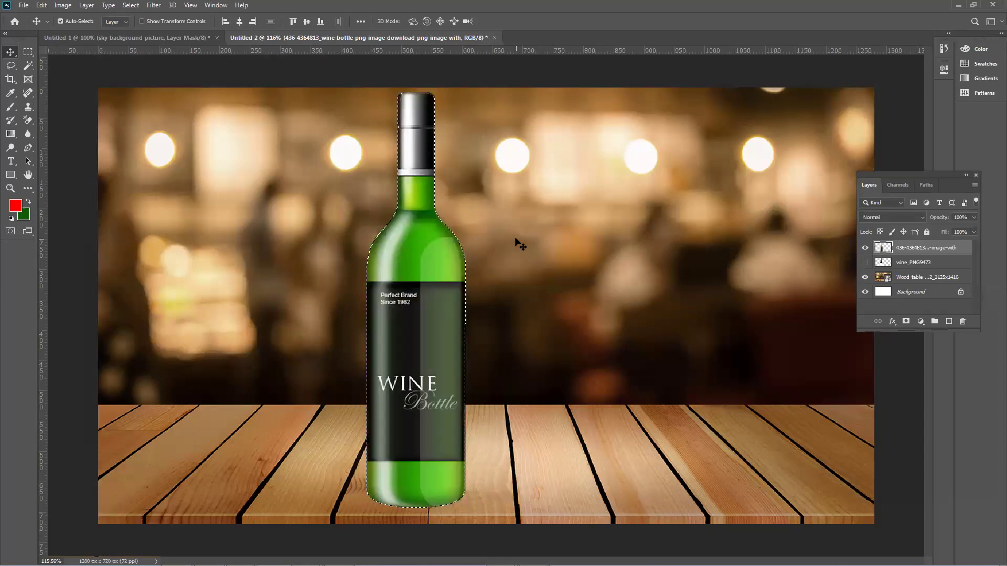
left_click(132, 6)
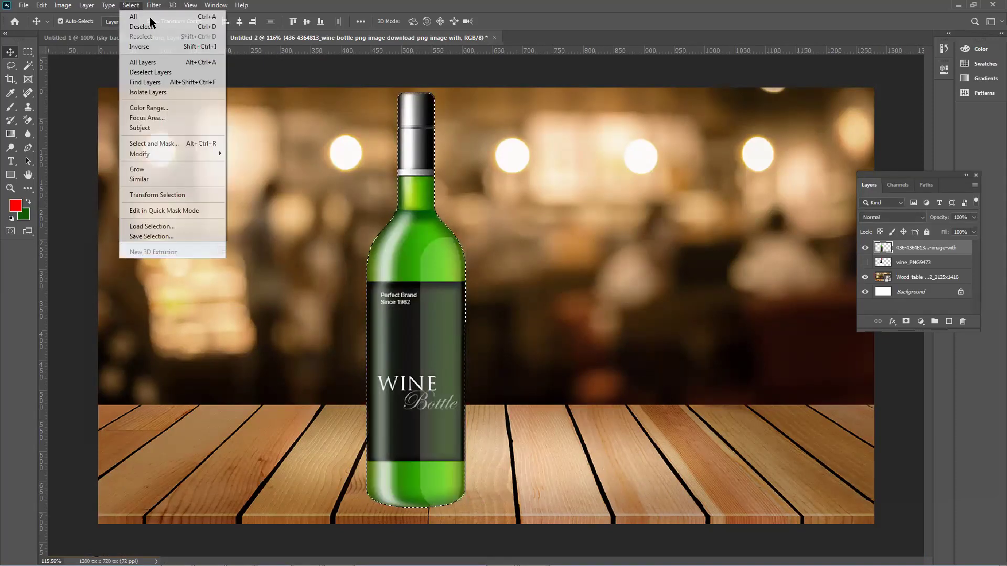
left_click(157, 45)
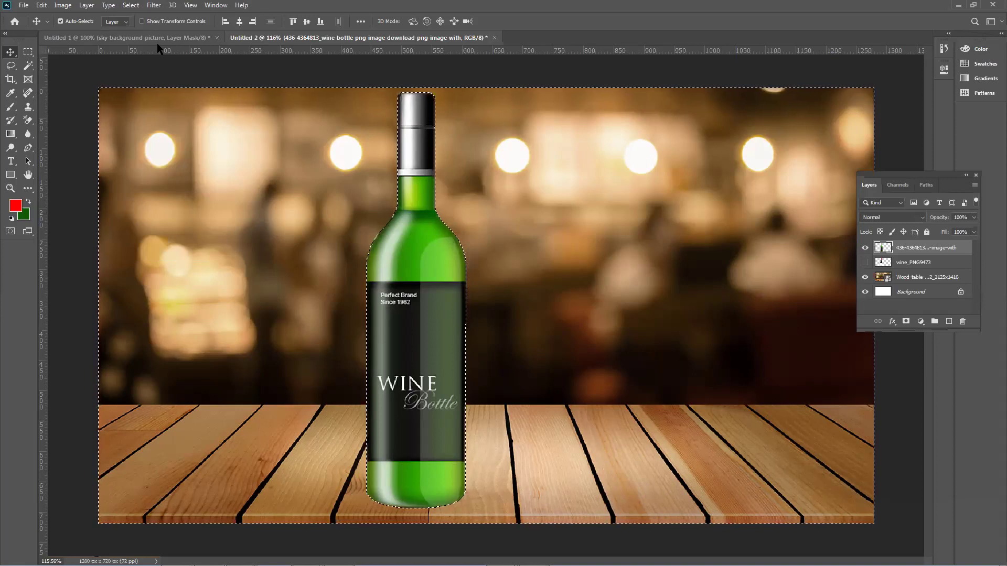
key("ctrl+d")
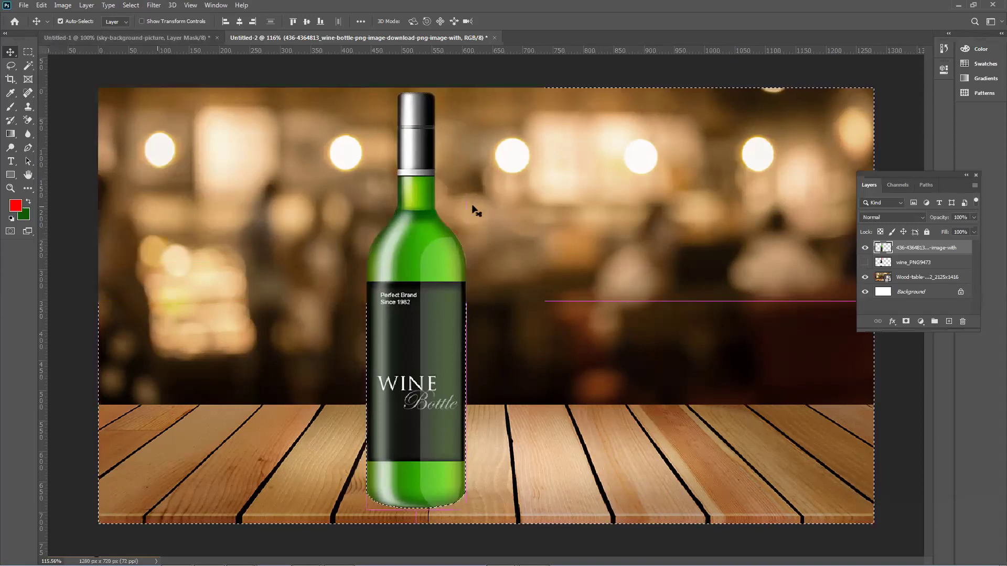
Reposition the green bottle near the centre of the wooden table.
left_click_drag(404, 266, 356, 261)
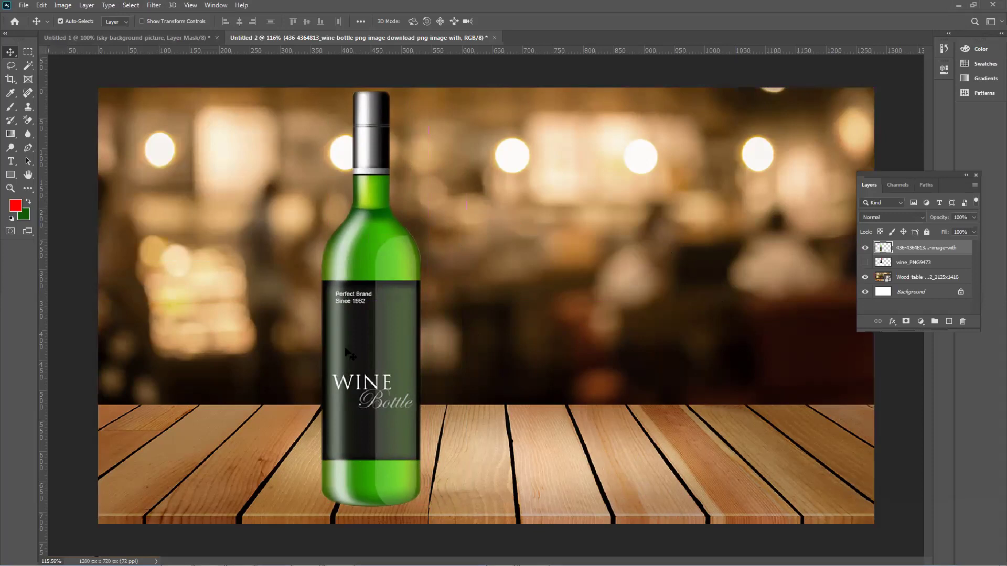
key("ctrl+minus")
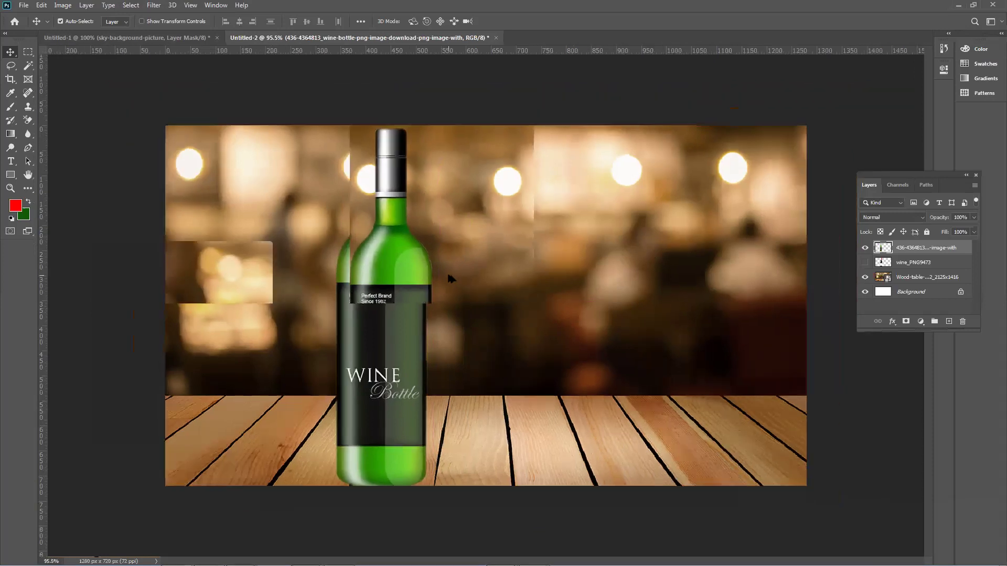
left_click_drag(386, 311, 420, 308)
left_click_drag(461, 396, 510, 395)
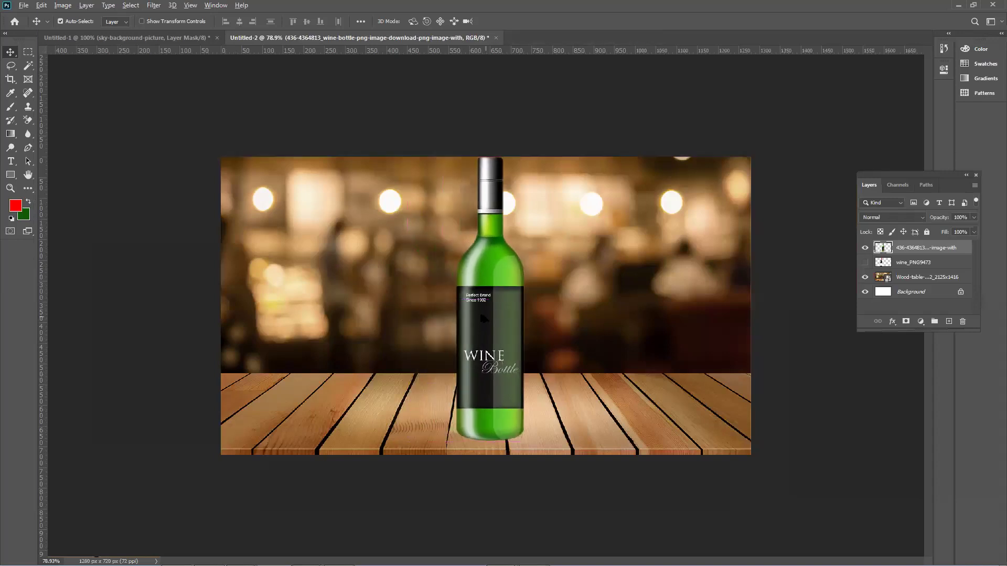
Duplicate the green bottle just to its right and load the copy's outline as a selection.
left_click_drag(506, 205, 575, 218)
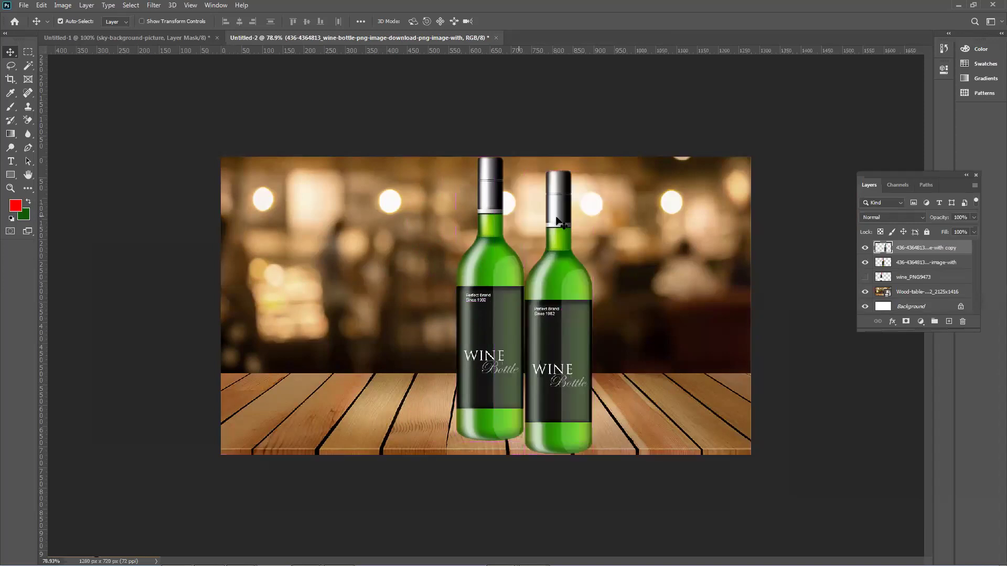
left_click(887, 250, "ctrl")
Set the foreground colour to black, 000000.
left_click(15, 206)
type("000000")
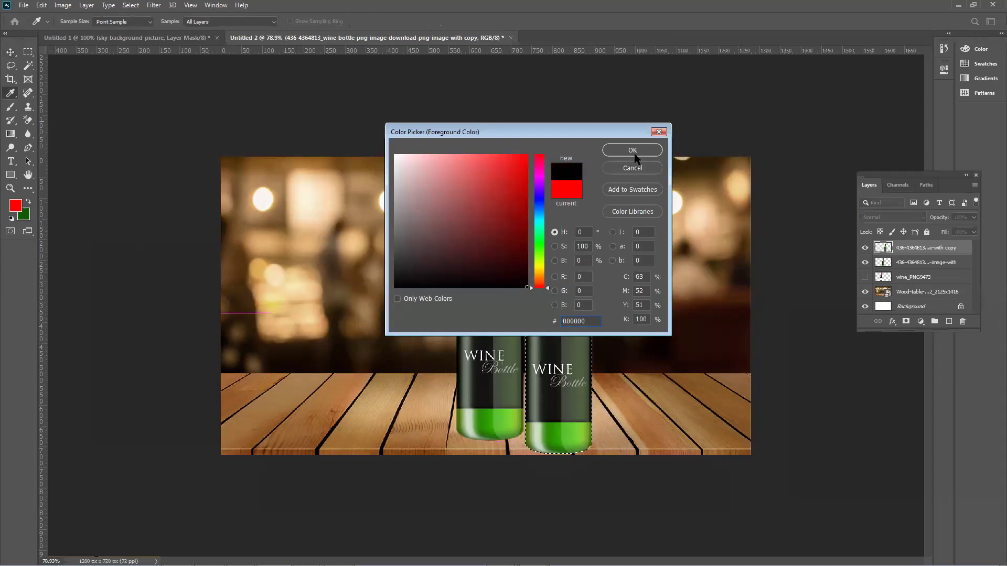
left_click(633, 151)
Fill the selected bottle copy with the black foreground colour and deselect it.
key("v")
key("Delete")
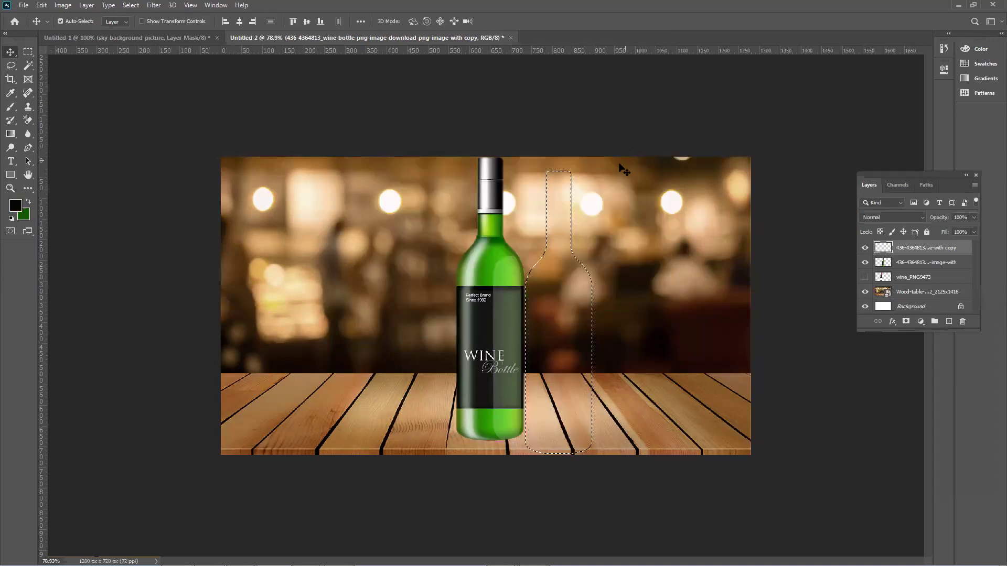
key("ctrl+z")
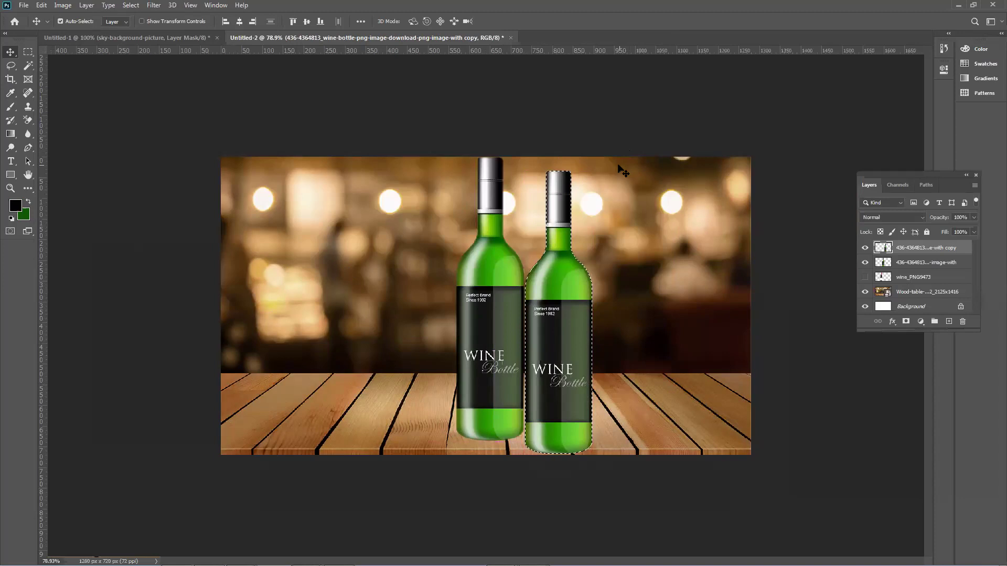
key("alt+BackSpace")
key("ctrl+d")
Place the black copy behind the green bottle, and flatten and skew it to the right as a cast shadow.
left_click_drag(576, 212, 507, 198)
left_click_drag(952, 253, 950, 268)
key("ctrl+t")
left_click_drag(492, 161, 533, 316)
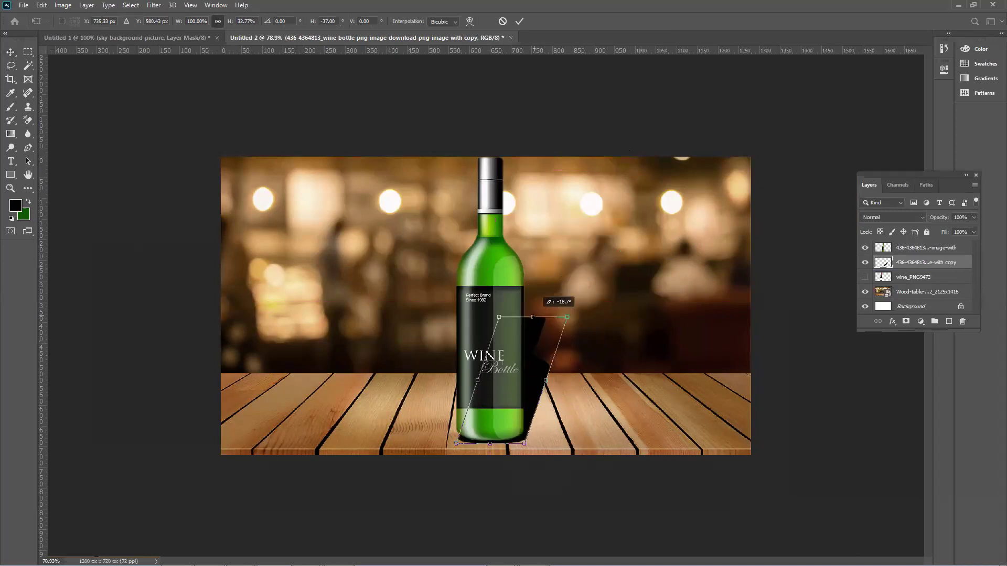
Nudge the skewed shadow up and slightly left to meet the bottle's base, and apply the transform.
key("Up")
key("Up")
key("Up")
key("Up")
key("Up")
key("Up")
key("Up")
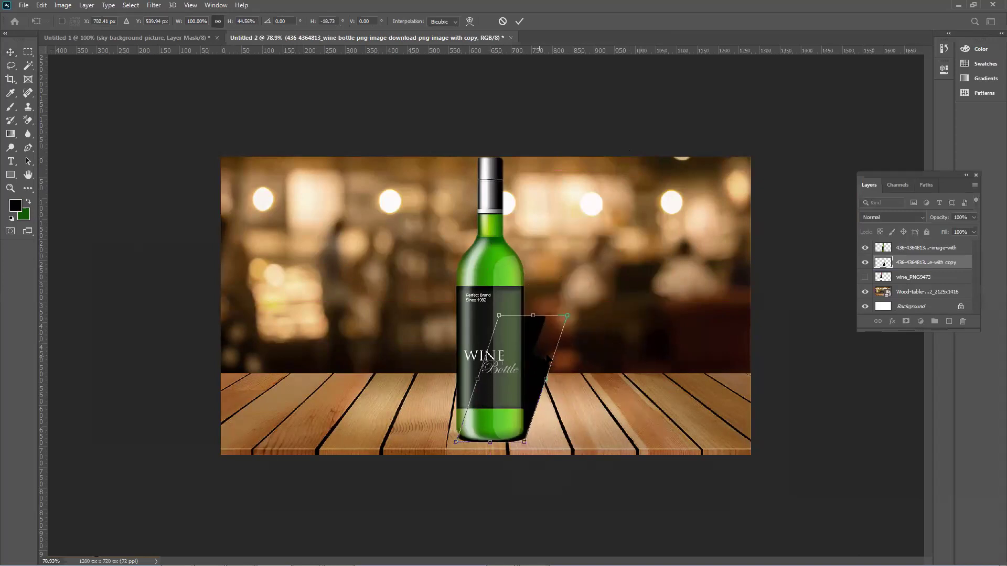
key("Up")
key("Up")
key("Up")
key("Up")
key("Up")
key("Up")
key("Up")
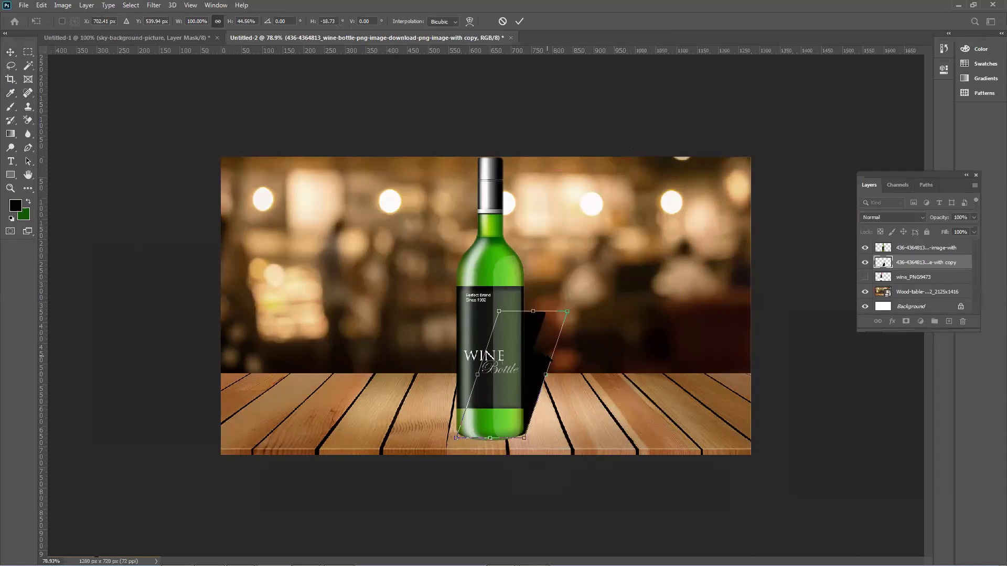
key("Up")
key("Up")
key("Left")
key("Left")
key("Left")
key("Left")
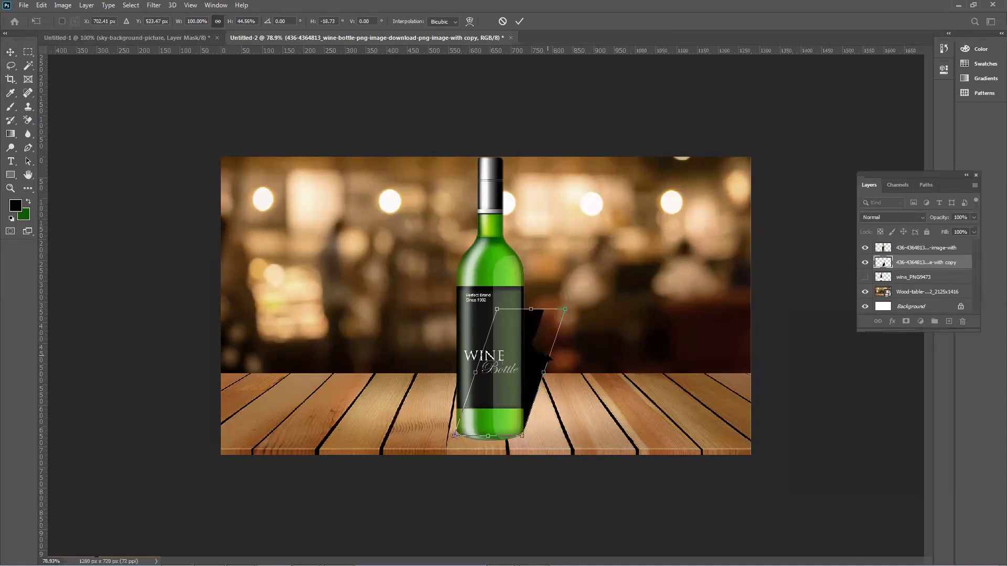
key("Return")
Move the black shadow shape out from behind the green bottle to the open area on its left.
key("shift+Right")
key("shift+Right")
key("shift+Right")
key("shift+Right")
key("shift+Right")
key("shift+Right")
key("shift+Right")
key("shift+Right")
key("shift+Up")
key("shift+Up")
key("shift+Up")
key("shift+Up")
left_click_drag(618, 338, 437, 316)
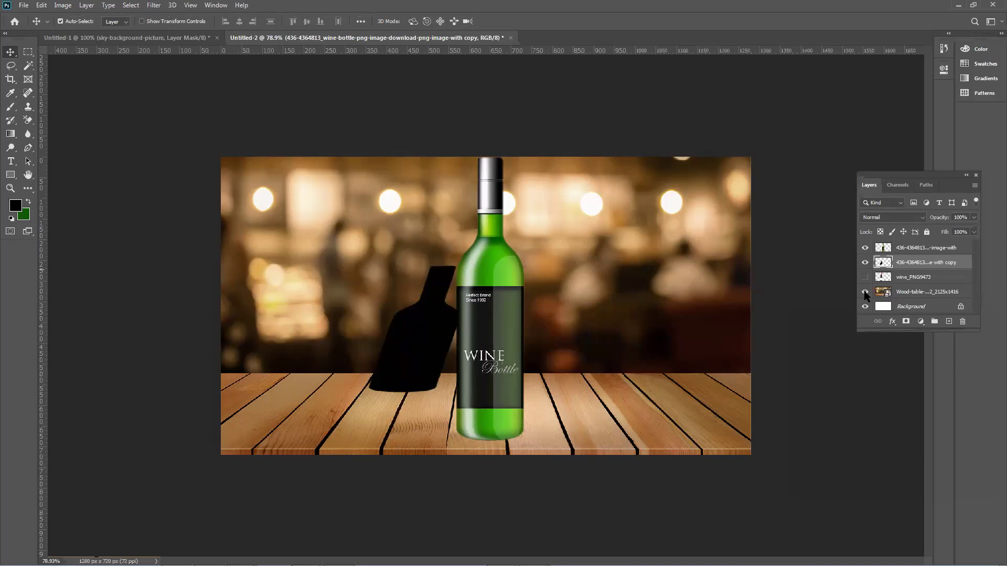
Hide the wooden table background layer and delete the black shadow layer.
left_click(866, 292)
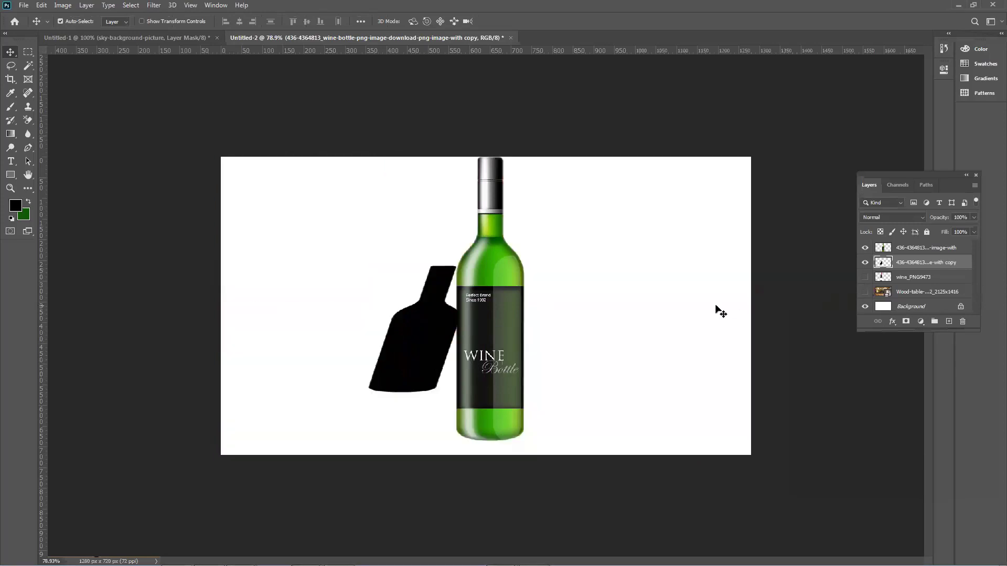
key("Delete")
Place a duplicate of the green bottle to the right of the original.
left_click_drag(486, 346, 640, 339)
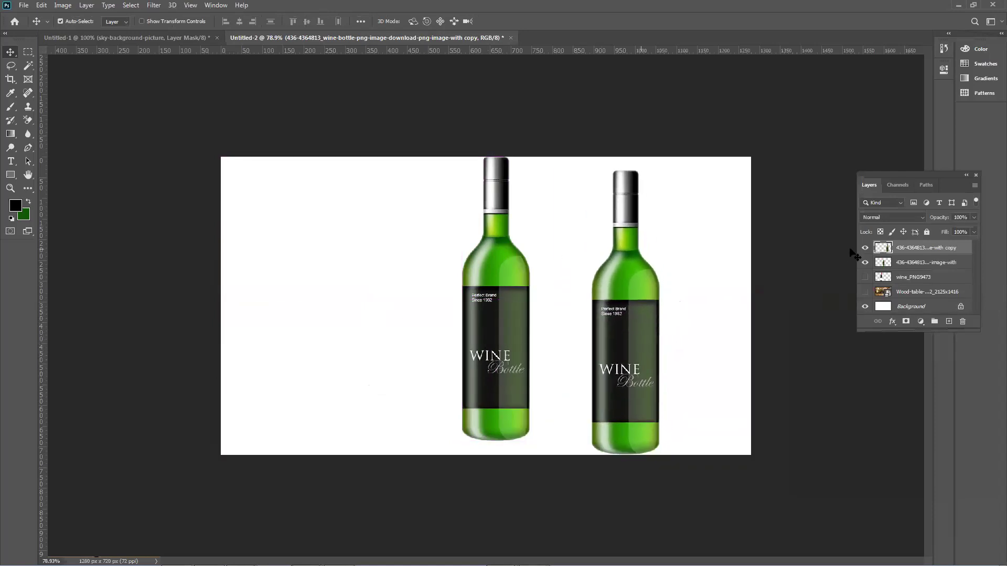
Draw a rectangular selection left of the bottles and fill it with the dark green background colour on a new layer.
left_click(28, 50)
left_click_drag(304, 247, 385, 323)
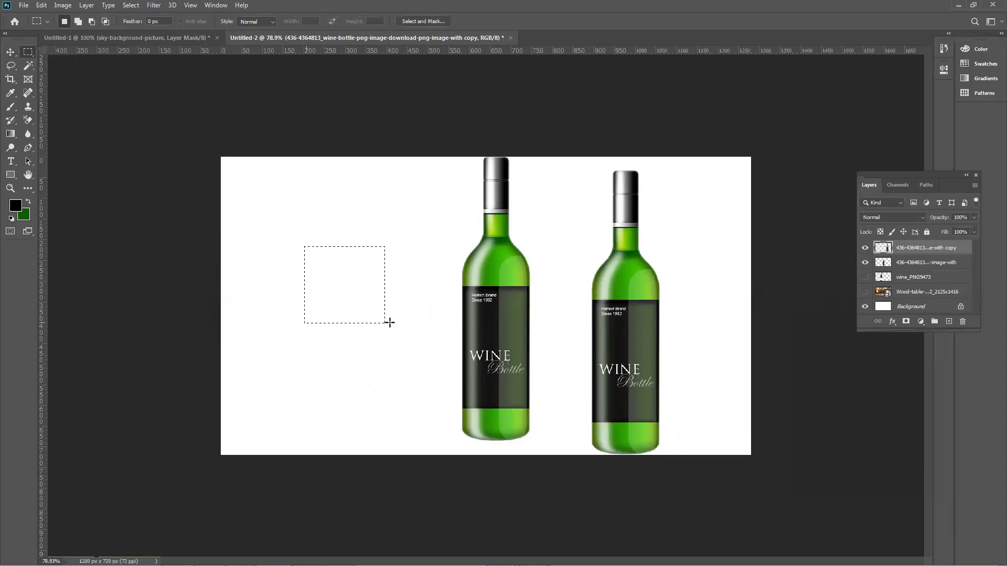
left_click(948, 322)
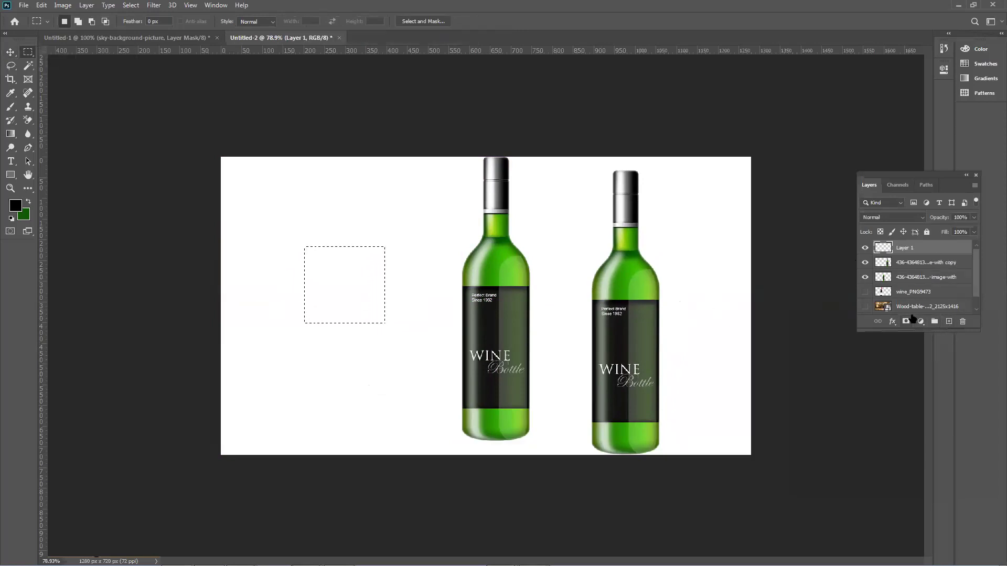
key("alt+BackSpace")
key("ctrl+BackSpace")
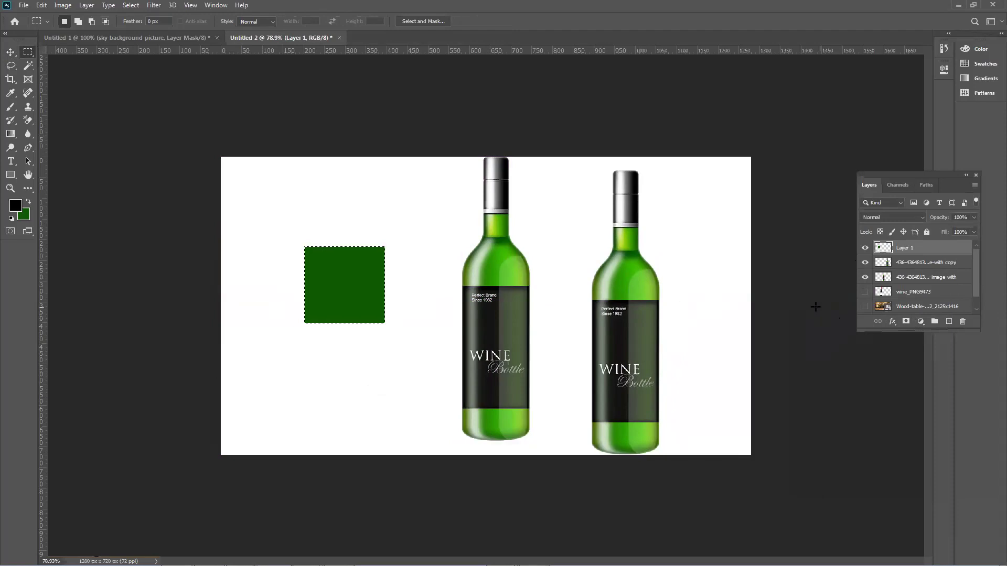
Clear the filled square from Layer 1 and remove the selection.
key("alt+BackSpace")
key("Delete")
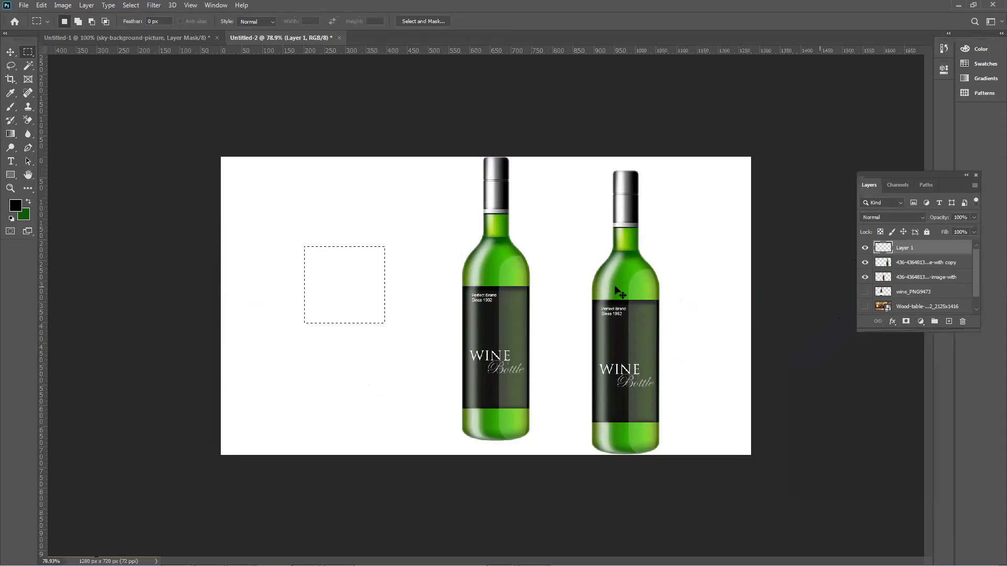
key("ctrl+d")
Select the outline of the bottle on the copied bottle layer, fill it with the black foreground color and deselect.
left_click(10, 52)
left_click(895, 261)
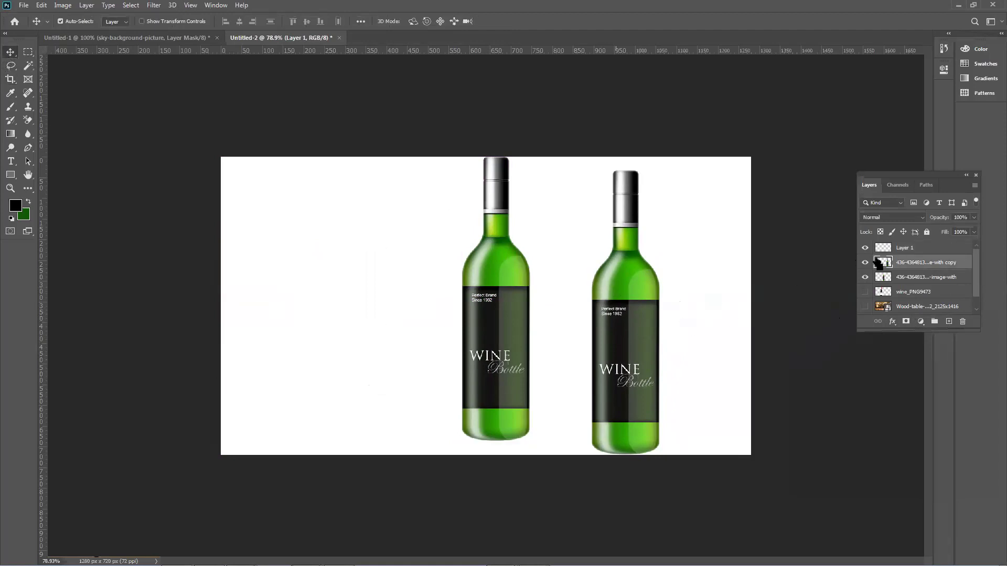
left_click(879, 262, "ctrl")
key("alt+BackSpace")
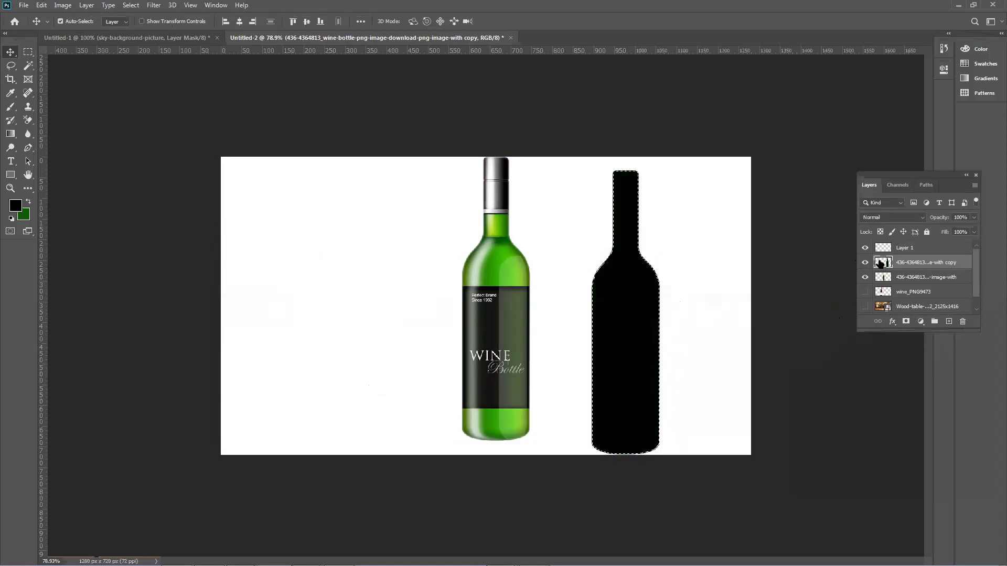
key("ctrl")
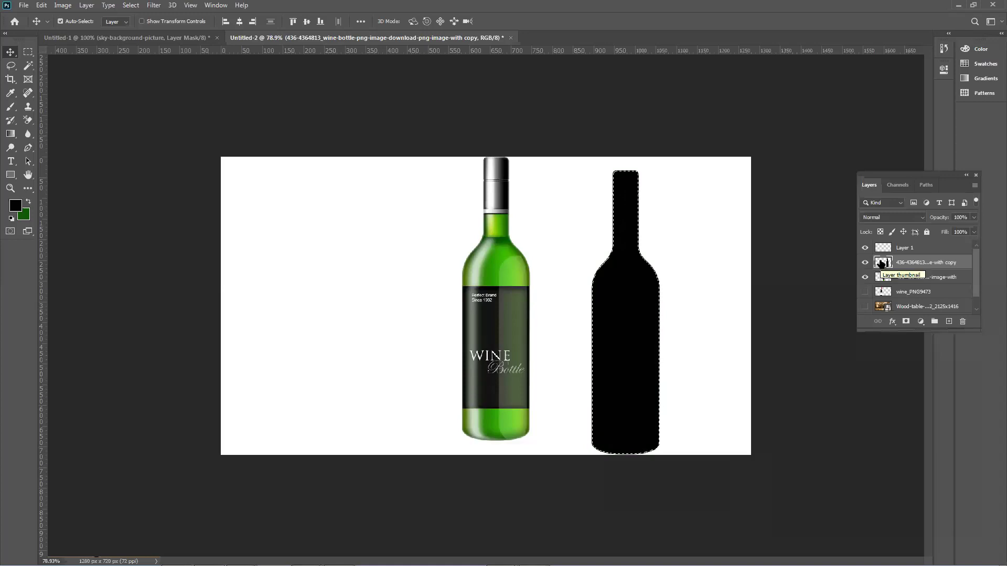
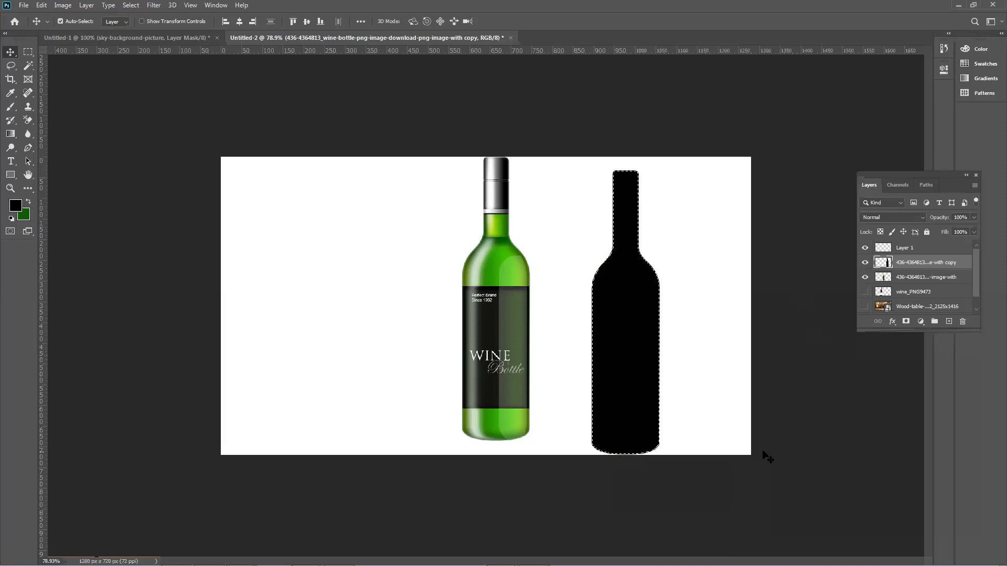
left_click(745, 481)
key("ctrl+d")
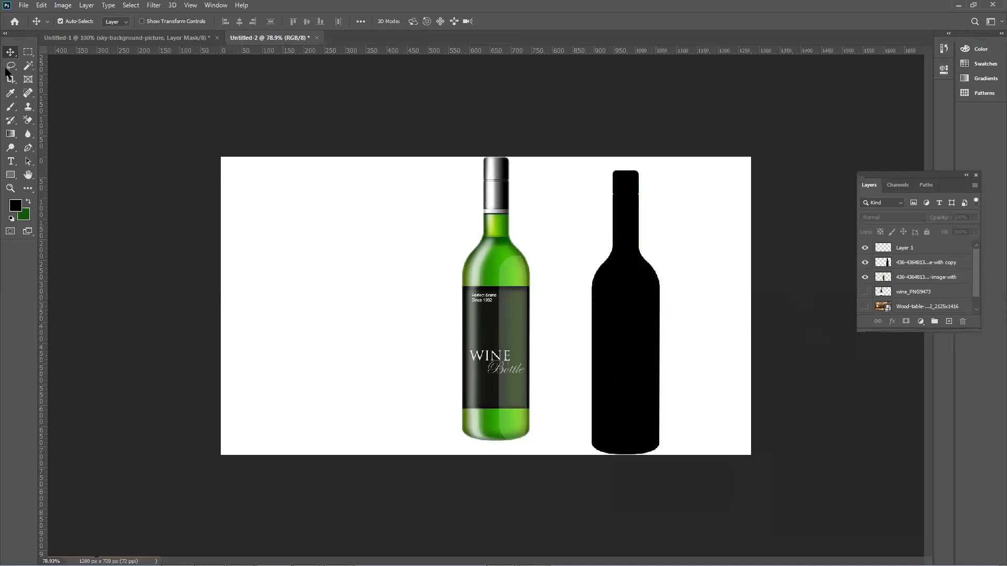
Marquee a square left of the bottles and fill it on a new layer, first with foreground black, finally with background green.
left_click(28, 51)
left_click_drag(309, 189, 423, 303)
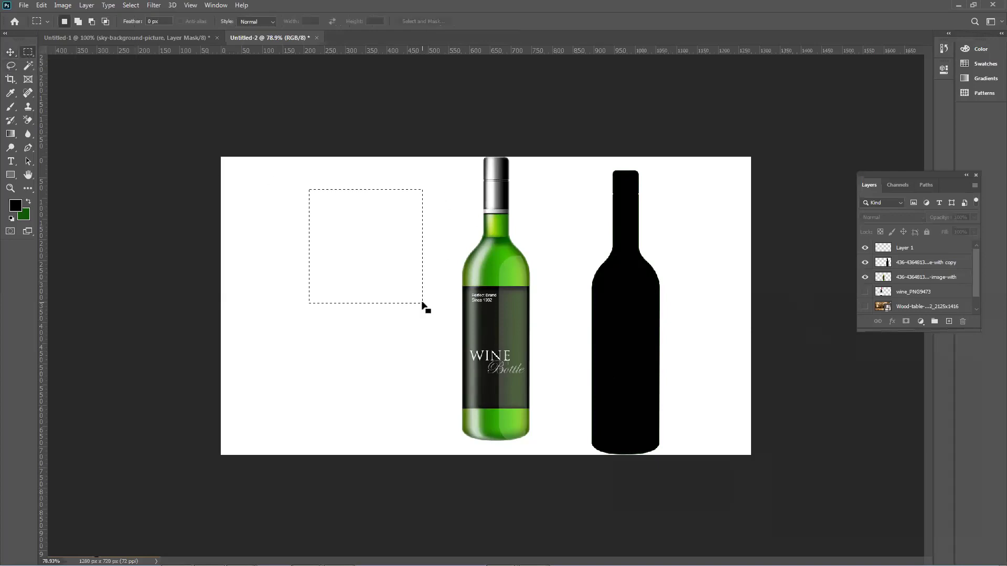
left_click(949, 320)
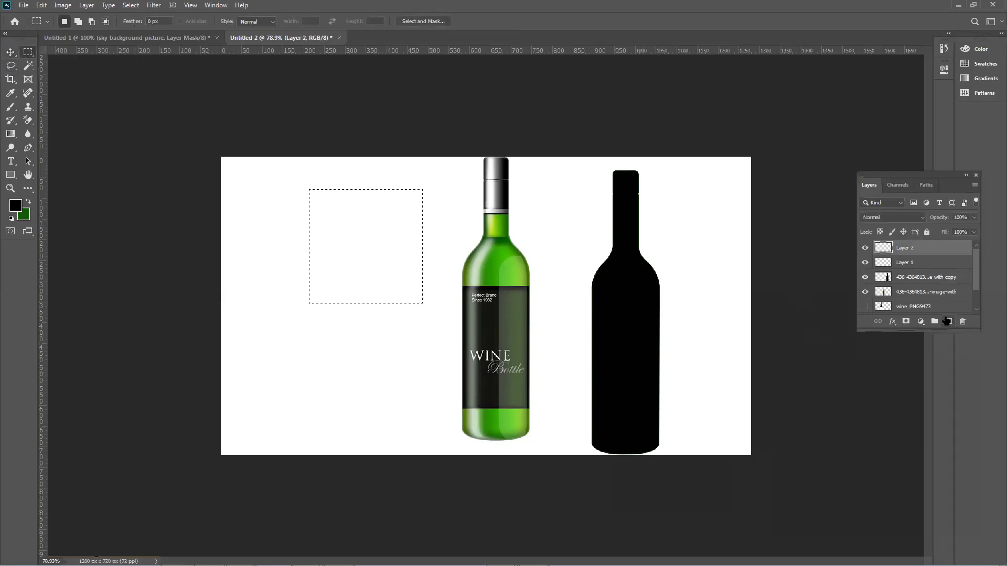
key("alt+BackSpace")
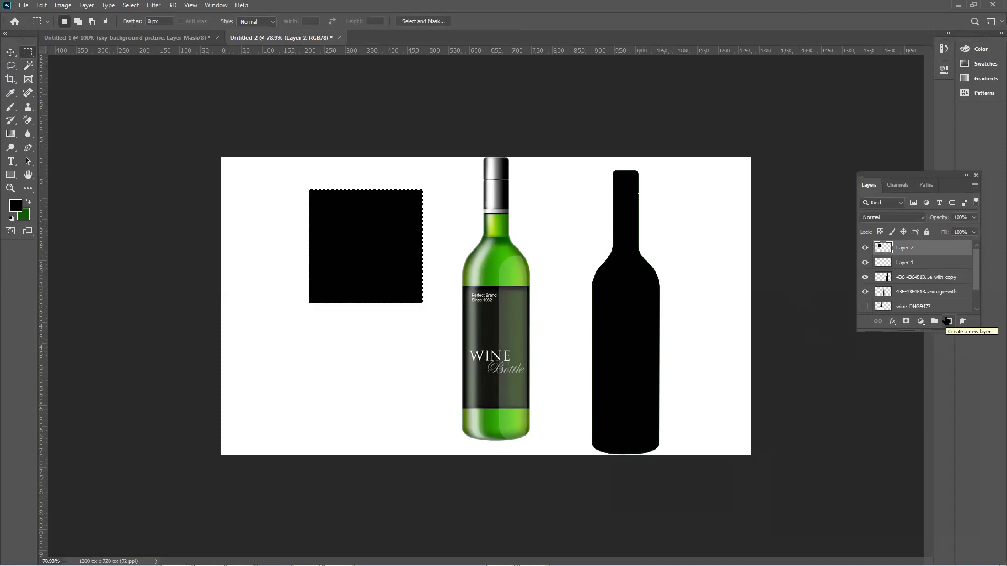
key("ctrl+BackSpace")
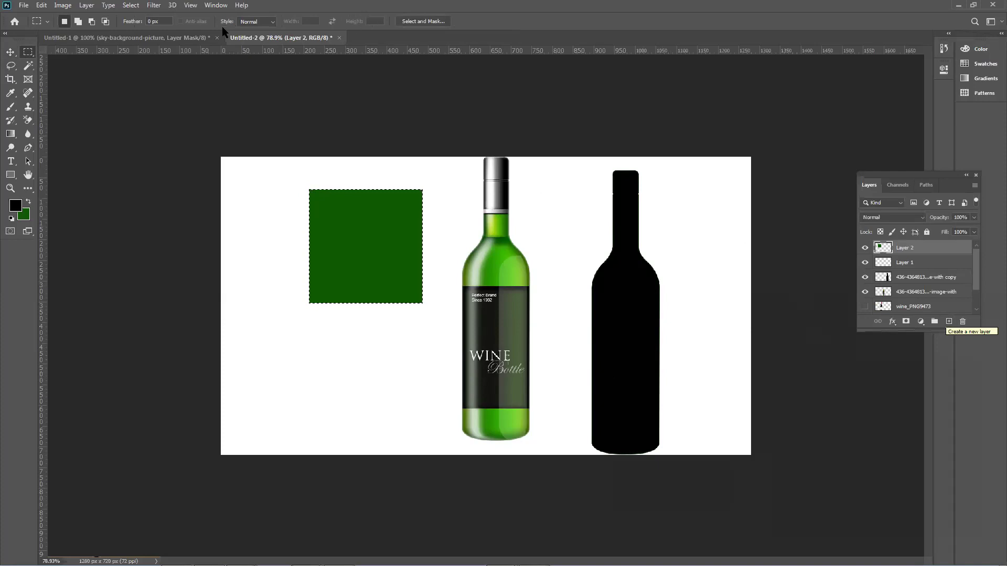
Switch to the Untitled-1 document and clear the overlapping windows away to expose the image files on the desktop.
left_click(126, 37)
double_click(404, 4)
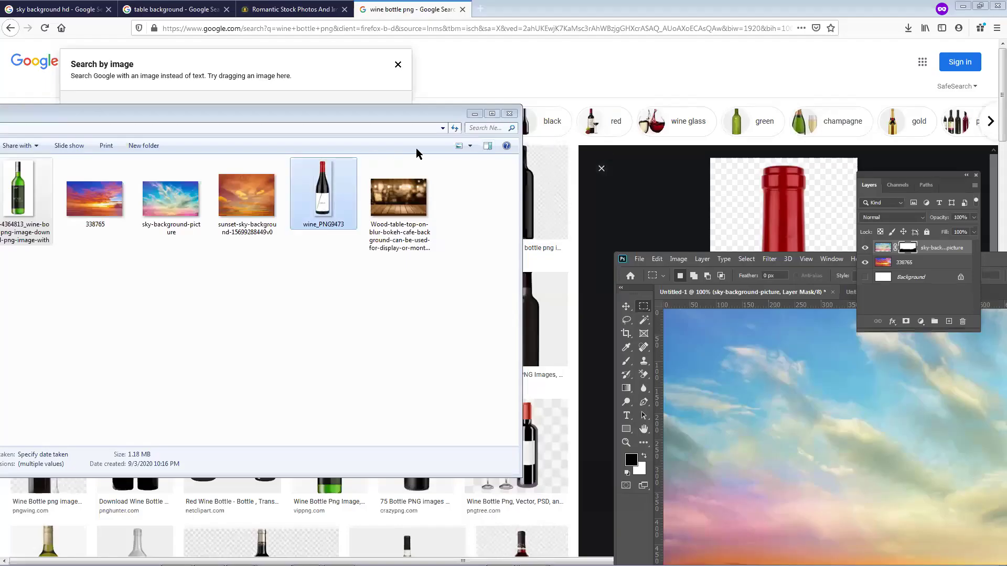
double_click(567, 10)
left_click(569, 11)
key("alt+F4")
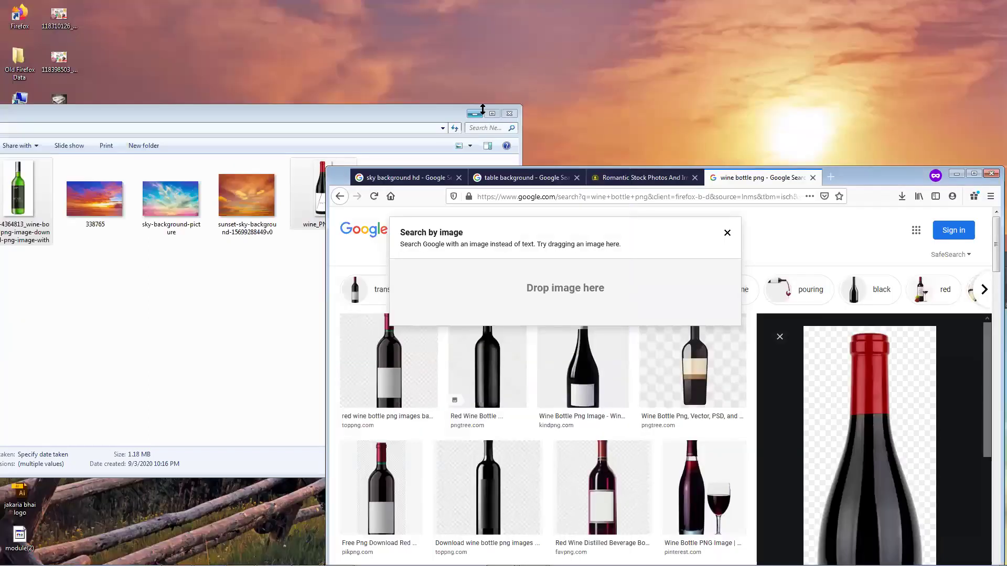
left_click(474, 114)
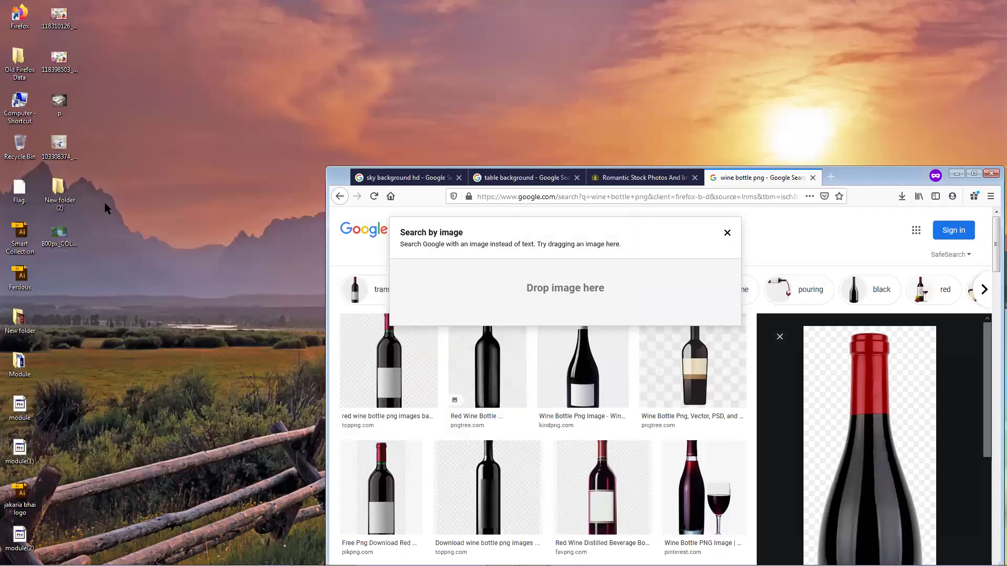
Place the desktop image 103308374 into Untitled-1 at its default size and shift it slightly to the right.
left_click(59, 142)
left_click_drag(59, 142, 779, 353)
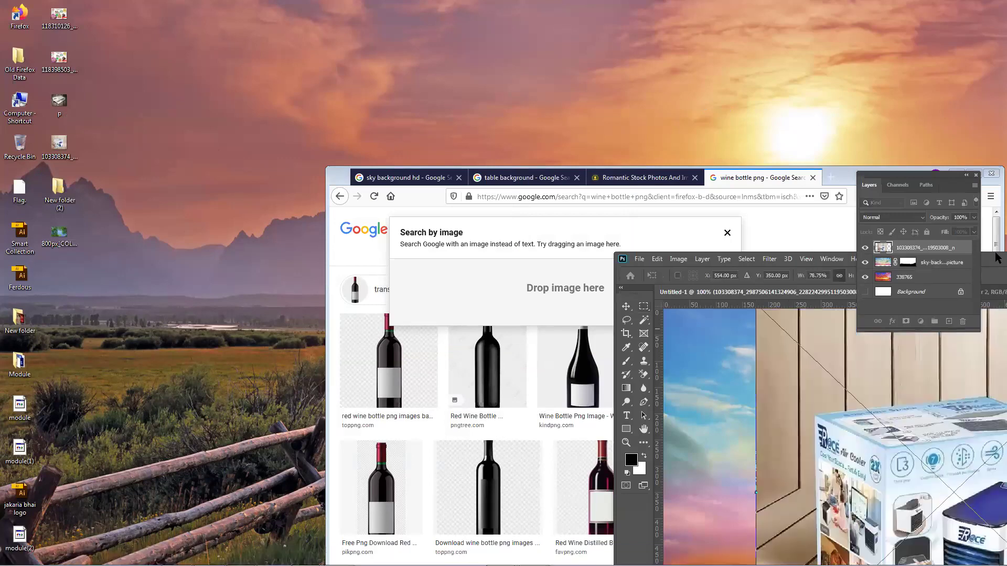
key("super+Up")
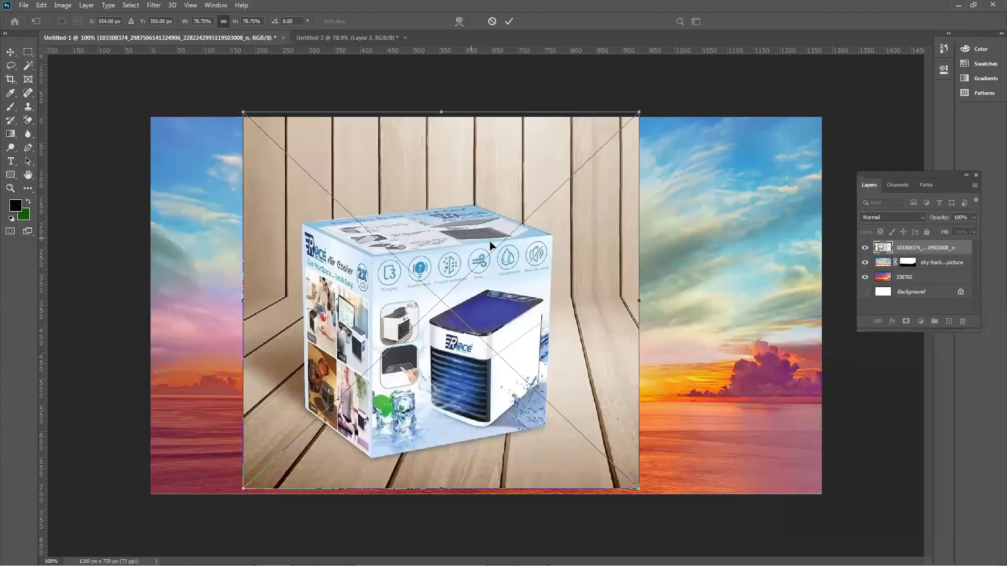
key("Return")
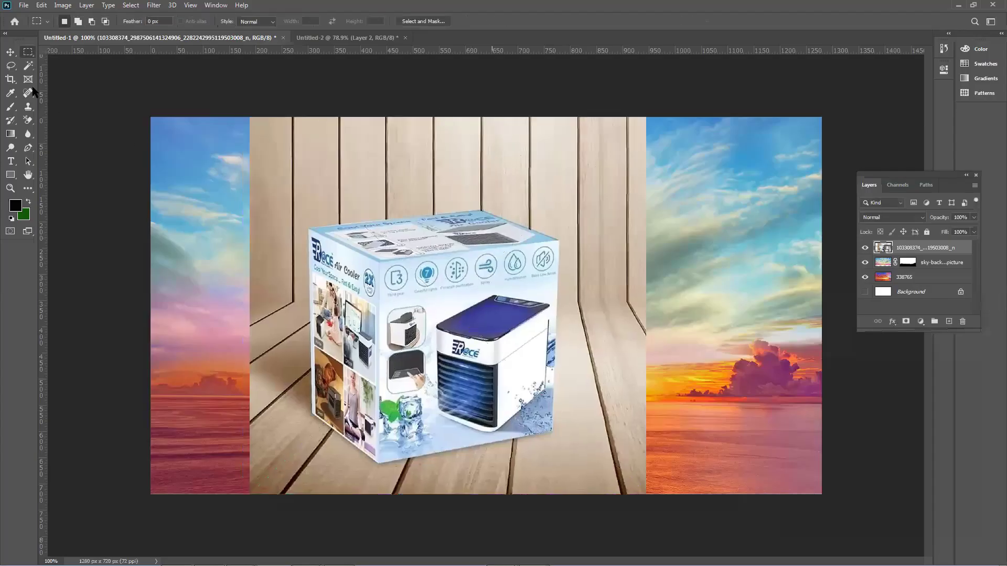
left_click(11, 52)
left_click_drag(477, 203, 515, 205)
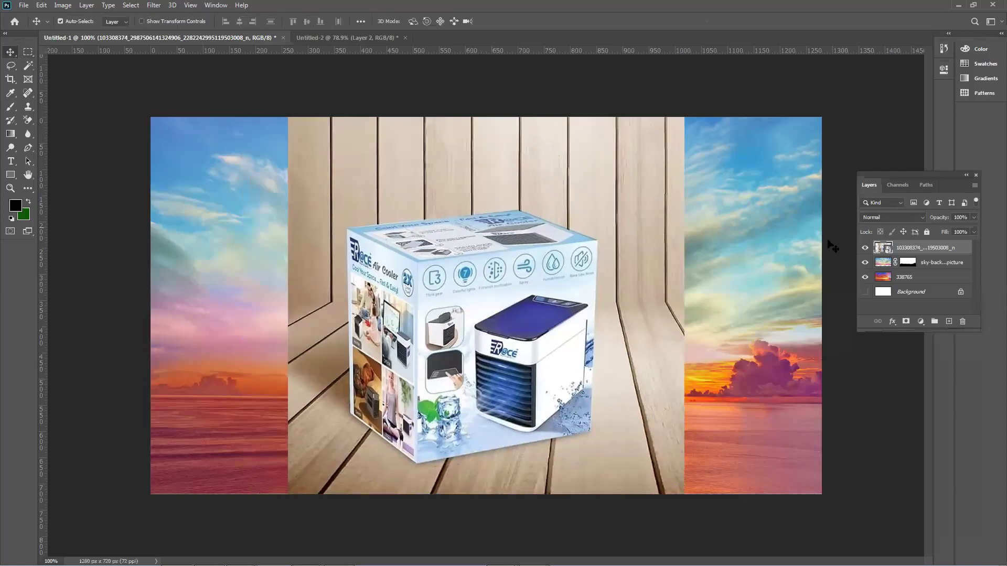
Hide the 338765 and sky-background-picture layers and rasterize the air cooler image layer.
left_click(864, 276)
left_click(865, 262)
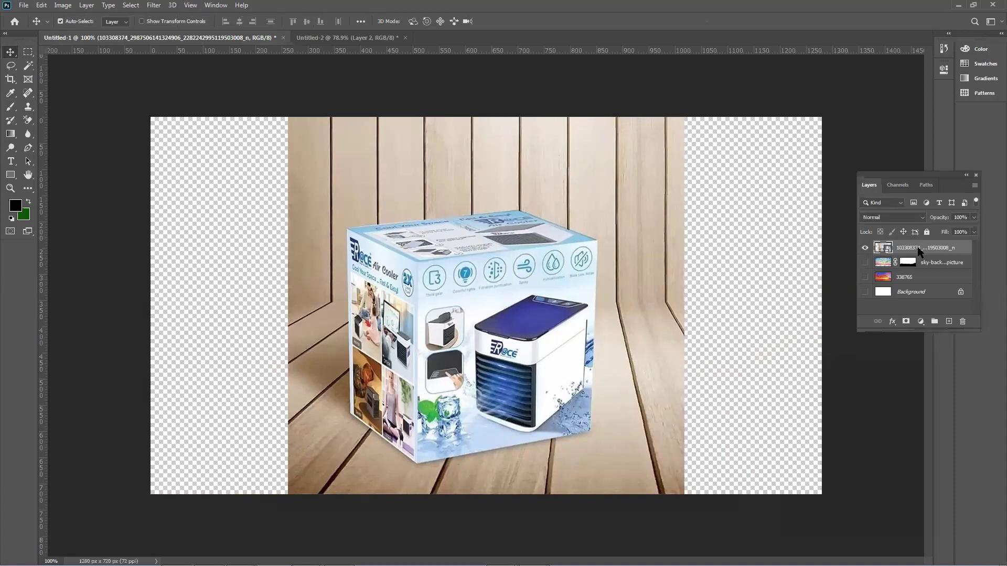
right_click(818, 288)
left_click(795, 307)
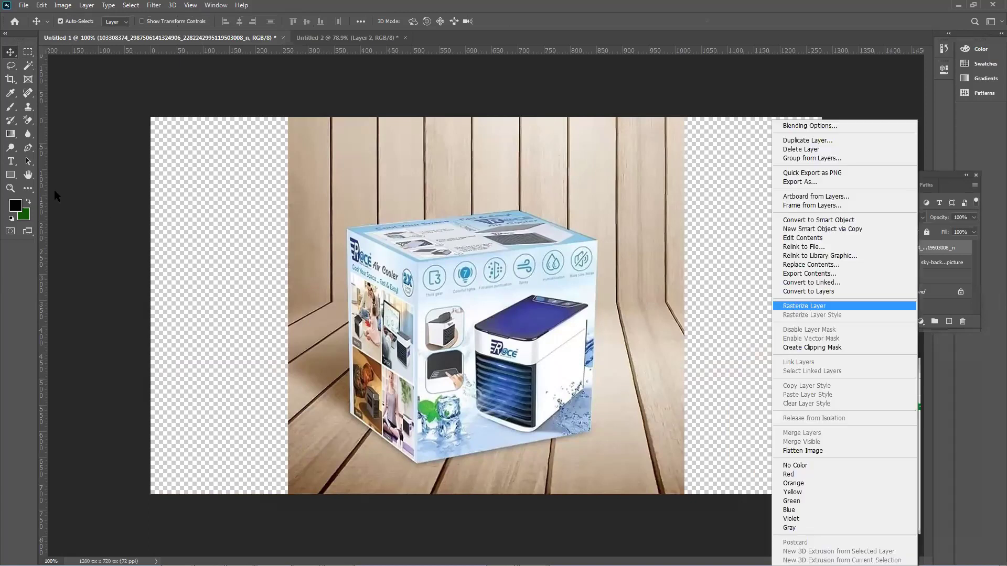
Select the wooden wall and floor around the box with the Quick Selection tool at brush size 175.
left_click(27, 93)
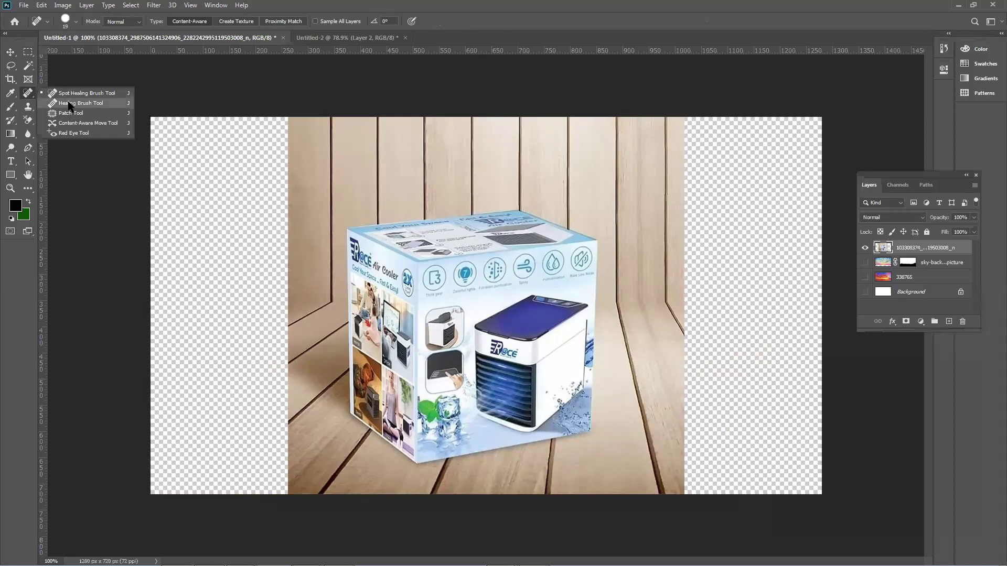
left_click(46, 103)
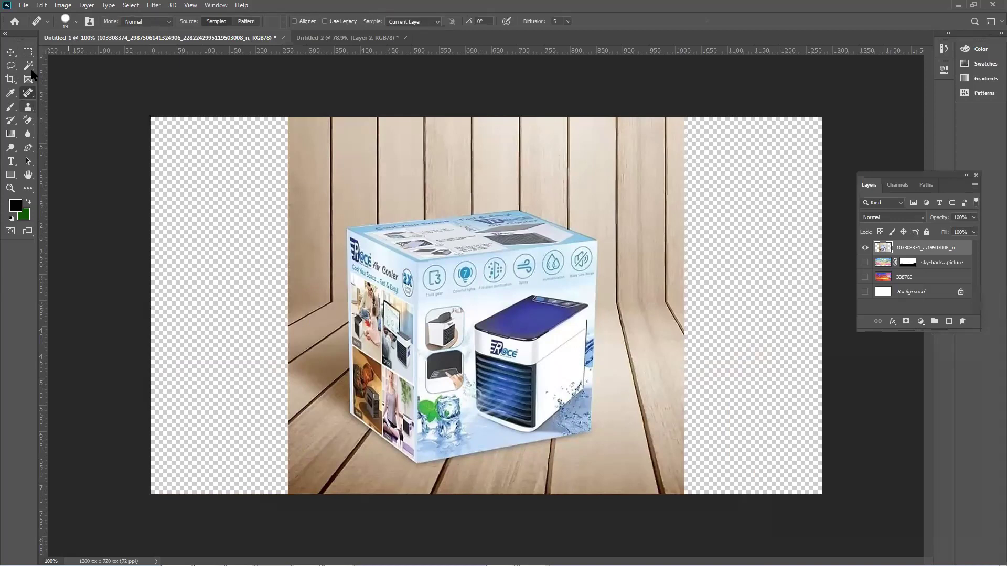
left_click(29, 66)
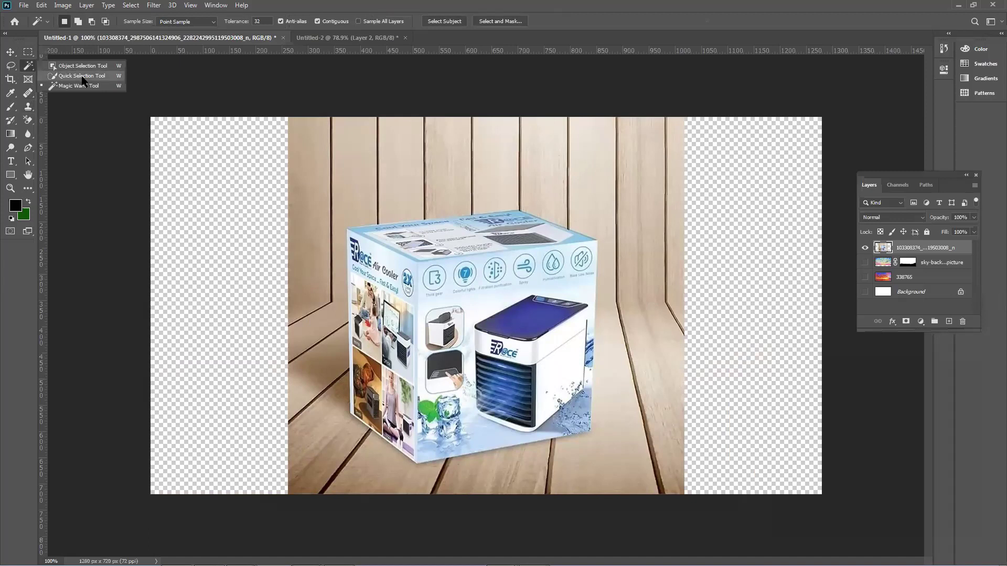
left_click(87, 75)
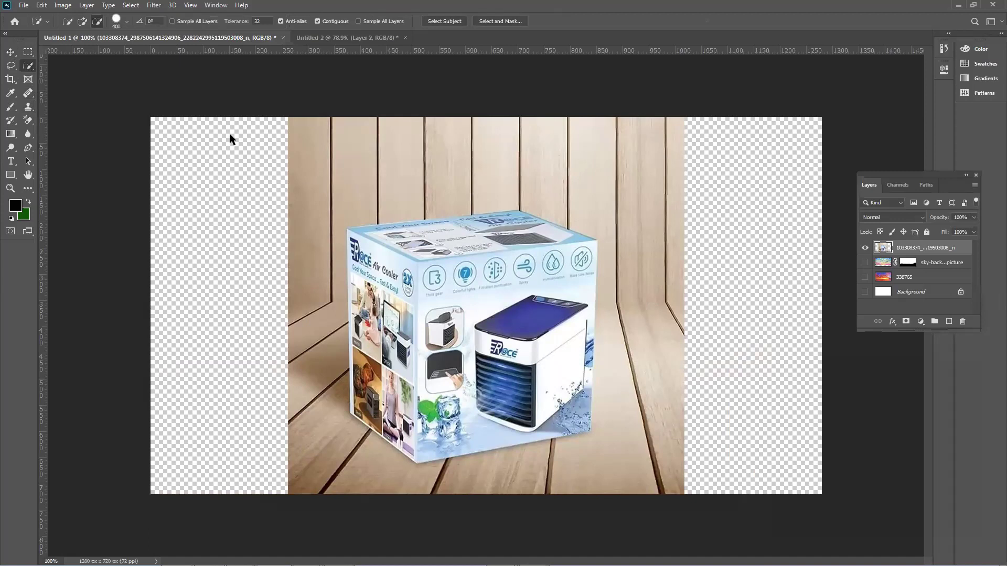
key("bracketleft")
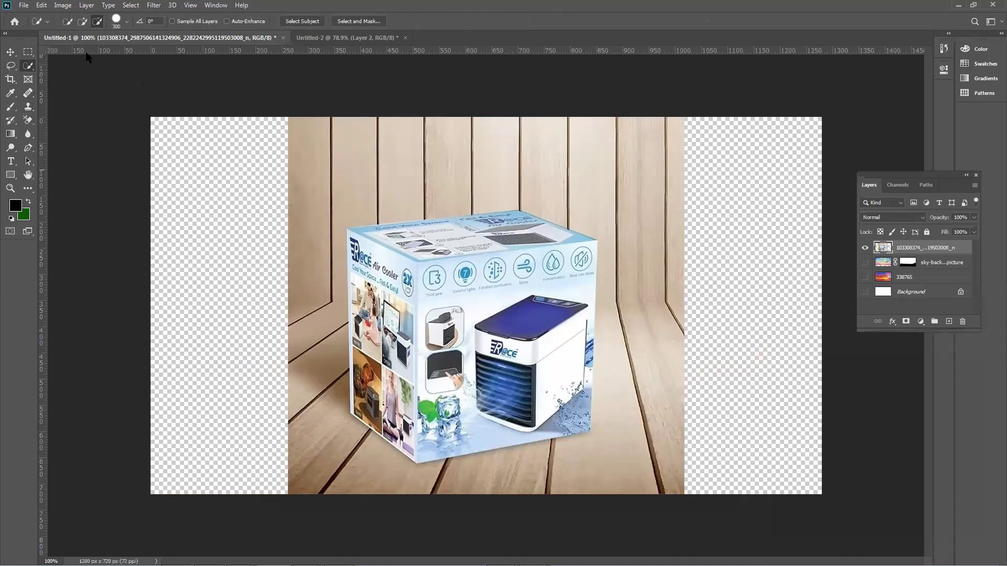
key("bracketleft")
key("bracketleft")
key("bracketleft")
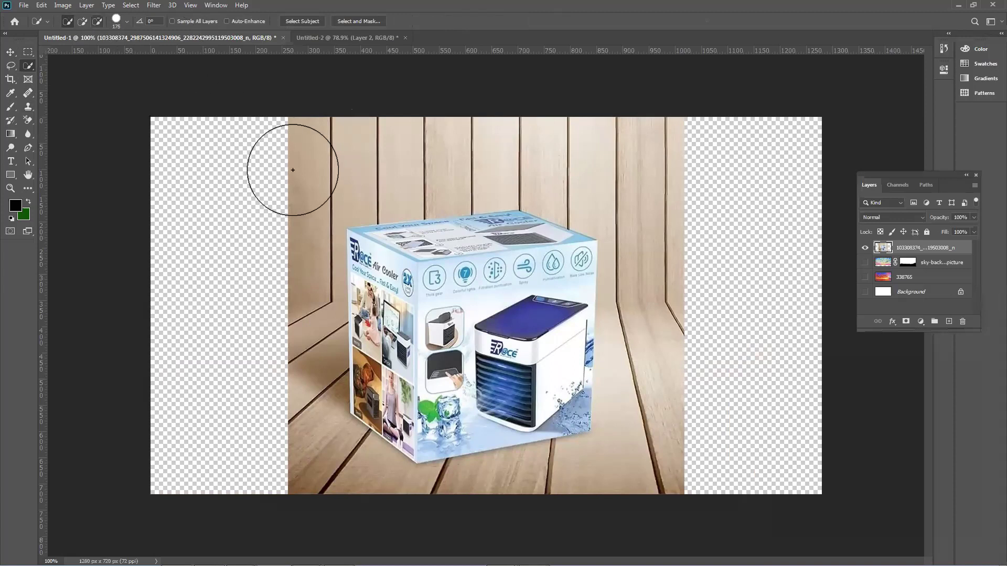
mouse_move(634, 133)
left_mouse_down()
mouse_move(708, 146)
mouse_move(708, 292)
mouse_move(669, 416)
left_mouse_up()
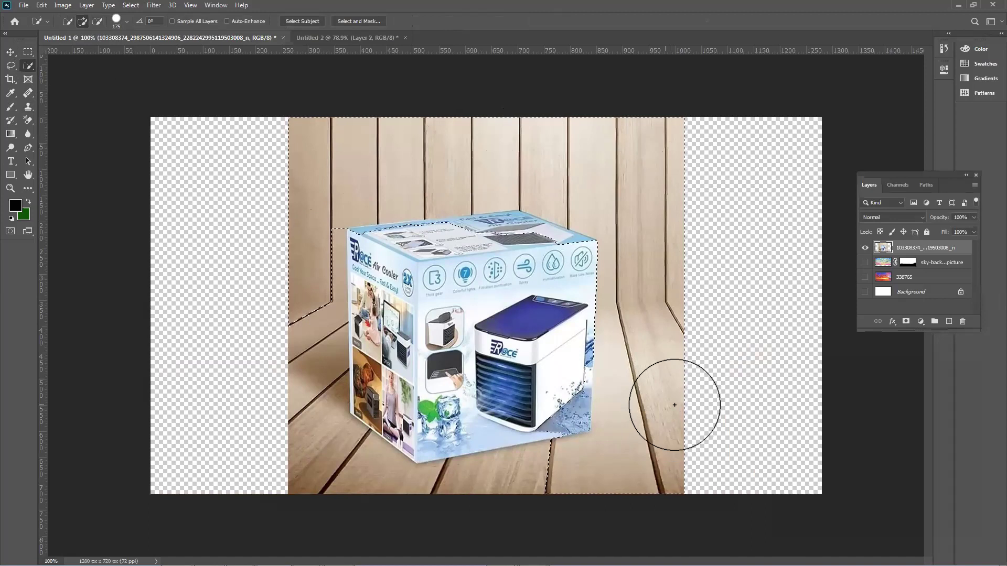
Try deleting the selected wooden area and filling it with black, undoing both edits and the selection.
key("Delete")
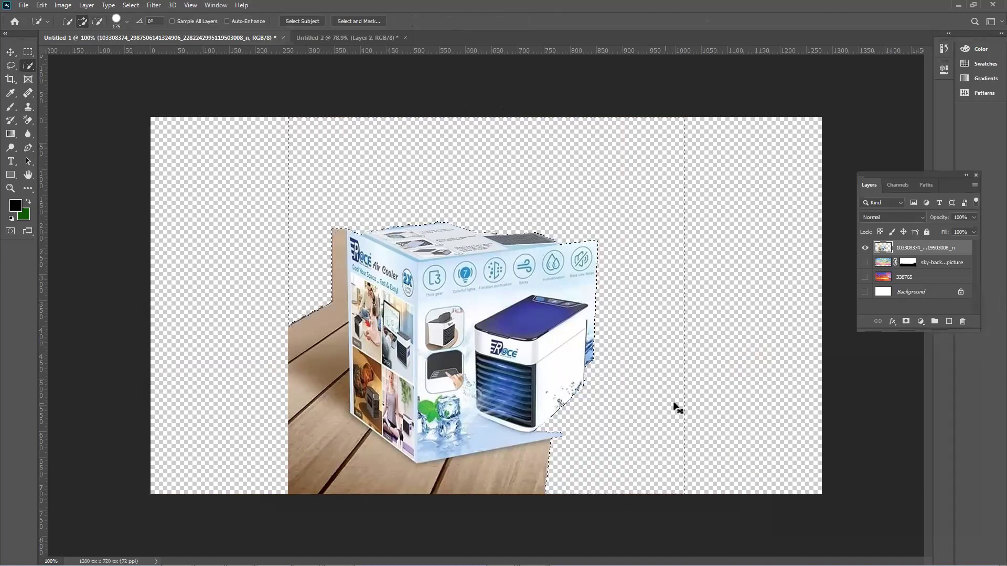
key("ctrl+z")
key("alt+BackSpace")
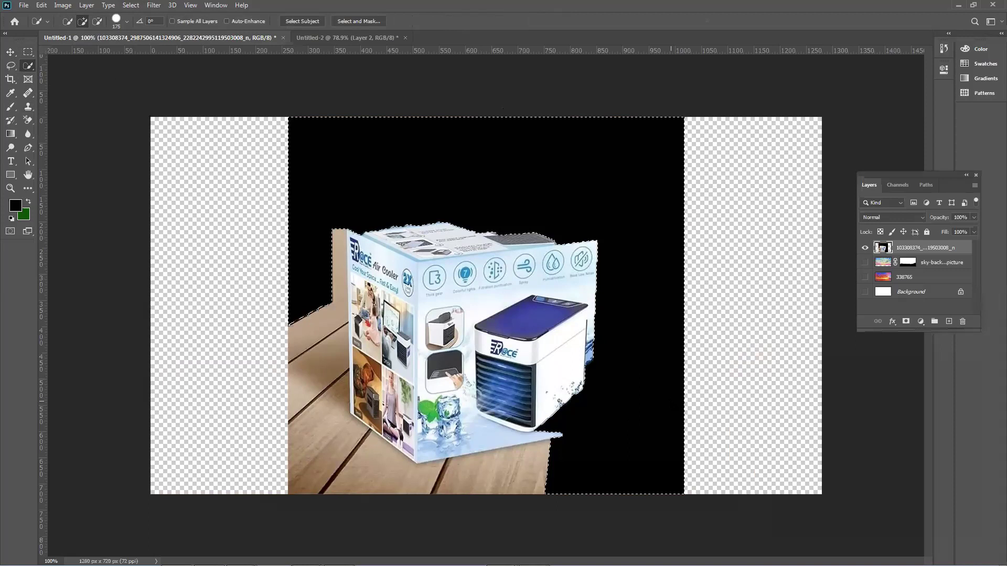
key("ctrl+z")
key("ctrl+z")
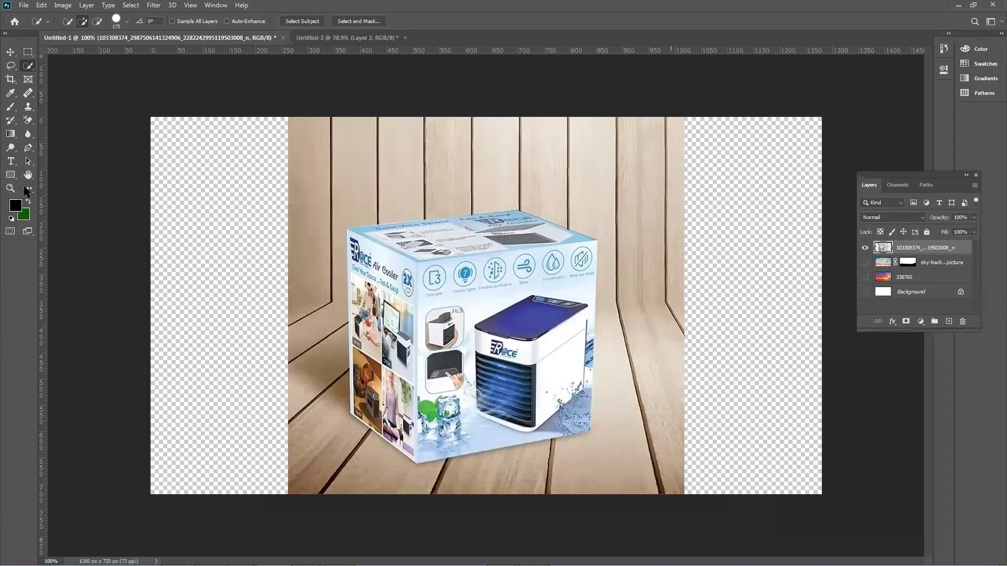
Trace the air cooler box corner by corner with the Pen tool and convert the closed path into a selection.
right_click(28, 148)
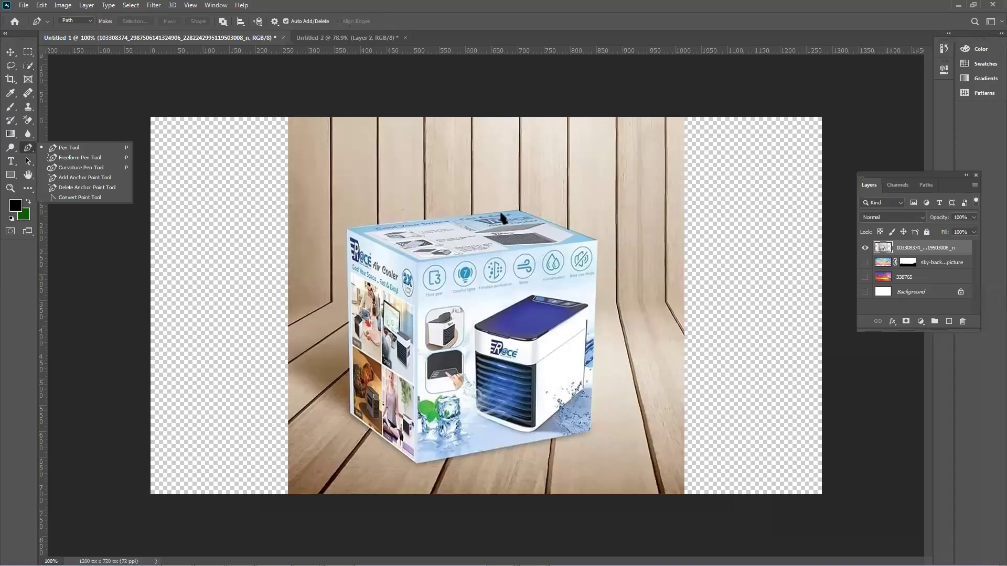
left_click(519, 211)
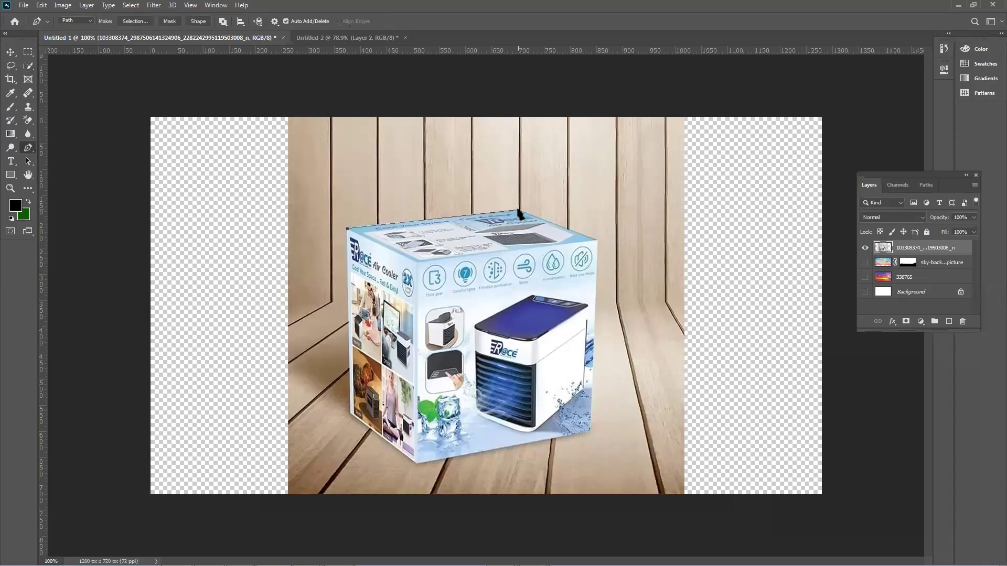
left_click(597, 241)
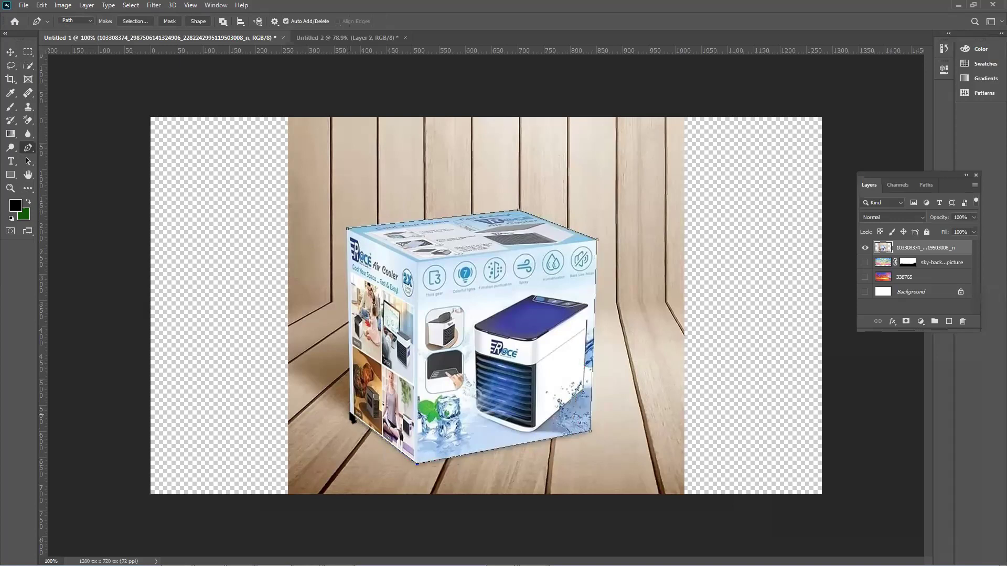
left_click(348, 230)
key("ctrl+Return")
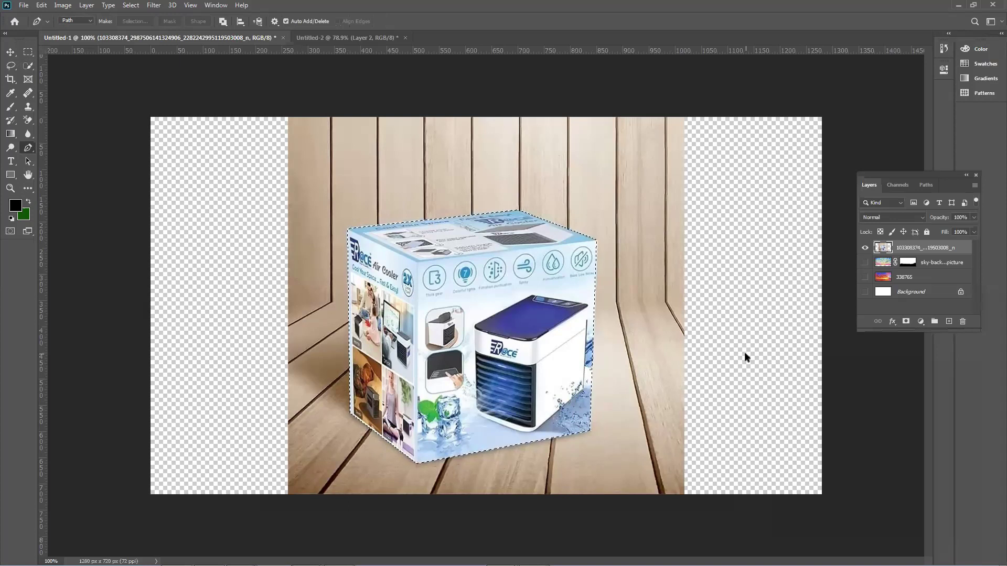
Copy the selected box to its own layer, move it, and place a duplicate of it on its right.
key("ctrl+j")
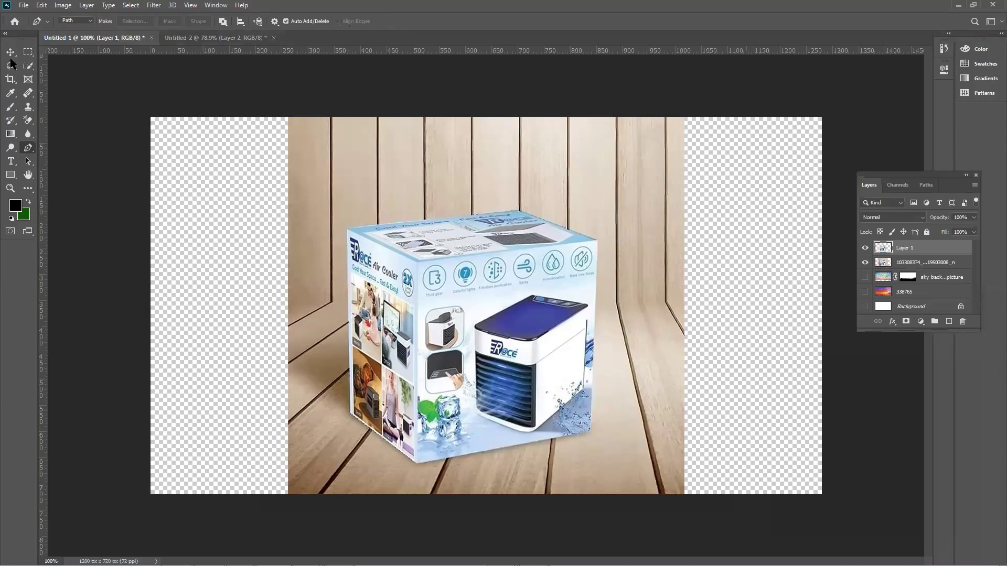
key("v")
left_click_drag(421, 289, 530, 241)
left_click_drag(612, 342, 642, 354)
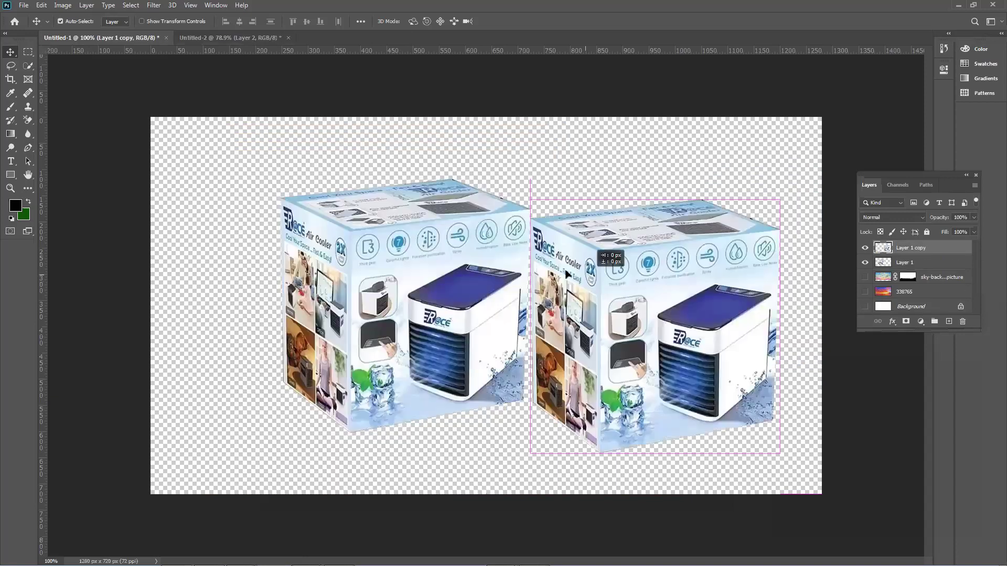
Reposition the duplicated box, fill its outline with black, clear the selection and set the silhouette beside the original box.
left_click_drag(600, 329, 612, 260)
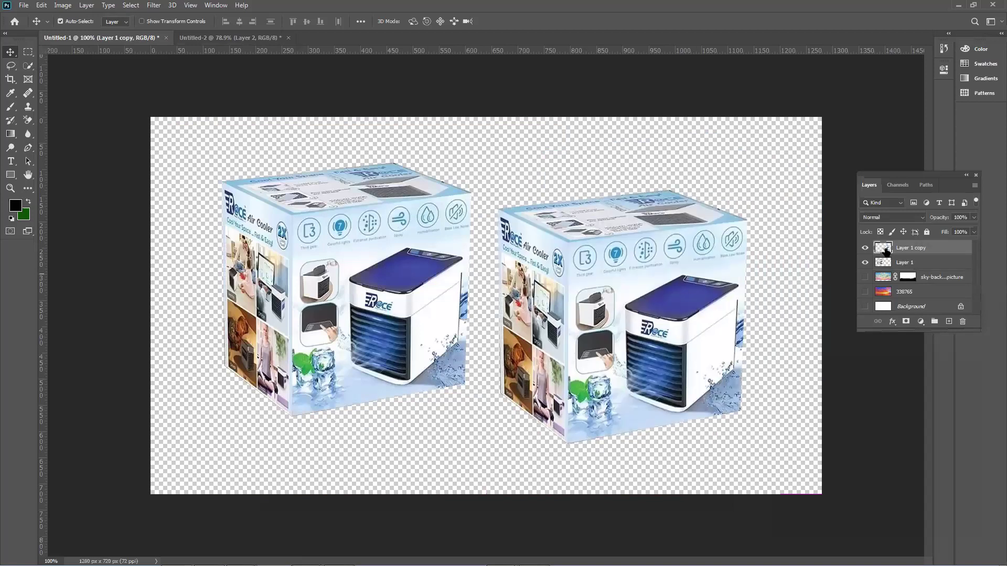
left_click(887, 252, "ctrl")
key("alt+BackSpace")
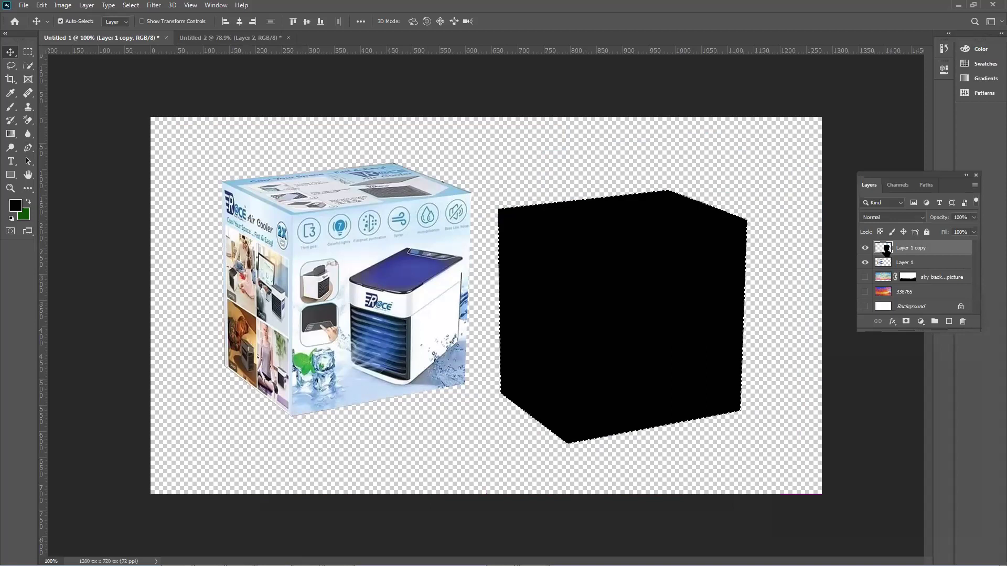
key("ctrl+d")
left_click_drag(639, 236, 653, 204)
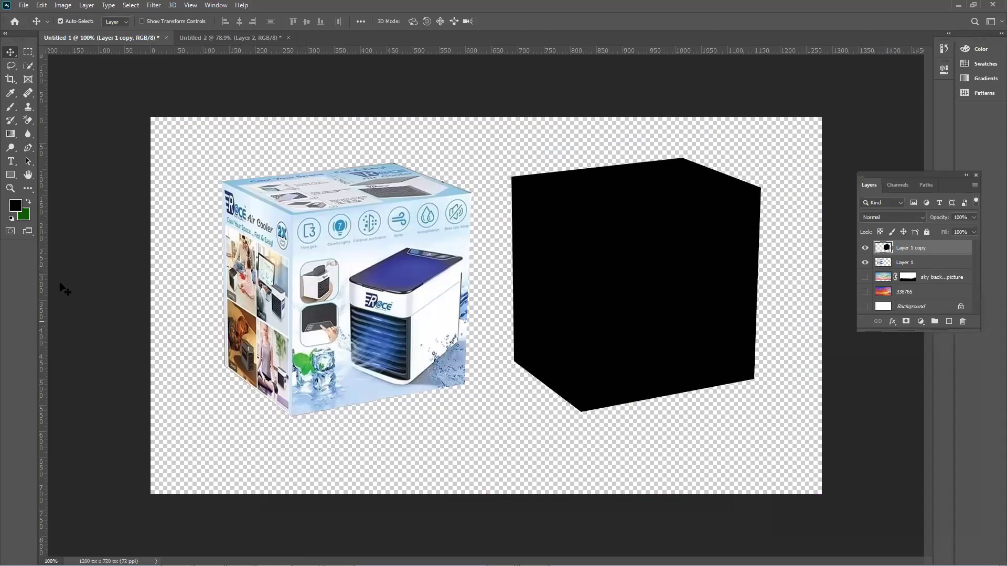
Move the original box toward the canvas centre, stack Layer 1 above its black copy, and align the silhouette exactly behind it.
left_click_drag(412, 347, 509, 342)
left_click_drag(940, 269, 939, 242)
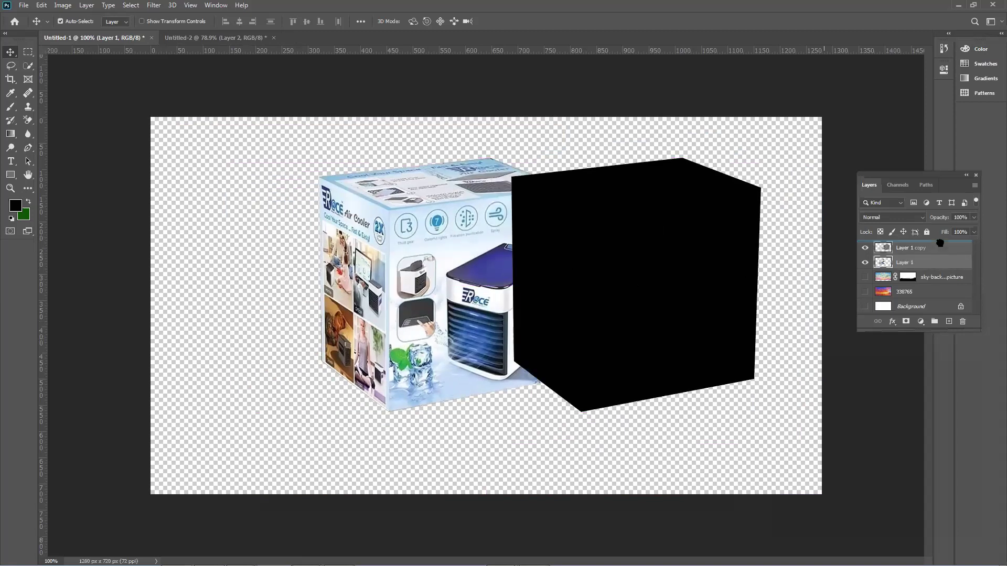
left_click_drag(669, 270, 472, 298)
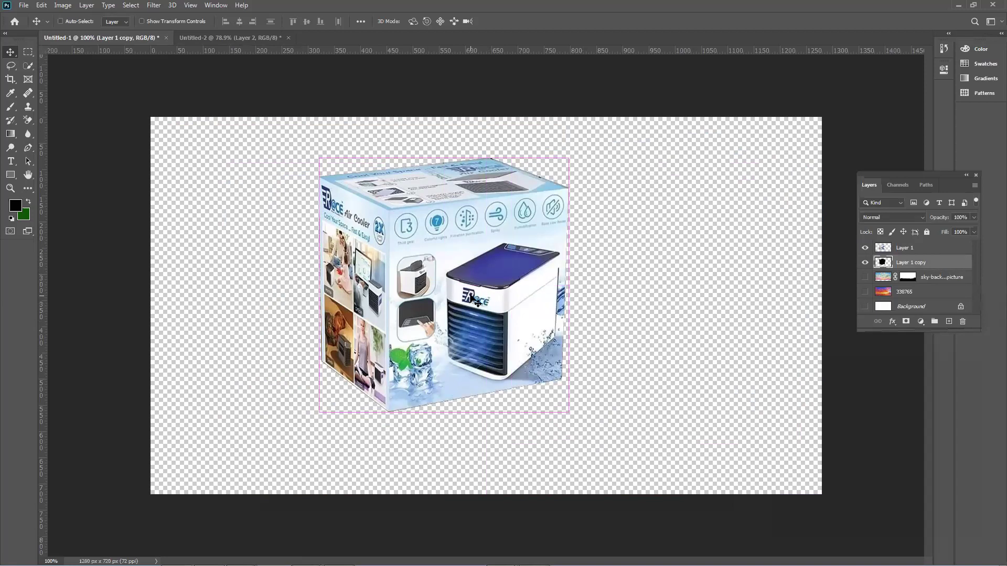
Skew the black silhouette with Free Transform into a shadow leaning right behind the box and nudge it into place.
key("ctrl+t")
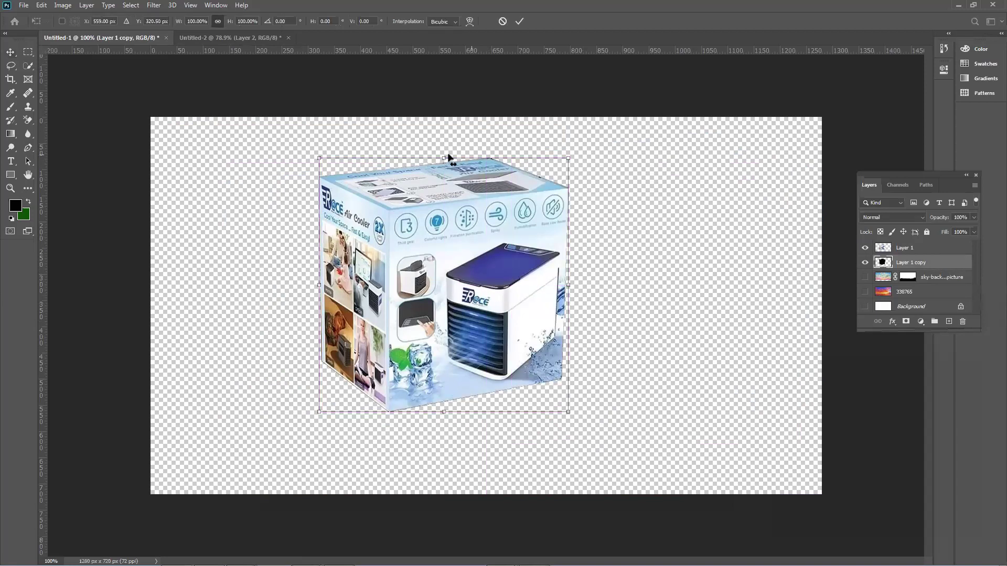
left_click_drag(445, 159, 512, 212)
key("Return")
left_click_drag(611, 300, 599, 292)
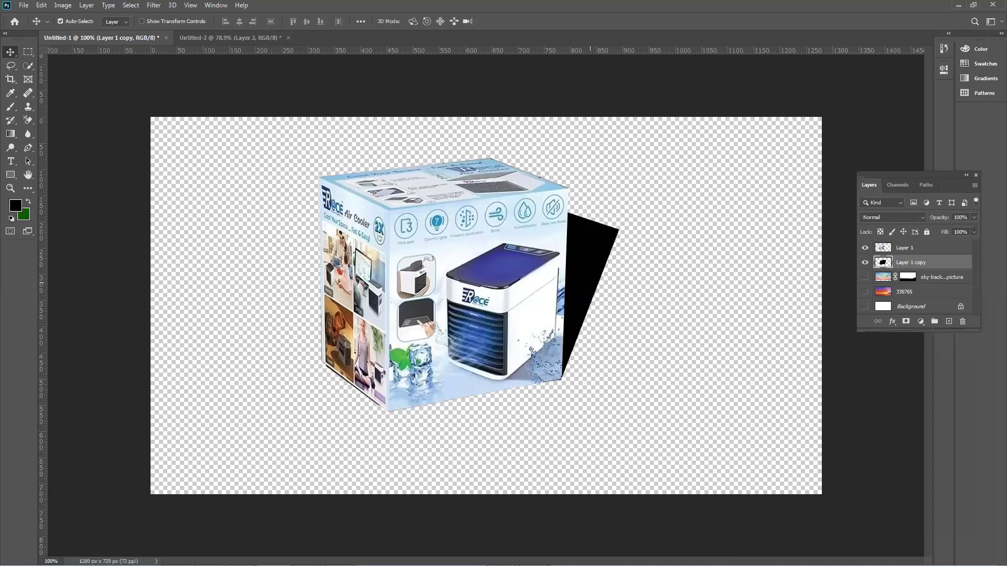
key("Left")
key("Down")
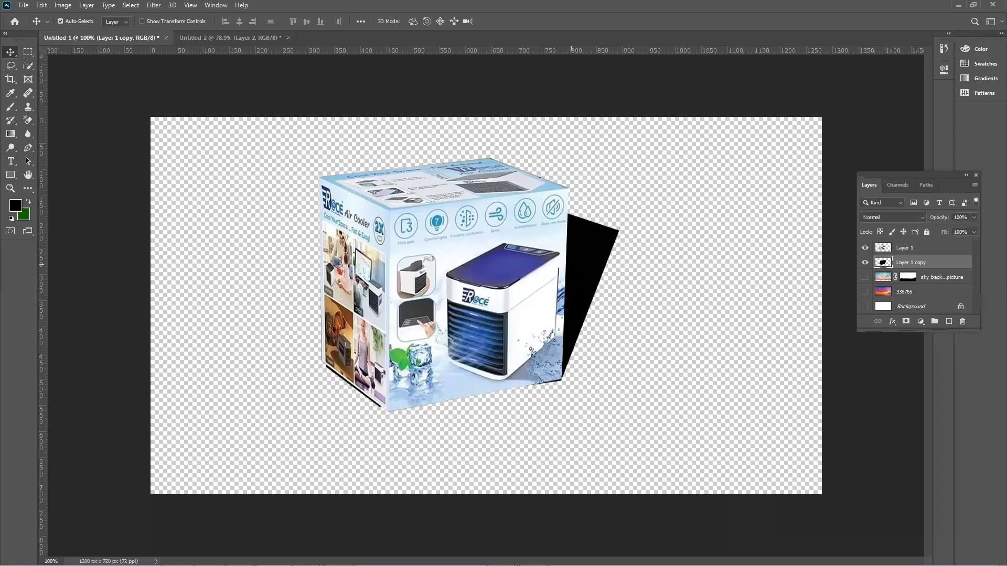
Delete the black box copy, and in the Untitled-2 document clear the selection and delete the green square.
key("Delete")
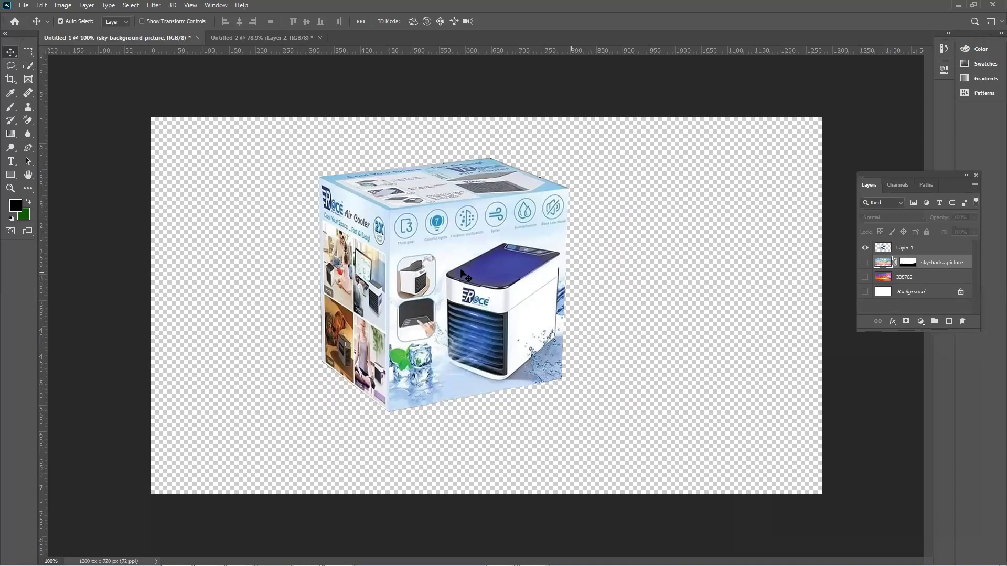
left_click(234, 40)
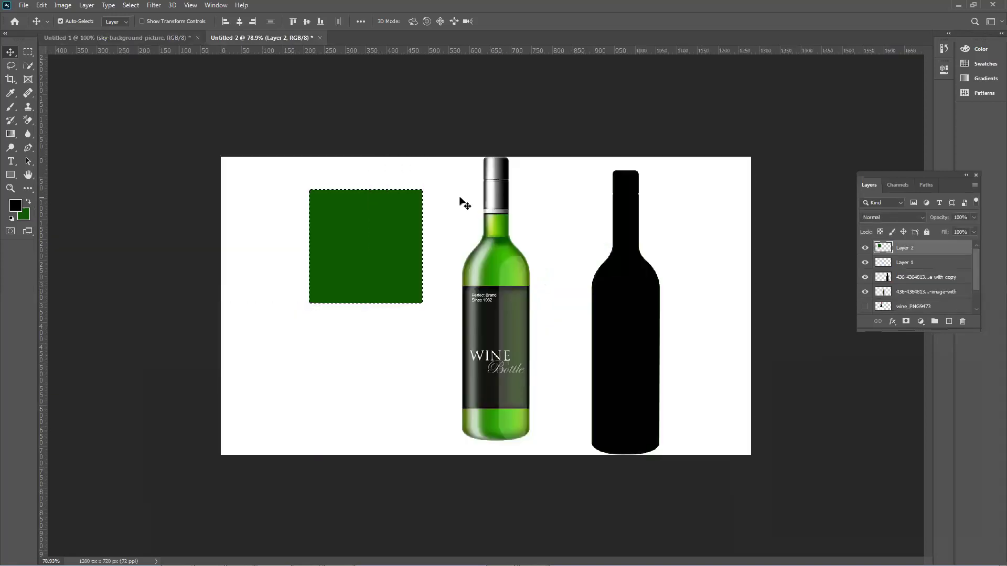
left_click(465, 204)
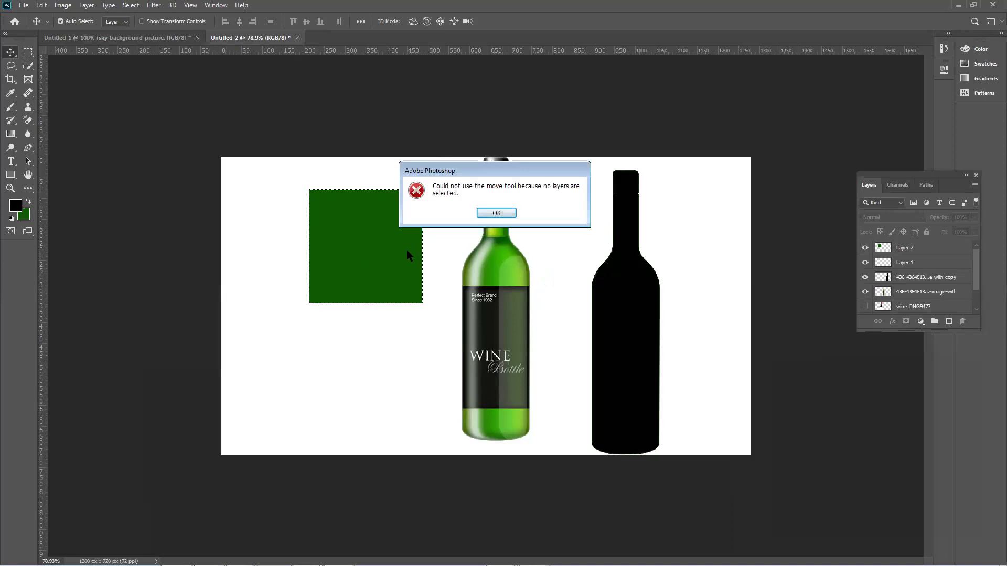
left_click(493, 212)
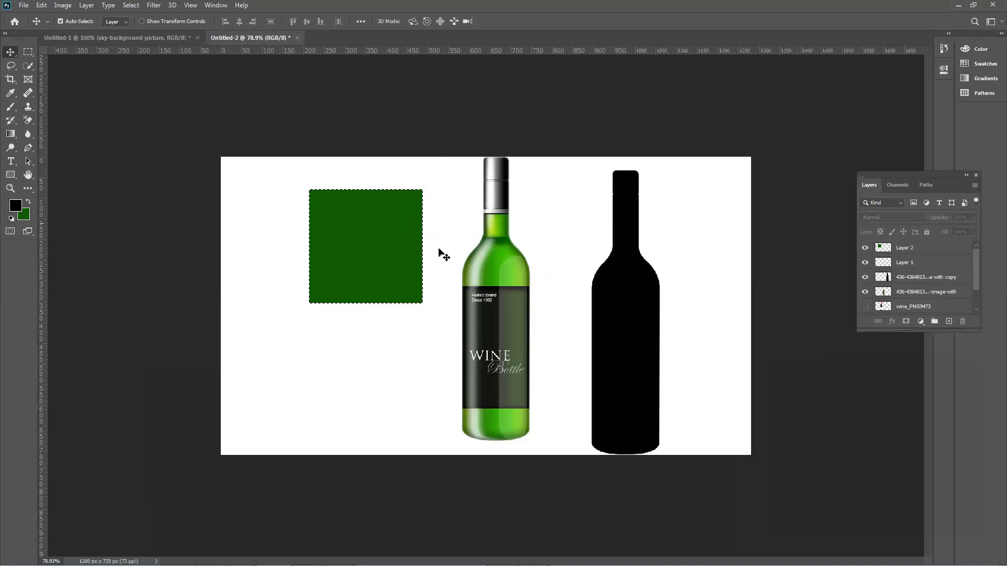
key("ctrl+d")
left_click(413, 252)
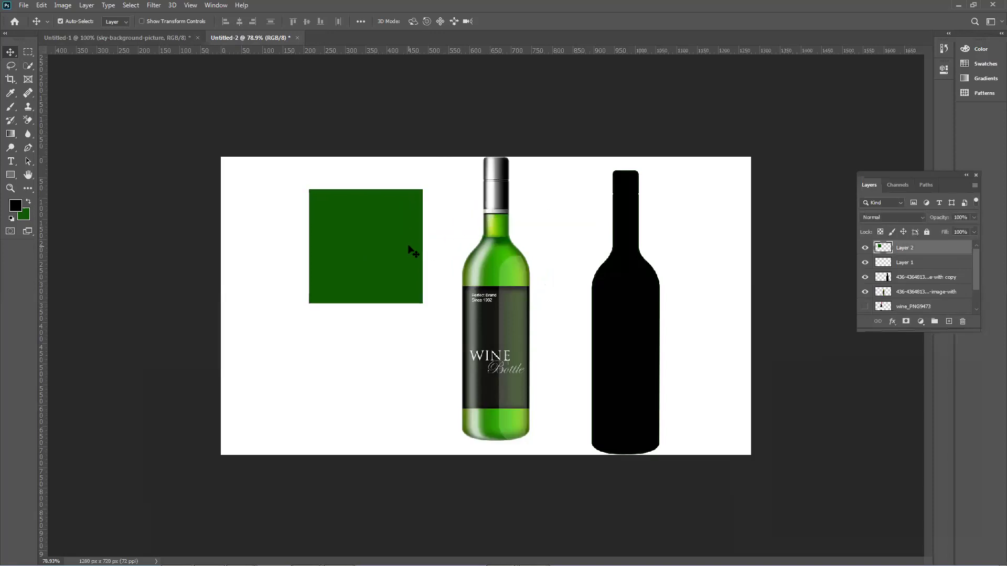
key("Delete")
Place the black bottle copy directly beneath the green bottle and distort it into a shadow slanting up to the right.
left_click_drag(633, 259, 503, 247)
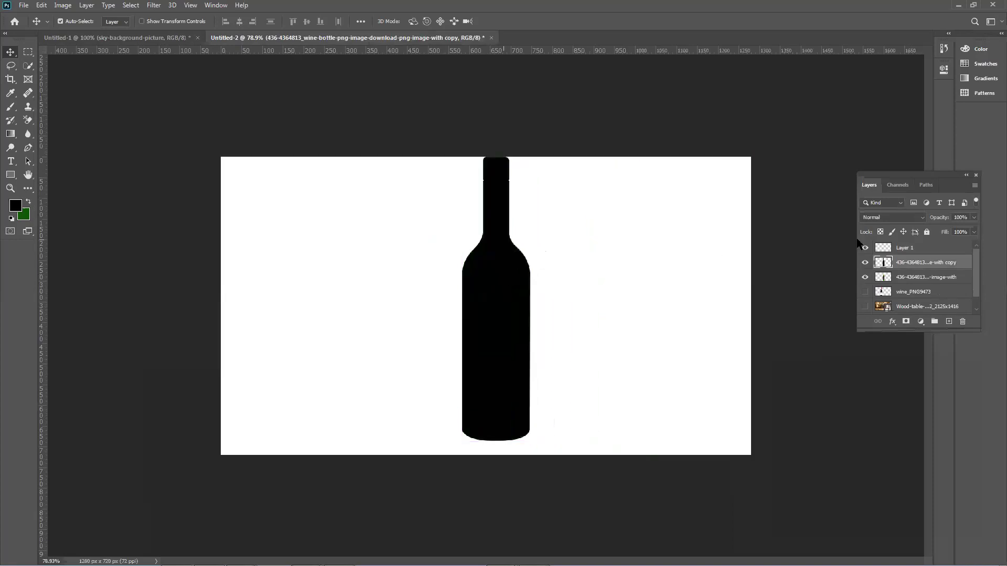
left_click_drag(903, 265, 900, 285)
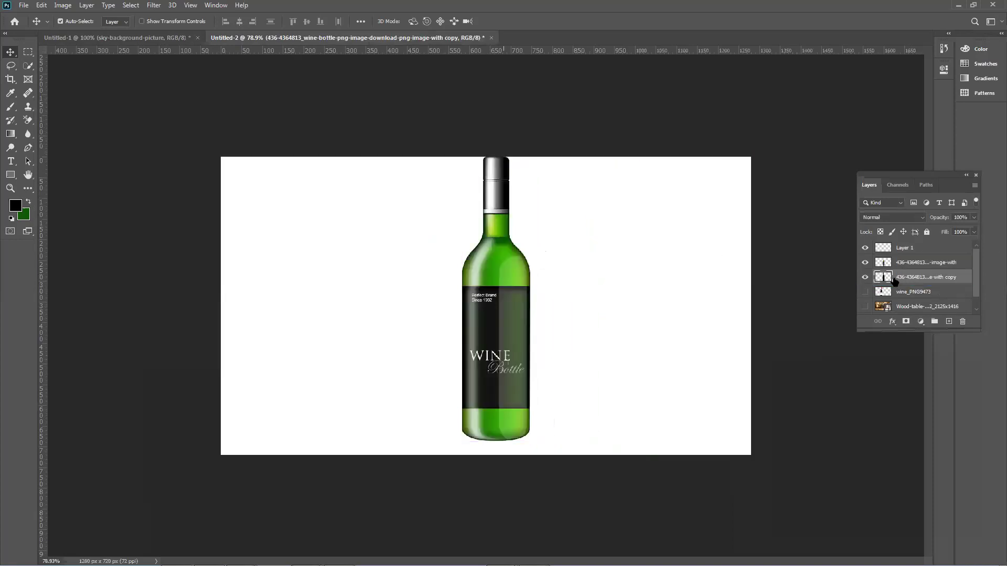
key("ctrl+t")
right_click(506, 177)
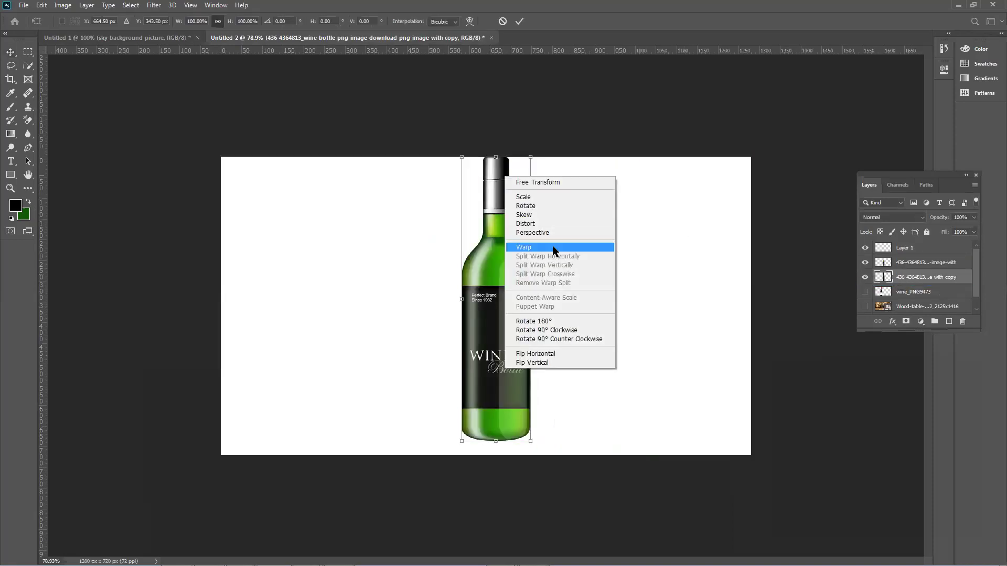
left_click(545, 223)
left_click_drag(496, 159, 621, 314)
key("Return")
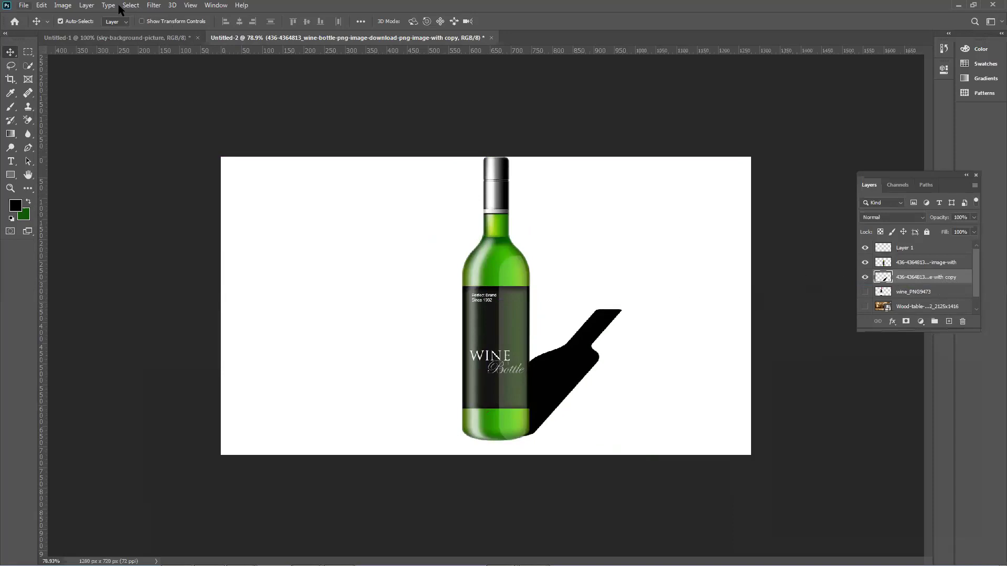
Apply a Gaussian Blur with a 7.2-pixel radius to the bottle's shadow and lower its layer opacity to 45%.
left_click(153, 5)
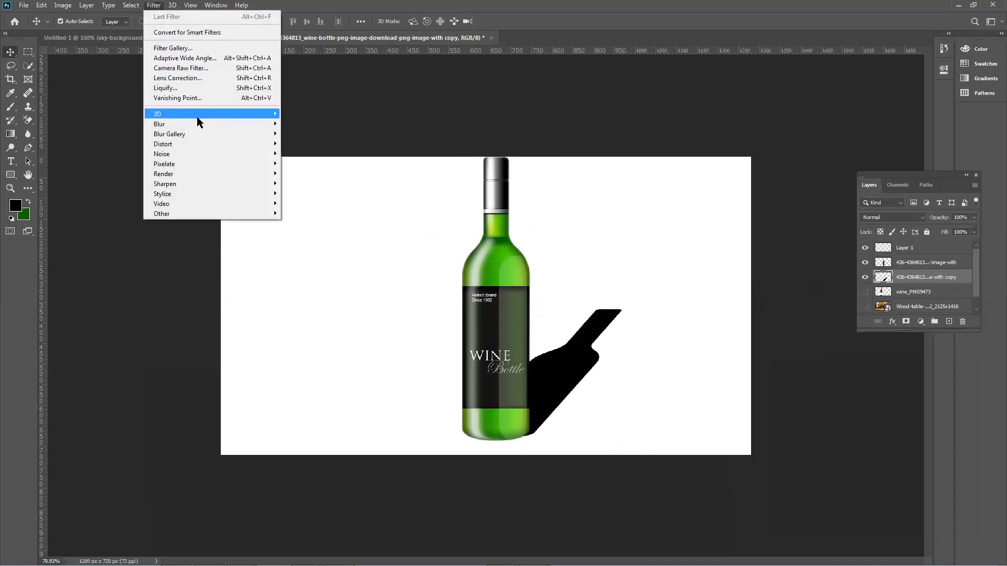
mouse_move(238, 124)
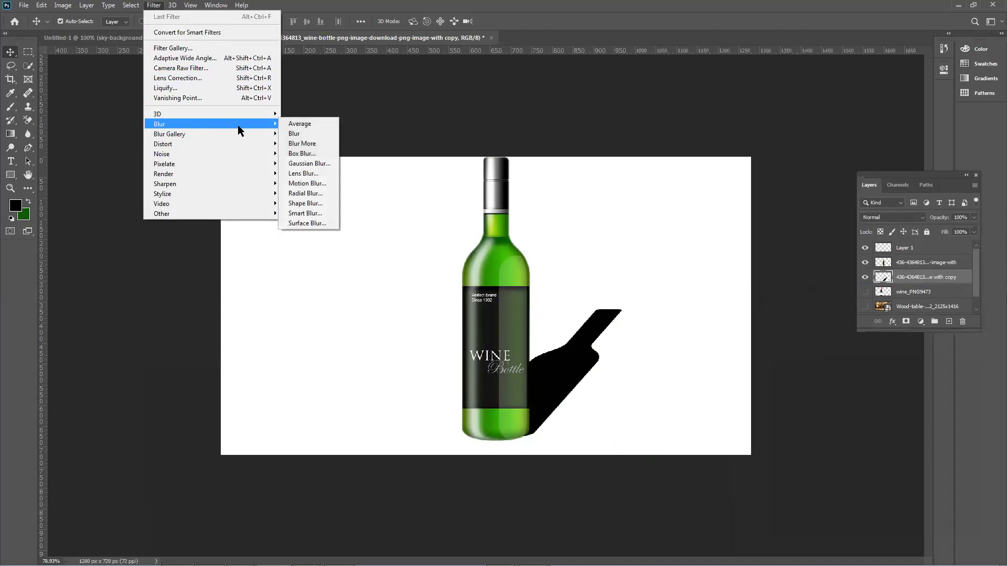
left_click(316, 166)
left_click_drag(489, 254, 501, 257)
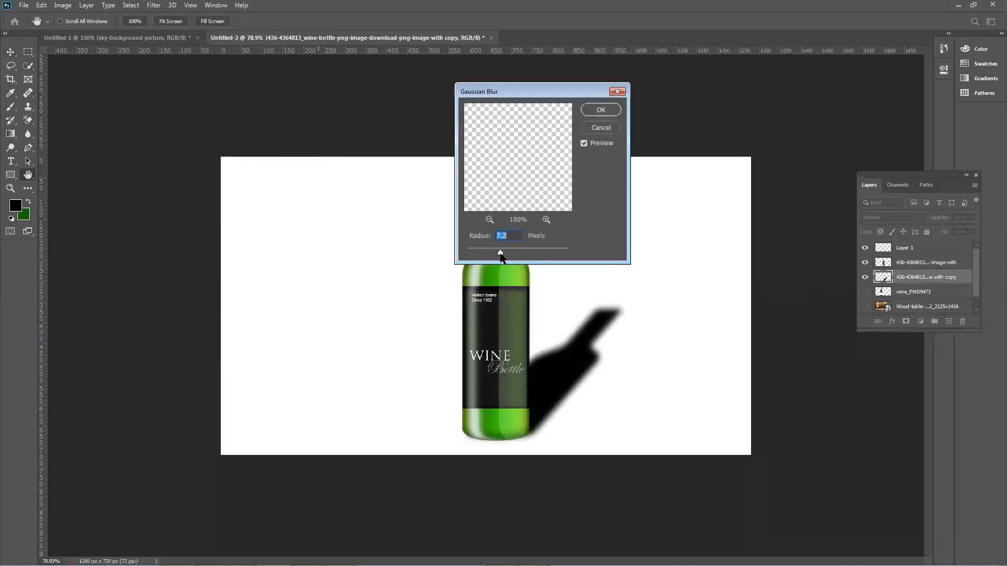
left_click(616, 109)
left_click(972, 217)
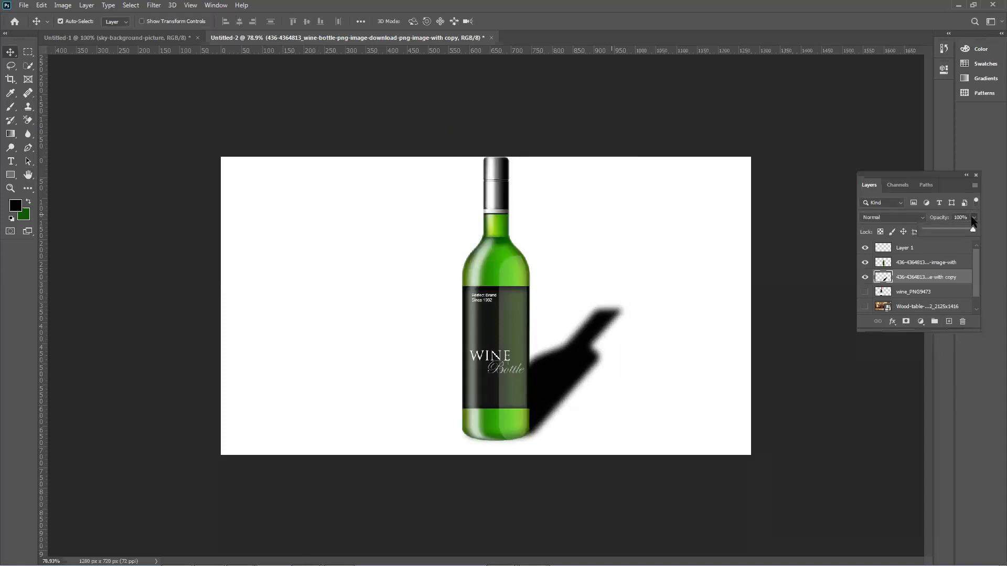
left_click(946, 230)
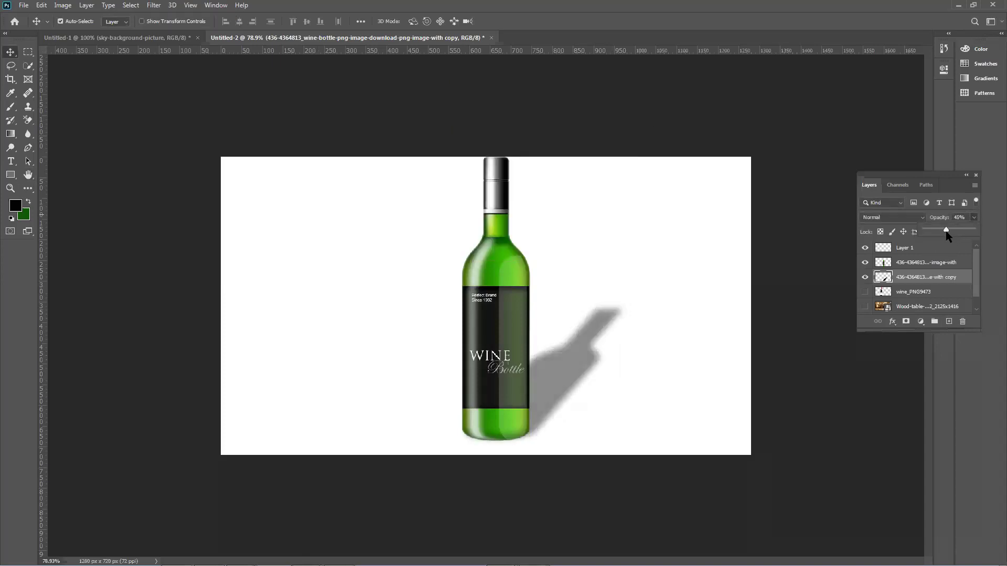
Show the wood-table background layer and adjust the shadow's position at the base of the bottle.
left_click(865, 306)
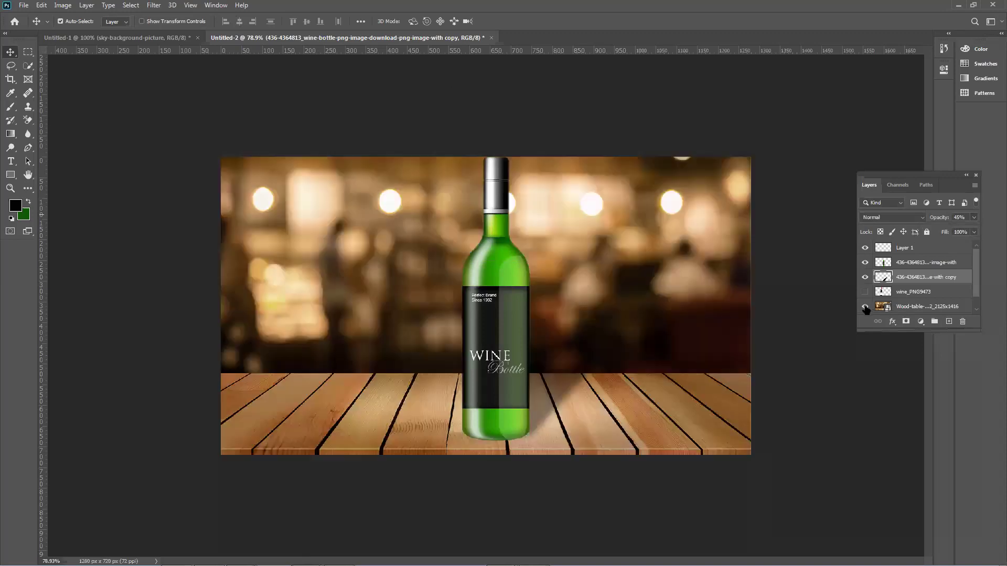
left_click_drag(566, 312, 573, 346)
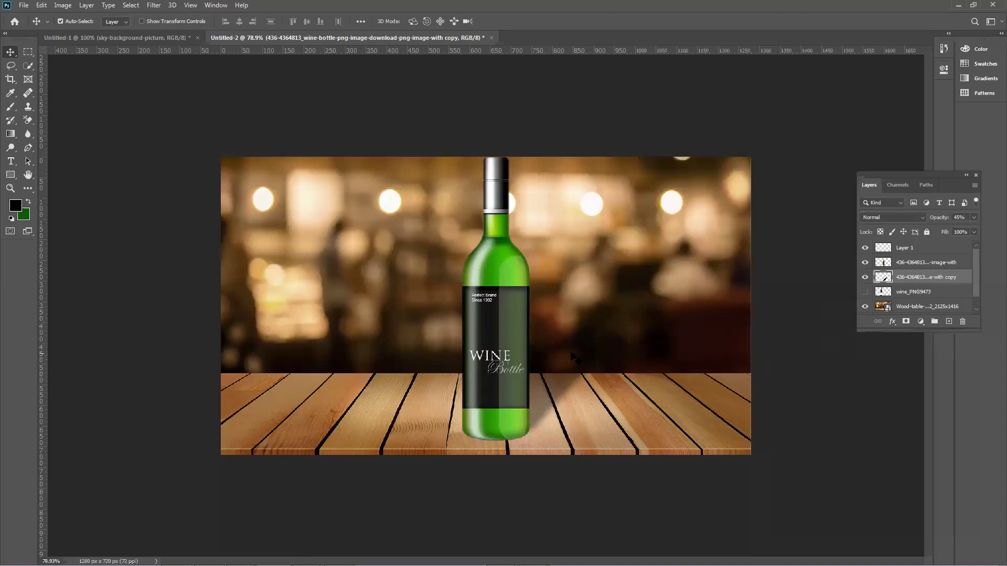
mouse_move(592, 352)
left_mouse_down()
mouse_move(584, 312)
mouse_move(595, 301)
mouse_move(589, 354)
left_mouse_up()
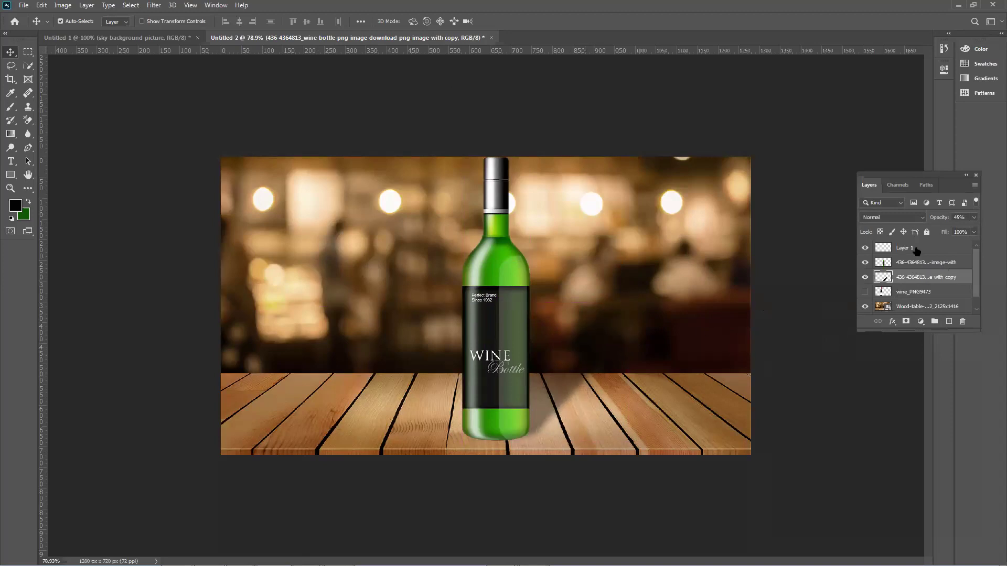
Raise the shadow layer's opacity to 99% and nudge the shadow upward against the bottle's base.
left_click(974, 217)
left_click_drag(967, 234, 975, 234)
left_click(805, 334)
left_click(604, 340)
left_click_drag(603, 362, 546, 385)
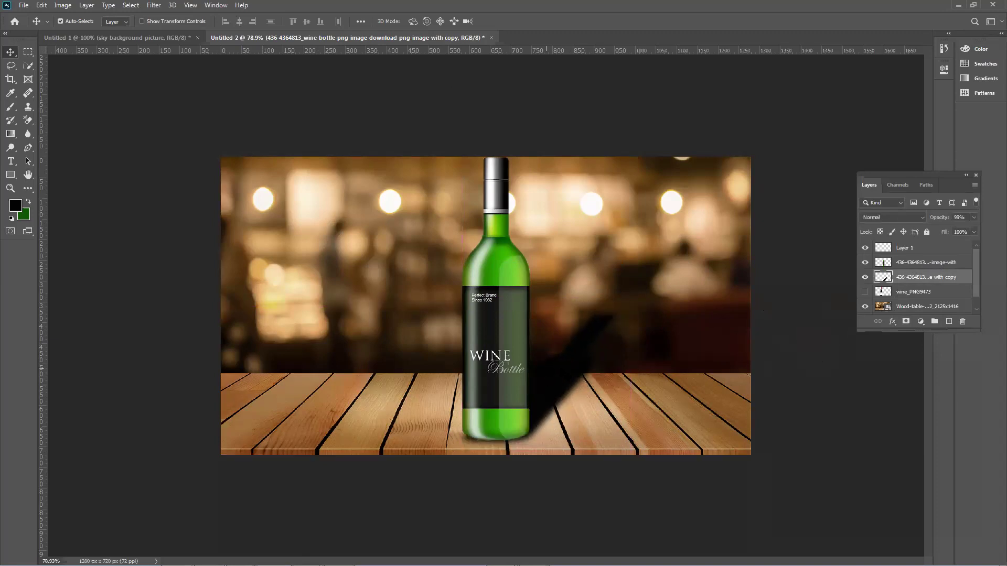
key("Up")
key("Up")
key("Up")
key("Up")
key("Up")
key("Up")
key("Up")
key("Up")
key("Up")
key("Up")
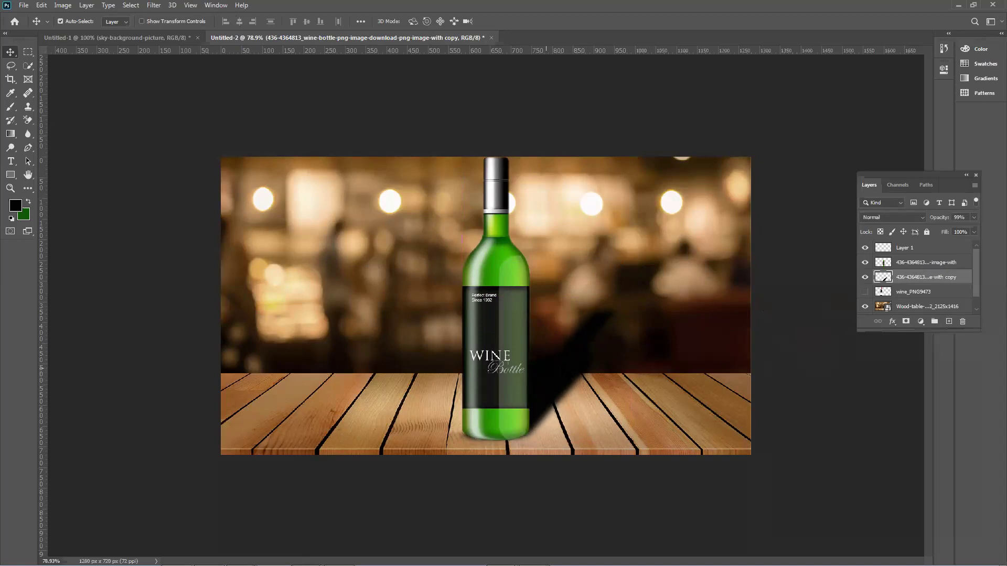
key("Up")
key("Up")
Add a layer mask to the shadow and paint out the part above the table edge with a black brush at size 200.
left_click(906, 322)
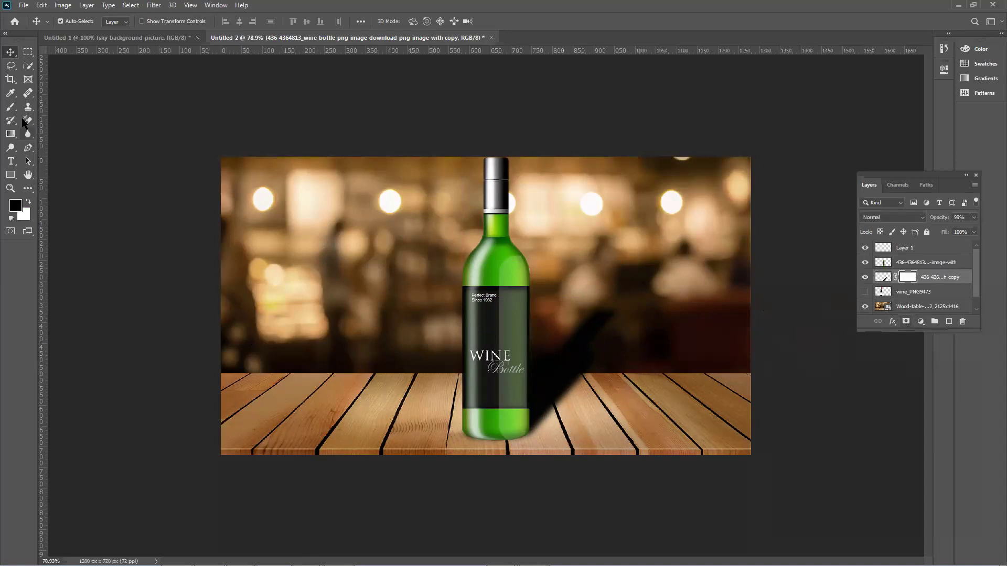
left_click(10, 107)
mouse_move(588, 315)
left_mouse_down()
mouse_move(555, 324)
mouse_move(586, 324)
mouse_move(561, 334)
mouse_move(606, 339)
mouse_move(489, 331)
mouse_move(586, 322)
mouse_move(576, 324)
mouse_move(591, 333)
mouse_move(560, 324)
left_mouse_up()
key("ctrl+z")
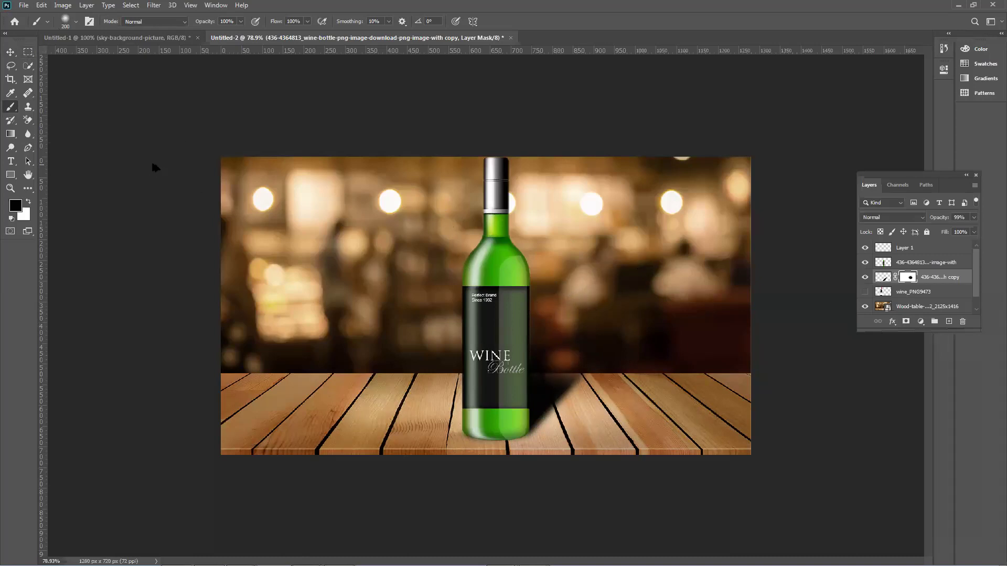
Remove the masked shadow layer and shift the green wine bottle up and to the left.
left_click(11, 51)
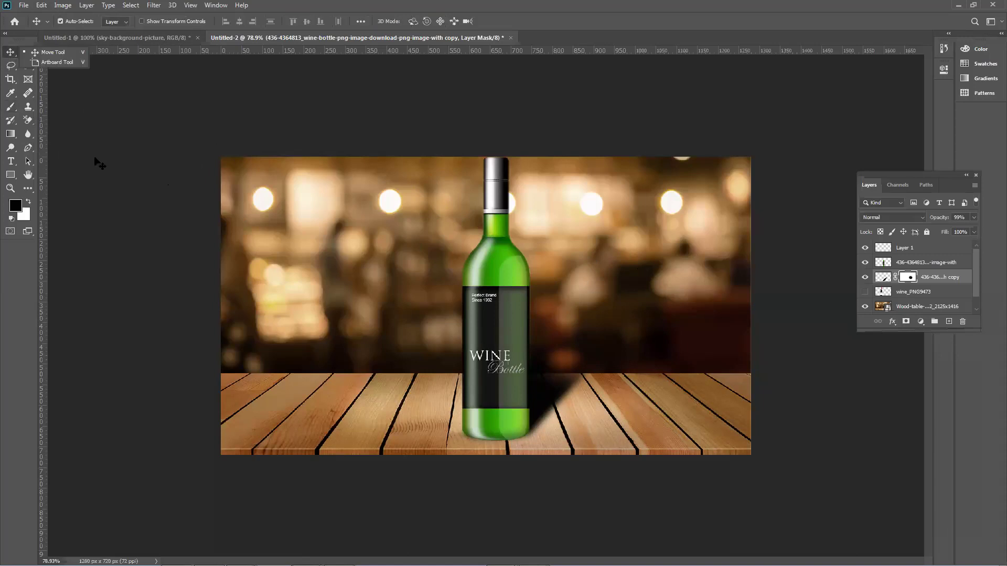
left_click(97, 160)
left_click(572, 408)
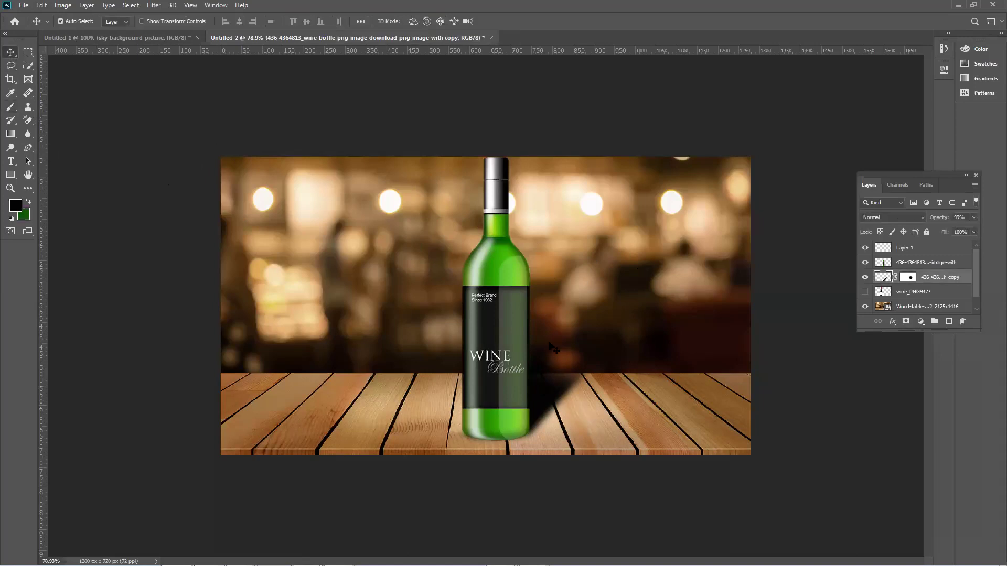
key("ctrl+z")
key("ctrl+z")
key("ctrl+z")
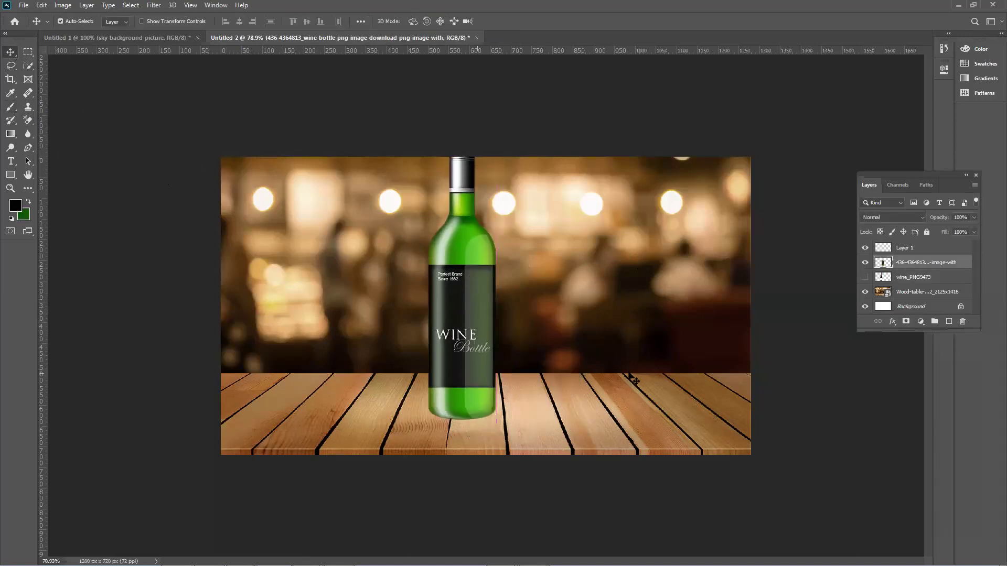
Hide the wood-table background layer, scale down the green wine bottle, and place it in the upper middle of the canvas.
left_click(864, 291)
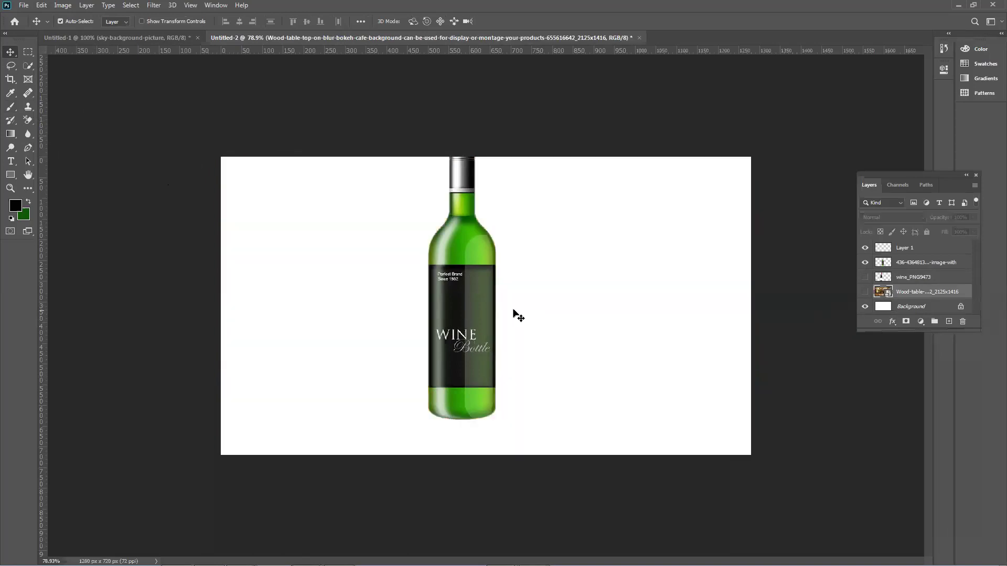
left_click_drag(481, 306, 476, 312)
key("ctrl+t")
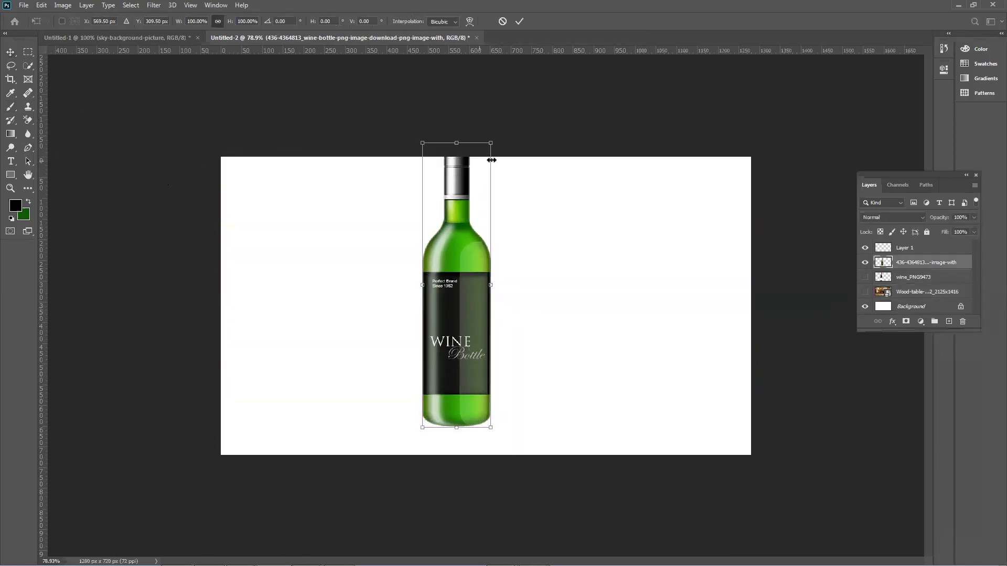
left_click_drag(490, 140, 461, 247)
left_click_drag(445, 309, 445, 242)
key("Return")
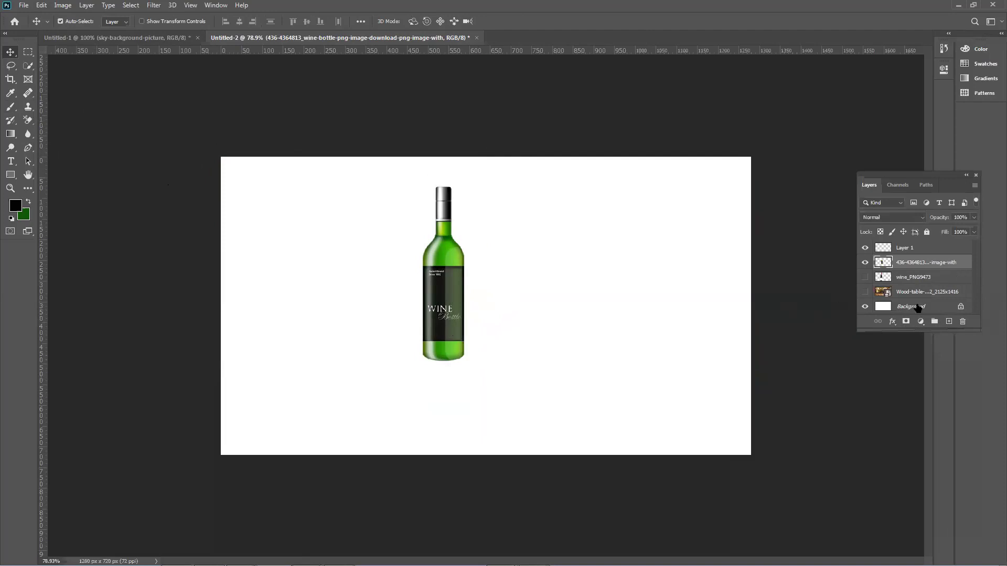
Create a new layer beneath the green wine bottle and fill it with dark green sampled from the bottle.
left_click(949, 321)
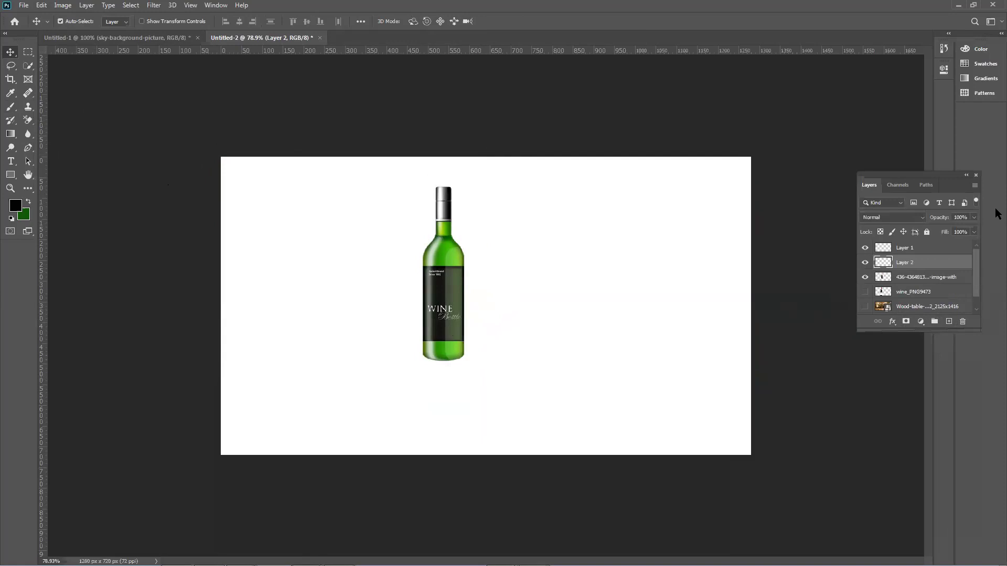
left_click_drag(947, 265, 926, 285)
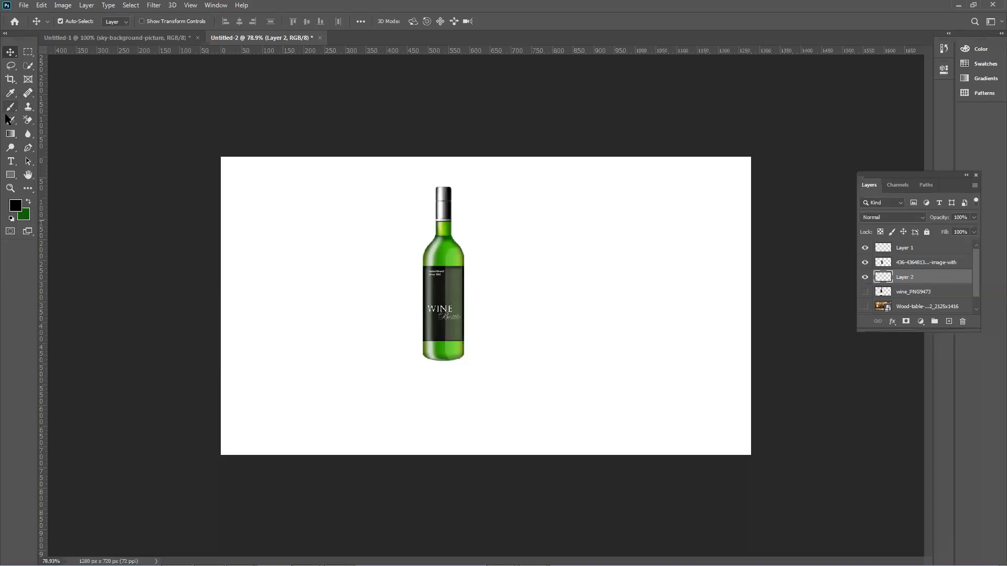
left_click(11, 93)
left_click(442, 251)
left_click(441, 251)
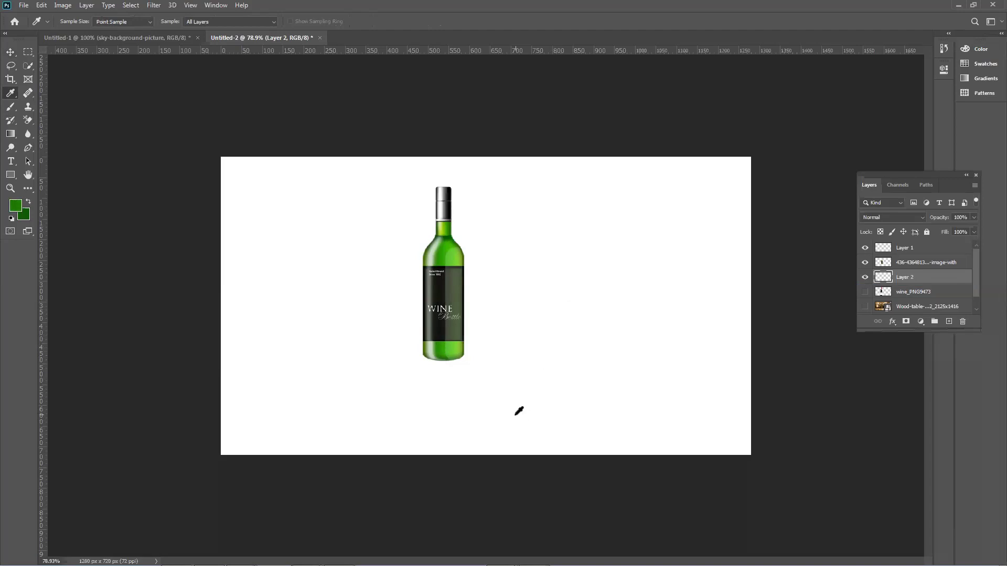
key("alt+BackSpace")
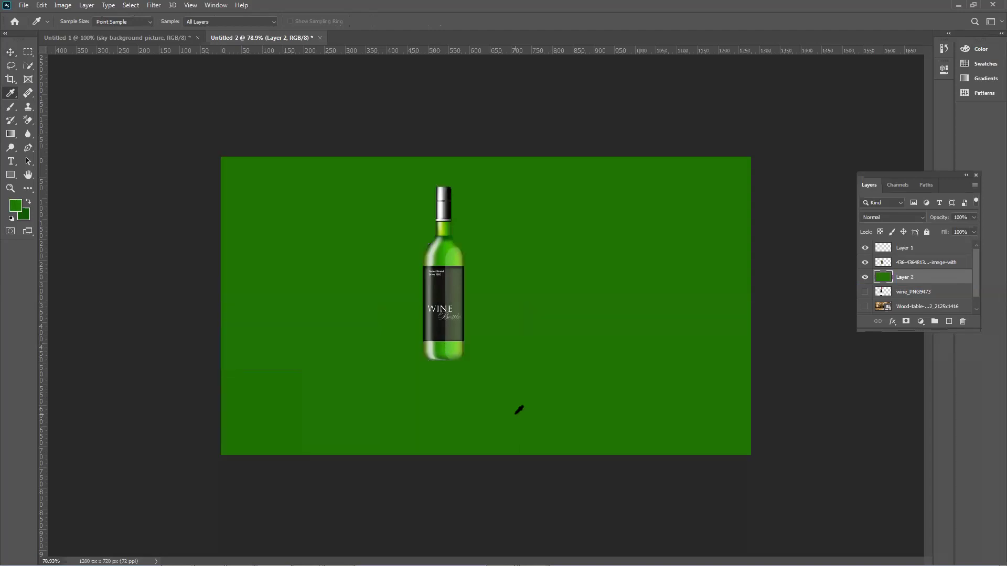
Sample the bottle's light green and paint a soft glow behind the bottle with a brush of size 1200.
left_click(459, 255)
left_click(10, 107)
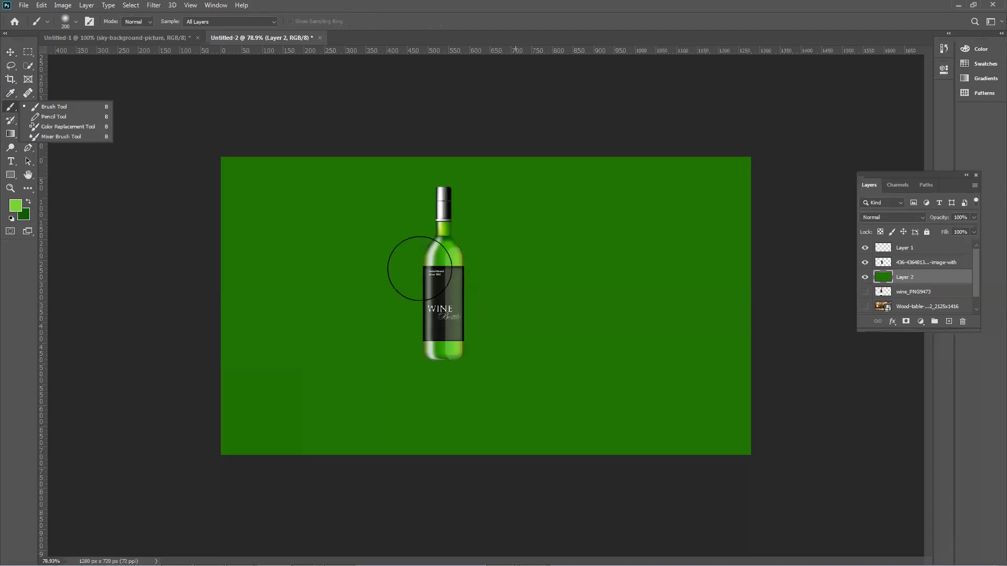
key("bracketright")
key("bracketright")
key("bracketright")
key("bracketright")
key("bracketright")
key("bracketright")
key("bracketright")
key("bracketright")
key("bracketright")
key("bracketright")
key("bracketright")
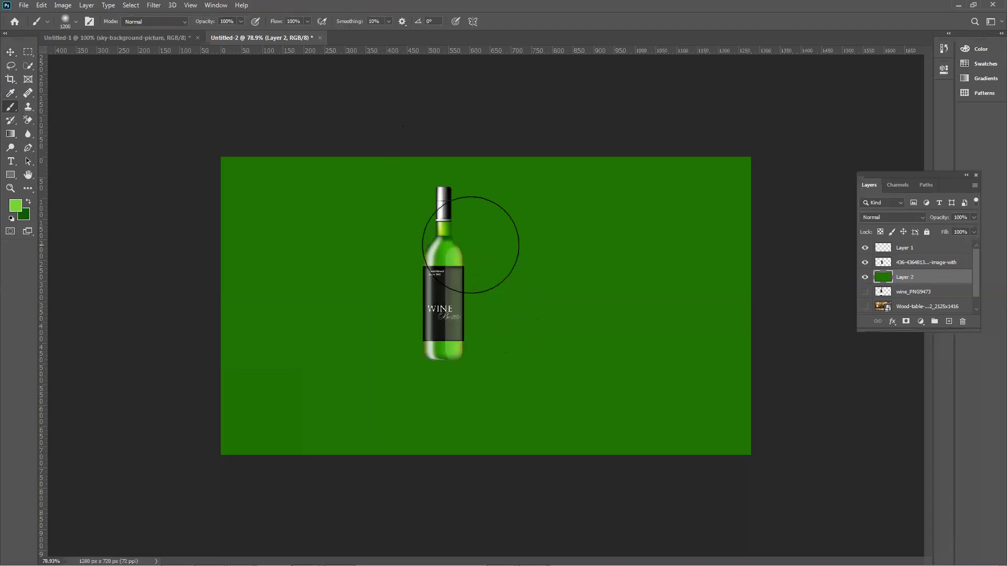
left_click(477, 231)
left_click(477, 230)
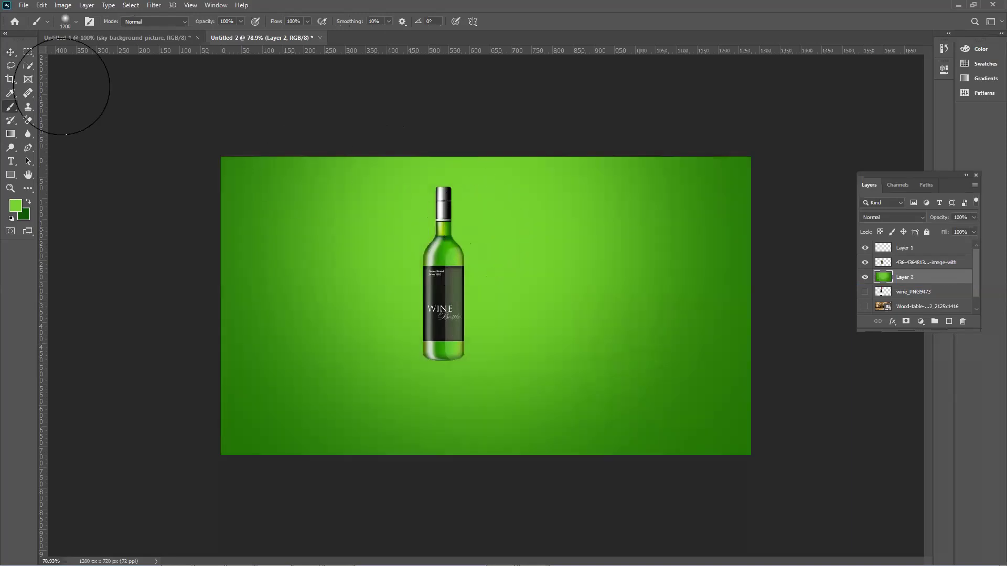
Move the wine bottle slightly down and to the right over the green glow.
left_click(11, 52)
left_click_drag(459, 335, 473, 343)
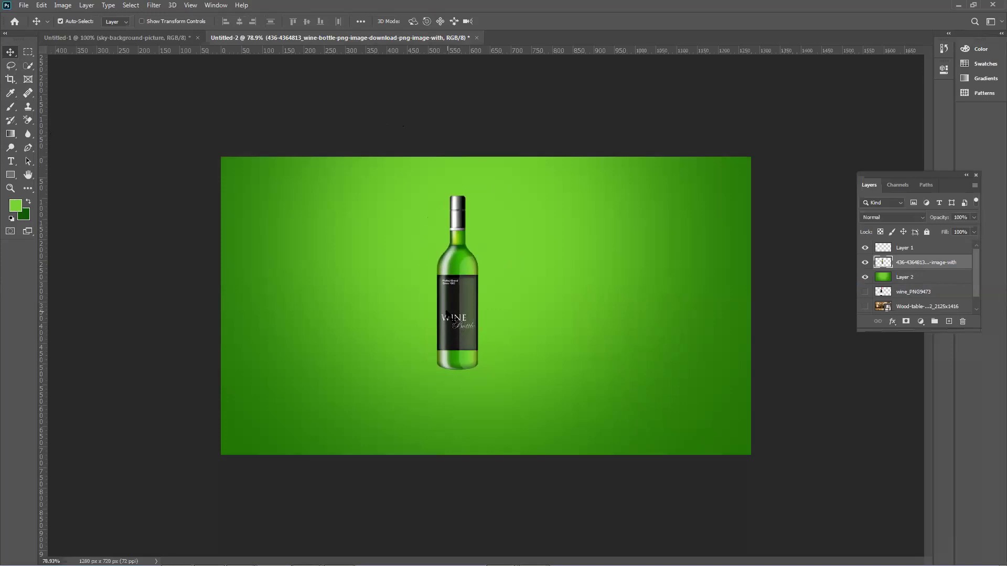
left_click_drag(446, 313, 444, 319)
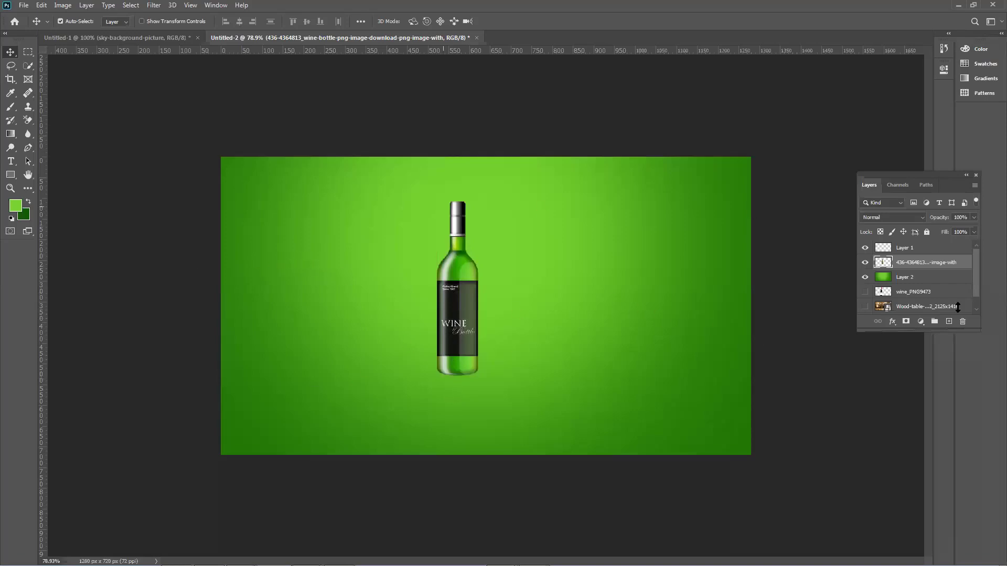
Draw a full-width rectangle shape of about 1282 by 307 px across the lower part of the canvas.
left_click(947, 322)
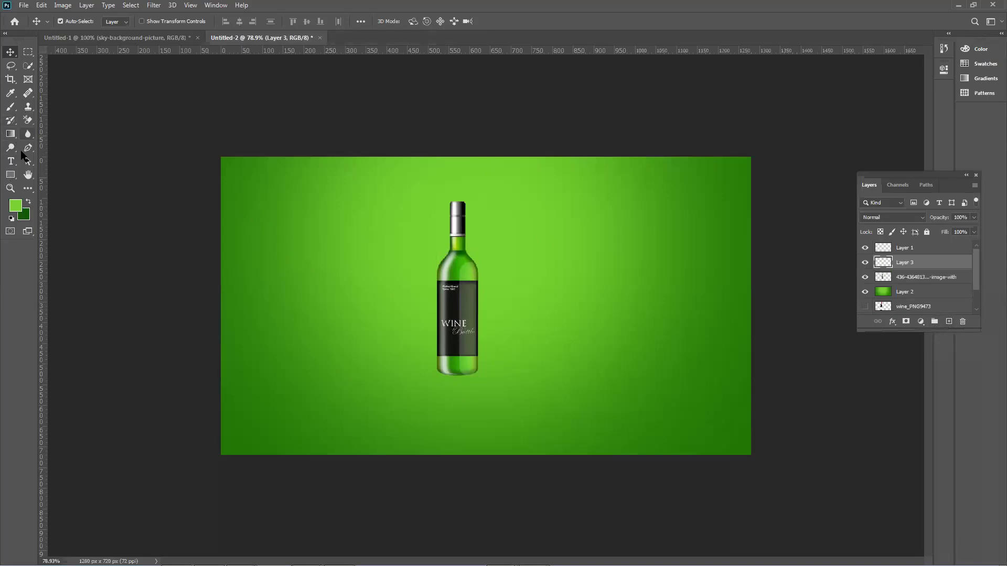
right_click(14, 176)
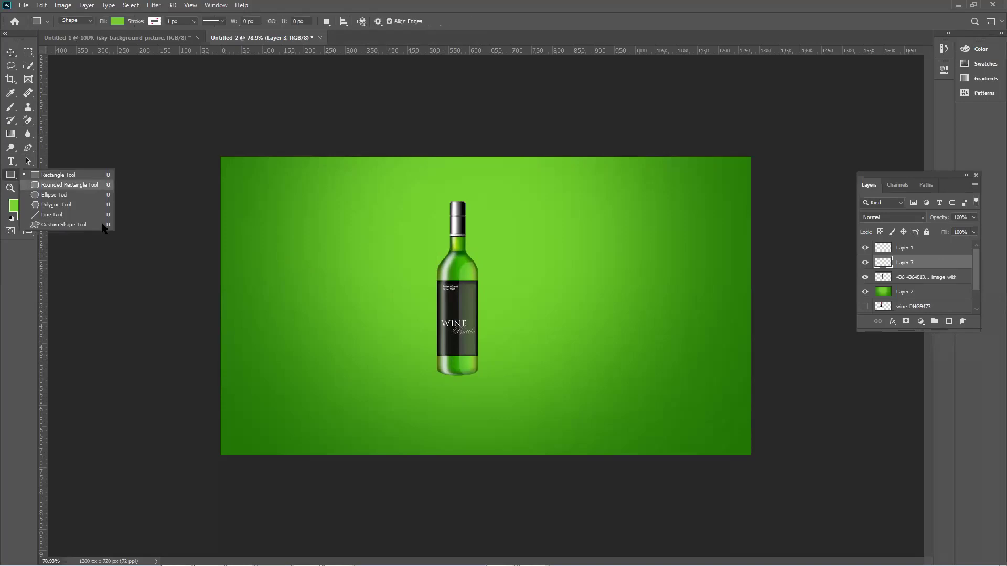
left_click(50, 175)
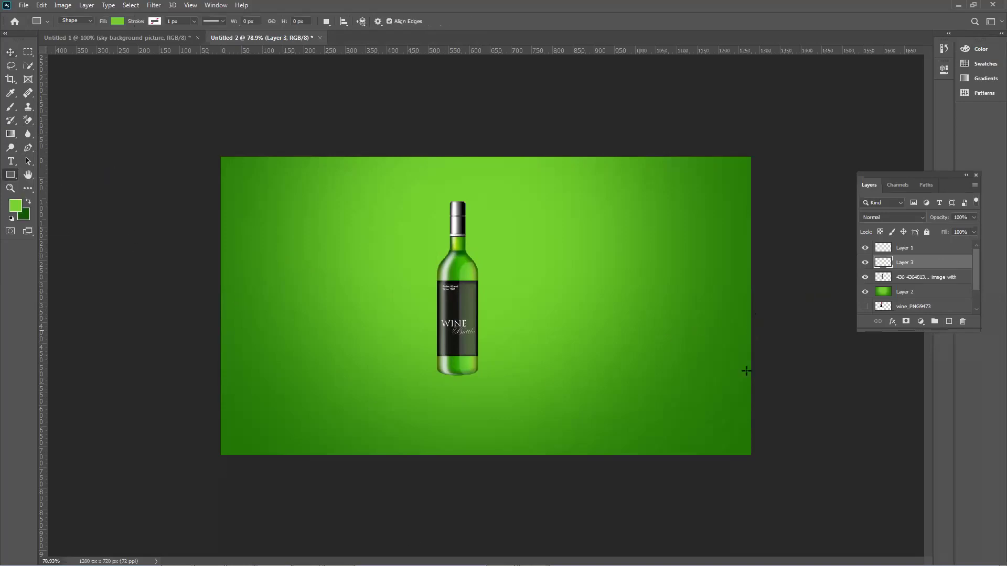
left_click_drag(751, 454, 219, 328)
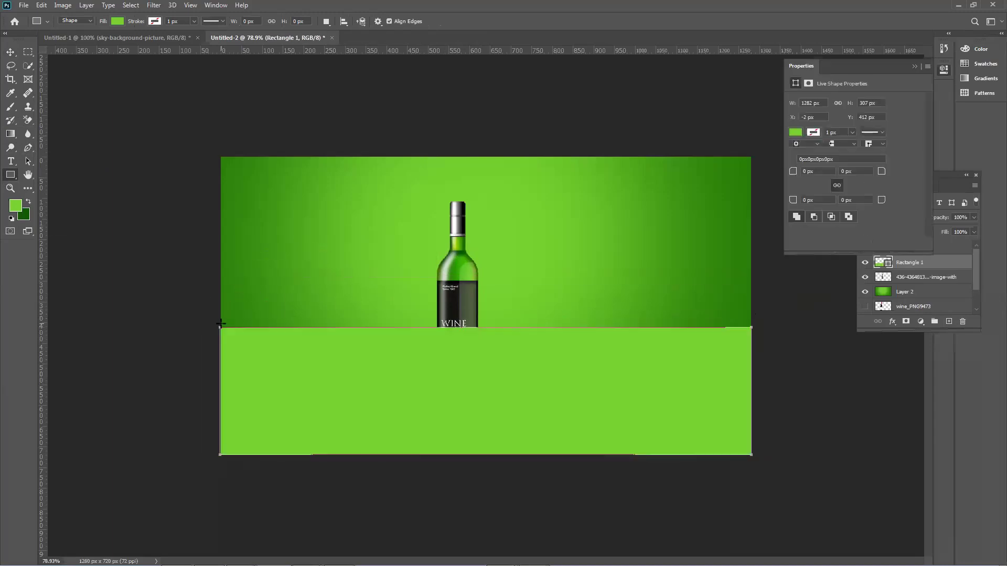
Set the rectangle's fill to the light beige swatch from the Pale colour group.
left_click(796, 133)
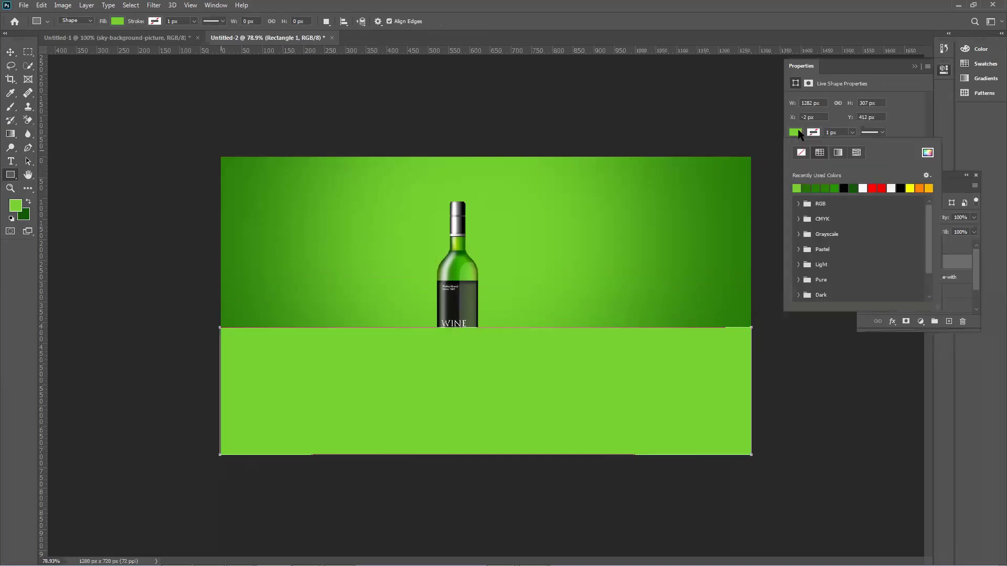
left_click(892, 188)
scroll(832, 258, "down", 2)
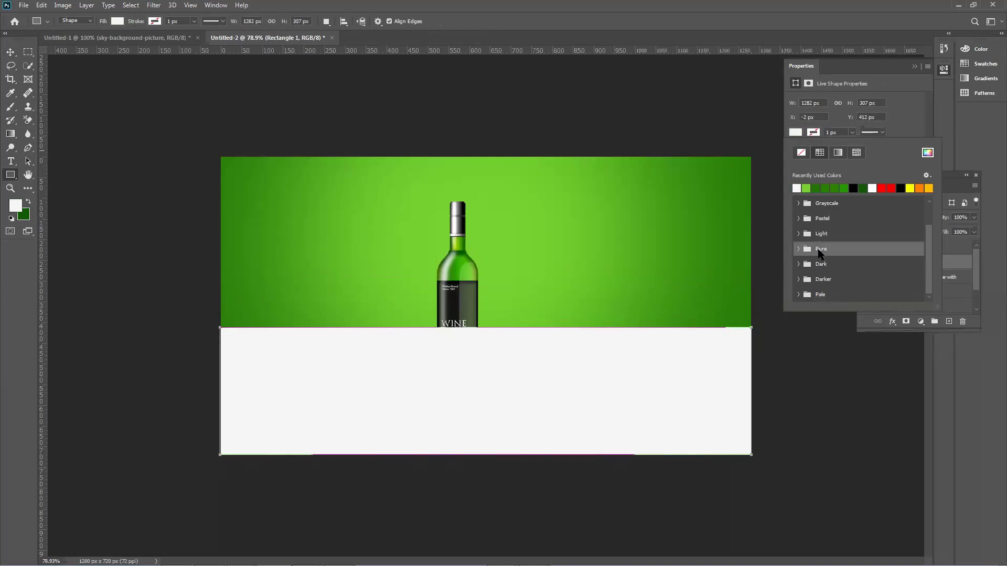
left_click(804, 251)
left_click(806, 255)
left_click(798, 294)
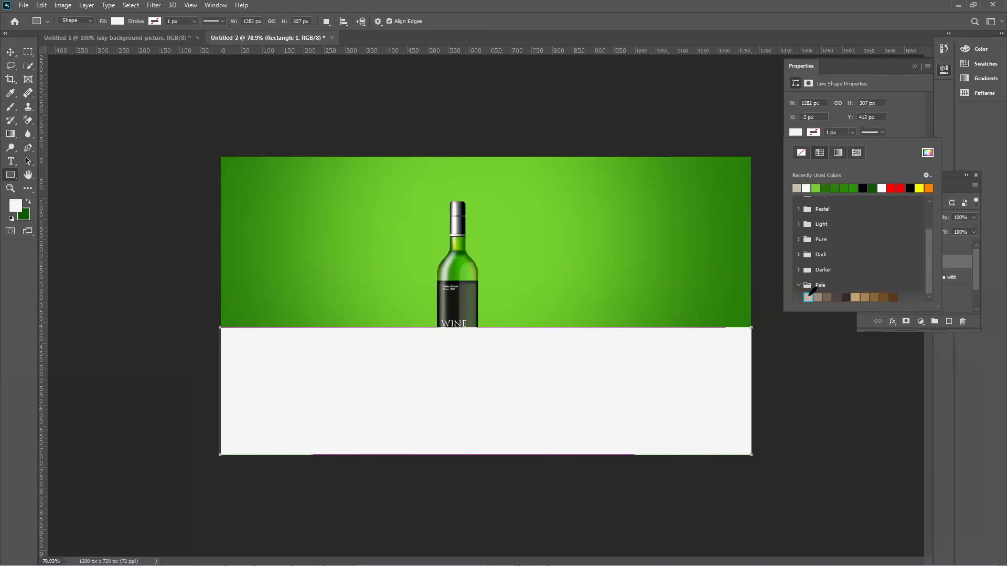
left_click(808, 298)
Transform the beige rectangle into a skewed, slightly rotated tabletop with a lower upper edge that slopes down to the right.
left_click(10, 52)
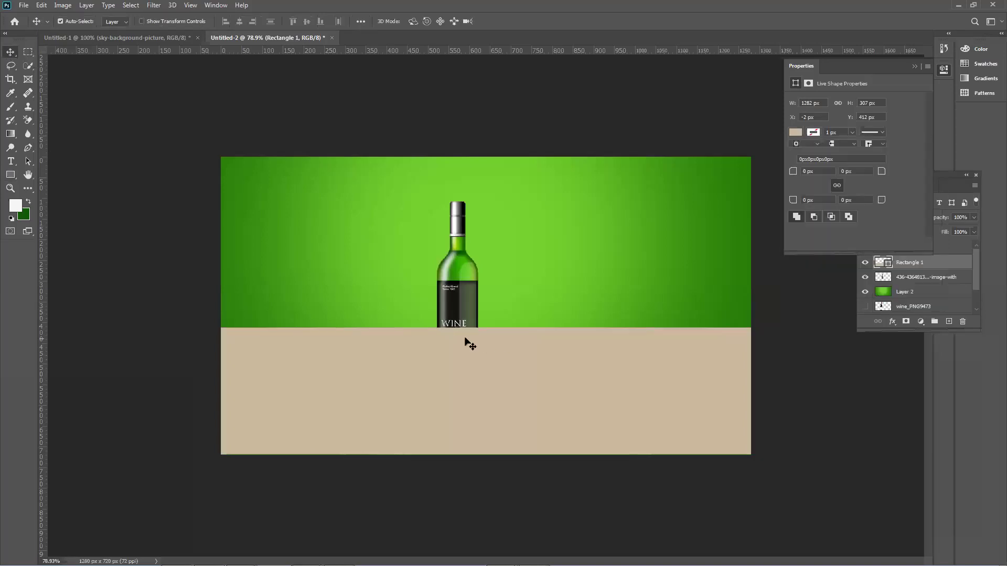
key("ctrl+t")
left_click_drag(485, 328, 469, 390)
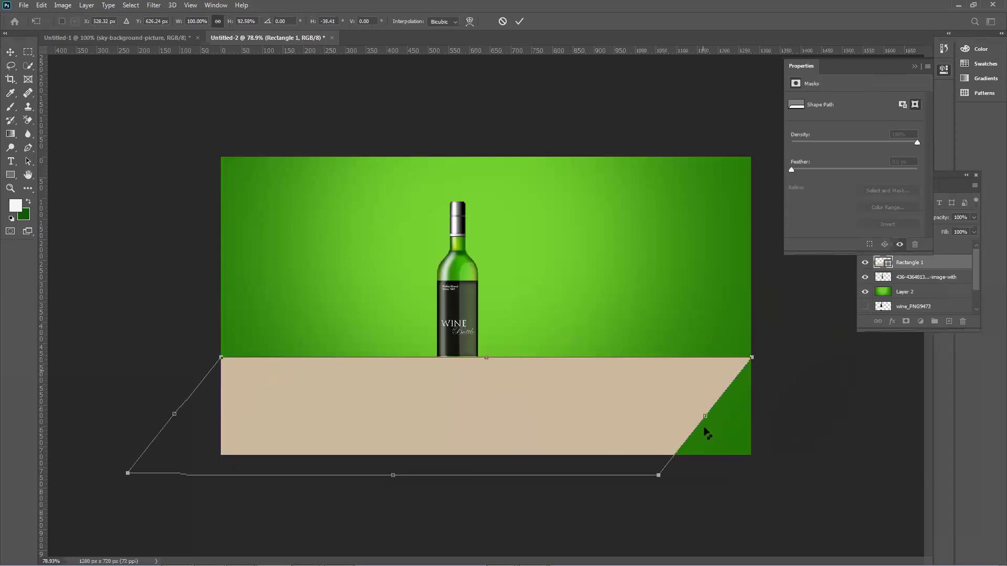
left_click_drag(704, 419, 773, 443)
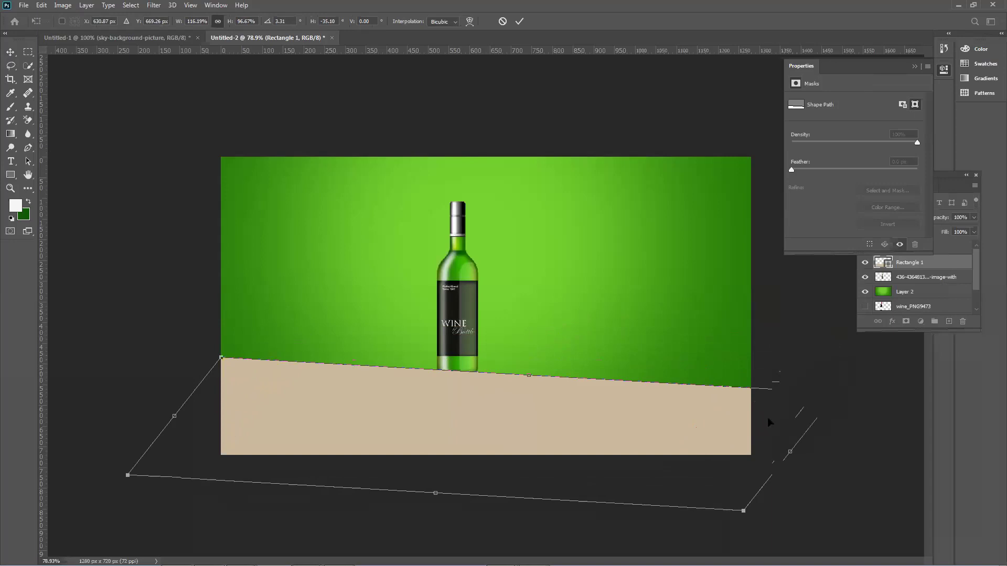
key("Return")
Bring the wine bottle layer above the beige rectangle and lower the bottle about 41 px onto the tabletop.
left_click_drag(461, 309, 505, 303)
left_click(912, 278)
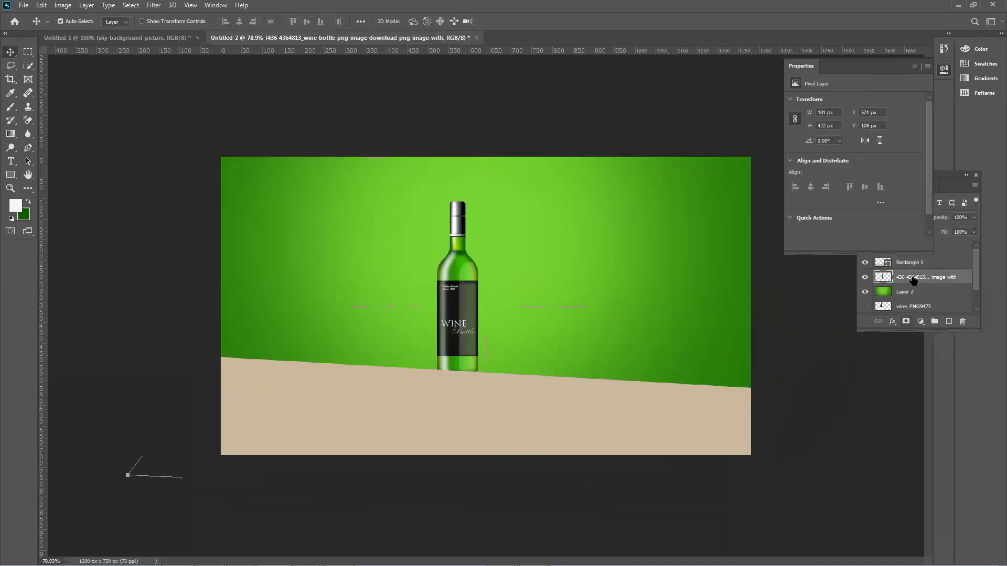
mouse_move(917, 276)
left_mouse_down()
mouse_move(920, 286)
mouse_move(922, 260)
left_mouse_up()
left_click_drag(460, 285, 460, 302)
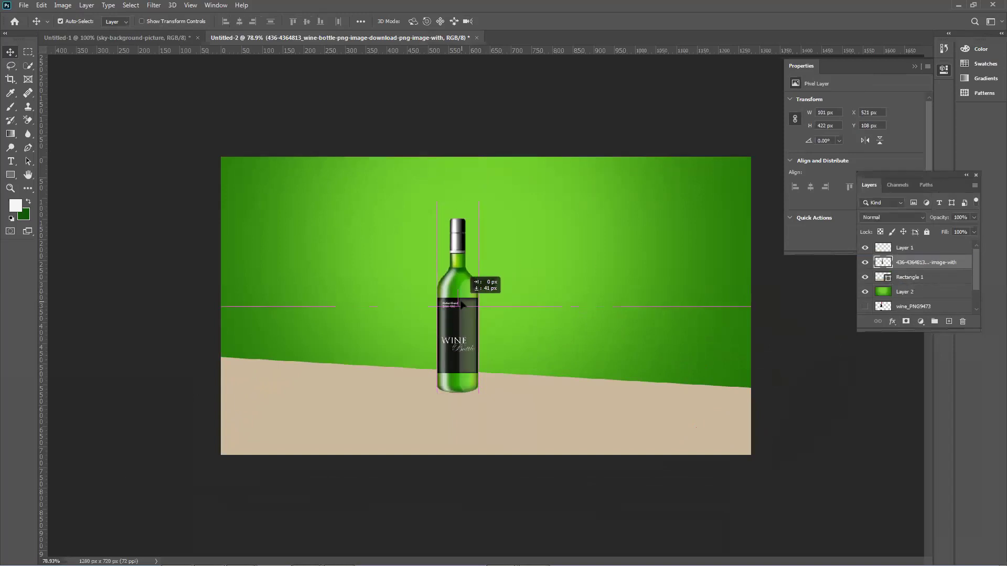
Shift the beige tabletop slightly down and lower the wine bottle further onto it.
left_click(475, 149)
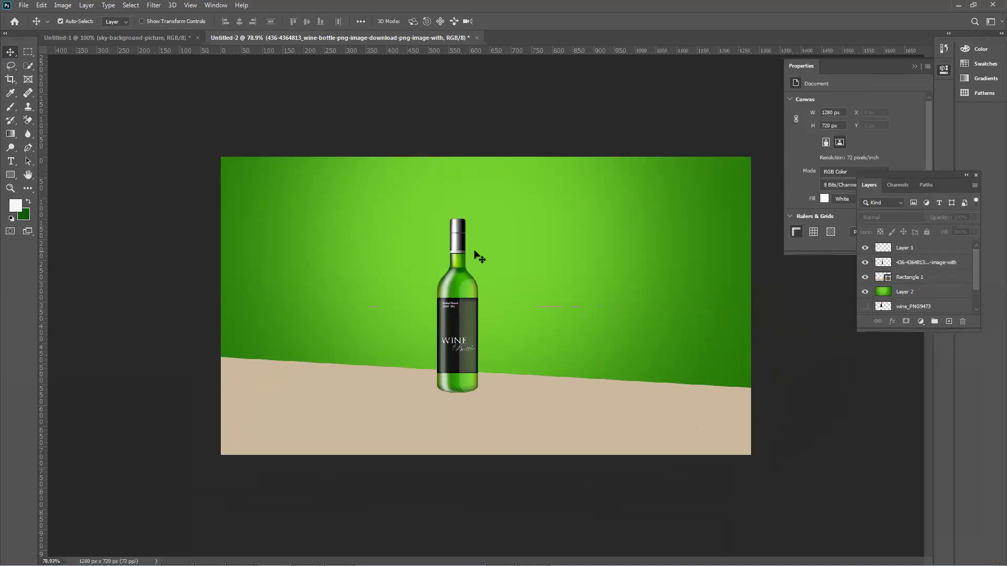
left_click(496, 417)
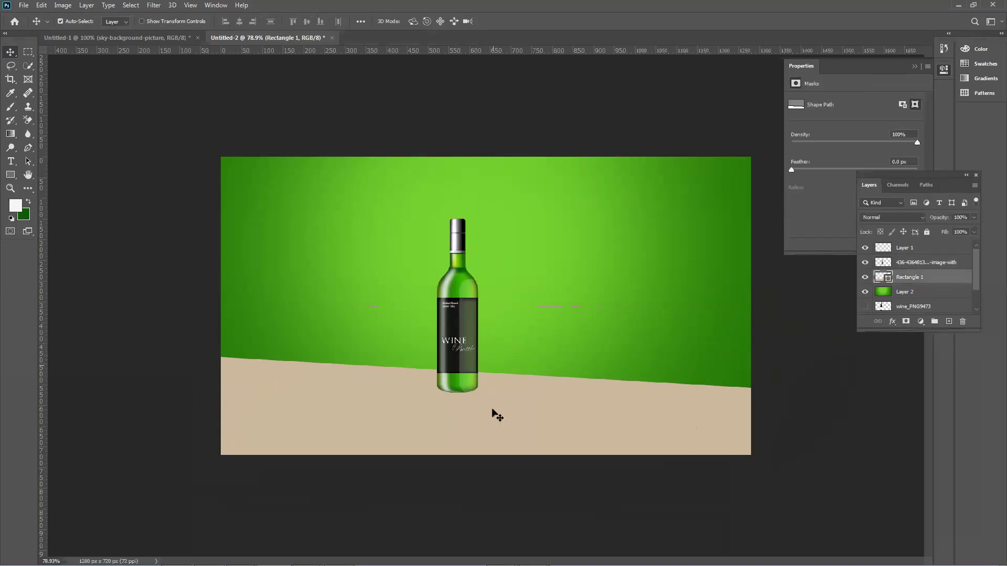
left_click_drag(379, 411, 338, 413)
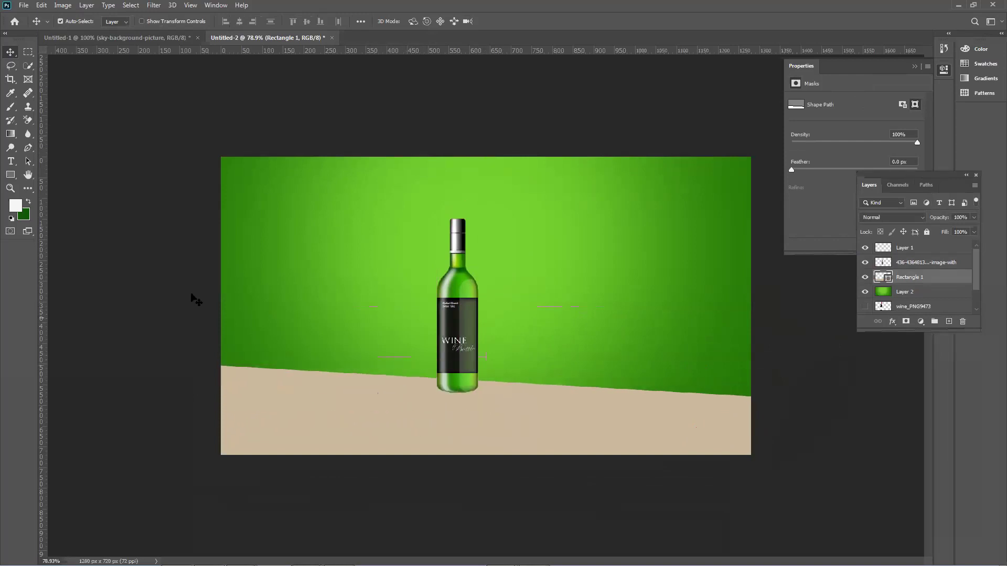
left_click(205, 285)
left_click(569, 321)
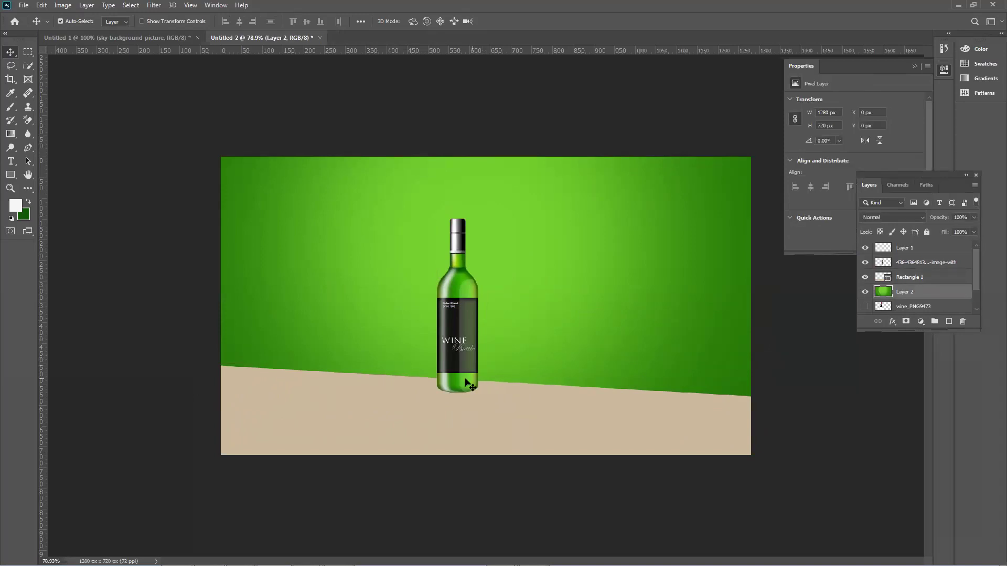
left_click(463, 360)
mouse_move(463, 360)
left_mouse_down()
mouse_move(455, 386)
mouse_move(461, 347)
mouse_move(463, 365)
left_mouse_up()
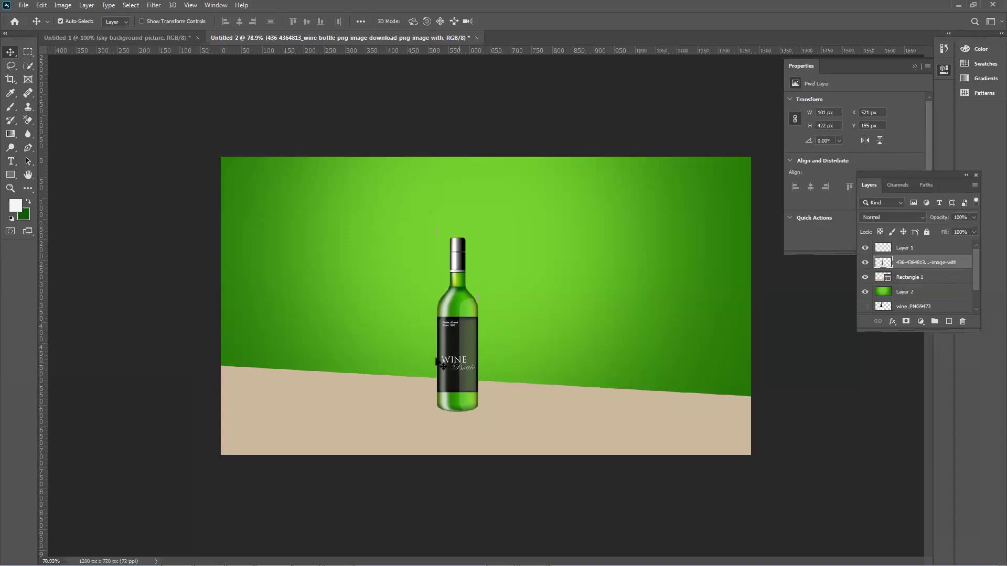
Duplicate the wine bottle, place the copy level with the original on its right, and start a free transform on it.
left_click_drag(455, 347, 513, 321)
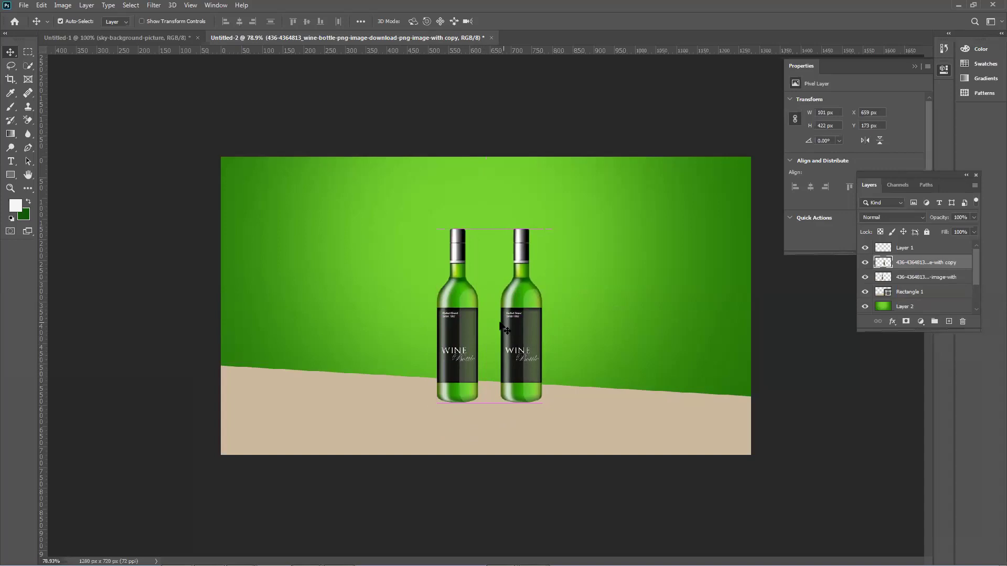
key("ctrl+t")
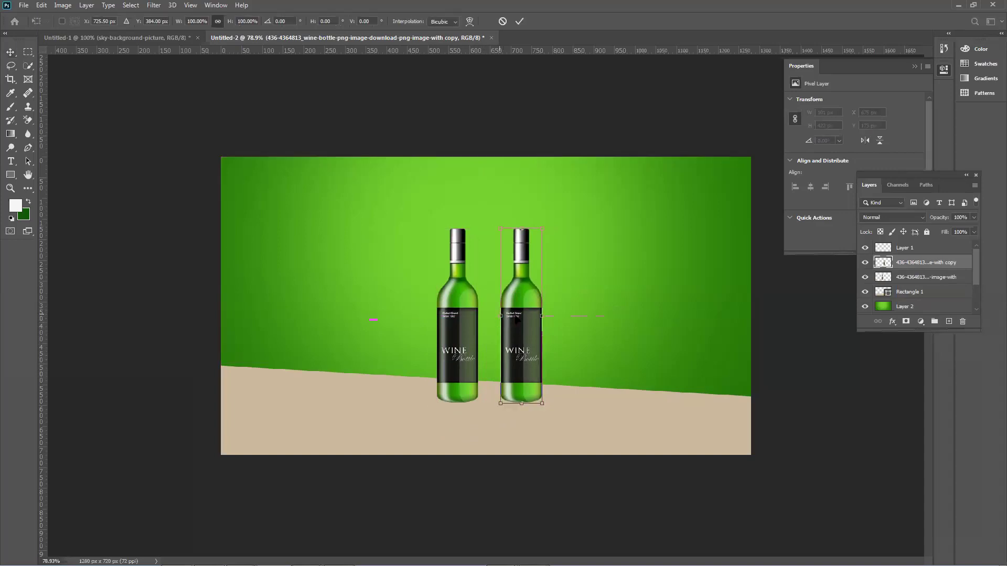
right_click(516, 321)
left_click(552, 490)
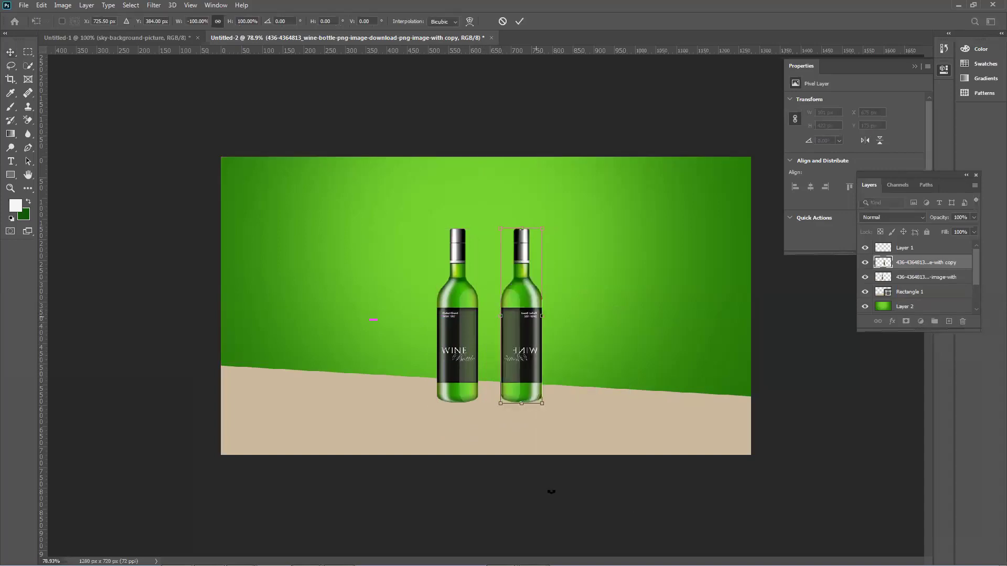
key("ctrl+z")
Flip the bottle copy vertically and place it directly beneath the original so their bases meet.
right_click(528, 333)
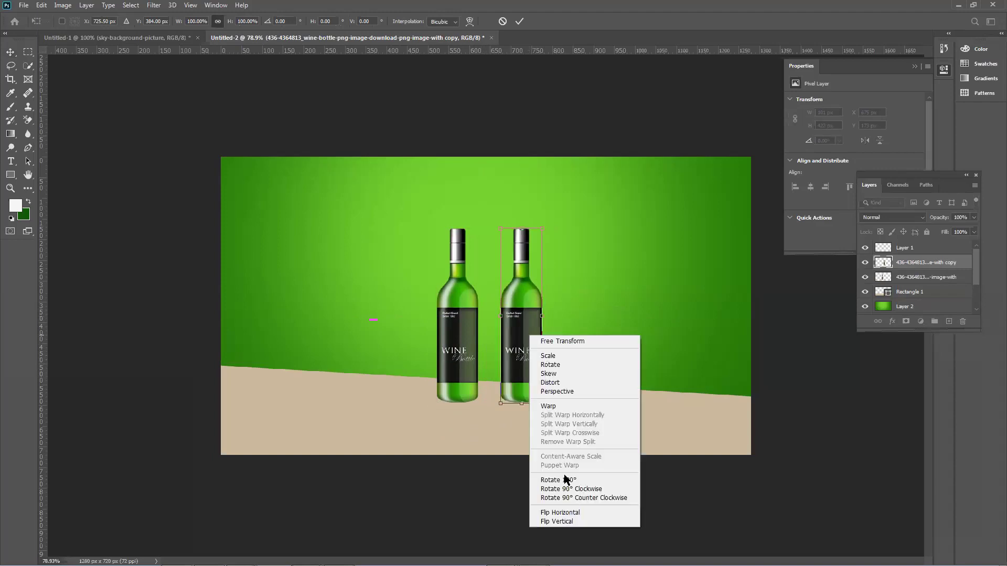
left_click(556, 521)
left_click_drag(526, 255, 463, 419)
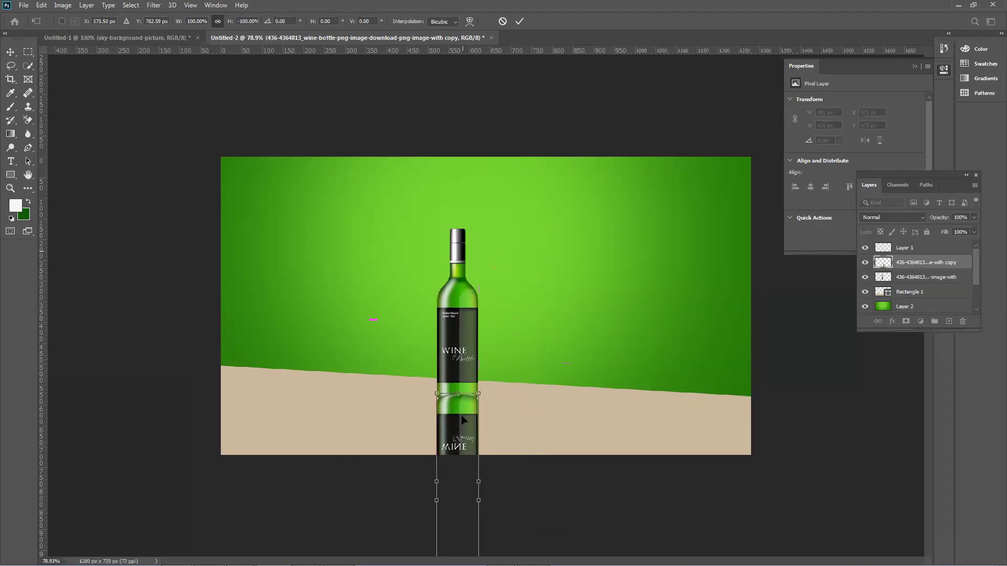
key("Return")
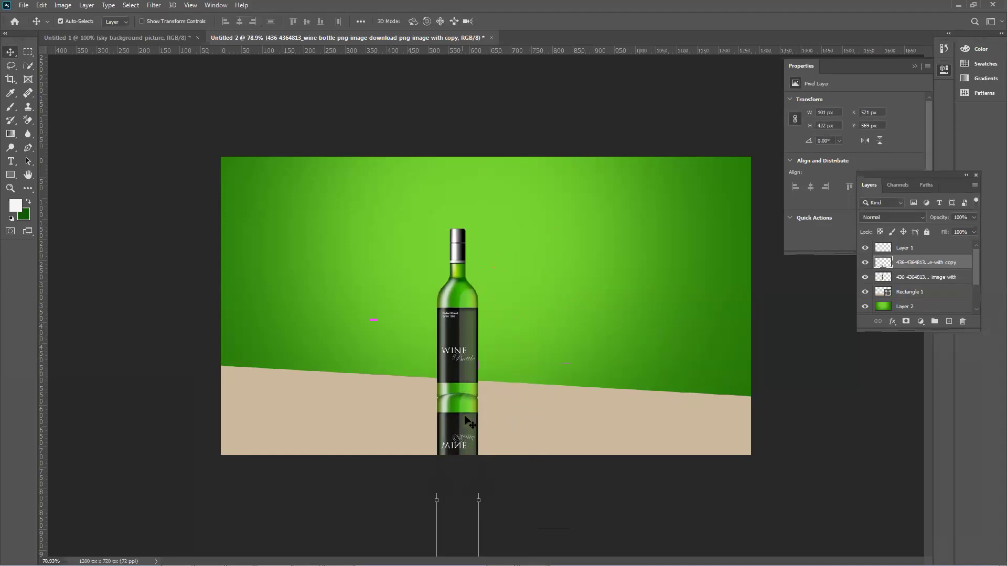
Add a layer mask to the flipped bottle and fade its lower part with a black-to-white linear gradient.
left_click(906, 321)
key("d")
key("x")
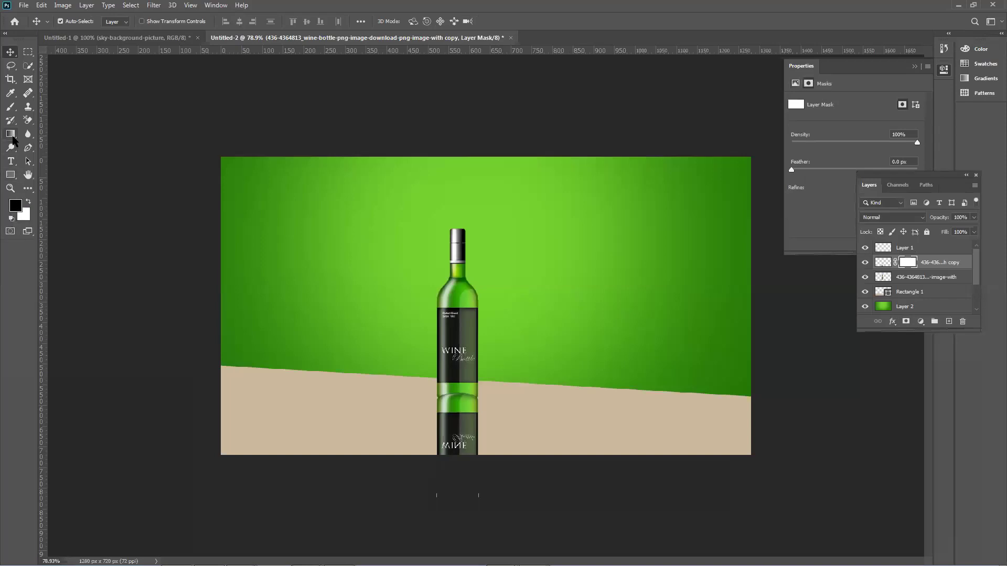
left_click(12, 138)
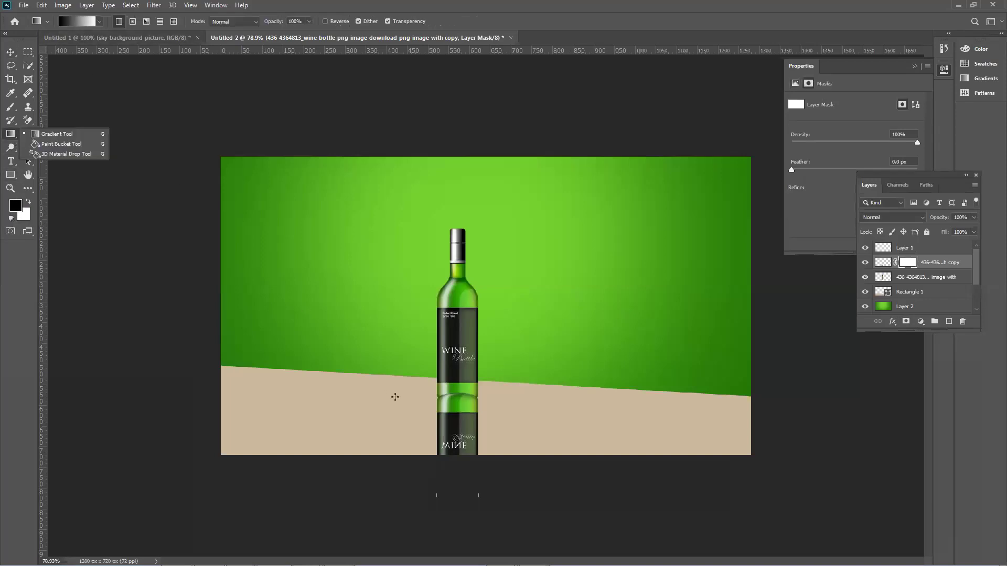
left_click_drag(462, 452, 460, 404)
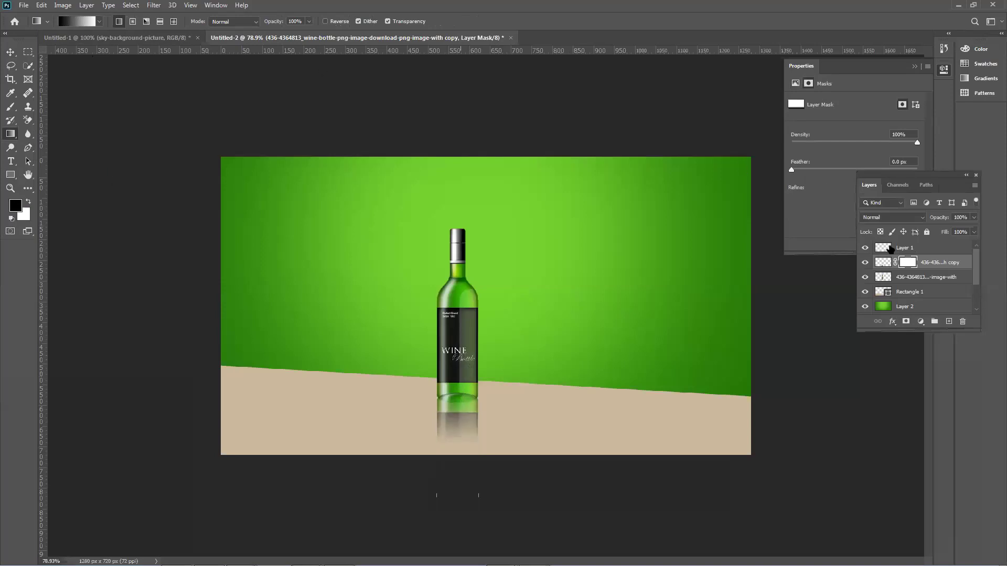
Place the flipped bottle copy below the original bottle in the layer order and shift the original slightly down over it.
left_click_drag(917, 265, 922, 279)
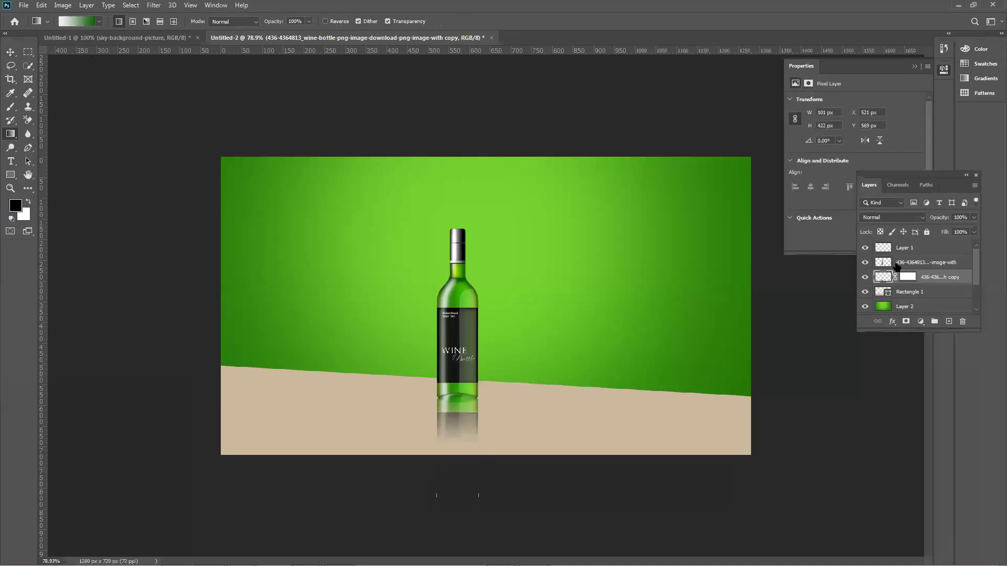
left_click(10, 52)
left_click(158, 173)
left_click(441, 346)
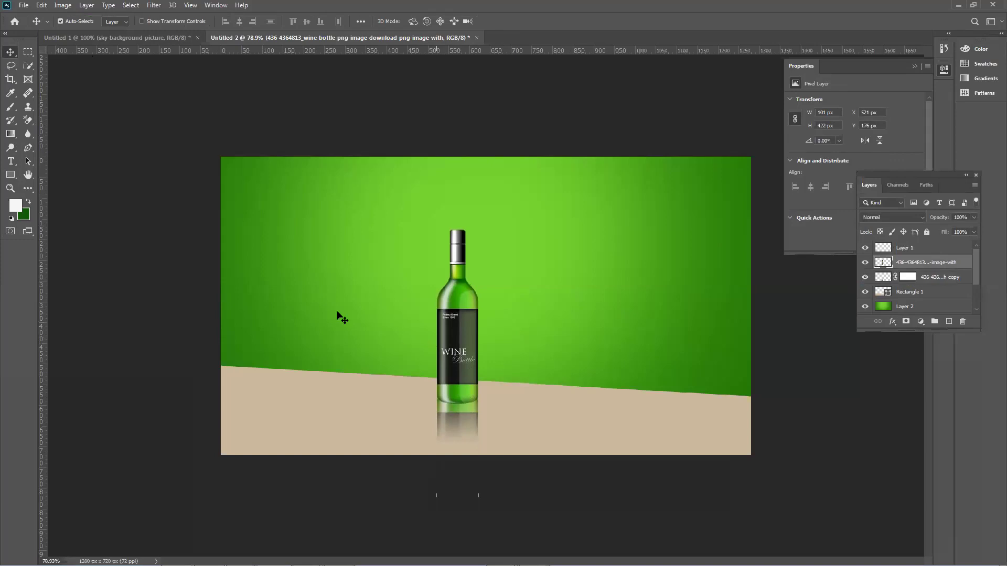
left_click(163, 275)
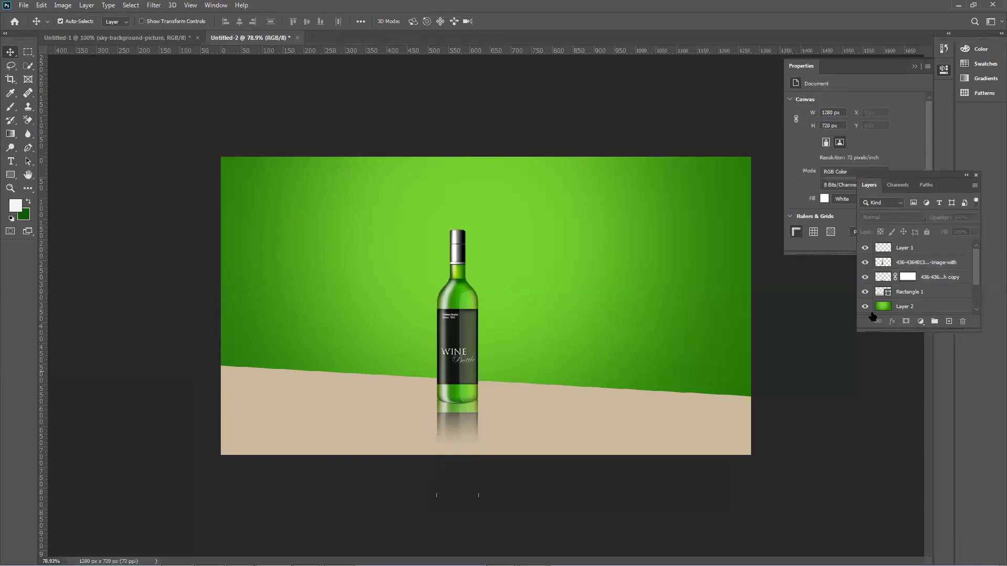
Lower the reflection's opacity to 43% and remove its layer mask.
left_click(441, 438)
left_click(974, 233)
left_click_drag(953, 236, 947, 230)
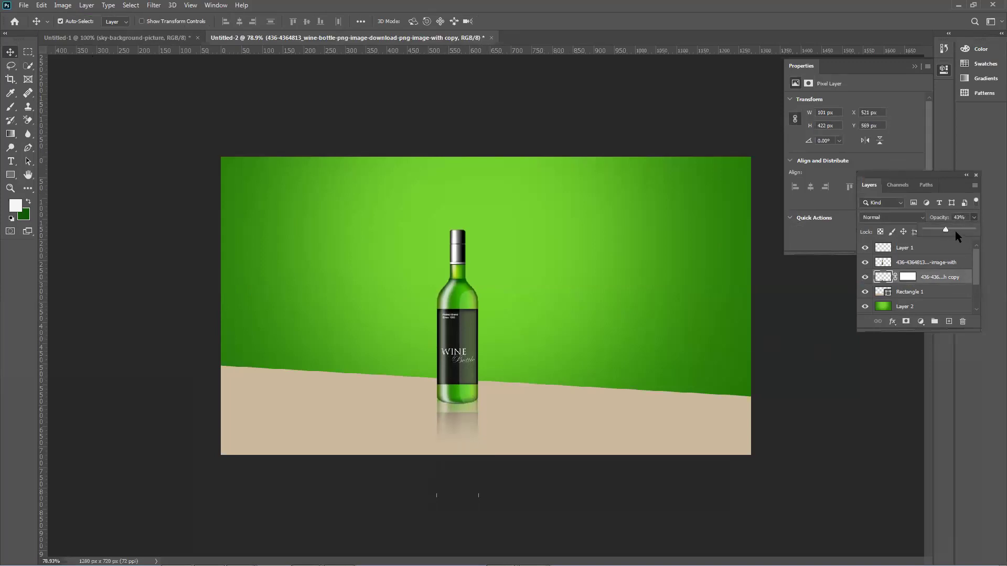
right_click(908, 278)
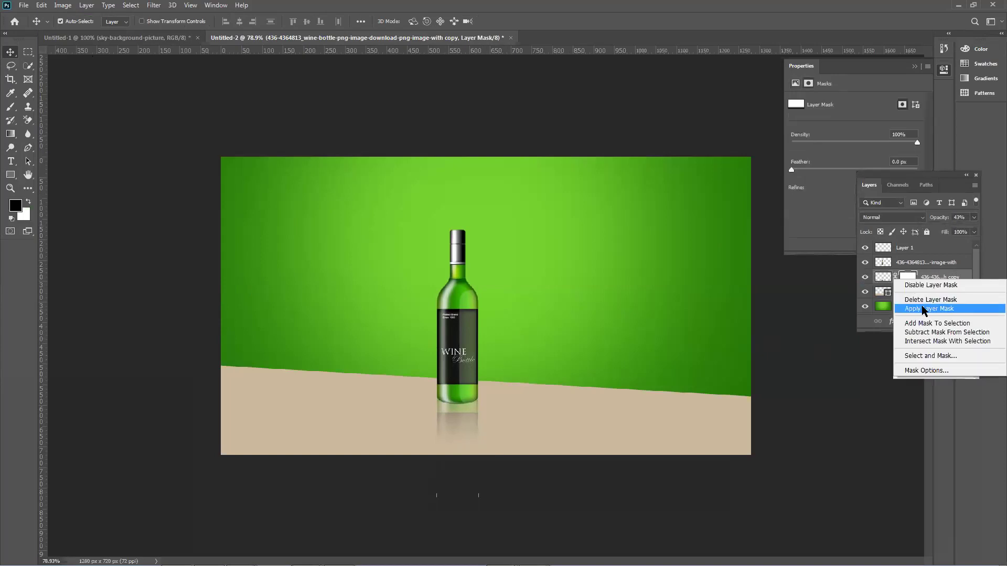
left_click(923, 309)
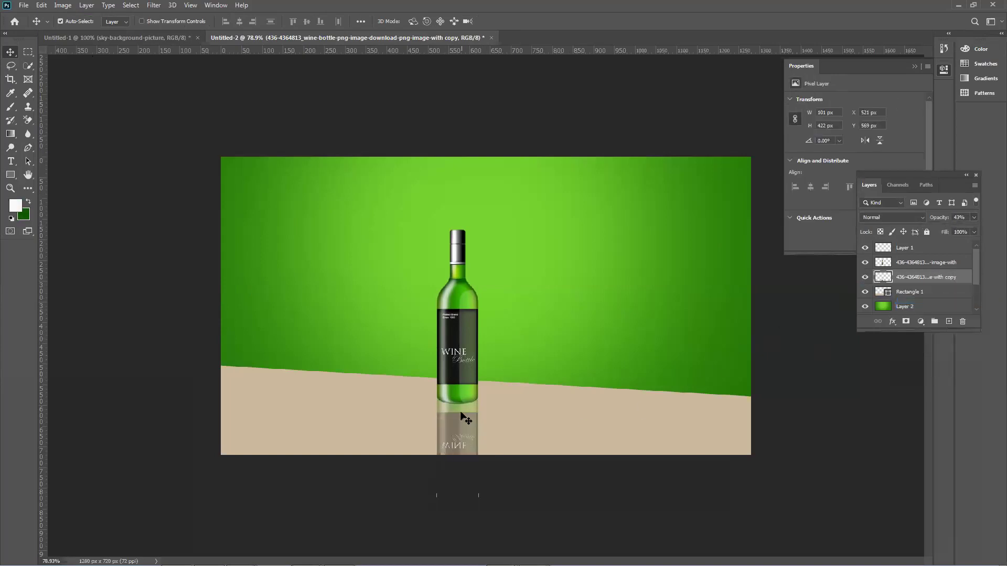
Delete the flipped bottle copy and move the remaining wine bottle left on the tabletop to about X 332 px, Y 205 px.
mouse_move(460, 462)
left_mouse_down()
mouse_move(462, 391)
mouse_move(418, 314)
mouse_move(400, 305)
mouse_move(396, 247)
mouse_move(479, 419)
mouse_move(475, 462)
left_mouse_up()
left_click(12, 172)
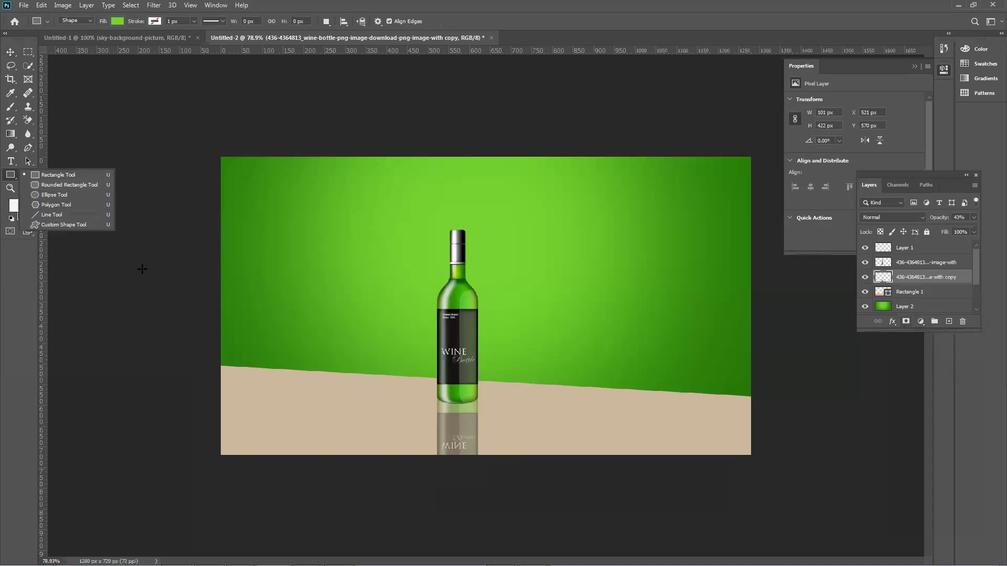
left_click(11, 52)
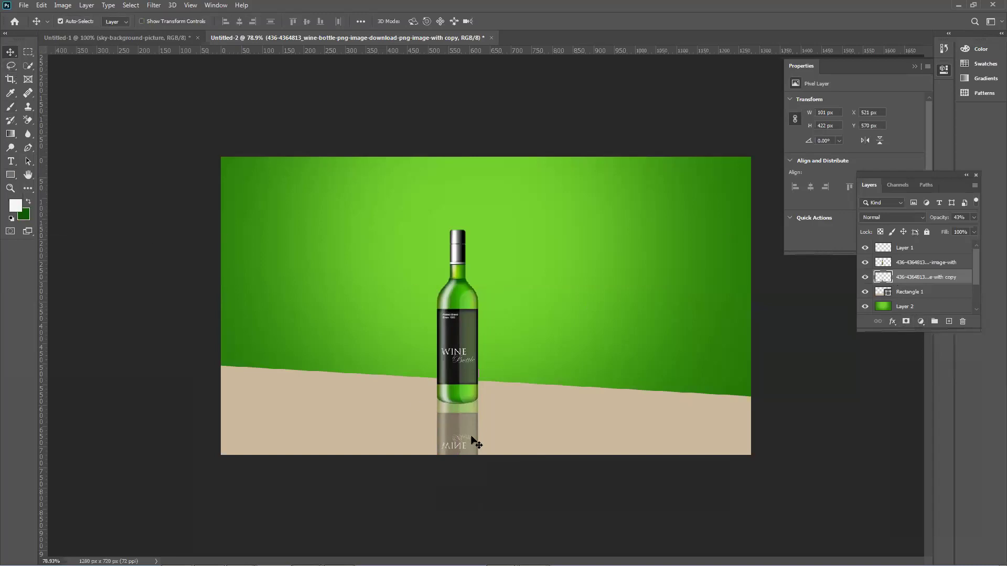
key("Delete")
left_click_drag(445, 344, 287, 349)
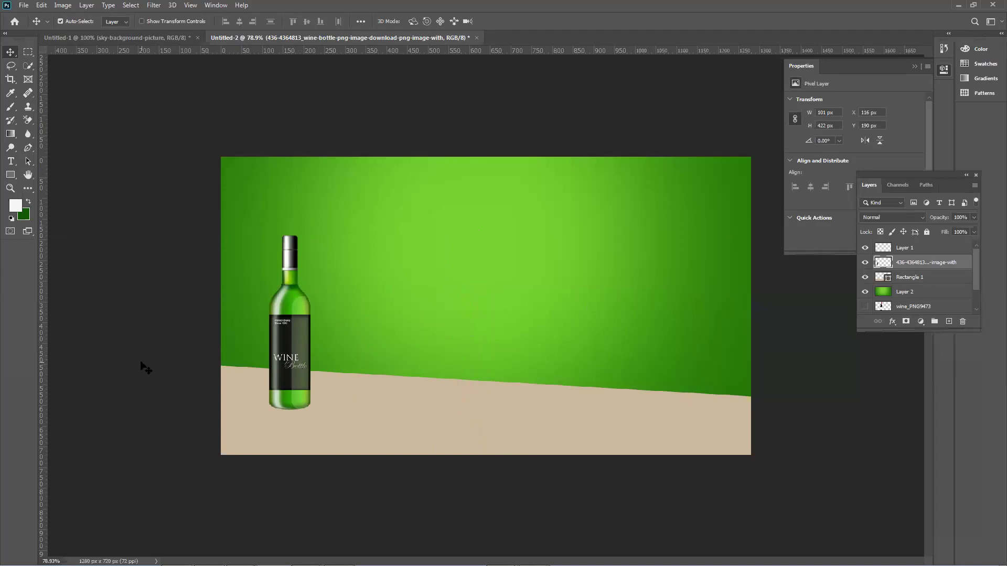
left_click_drag(278, 325, 375, 336)
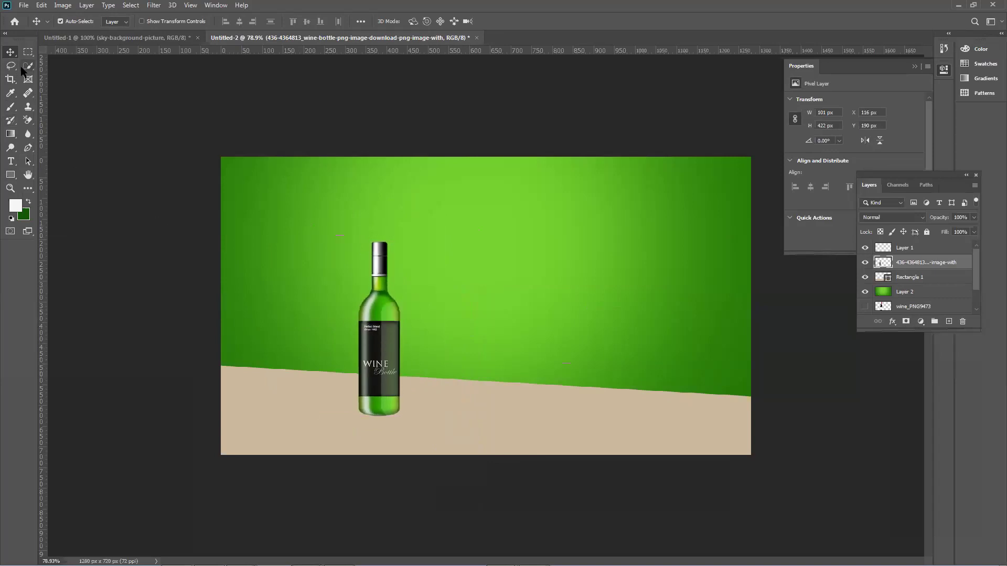
Try darkening the wine bottle with Levels, using input black 70 and midtones 0.77, and discard the adjustment.
left_click(62, 6)
mouse_move(80, 32)
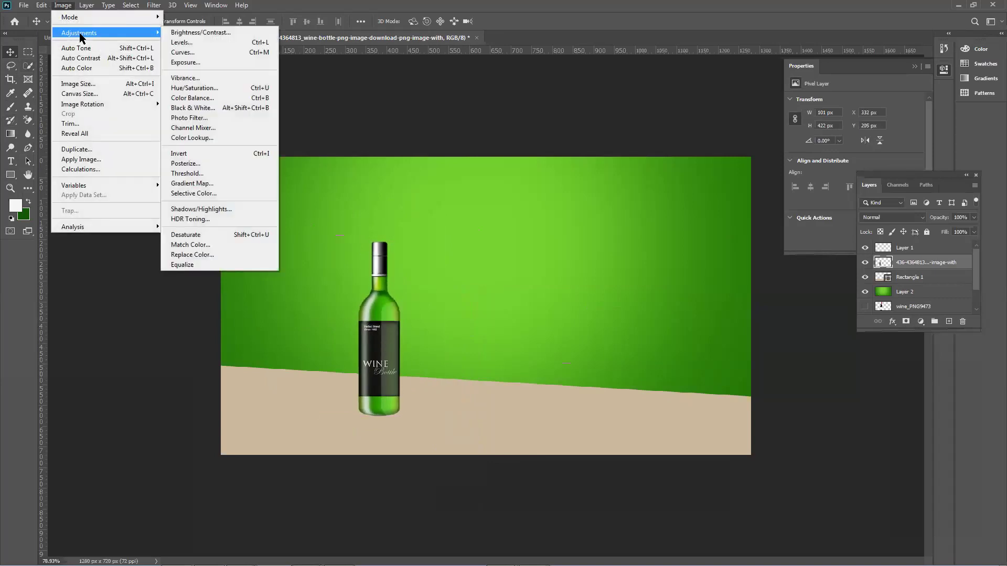
left_click(197, 42)
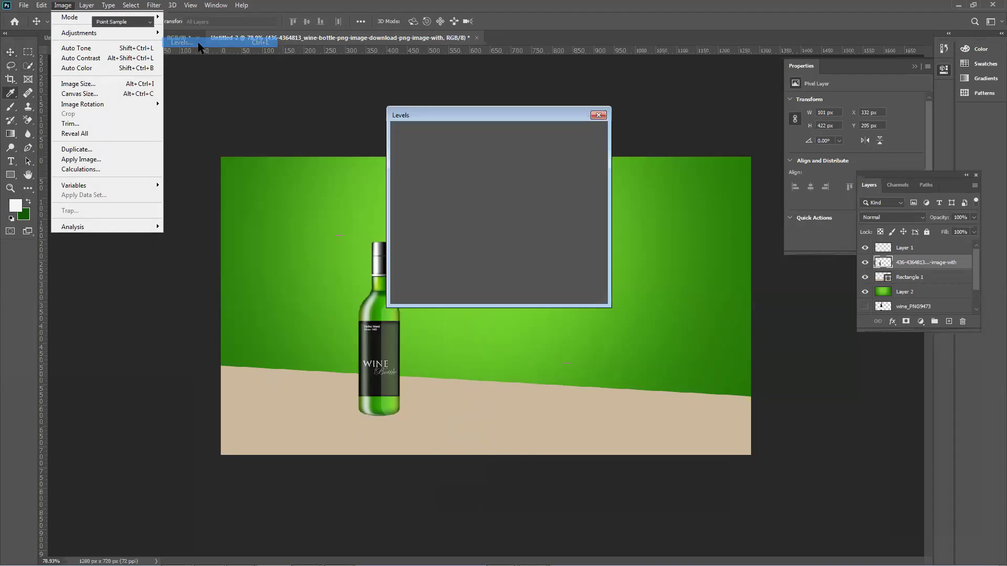
left_click_drag(466, 119, 599, 140)
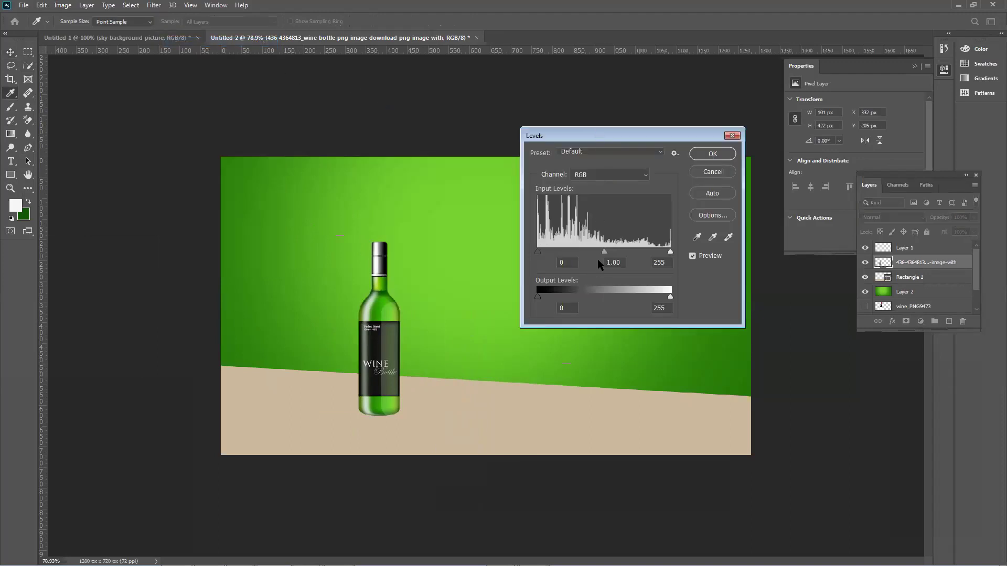
mouse_move(536, 296)
left_mouse_down()
mouse_move(672, 295)
mouse_move(538, 295)
left_mouse_up()
mouse_move(653, 295)
left_mouse_down()
mouse_move(582, 292)
mouse_move(515, 312)
mouse_move(752, 313)
mouse_move(564, 307)
mouse_move(669, 297)
left_mouse_up()
mouse_move(615, 249)
left_mouse_down()
mouse_move(660, 249)
mouse_move(600, 248)
mouse_move(649, 249)
mouse_move(618, 249)
left_mouse_up()
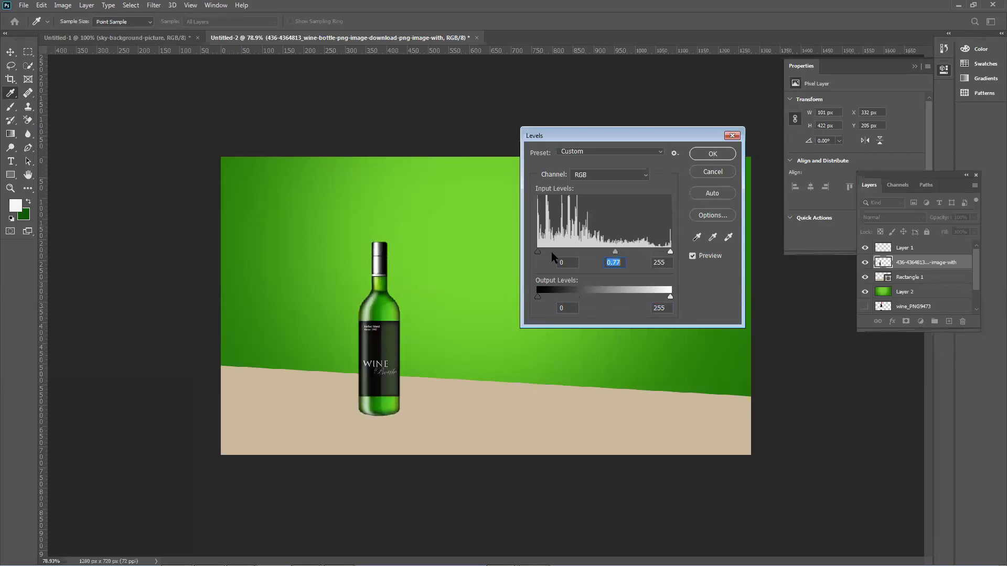
left_click_drag(539, 251, 519, 254)
left_click_drag(536, 251, 574, 251)
mouse_move(669, 254)
left_mouse_down()
mouse_move(593, 257)
mouse_move(680, 245)
left_mouse_up()
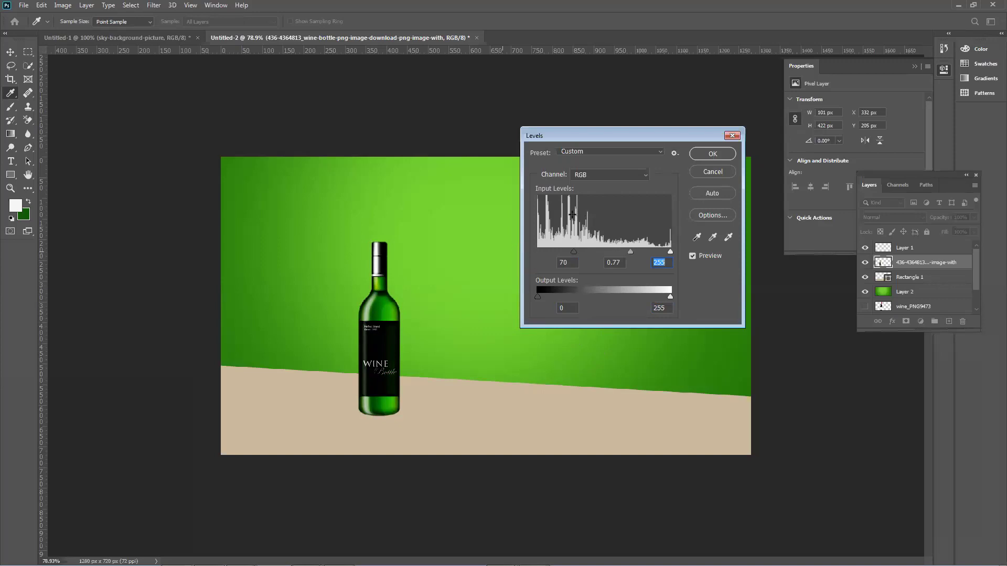
left_click(705, 172)
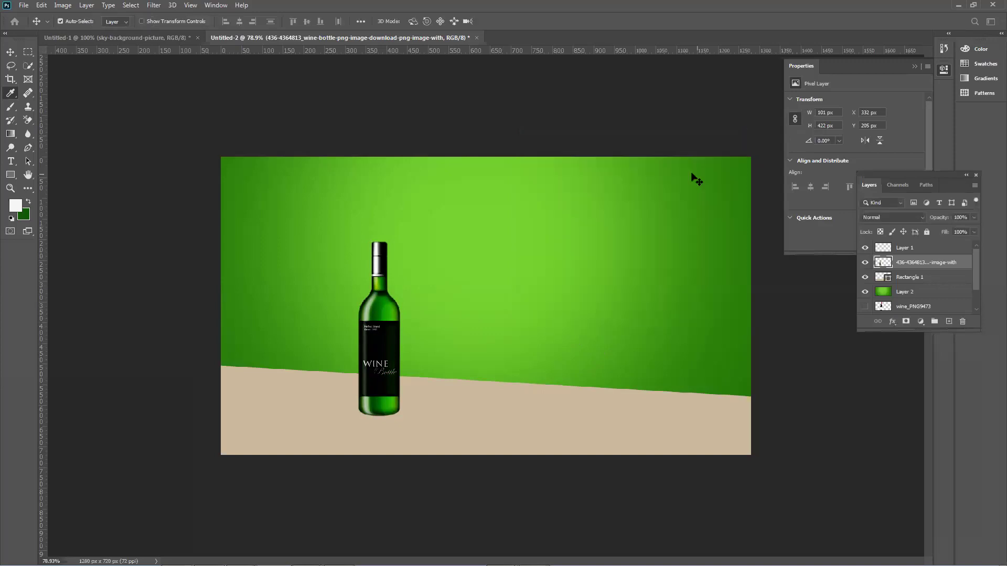
Try a Curves adjustment on the wine bottle by bending the middle of the RGB curve, and discard it.
left_click(63, 5)
mouse_move(149, 35)
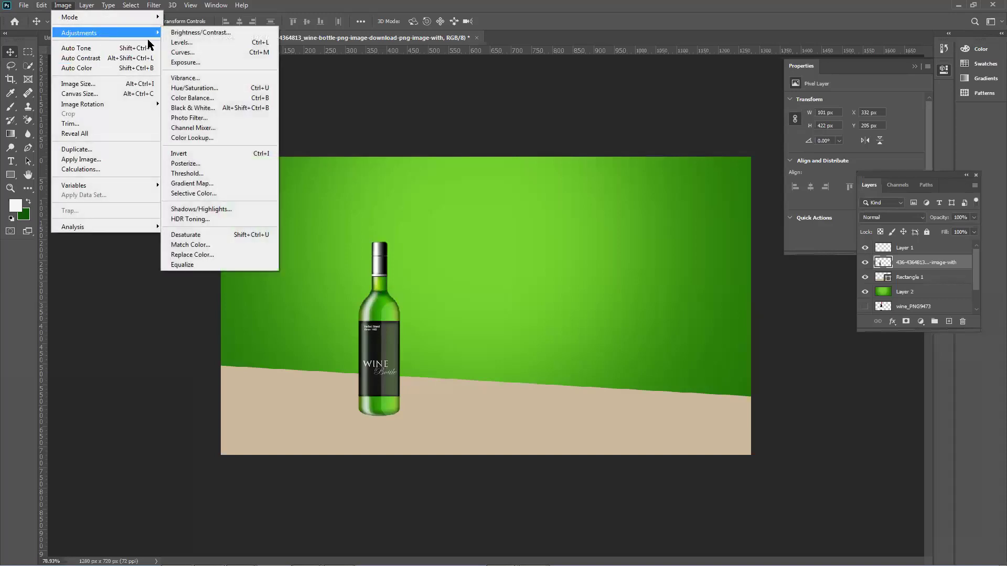
left_click(237, 52)
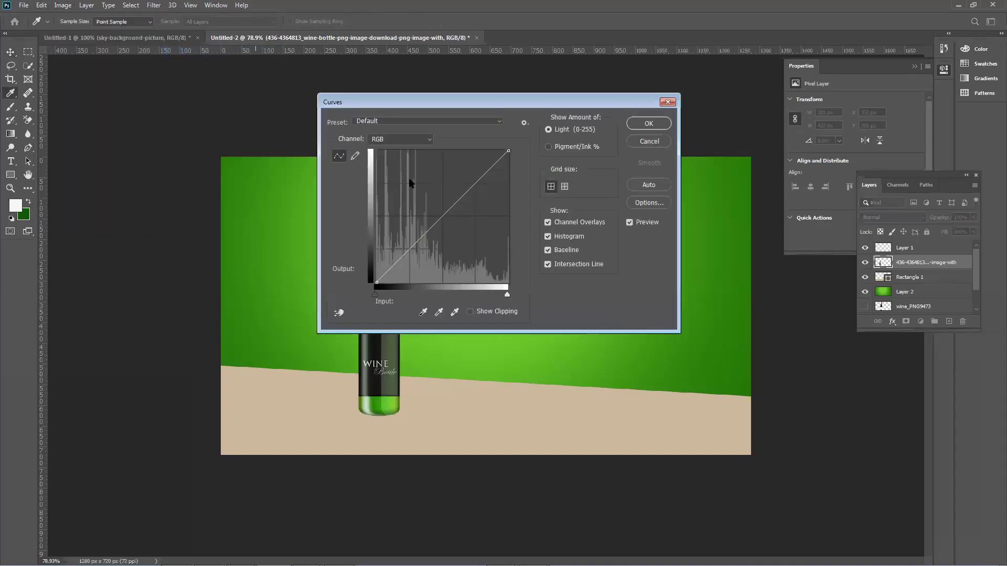
left_click_drag(543, 103, 829, 115)
mouse_move(734, 216)
left_mouse_down()
mouse_move(744, 225)
mouse_move(726, 204)
mouse_move(741, 213)
left_mouse_up()
left_click(947, 138)
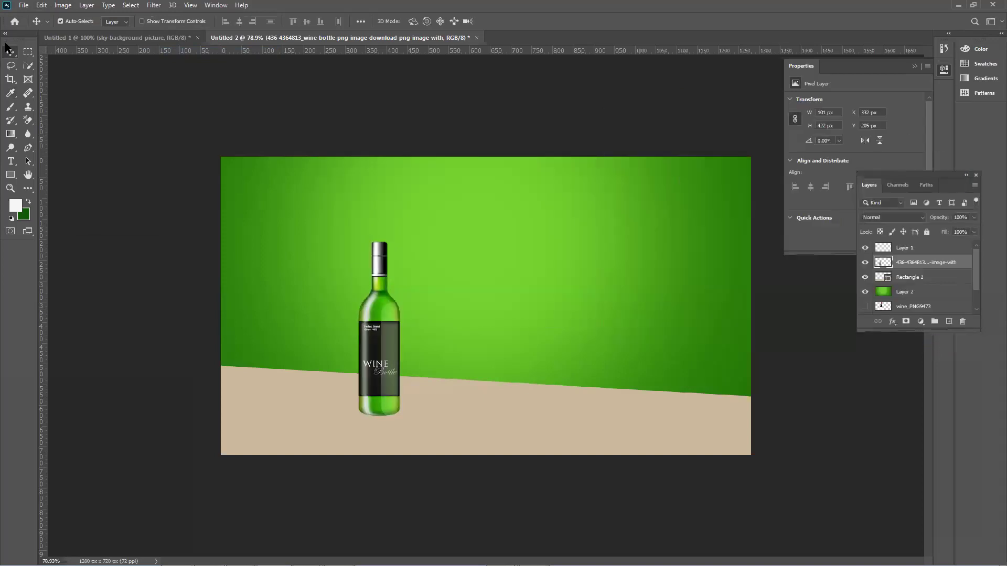
Duplicate the wine bottle, rotate the copy upside down, and place it directly beneath the other bottle.
left_click(63, 153)
mouse_move(367, 358)
left_mouse_down()
mouse_move(332, 326)
mouse_move(375, 343)
left_mouse_up()
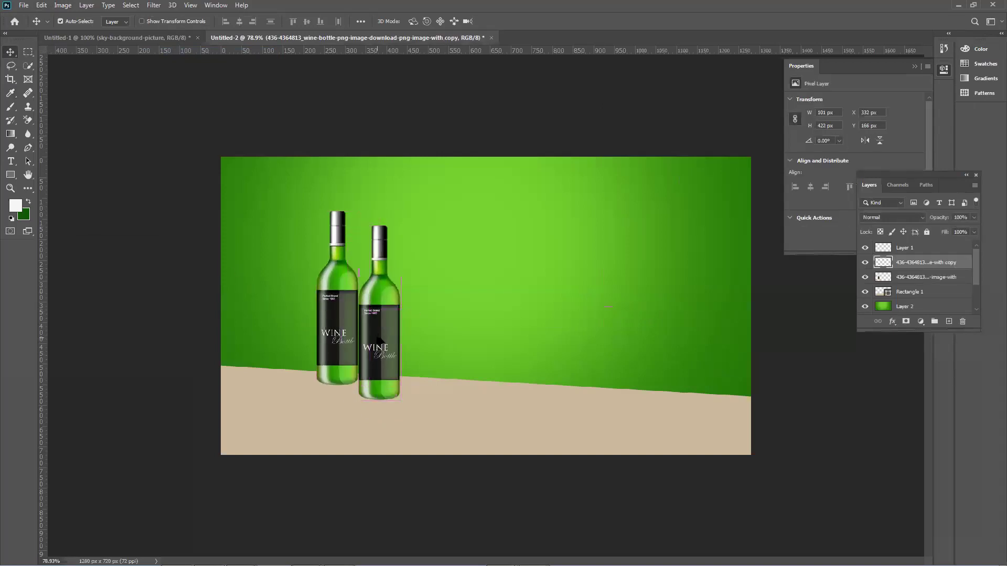
key("ctrl+t")
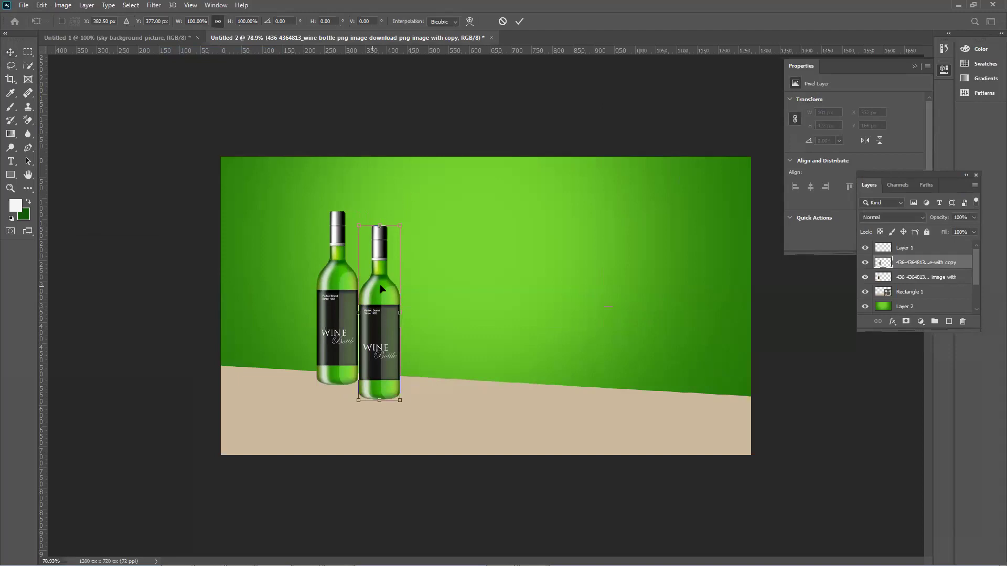
left_click_drag(408, 224, 505, 440)
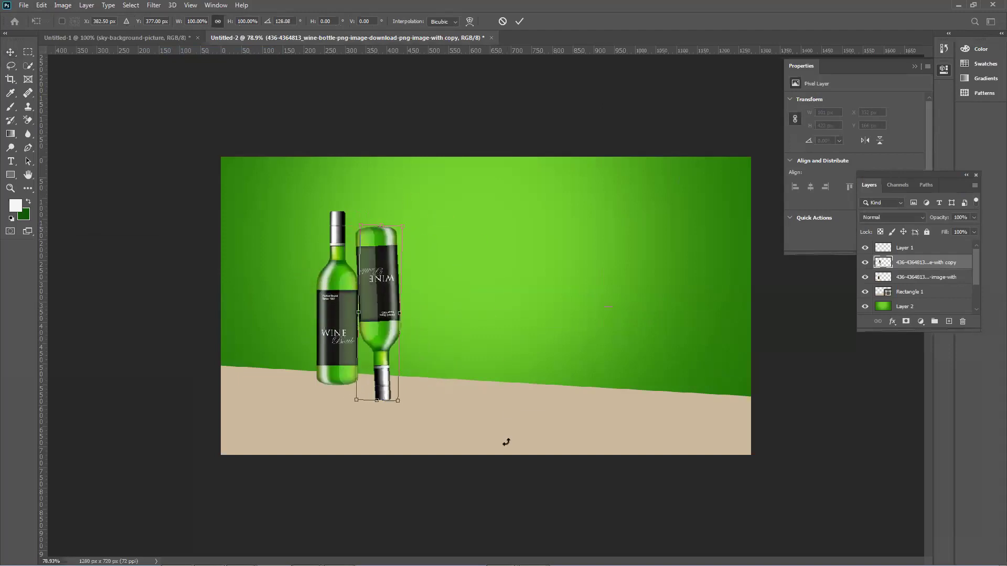
left_click_drag(376, 294, 332, 452)
key("Return")
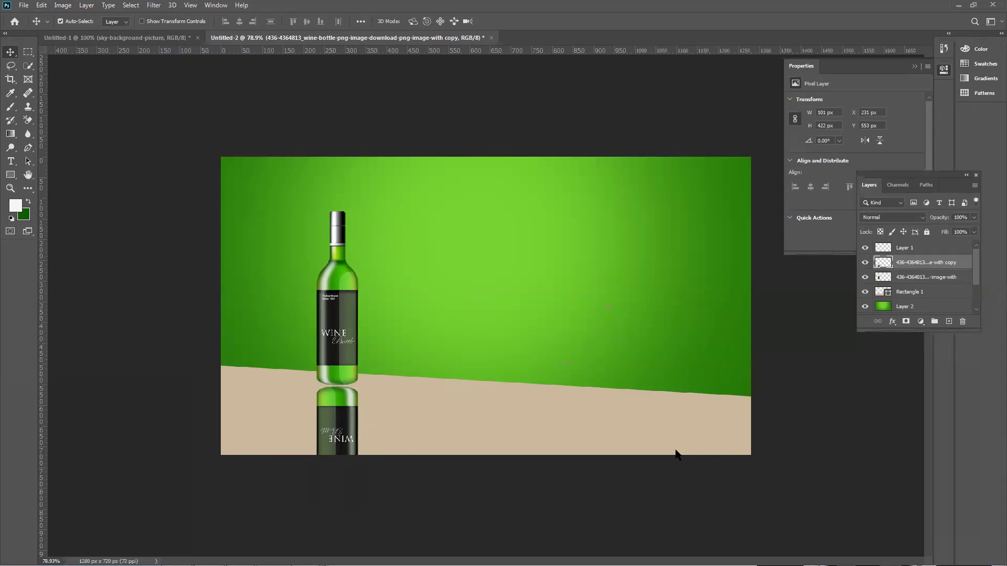
Nudge the upside-down bottle copy vertically until its base meets the upright bottle's base, at Y 548 px.
key("Up")
key("Up")
key("Up")
key("Up")
key("Up")
key("Up")
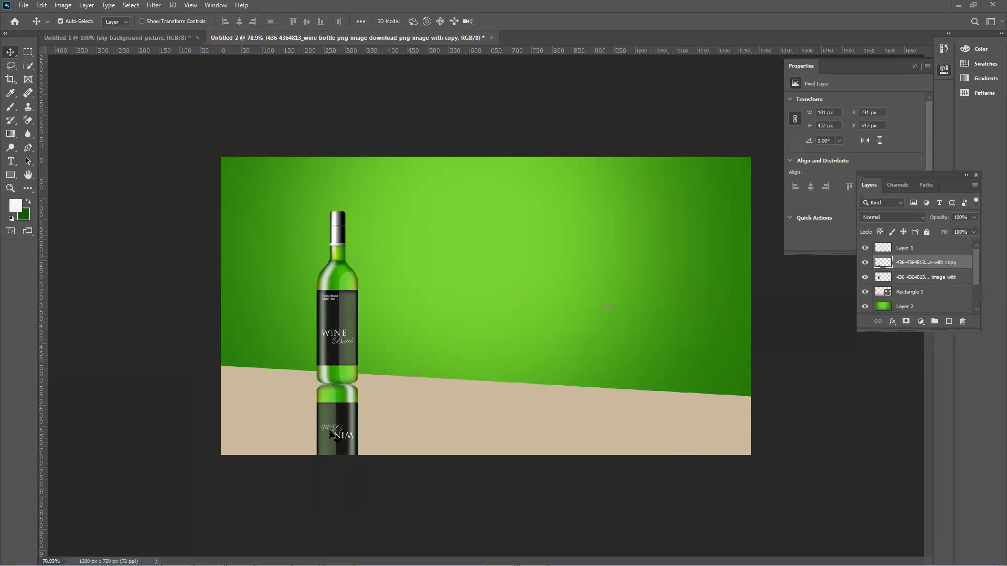
key("Up")
key("Up")
key("Up")
key("Up")
key("Up")
key("Up")
key("Up")
key("Up")
key("Up")
key("Up")
key("Up")
key("Up")
key("Up")
key("Up")
key("Up")
key("Up")
key("Up")
key("Up")
key("Up")
key("Up")
key("Up")
key("Up")
key("Up")
key("Up")
key("Down")
key("Down")
key("Down")
key("Down")
key("Down")
key("Down")
key("Down")
key("Down")
key("Down")
key("Down")
key("Down")
key("Down")
key("Down")
key("Down")
key("Down")
key("Down")
key("Down")
key("Down")
key("Down")
key("Down")
key("Down")
key("Down")
key("Down")
key("Down")
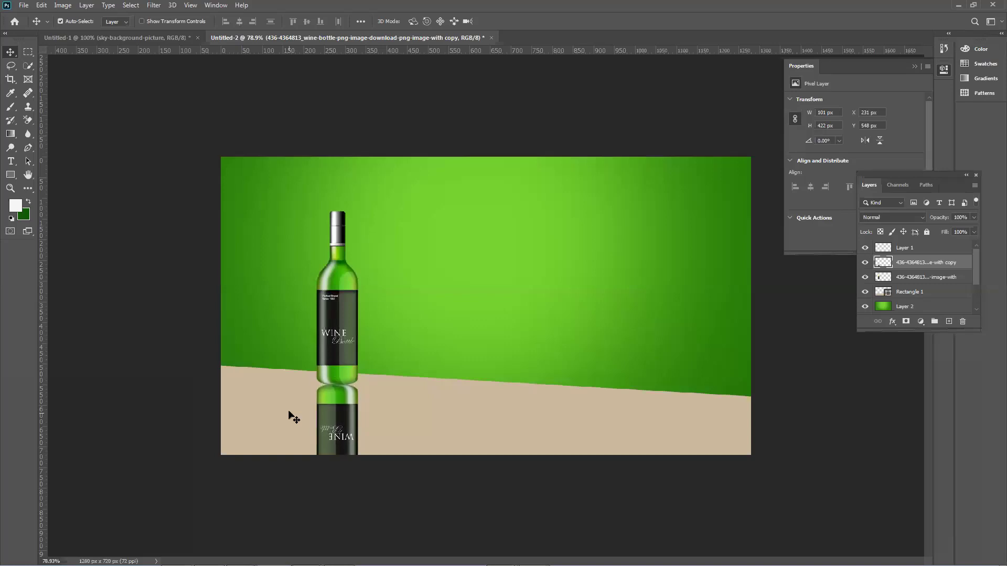
Warp the upside-down bottle copy, pulling the corners of its base upward to follow the upright bottle's curved base.
key("ctrl+t")
right_click(348, 418)
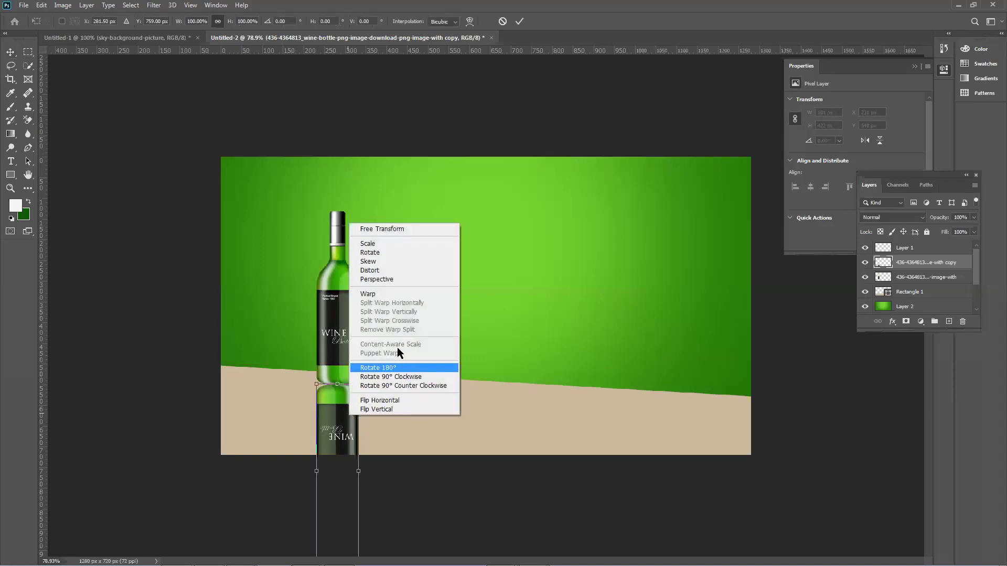
left_click(375, 294)
left_click_drag(316, 384, 358, 374)
key("Return")
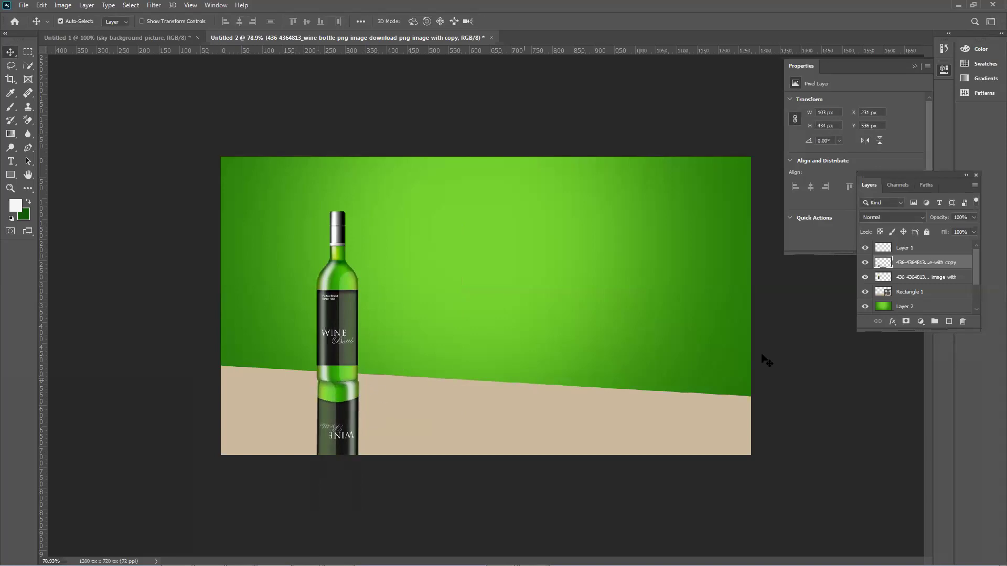
Move the warped copy below the upright bottle in the layer order and nudge it to X 230 px, Y 534 px.
left_click_drag(920, 263, 914, 286)
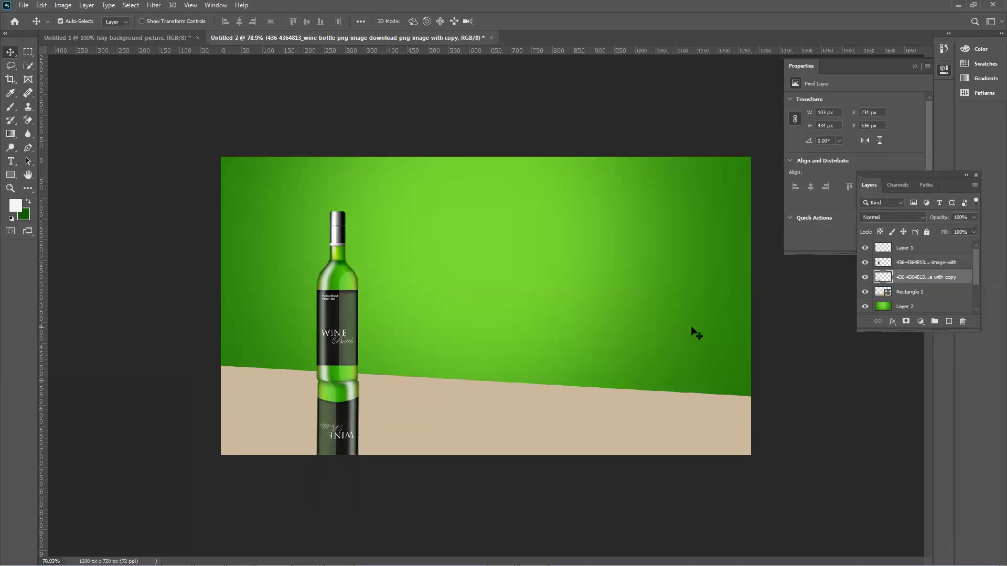
key("Left")
key("Left")
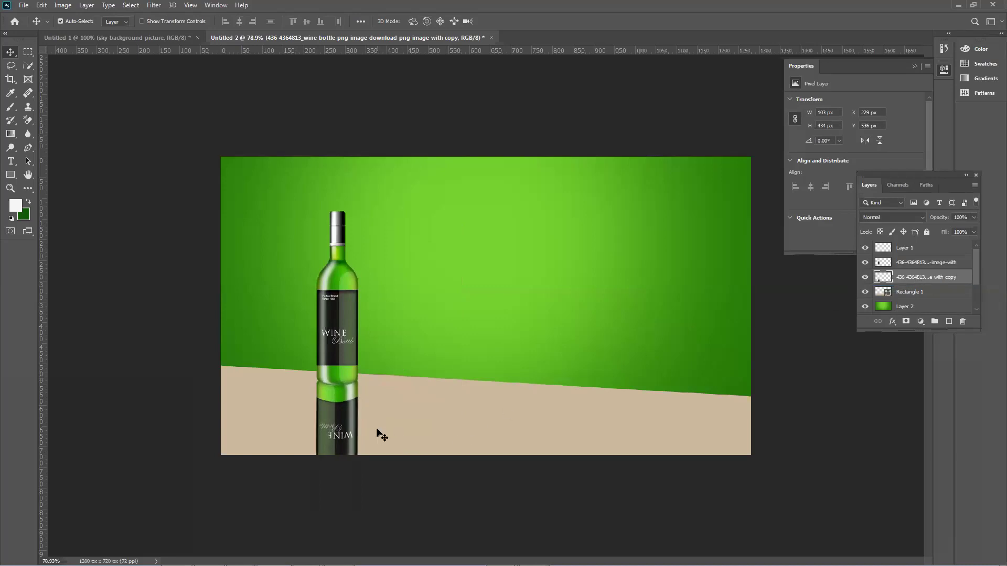
key("Up")
key("Up")
key("Right")
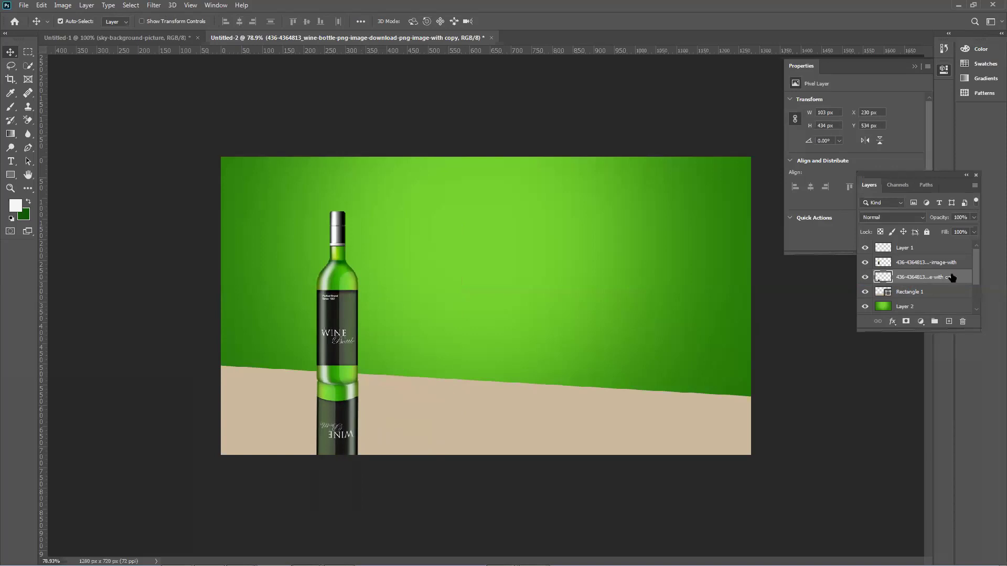
Add a layer mask to the upside-down bottle and fade its lower part with an upward black-to-white linear gradient.
left_click(906, 321)
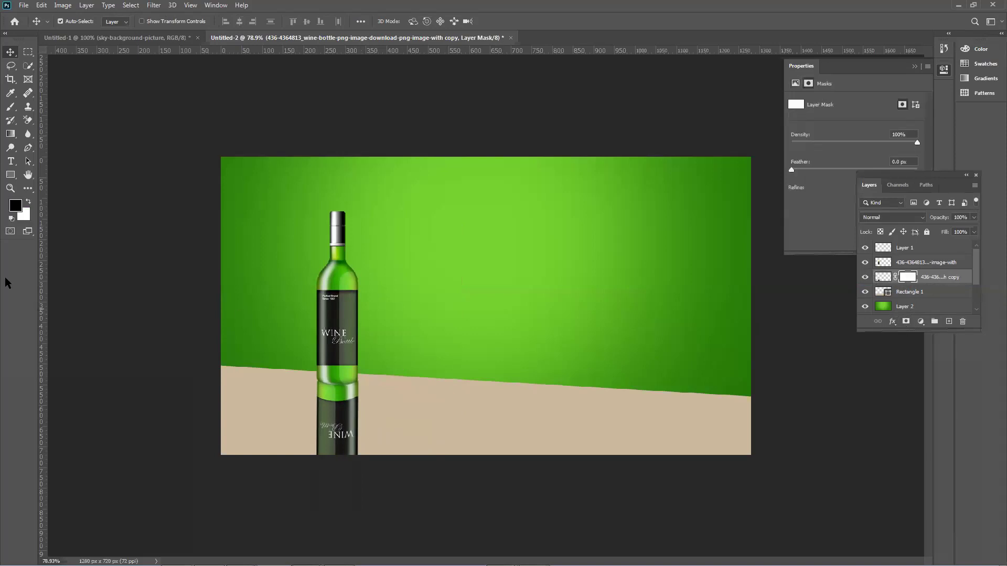
left_click(10, 134)
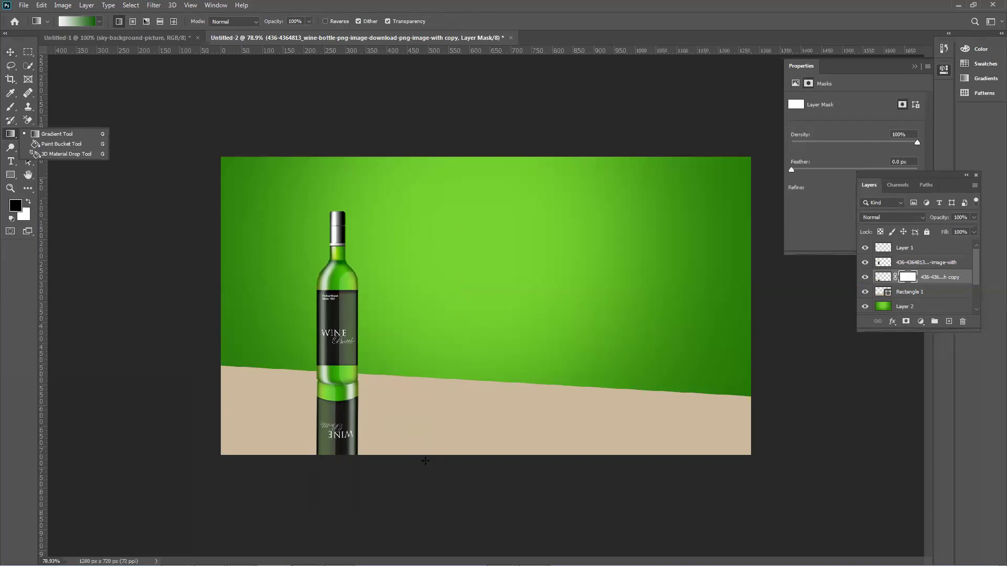
left_click_drag(346, 450, 356, 401)
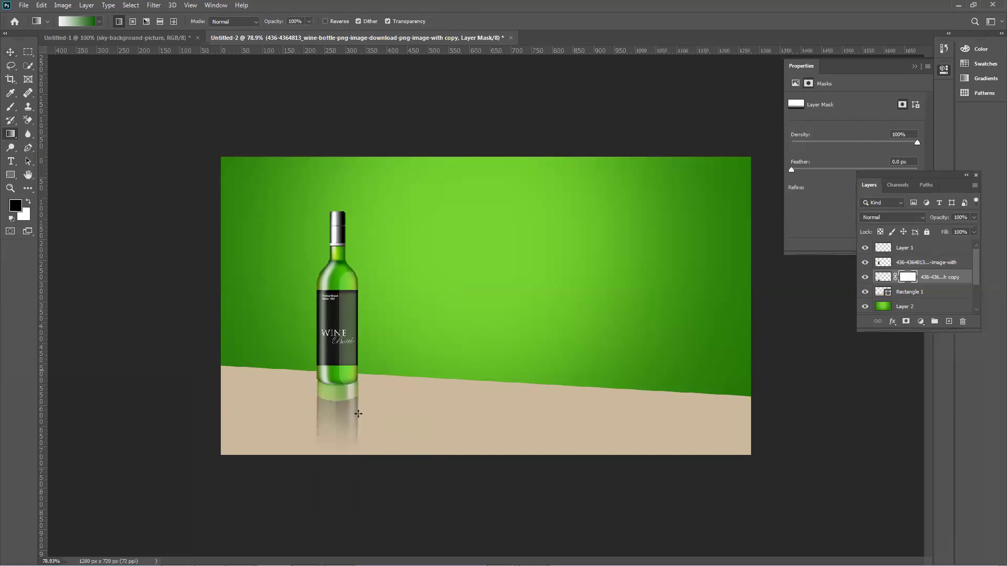
left_click_drag(347, 425, 343, 382)
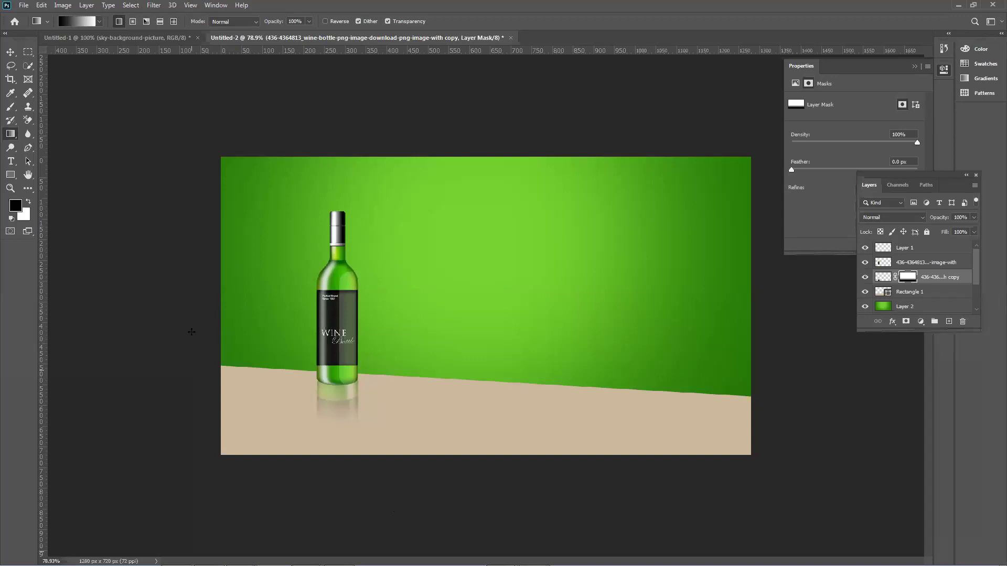
left_click(11, 51)
left_click(96, 159)
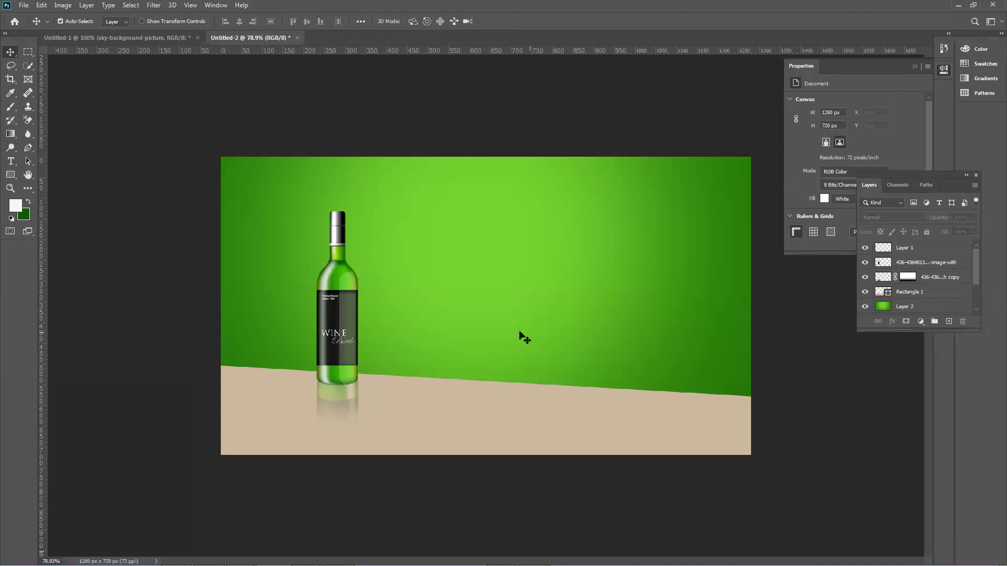
left_click(479, 311)
left_click_drag(470, 308, 537, 304)
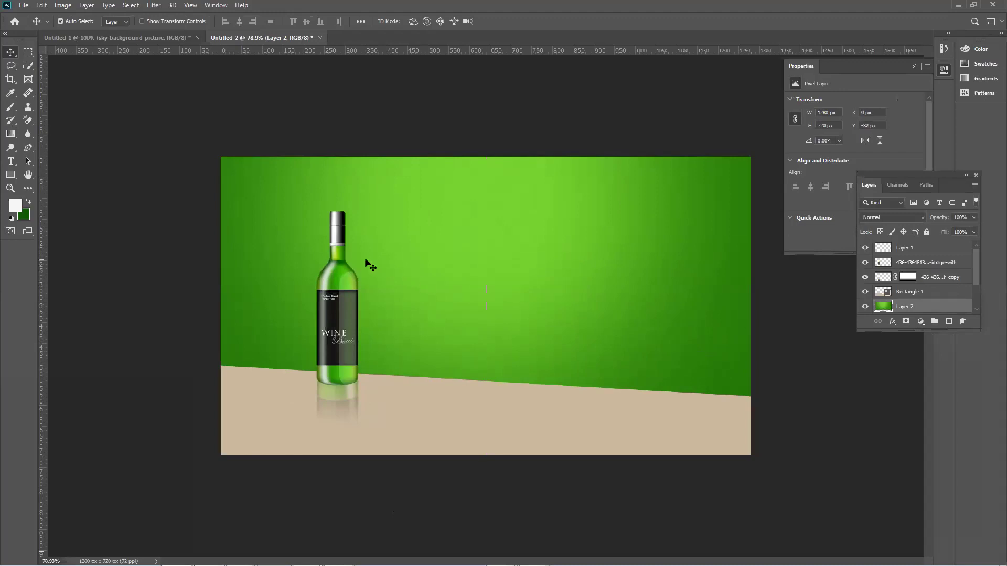
mouse_move(341, 315)
left_mouse_down()
mouse_move(319, 315)
mouse_move(358, 306)
mouse_move(297, 278)
mouse_move(336, 318)
left_mouse_up()
left_click(307, 102)
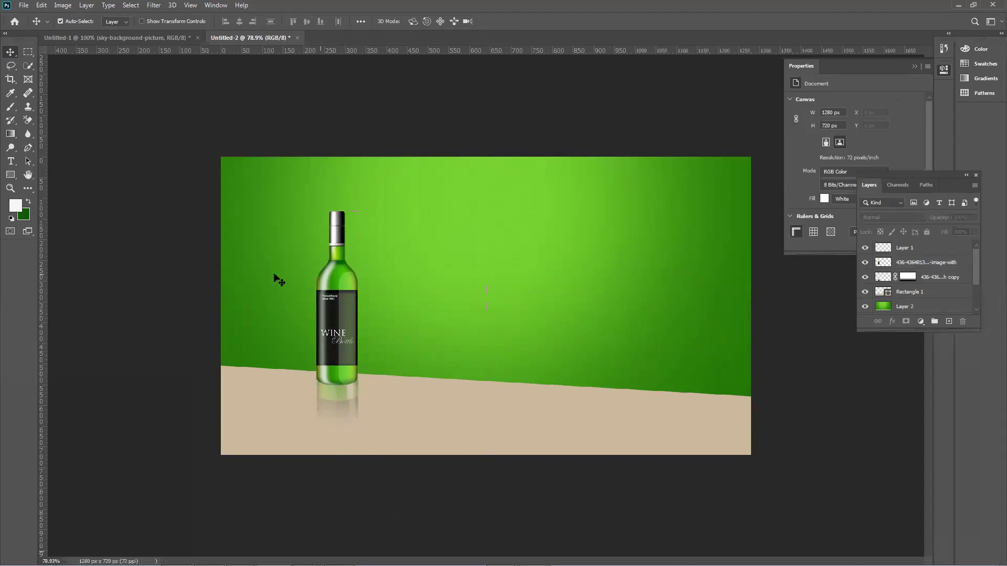
left_click(618, 317)
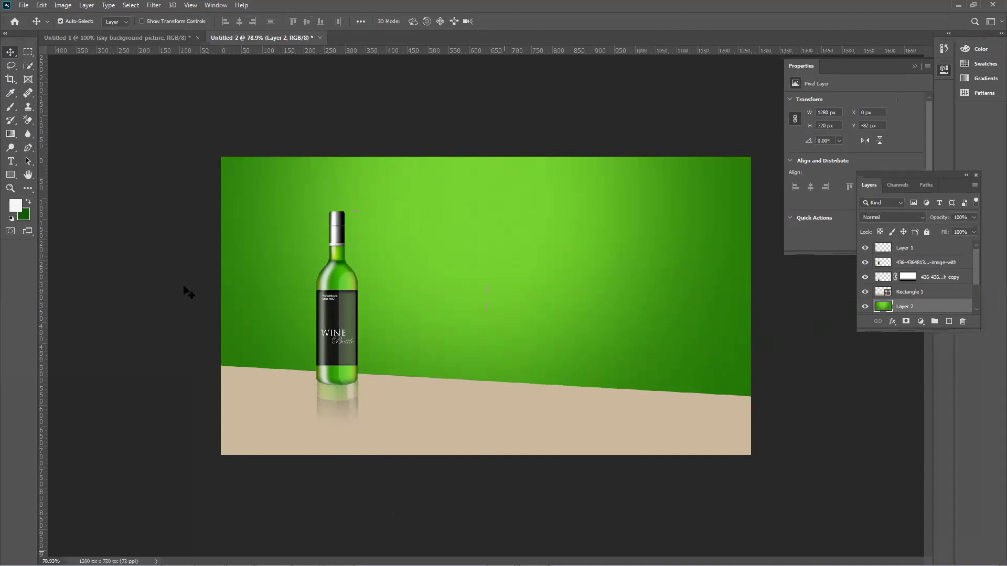
Set the background colour to bright blue, #0066ff.
left_click(23, 215)
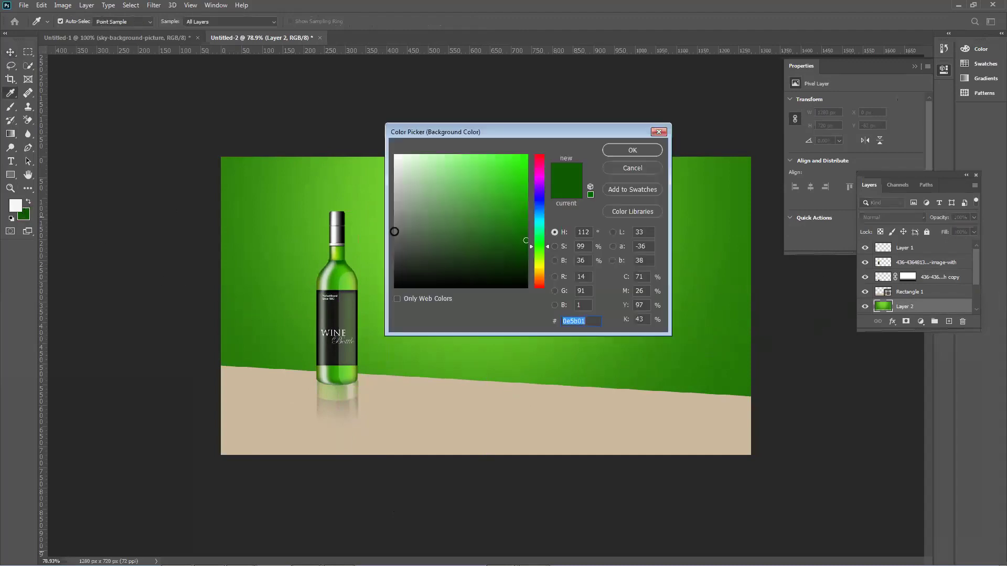
left_click(540, 202)
left_click_drag(511, 226, 529, 155)
left_click_drag(536, 202, 540, 206)
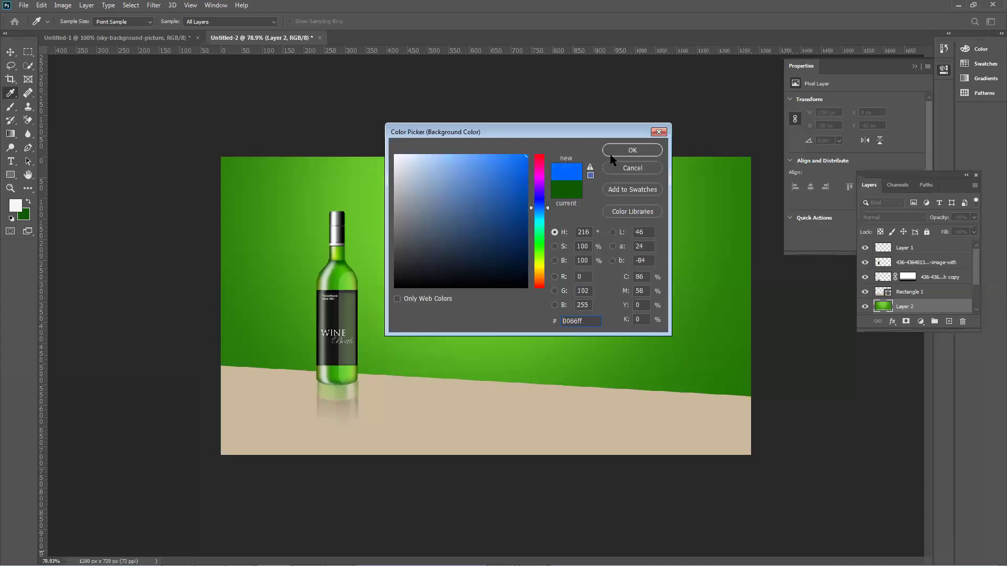
left_click(630, 152)
Add a new layer at the top of the layer order and fill it with the bright blue background colour.
left_click(947, 320)
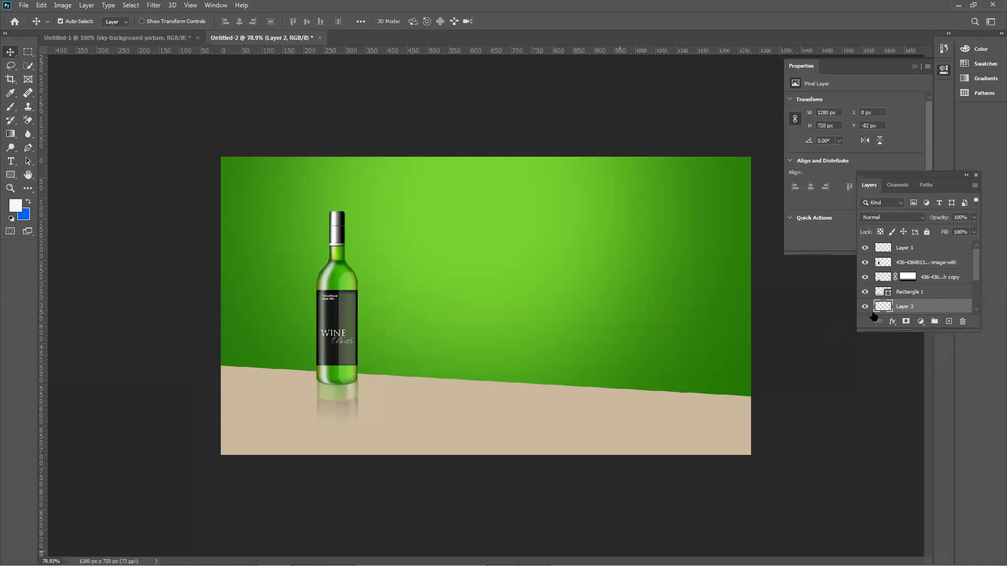
left_click_drag(909, 306, 909, 251)
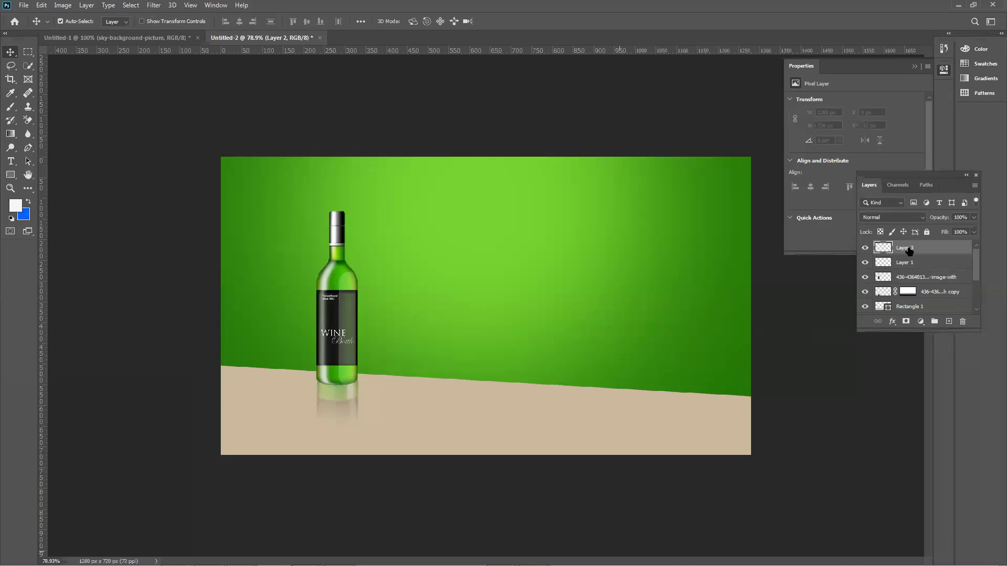
key("alt+BackSpace")
key("ctrl+BackSpace")
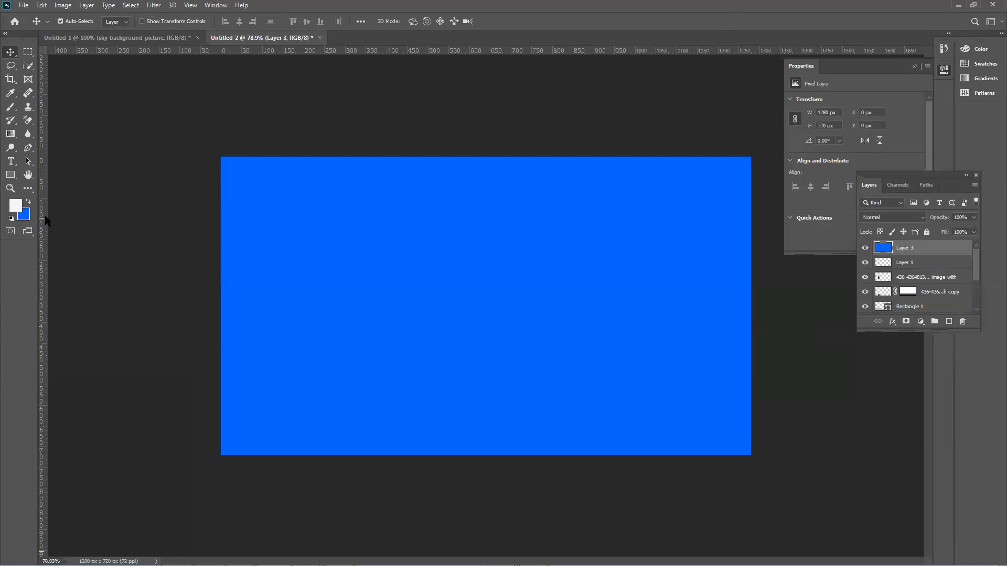
Darken the background colour to #003585 and refill the new top layer with it.
left_click(23, 214)
left_click_drag(497, 205, 527, 218)
left_click(632, 150)
key("alt+BackSpace")
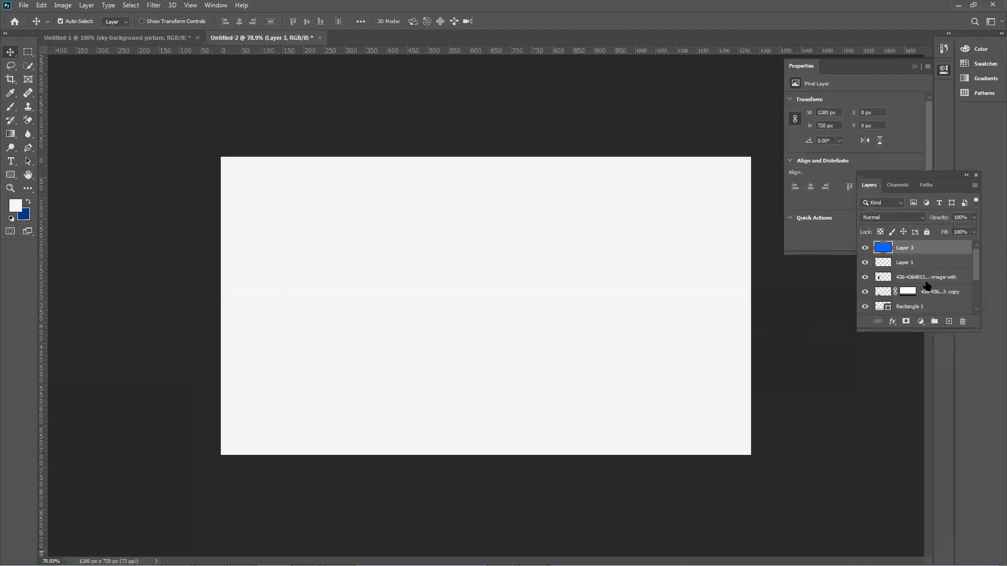
key("ctrl+BackSpace")
Add another layer above the dark blue fill and set the background colour to lighter blue, #217aff.
left_click(944, 321)
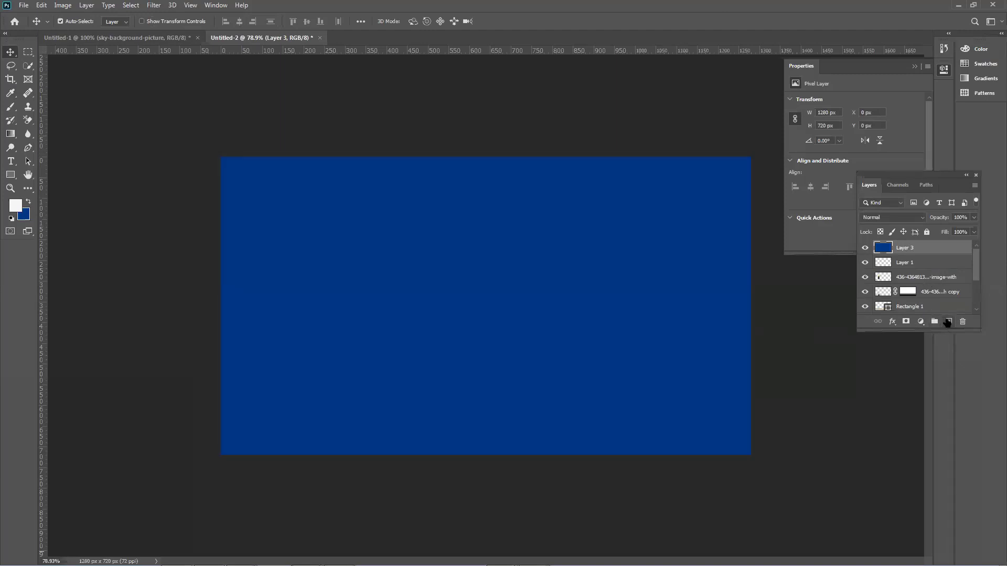
left_click(24, 216)
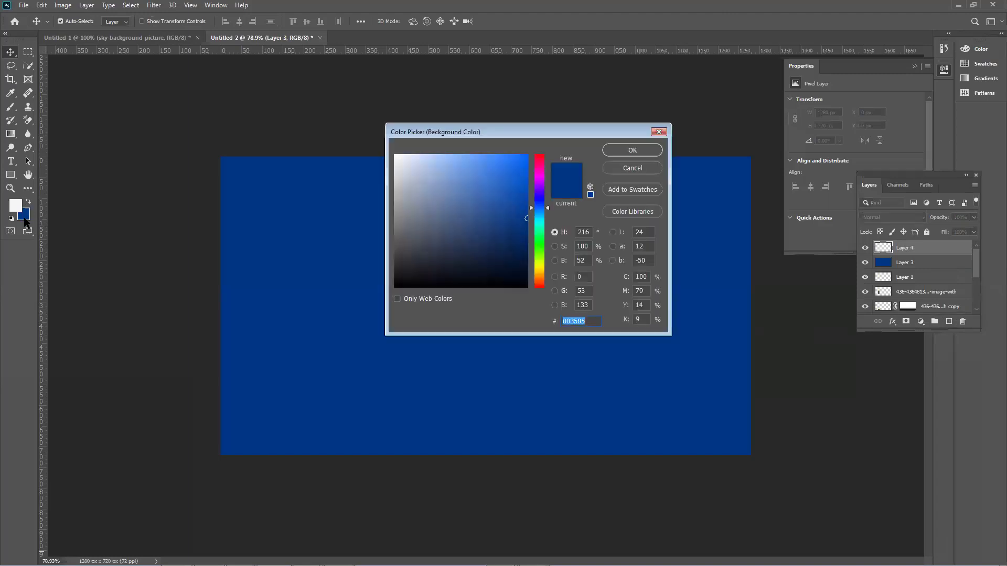
left_click_drag(519, 189, 517, 158)
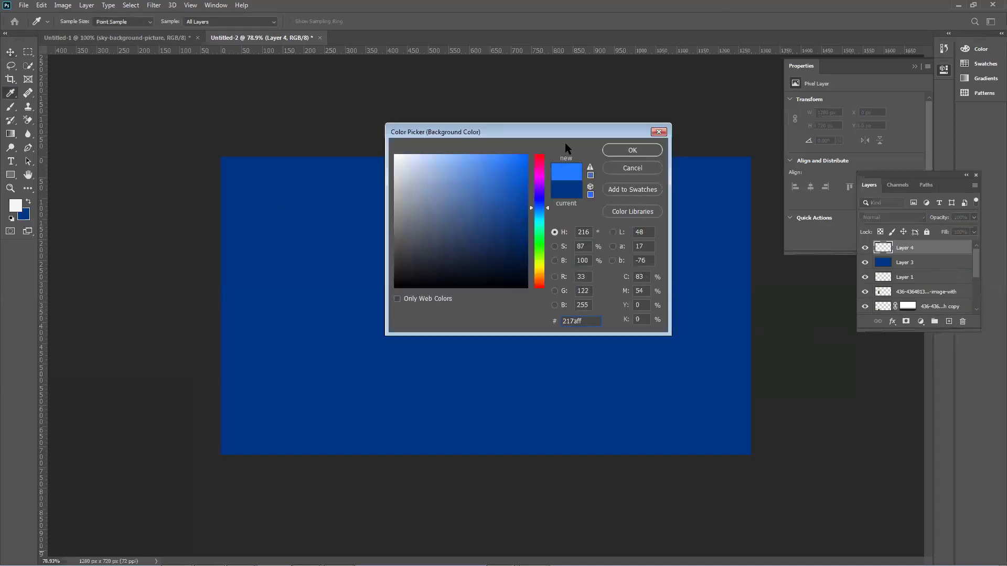
left_click(632, 150)
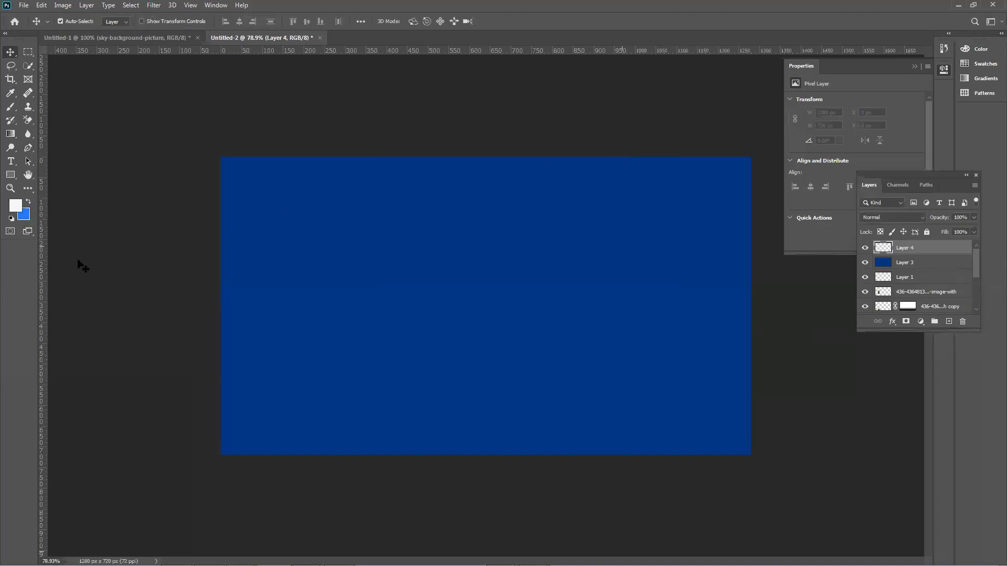
Swap light blue into the foreground and paint a soft 1200 px brush glow at the canvas centre on the new layer.
left_click(13, 105)
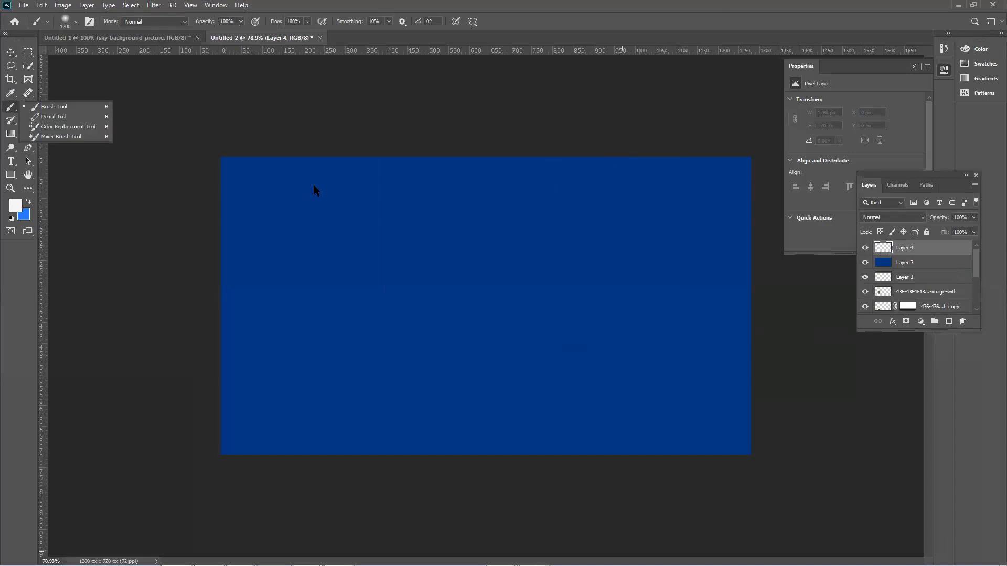
left_click(485, 296)
key("ctrl+z")
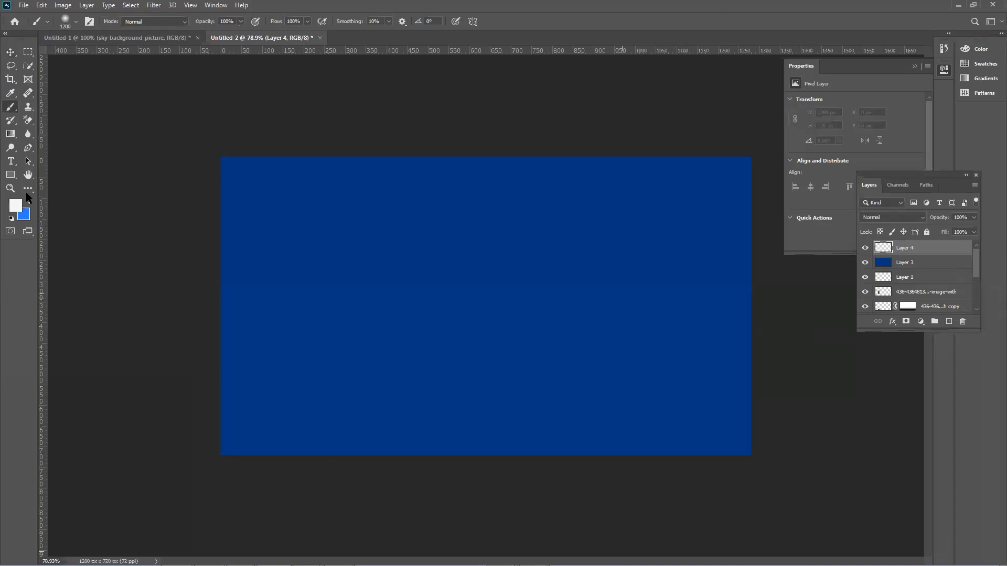
left_click(28, 200)
left_click(486, 299)
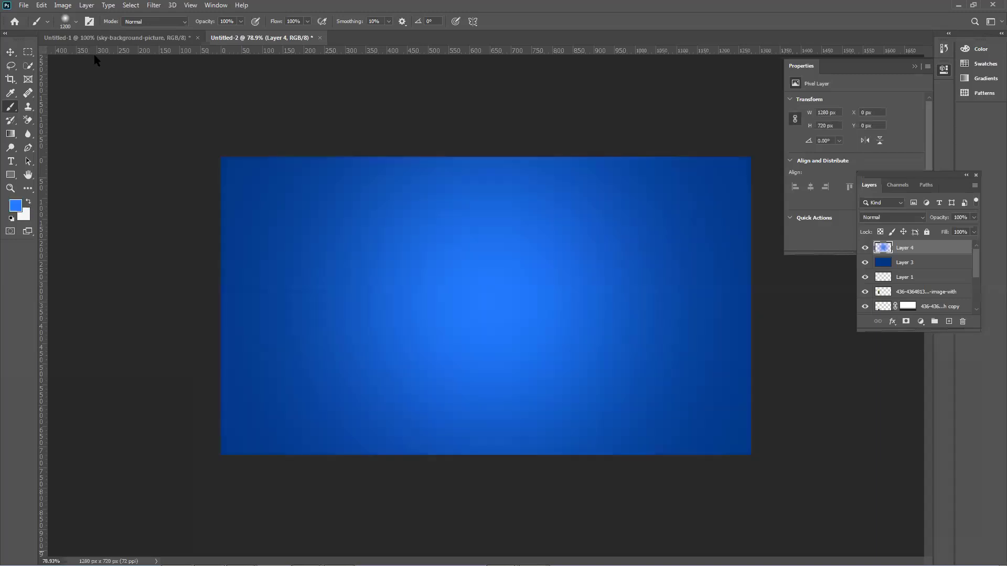
left_click(12, 54)
left_click_drag(520, 321, 411, 300)
left_click(302, 149)
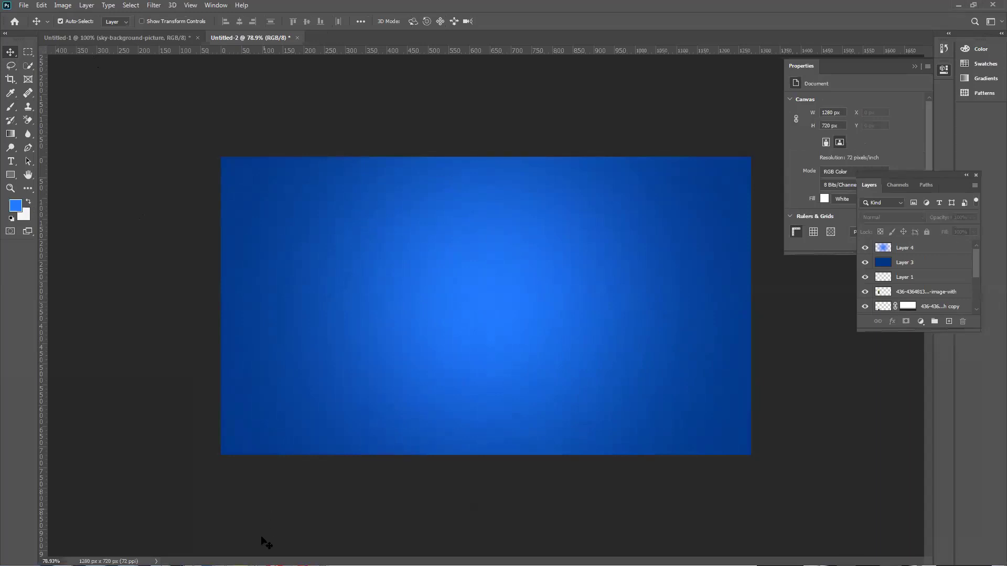
left_click(151, 40)
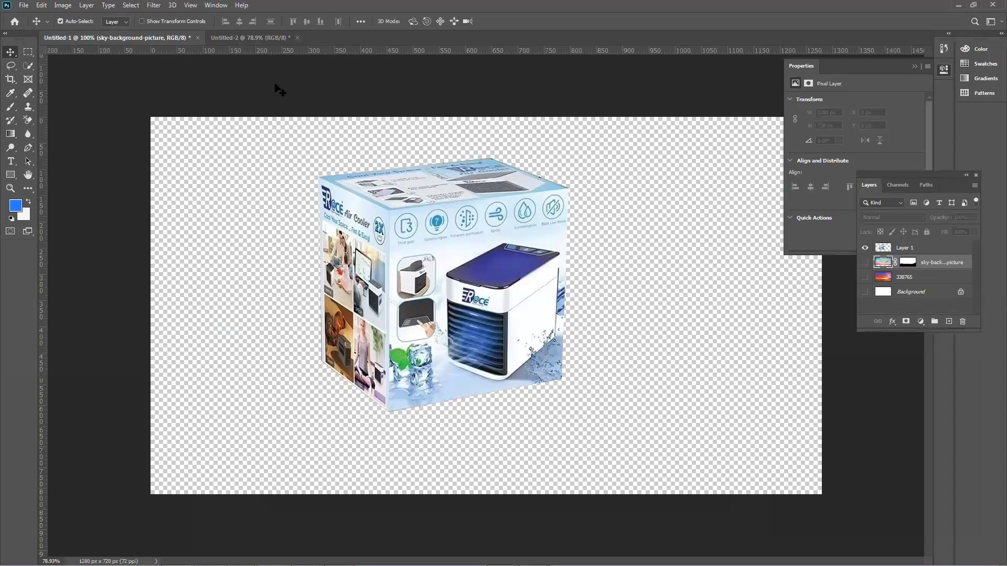
left_click(256, 38)
Hide the dark blue fill and blue glow layers, and delete the beige tabletop shape.
left_click(865, 262)
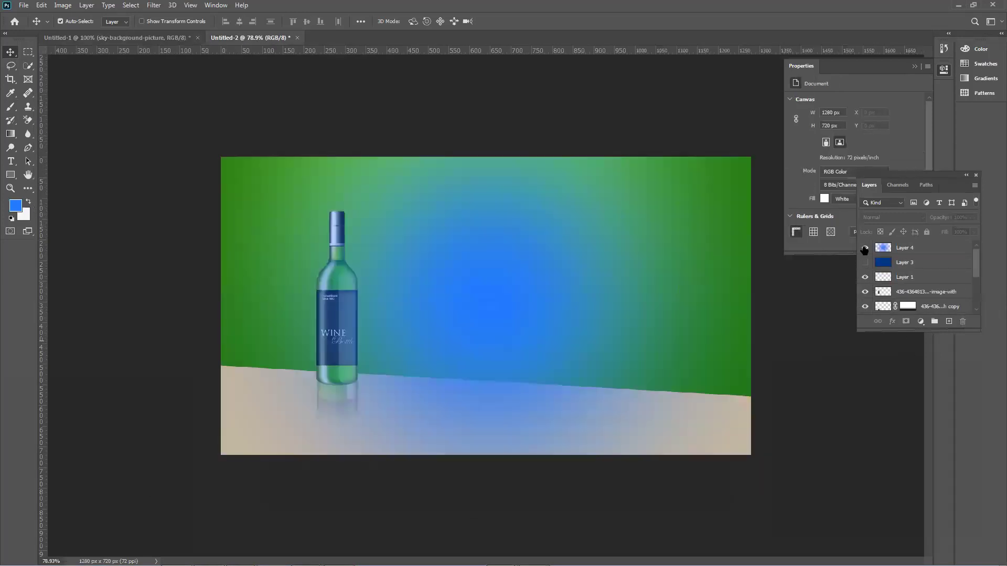
left_click(865, 247)
left_click_drag(492, 445, 504, 409)
key("Delete")
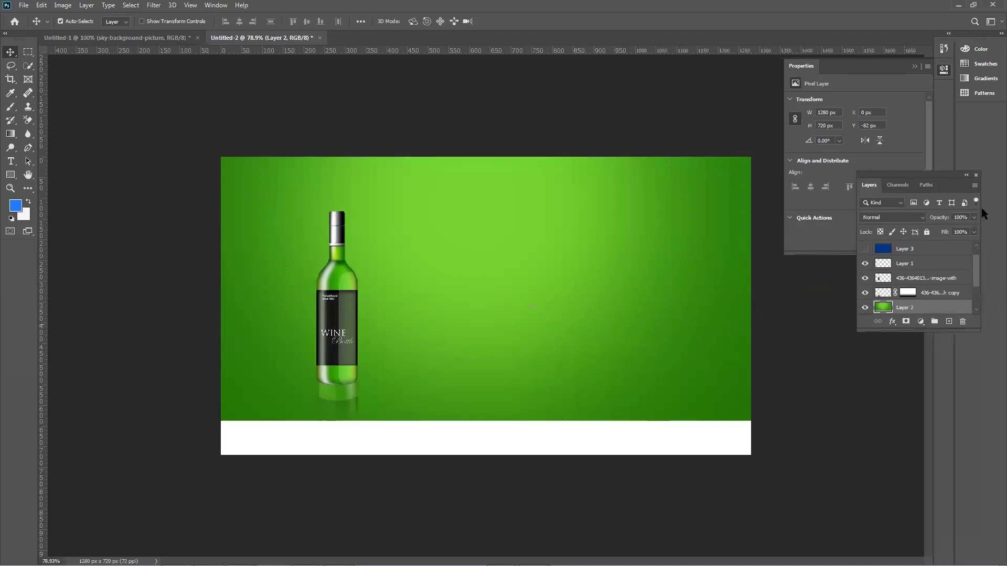
Add a layer above the green background and fill a rectangular selection about 1280 × 284 px across the canvas's lower part with light blue.
left_click(949, 321)
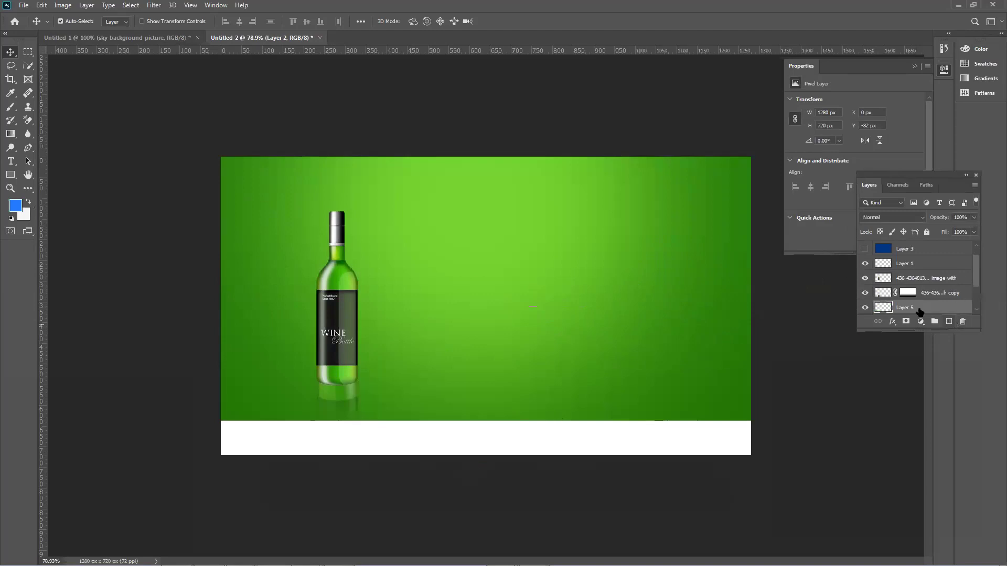
left_click(28, 52)
left_click_drag(202, 336, 741, 444)
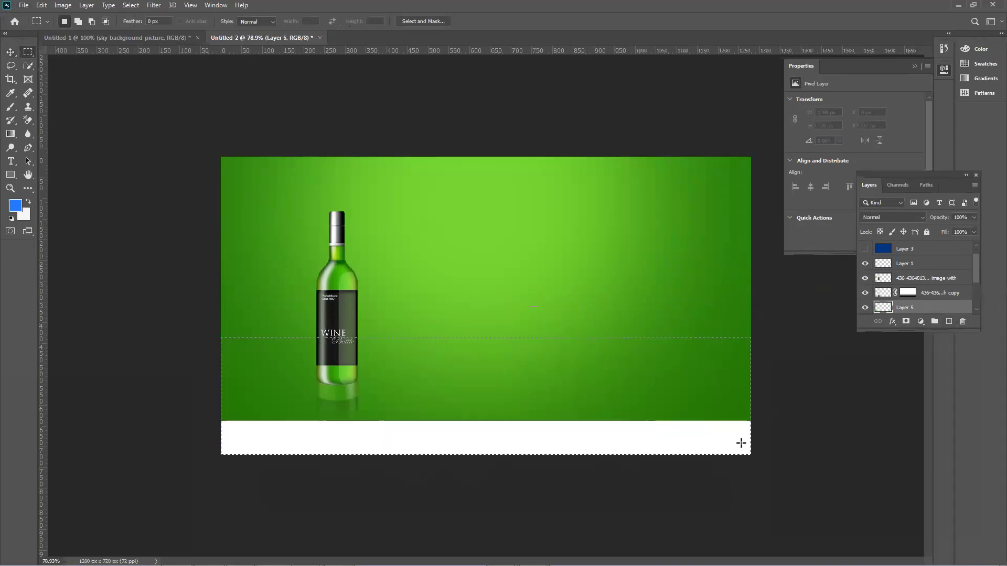
key("alt+BackSpace")
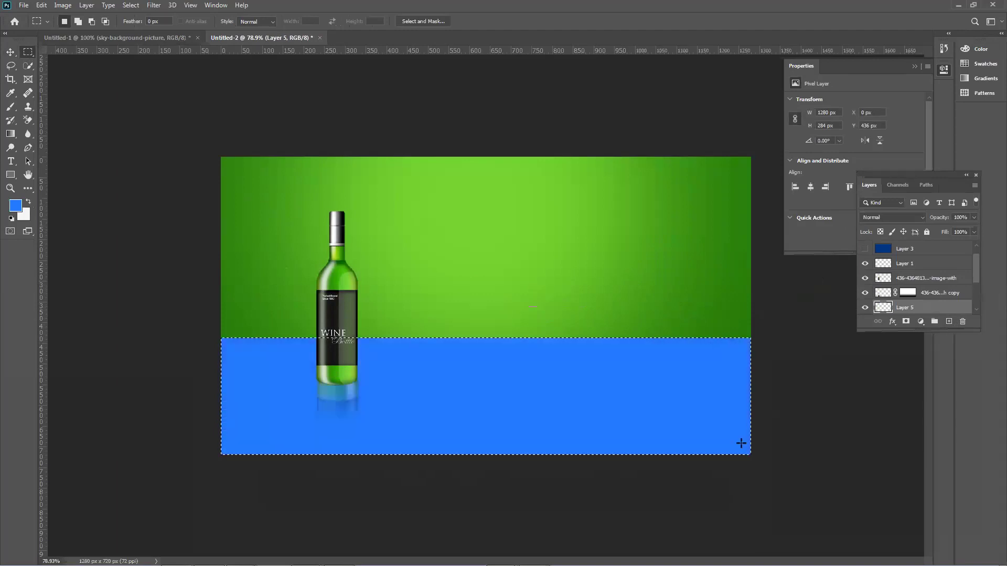
Skew the light blue band so its upper-right corner drops and the top edge slopes down to the right, and deselect it.
key("ctrl+t")
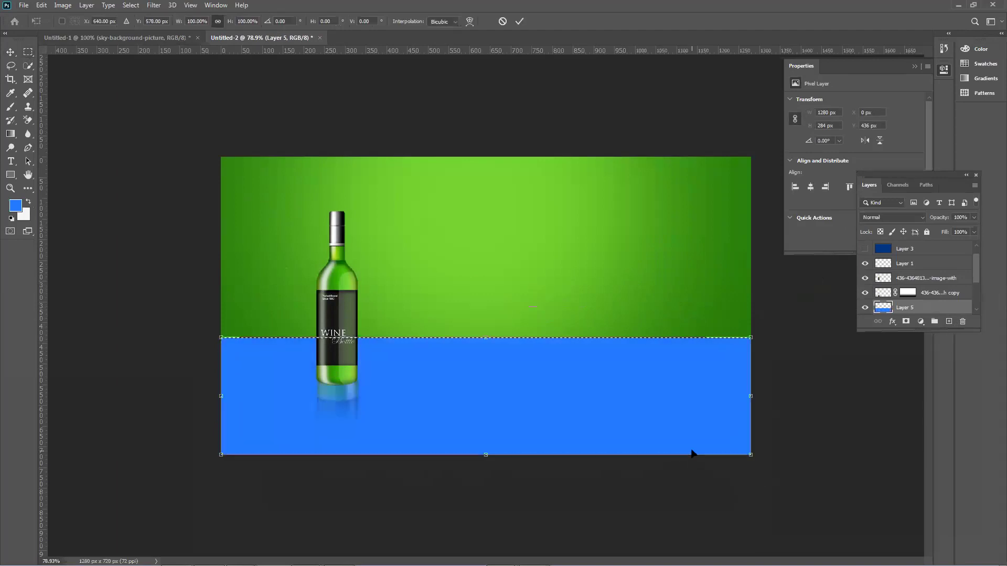
right_click(407, 348)
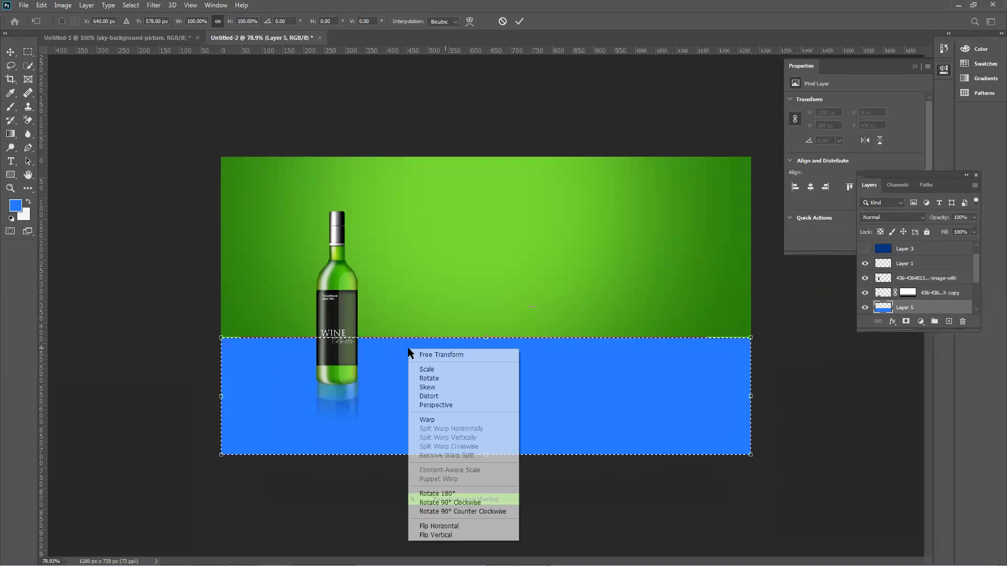
left_click(443, 390)
left_click_drag(755, 339, 753, 383)
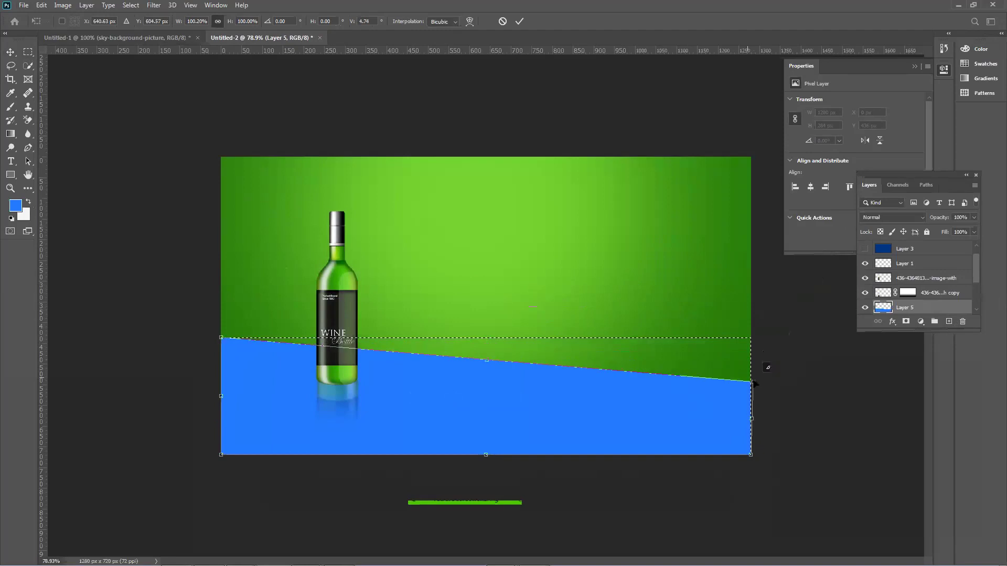
key("Return")
key("ctrl+d")
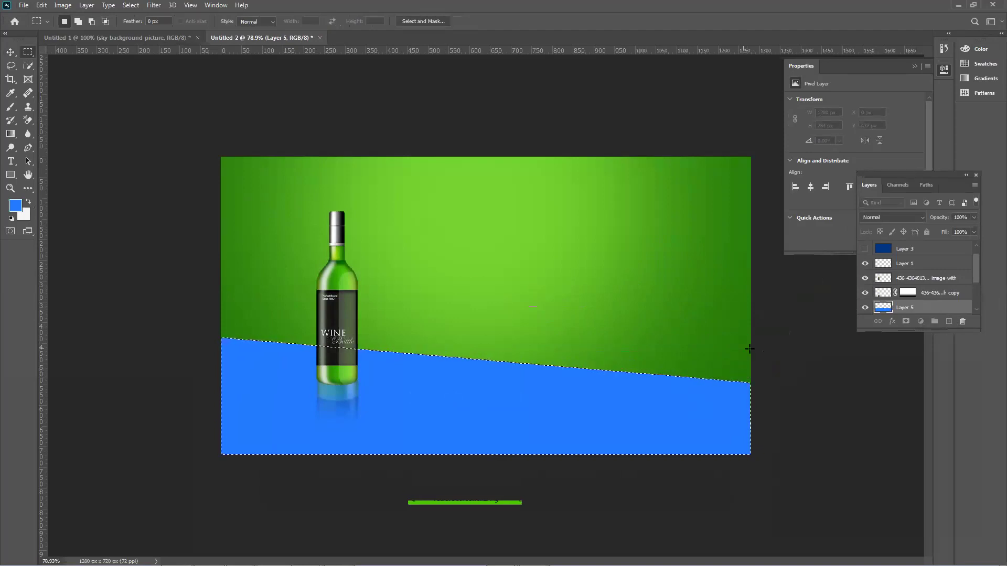
left_click(10, 51)
left_click(79, 128)
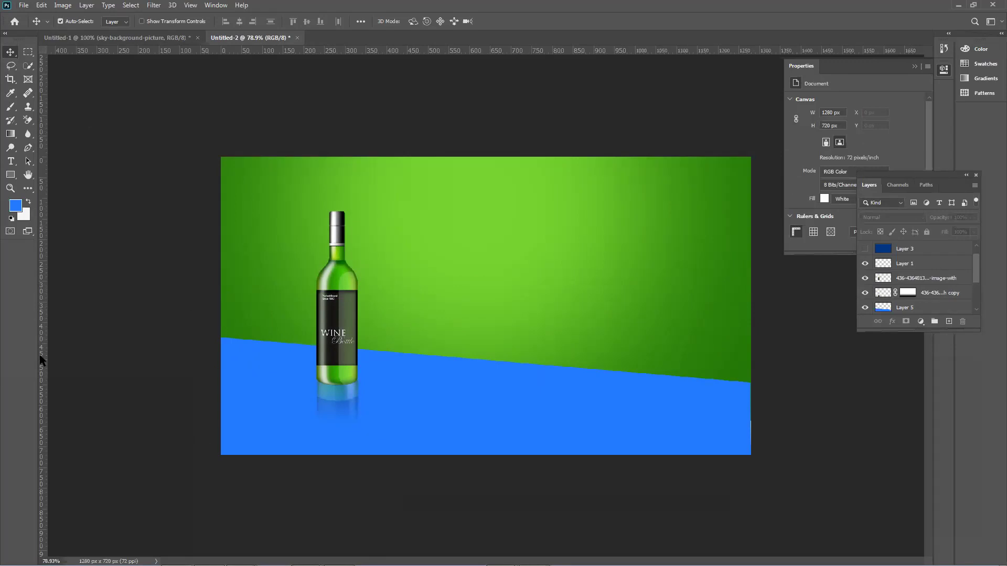
key("ctrl+o")
left_click(255, 538)
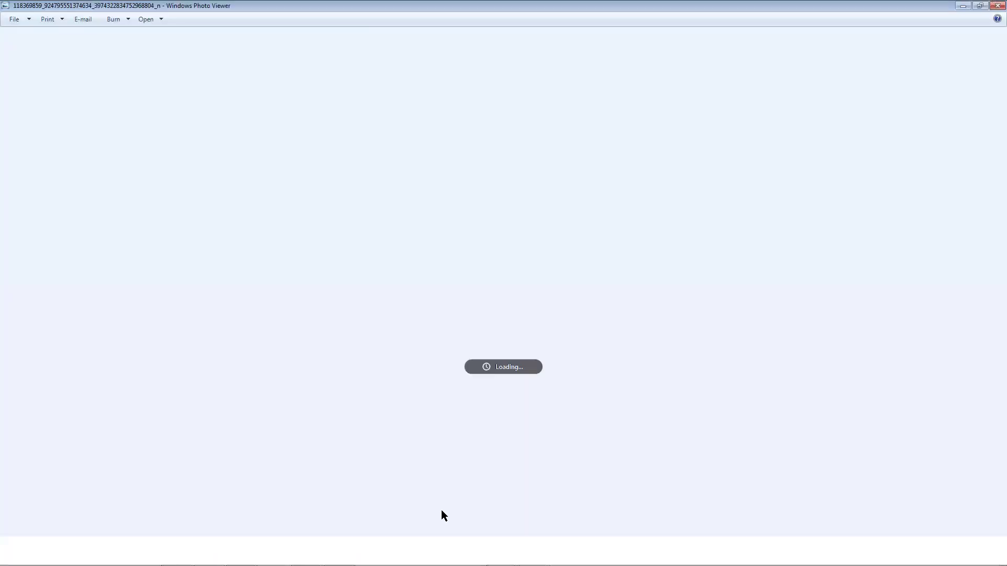
left_click(997, 5)
Toggle the dark blue fill and blue glow layers to compare with the bottle scene, leaving both visible.
scroll(870, 267, "up", 1)
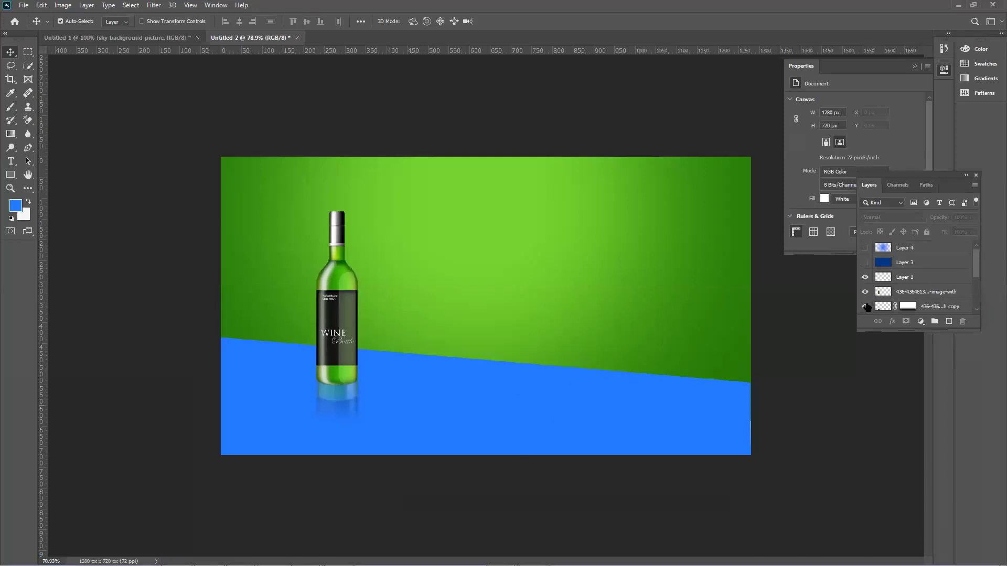
left_click(865, 262)
left_click(864, 248)
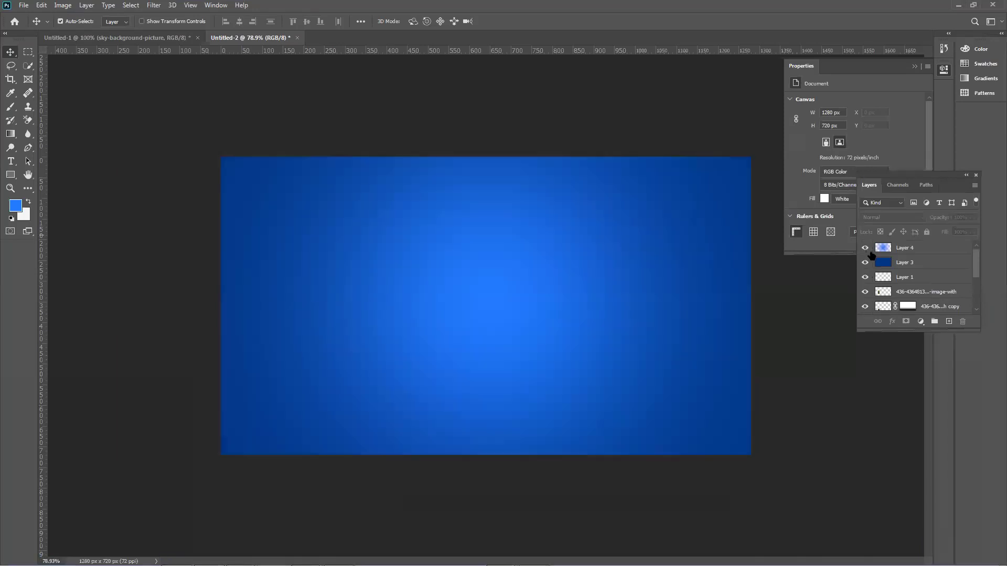
left_click(865, 262)
left_click(865, 248)
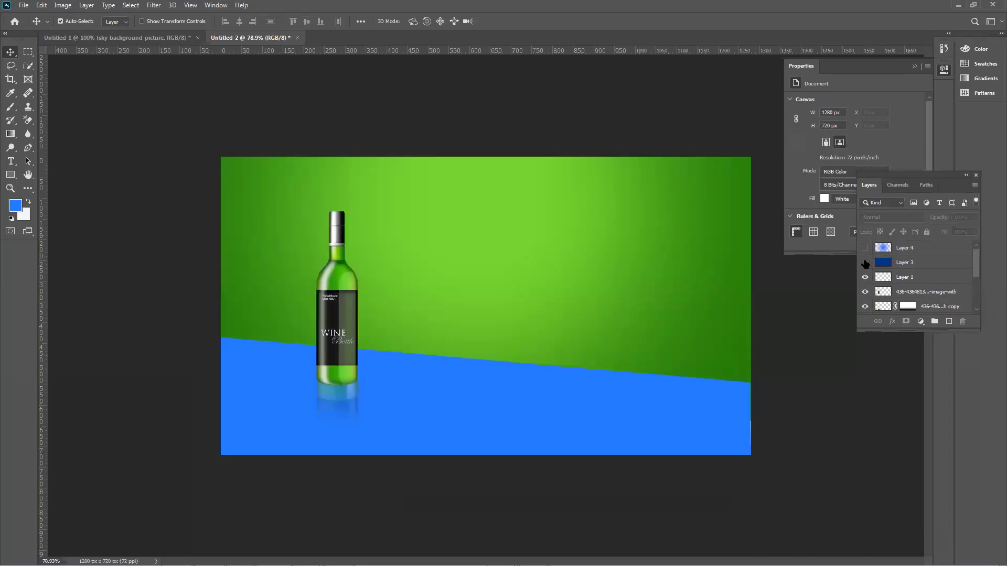
left_click(865, 262)
left_click(865, 248)
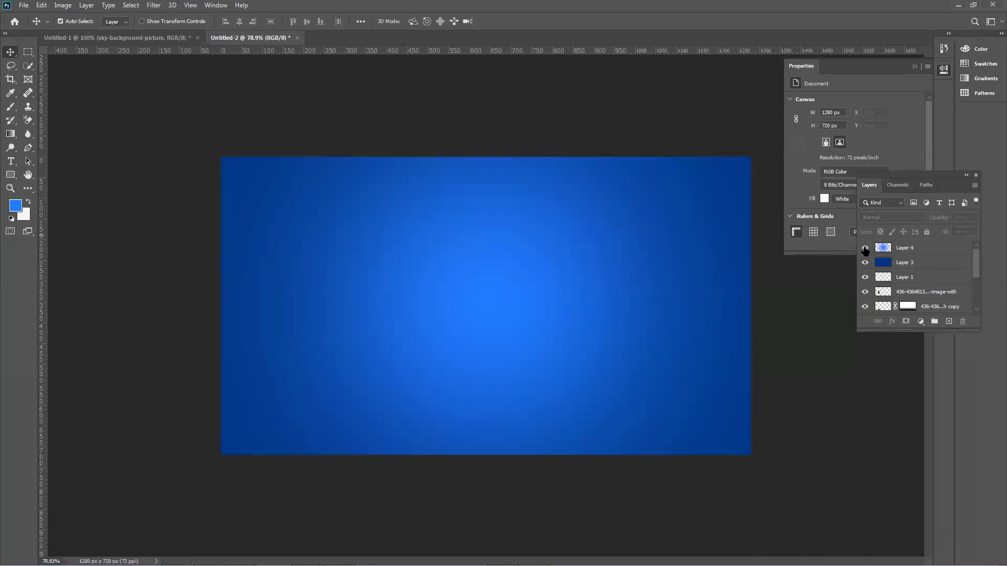
Delete the blue glow layer and add a new empty layer above the dark blue fill.
left_click(551, 277)
left_click_drag(517, 272, 512, 252)
key("Delete")
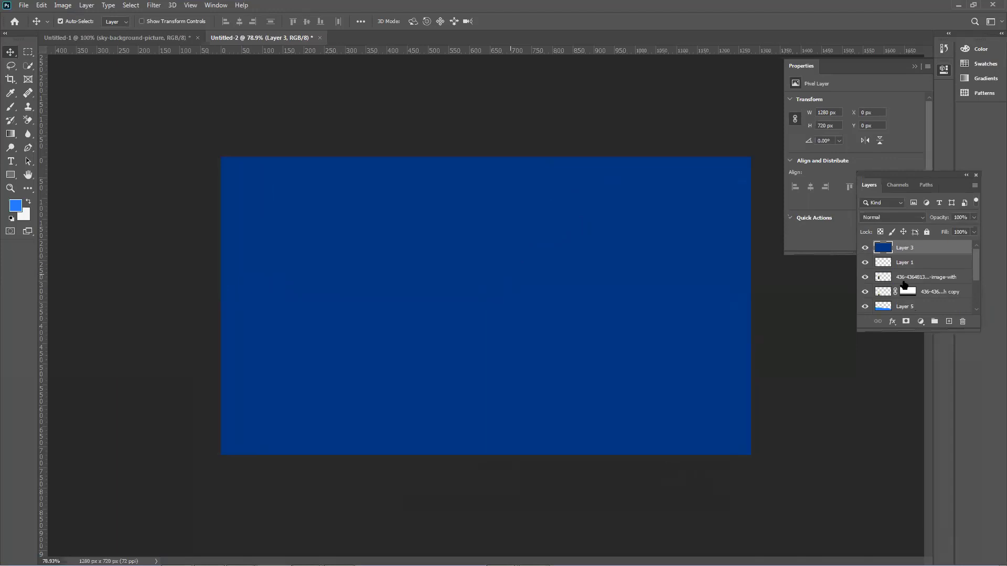
left_click(948, 321)
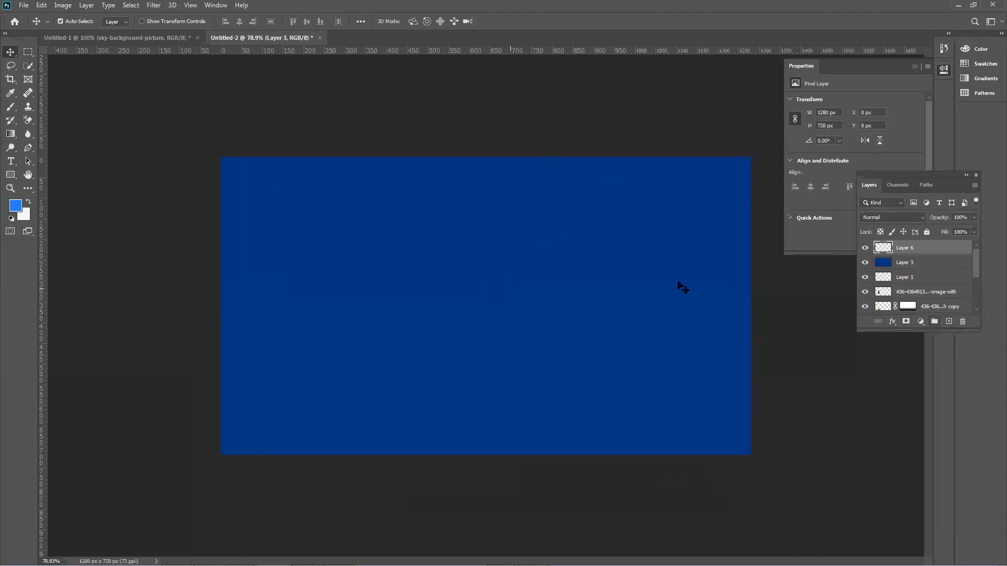
Set the foreground colour to 468ffe and brush a large soft blue glow in the centre of the new layer.
left_click(15, 205)
left_click(504, 164)
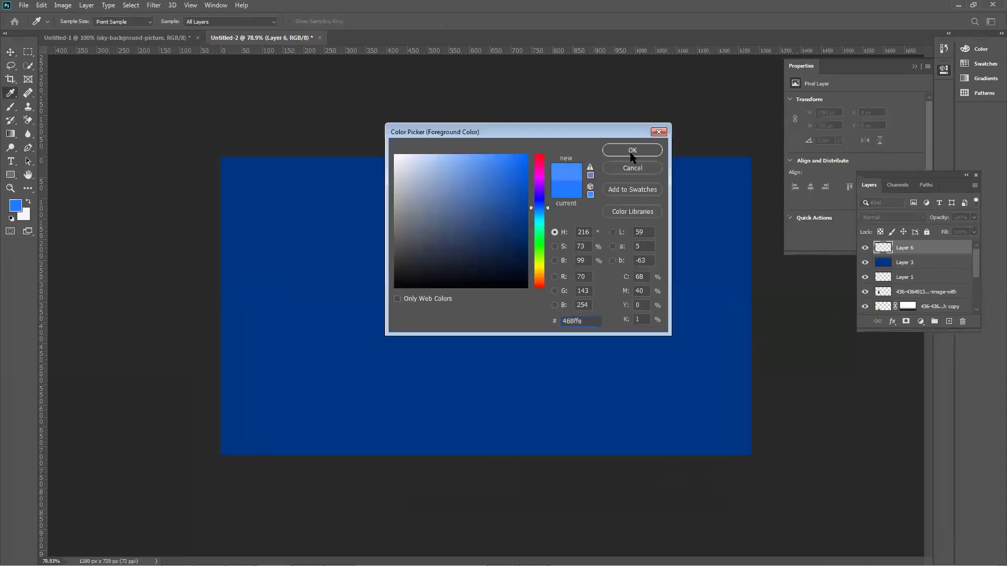
left_click(632, 151)
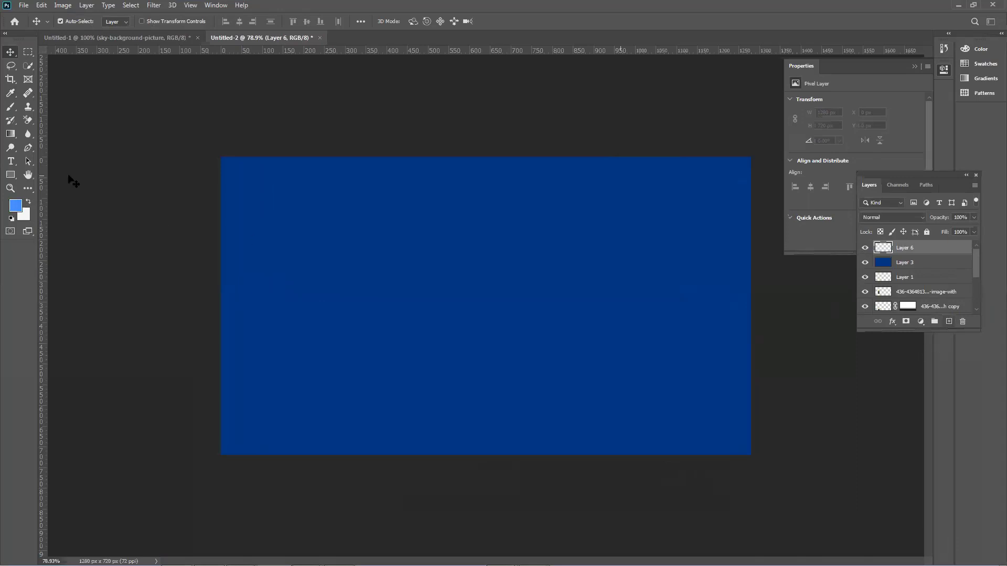
left_click(10, 107)
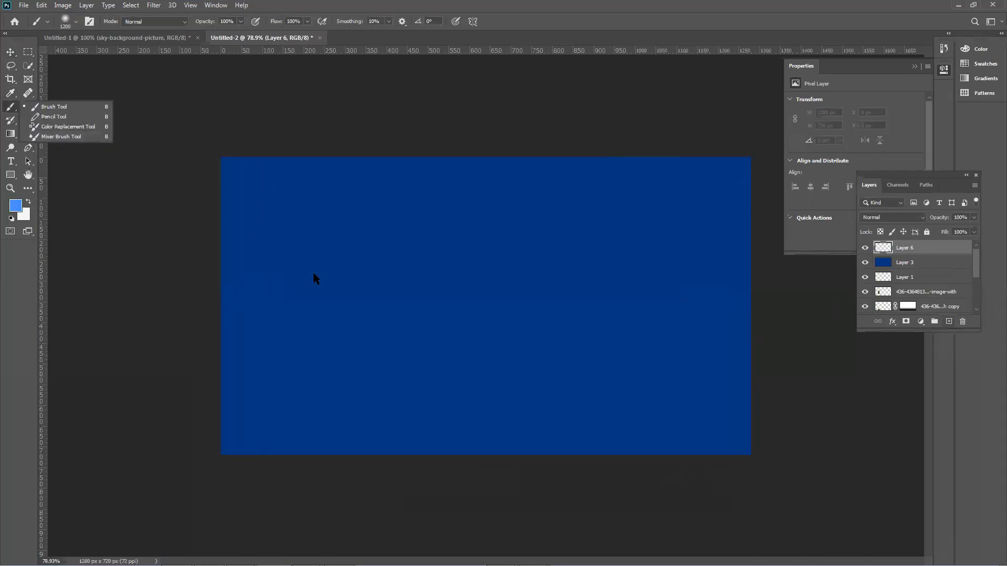
left_click(486, 301)
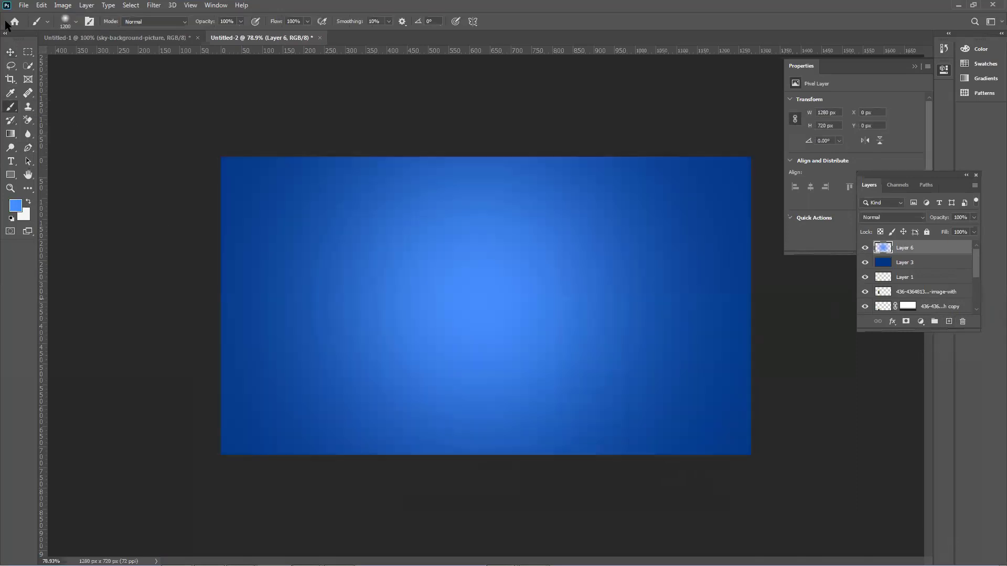
left_click(10, 52)
left_click(151, 124)
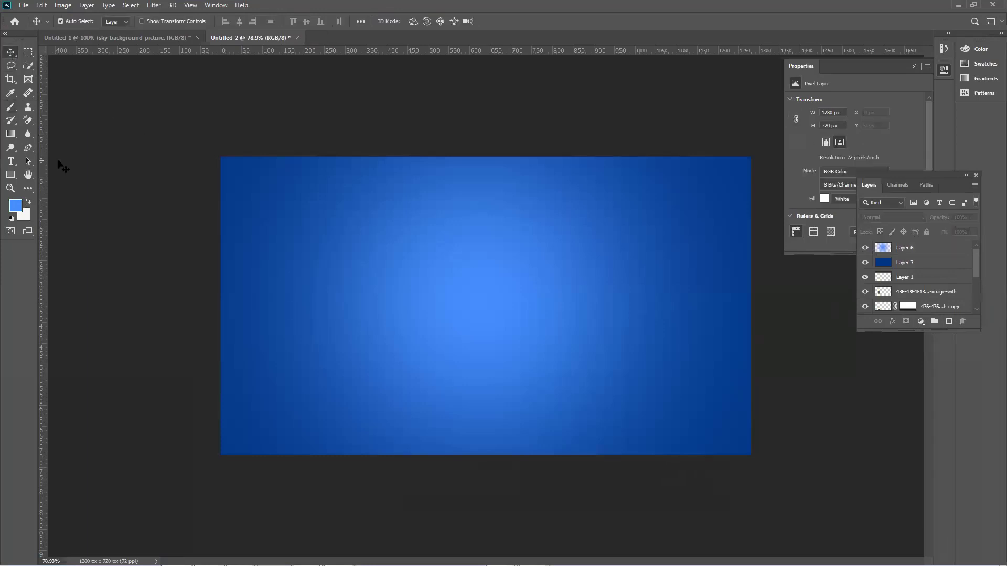
Draw a rectangle shape about 1245 × 686 px, inset 17 px from the canvas's upper-left corner, and remove its fill.
left_click_drag(13, 176, 52, 175)
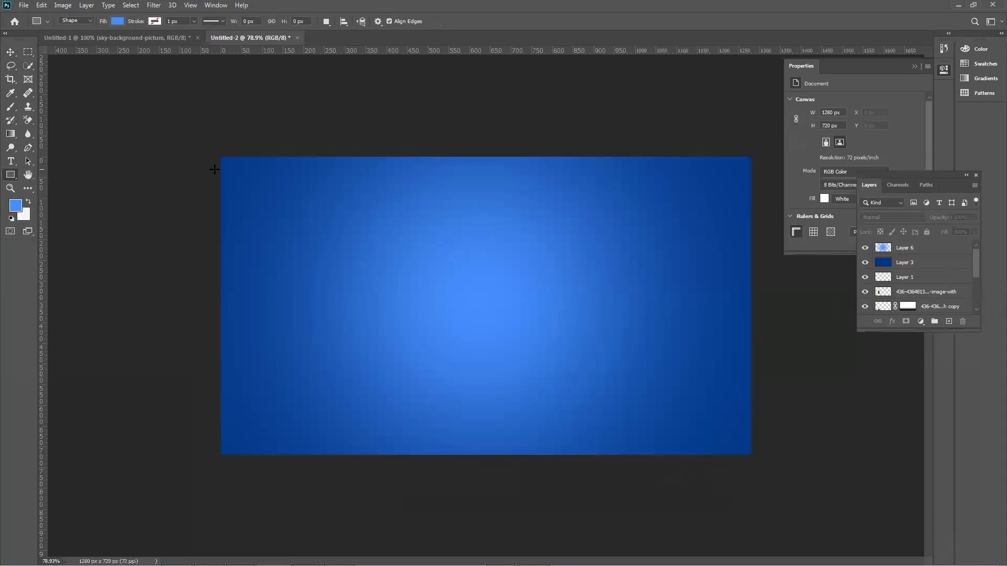
left_click_drag(228, 164, 742, 446)
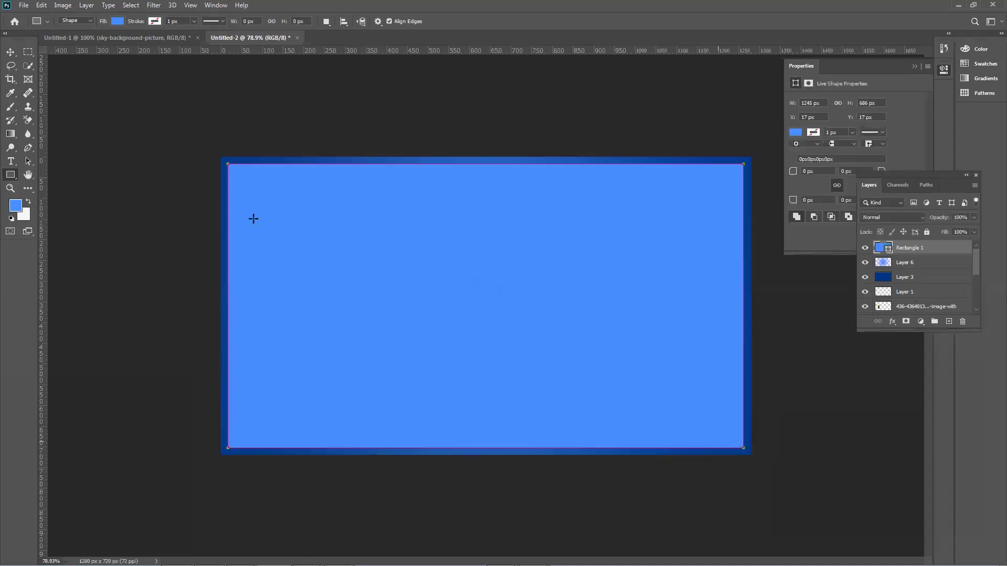
left_click(117, 21)
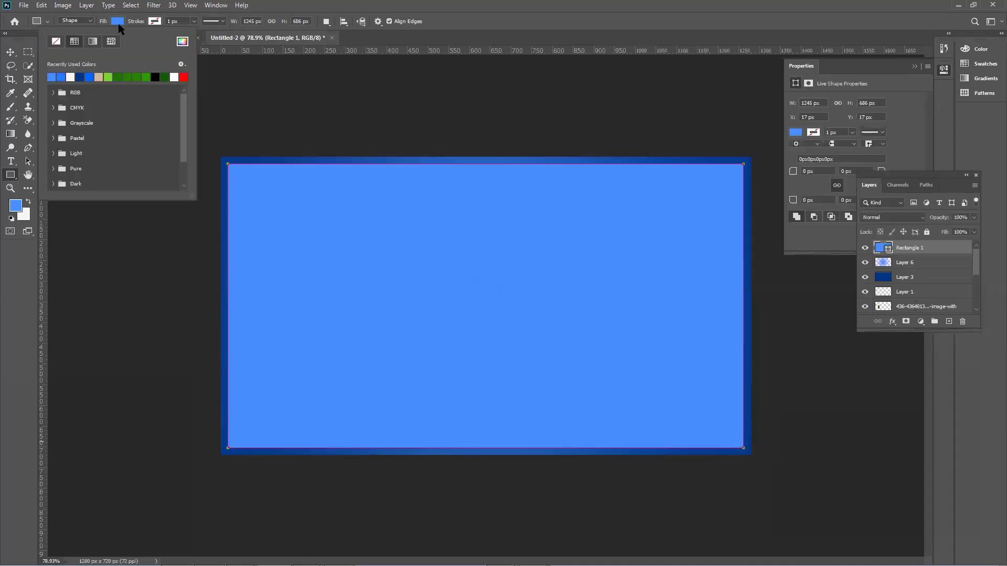
left_click(57, 41)
Give the rectangle a white stroke 9.56 px wide and deselect it.
left_click(193, 21)
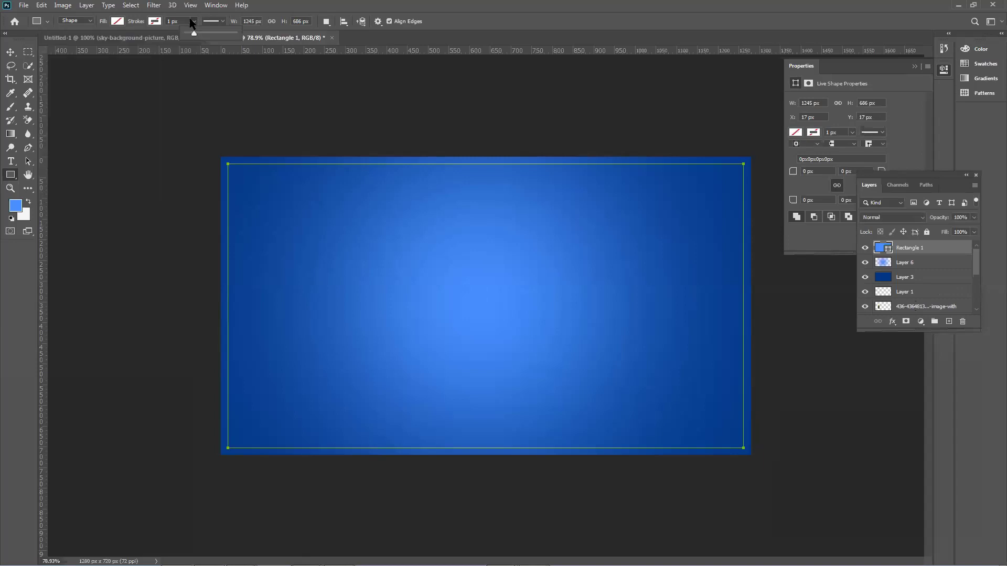
left_click_drag(205, 32, 208, 33)
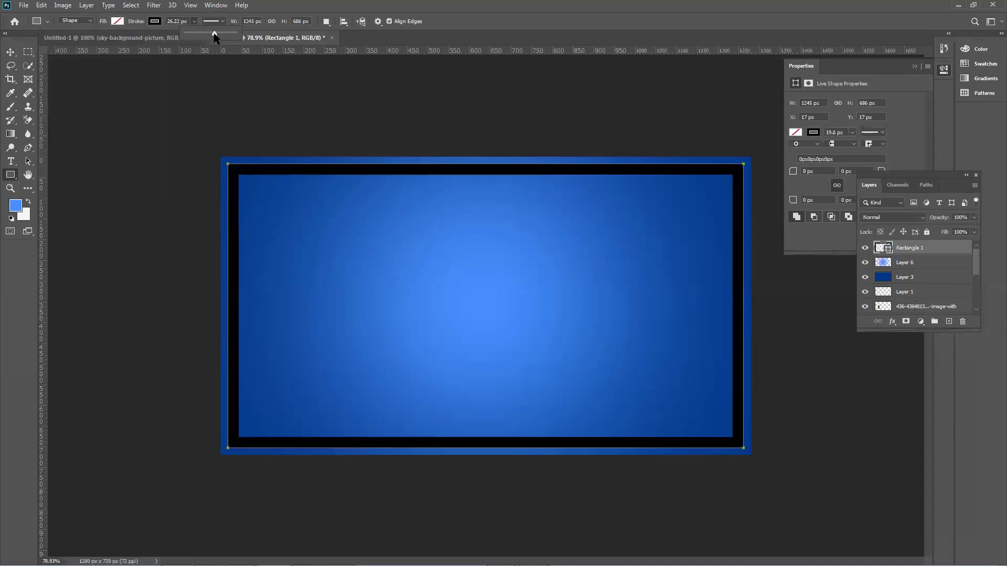
left_click(150, 22)
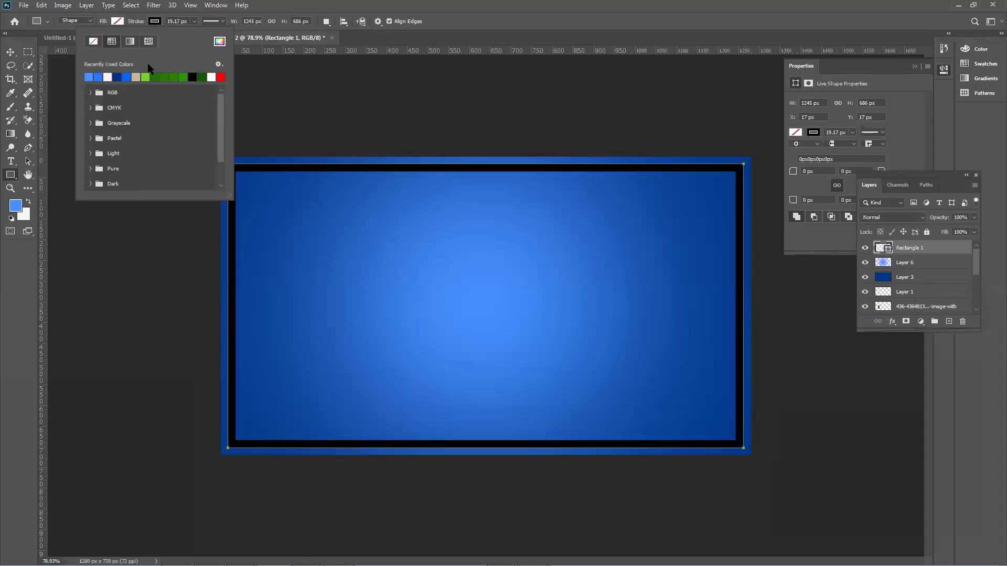
left_click(88, 77)
left_click(437, 9)
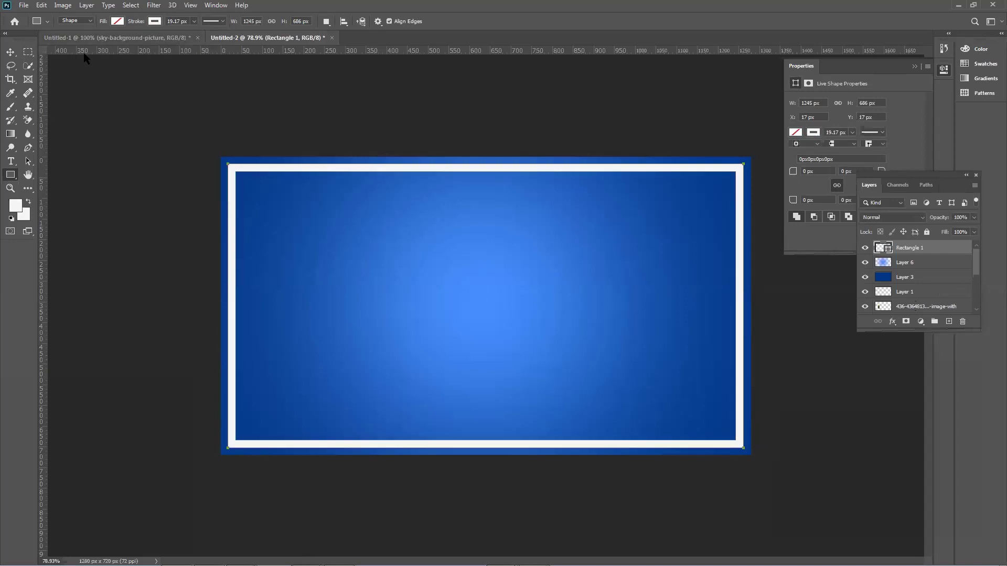
left_click(194, 21)
left_click_drag(184, 35, 185, 35)
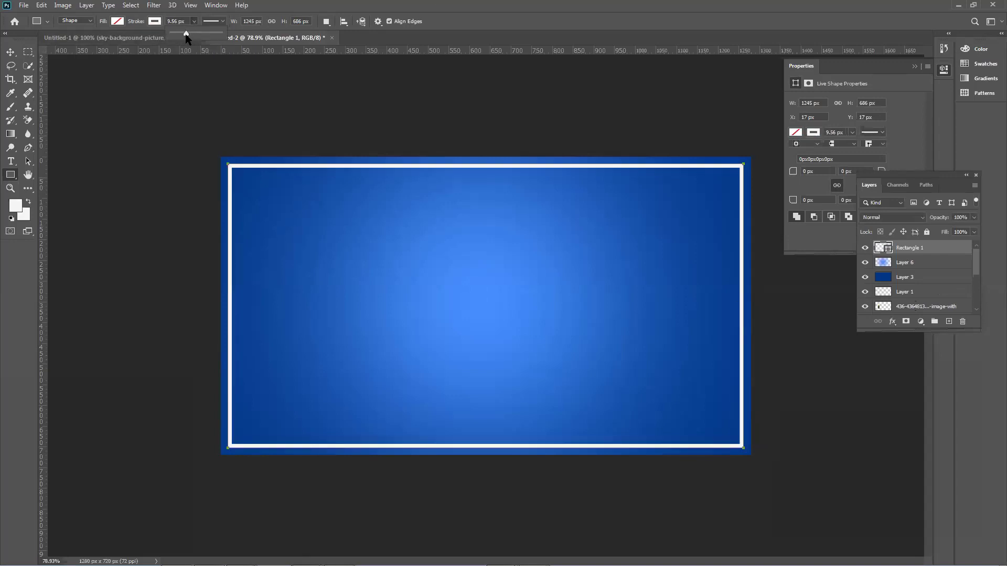
left_click(11, 52)
left_click(150, 148)
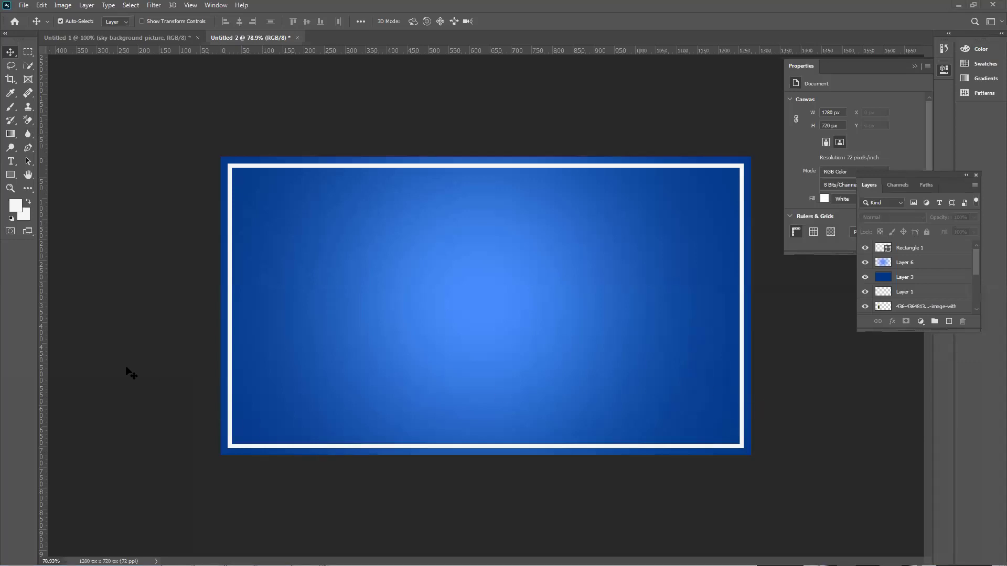
Add the letter "a" as black 72 pt Palatino Linotype Bold text near the middle of the canvas.
mouse_move(916, 564)
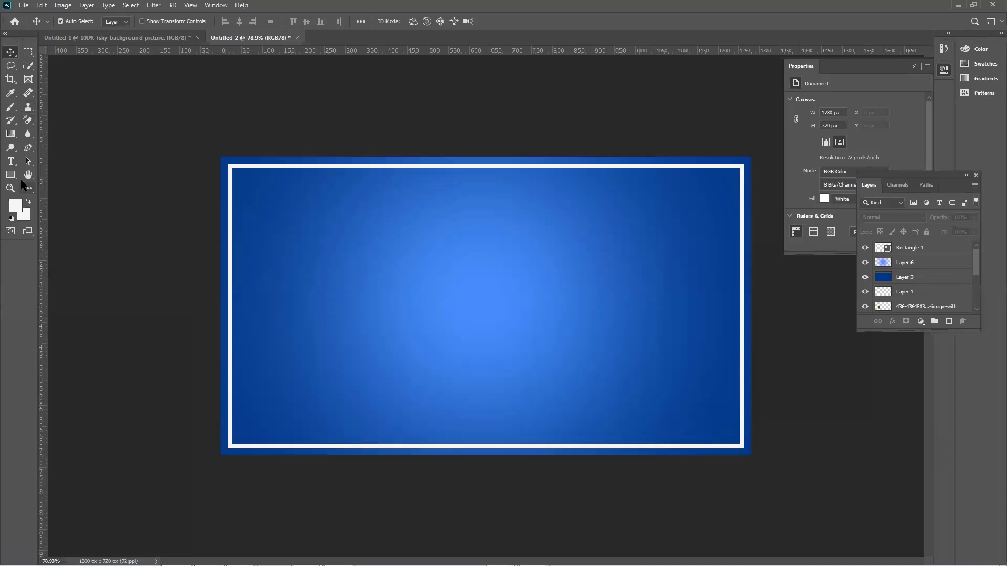
left_click(10, 161)
left_click(391, 285)
type("a")
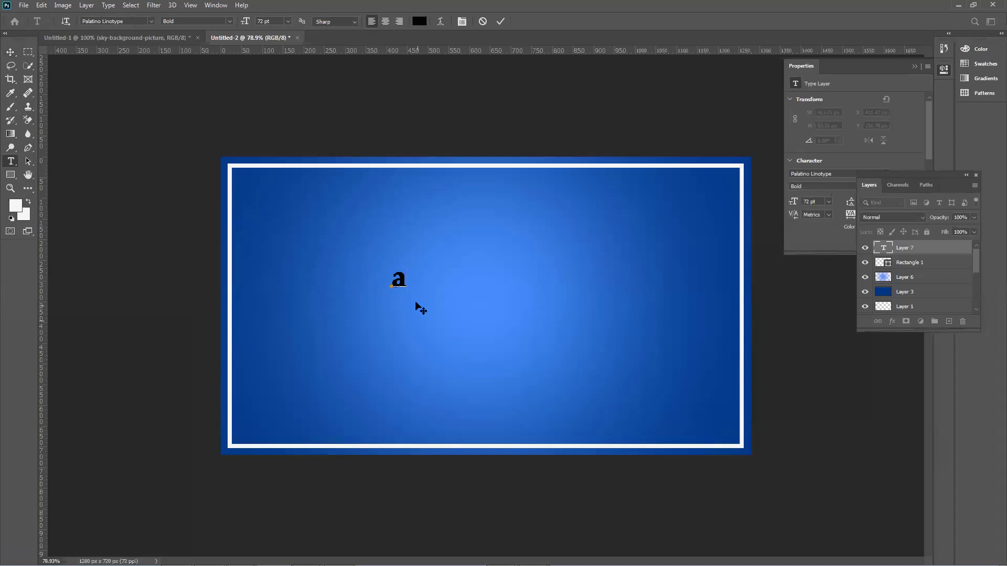
left_click(502, 25)
left_click(11, 52)
Scale the letter up to about 492 × 1081 px and position it in the middle of the white frame.
key("ctrl")
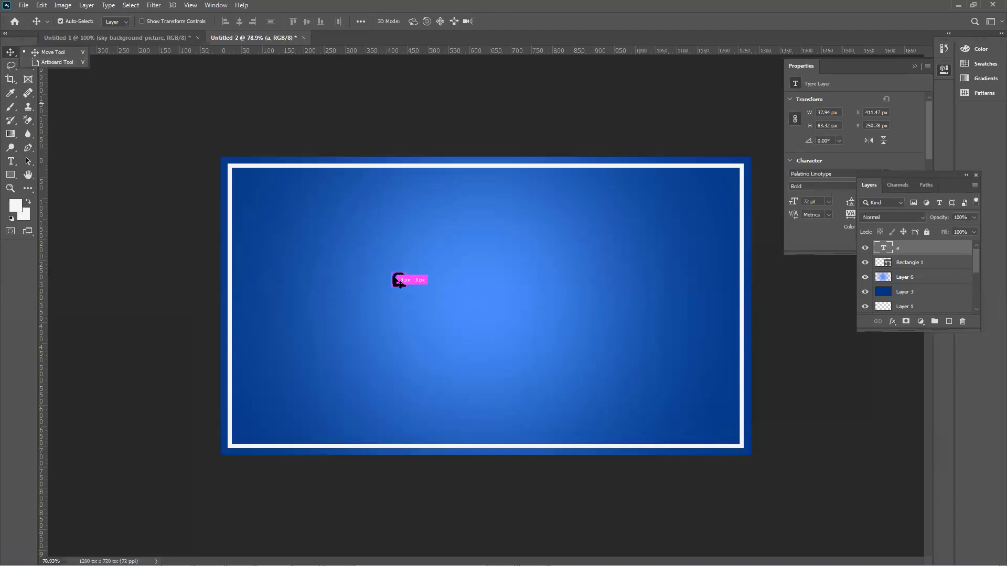
key("ctrl+t")
left_click_drag(407, 297, 738, 524)
left_click_drag(546, 261, 724, 184)
left_click_drag(533, 368, 540, 269)
key("Return")
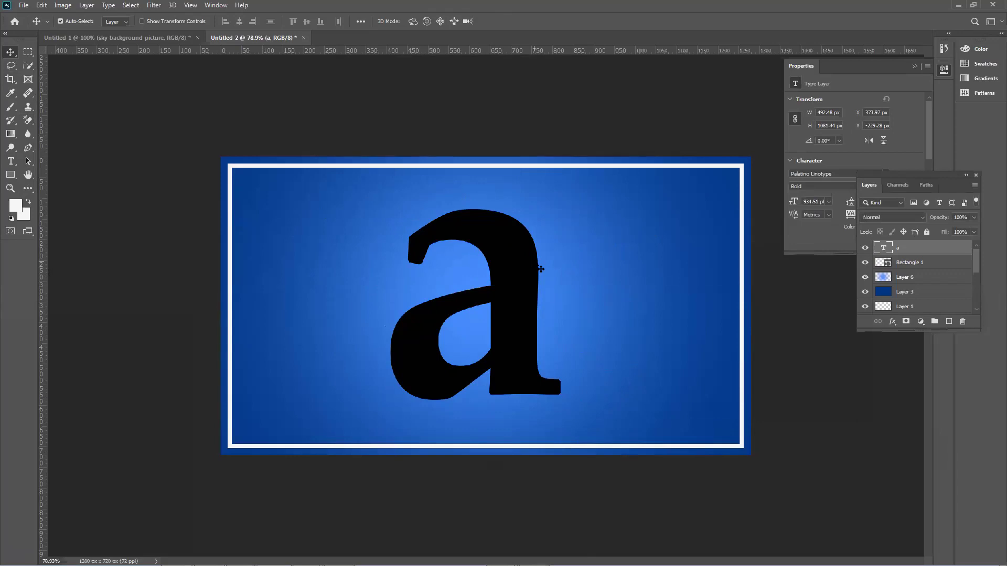
mouse_move(519, 236)
left_mouse_down()
mouse_move(535, 241)
mouse_move(499, 251)
mouse_move(498, 235)
mouse_move(518, 241)
left_mouse_up()
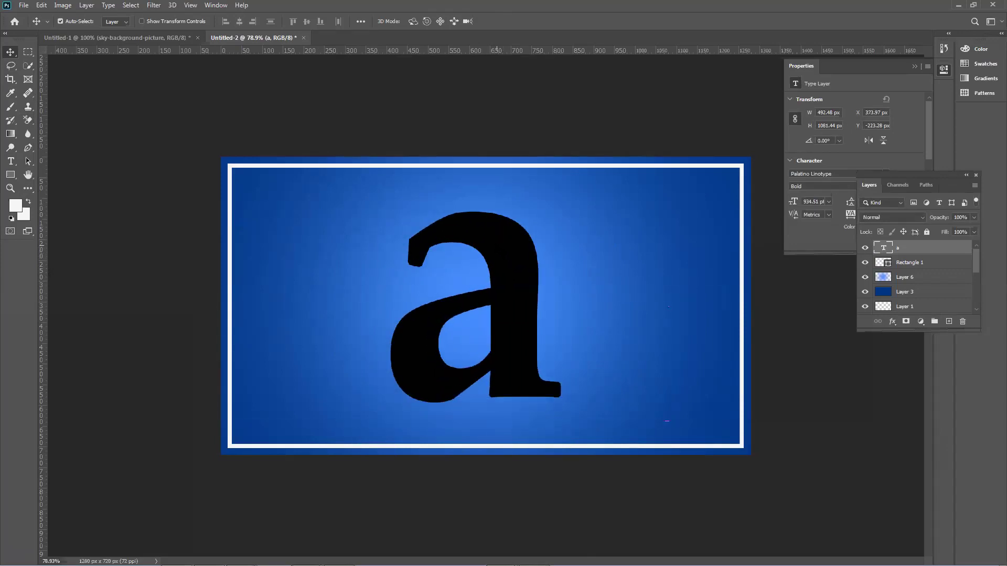
mouse_move(547, 283)
left_mouse_down()
mouse_move(523, 269)
mouse_move(555, 275)
left_mouse_up()
mouse_move(535, 233)
left_mouse_down()
mouse_move(570, 259)
mouse_move(512, 249)
mouse_move(547, 243)
left_mouse_up()
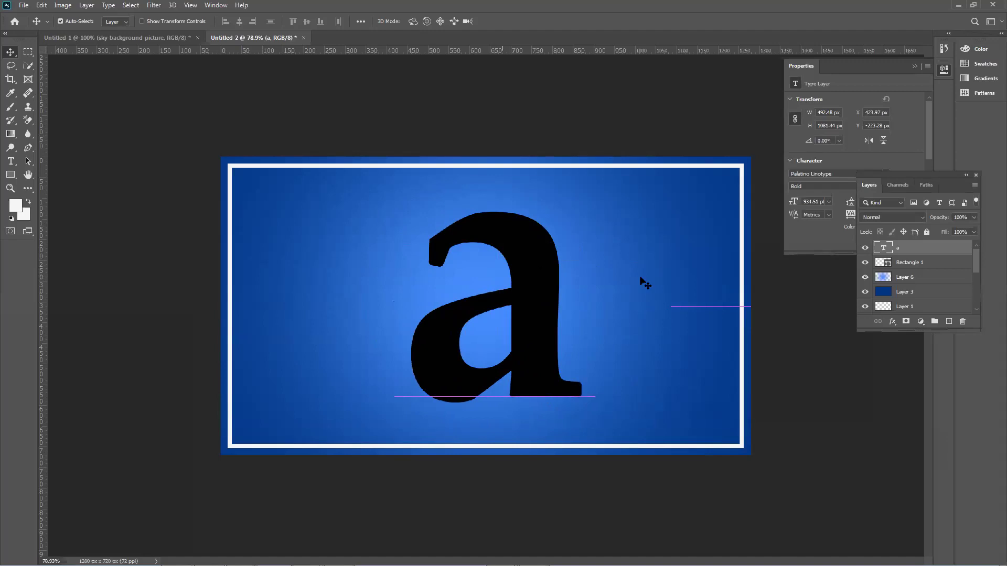
Lock the letter, blue glow and dark blue fill layers one by one, shifting the two background layers slightly before locking each.
left_click(927, 233)
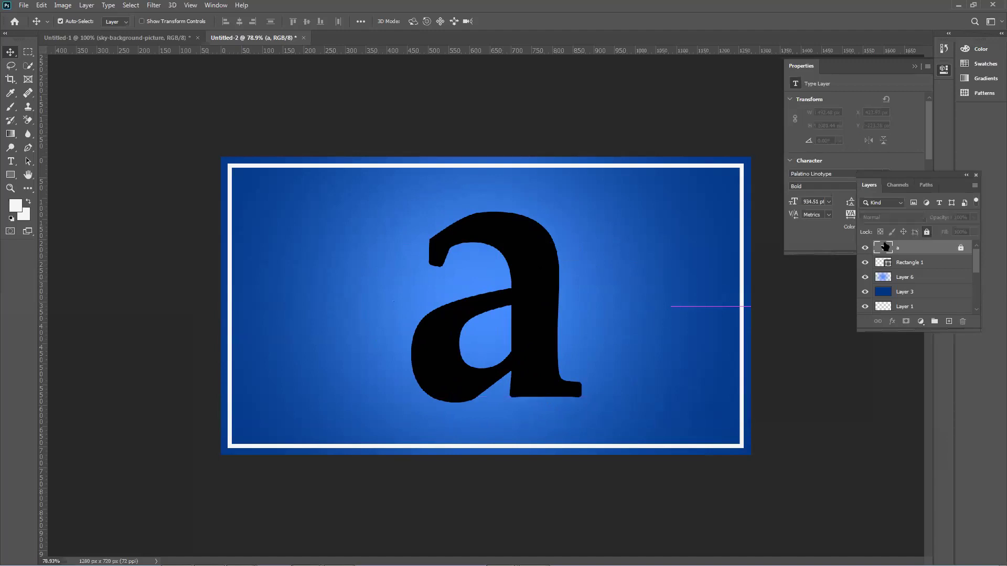
left_click_drag(575, 342, 507, 301)
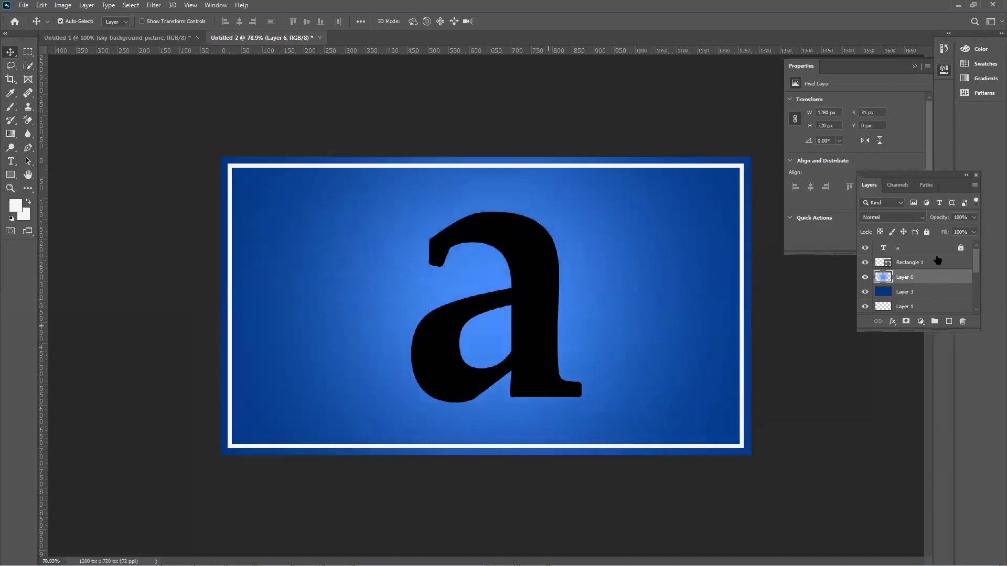
left_click(926, 232)
left_click_drag(535, 310, 573, 289)
left_click(926, 232)
Delete all the layers beneath the dark blue fill layer.
scroll(913, 291, "down", 3)
scroll(915, 292, "up", 2)
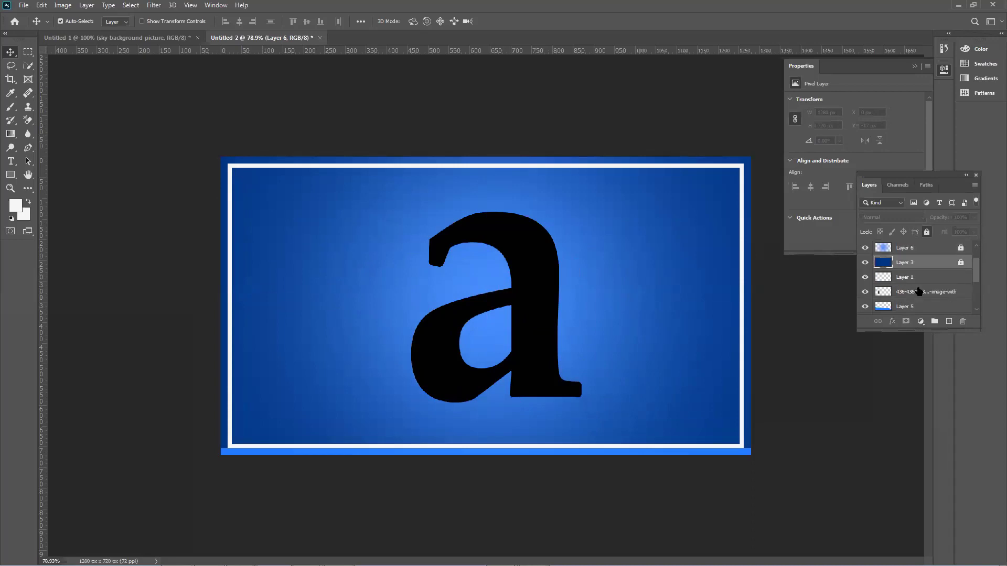
left_click(946, 278)
key("Delete")
key("Delete")
key("Delete")
key("Delete")
key("Delete")
key("Delete")
key("Delete")
key("Delete")
key("Delete")
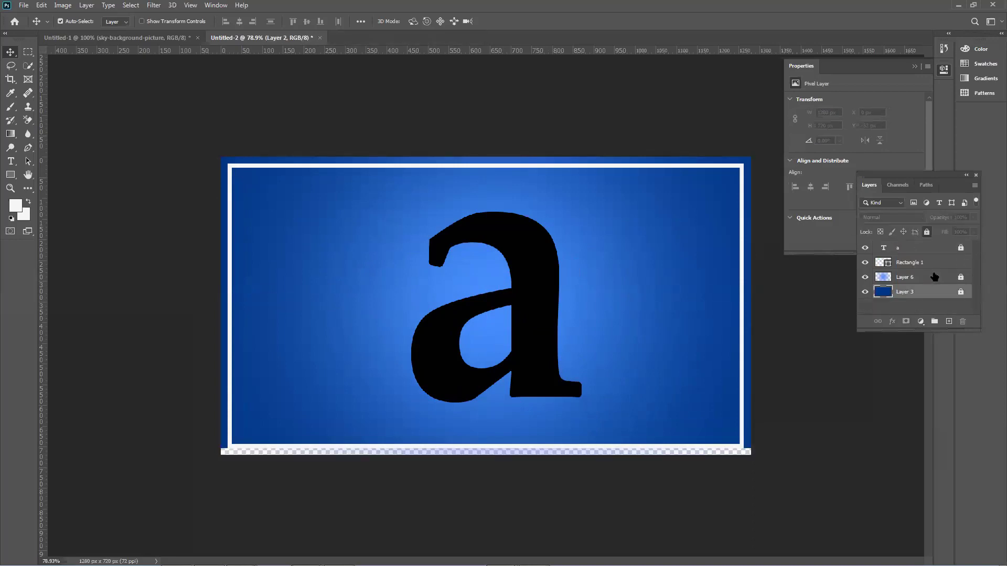
Try to move the locked artwork, and move the unlocked white frame to about X 18 px, Y 117 px.
left_click_drag(611, 236, 524, 262)
left_click_drag(587, 122, 650, 183)
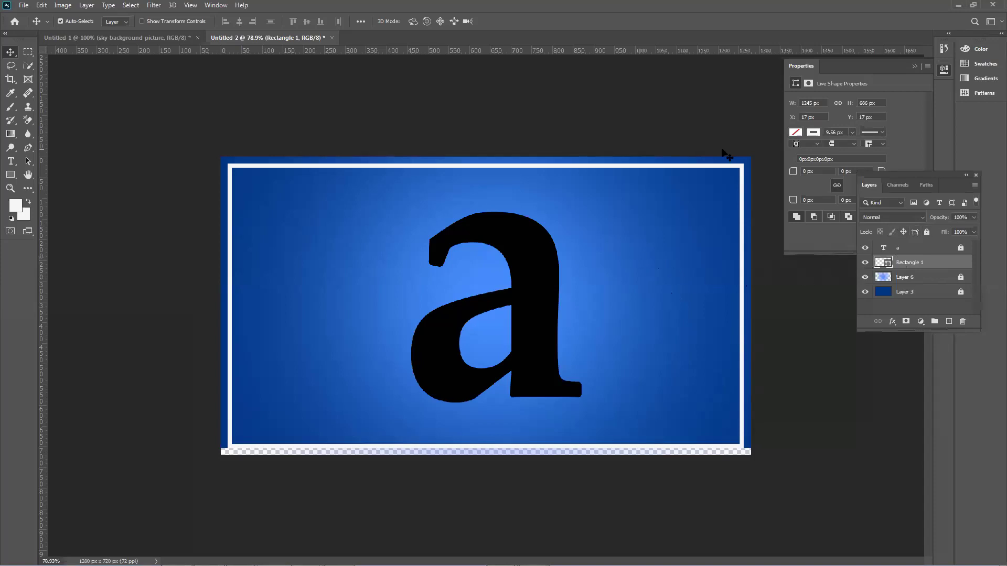
left_click_drag(672, 169, 719, 238)
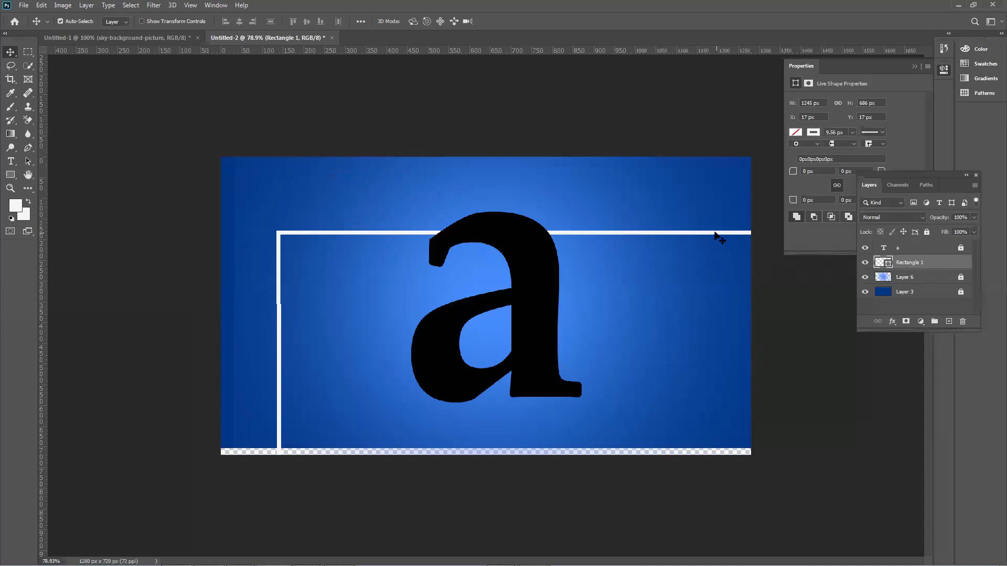
left_click_drag(656, 231, 605, 212)
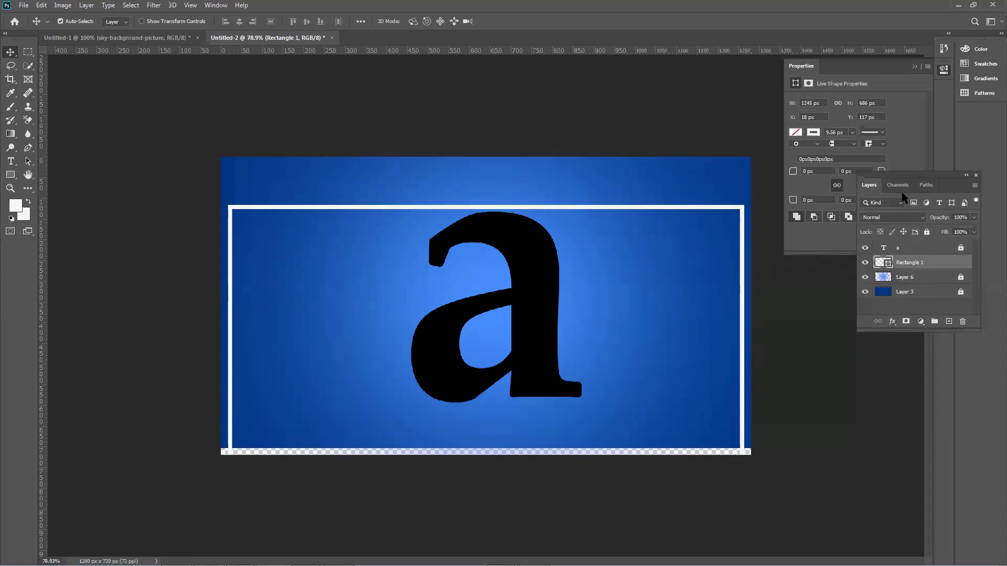
Place the Layers panel beside the canvas and shift the white frame to about X 271 px, Y 137 px.
left_click_drag(923, 179, 149, 160)
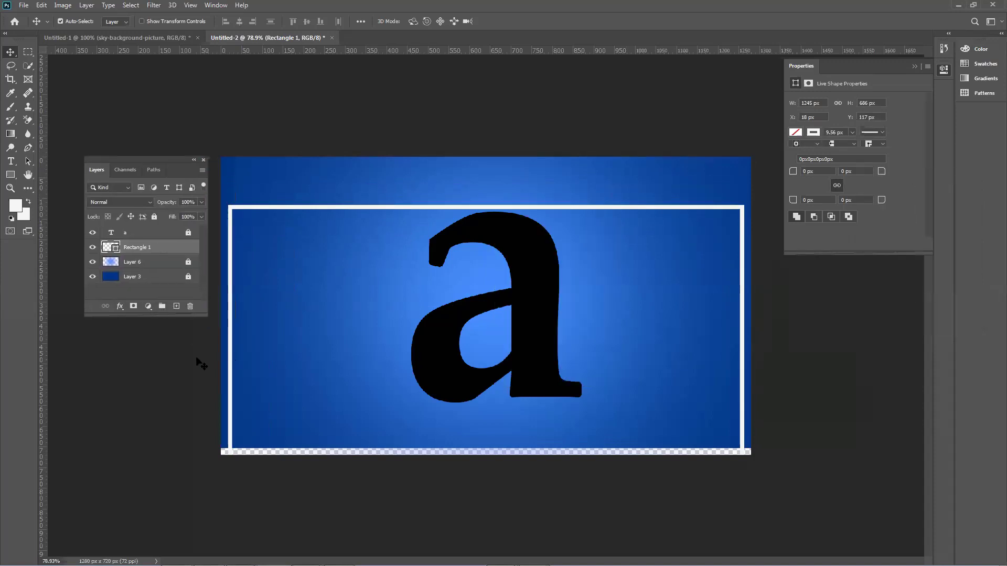
mouse_move(353, 213)
left_mouse_down()
mouse_move(370, 143)
mouse_move(353, 201)
mouse_move(364, 218)
mouse_move(350, 204)
left_mouse_up()
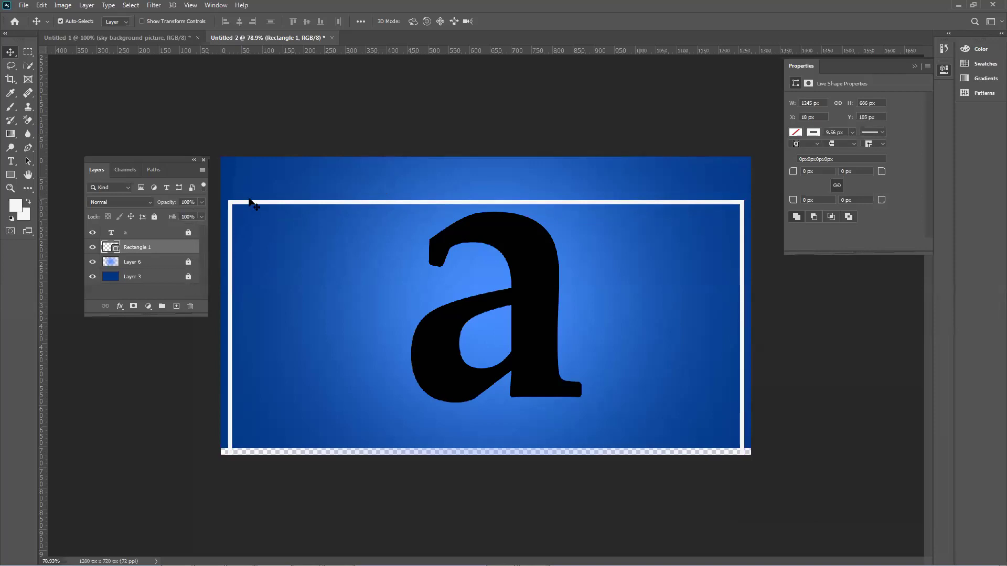
left_click_drag(252, 203, 275, 215)
left_click_drag(350, 273, 498, 331)
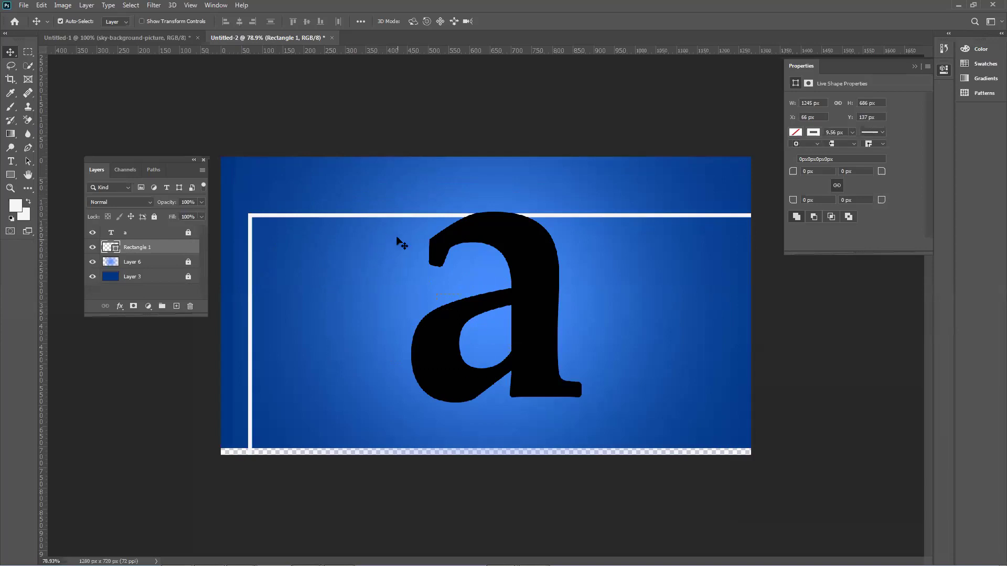
left_click_drag(388, 215, 478, 216)
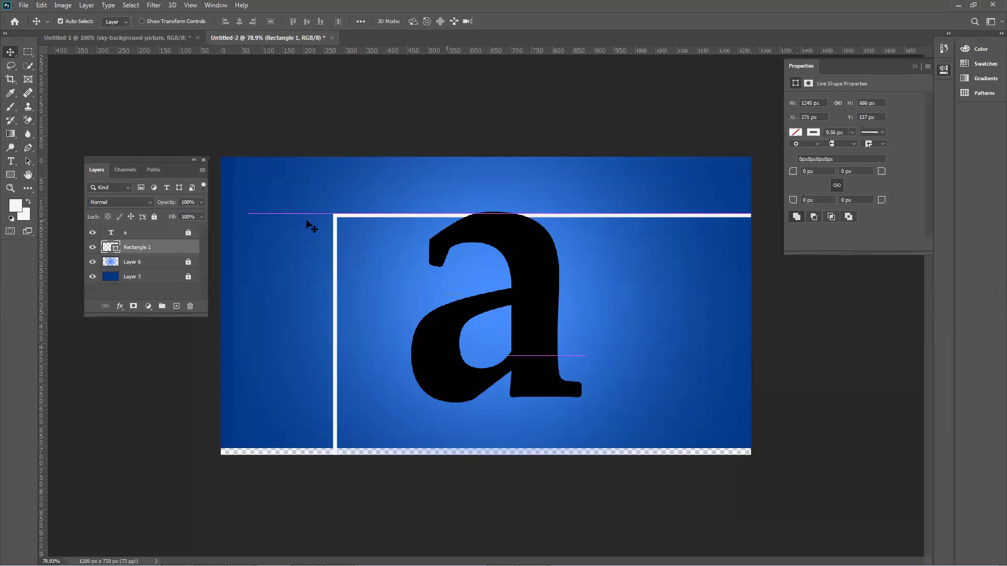
Lock the white frame's layer, try to select the frame on the canvas, and unlock the layer.
left_click(155, 217)
left_click(348, 225)
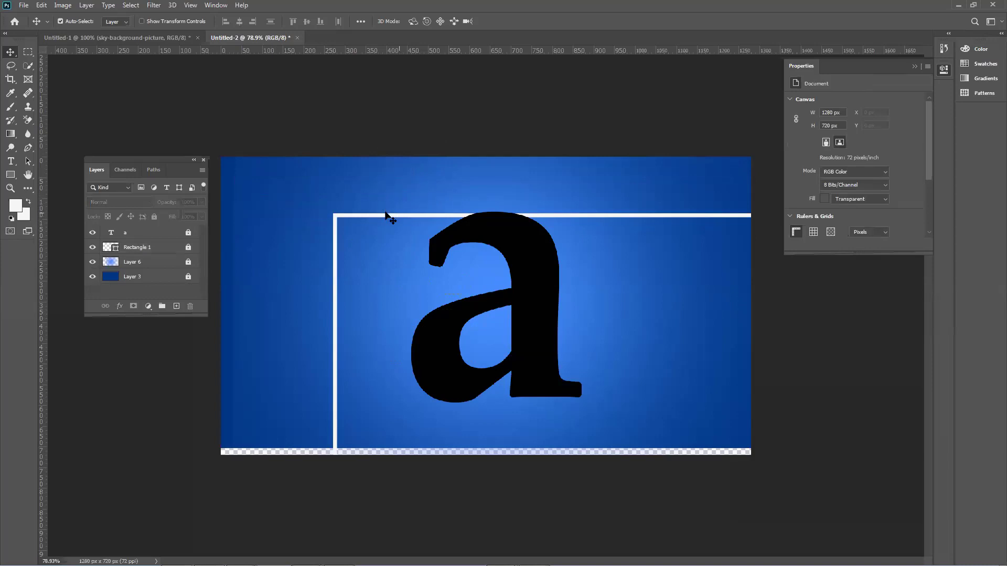
left_click(189, 247)
Move the white frame back to about X 18 px near the canvas's upper edge, lock its layer and try moving the artwork.
left_click_drag(357, 217, 251, 173)
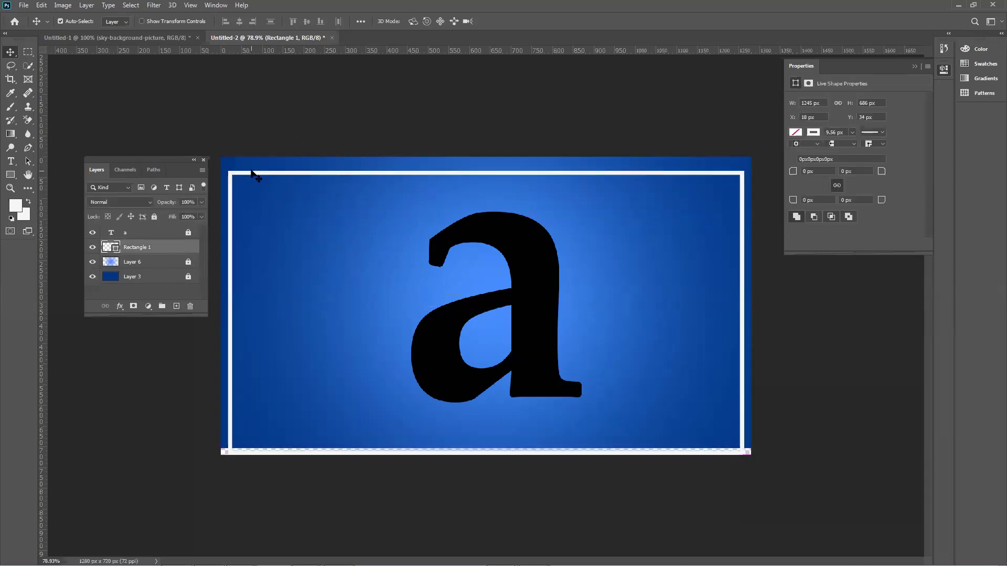
left_click_drag(310, 179, 365, 170)
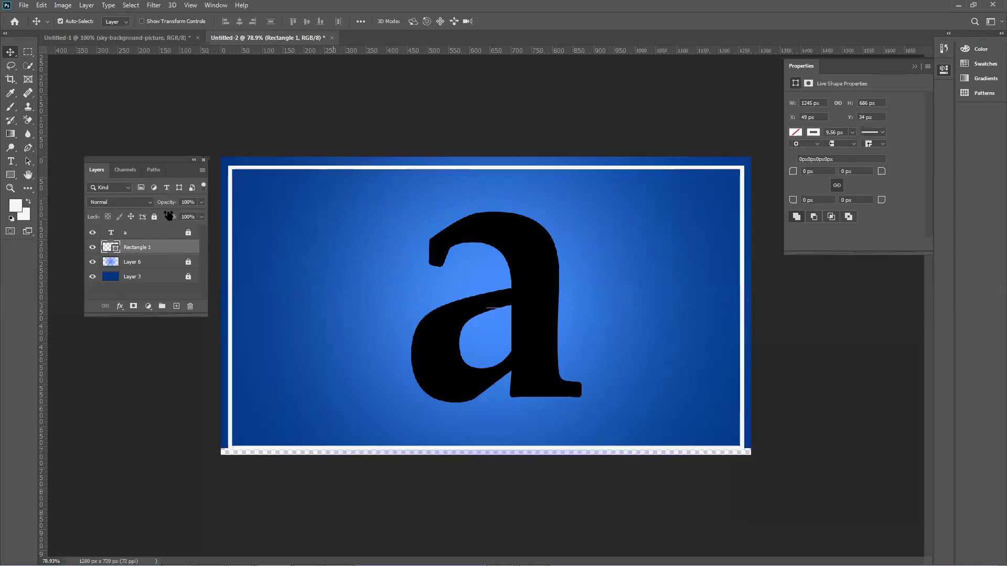
left_click(154, 217)
mouse_move(422, 322)
left_mouse_down()
mouse_move(479, 370)
mouse_move(420, 296)
left_mouse_up()
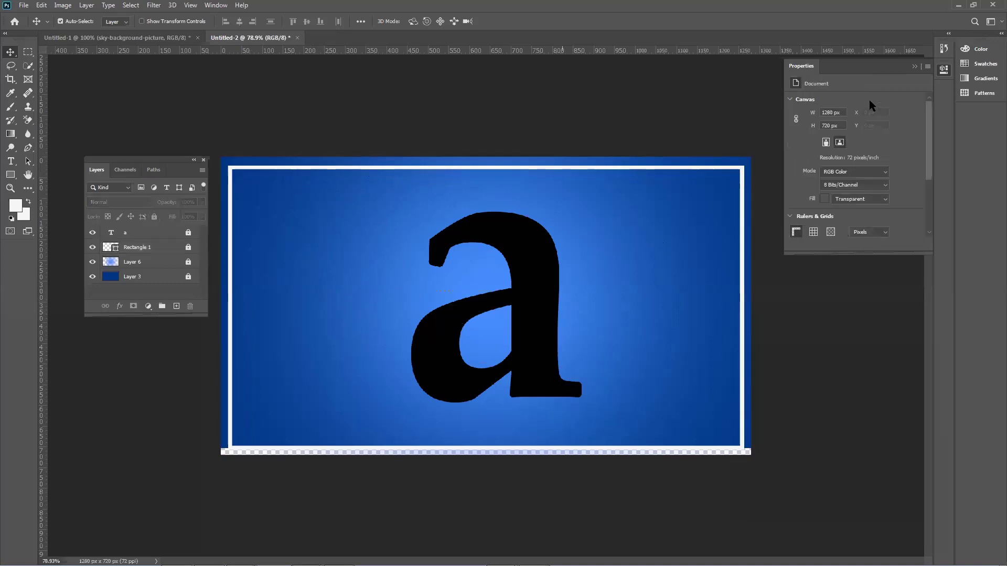
Collapse the Properties panel to free up the canvas area.
left_click(914, 67)
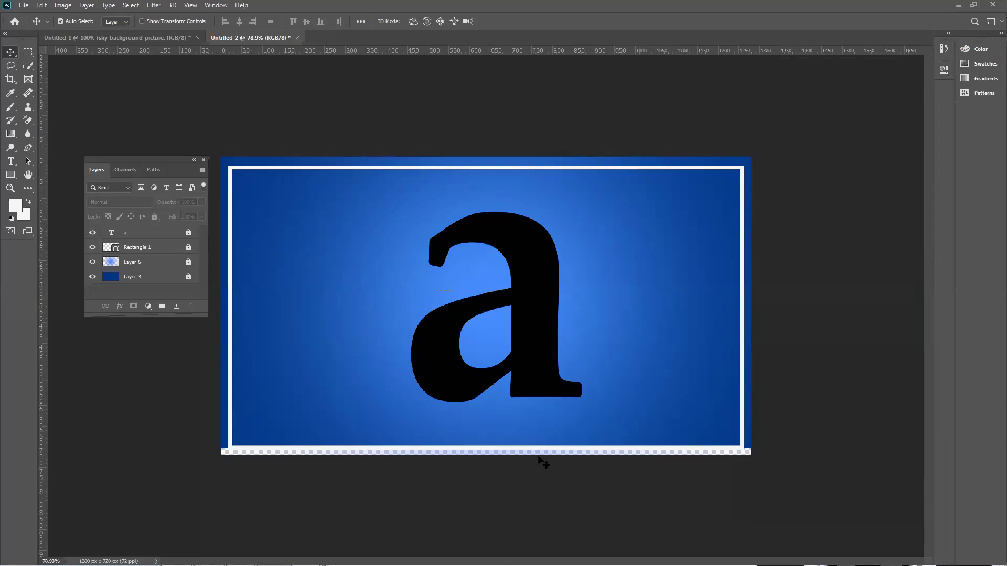
Draw a winding practice path of curved and straight segments with the Pen tool, between the frame's left edge and the letter "a".
left_click(28, 149)
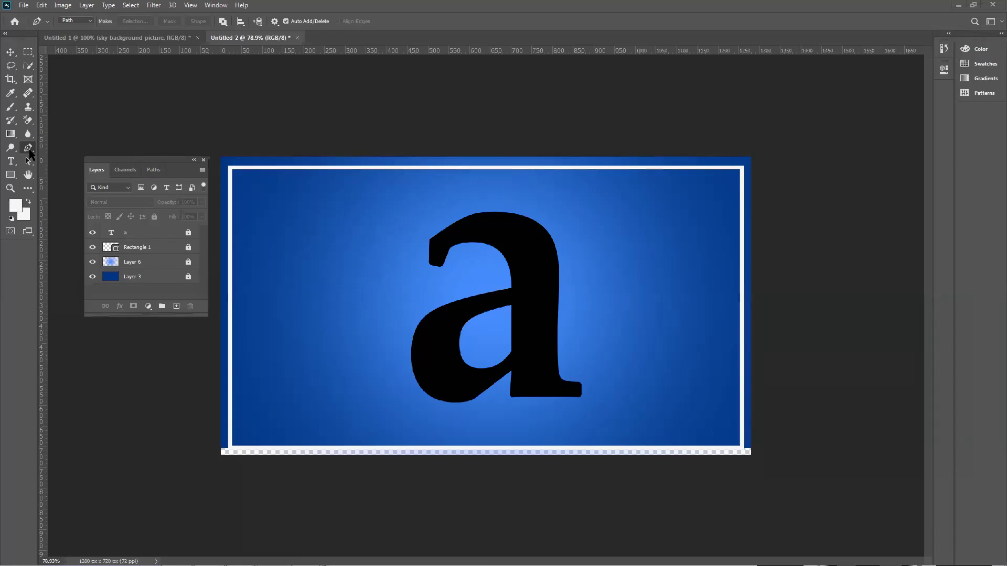
left_click_drag(336, 252, 380, 250)
left_click(359, 273)
left_click_drag(373, 308, 385, 355)
left_click(346, 384)
left_click(323, 378)
left_click_drag(293, 316, 292, 314)
left_click_drag(259, 271, 308, 325)
left_click_drag(326, 358, 329, 360)
left_click(361, 355)
left_click(375, 342)
left_click_drag(365, 316, 350, 300)
left_click(343, 265)
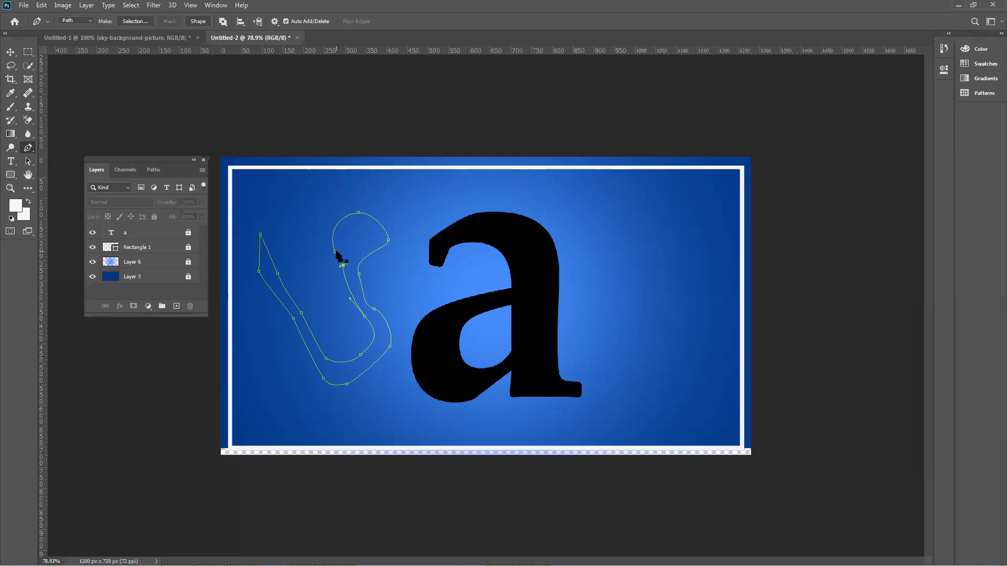
Sketch another loose curved practice path over the artwork, discard the paths and return to the Move tool.
left_click_drag(343, 263, 314, 236)
left_click(285, 158)
left_click_drag(287, 187, 382, 236)
left_click_drag(418, 246, 418, 312)
left_click_drag(343, 363, 291, 360)
key("Escape")
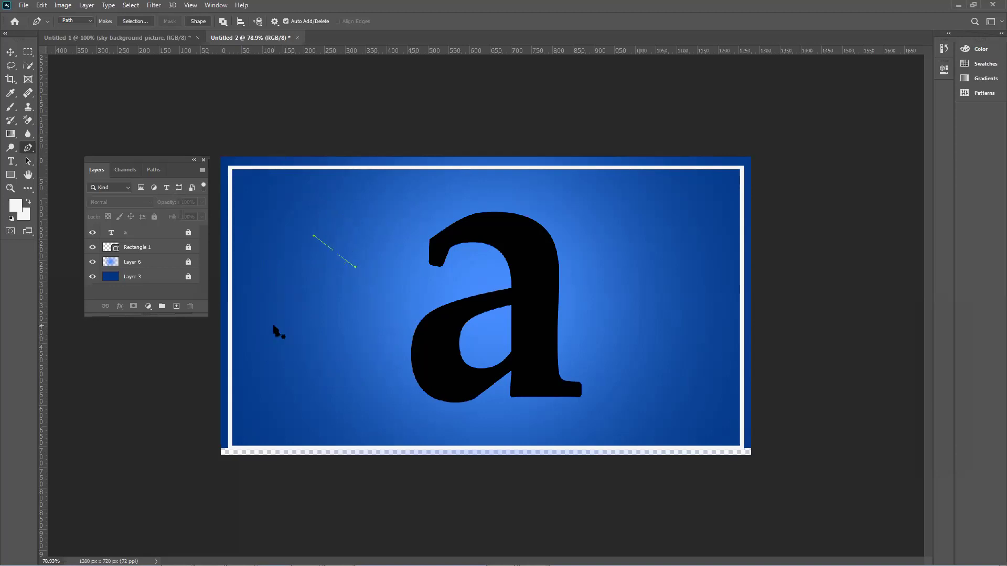
left_click_drag(337, 274, 412, 300)
key("ctrl+z")
left_click(10, 52)
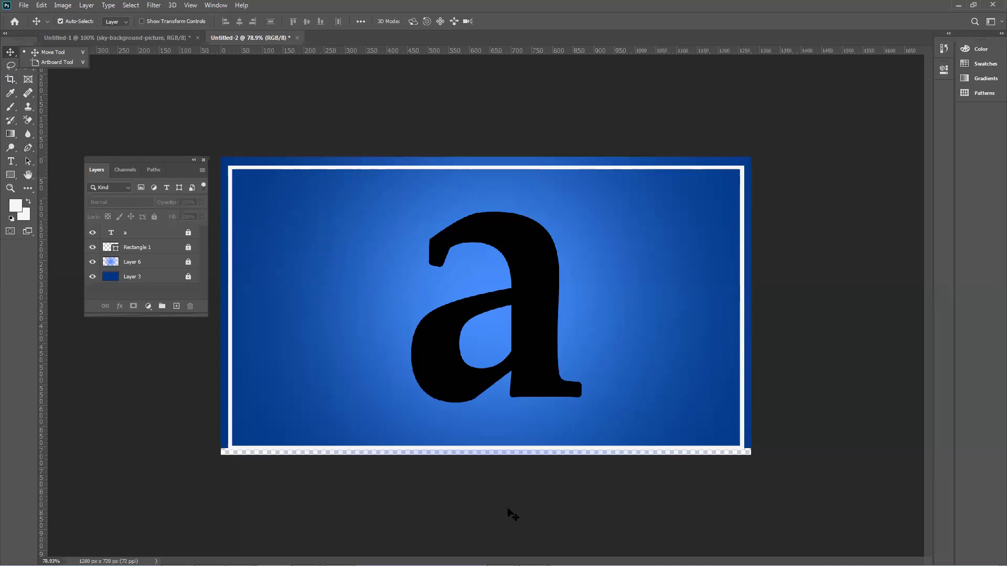
Draw a small closed, hook-shaped practice path with the standard Pen Tool on the blue area left of the letter.
left_click(28, 149)
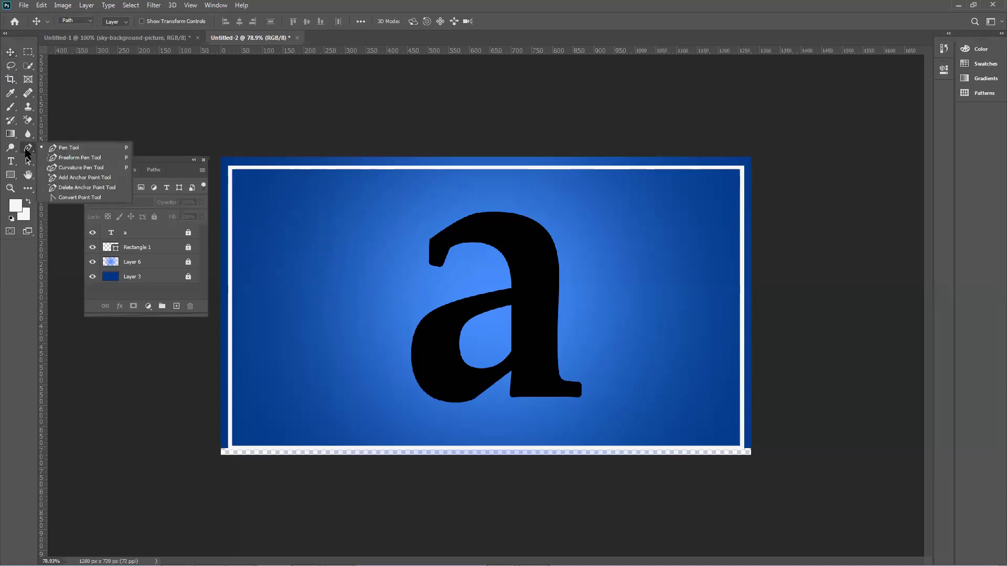
left_click(54, 149)
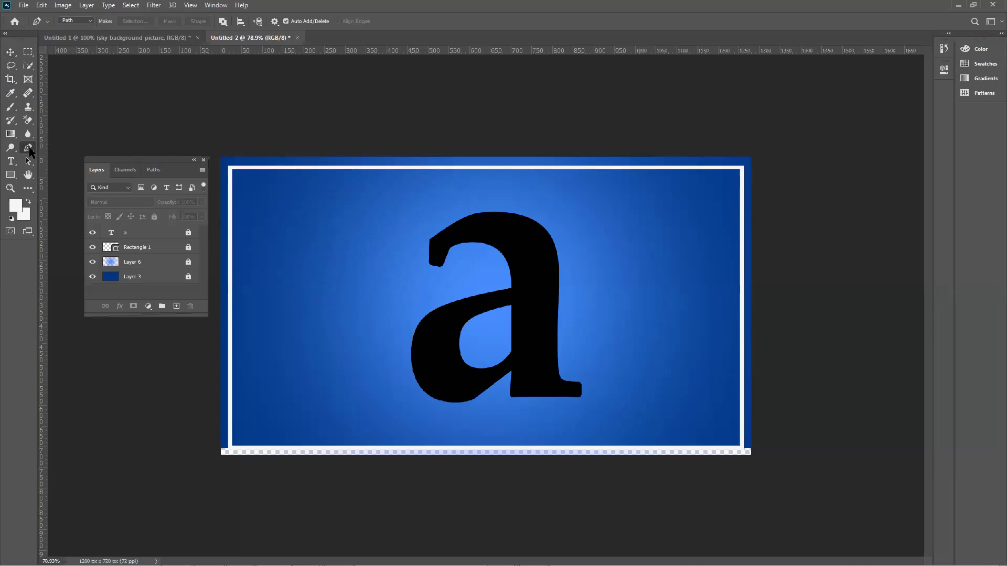
left_click(29, 147)
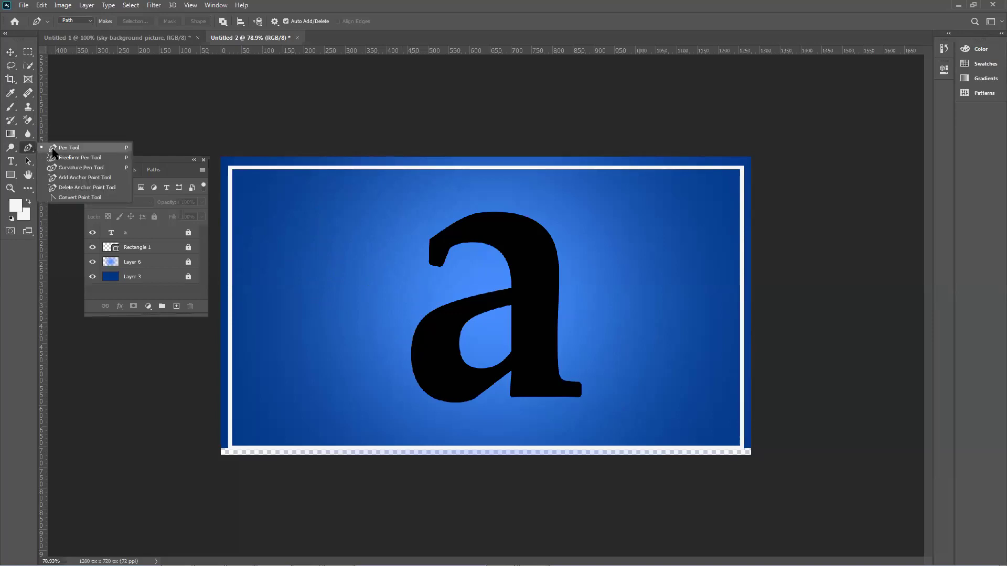
left_click(52, 148)
left_click_drag(290, 275, 294, 271)
left_click_drag(342, 243, 368, 252)
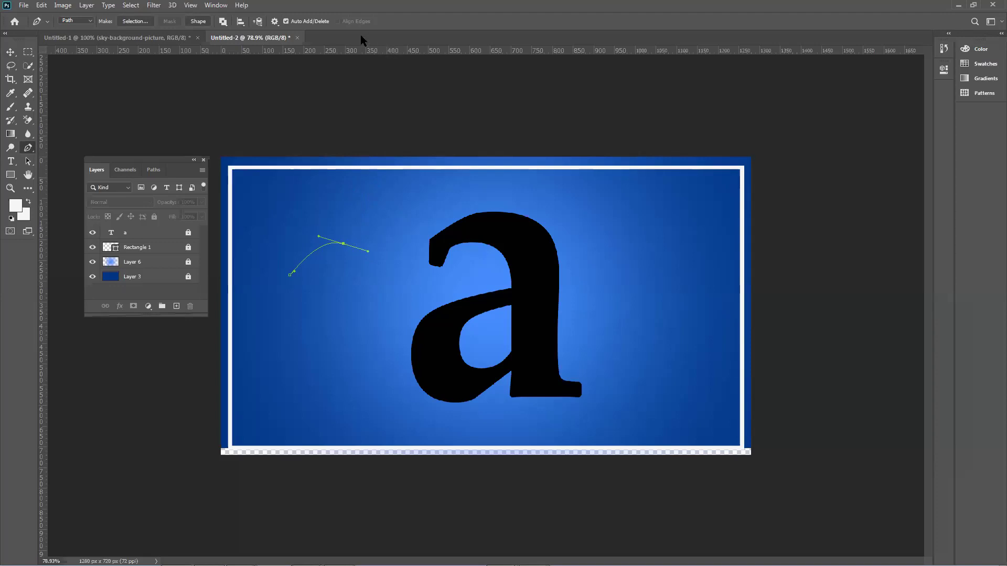
left_click(274, 22)
left_click(273, 22)
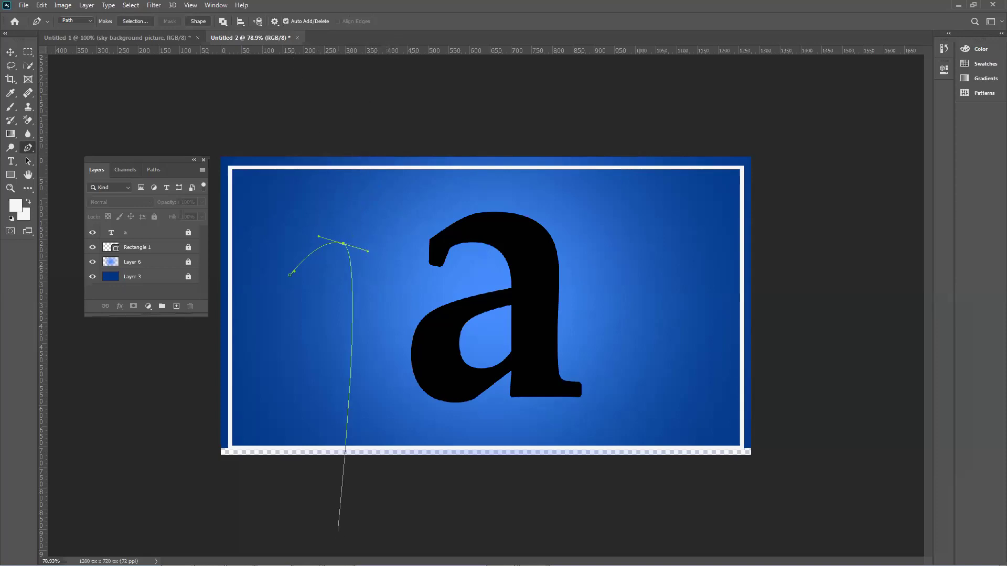
mouse_move(338, 563)
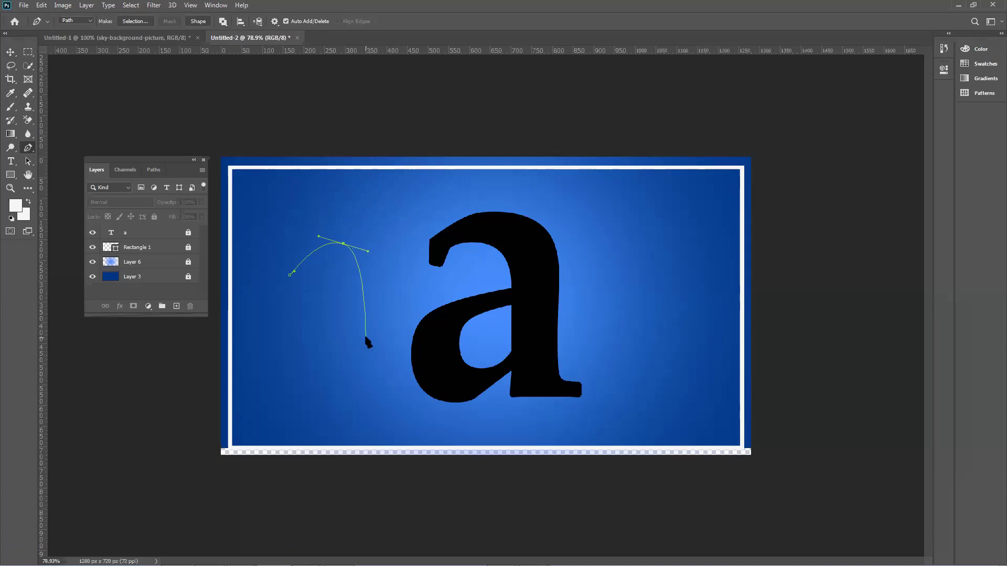
left_click(366, 338)
left_click(385, 248)
left_click_drag(290, 275, 243, 373)
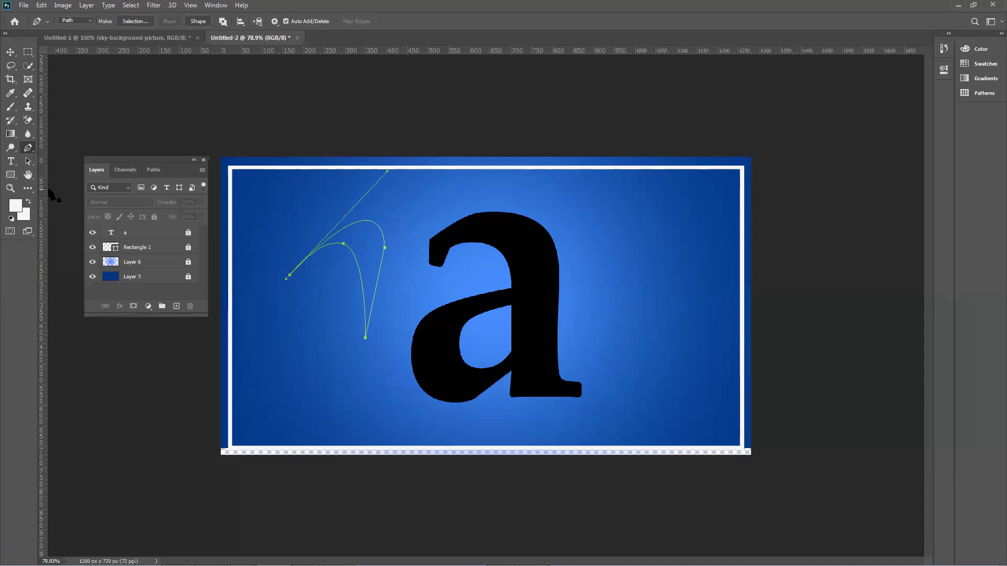
Switch to the Move tool and try to move the closed practice path.
left_click(10, 52)
left_click(96, 106)
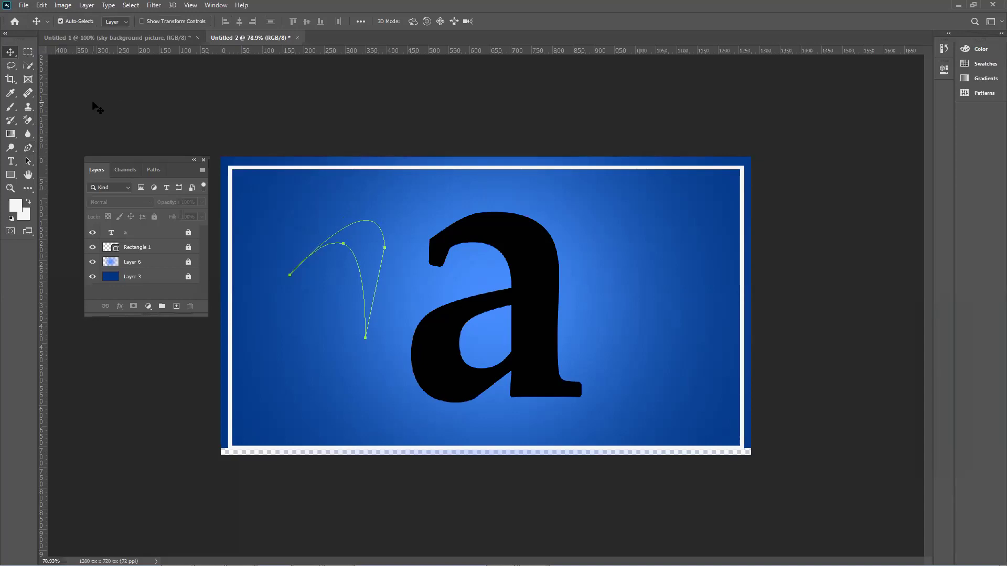
left_click_drag(391, 288, 341, 264)
left_click(340, 250)
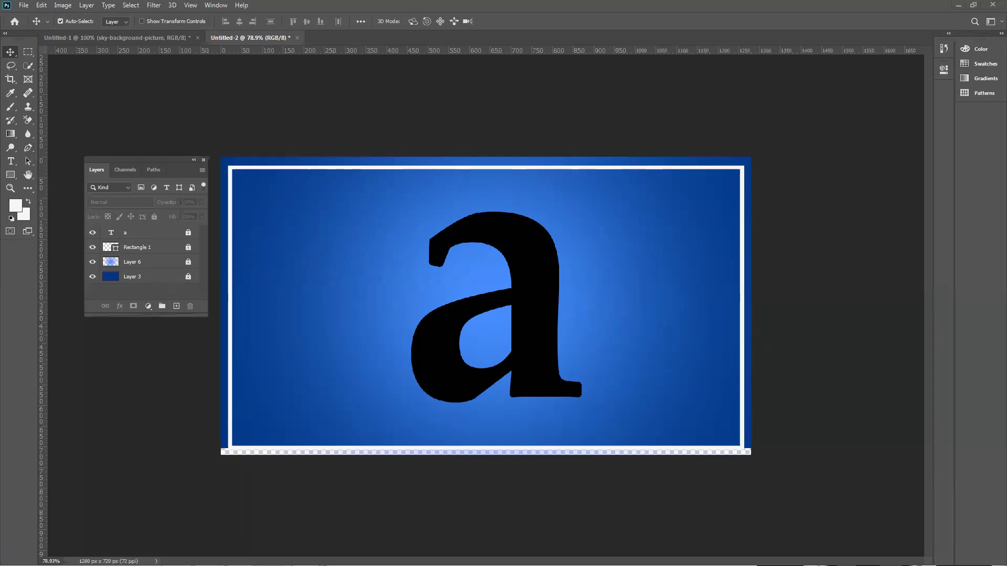
Try a Pen tool trace of the letter "a" from the notch beside the stem to the underside of the bowl.
left_click(27, 149)
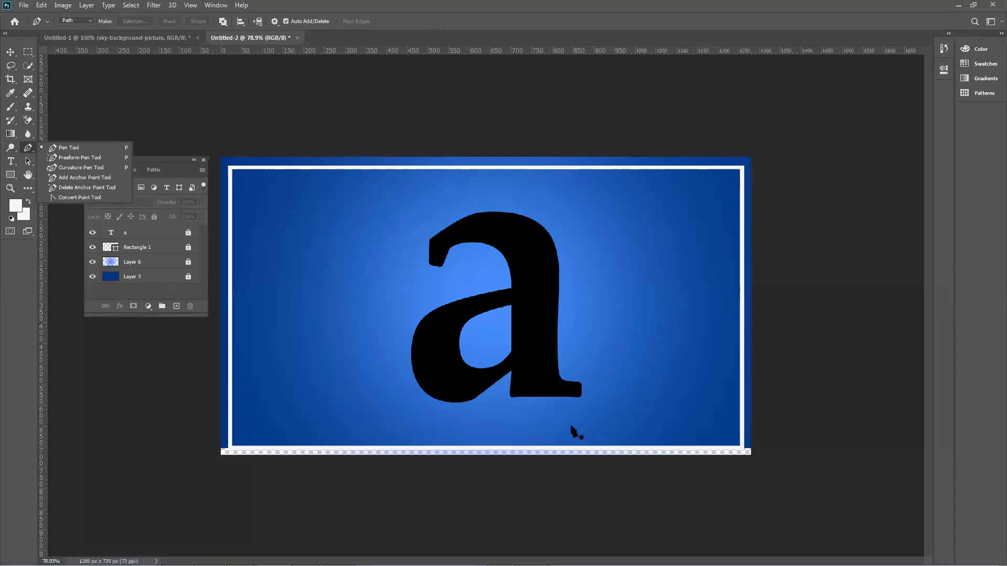
scroll(580, 402, "up", 6)
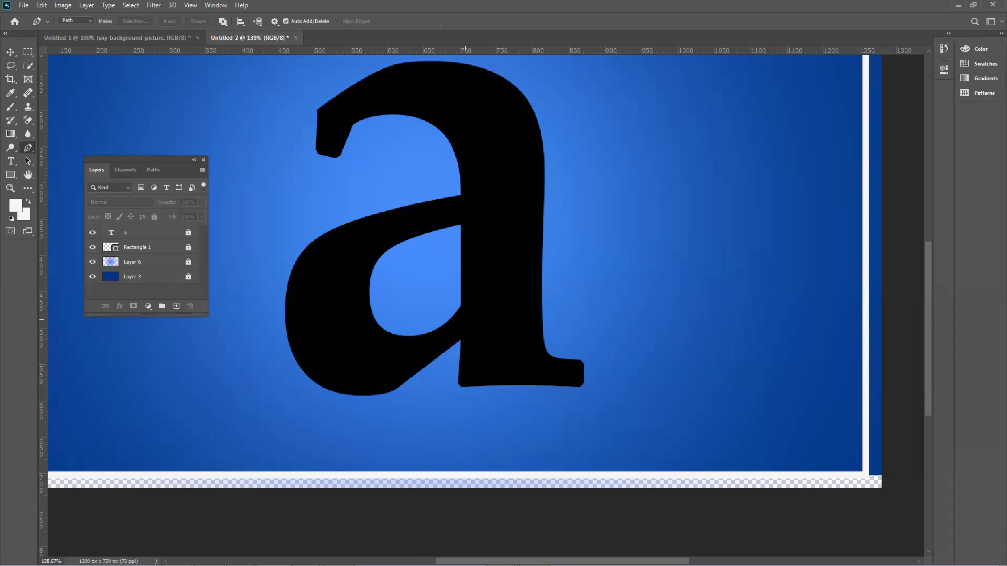
scroll(465, 320, "up", 2)
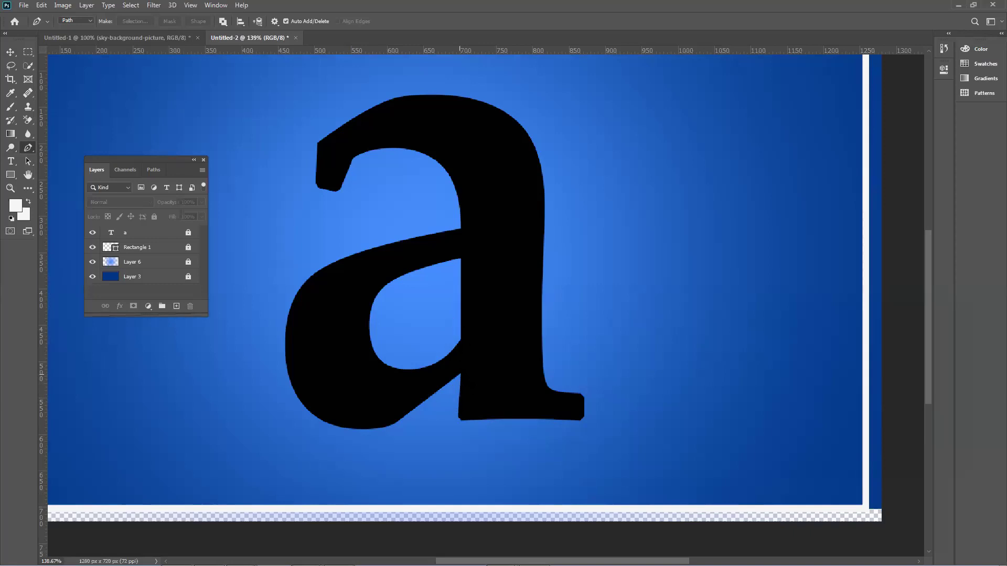
left_click(460, 375)
left_click(370, 427)
left_click_drag(341, 428, 247, 412)
key("ctrl+z")
left_click_drag(374, 429, 321, 444)
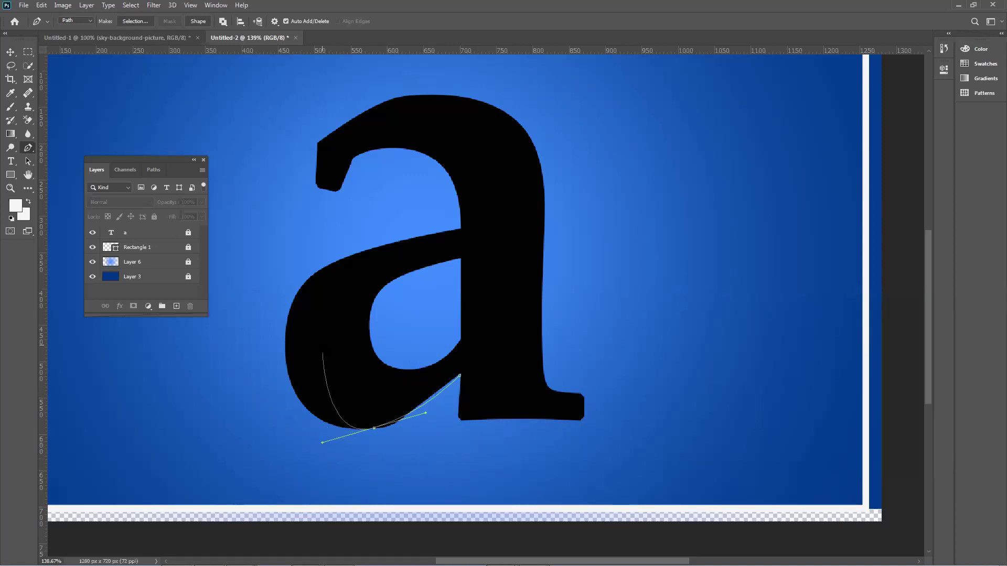
Continue the trial trace around the bowl's left side to its upper joint with the stem, and discard the path.
left_click(287, 374)
left_click(287, 316)
key("ctrl+z")
left_click(284, 325)
left_click_drag(284, 318, 295, 263)
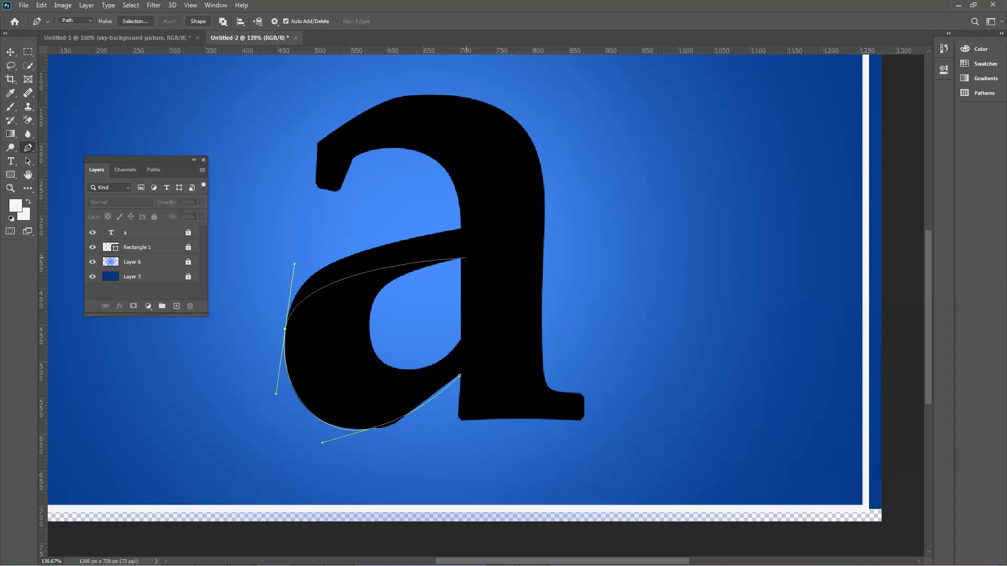
left_click_drag(461, 258, 589, 254)
key("ctrl+z")
left_click_drag(461, 229, 586, 206)
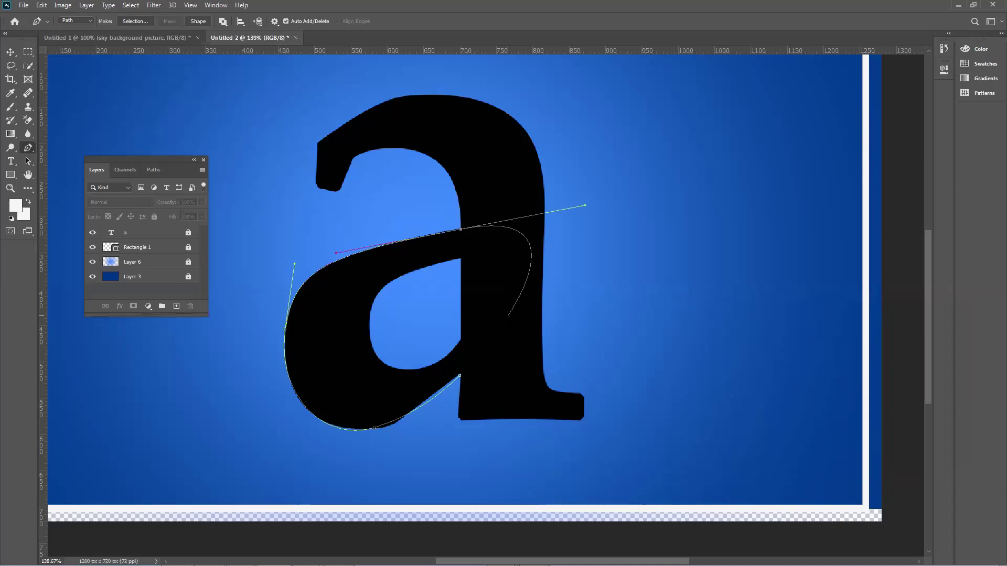
key("Escape")
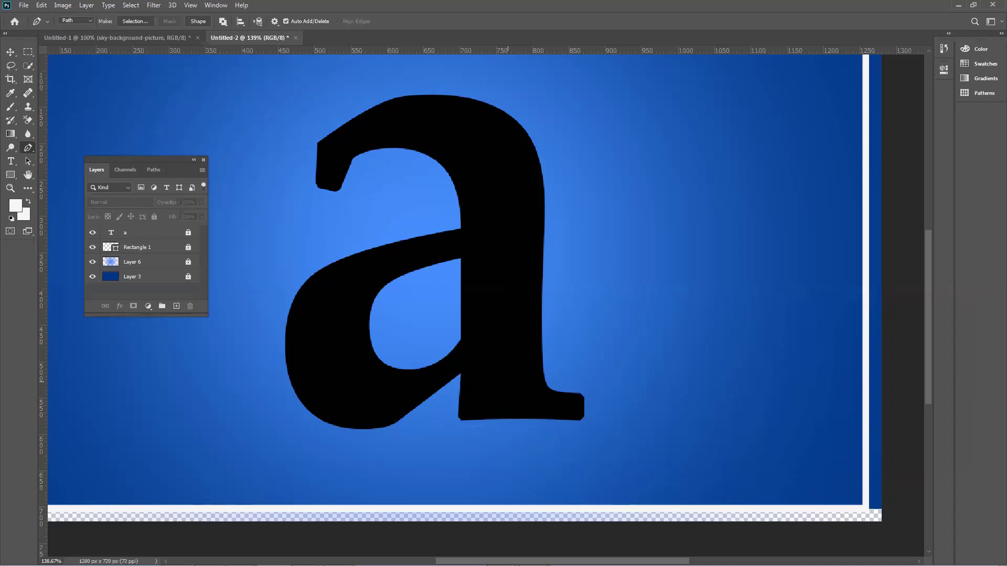
Restart the letter's path at the notch beside the stem, tracing the diagonal edge, the bowl's underside and its left side.
left_click(461, 376)
scroll(461, 376, "up", 8)
left_click_drag(444, 401, 559, 330)
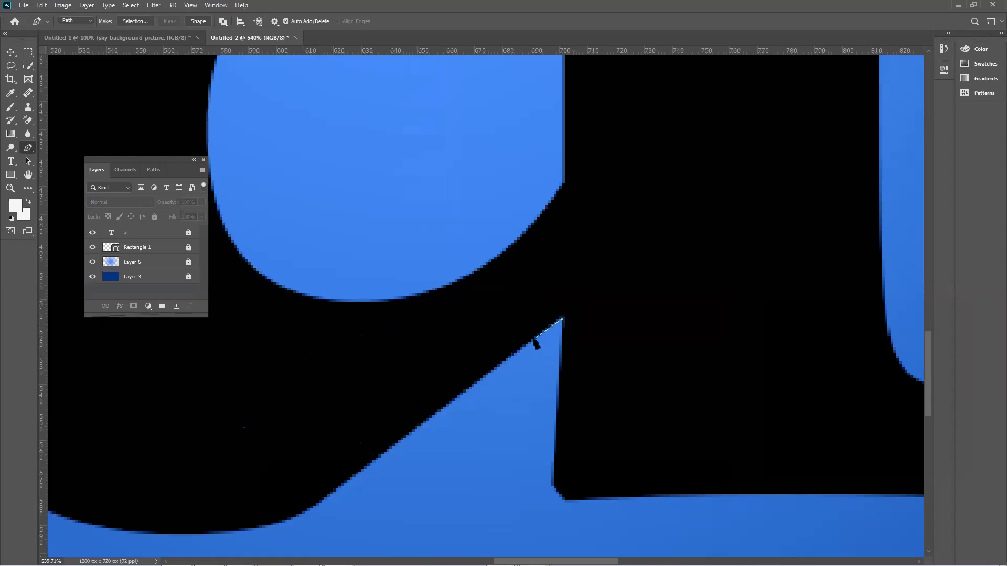
scroll(532, 337, "down", 5)
left_click(442, 384)
left_click_drag(441, 383, 531, 367)
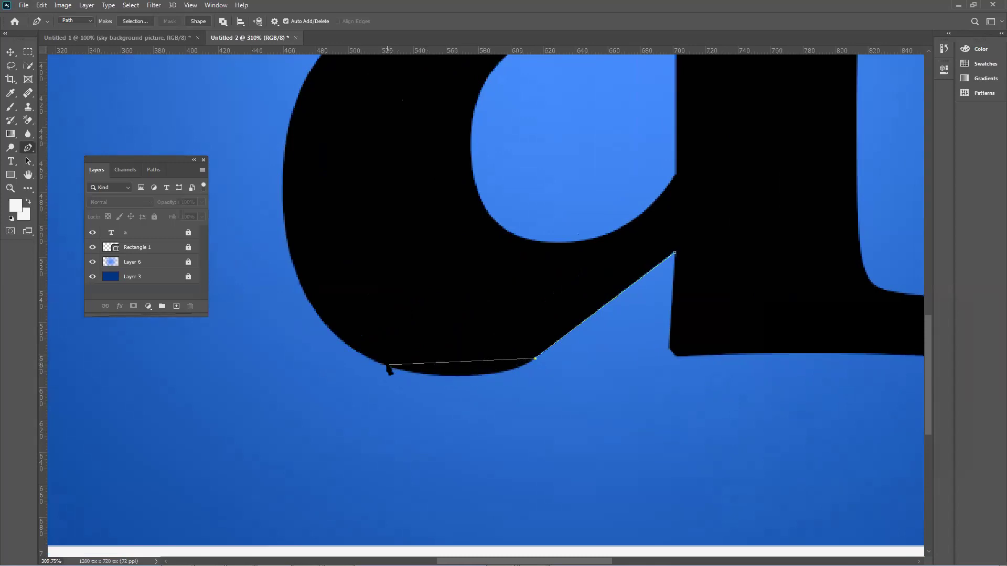
left_click_drag(386, 365, 291, 338)
key("ctrl+z")
left_click_drag(423, 375, 326, 366)
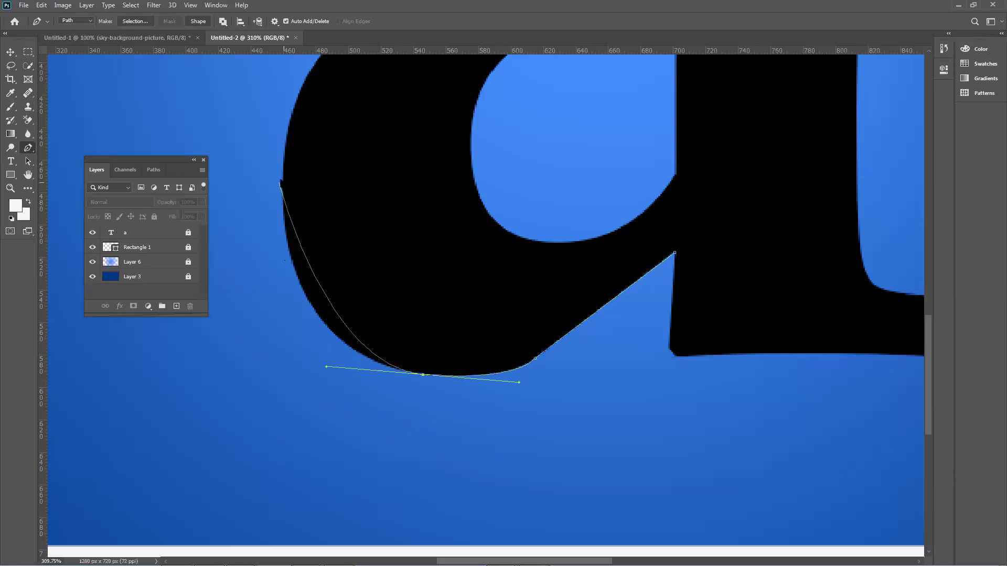
left_click_drag(282, 180, 292, 88)
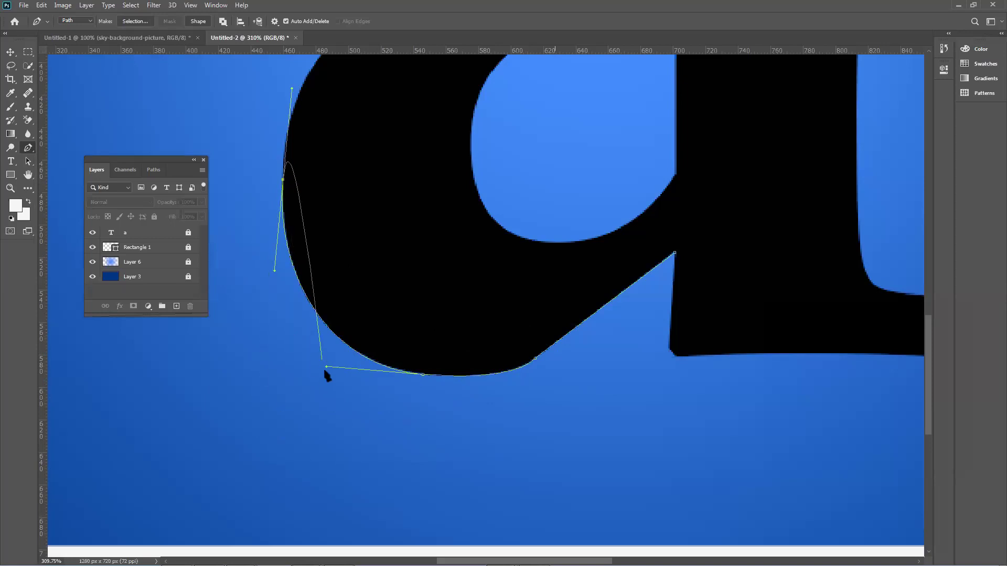
Try one long curve from the bowl's left side to its upper joint with the stem, and undo it.
scroll(333, 374, "down", 2)
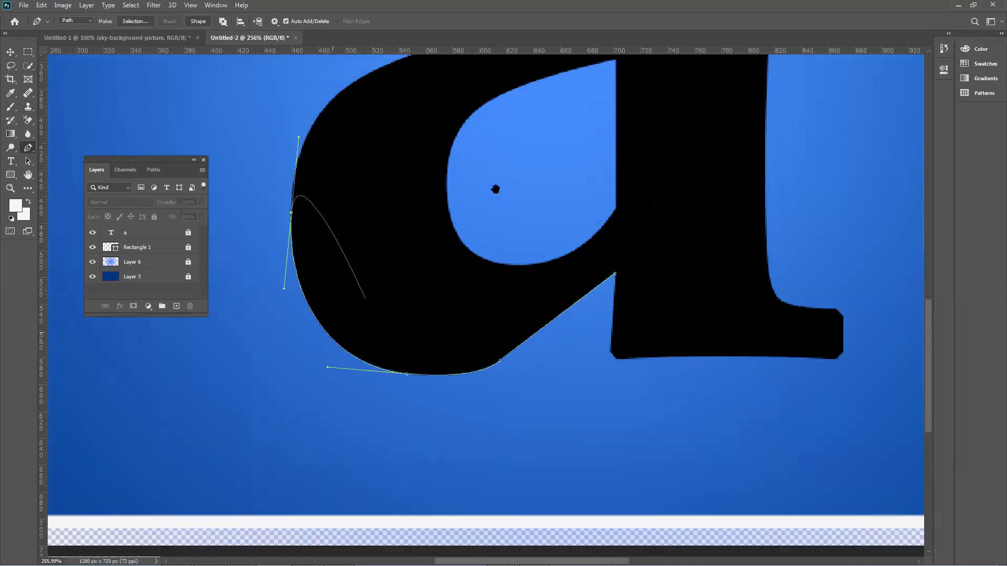
scroll(495, 189, "up", 3)
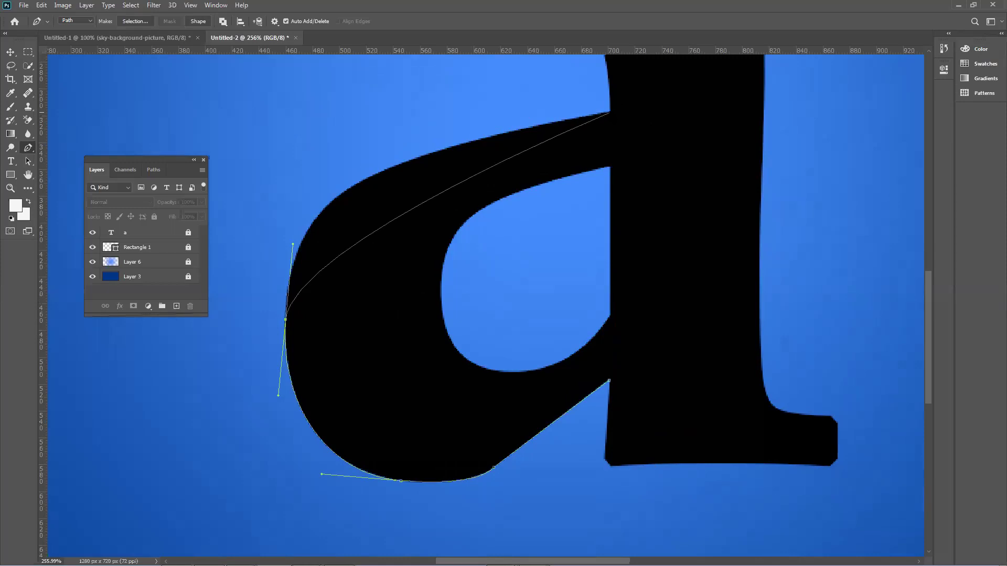
left_click_drag(610, 112, 895, 63)
scroll(671, 360, "down", 3)
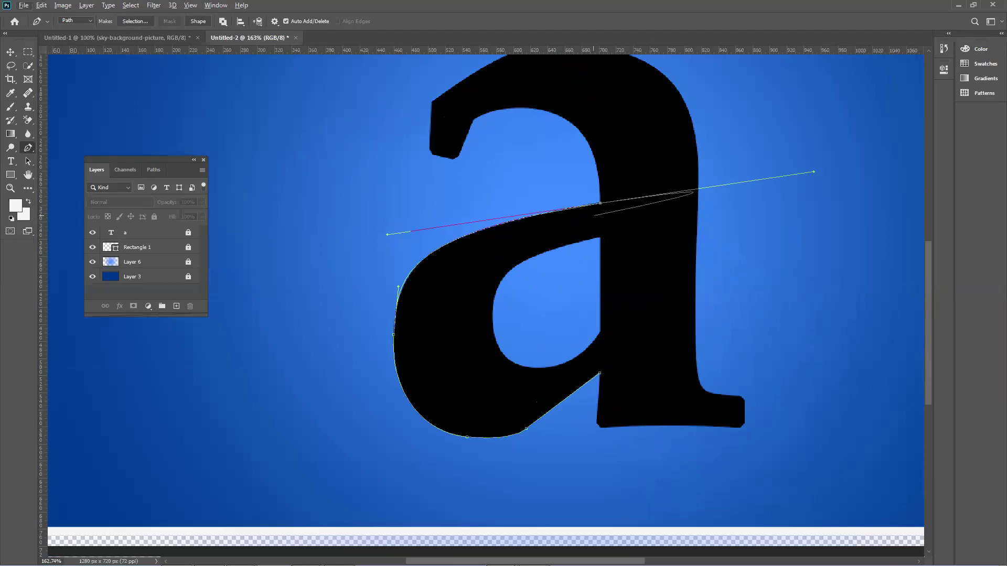
key("ctrl+z")
Try tracing the bowl's upper edge with many closely spaced anchor points, and undo them all.
left_click(406, 282)
left_click_drag(445, 245, 474, 230)
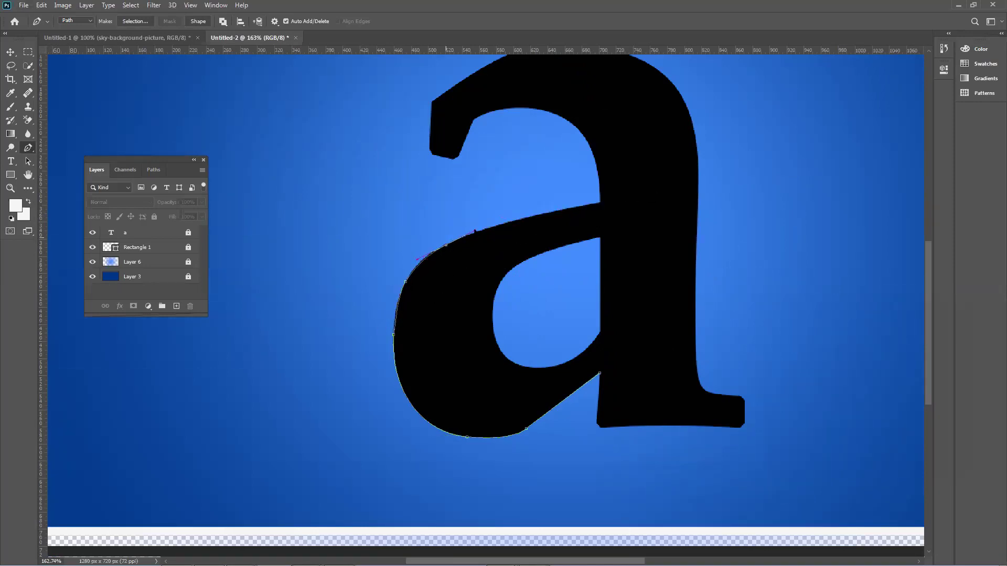
left_click(483, 229)
left_click(513, 221)
left_click(548, 212)
left_click(570, 208)
left_click_drag(446, 242, 344, 233)
key("ctrl+z")
key("ctrl+z")
key("ctrl+z")
key("ctrl+z")
key("ctrl+z")
key("ctrl+z")
key("ctrl+z")
Trace the bowl's upper edge with a few curved anchor points, ending at the joint with the stem.
left_click(474, 232)
left_click_drag(475, 231, 546, 208)
left_click_drag(546, 206, 549, 206)
left_click(599, 202)
Trace the inner arch above the bowl to the hook's inner corner, and remove the corner anchor's outgoing handle.
left_click_drag(558, 115, 513, 103)
left_click_drag(474, 119, 442, 132)
key("ctrl+z")
left_click_drag(473, 120, 440, 142)
left_click(473, 119, "alt")
Extend the path around the lower edge of the letter's hook and up to its outer tip.
left_click(453, 158)
left_click_drag(449, 157, 446, 158)
left_click(429, 151)
left_click_drag(430, 152, 429, 149)
left_click(430, 152, "alt")
left_click_drag(534, 120, 421, 261)
key("ctrl+r")
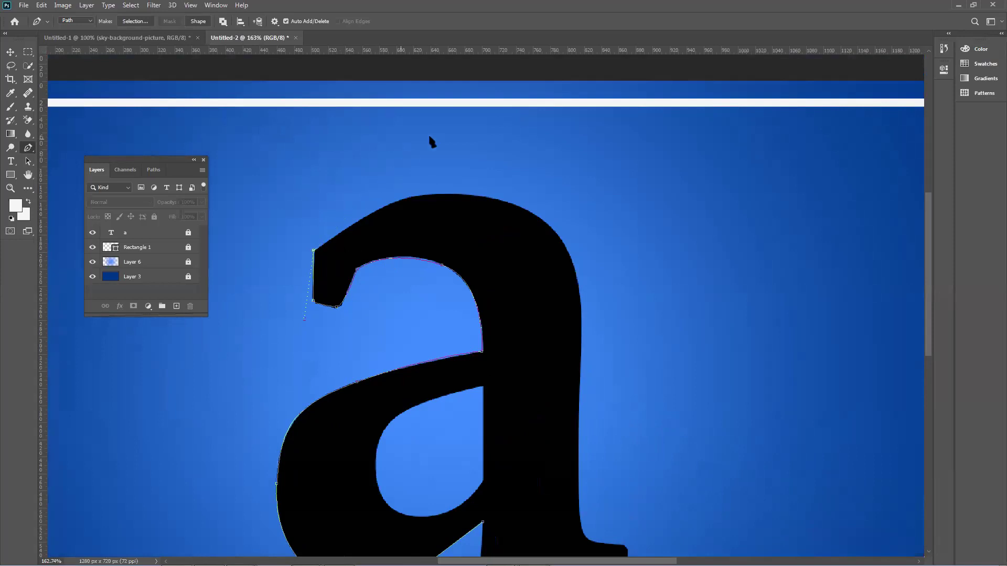
Undo the path segments around the hook back to its inner corner.
scroll(407, 197, "down", 2)
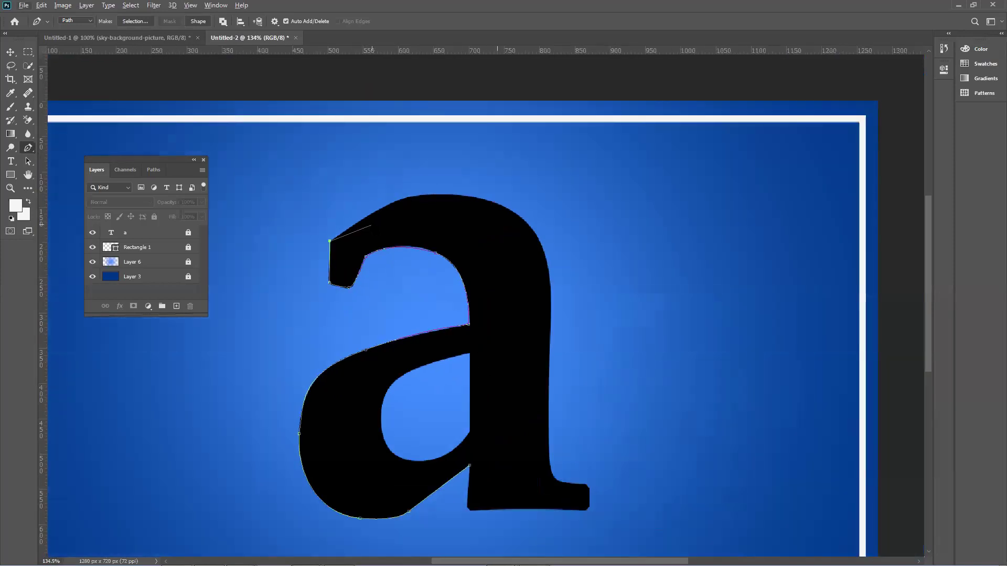
left_click(366, 256)
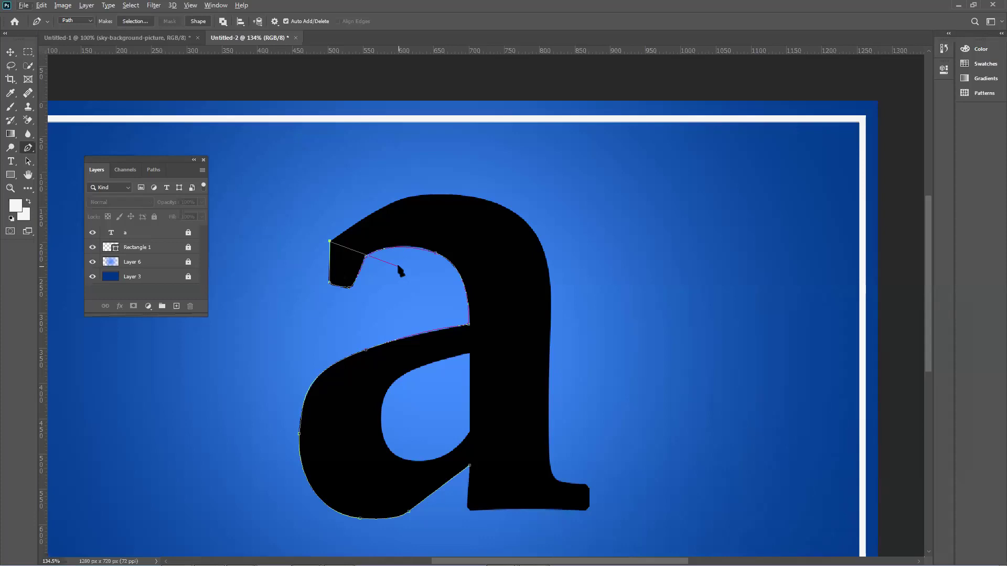
left_click(398, 269, "ctrl")
key("ctrl+z")
key("ctrl+z")
key("ctrl+z")
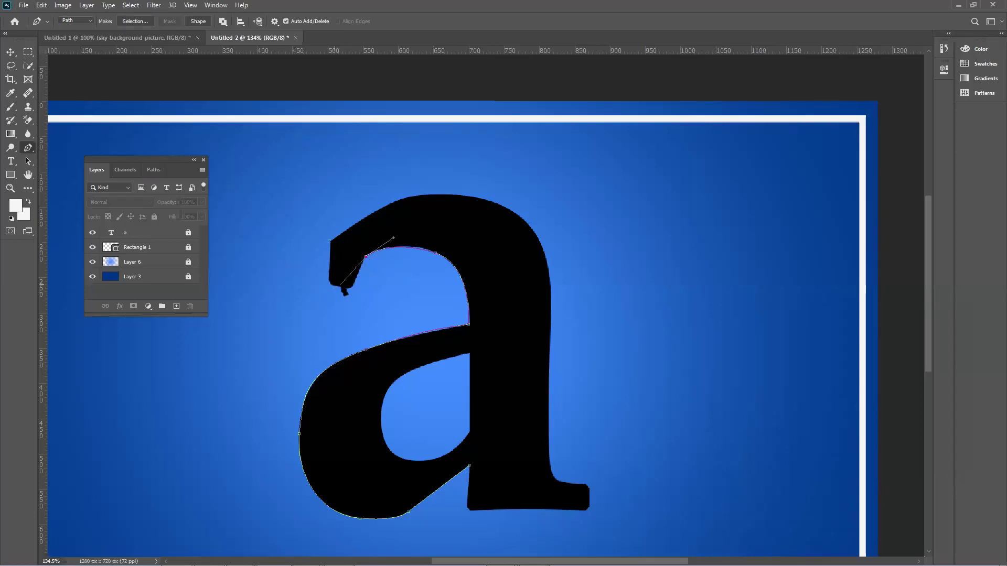
Retry the segments along the hook's lower edge, and undo the path back to the bowl's upper joint with the stem.
left_click(348, 287)
mouse_move(325, 287)
left_mouse_down()
mouse_move(314, 260)
mouse_move(336, 276)
left_mouse_up()
key("ctrl+z")
key("ctrl+z")
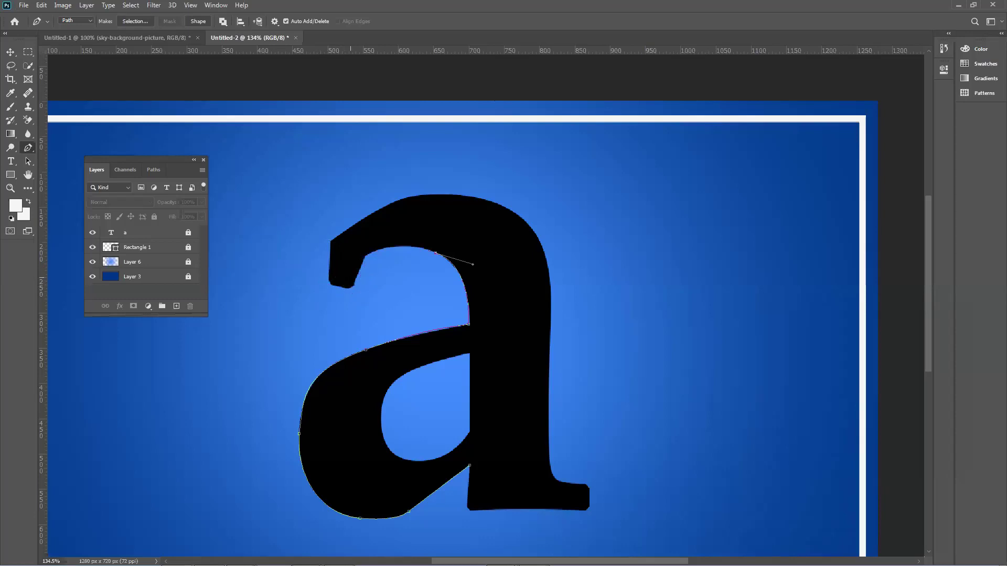
key("ctrl+z")
left_click_drag(427, 327, 265, 310)
key("ctrl+z")
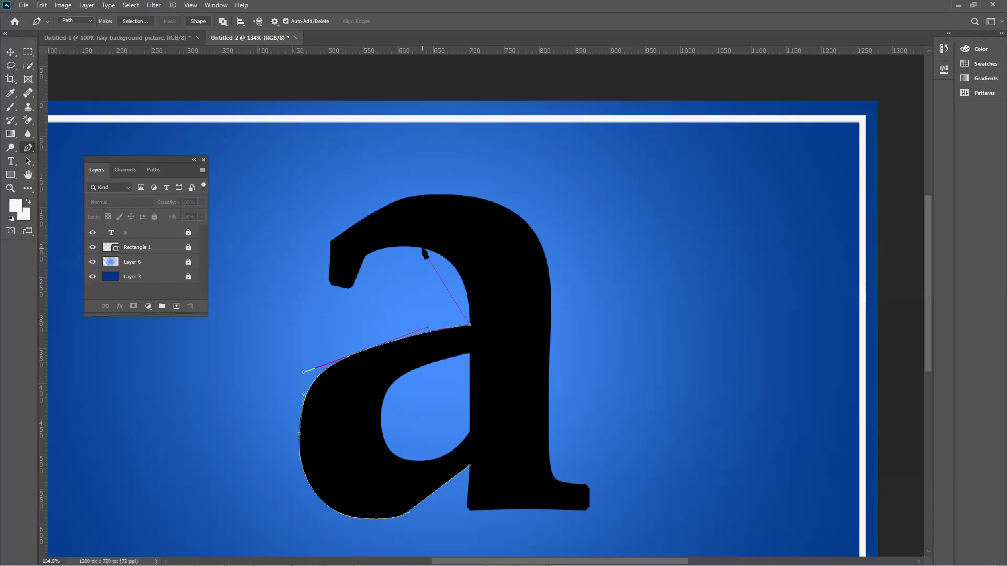
Trace the inner arch of the letter "a" and continue around the hook's lower end up to its outer upper corner.
left_click_drag(433, 253, 475, 270)
left_click(366, 256)
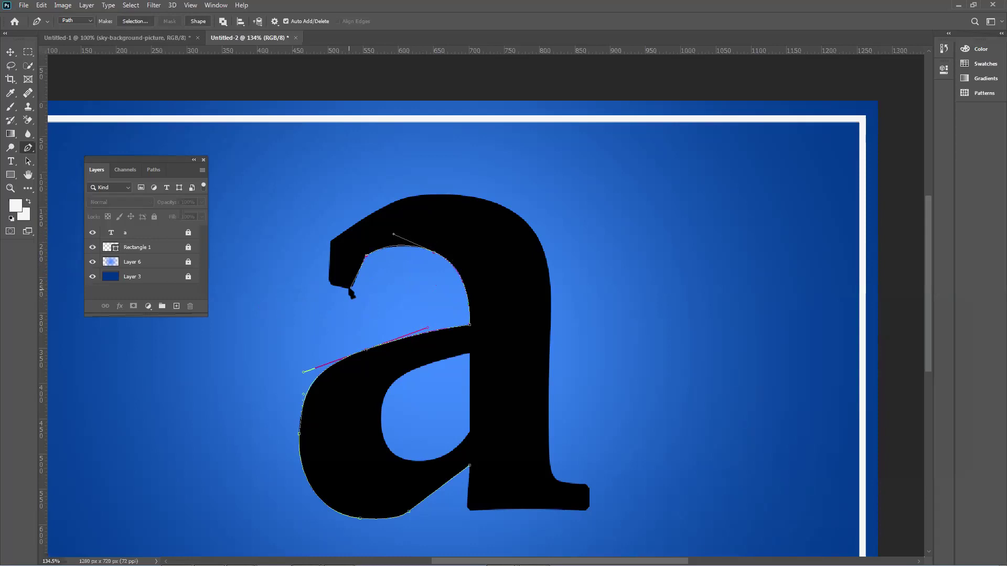
left_click(352, 288)
mouse_move(330, 277)
left_mouse_down()
mouse_move(326, 261)
mouse_move(335, 260)
left_mouse_up()
key("ctrl+z")
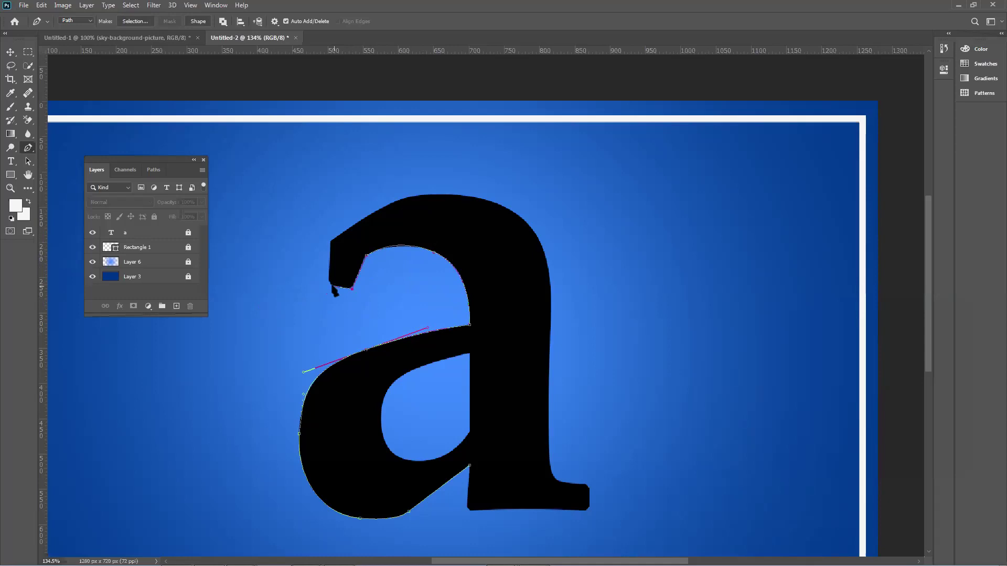
left_click(332, 286)
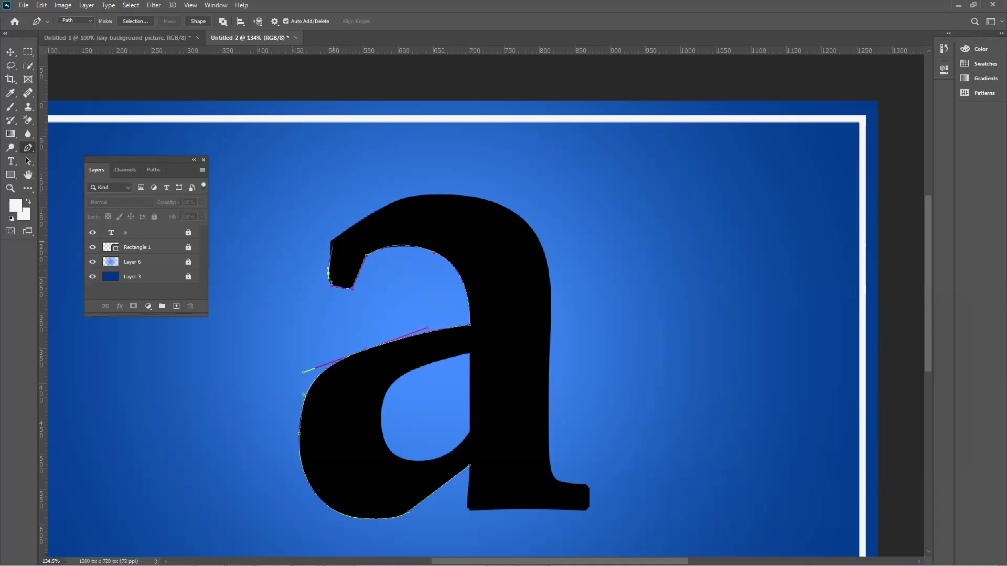
left_click(330, 241)
Trace the letter's outer edge from the hook over the shoulder and top curve down to the stem's outer side.
left_click_drag(389, 205, 416, 196)
key("ctrl+z")
left_click_drag(503, 206, 563, 228)
left_click_drag(575, 229, 540, 235)
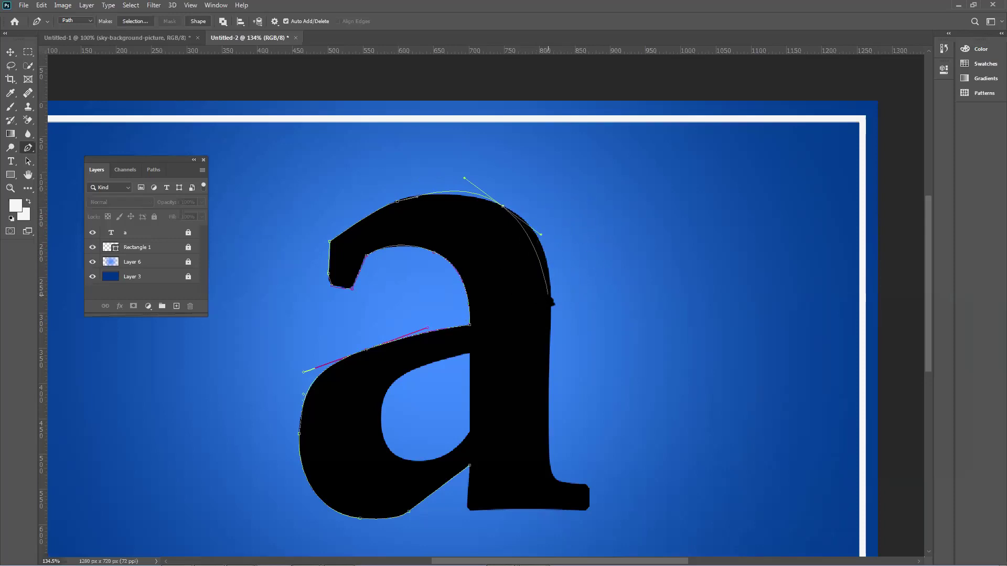
left_click_drag(552, 303, 555, 363)
Undo the path segments along the stem and top curve back to the shoulder anchor above the hook.
scroll(539, 180, "up", 10)
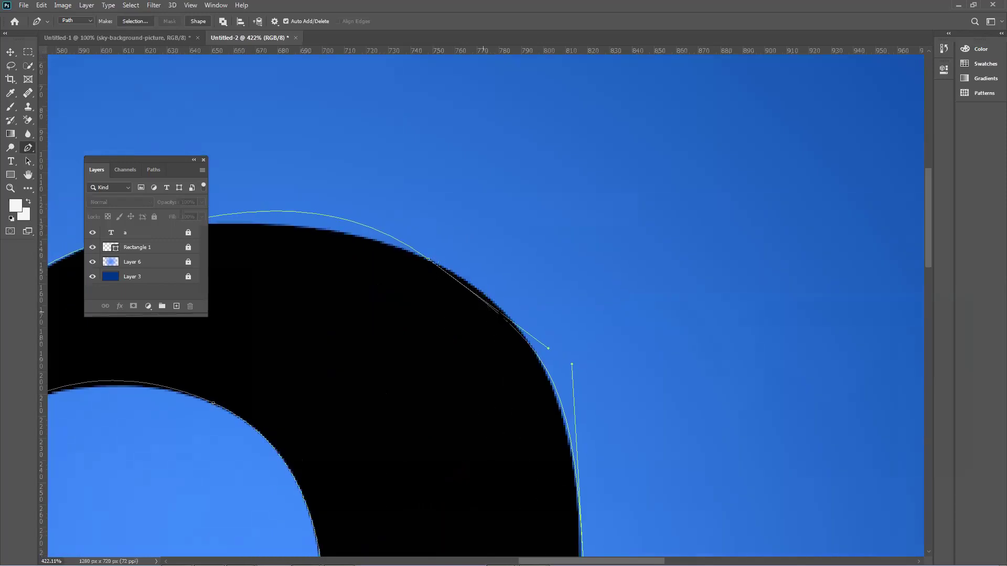
left_click_drag(423, 255, 740, 284)
left_click_drag(415, 274, 353, 288)
scroll(623, 279, "down", 2)
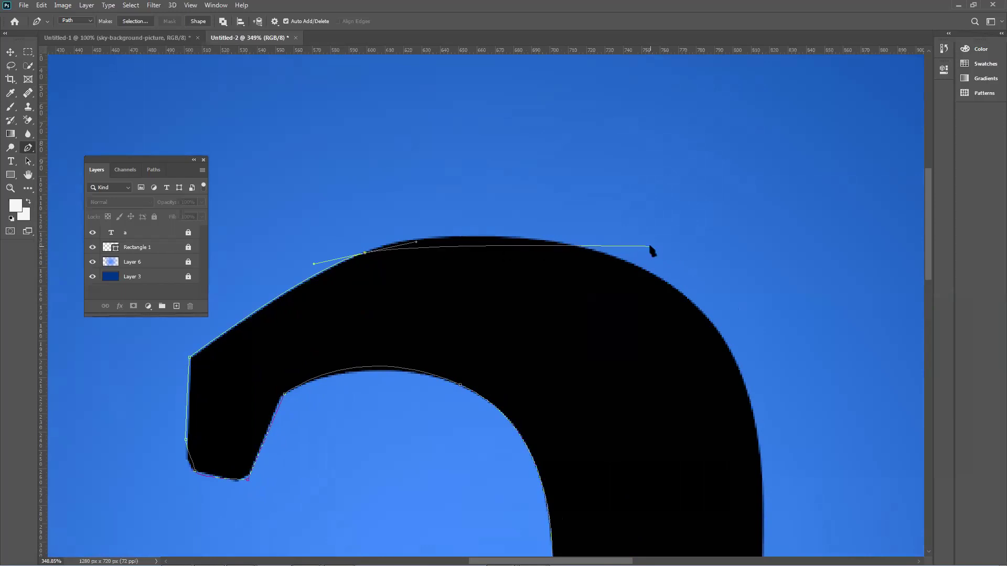
scroll(653, 250, "down", 2)
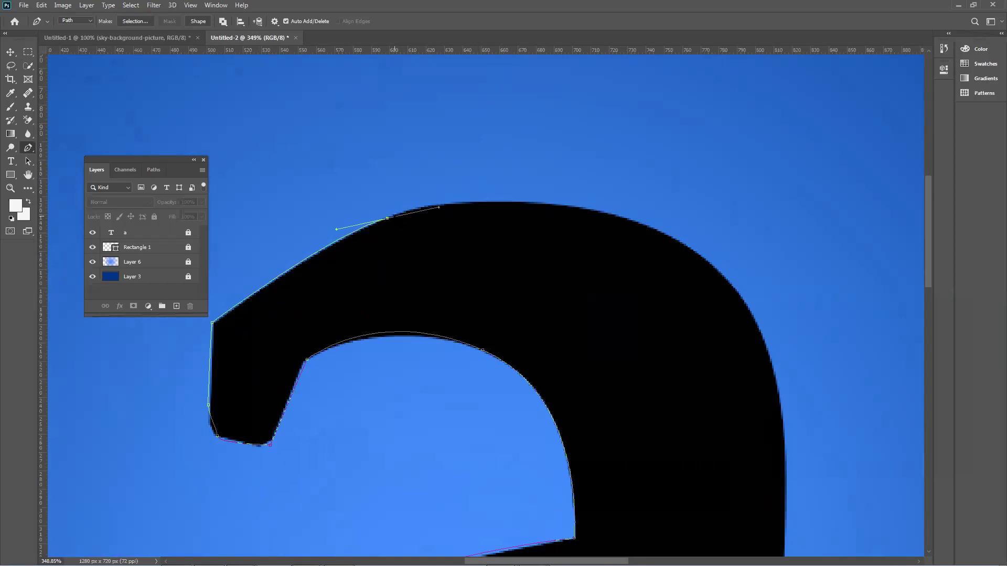
Remove the shoulder anchor's outgoing handle and add a straight horizontal segment across the letter's top to beyond its outer edge.
left_click(387, 218, "alt")
key("ctrl+z")
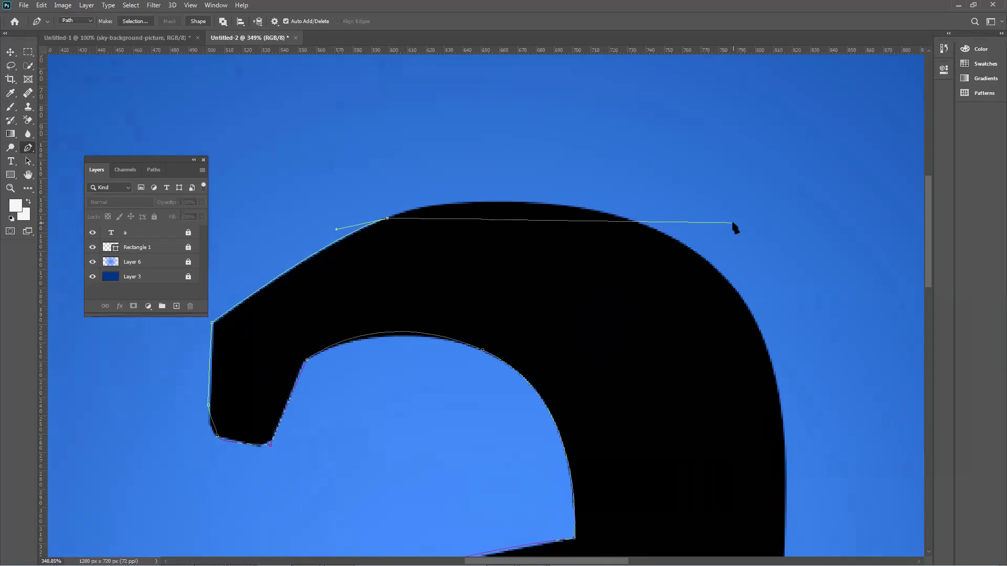
scroll(701, 249, "right", 3)
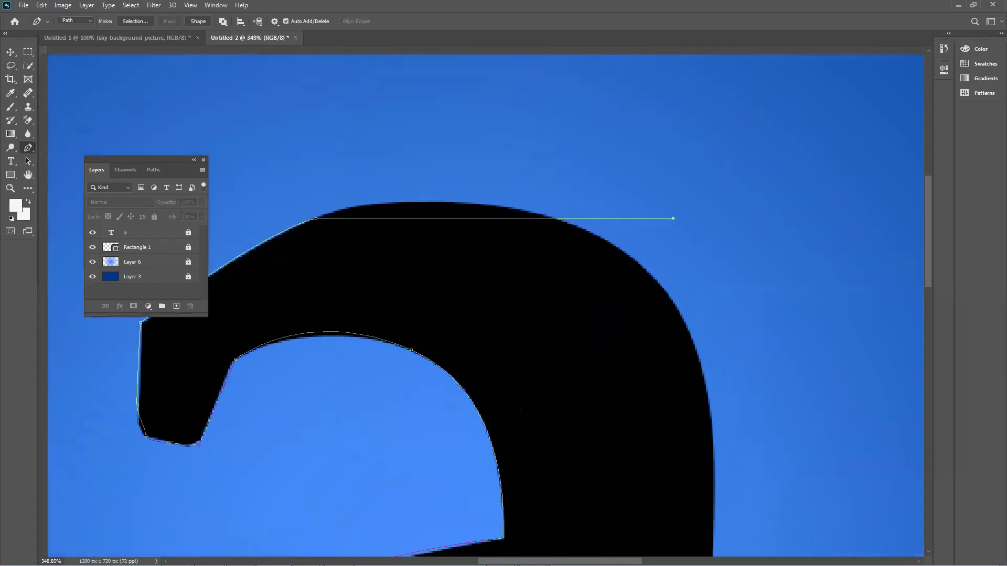
key("c")
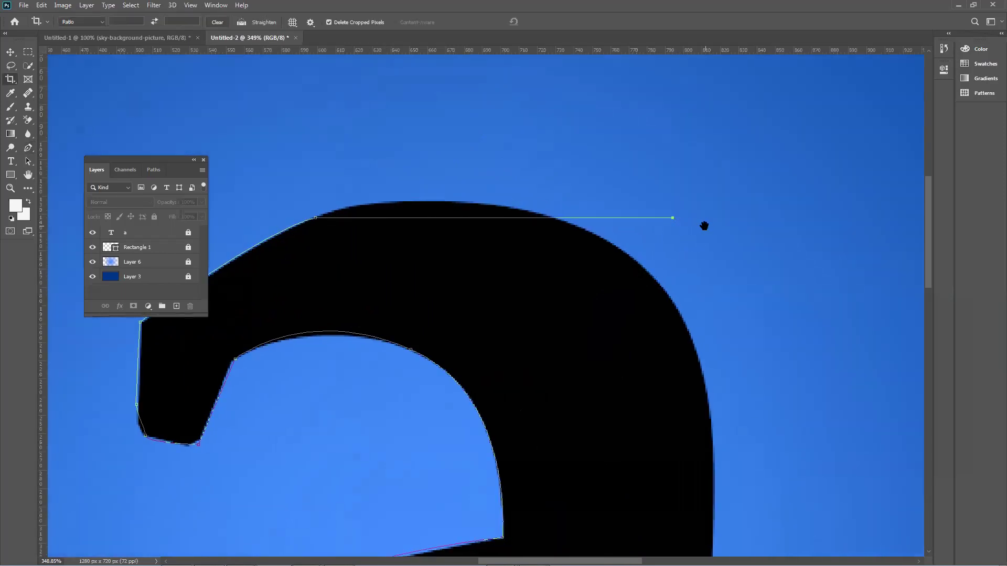
scroll(603, 239, "right", 5)
left_click(539, 229)
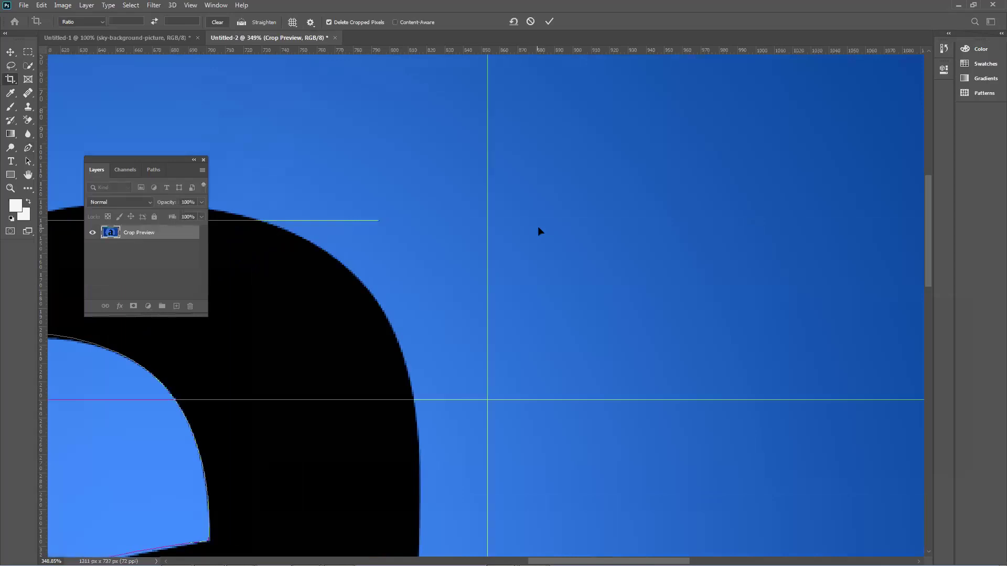
Switch to the Untitled-1 document, leave its crop preview, and hide Layer 1 so only the white Background layer shows.
left_click(185, 37)
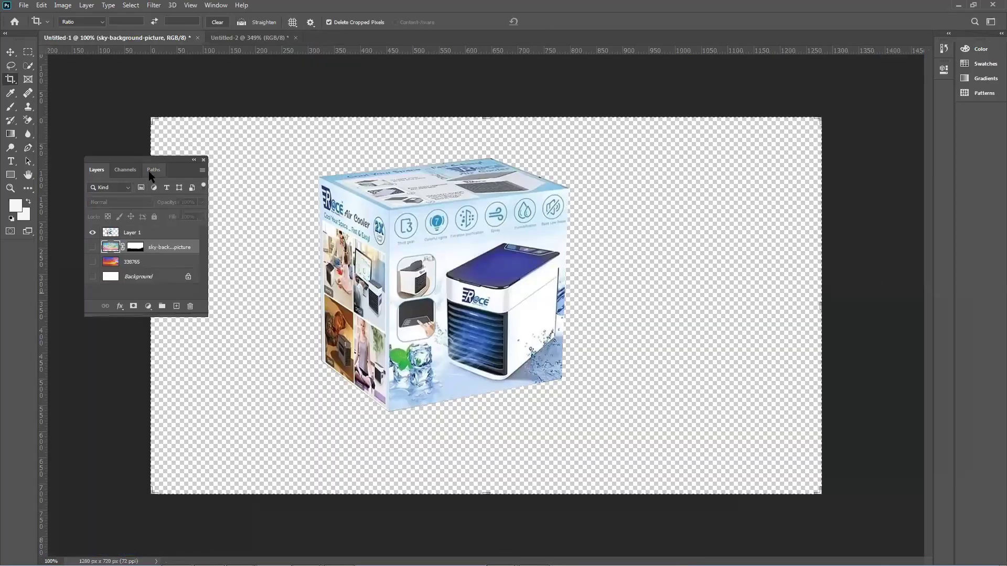
left_click(146, 139)
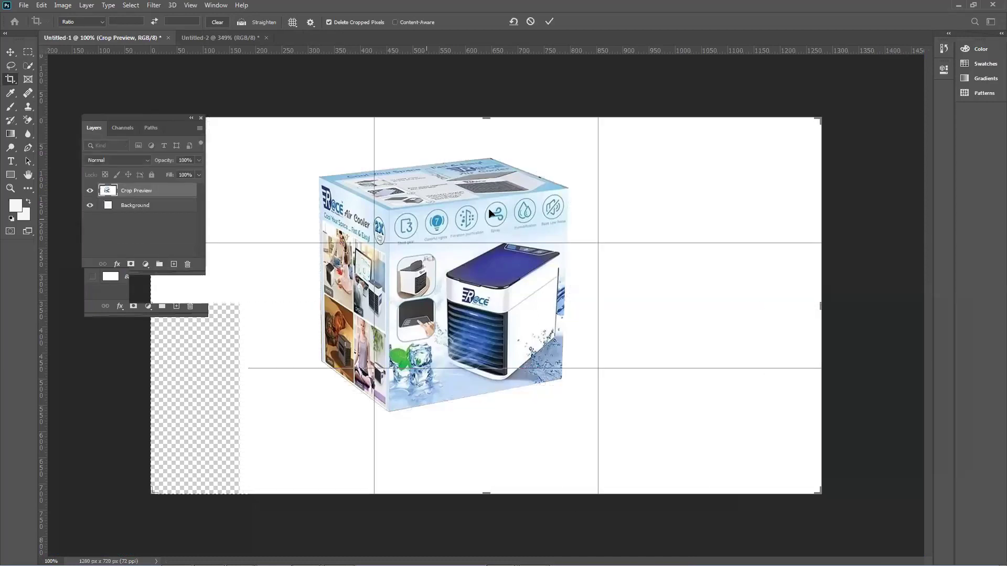
left_click(549, 22)
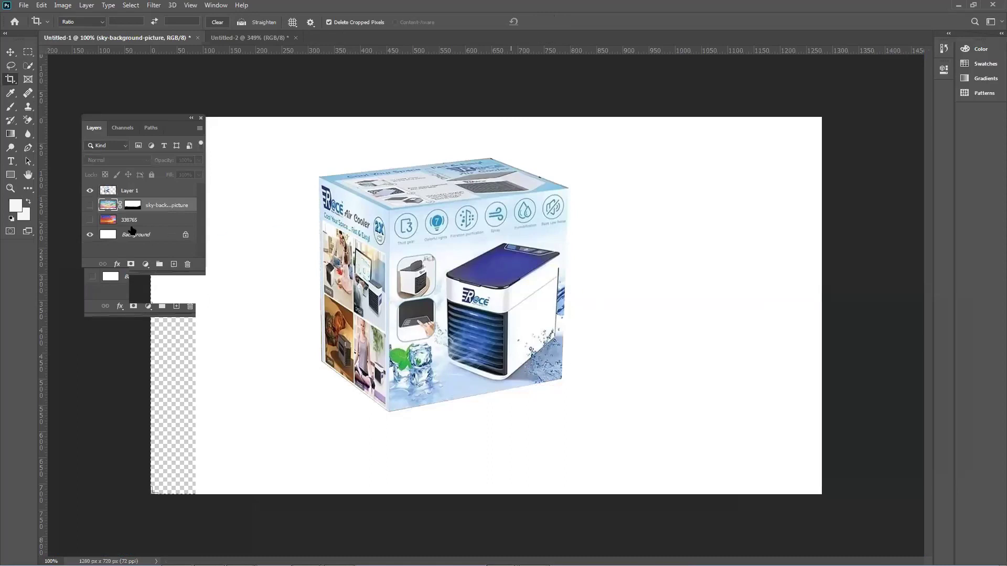
left_click(90, 191)
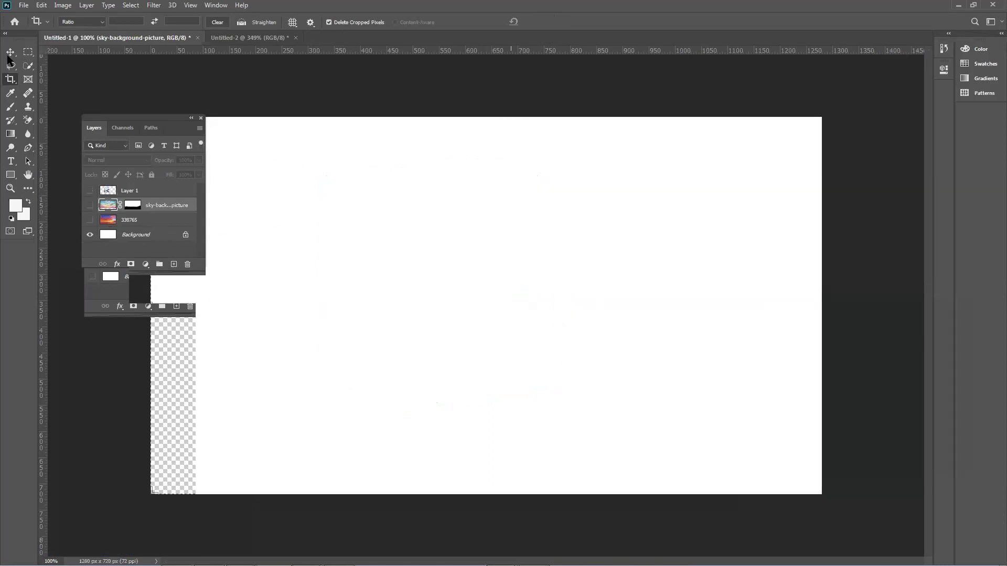
Start a Pen tool path on the blank canvas, with a curved segment arching from the first anchor to a second one.
left_click(10, 52)
left_click(28, 148)
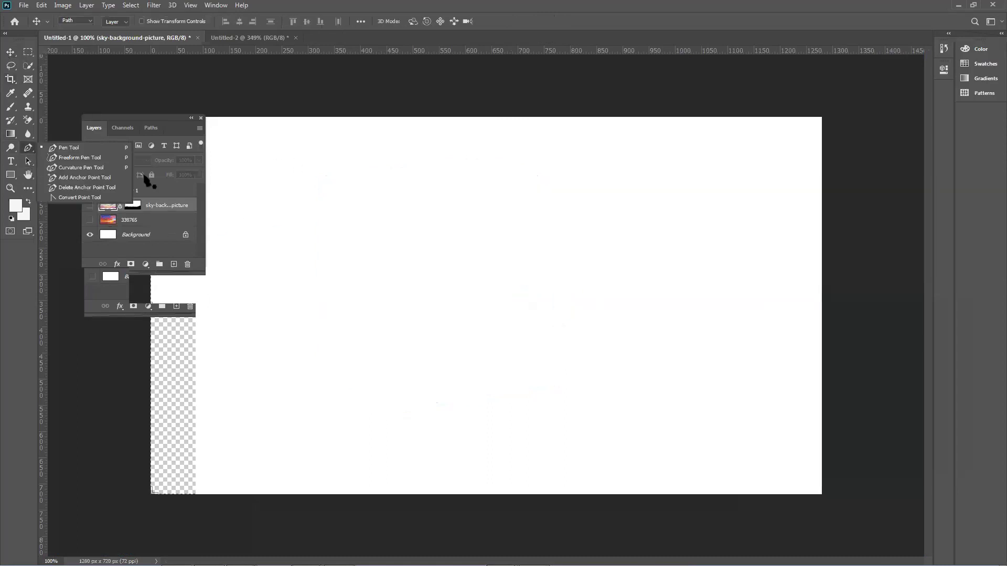
left_click(374, 242)
left_click_drag(579, 224, 684, 365)
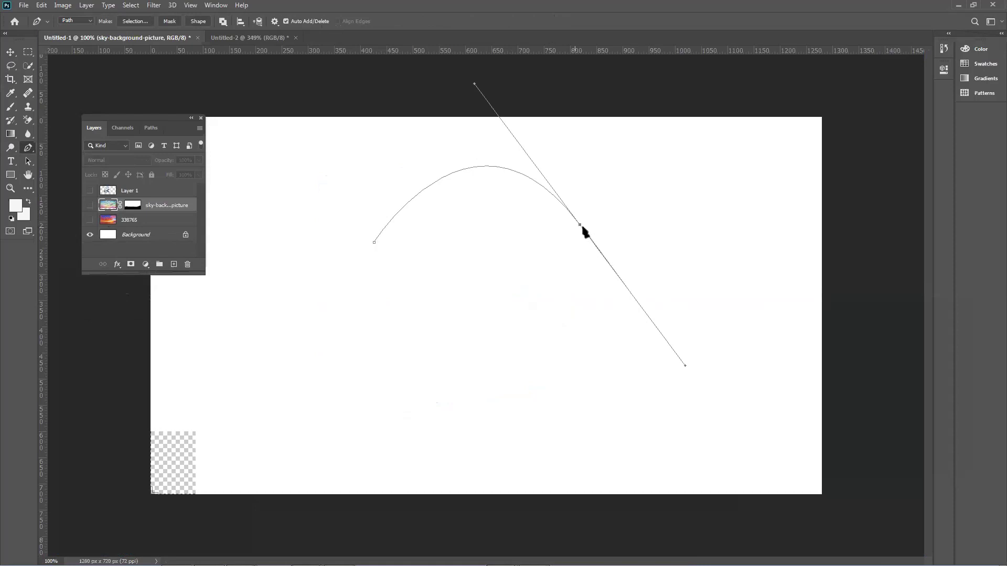
Place a vertical guide near the second anchor and undo the arched segment back to the first anchor.
left_click_drag(45, 231, 574, 345)
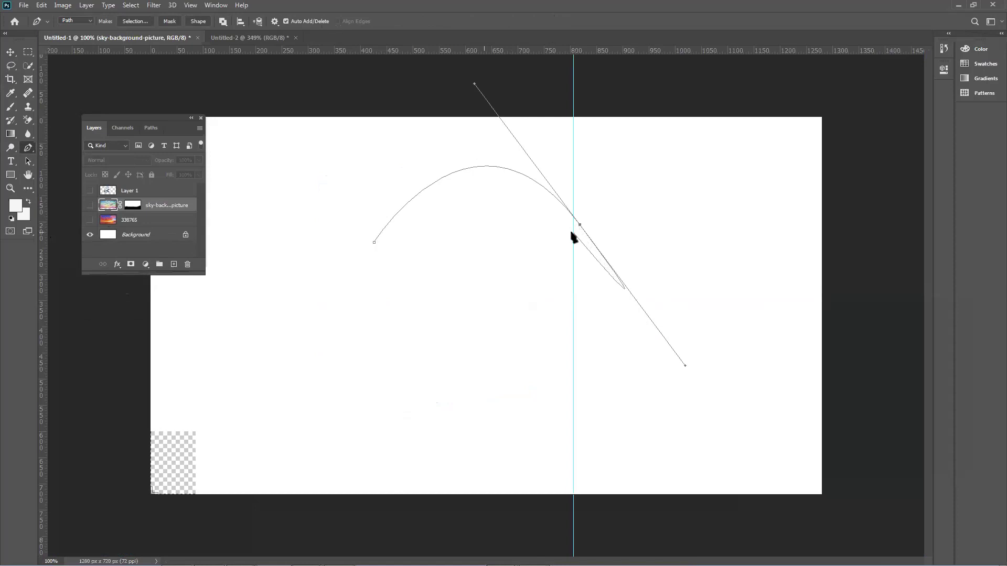
key("ctrl+z")
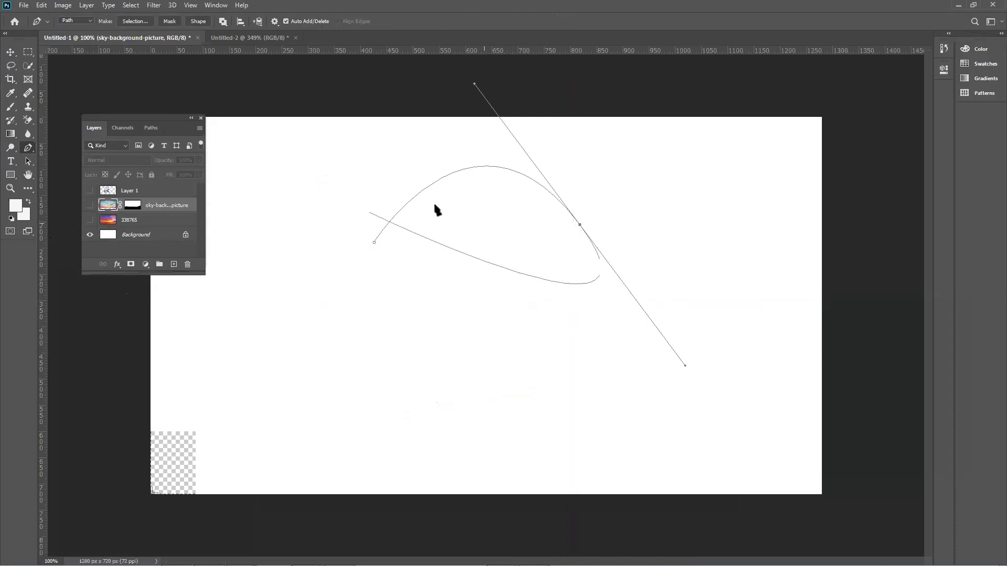
key("ctrl+z")
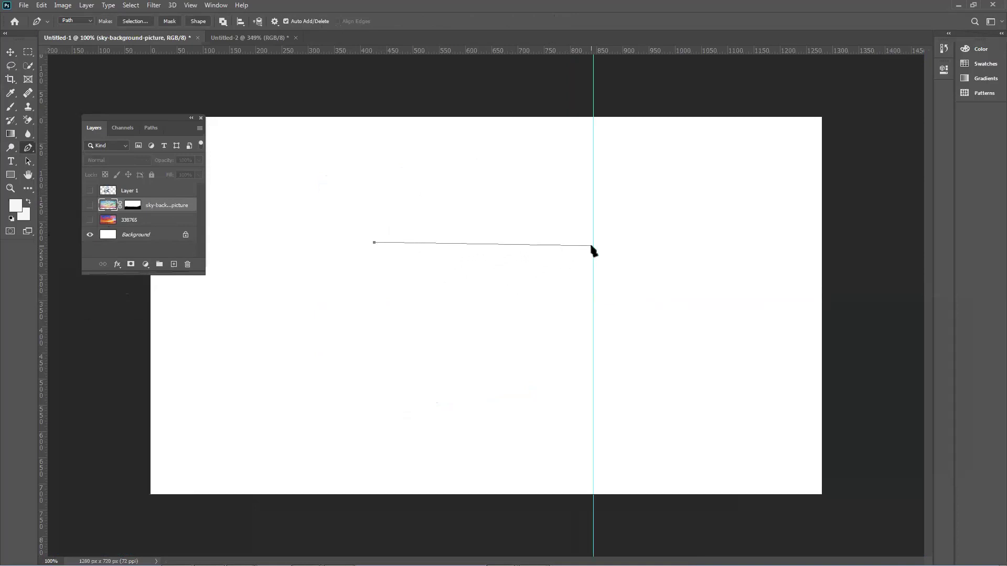
Draw an arch from the first anchor to the guide, remove the end anchor's outgoing handle, and close the shape with straight sides and base.
left_click_drag(593, 243, 723, 372)
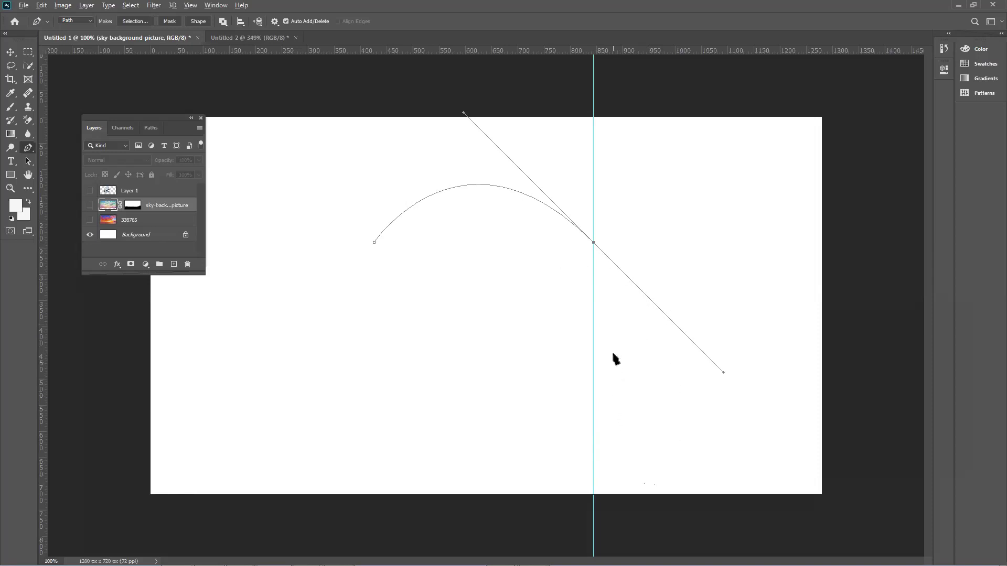
left_click(593, 243)
left_click(593, 460)
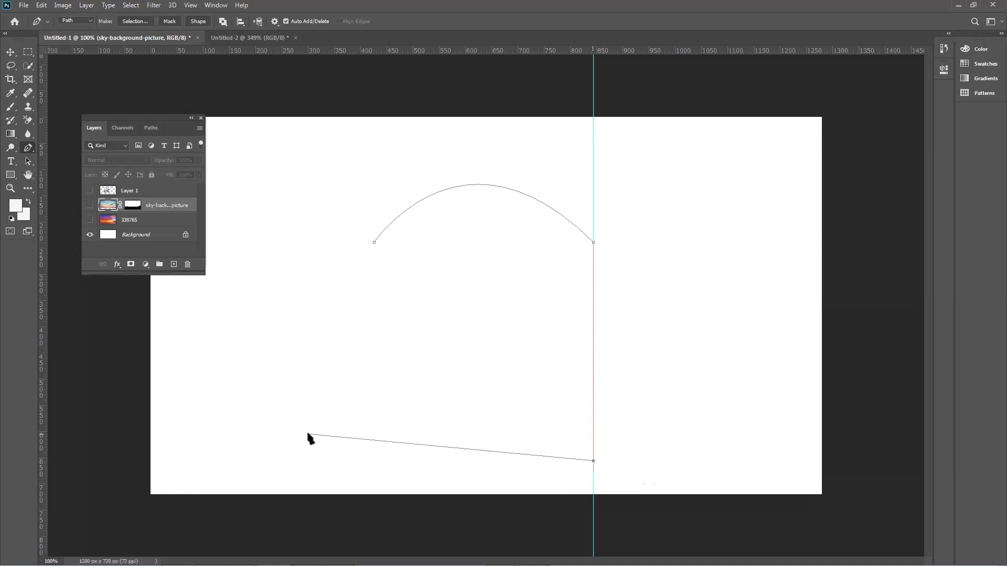
left_click(367, 461)
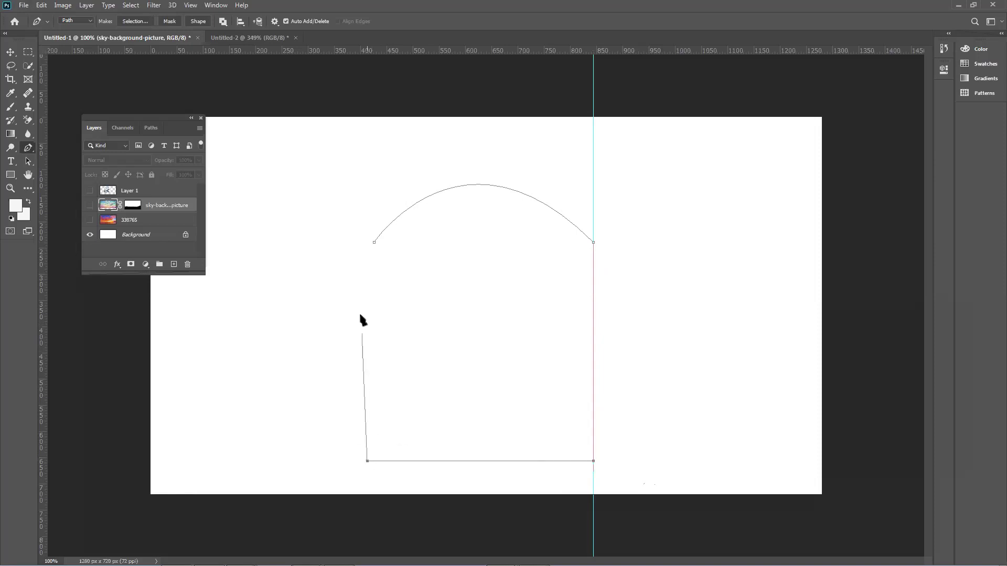
left_click(374, 243)
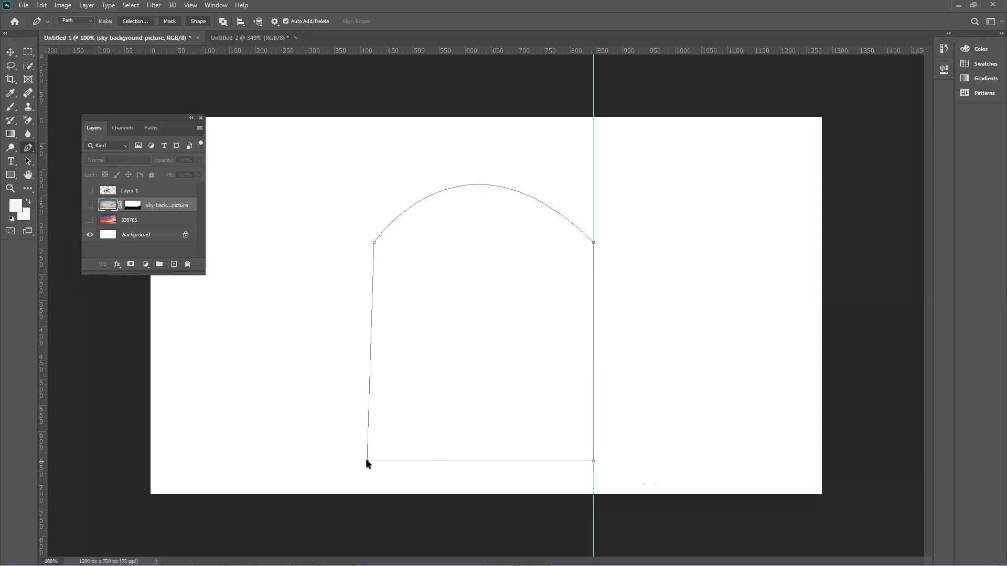
Nudge the shape's lower-left anchor to the right and slightly up until it lines up beneath the arch's starting anchor.
key("Right")
key("Right")
key("Right")
key("Right")
key("Right")
key("Right")
key("Right")
key("Right")
key("Right")
key("Right")
key("Right")
key("Up")
key("Right")
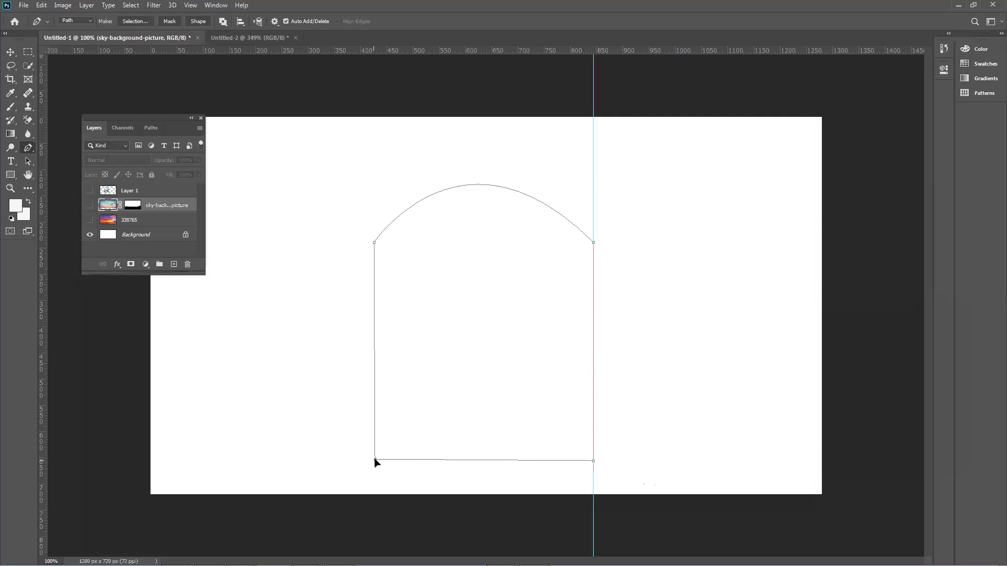
key("Left")
Add a new layer above the sky background picture, dismiss the path, and undo the layer's creation.
left_click(173, 263)
key("Escape")
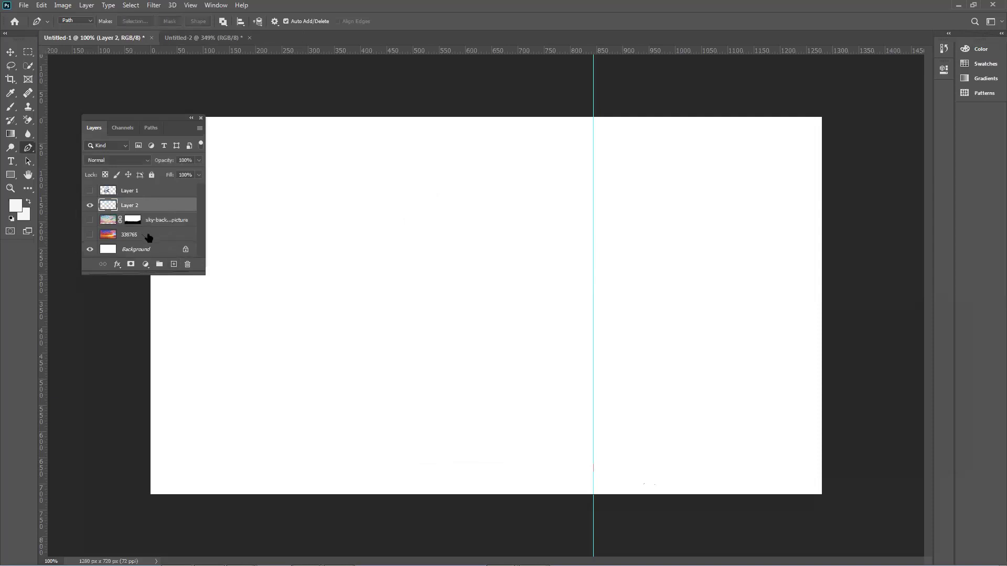
key("ctrl+z")
key("ctrl+Return")
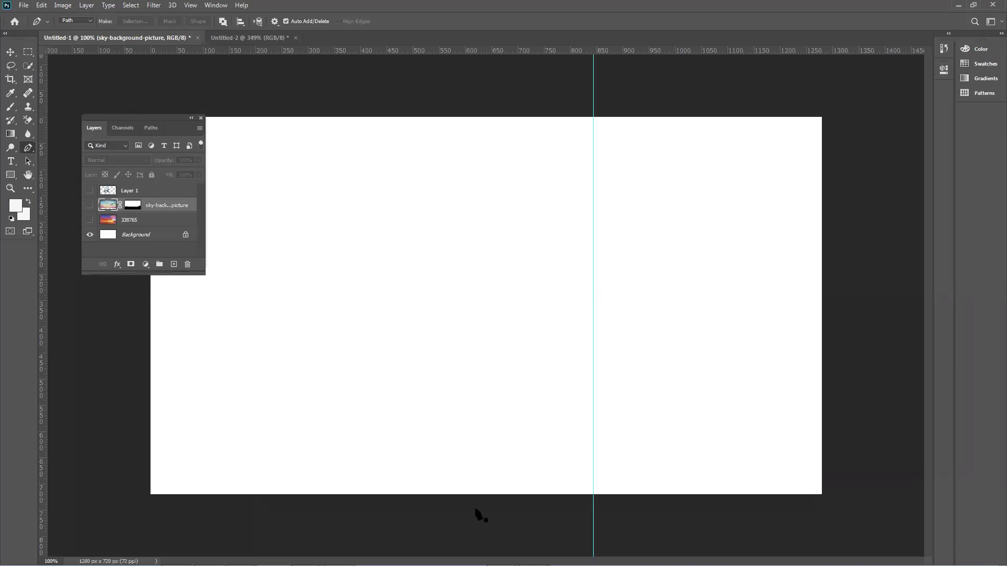
Raise the computer's sound volume.
mouse_move(899, 563)
mouse_move(456, 565)
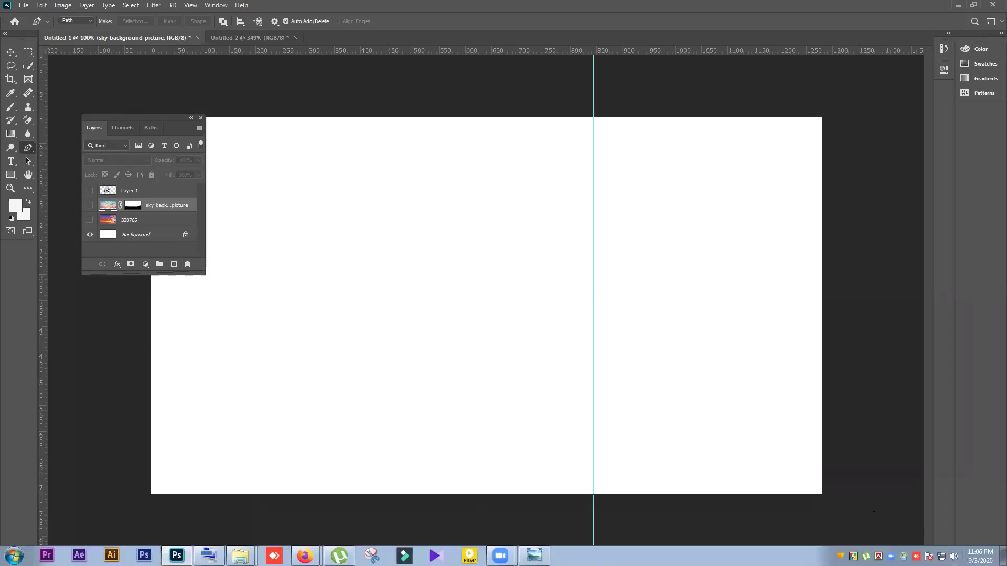
left_click(954, 556)
mouse_move(955, 490)
left_mouse_down()
mouse_move(951, 461)
mouse_move(953, 476)
left_mouse_up()
left_click(951, 469)
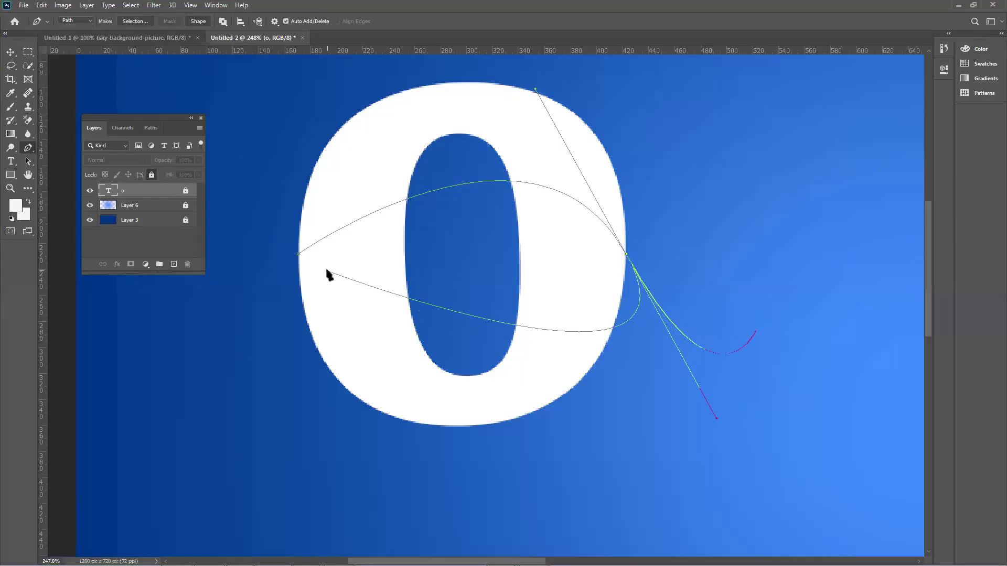
Undo the curved path segments across the white letter "o" in Untitled-2 back to the first anchor.
key("ctrl+z")
key("ctrl+z")
key("ctrl+z")
Dismiss the leftover anchor and place a vertical and a horizontal guide crossing at the centre of the letter "o".
scroll(458, 330, "up", 3)
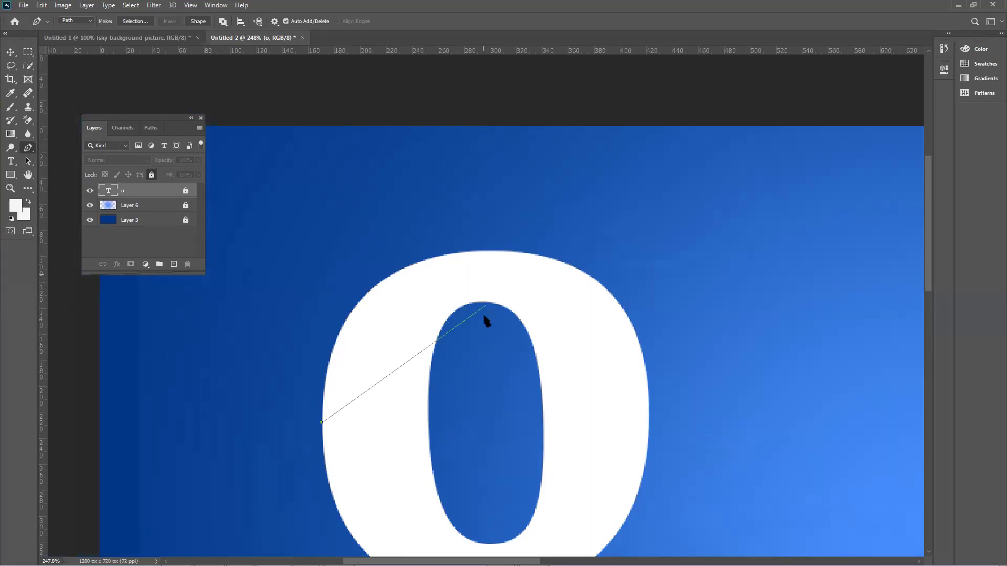
scroll(487, 314, "down", 1)
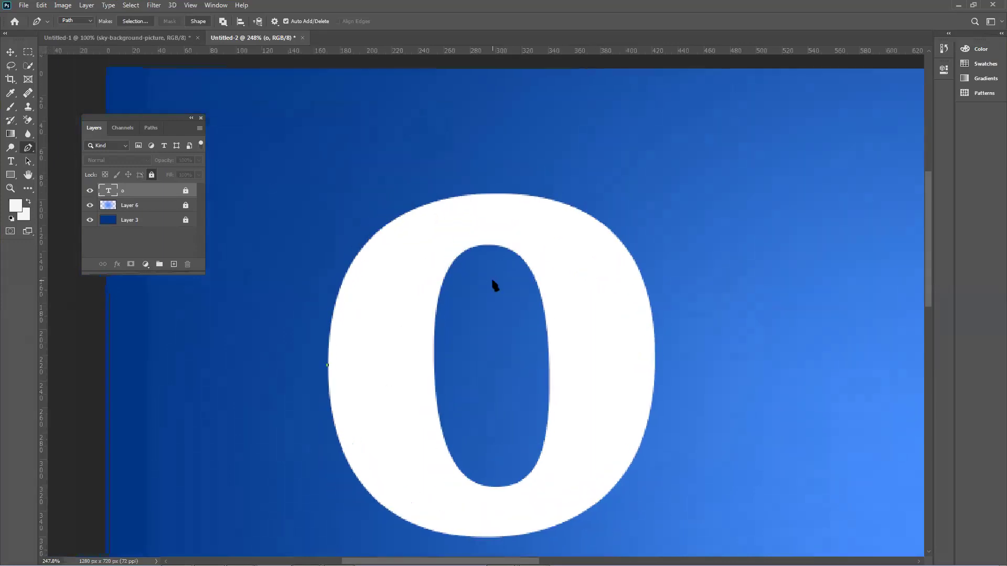
key("Escape")
left_click_drag(45, 339, 491, 457)
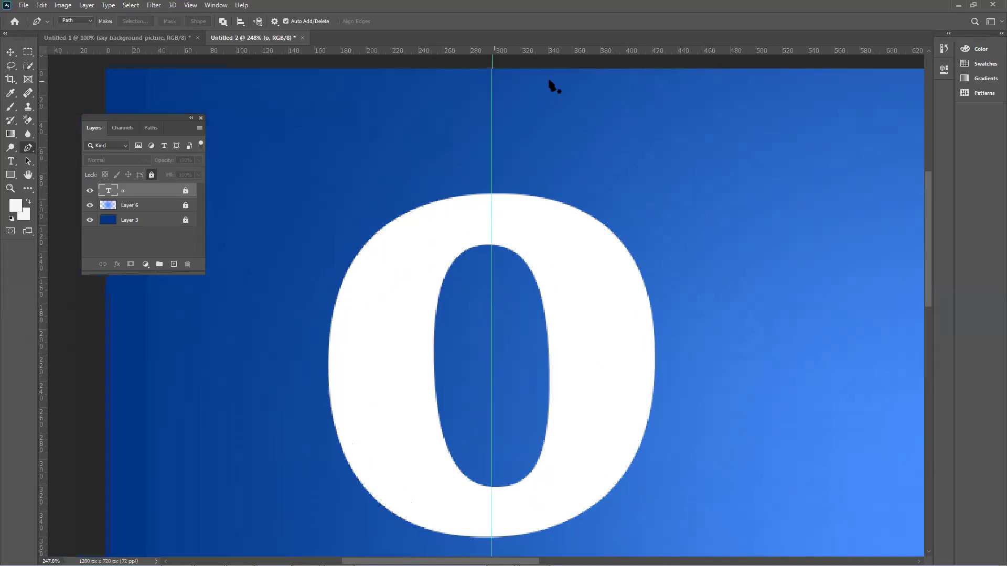
left_click_drag(582, 52, 652, 373)
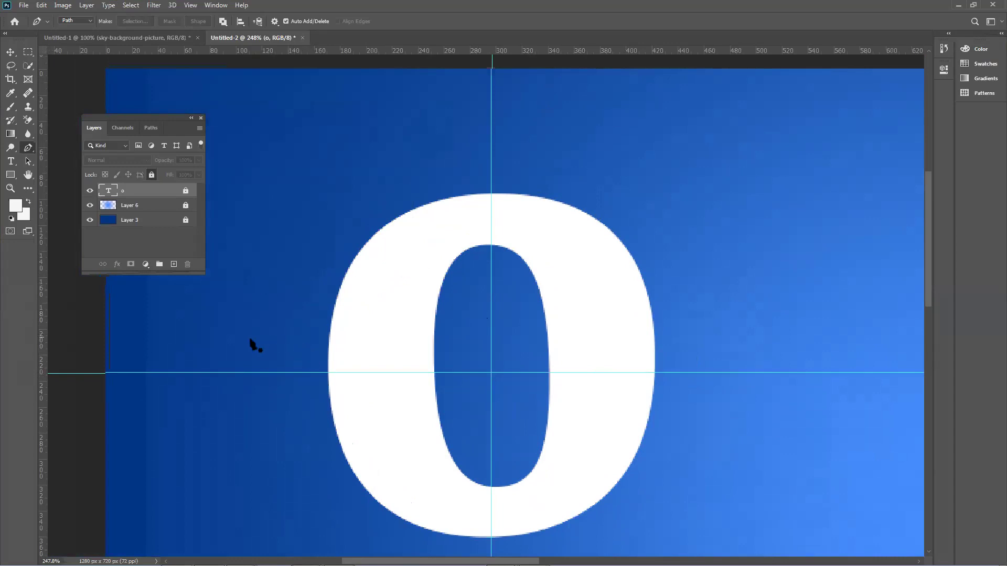
Trace the upper-left quarter of the "o" between the guides, and try the upper-right quarter's curve, undoing that segment.
left_click(328, 373)
left_click_drag(490, 195, 672, 188)
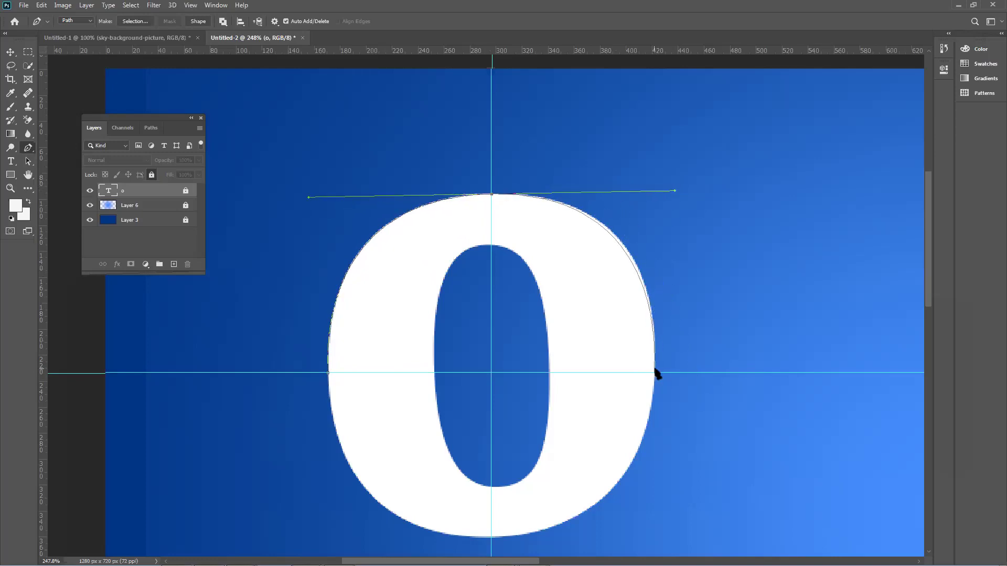
left_click_drag(654, 373, 630, 397)
key("ctrl+z")
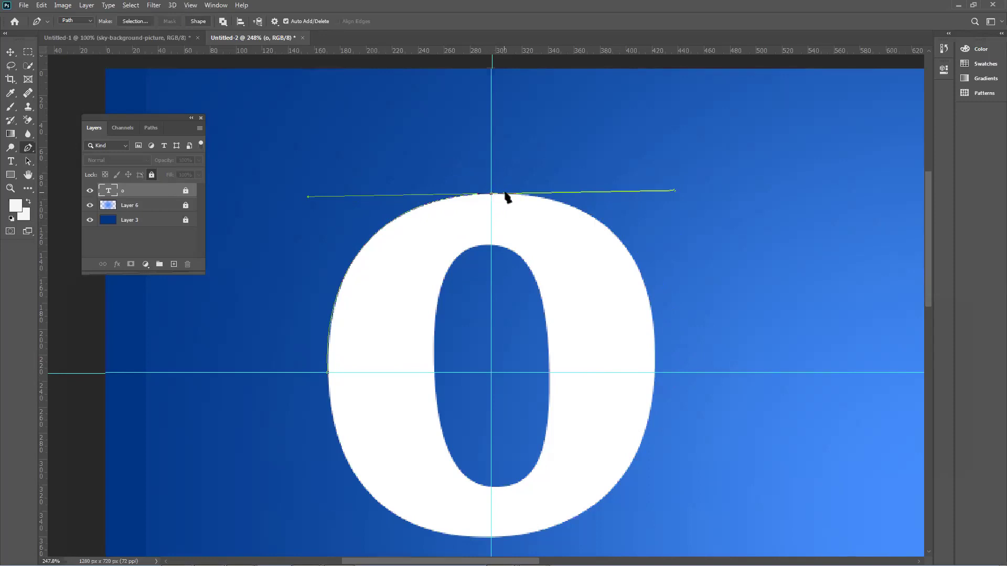
Shorten the top anchor's outgoing handle and trace the upper-right quarter of the "o" with a curve down to the horizontal guide.
left_click(495, 194)
key("Escape")
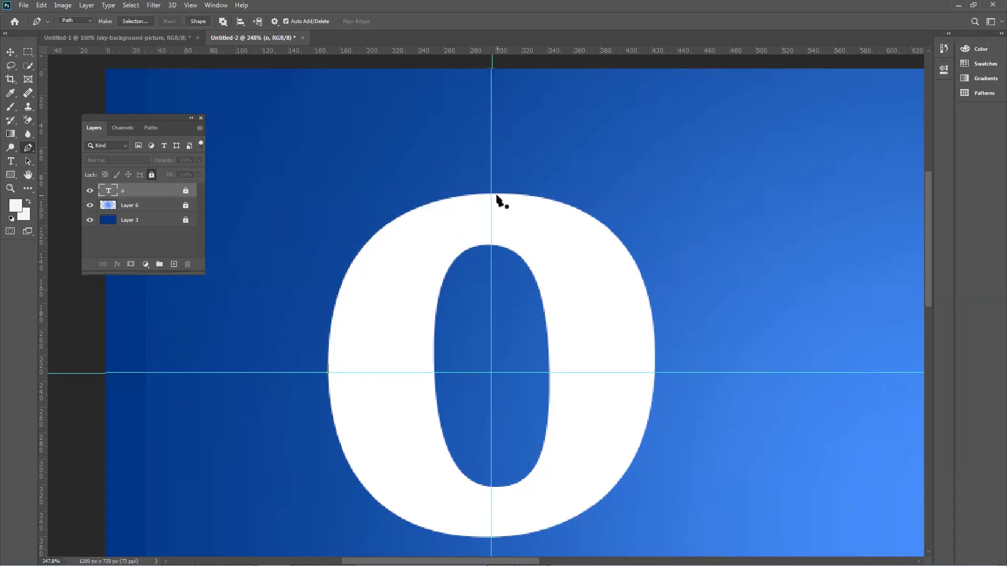
left_click(495, 193)
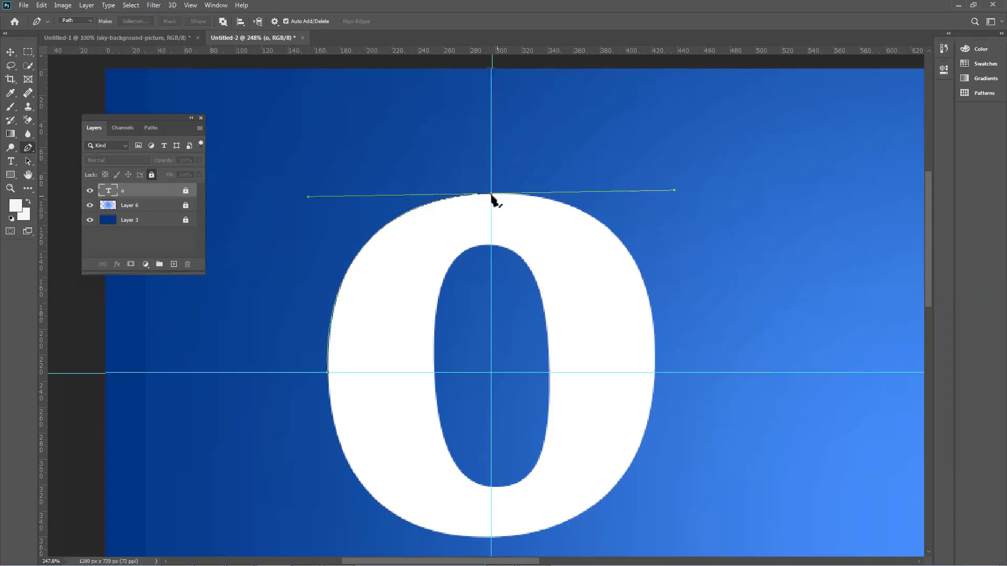
scroll(516, 194, "up", 3)
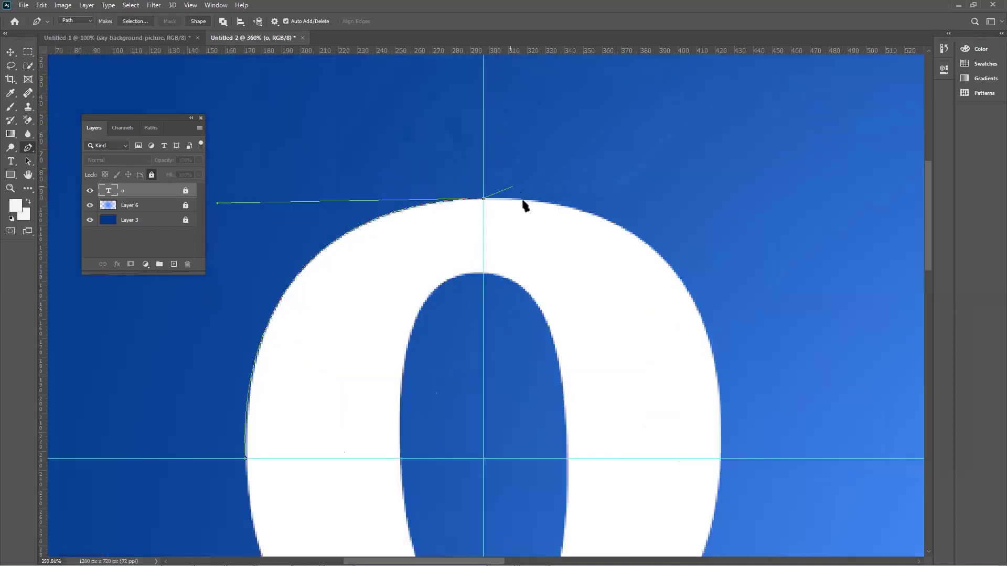
scroll(526, 206, "down", 4)
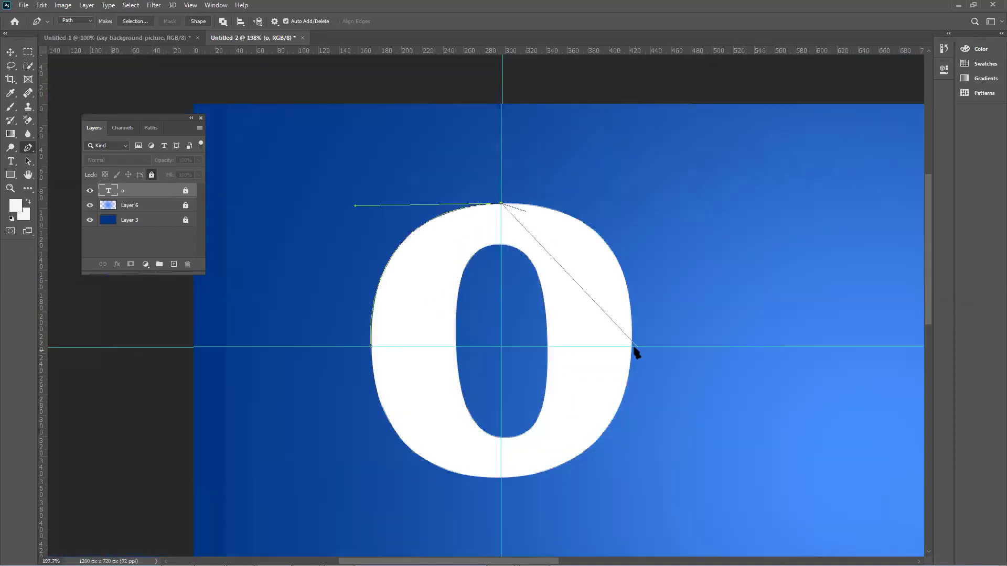
left_click_drag(631, 346, 615, 504)
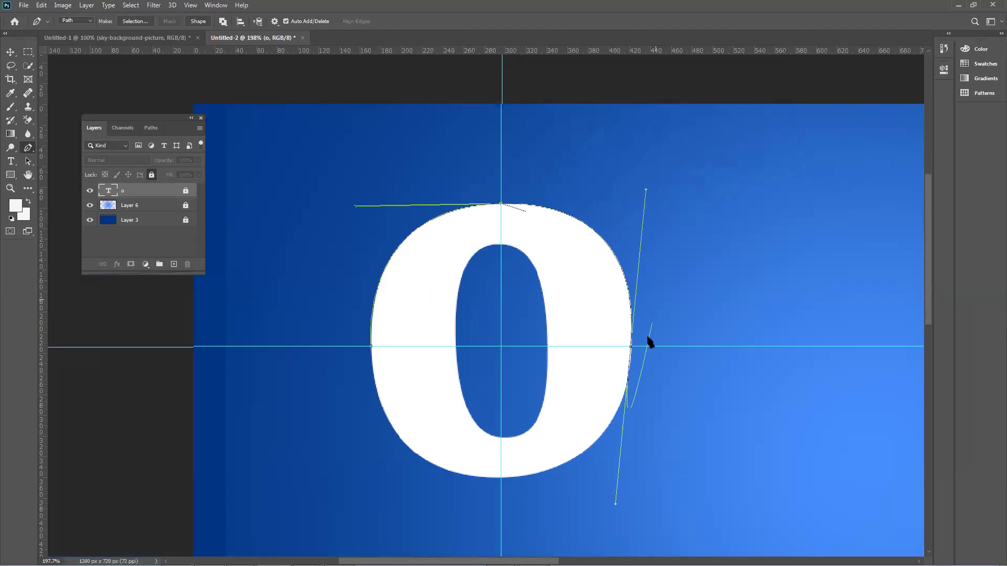
Fit the upper-right curve to the letter's outer edge by repositioning the right-hand anchor and adjusting its direction handles.
scroll(649, 342, "down", 5)
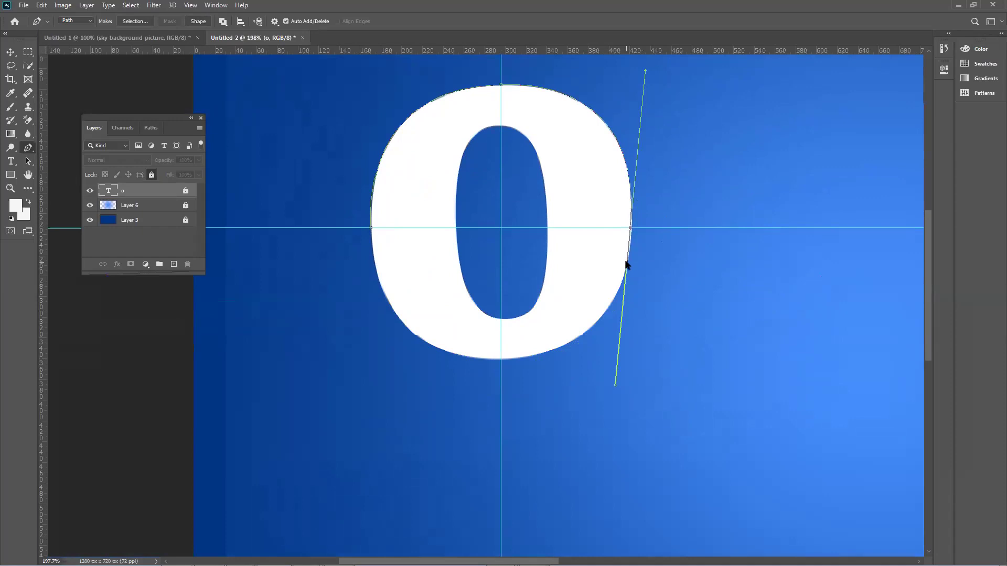
scroll(627, 246, "up", 4)
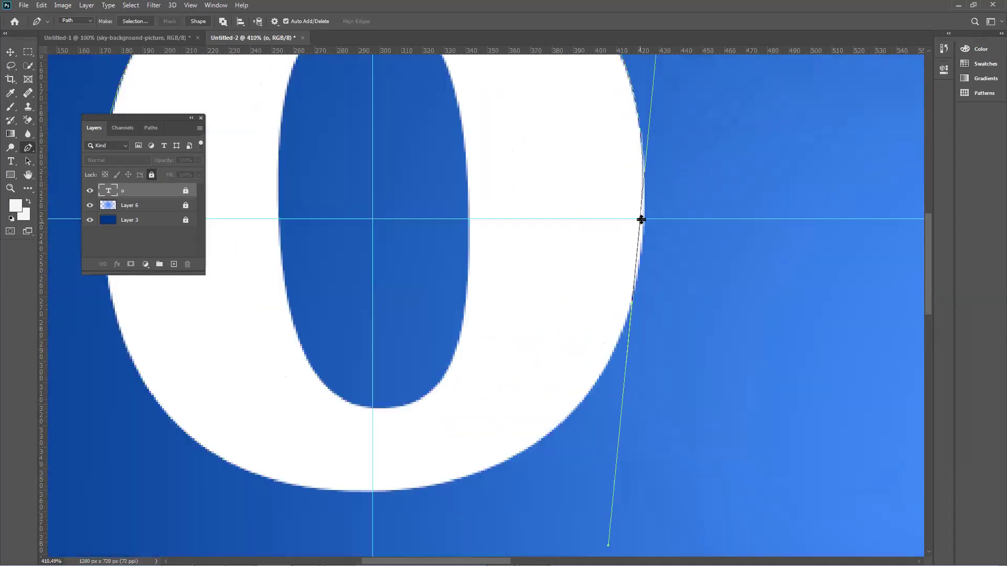
left_click_drag(641, 219, 640, 220)
left_click_drag(639, 219, 643, 220)
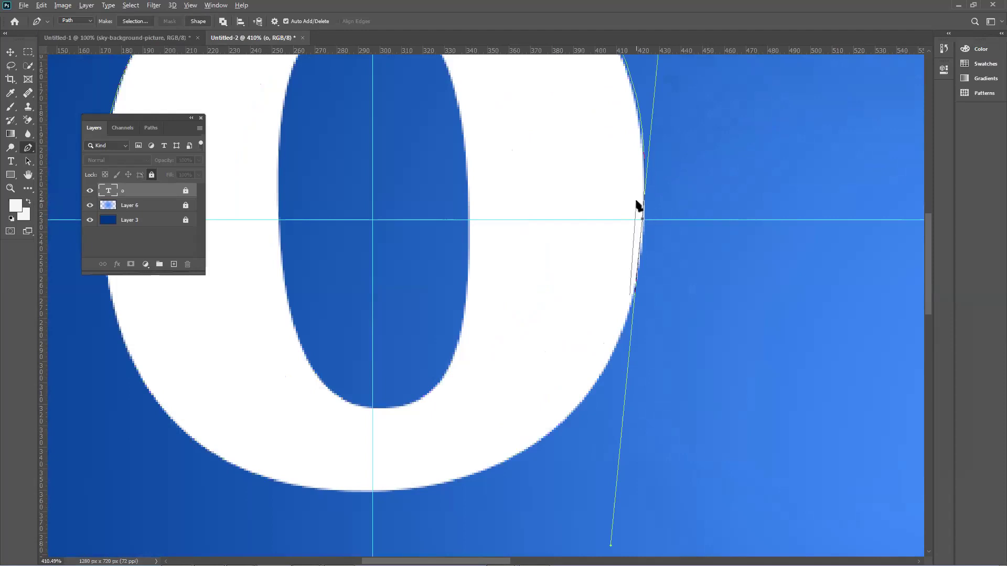
scroll(640, 207, "down", 5)
scroll(646, 196, "up", 2)
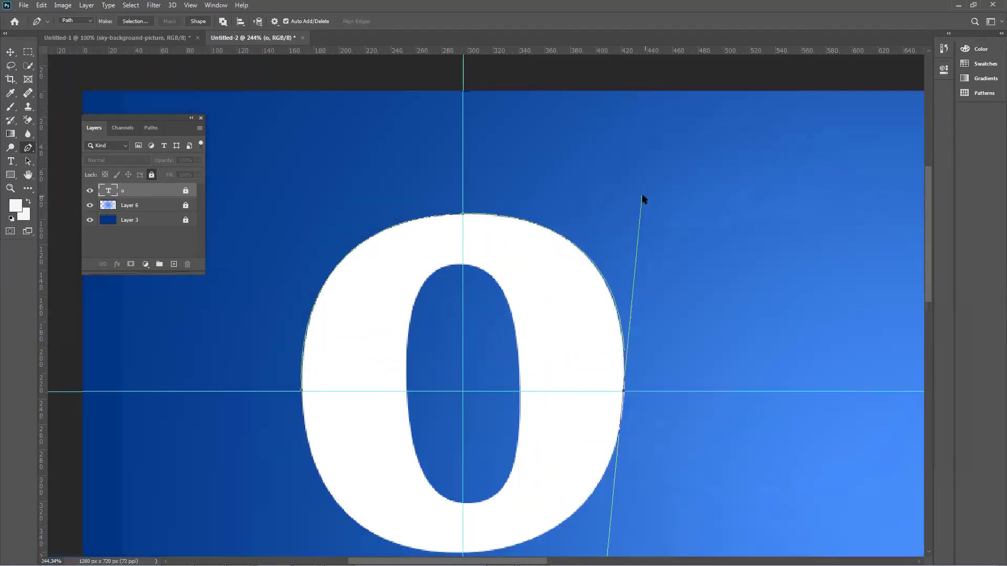
left_click_drag(642, 198, 636, 198)
left_click_drag(631, 353, 644, 204)
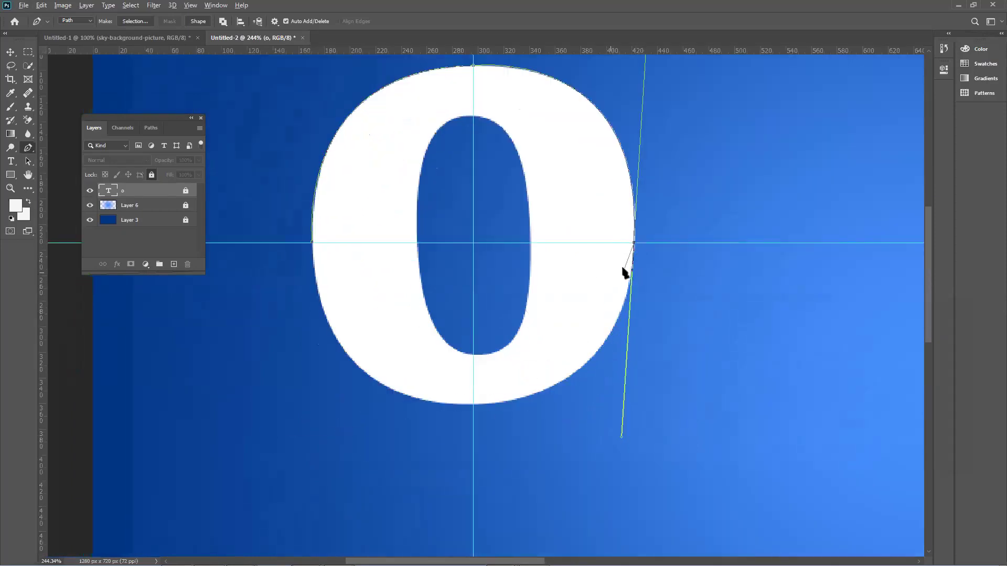
Trace the lower-right quarter of the "o" to the vertical guide and remove the bottom anchor's outgoing handle.
scroll(624, 270, "up", 3)
scroll(576, 344, "down", 3)
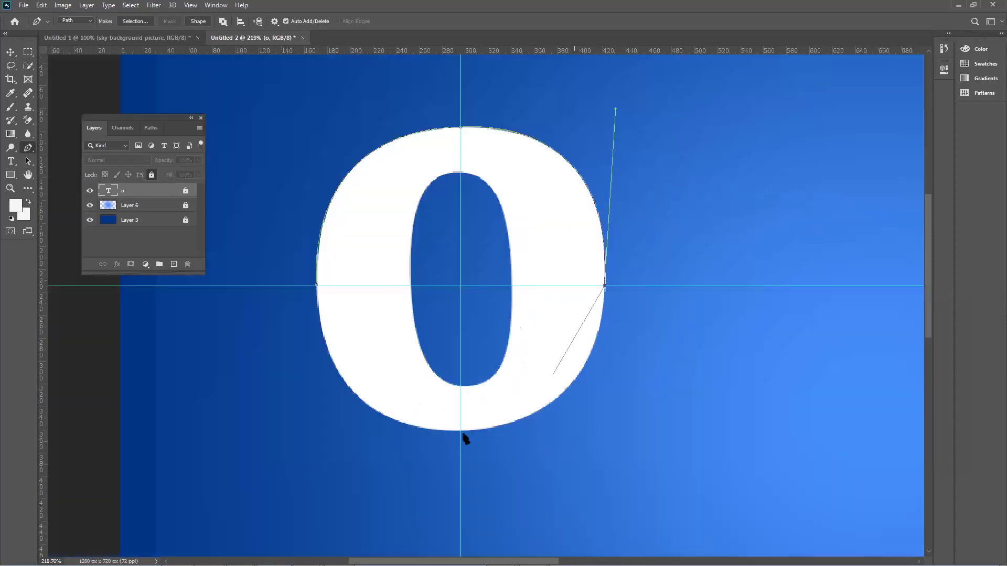
left_click_drag(461, 430, 313, 435)
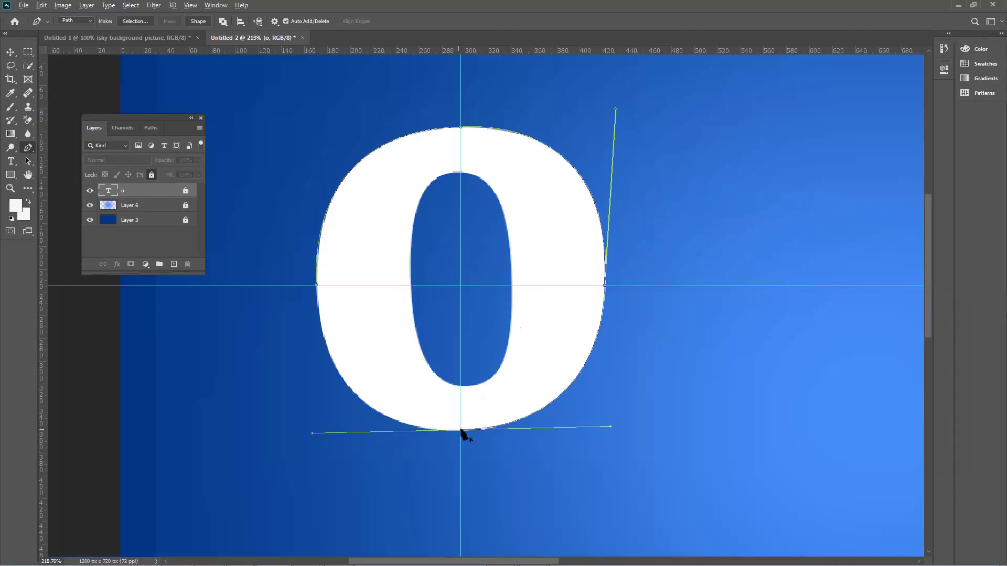
left_click(461, 431)
Close the outer path with a curve along the lower-left quarter of the "o", ending at the starting anchor.
scroll(454, 337, "down", 3)
scroll(454, 337, "left", 2)
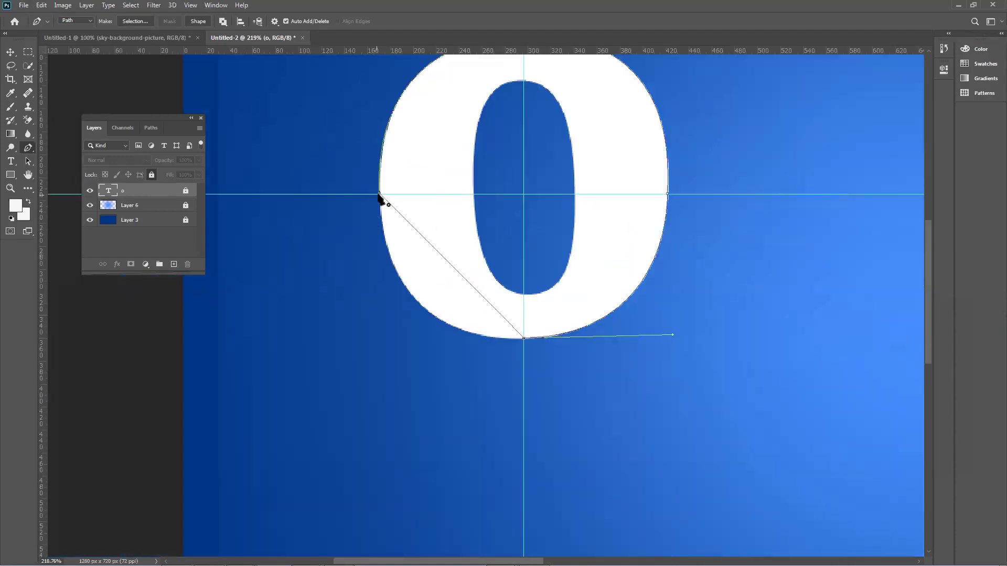
left_click_drag(378, 195, 382, 67)
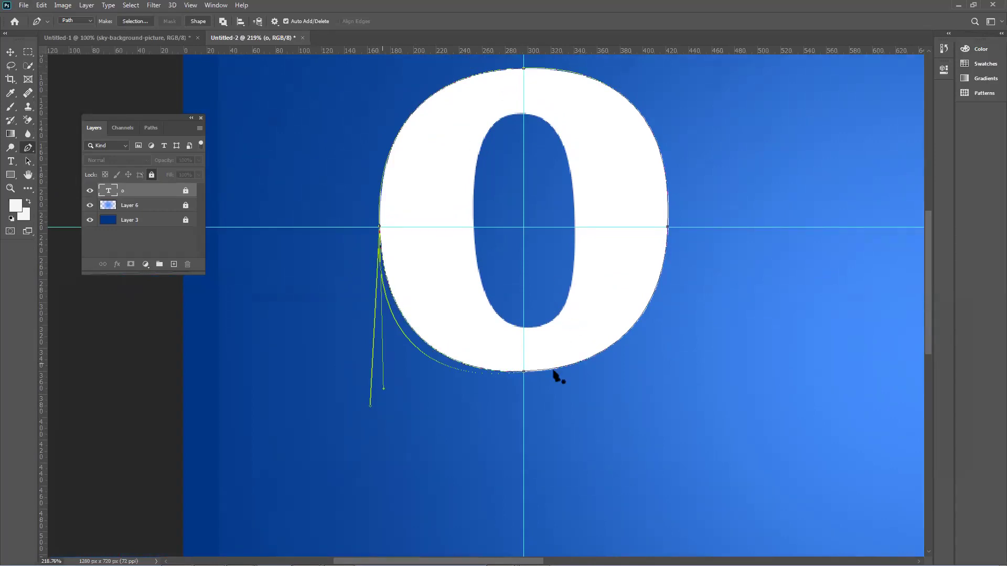
scroll(425, 394, "down", 2)
scroll(423, 394, "down", 1)
scroll(431, 393, "up", 3)
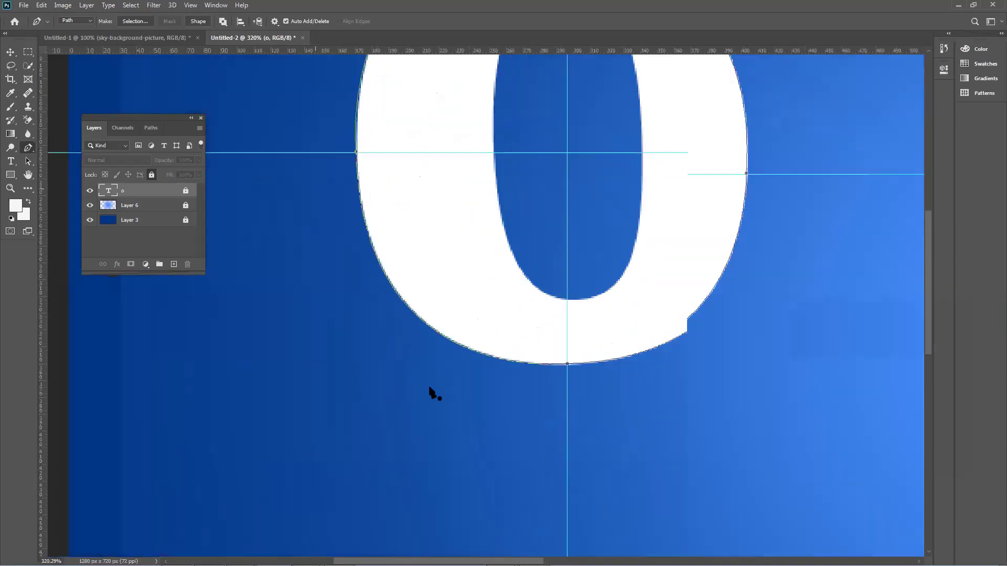
scroll(432, 393, "down", 1)
scroll(430, 393, "down", 4)
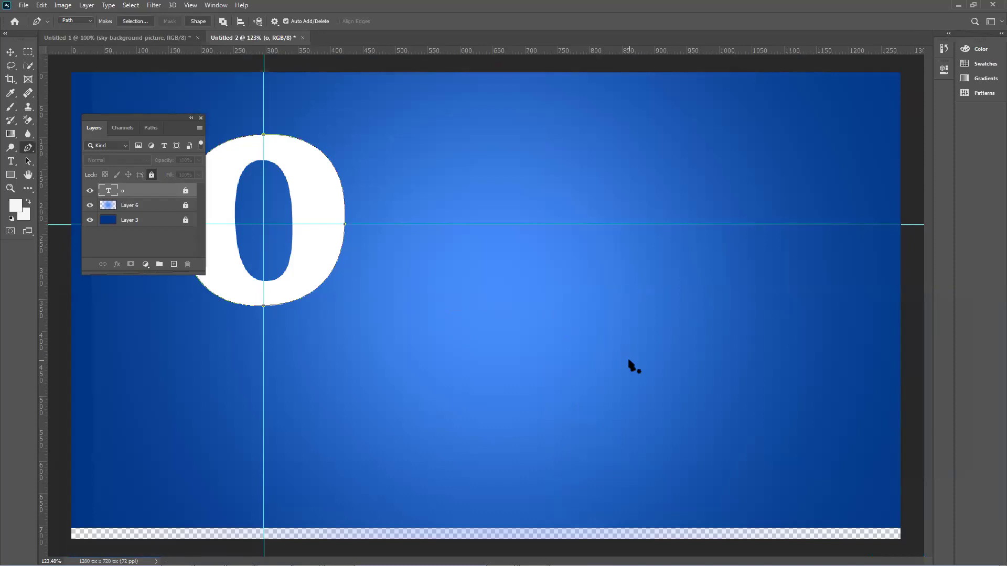
Convert the outer path of the "o" to a selection and fill it on a new layer with red ff0000.
scroll(296, 223, "up", 2)
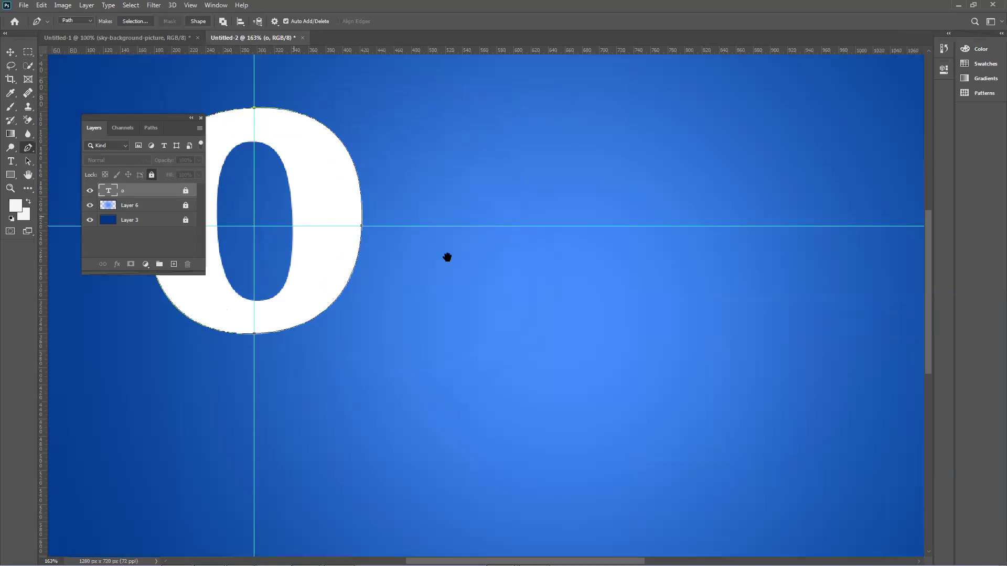
left_click_drag(447, 257, 517, 270)
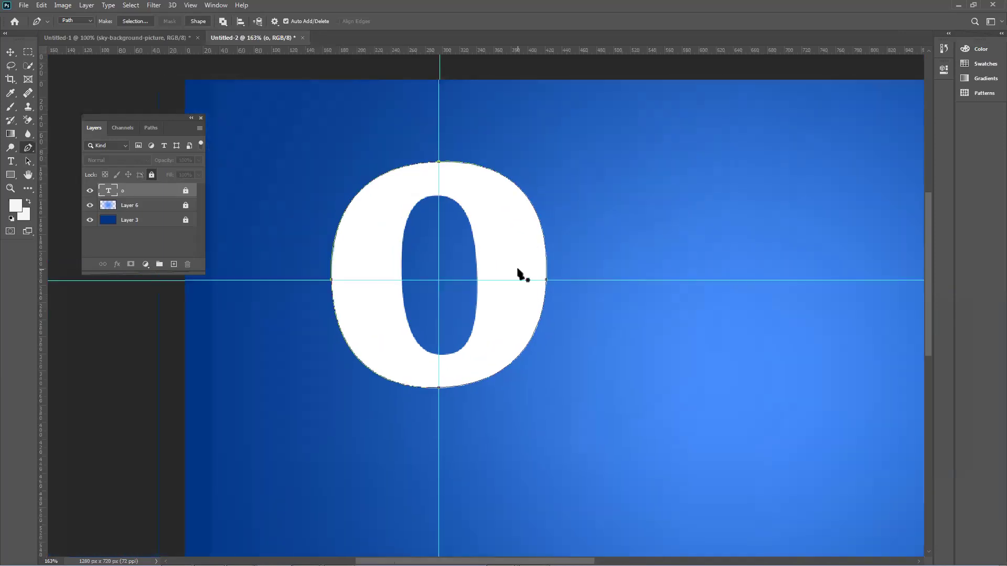
key("ctrl+Return")
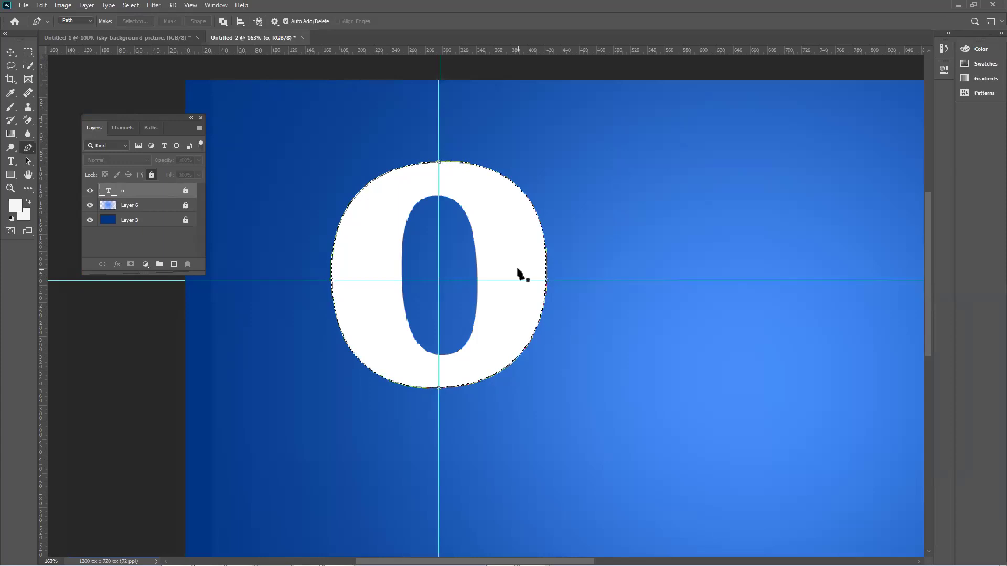
left_click(173, 264)
left_click(15, 205)
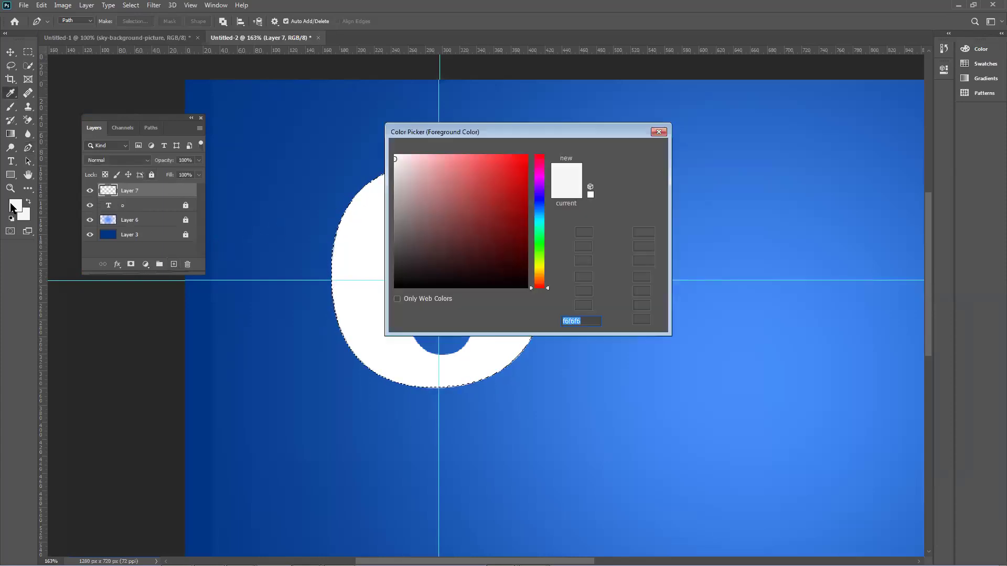
type("ff0000")
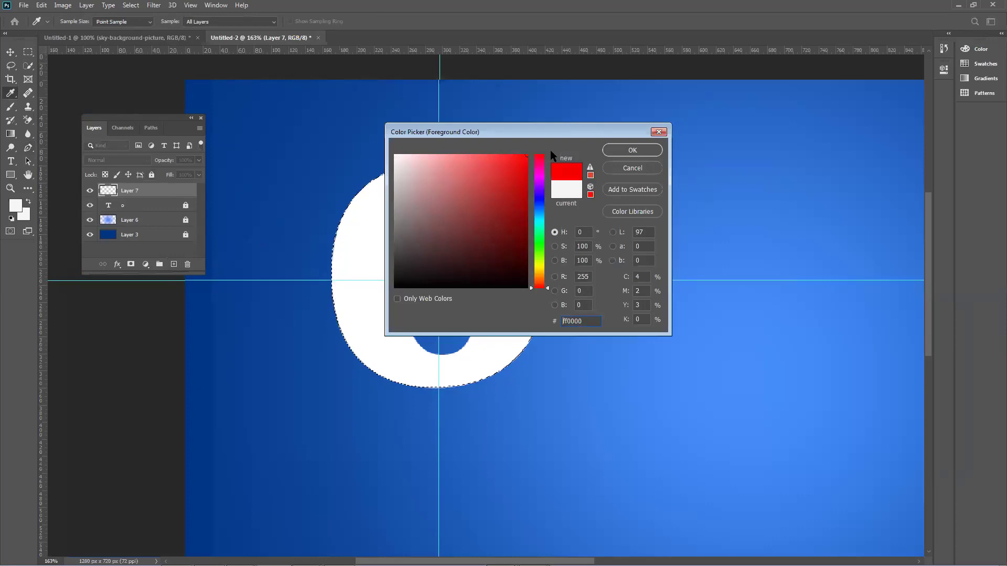
left_click(616, 151)
key("p")
key("alt+BackSpace")
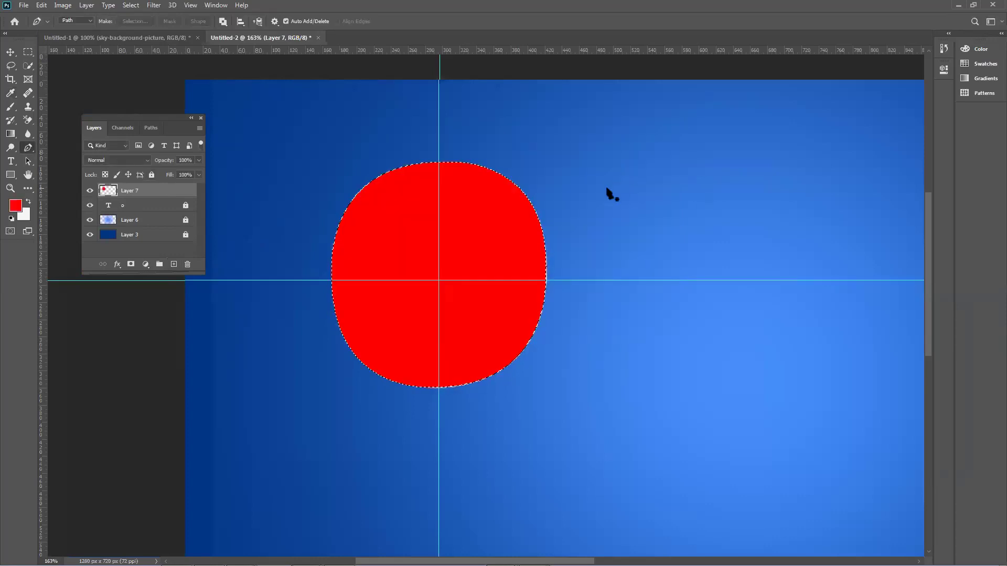
Change the foreground colour to a bright yellow.
left_click(15, 205)
left_click(525, 286)
left_click(539, 265)
left_click(516, 184)
left_click_drag(516, 184, 650, 167)
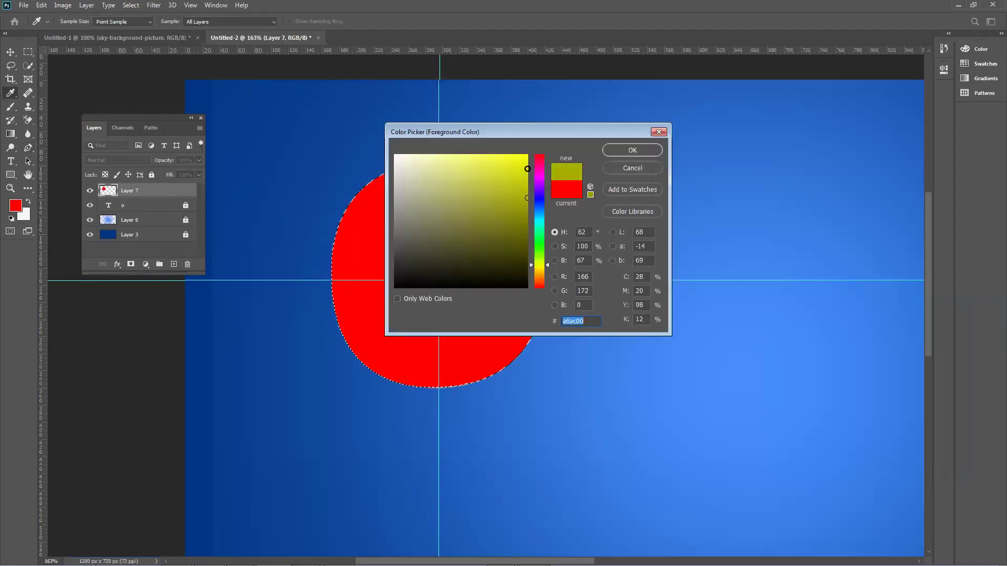
left_click(631, 151)
Fill the selection with the yellow foreground colour and try moving the deselected shape away from the letter.
key("alt+BackSpace")
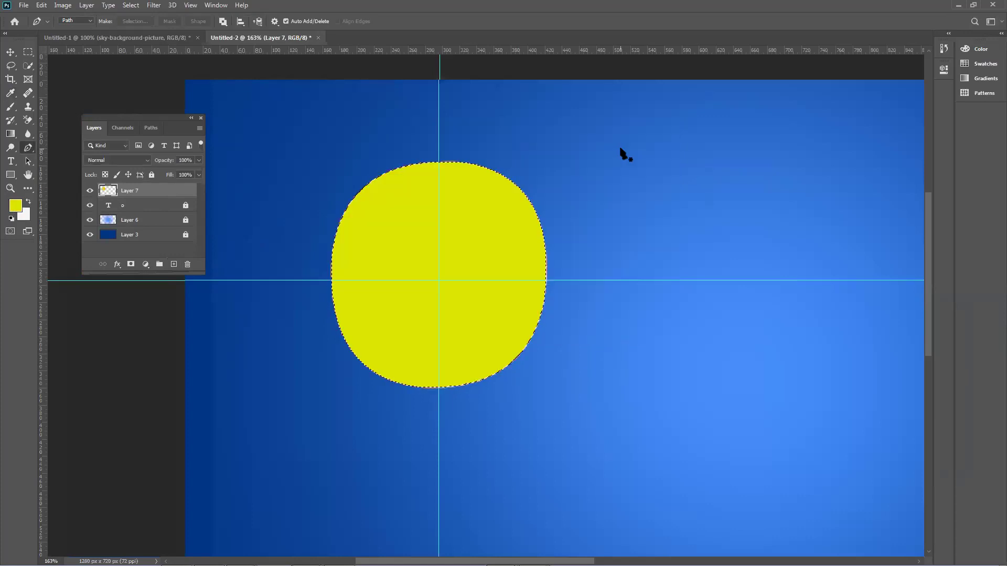
key("ctrl+d")
left_click(10, 52)
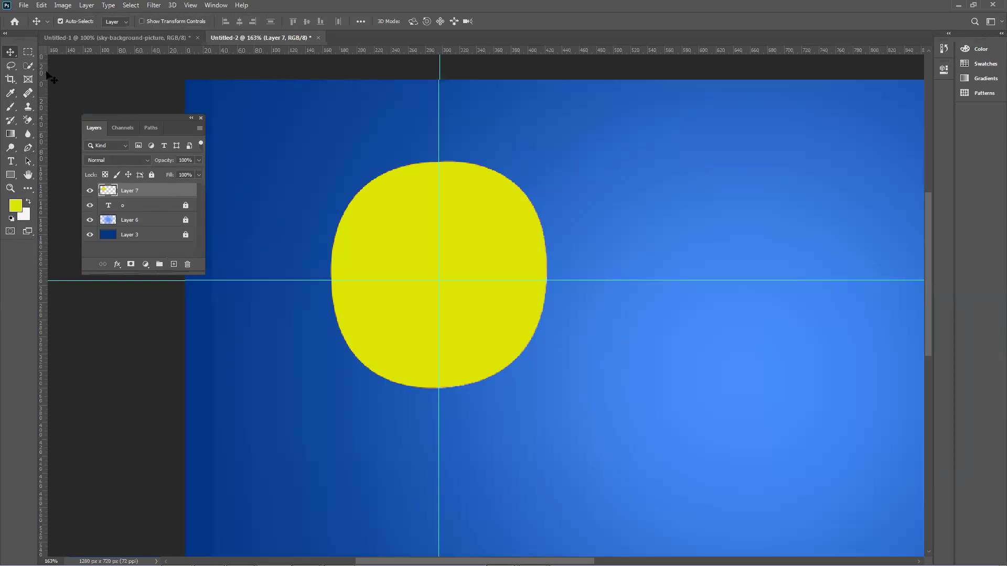
left_click_drag(438, 249, 362, 184)
left_click_drag(459, 219, 577, 160)
key("ctrl+z")
key("ctrl+z")
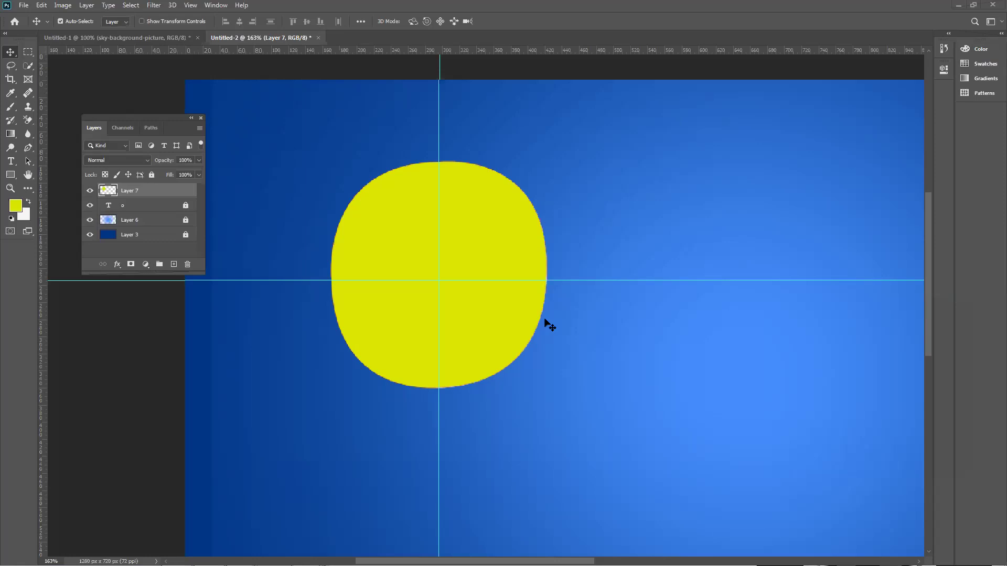
Undo the fills, the new layer and the selection back to the closed outer path around the "o".
key("Delete")
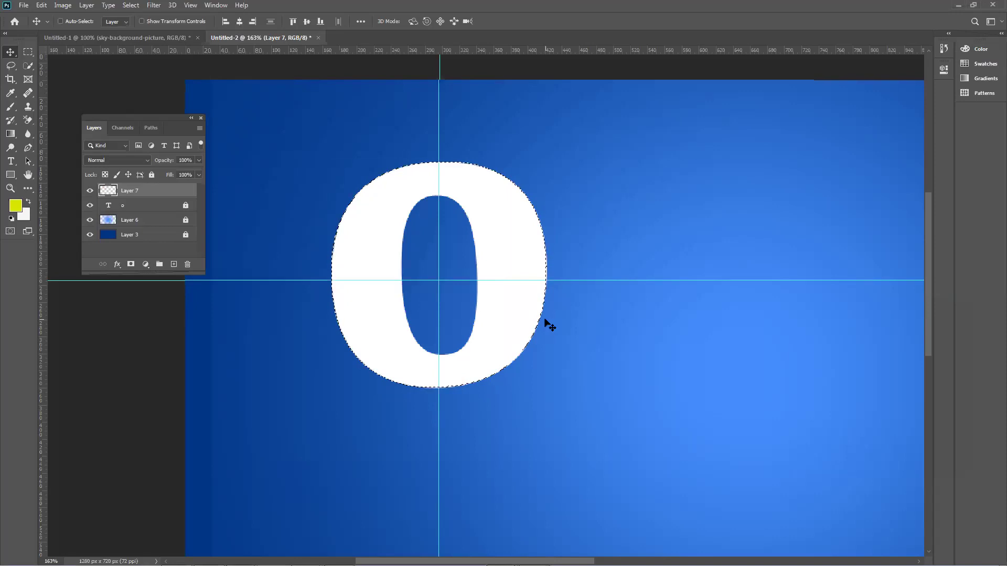
key("Delete")
key("ctrl+d")
key("ctrl")
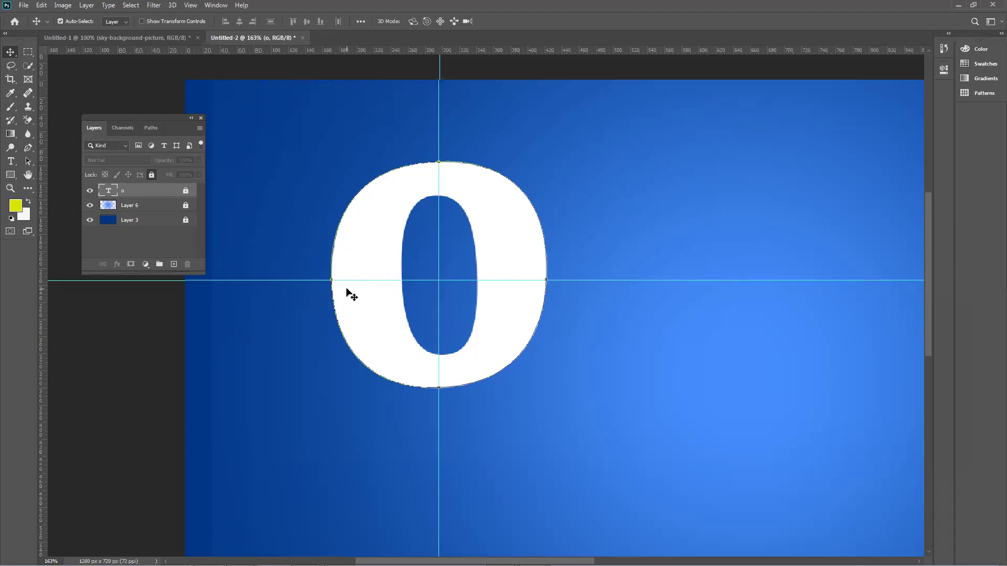
Trace the upper half of the letter's inner hole with the Pen tool, from its left edge to its right edge.
left_click(26, 149)
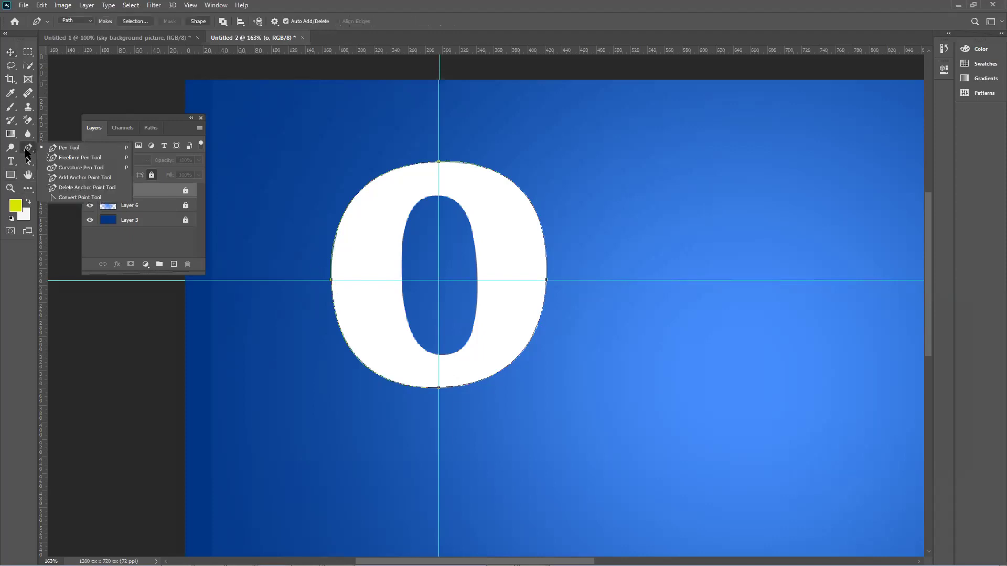
left_click(401, 281)
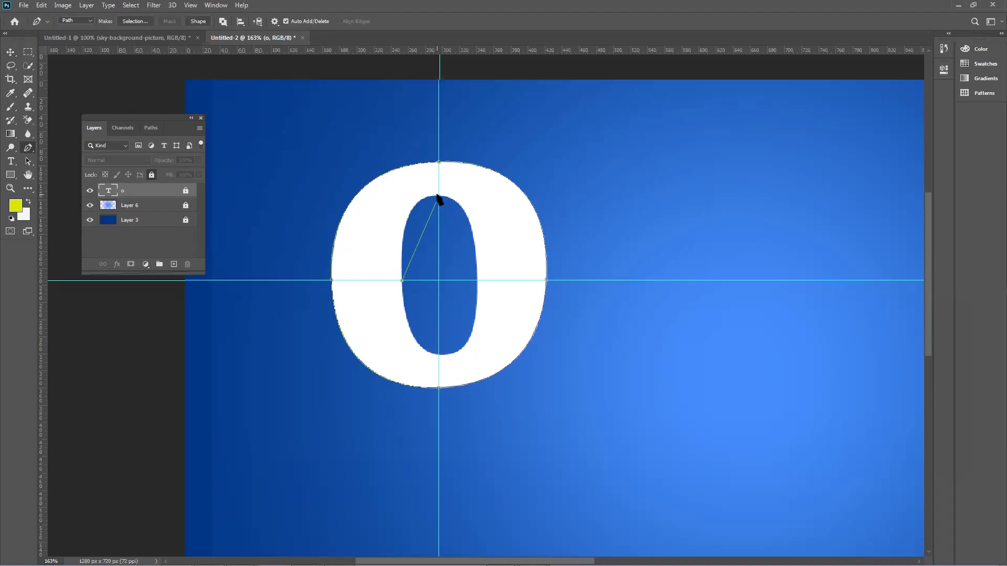
left_click_drag(439, 195, 488, 193)
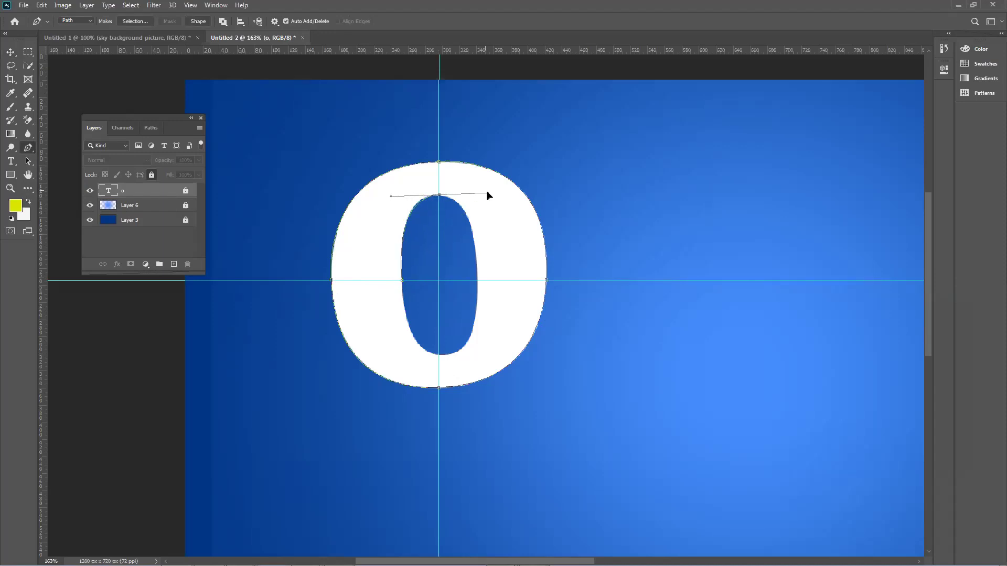
left_click(439, 196, "alt")
left_click_drag(477, 280, 474, 371)
left_click(477, 281, "alt")
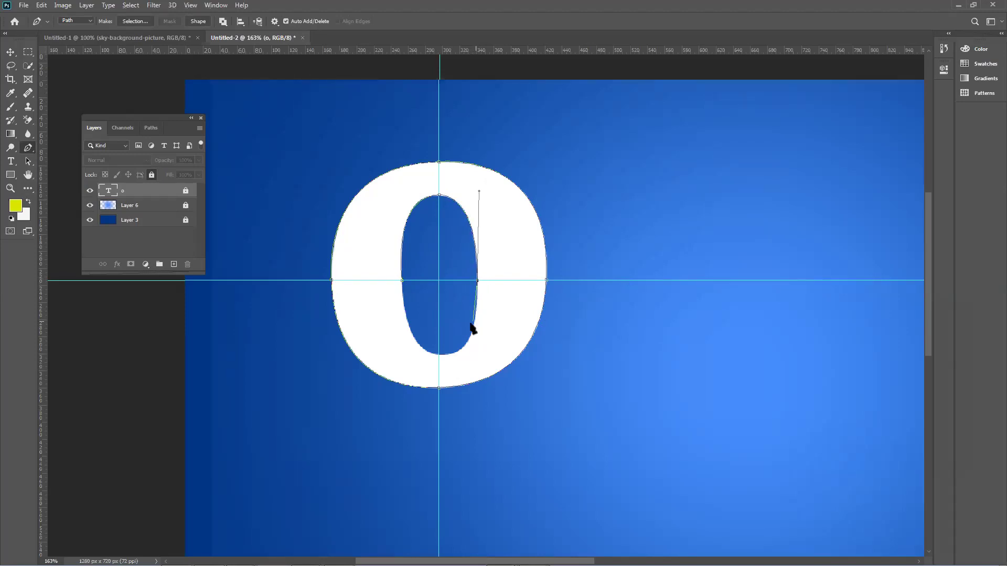
Trace the lower half of the inner hole and close the inner path at its starting anchor.
left_click(444, 355)
left_click_drag(444, 356, 405, 355)
left_click(445, 355, "alt")
left_click_drag(402, 282, 400, 201)
Convert both paths to a selection, fill it with yellow on a new layer and deselect.
key("ctrl+Return")
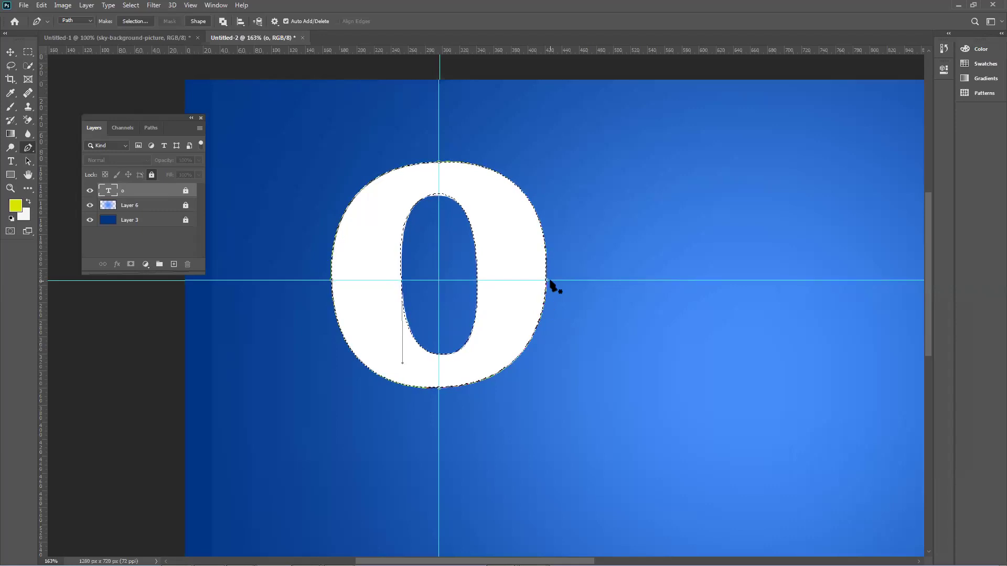
left_click(173, 264)
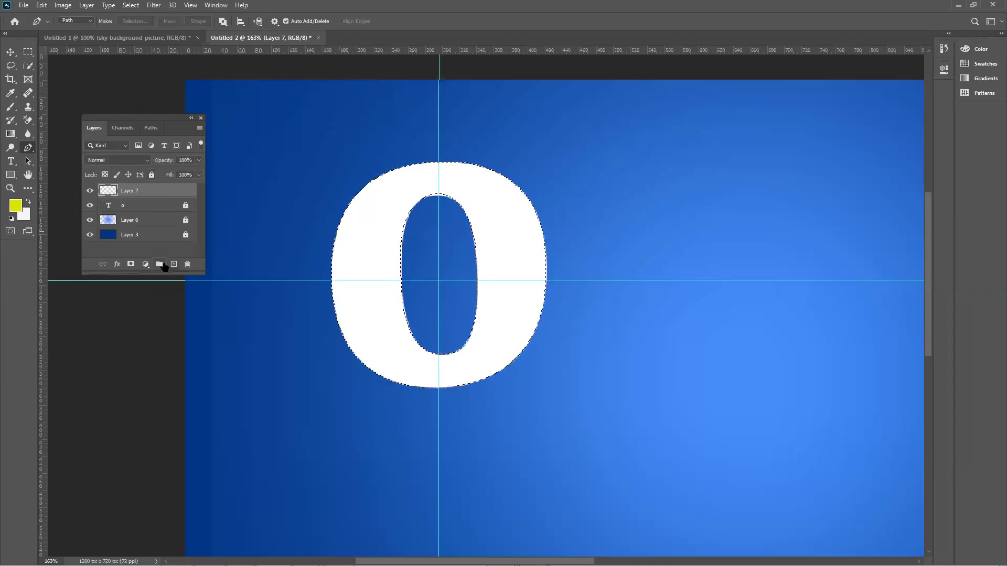
key("alt+BackSpace")
key("ctrl+d")
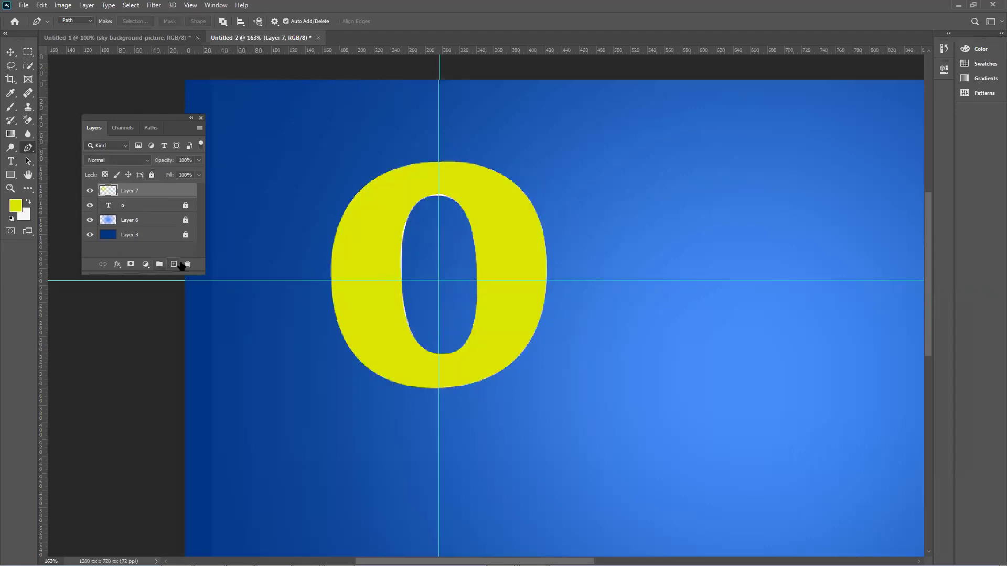
Move the yellow filled shape off the white "o" so that it sits directly to the letter's right, and deselect the layer.
left_click(11, 51)
left_click_drag(400, 218, 625, 212)
left_click(555, 168)
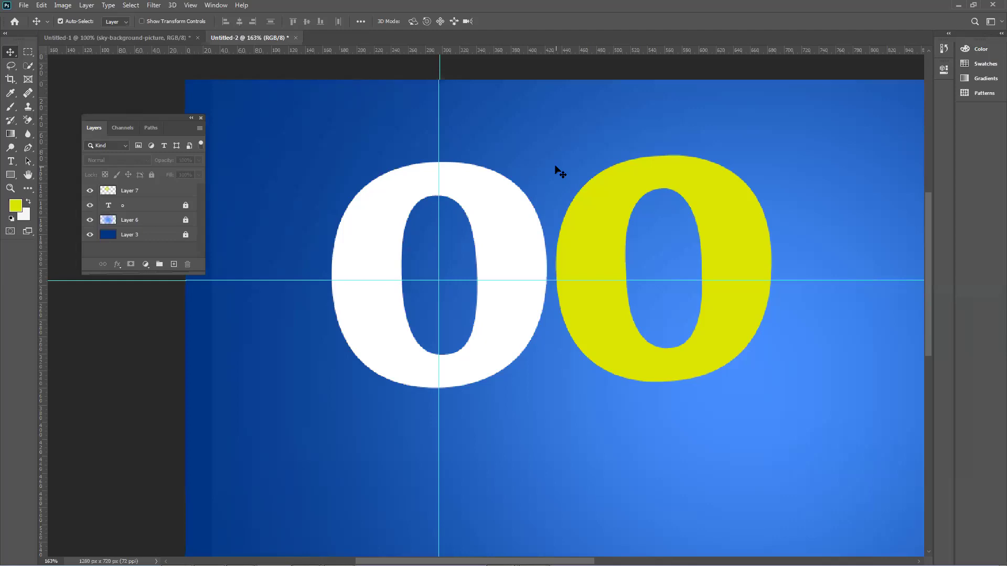
Switch to Windows Photo Viewer to view the pen tool screenshot of the traced "q", and minimise the viewer.
mouse_move(789, 565)
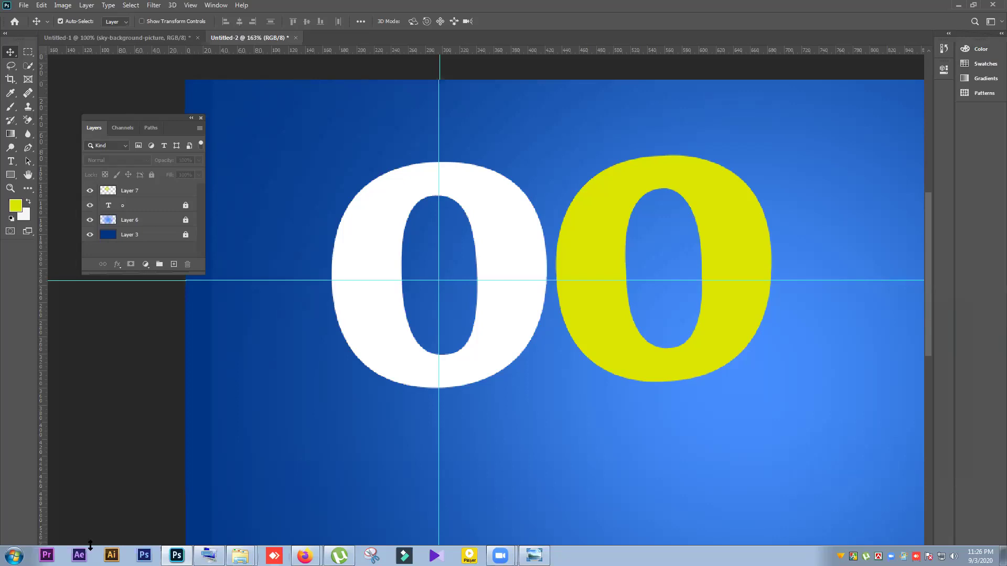
key("ctrl+shift+s")
left_click(319, 477)
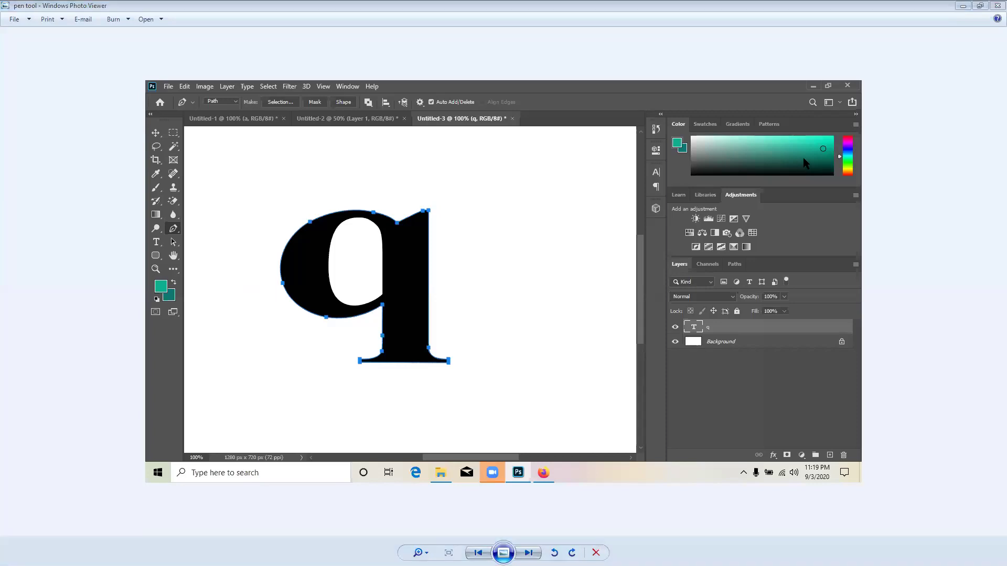
left_click(964, 6)
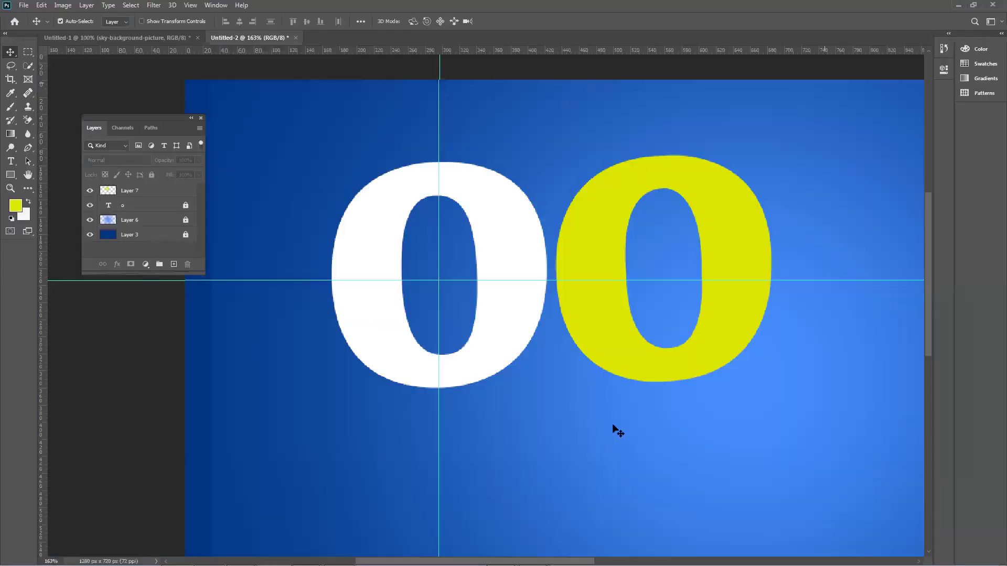
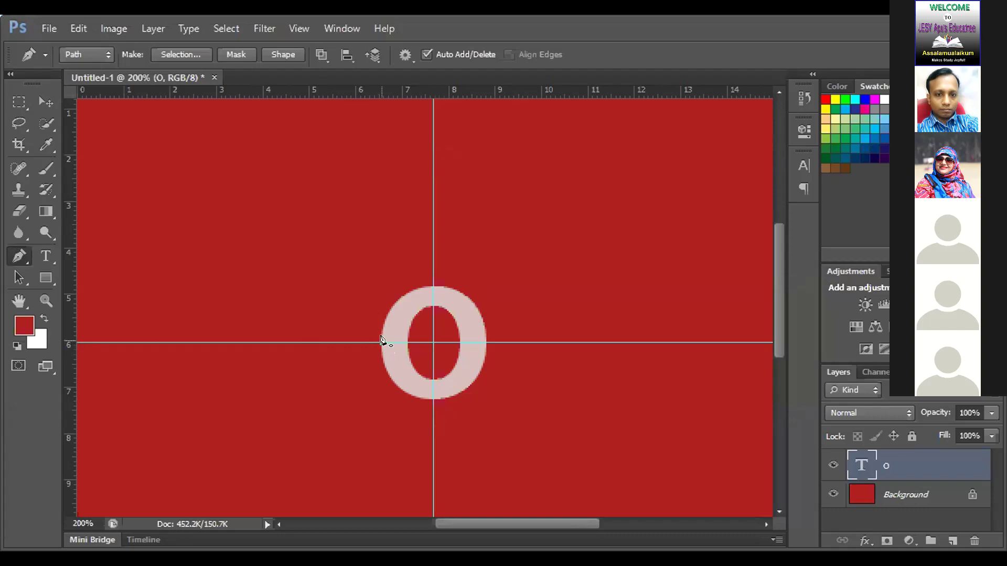
Try to trace the "o" on the red canvas from its left edge to its top with the Pen tool, and undo the path.
left_click_drag(381, 344, 520, 333)
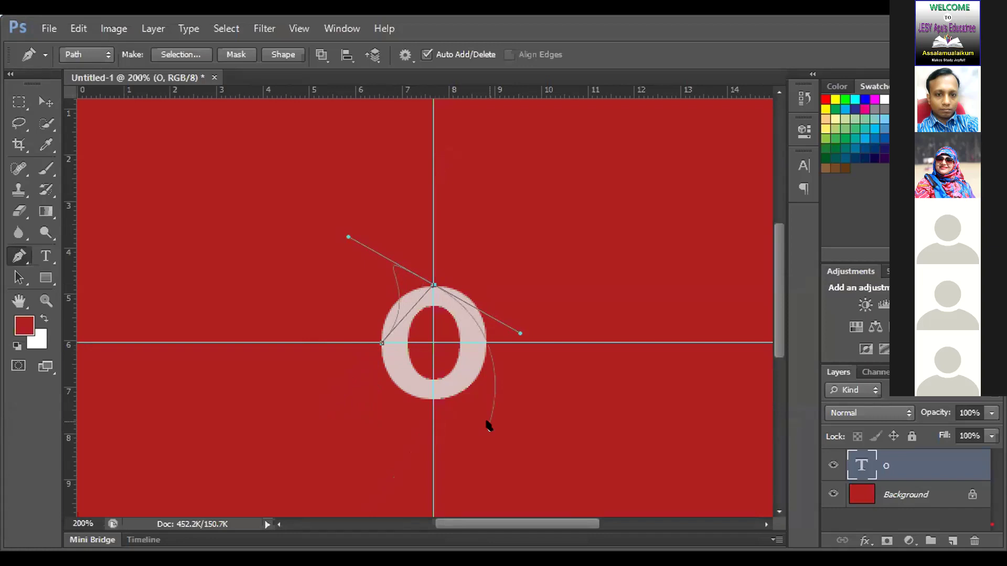
key("ctrl+z")
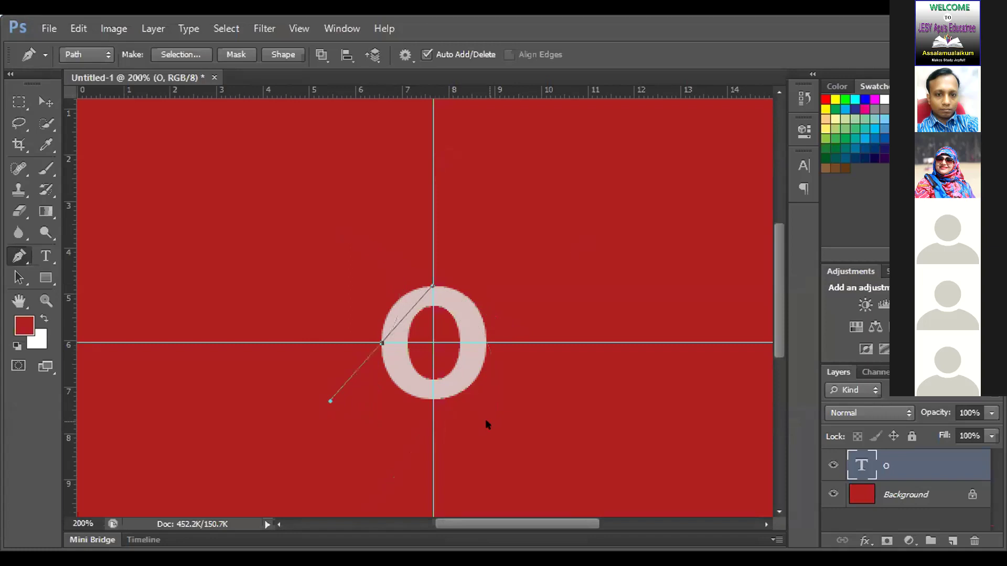
key("ctrl+z")
key("ctrl+z")
key("Return")
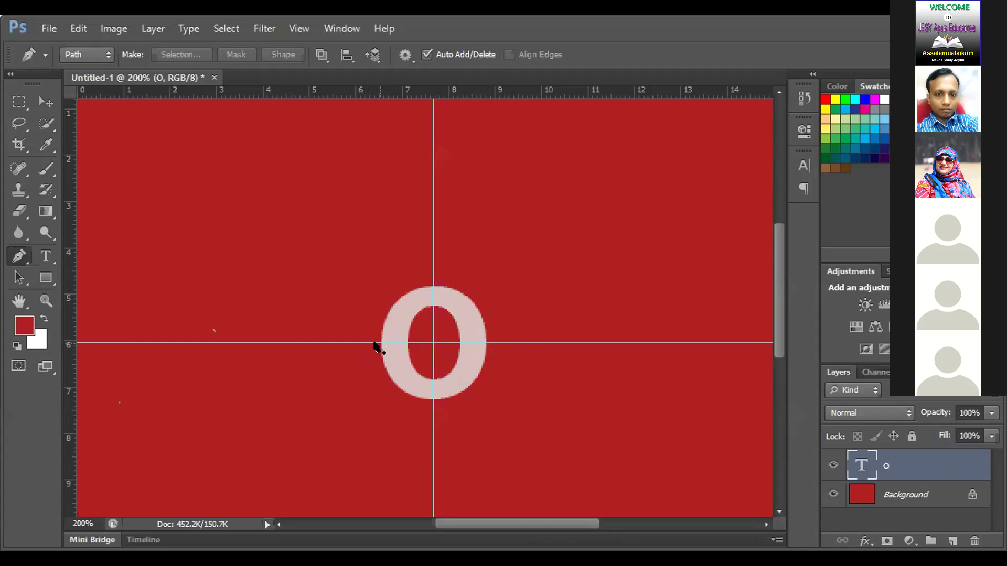
Try again to curve the outline from the left guide crossing to the top of the "o", and discard the path.
left_click(375, 343)
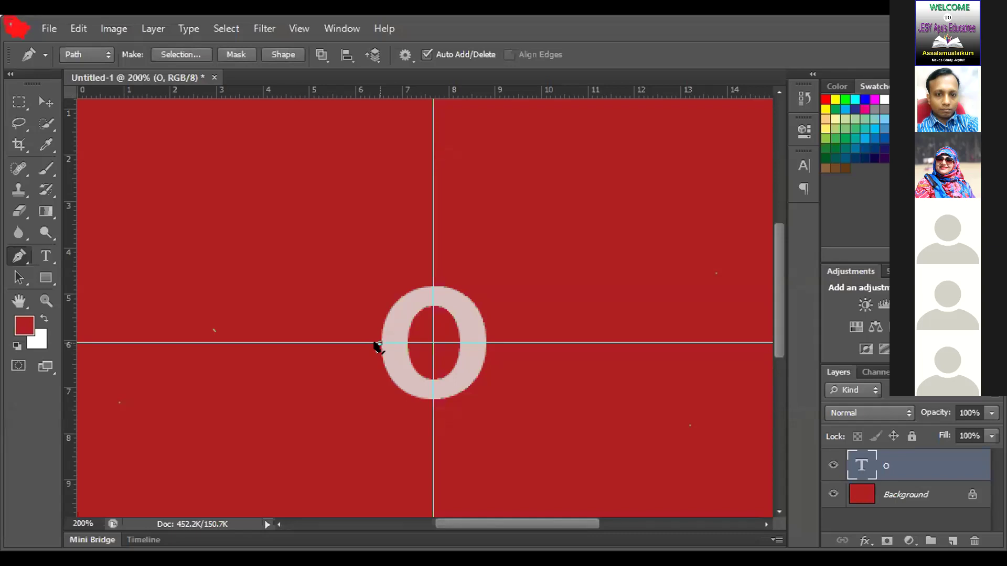
left_click_drag(380, 344, 394, 326)
left_click(434, 288)
left_click_drag(429, 287, 501, 311)
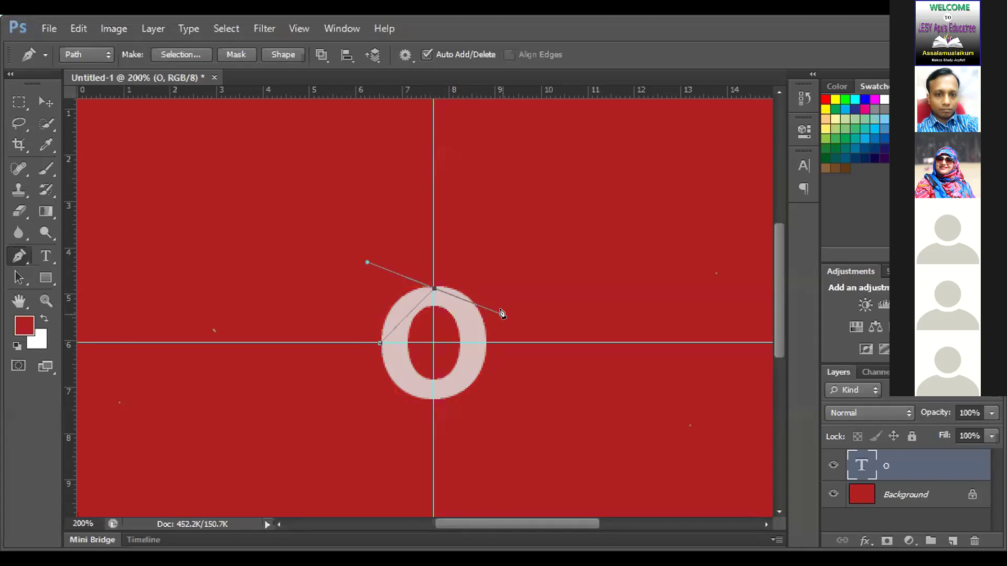
left_click(434, 286)
key("Escape")
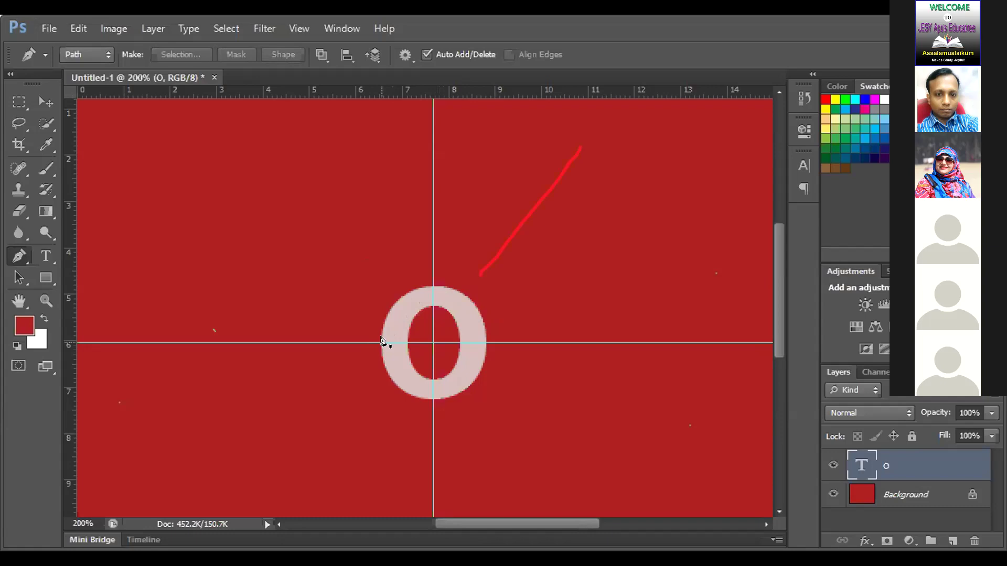
left_click(382, 340)
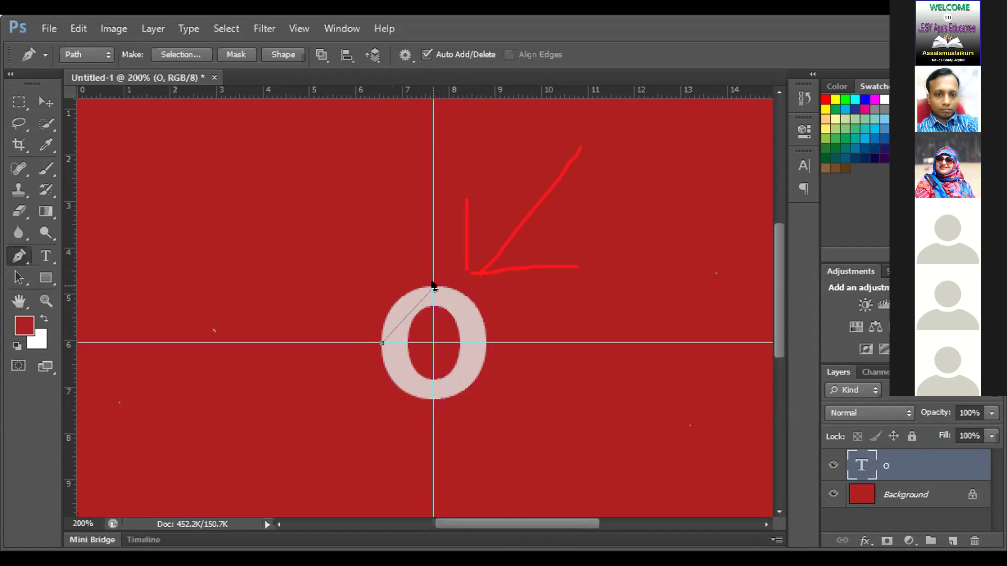
left_click(434, 286)
left_click(433, 287)
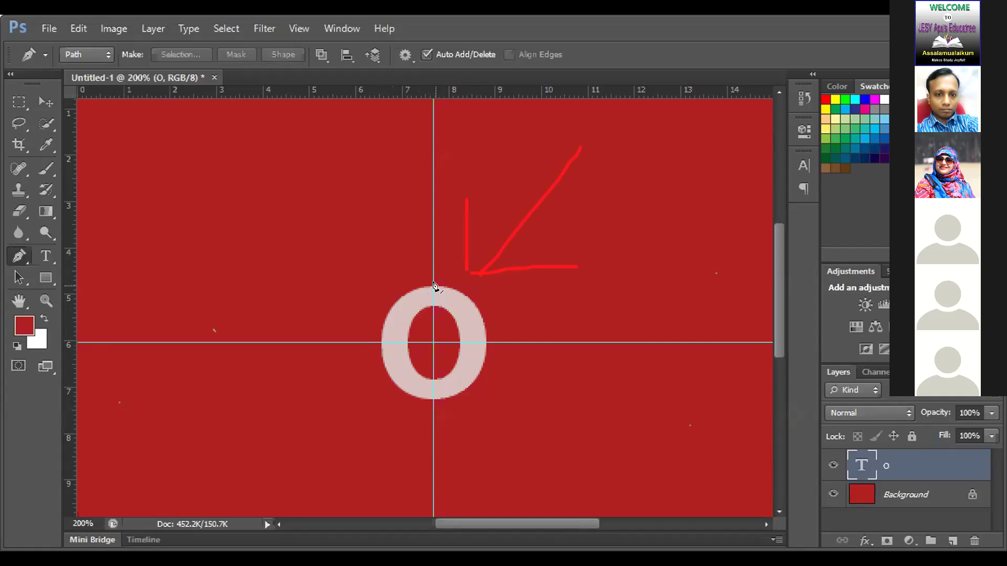
Try to shape the upper-left quarter of the "o" by pulling handles from its top anchor, removing the path after each attempt.
left_click(381, 339)
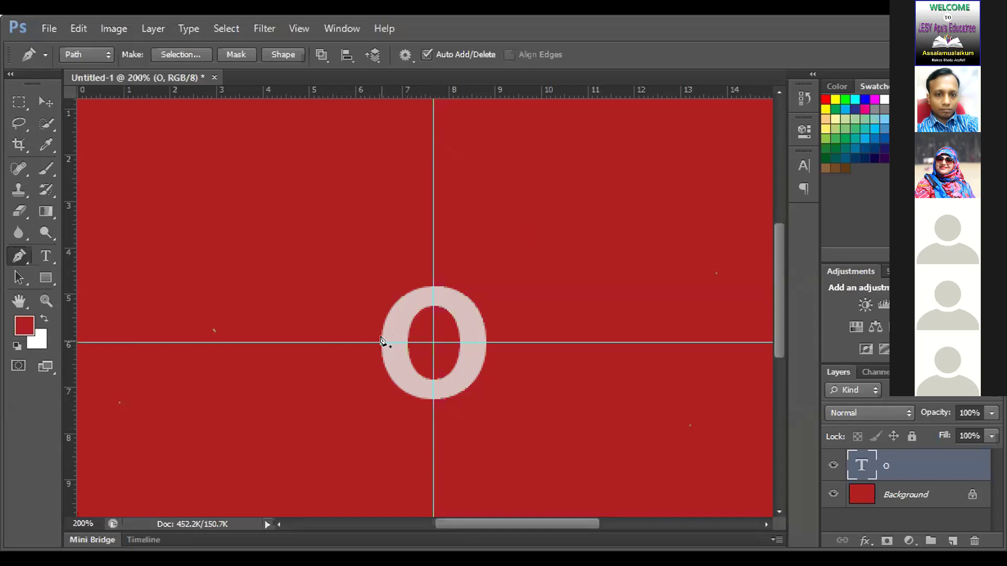
left_click(381, 343)
left_click_drag(434, 287, 482, 314)
left_click_drag(500, 311, 512, 320)
left_click(487, 305)
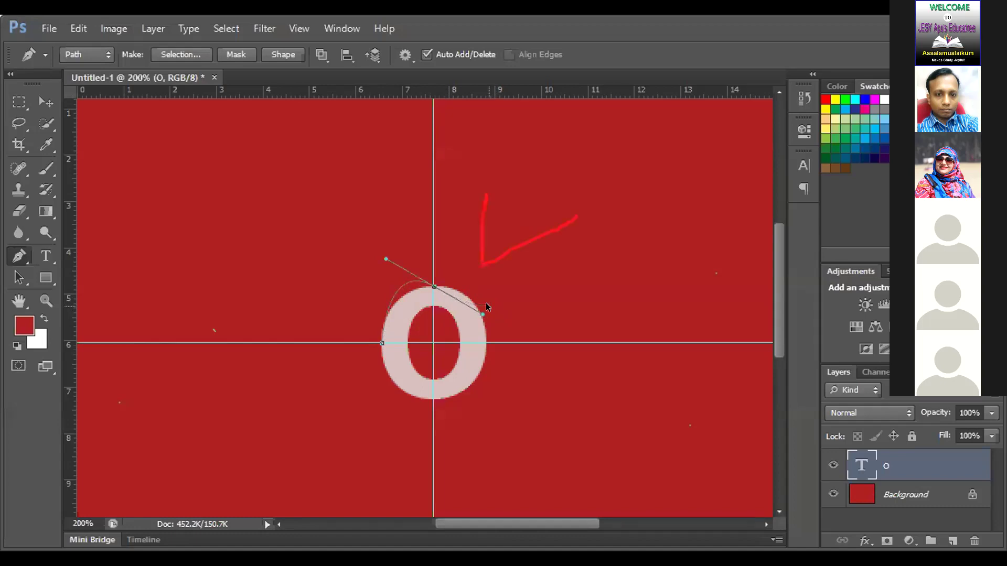
left_click(428, 288)
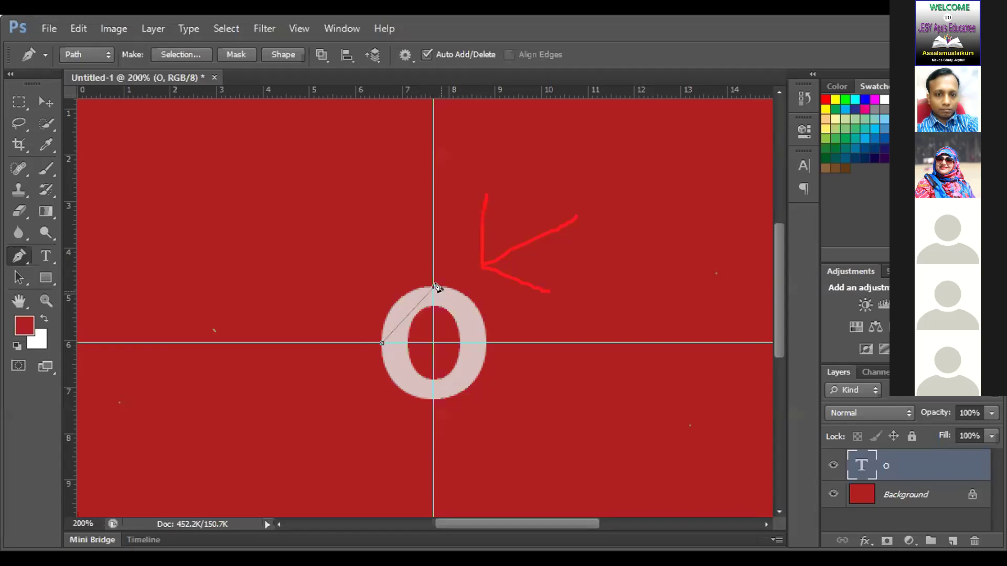
key("Escape")
key("Escape")
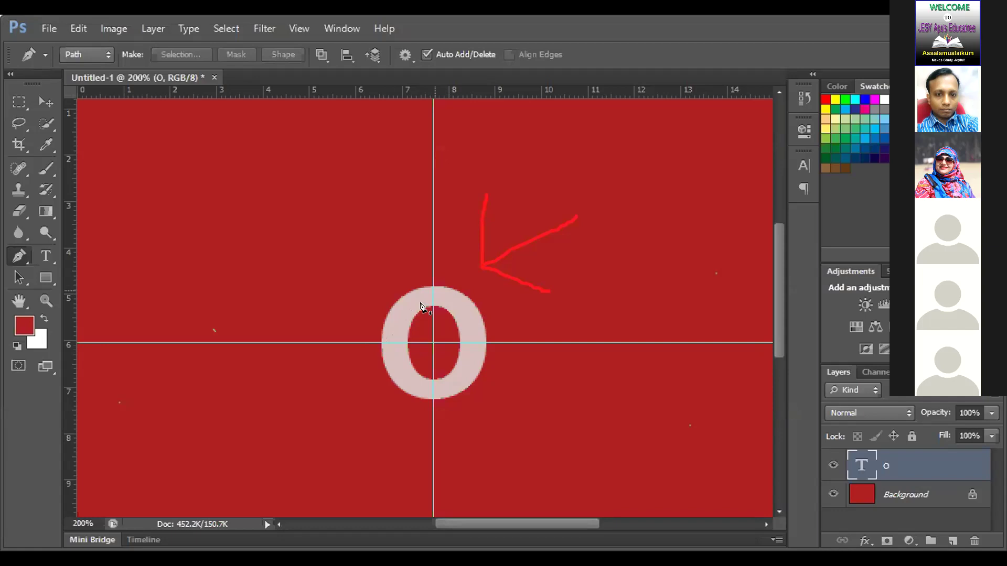
left_click(382, 343)
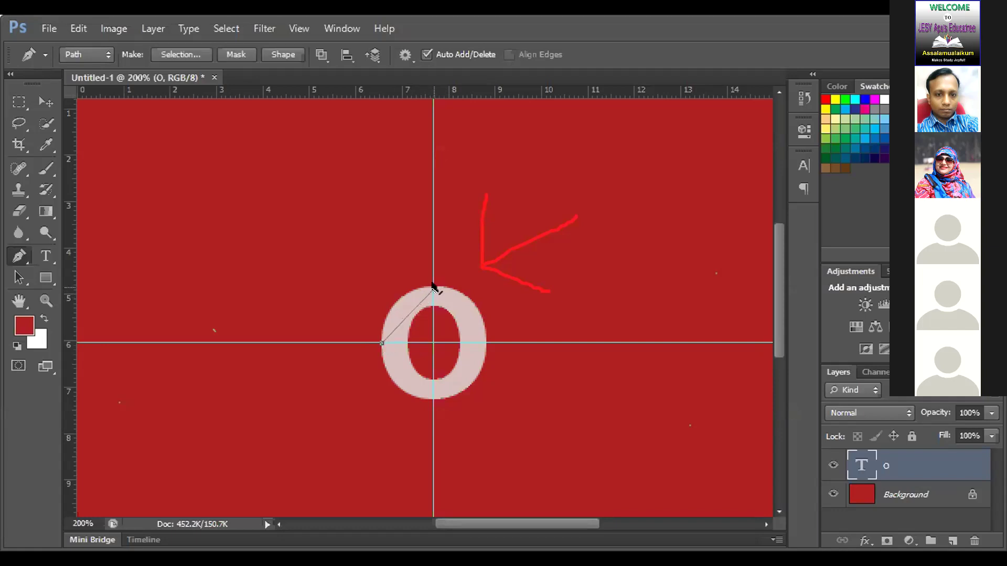
left_click_drag(452, 303, 433, 286)
key("ctrl+z")
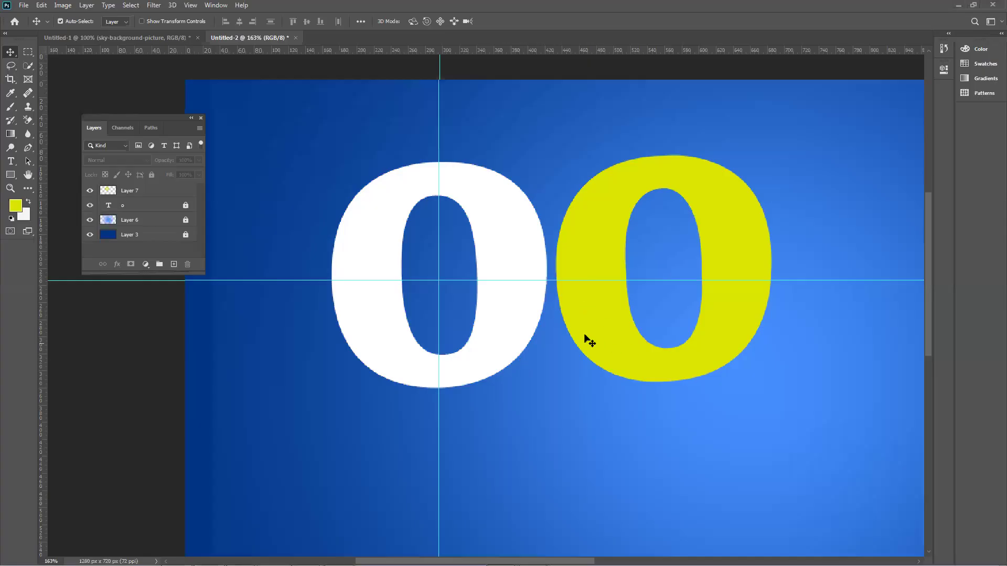
Shift the yellow shape farther right on the blue canvas, and unlock the white "o" text layer to move it beside the shape.
left_click_drag(584, 340, 667, 342)
left_click(396, 281)
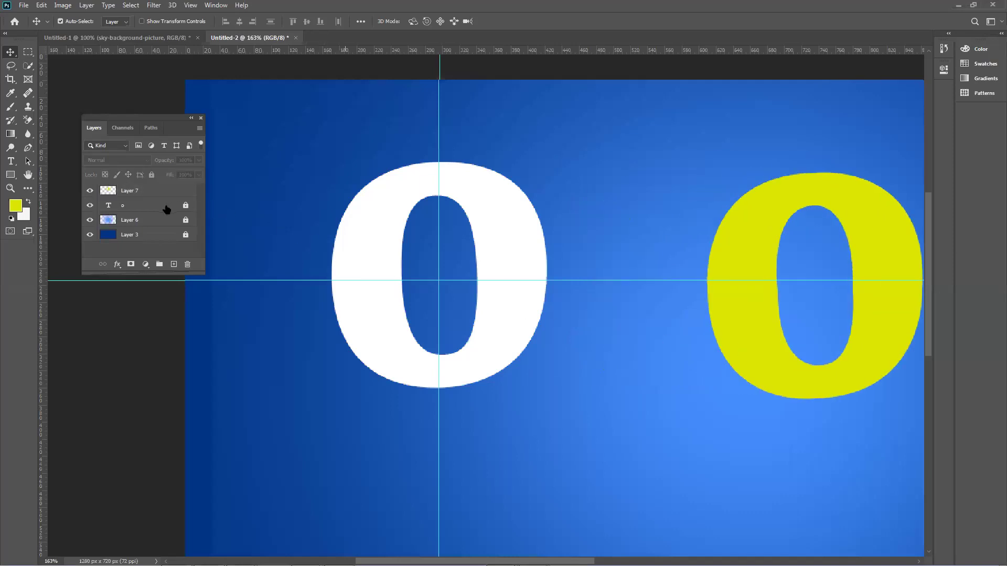
left_click(166, 210)
left_click(185, 205)
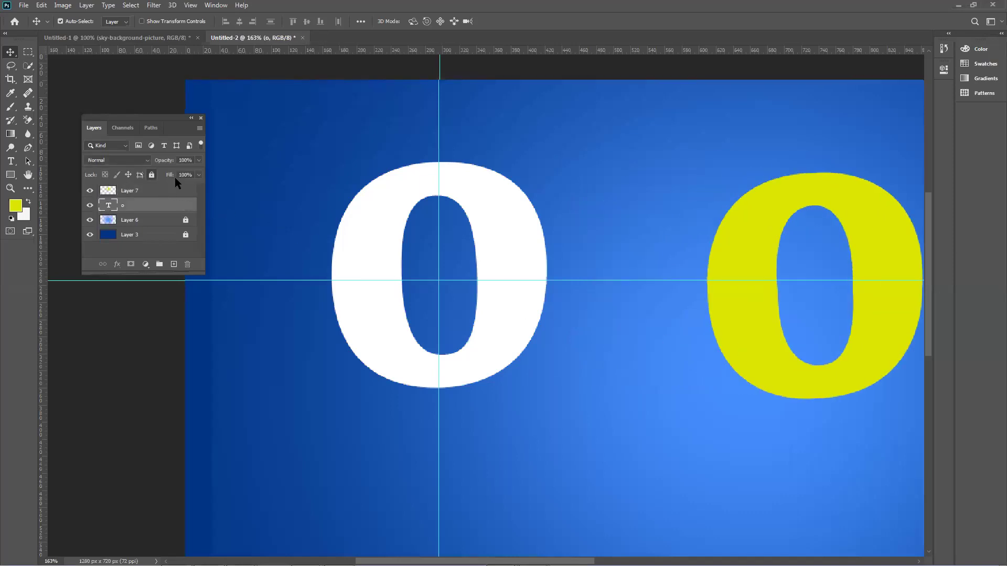
left_click_drag(506, 284, 652, 283)
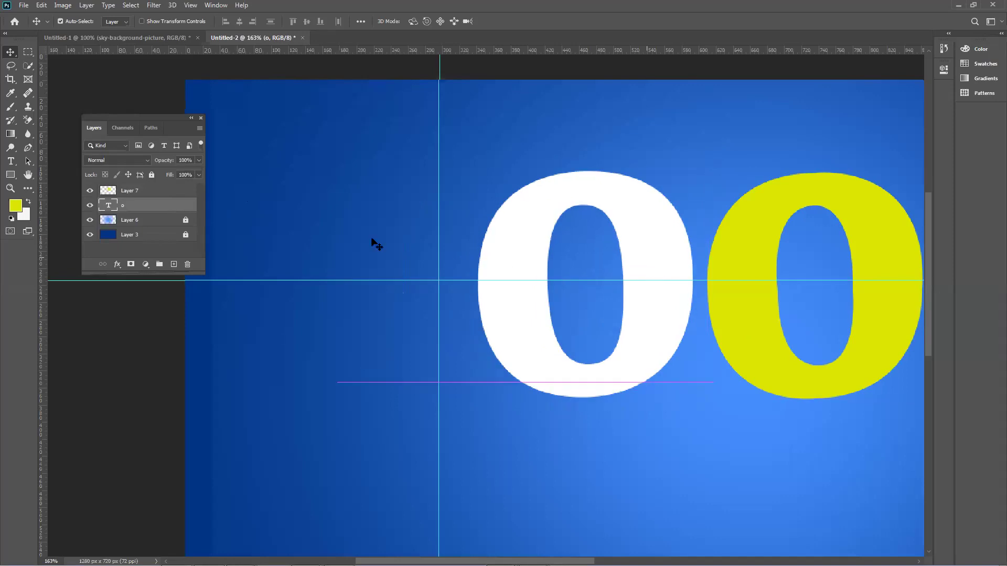
Add a text layer reading "1" and position it just to the left of the white "o".
left_click(11, 161)
left_click(345, 339)
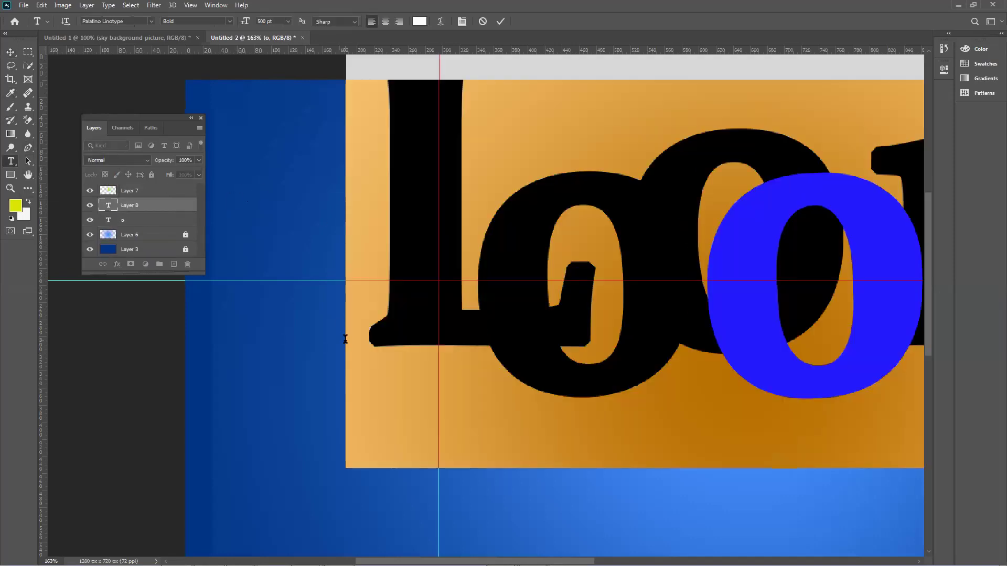
type("1")
left_click(501, 21)
left_click(10, 52)
left_click_drag(485, 222, 403, 288)
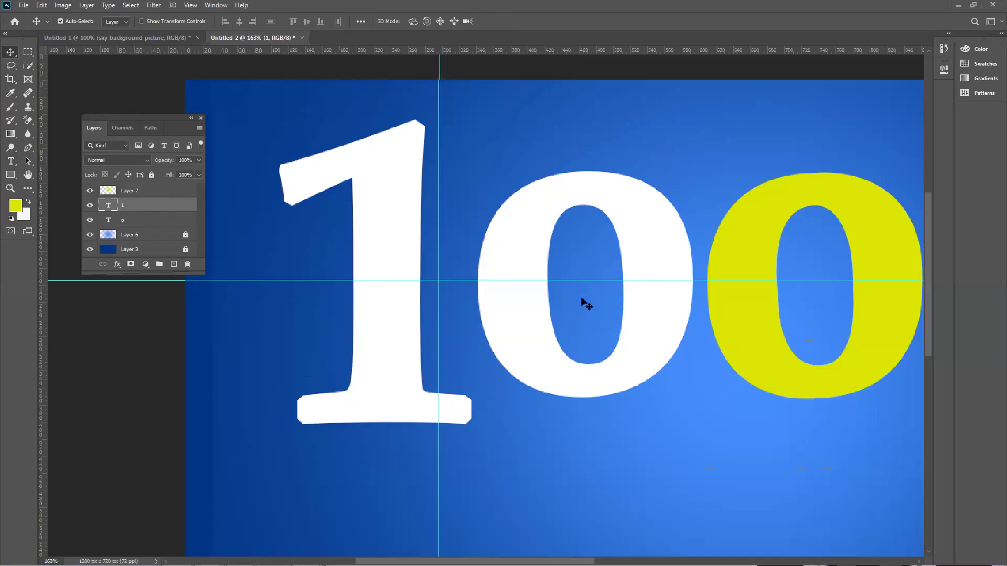
left_click_drag(391, 367, 408, 375)
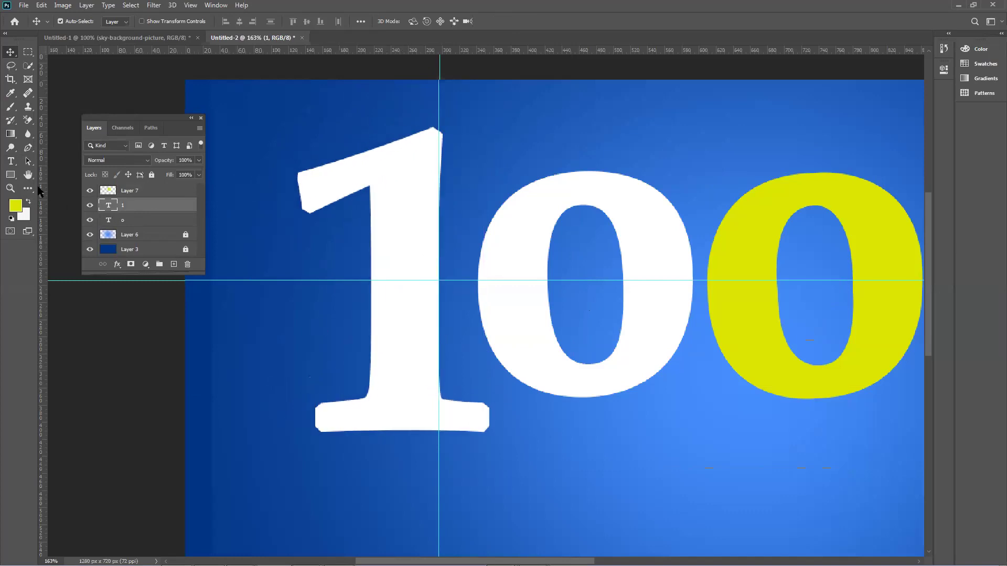
left_click(10, 161)
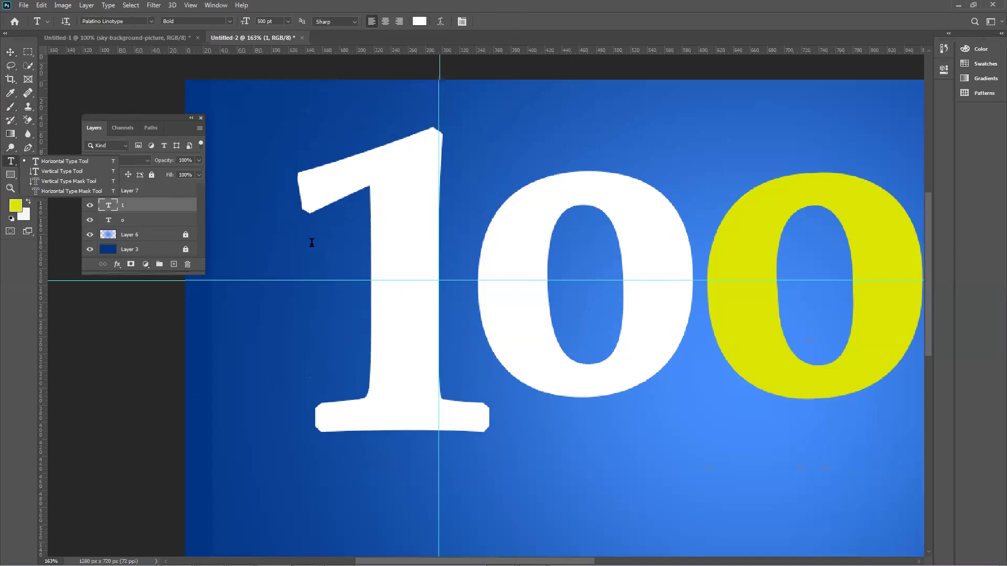
double_click(459, 199)
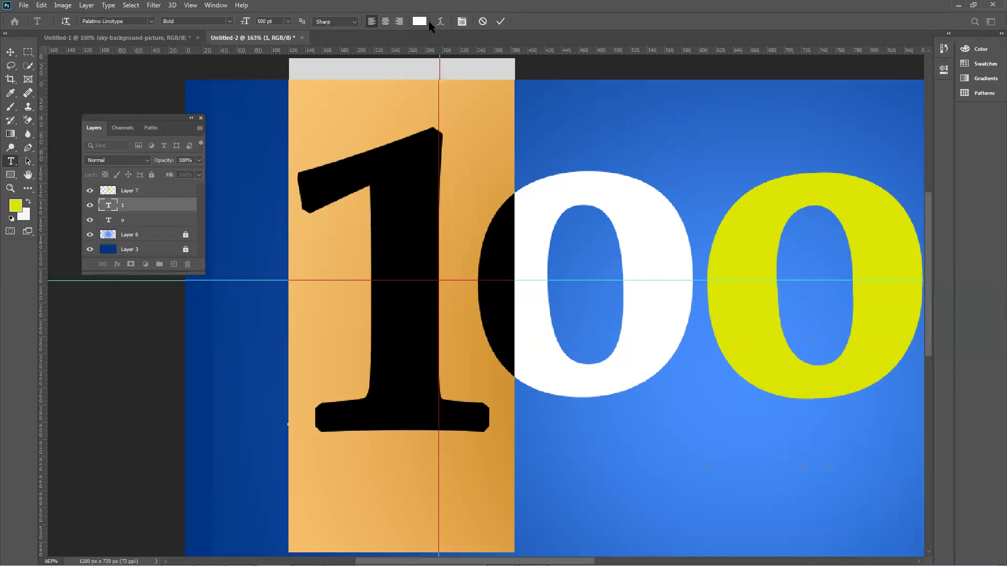
left_click(11, 52)
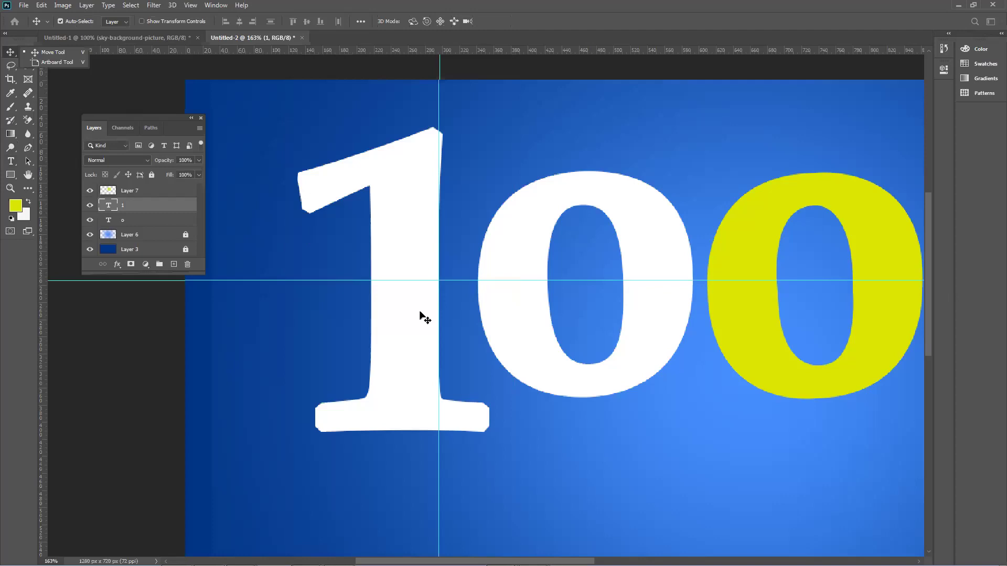
Add a text layer reading "3" in the empty blue area to the right of the yellow shape.
scroll(407, 341, "down", 10)
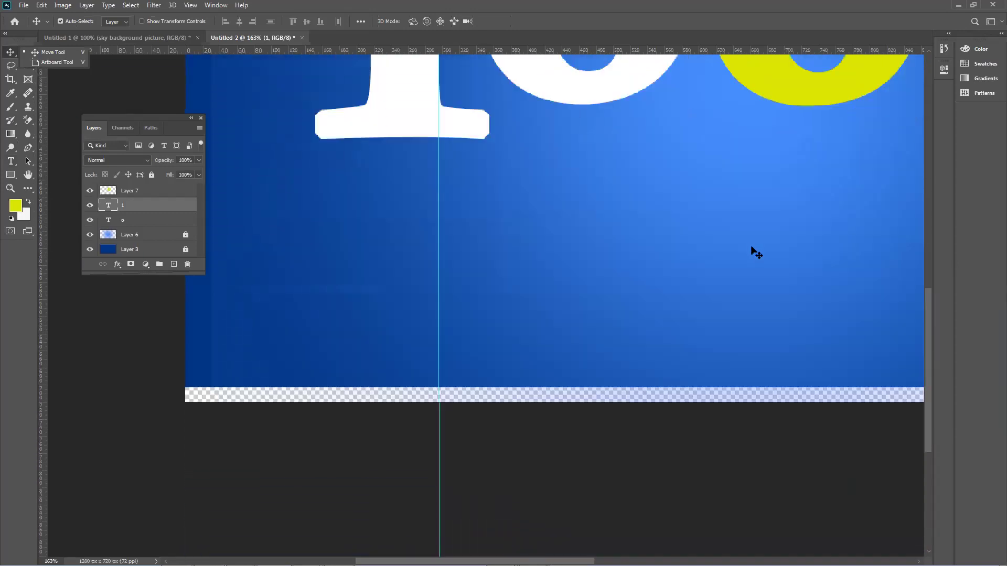
scroll(769, 209, "right", 10)
scroll(769, 209, "up", 3)
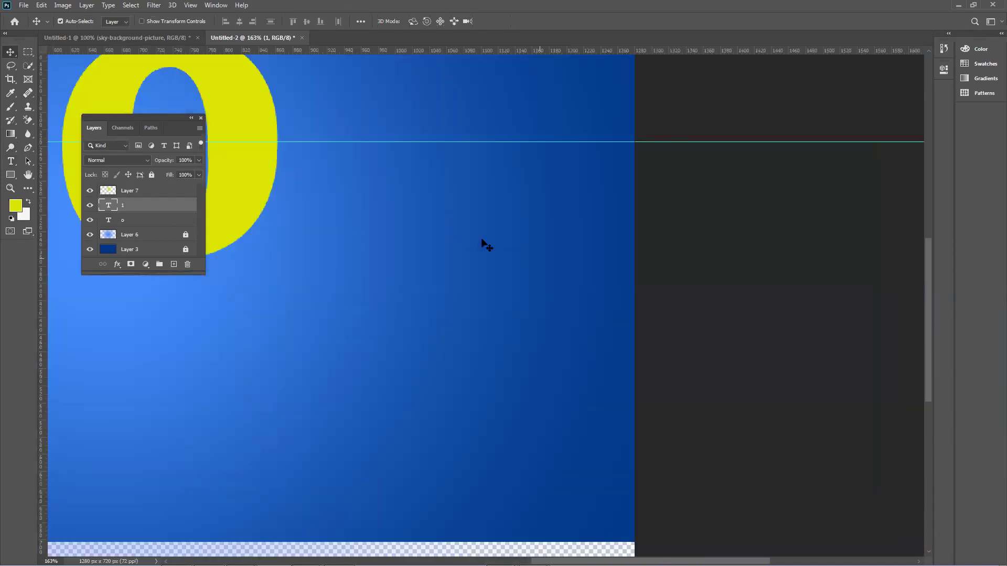
scroll(403, 202, "up", 5)
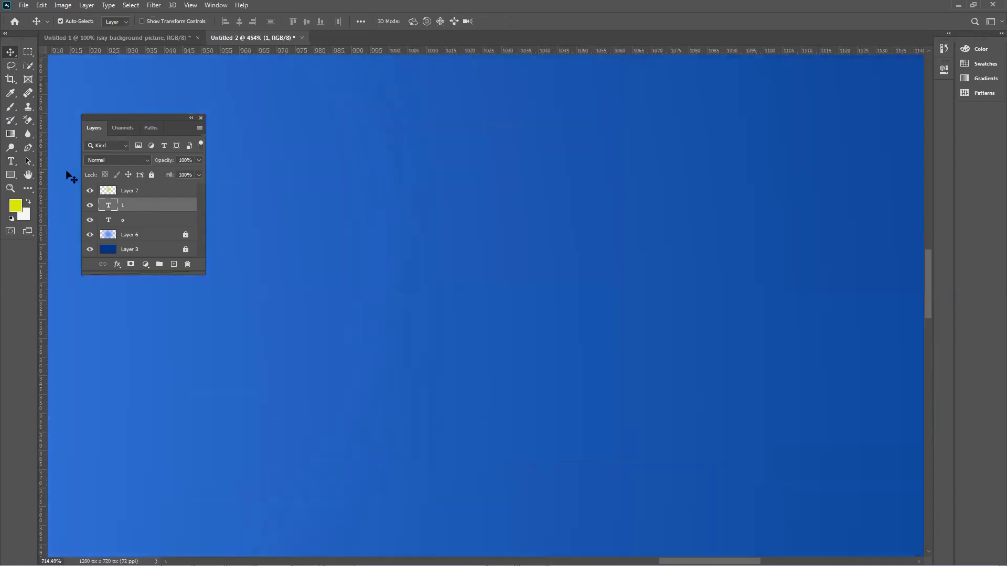
left_click(10, 161)
left_click(481, 297)
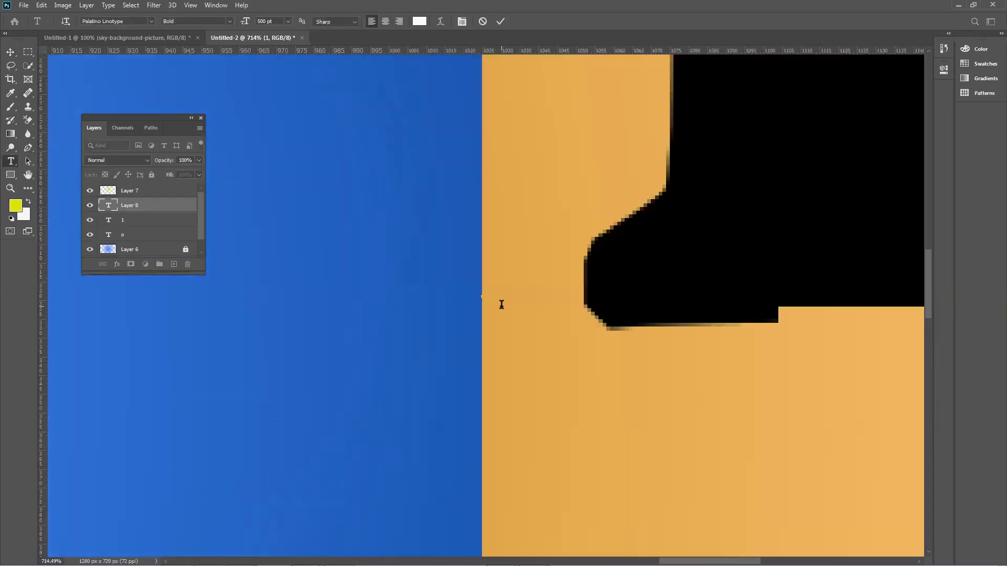
type("1")
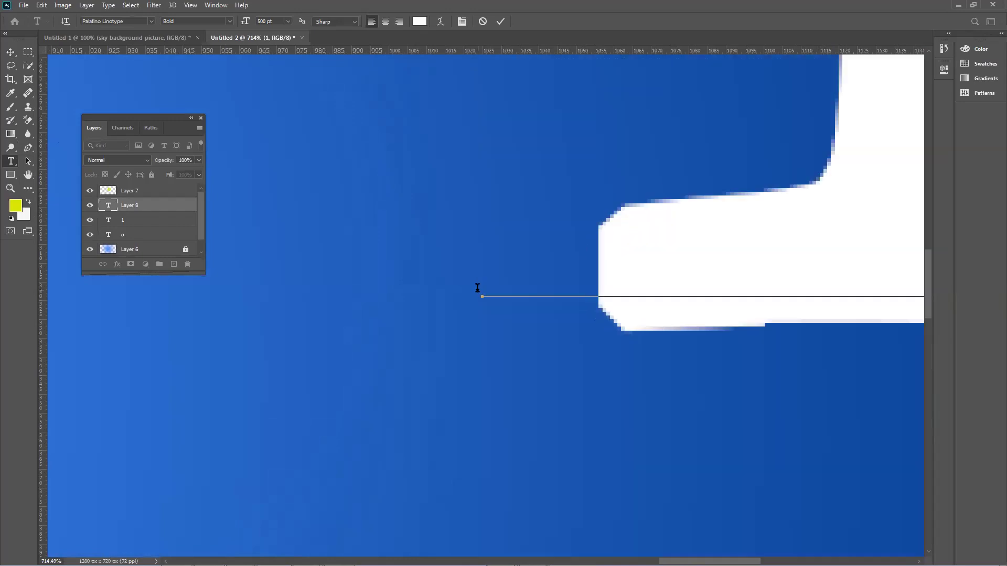
key("BackSpace")
type("3")
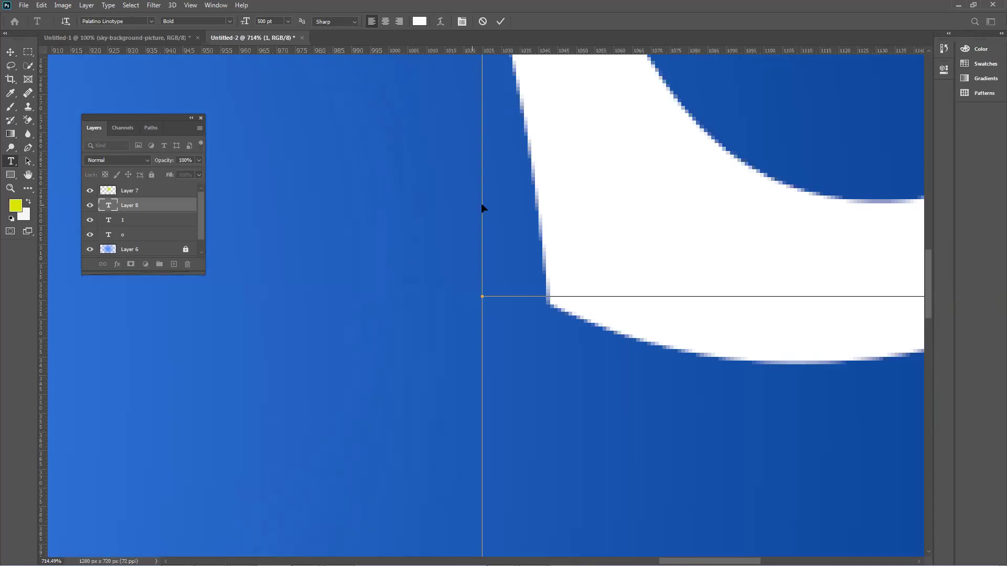
Set the font size of the text "3" to 100 pt and move it slightly down and to the left on the canvas.
key("ctrl+a")
left_click(278, 20)
type("100")
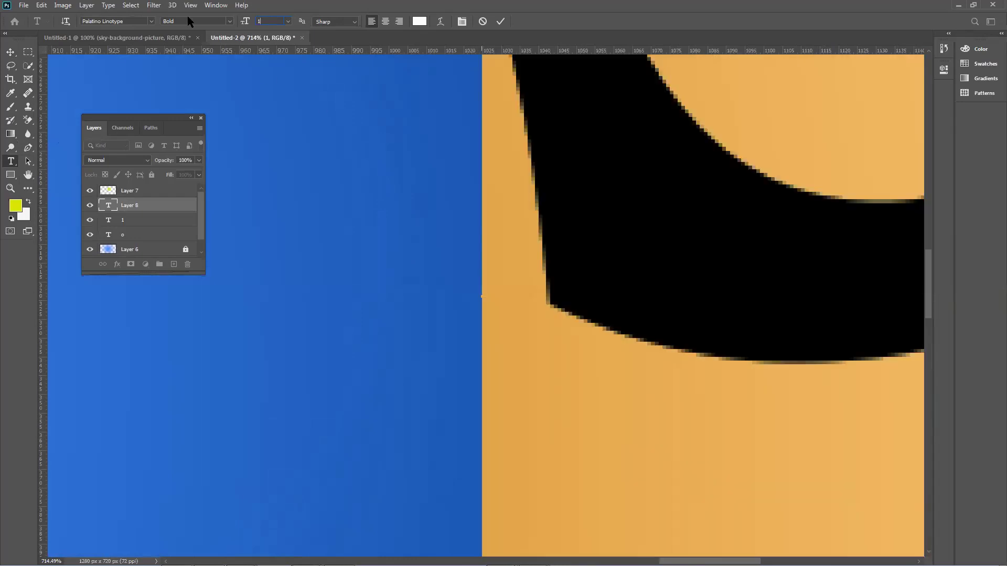
key("Return")
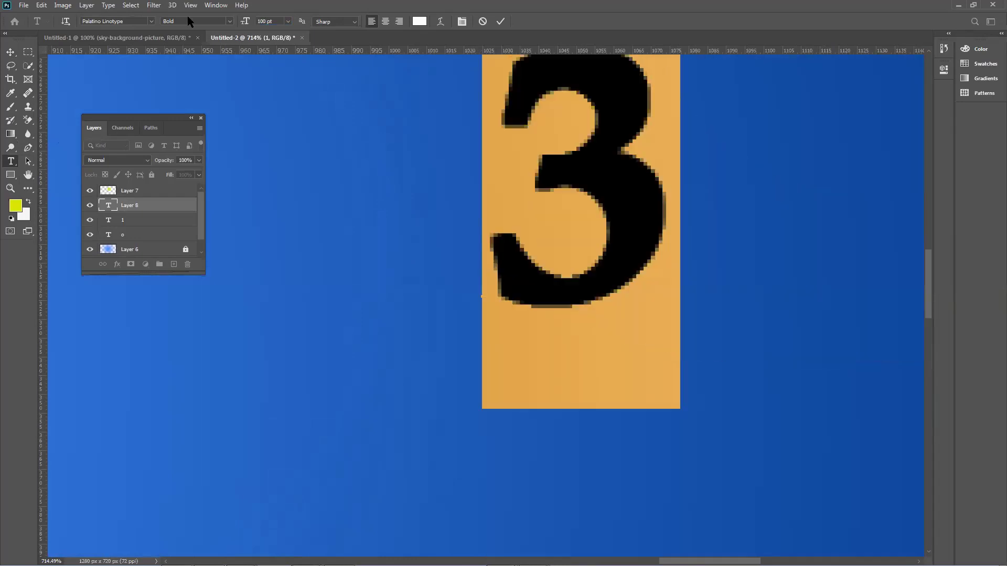
left_click(10, 52)
left_click_drag(625, 194, 495, 292)
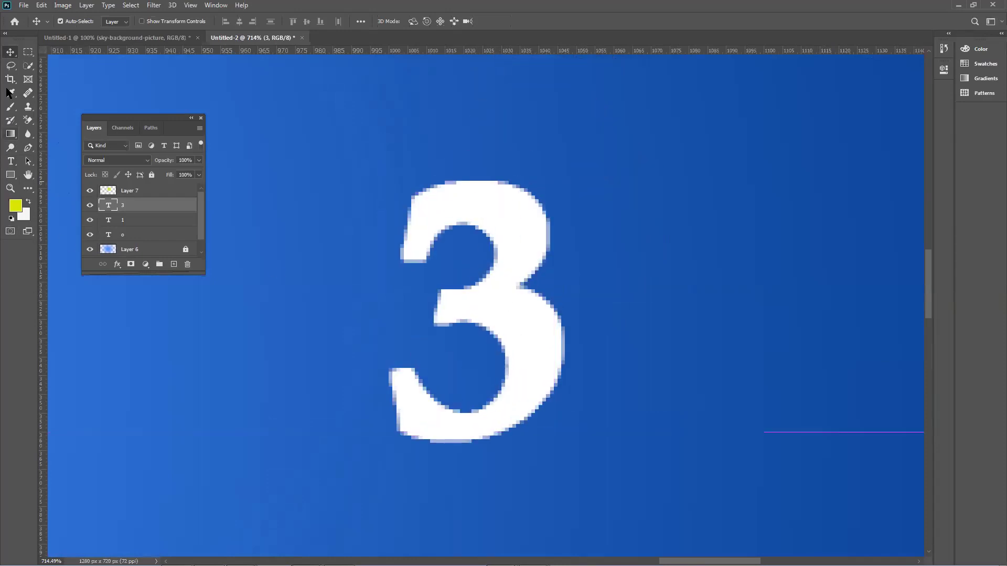
Try starting a Pen tool path along the upper-left edge of the white "3".
left_click(24, 143)
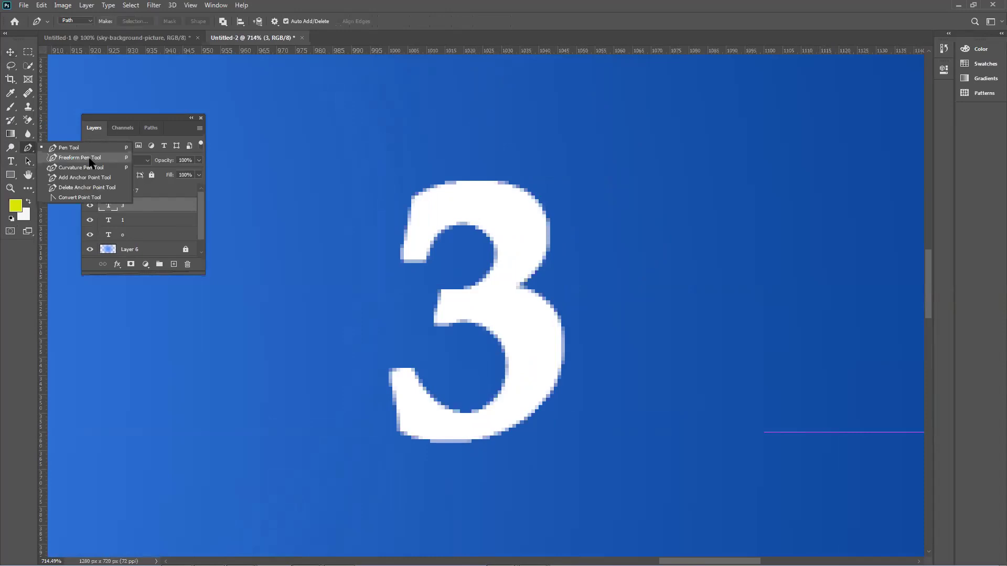
left_click(503, 516)
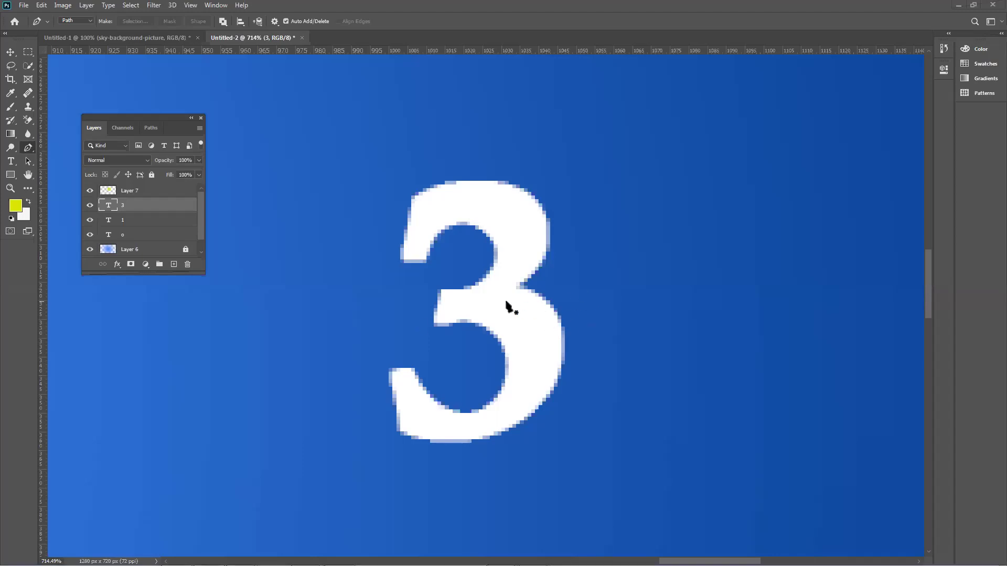
left_click(401, 258)
left_click_drag(413, 197, 430, 192)
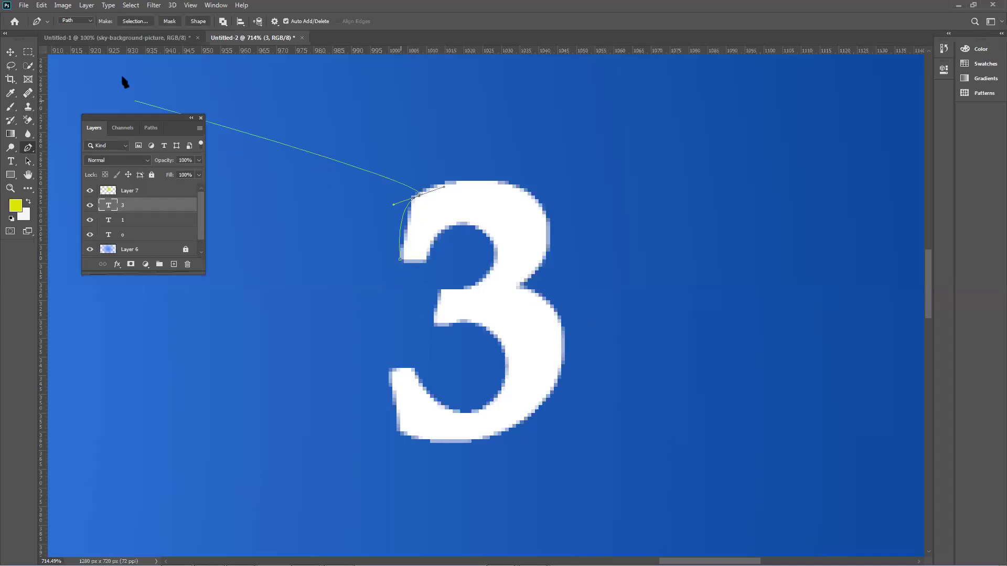
Set the Pen tool to Shape mode and draw a freeform yellow shape in the empty area left of the white "3".
left_click(85, 21)
left_click(74, 28)
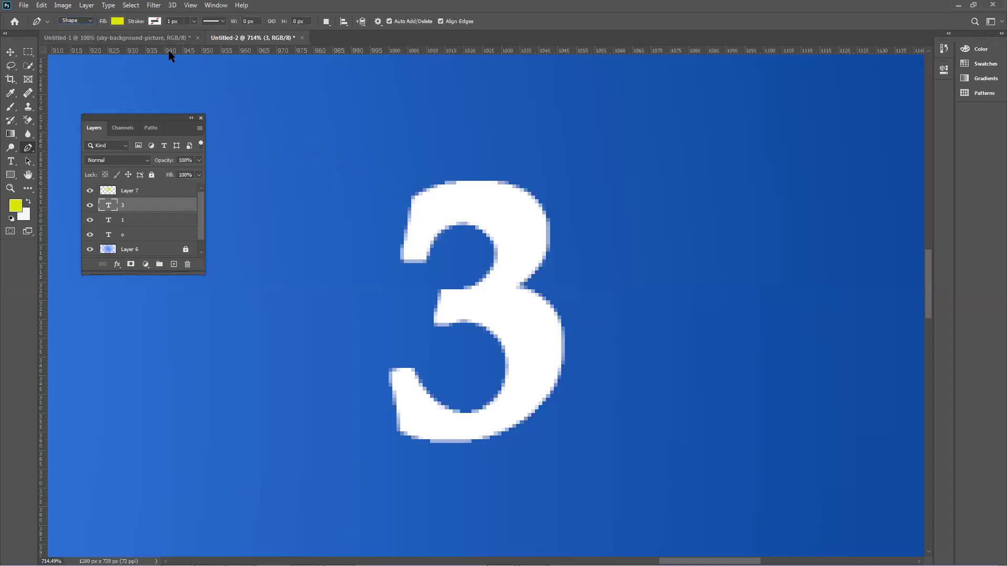
left_click_drag(224, 315, 271, 248)
left_click_drag(302, 252, 311, 270)
left_click_drag(273, 375, 304, 456)
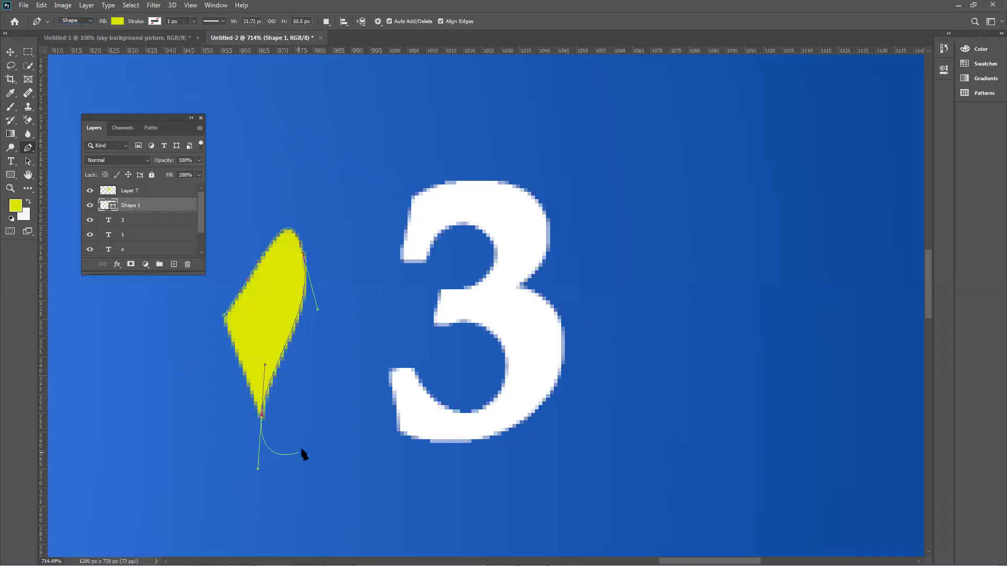
left_click_drag(351, 478, 349, 461)
left_click_drag(172, 529, 155, 528)
left_click_drag(100, 384, 133, 374)
left_click_drag(163, 320, 243, 341)
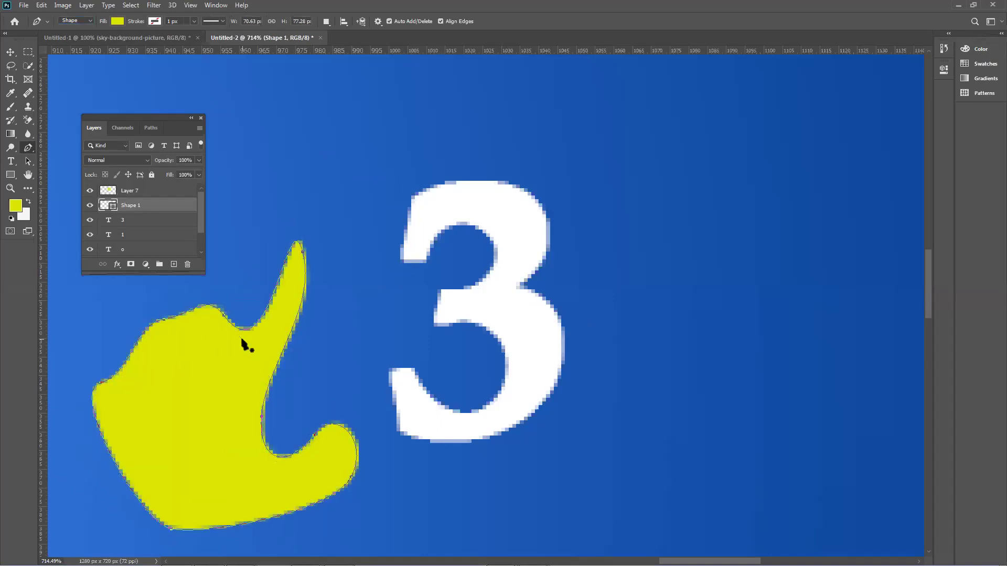
Set the Pen tool to Path mode and draw an open, unfilled path curving over the top of the "3".
left_click(74, 21)
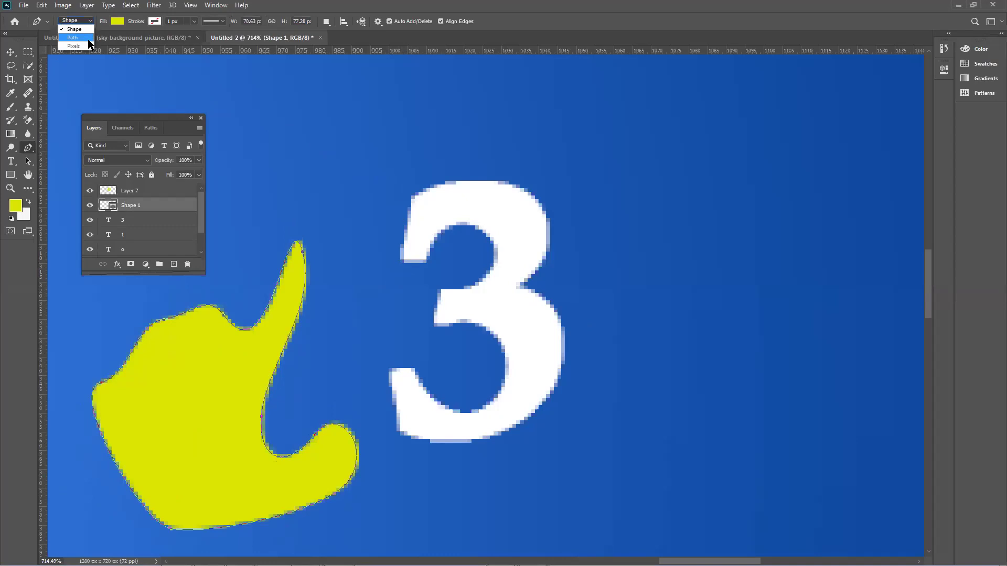
left_click(87, 39)
left_click_drag(314, 139, 366, 105)
left_click(373, 106)
left_click(452, 117)
left_click(489, 109)
left_click(551, 96)
left_click_drag(579, 93, 625, 146)
left_click_drag(588, 196, 573, 218)
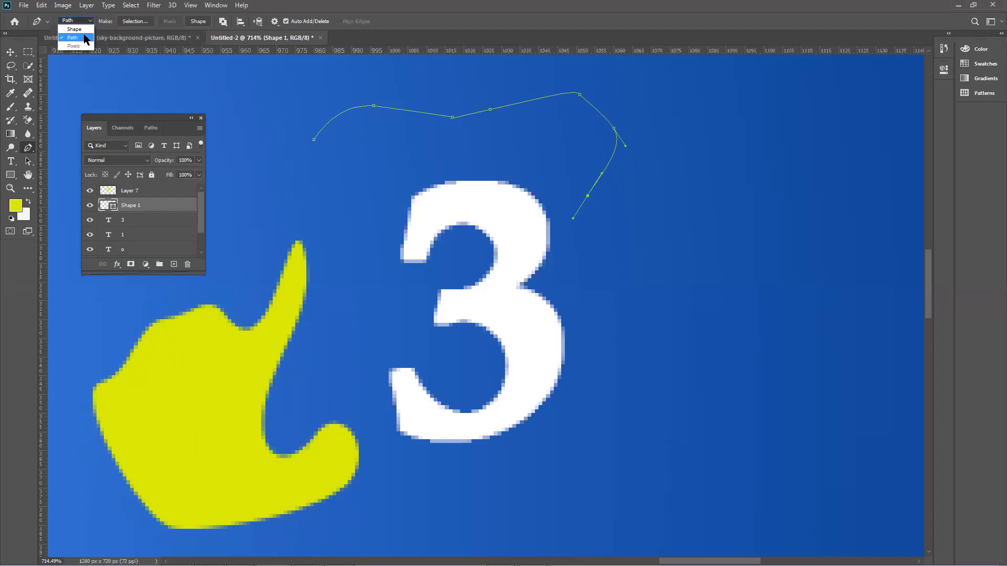
Switch the Pen tool back to Shape mode and draw a closed, irregular yellow shape over the white "3".
left_click(81, 30)
left_click(336, 195)
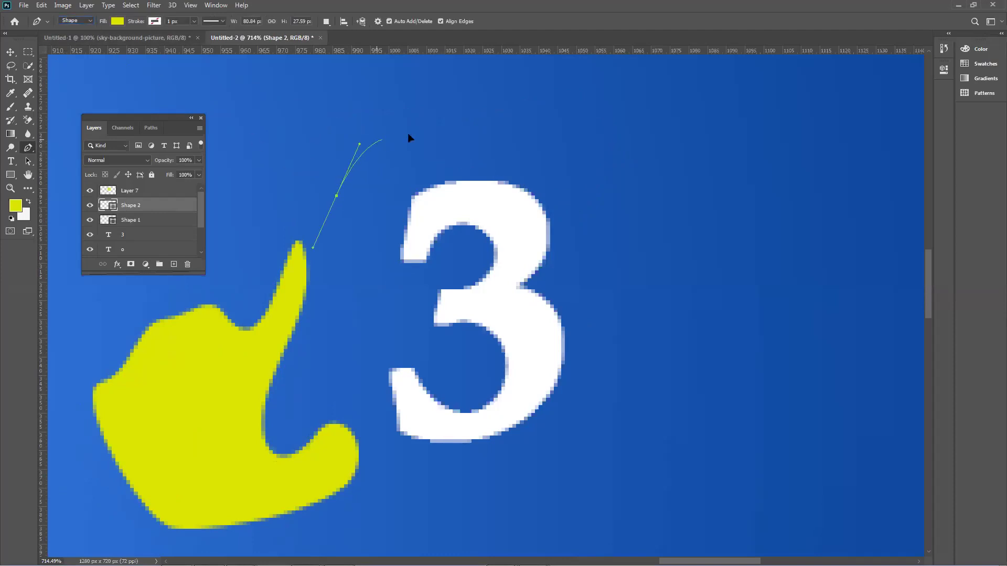
left_click(412, 135)
left_click_drag(519, 146, 568, 180)
left_click_drag(580, 222, 520, 374)
left_click_drag(430, 416, 432, 360)
left_click_drag(452, 357, 492, 343)
left_click_drag(520, 305, 518, 278)
left_click_drag(486, 293, 453, 308)
left_click_drag(426, 319, 456, 246)
left_click_drag(479, 241, 494, 239)
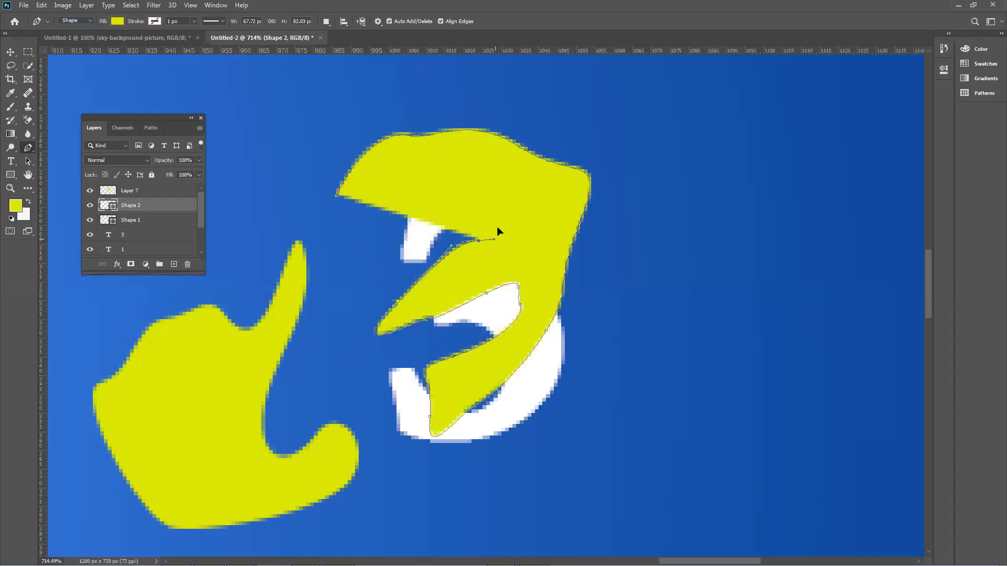
left_click_drag(366, 255, 331, 258)
left_click_drag(277, 233, 297, 227)
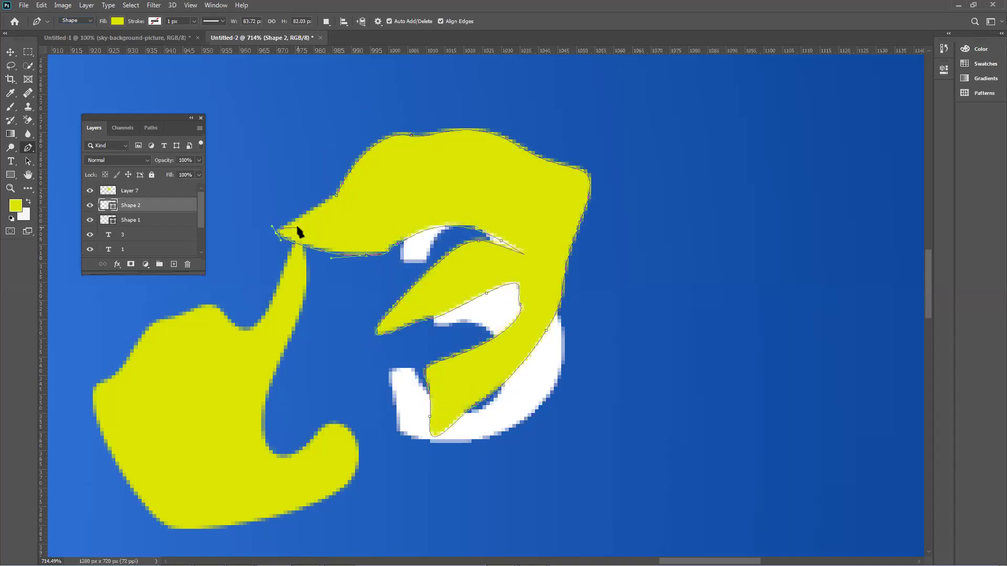
left_click_drag(336, 198, 232, 225)
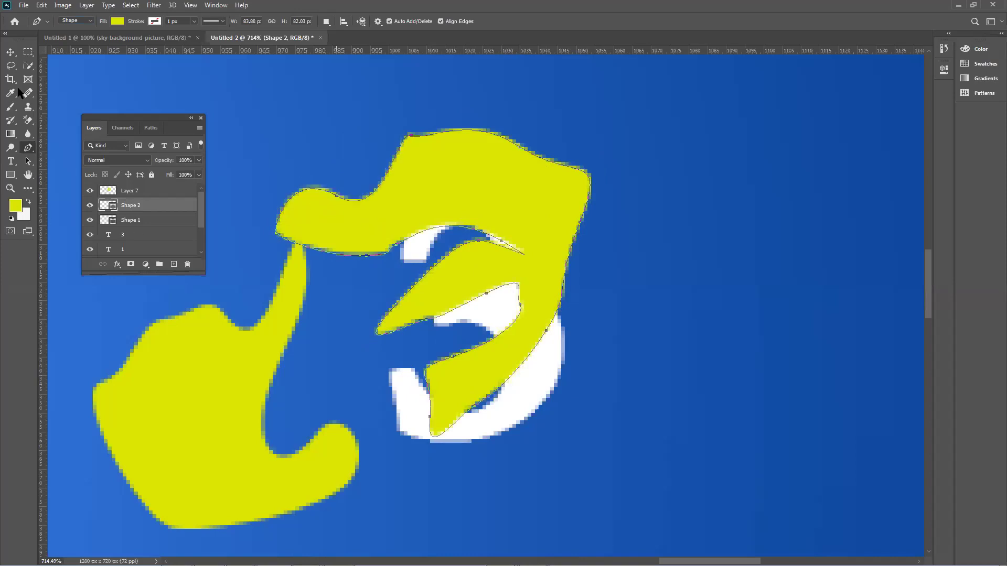
Delete both practice yellow shape layers, leaving the white "3" uncovered.
left_click(11, 52)
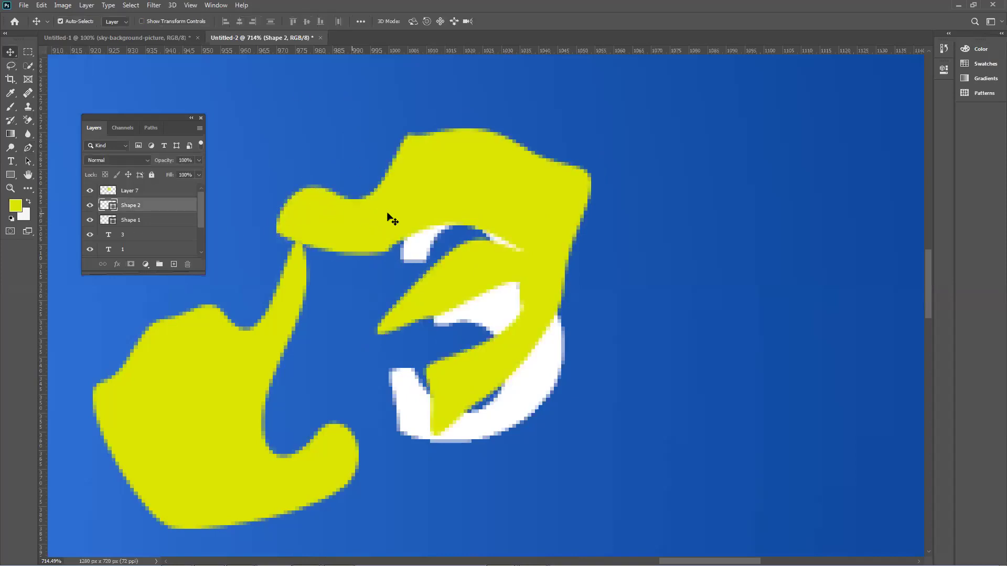
left_click_drag(389, 218, 302, 356)
key("Delete")
key("Delete")
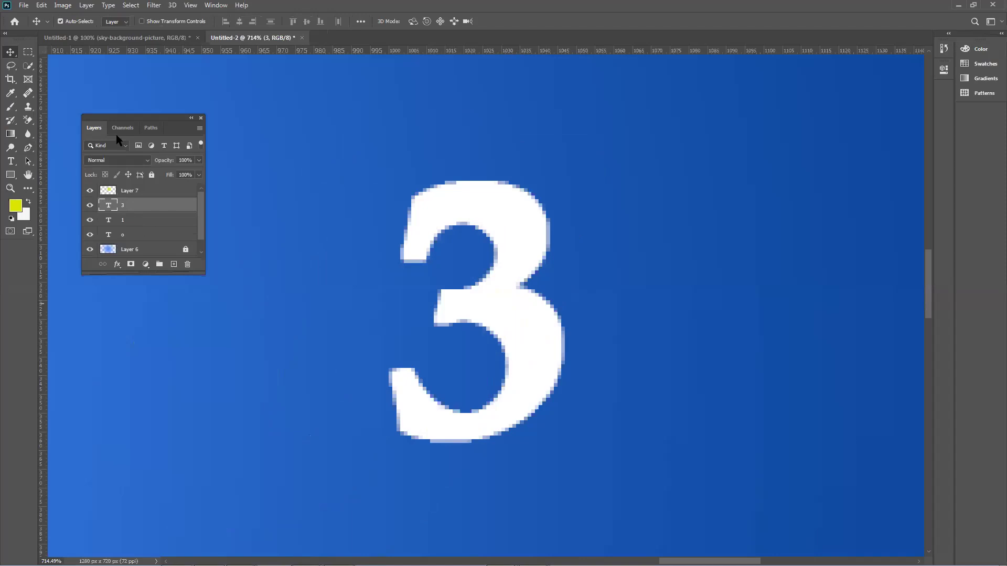
With the Pen tool in Path mode, trace the outer edge of the "3" from its upper-left tip around the upper bowl to the notch.
left_click(28, 147)
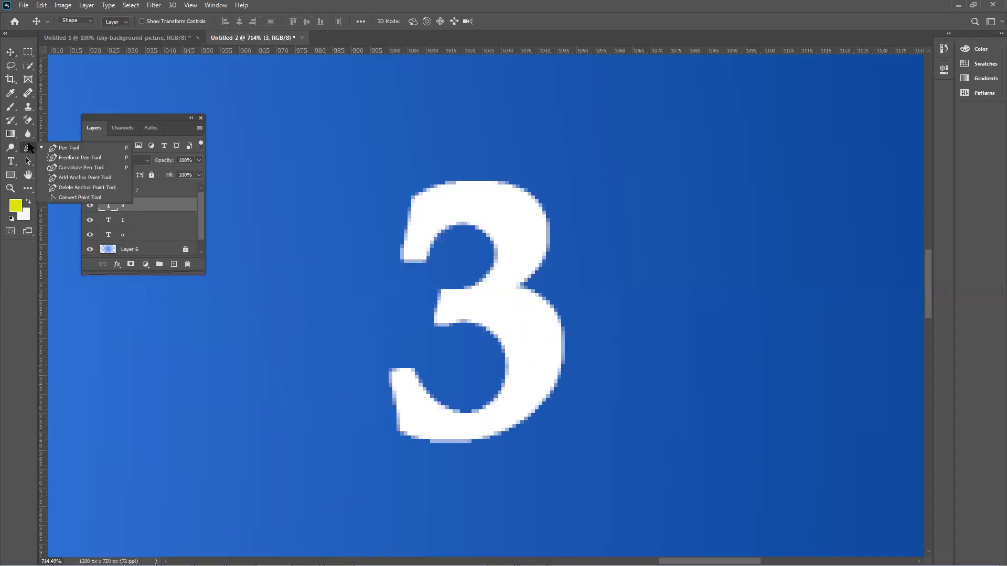
left_click(89, 21)
left_click(79, 28)
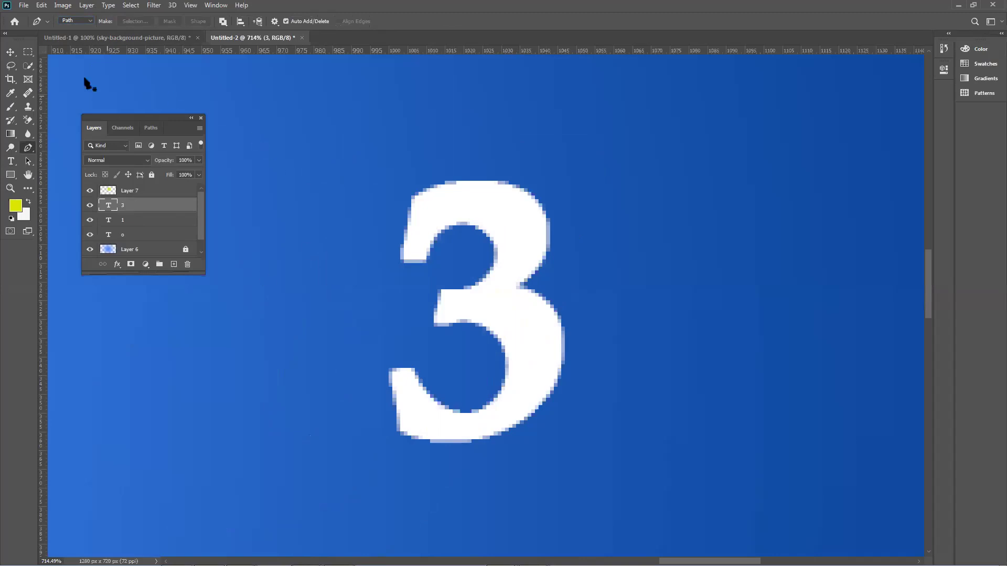
left_click(402, 259)
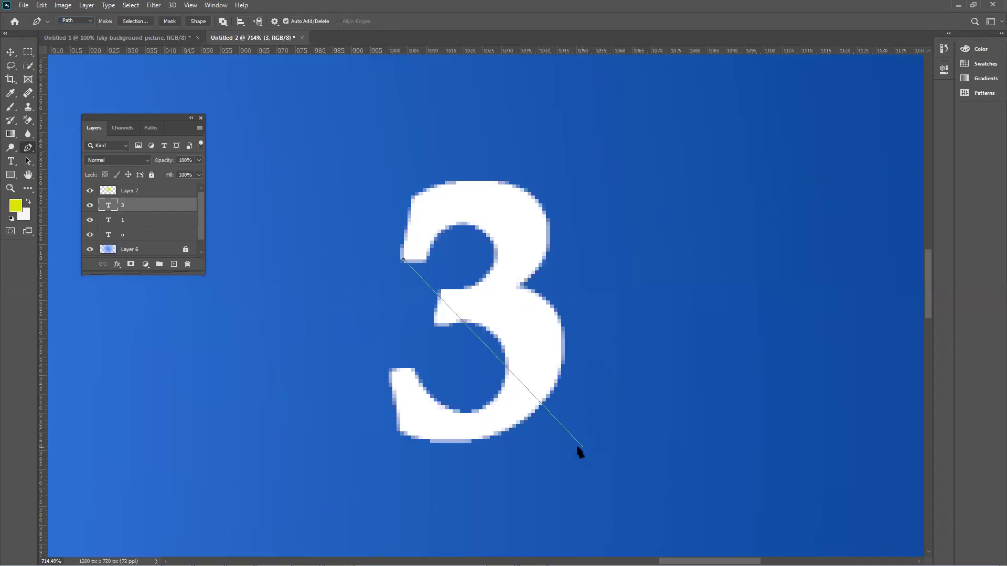
left_click_drag(429, 188, 467, 180)
left_click_drag(549, 238, 565, 311)
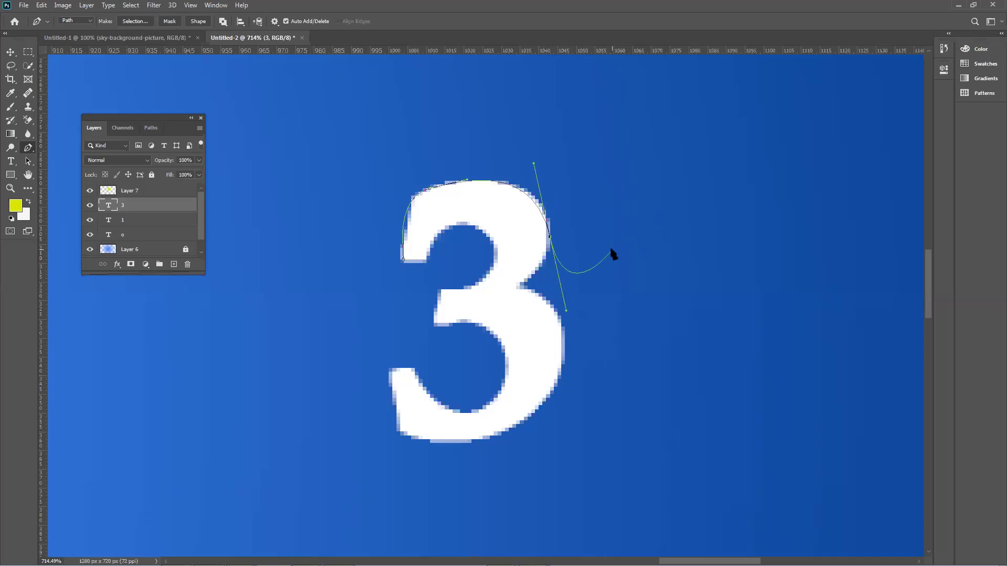
left_click(550, 238)
left_click_drag(523, 285, 499, 307)
left_click(523, 286)
Continue the path around the outside of the lower bowl to the bottom-left corner of the "3", ending in a corner anchor.
left_click_drag(558, 377, 530, 441)
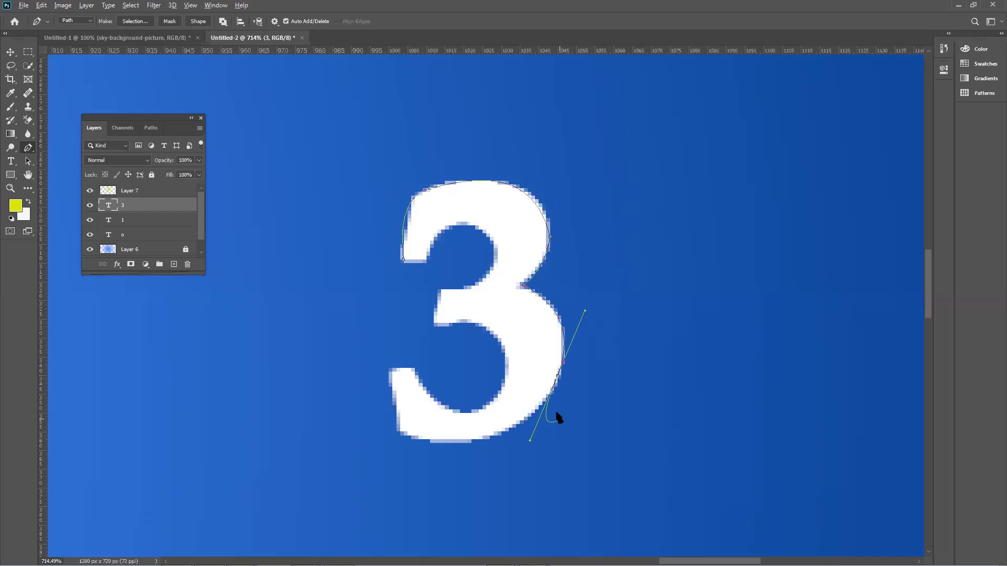
left_click(557, 376, "alt")
left_click_drag(404, 435, 282, 404)
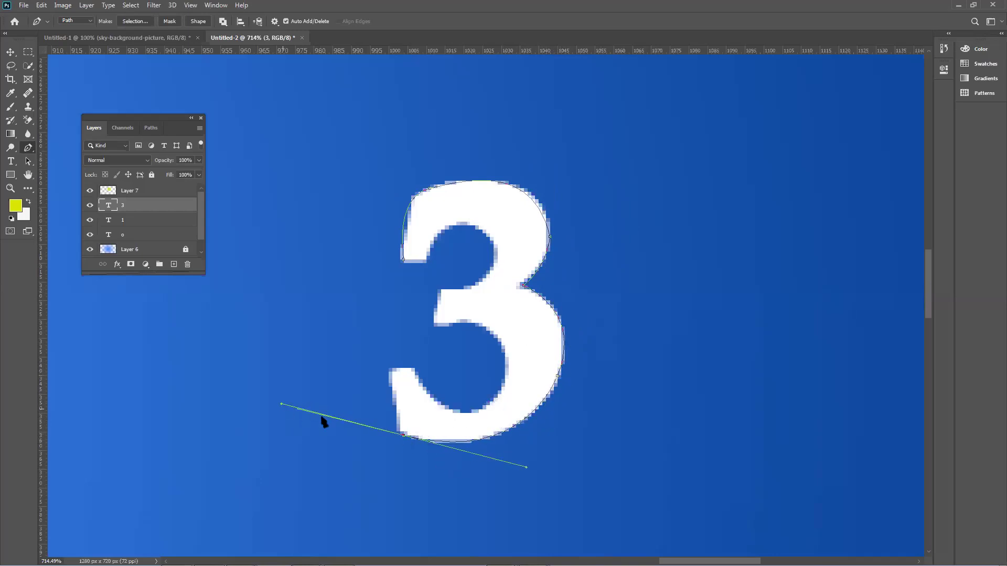
left_click(404, 435, "alt")
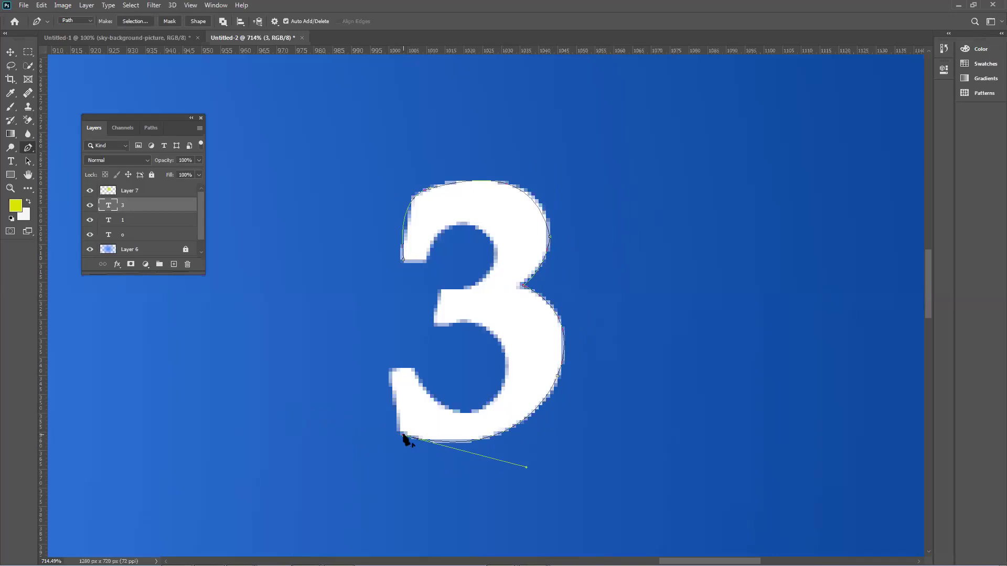
Trace the lower-left terminal and the inner curve of the lower bowl of the "3".
left_click_drag(392, 374, 399, 366)
left_click(392, 373, "alt")
left_click(415, 369)
left_click_drag(482, 406, 508, 382)
key("ctrl+z")
left_click_drag(465, 413, 496, 409)
left_click_drag(493, 334, 395, 343)
left_click(494, 336)
Trace the middle bar and upper inner curve of the "3", and convert the closed path into a selection.
left_click(435, 327)
mouse_move(442, 287)
left_mouse_down()
mouse_move(485, 288)
mouse_move(499, 202)
mouse_move(499, 252)
mouse_move(454, 252)
mouse_move(386, 339)
mouse_move(404, 347)
mouse_move(461, 210)
mouse_move(436, 247)
mouse_move(417, 238)
mouse_move(427, 296)
left_mouse_up()
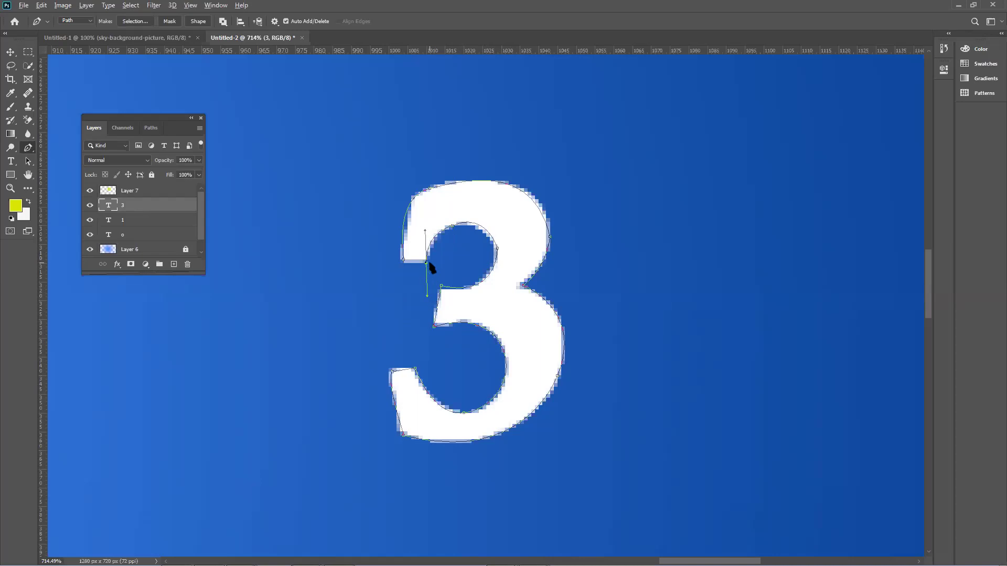
left_click(426, 262, "alt")
left_click(404, 259)
key("ctrl+Return")
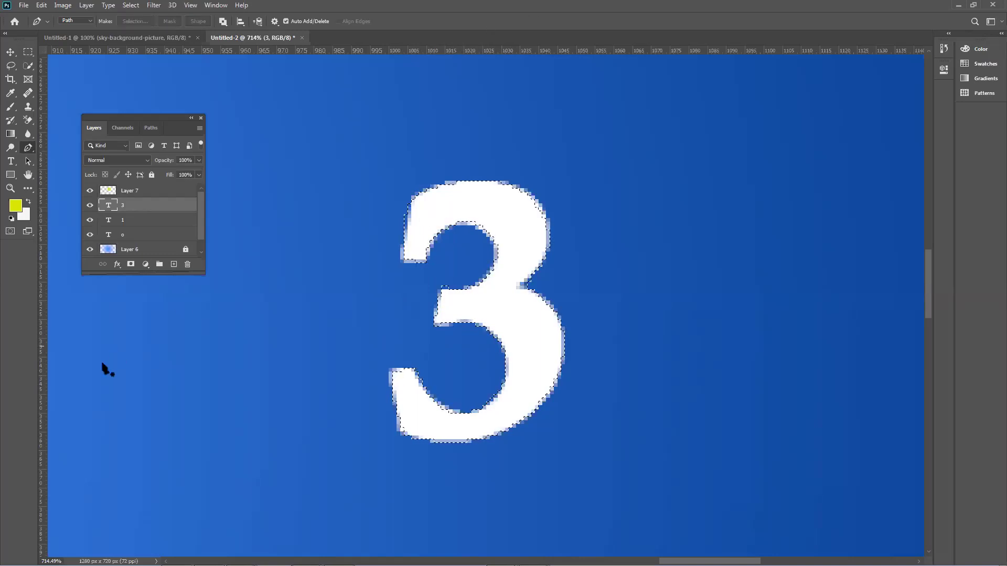
Fill the "3" selection with the yellow foreground color on a new layer and deselect it.
left_click(177, 263)
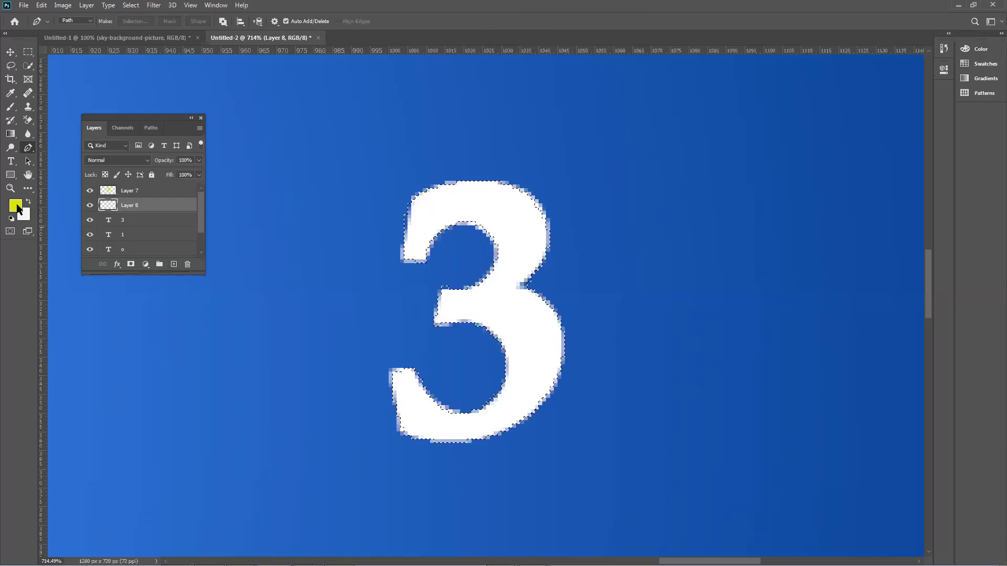
key("ctrl+z")
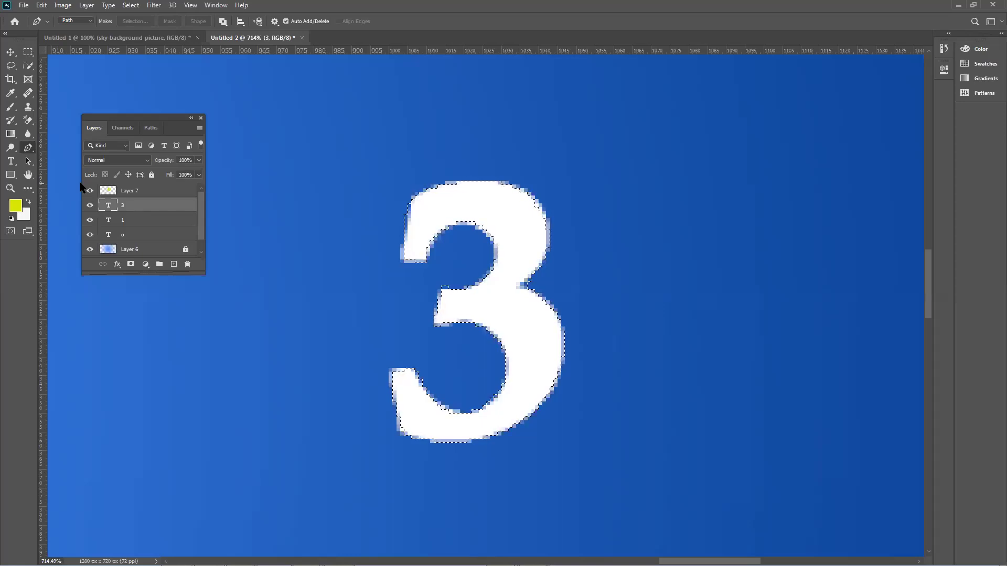
left_click(173, 264)
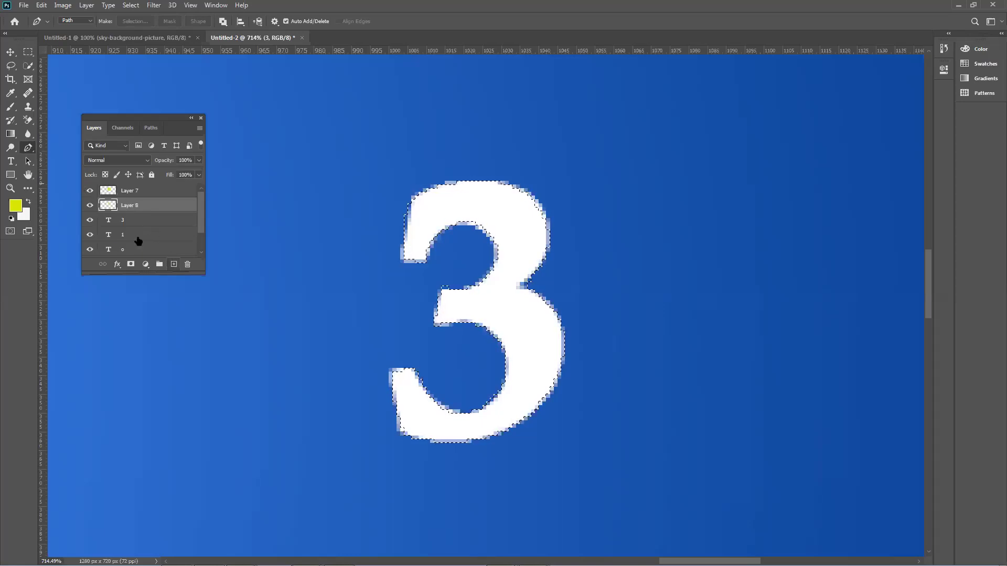
key("alt+BackSpace")
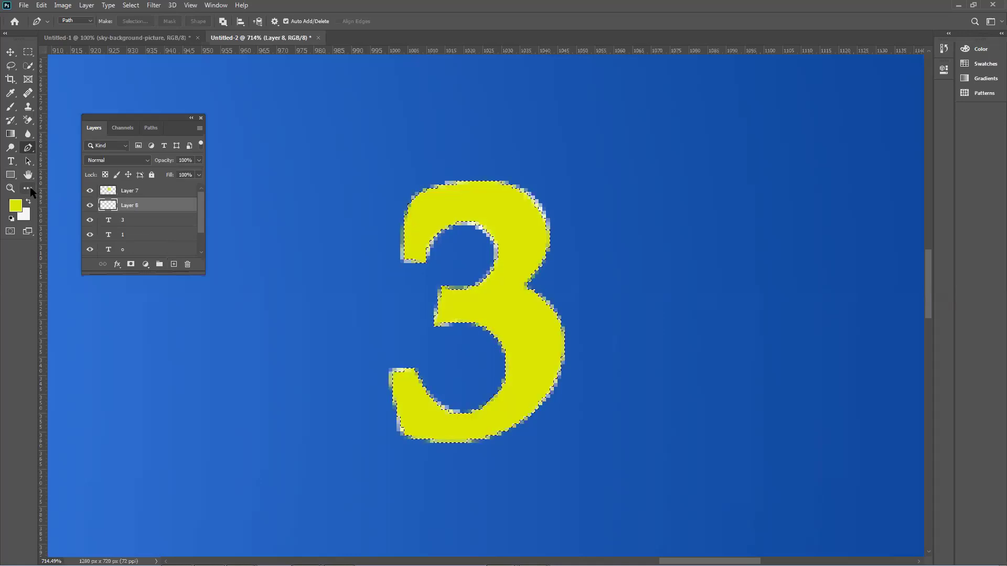
key("ctrl+d")
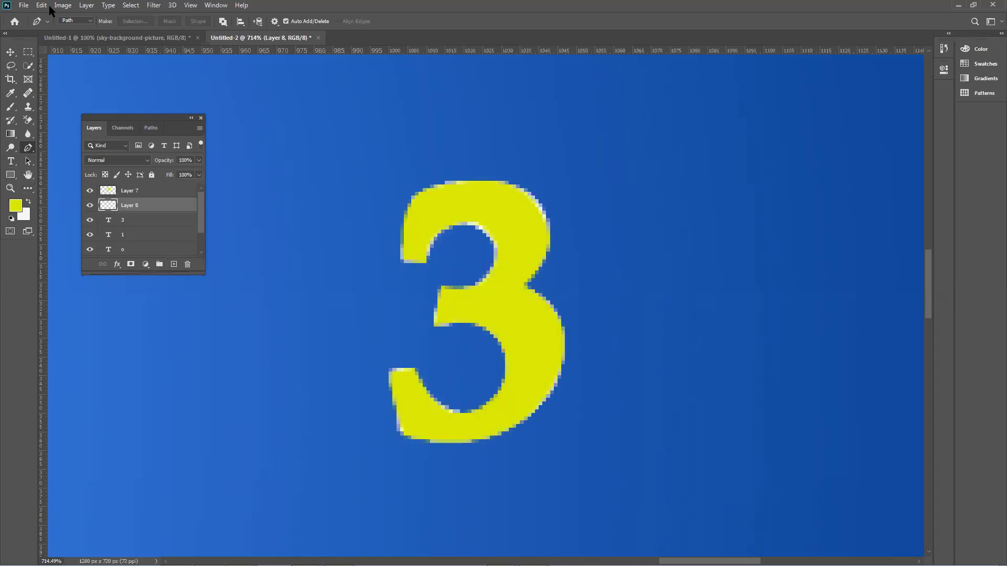
Move the yellow "3" to the right of the white "3" and view the whole canvas.
left_click(10, 51)
left_click_drag(523, 276, 761, 273)
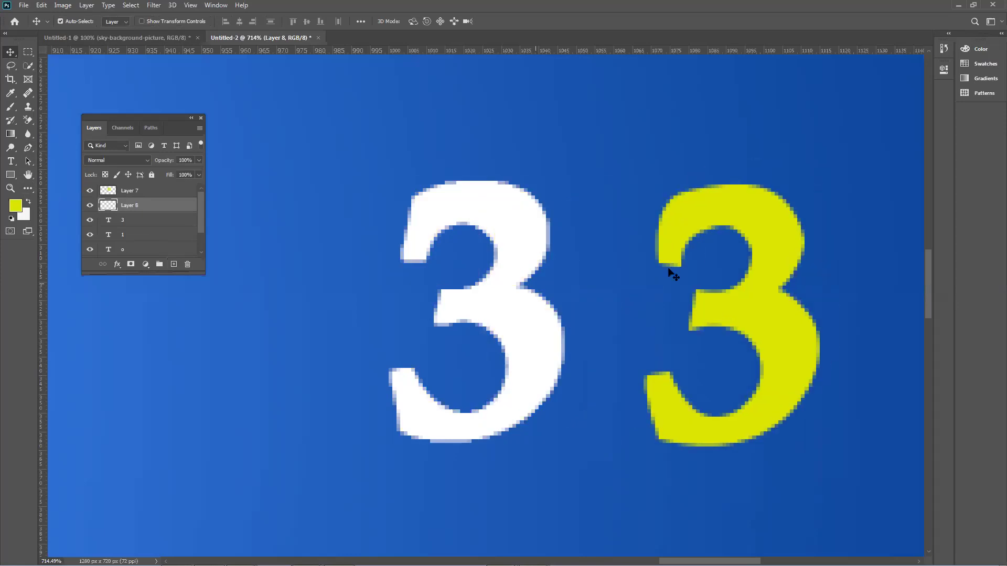
left_click(615, 268)
scroll(615, 268, "down", 5)
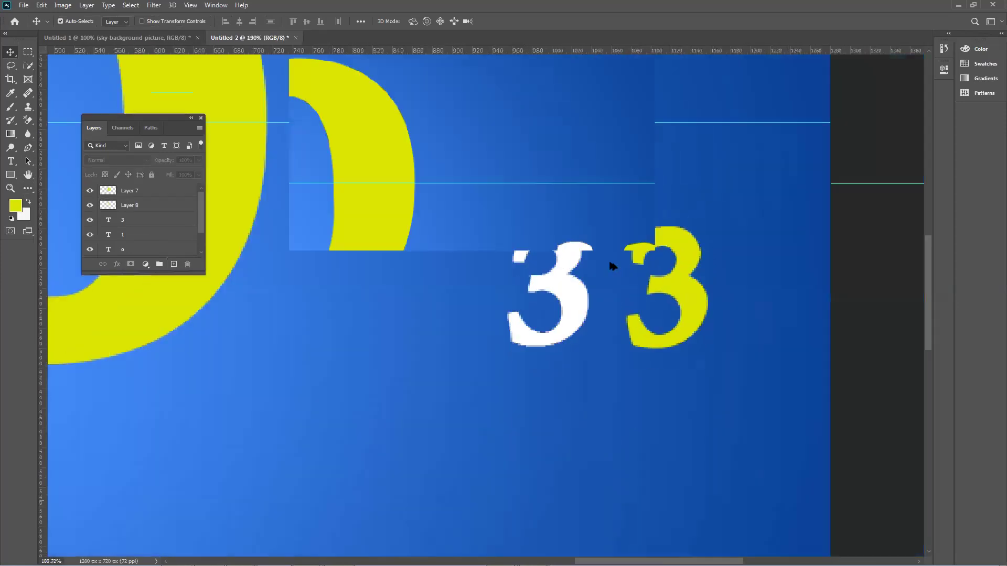
scroll(615, 268, "down", 2)
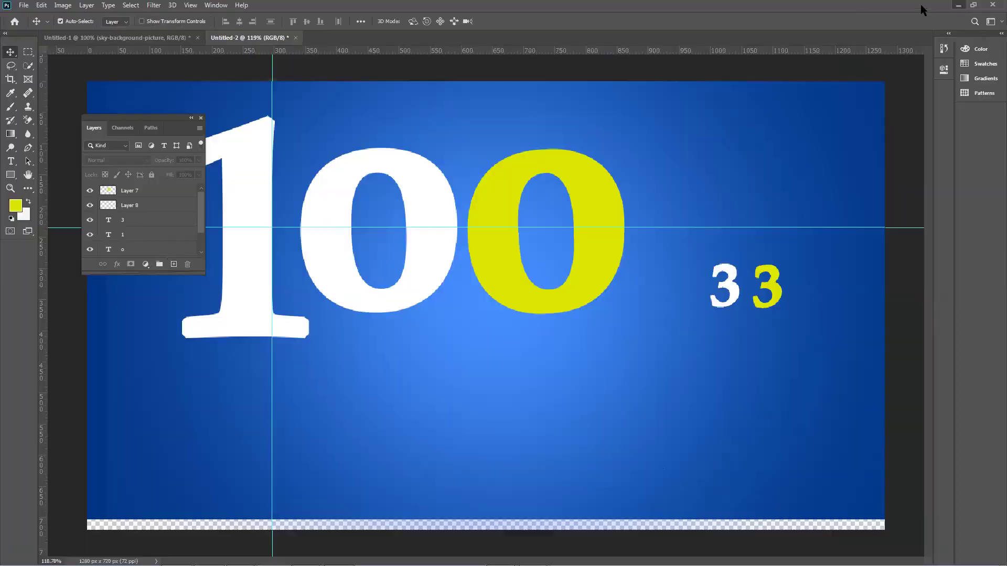
Minimize Photoshop and the browser, view the "A new" letter image in Windows Photo Viewer, and close it.
left_click(958, 5)
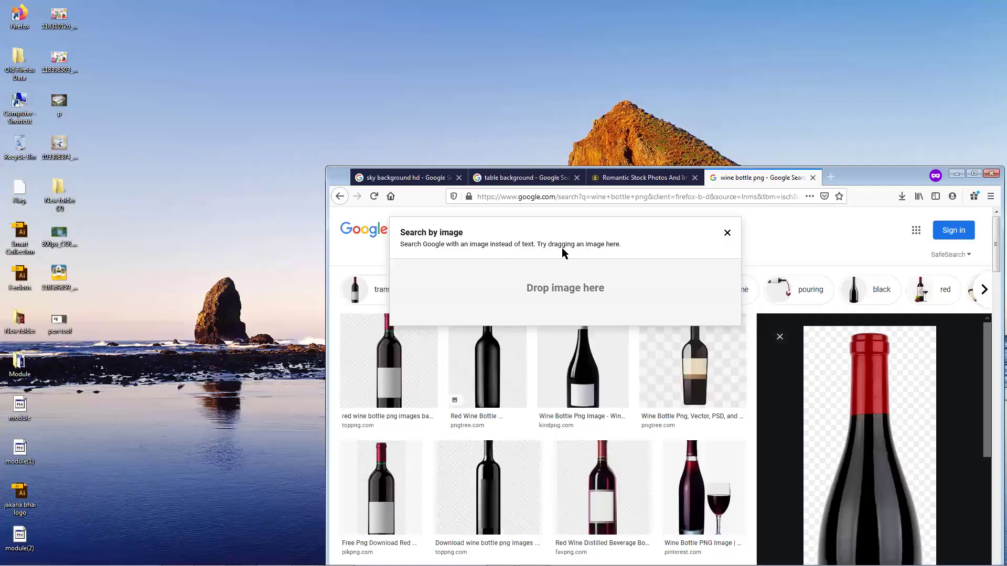
left_click(957, 174)
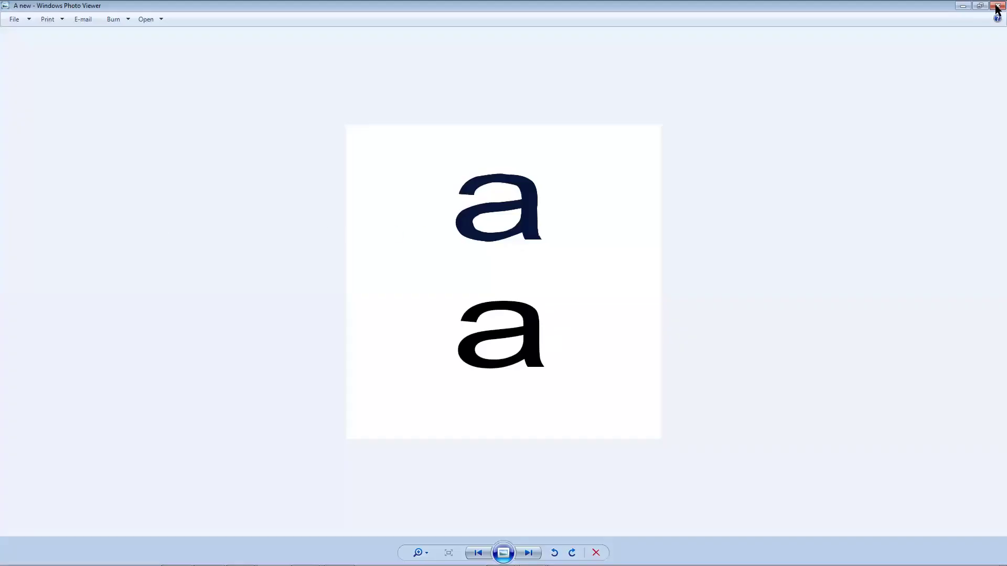
left_click(996, 6)
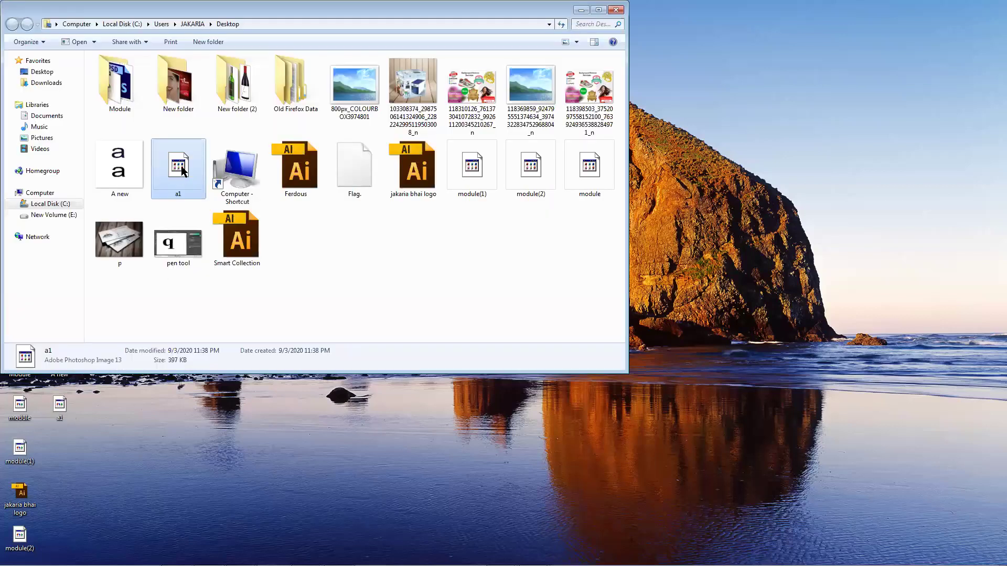
Review the letters in a1.psd in Photoshop and the "Original" and "Duplicate" letter image, and clear the open windows from the desktop.
left_click(575, 396)
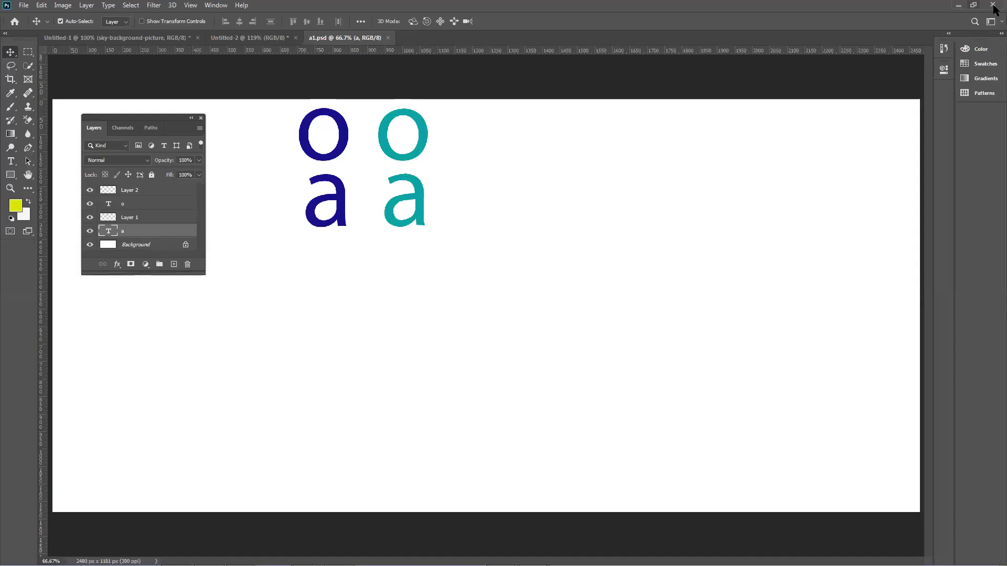
left_click(959, 6)
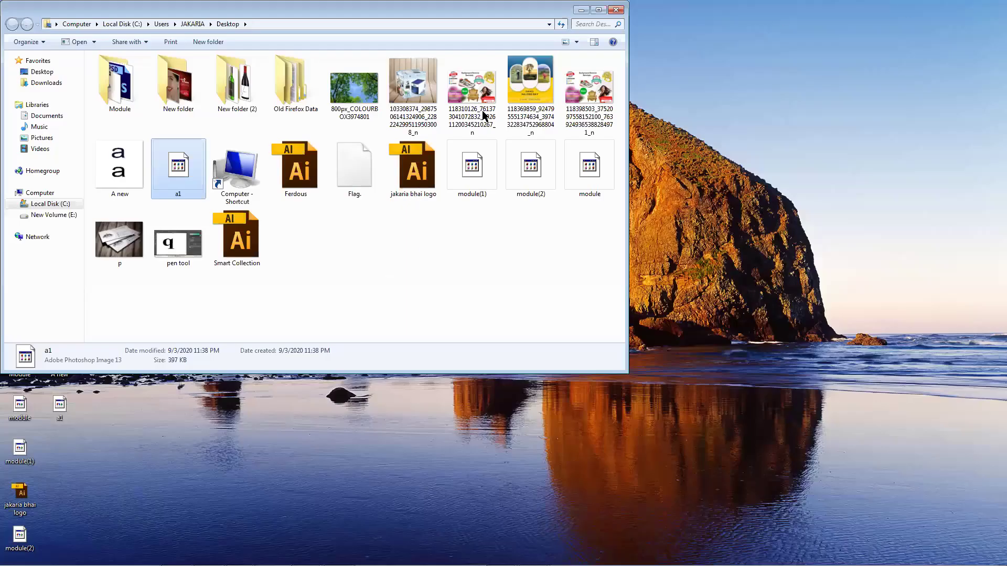
left_click(581, 10)
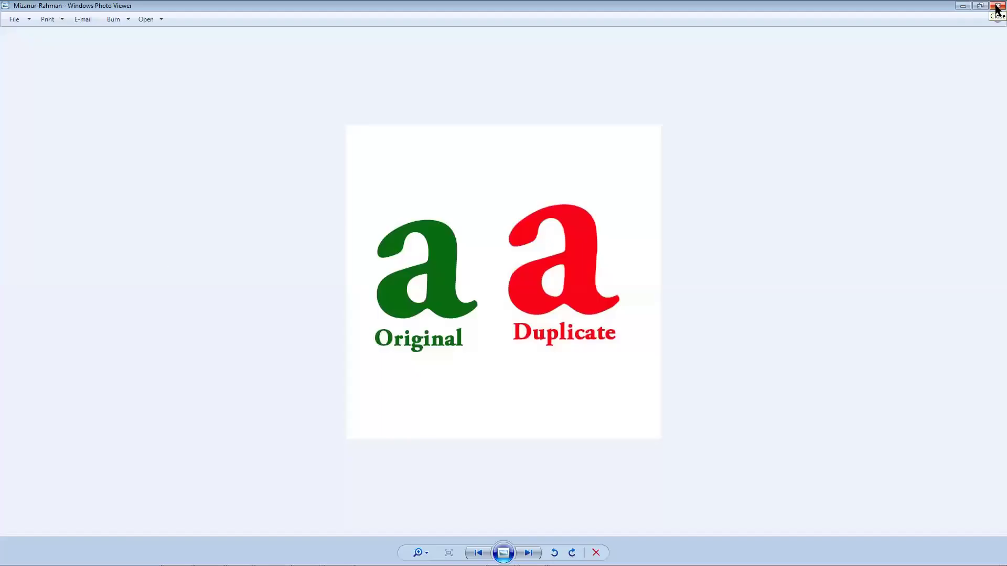
left_click(997, 6)
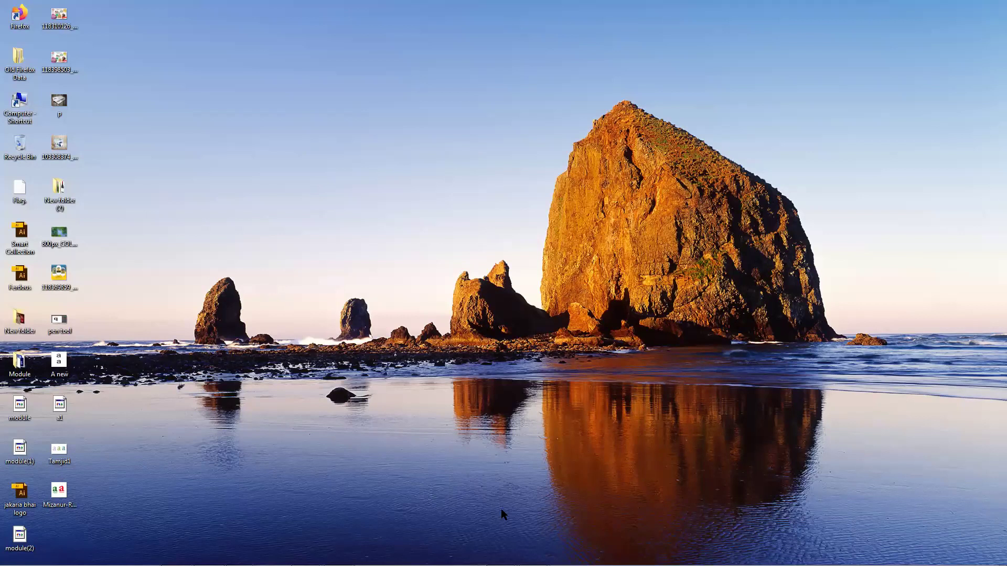
mouse_move(268, 556)
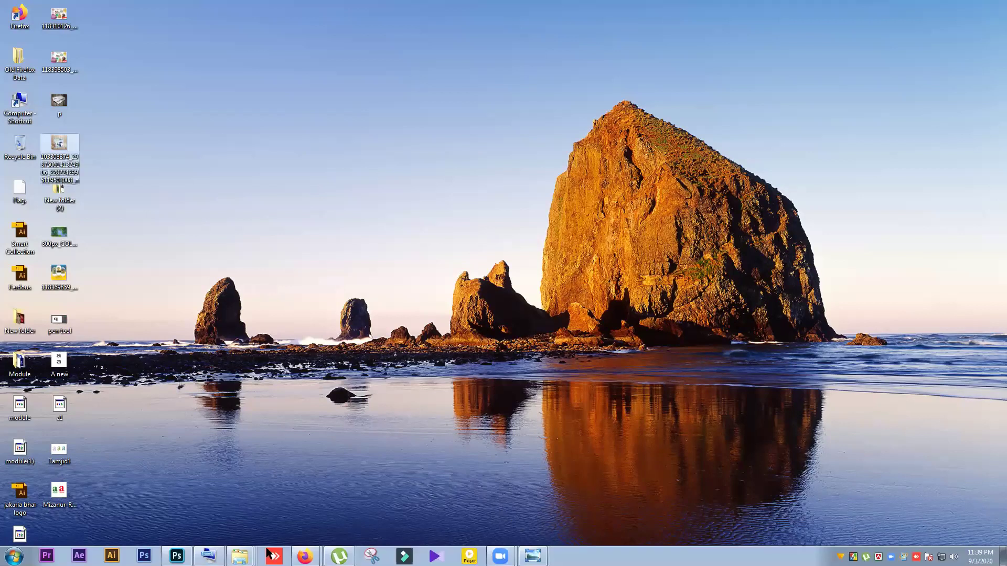